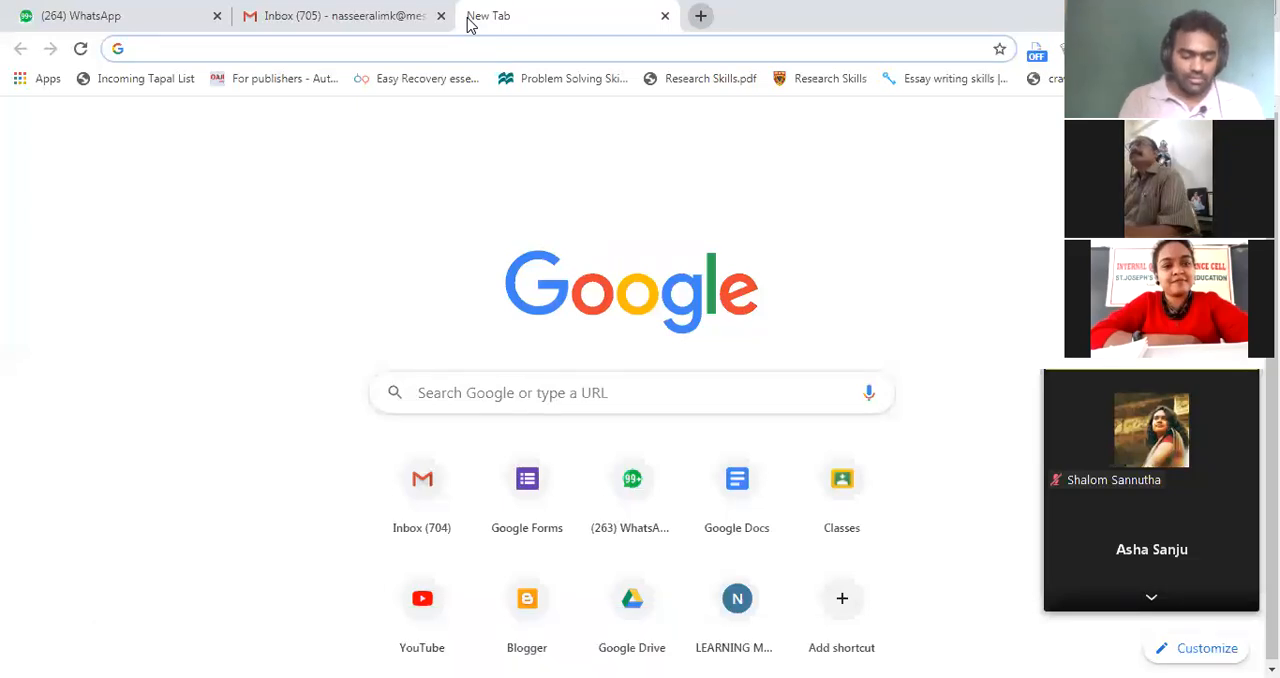
Open the Google Docs home page at docs.google.com and show its main menu of related Google apps
type("docs.")
key("Return")
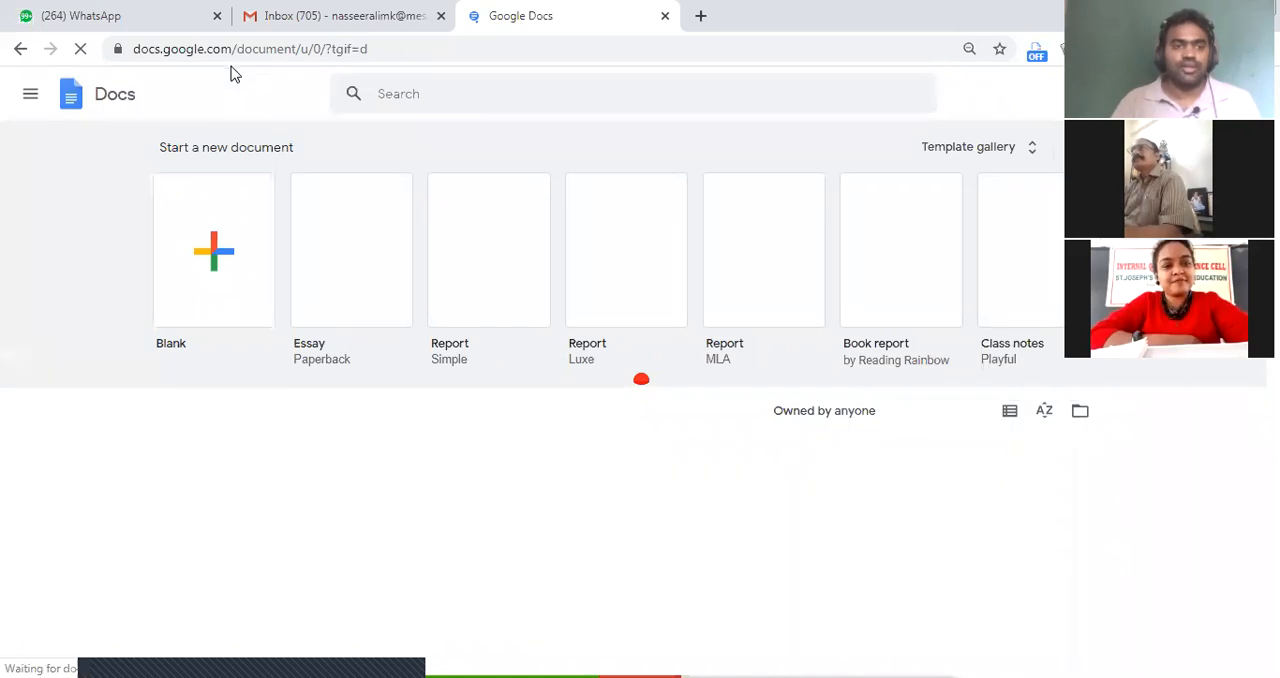
left_click_drag(234, 48, 94, 52)
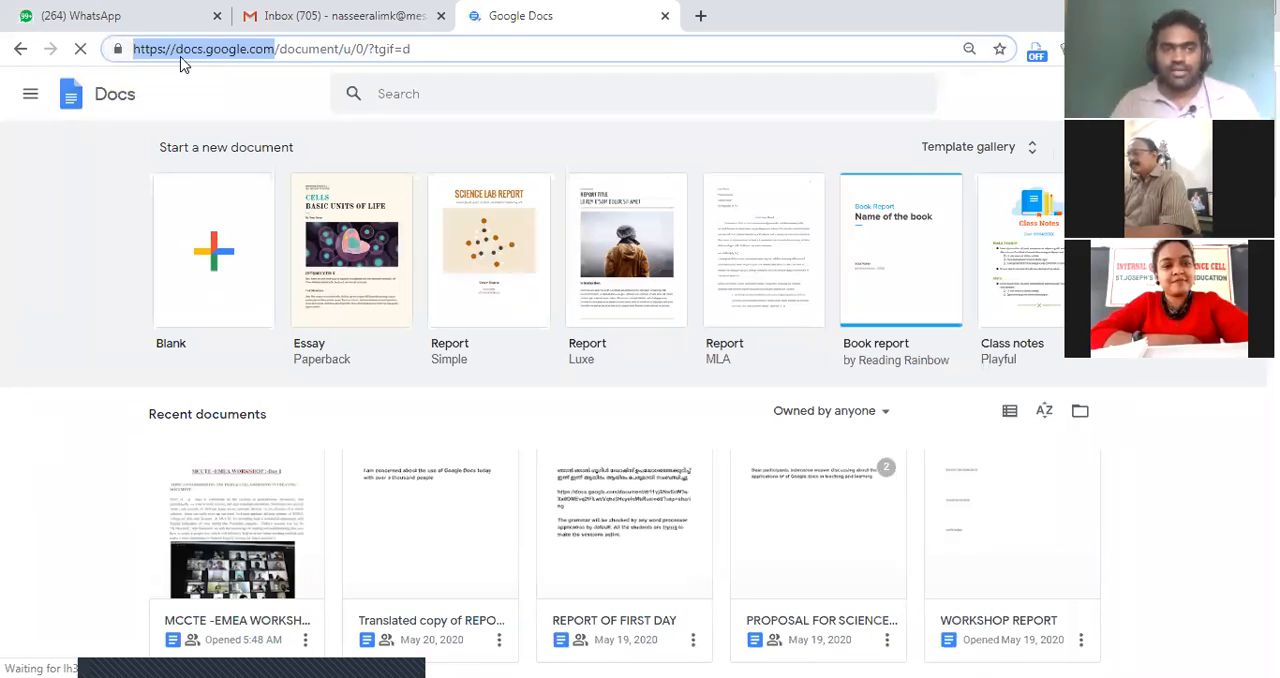
left_click(33, 97)
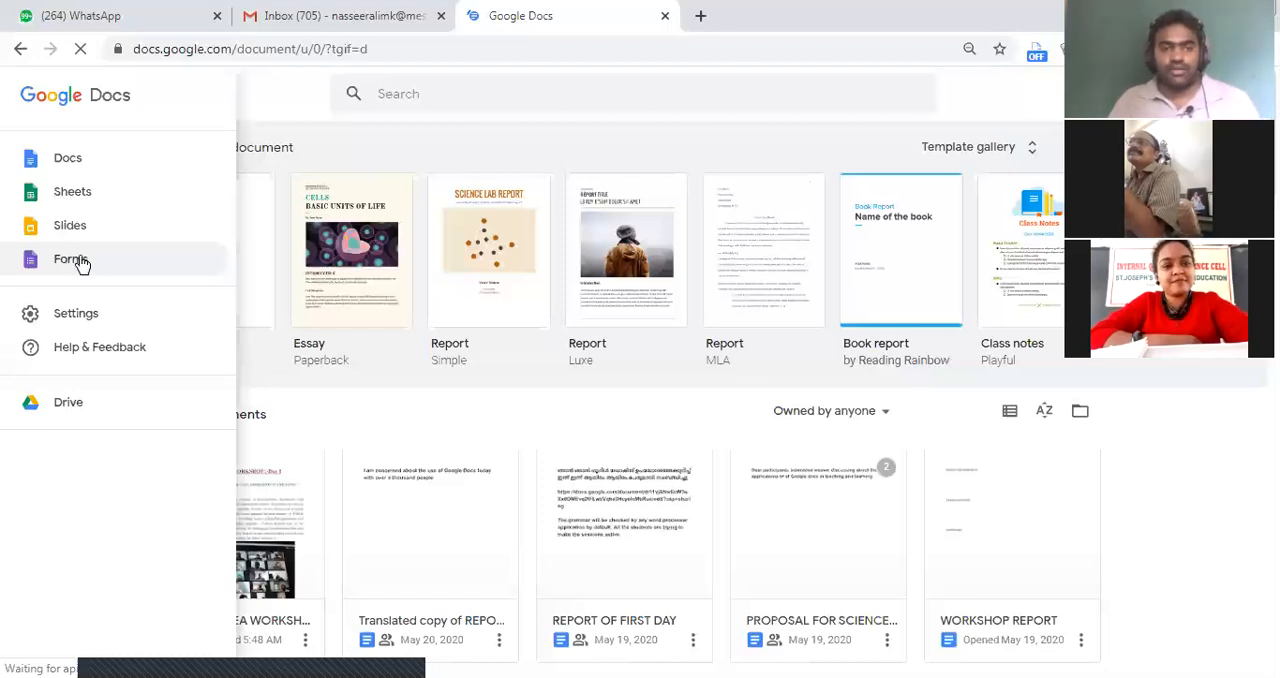
Open Google Forms at forms.google.com in a new browser tab and create a blank form
left_click(703, 18)
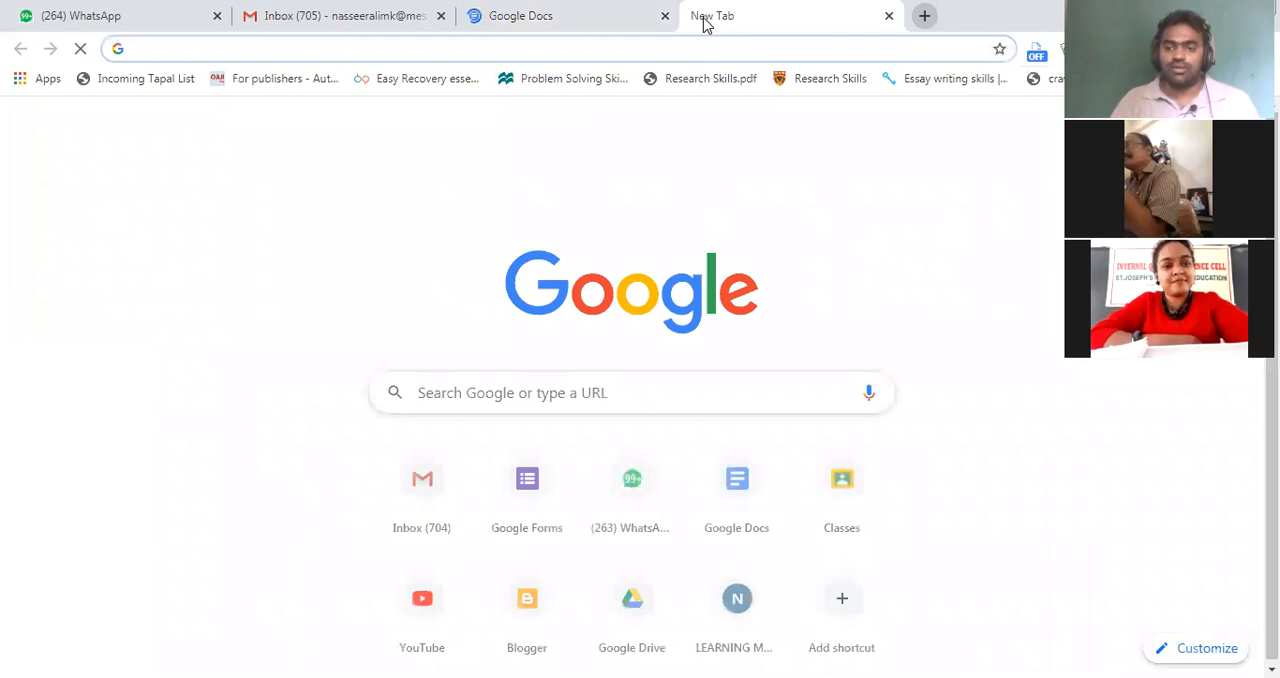
type("f")
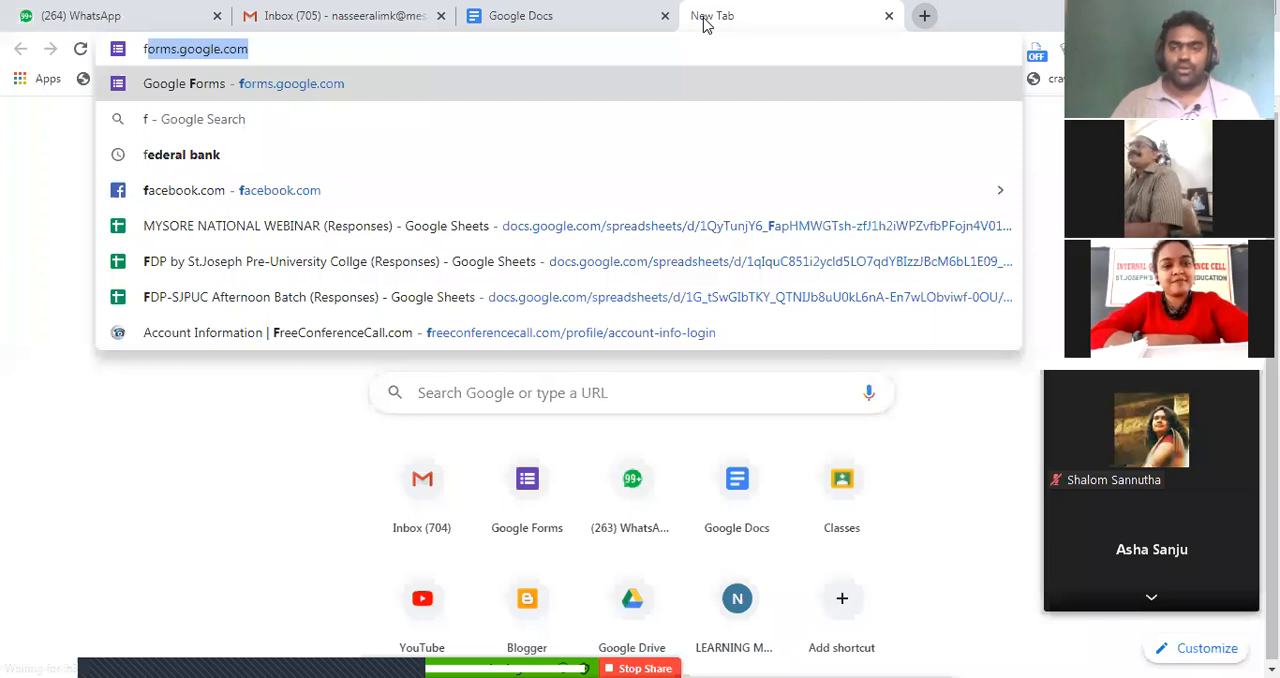
key("Return")
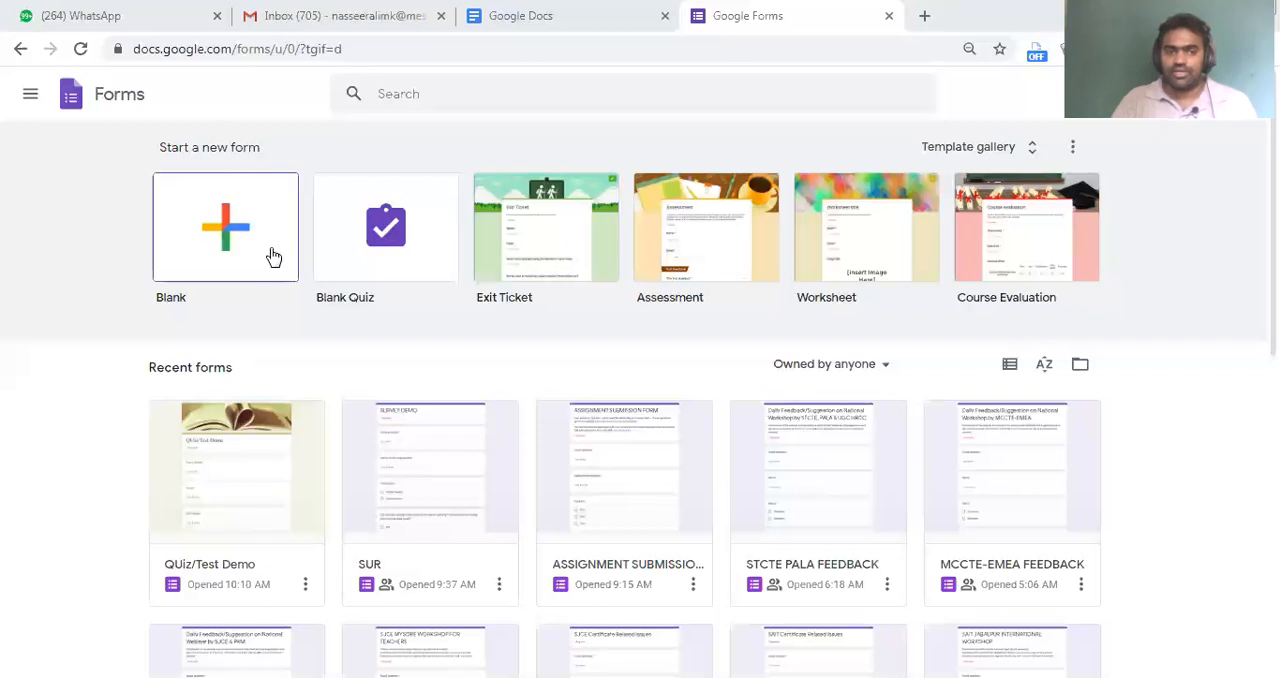
left_click(1081, 366)
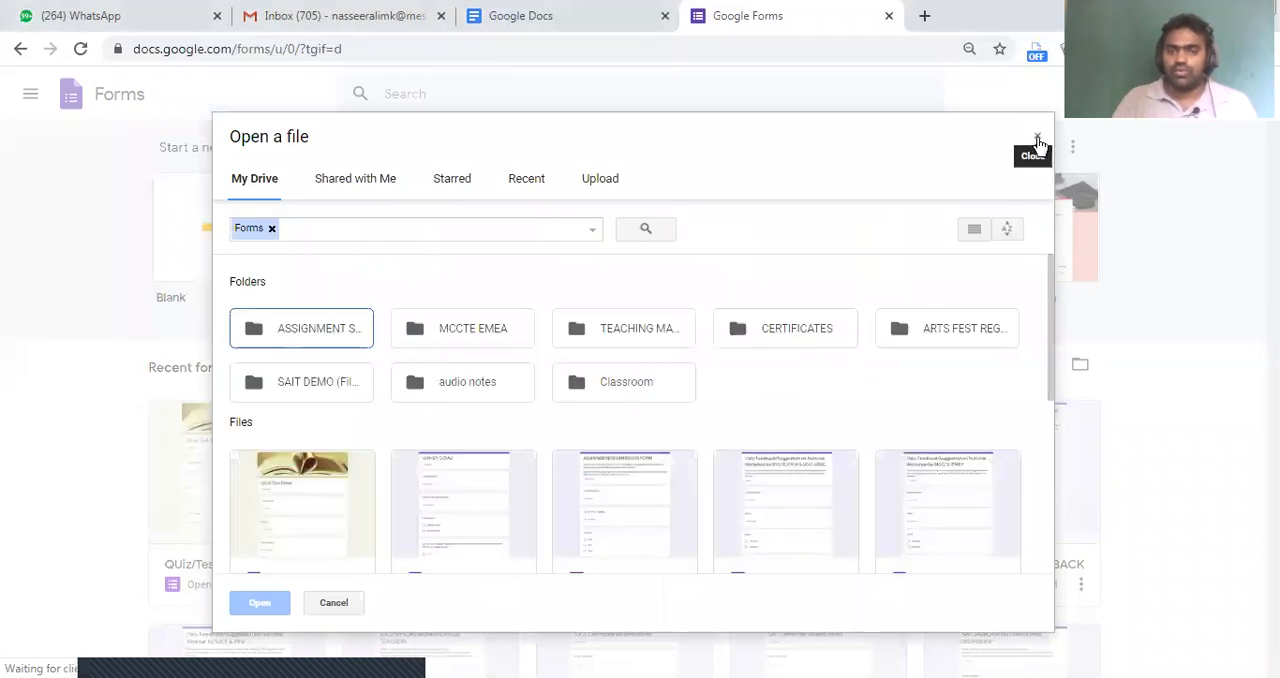
left_click(1037, 138)
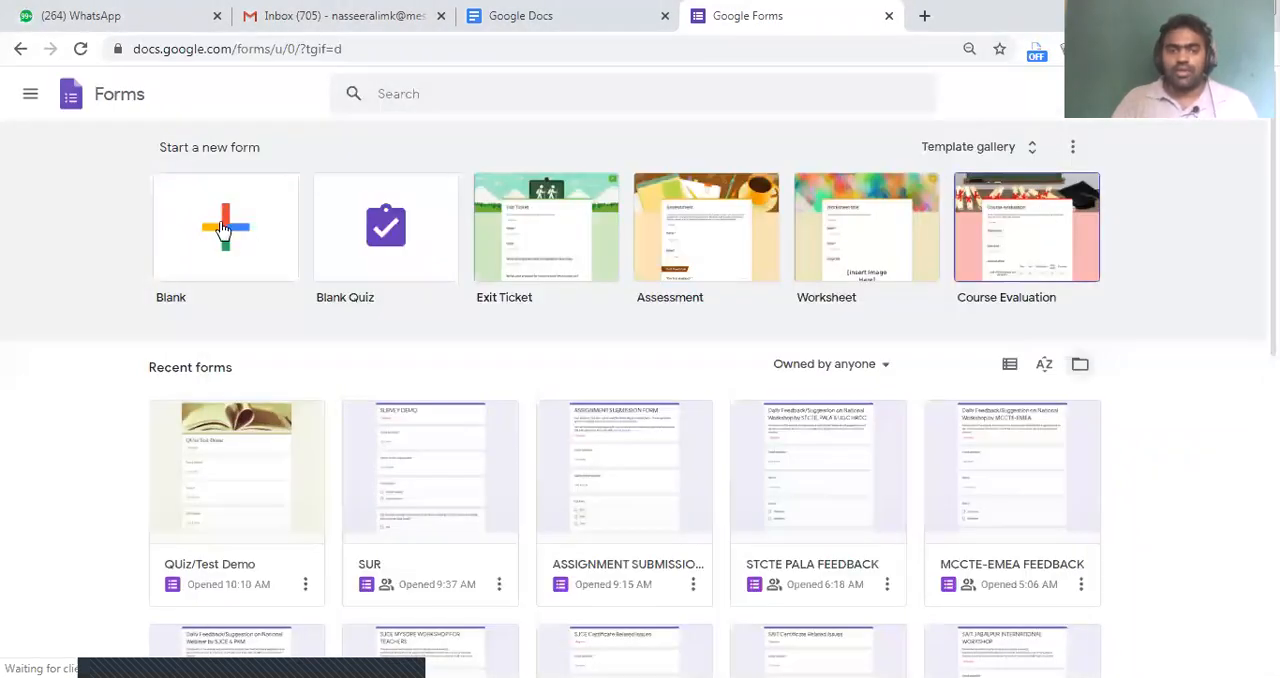
left_click(222, 228)
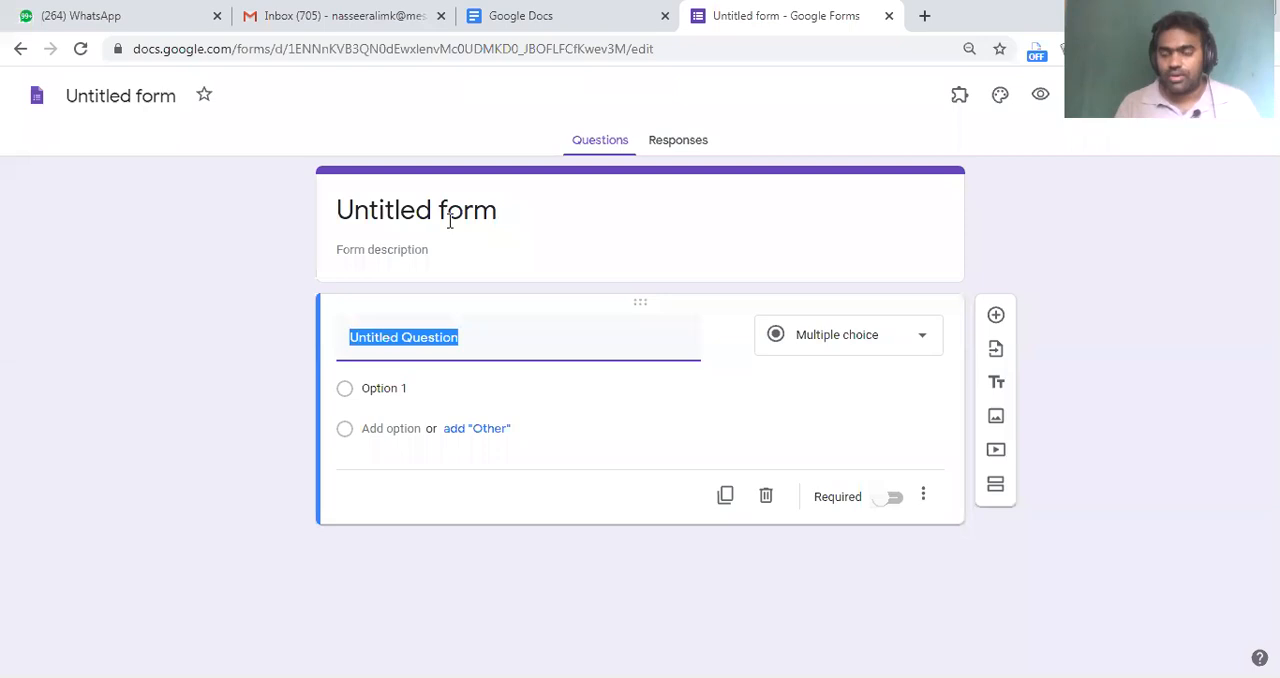
Title the form "SJCE-PKM ASSIGNMENT SUBMISSION FORM"
left_click(457, 209)
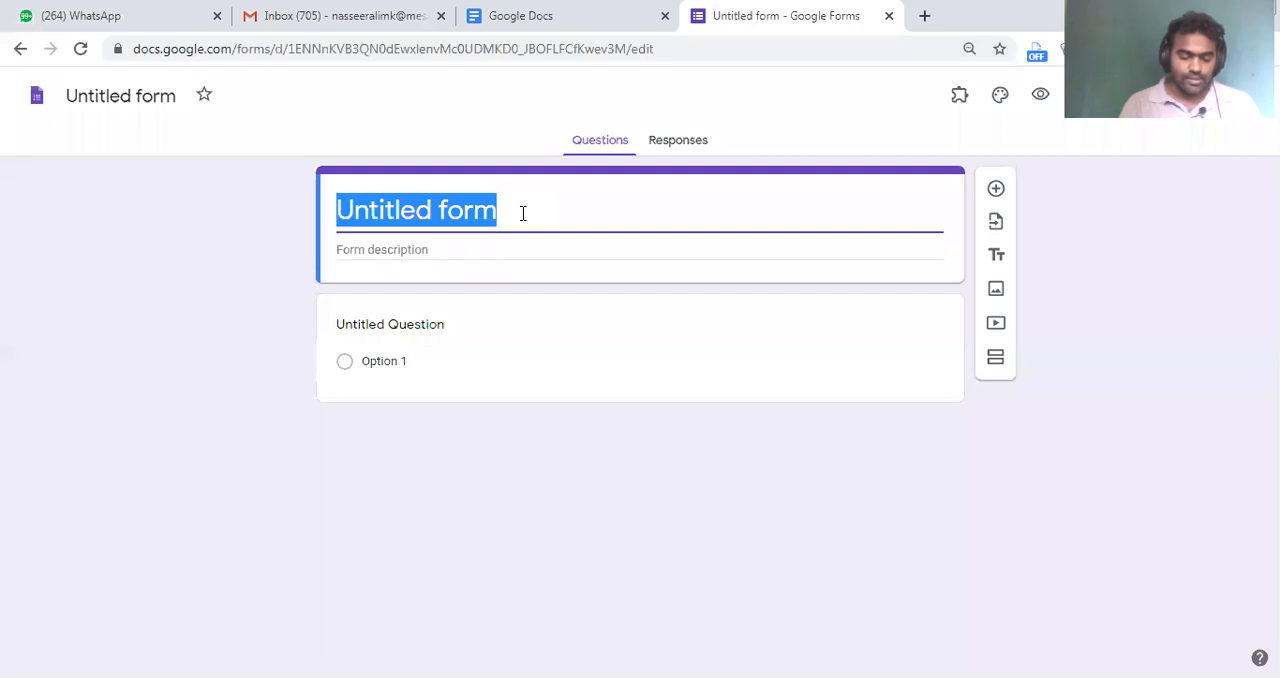
type("SJCE-PKM ")
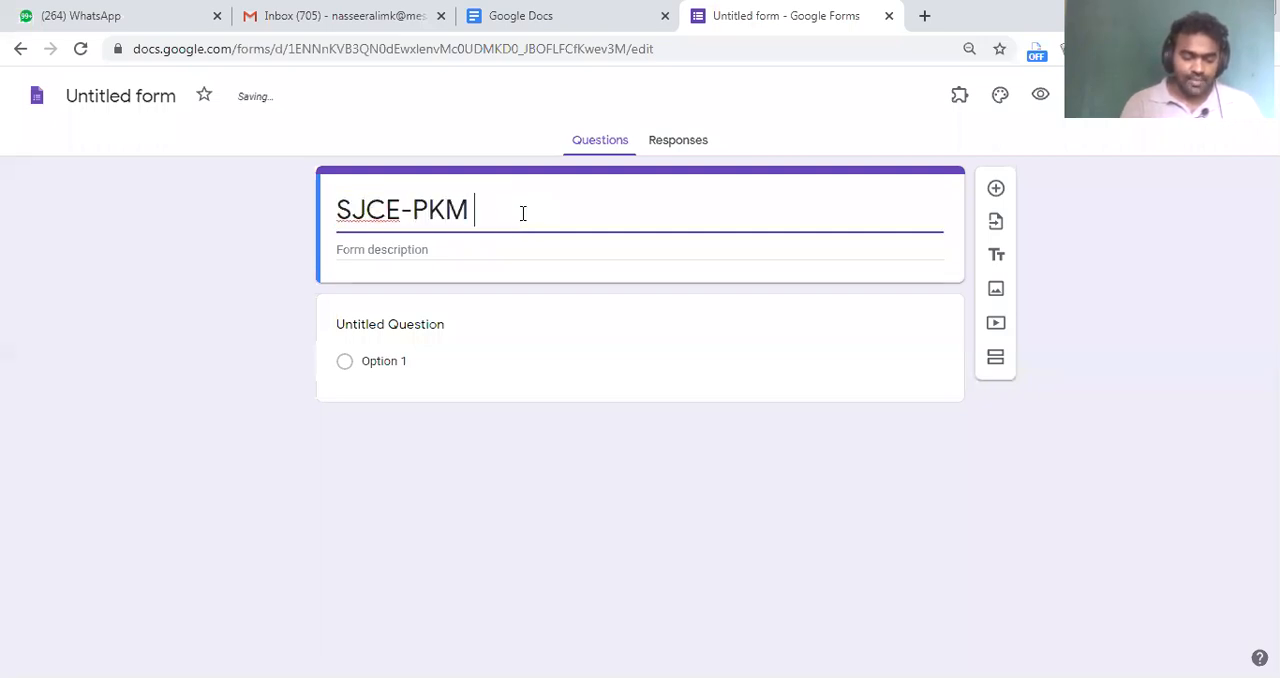
type("ASSIGNMENT S")
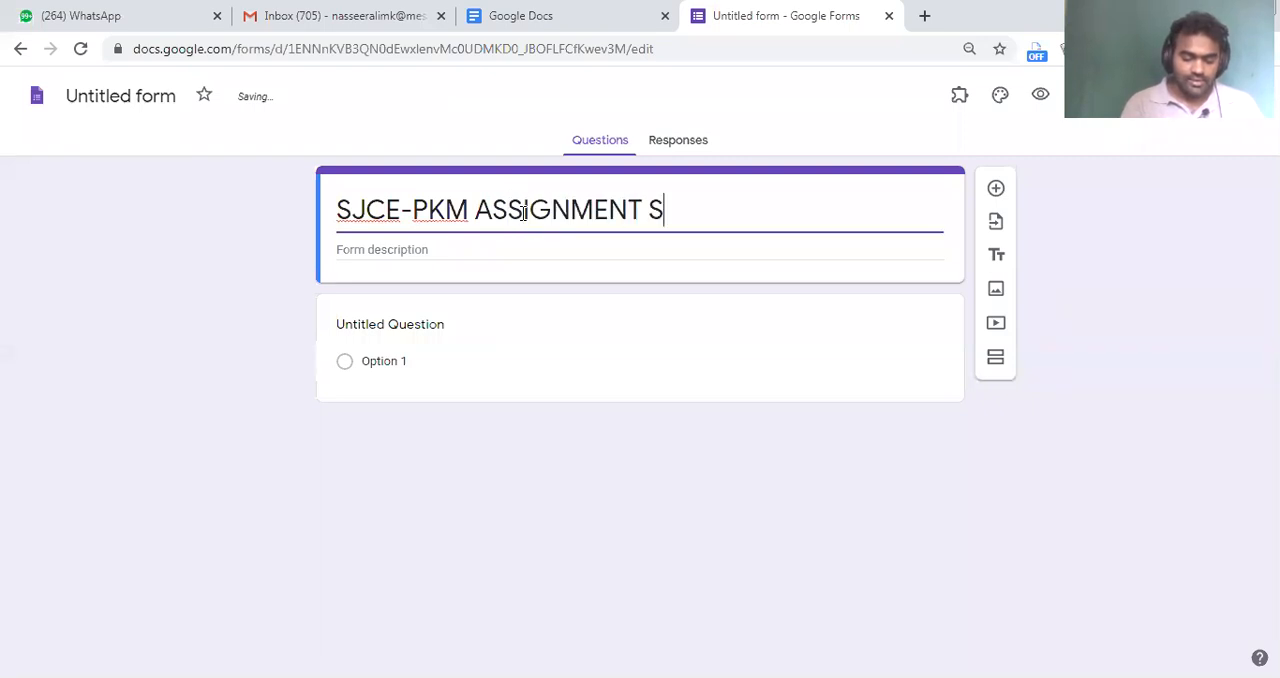
type("UBMISSION")
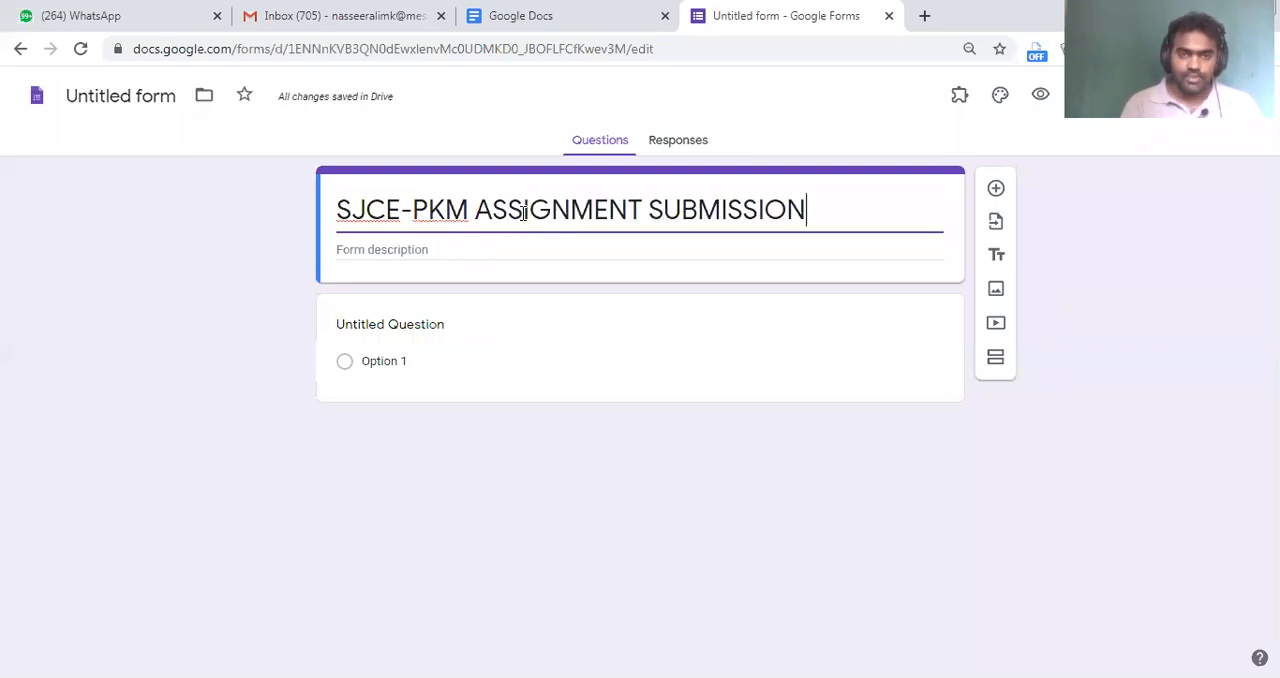
type(" FORM")
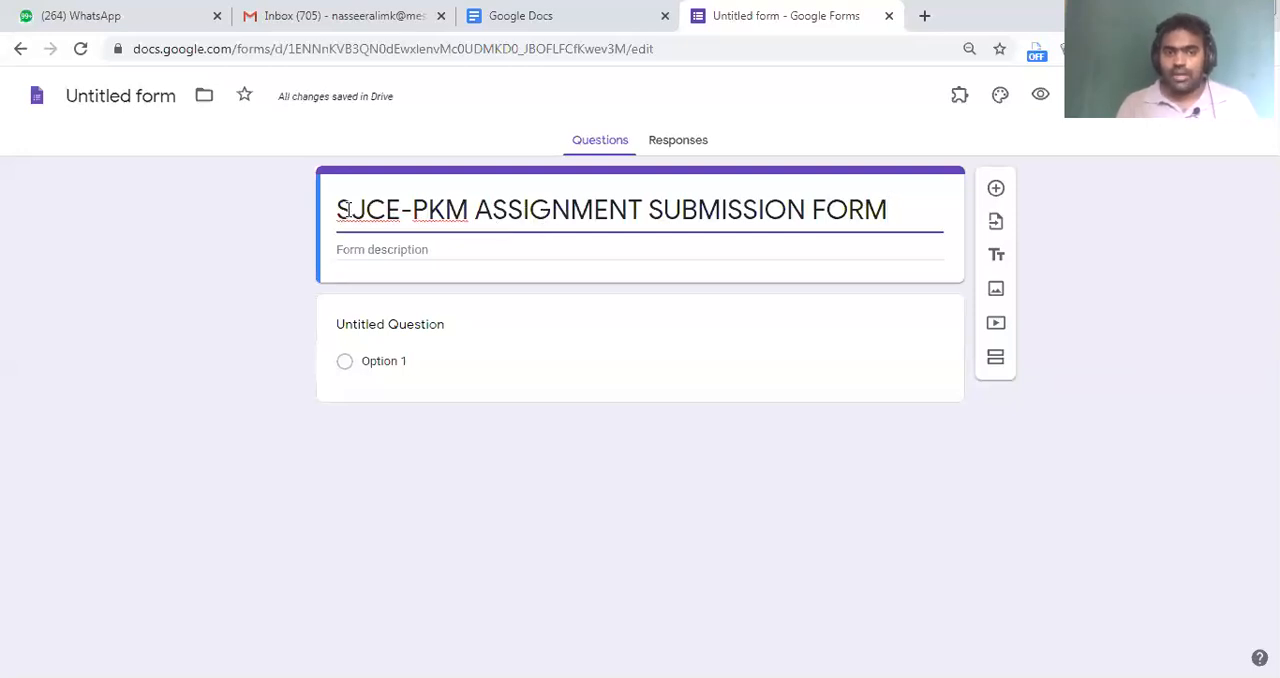
Name the form file "SJCE-PKM ASSIGNMENT SUBMISSION FORM" to match the form's title
left_click_drag(336, 210, 929, 217)
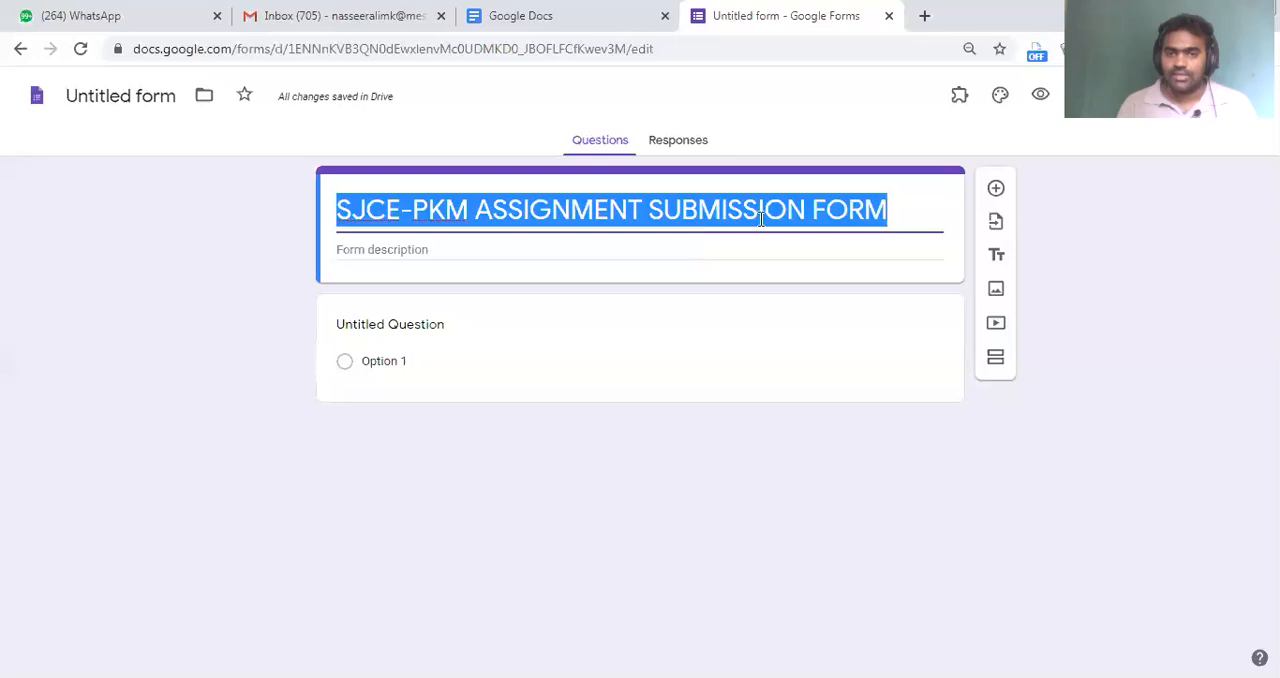
left_click(135, 97)
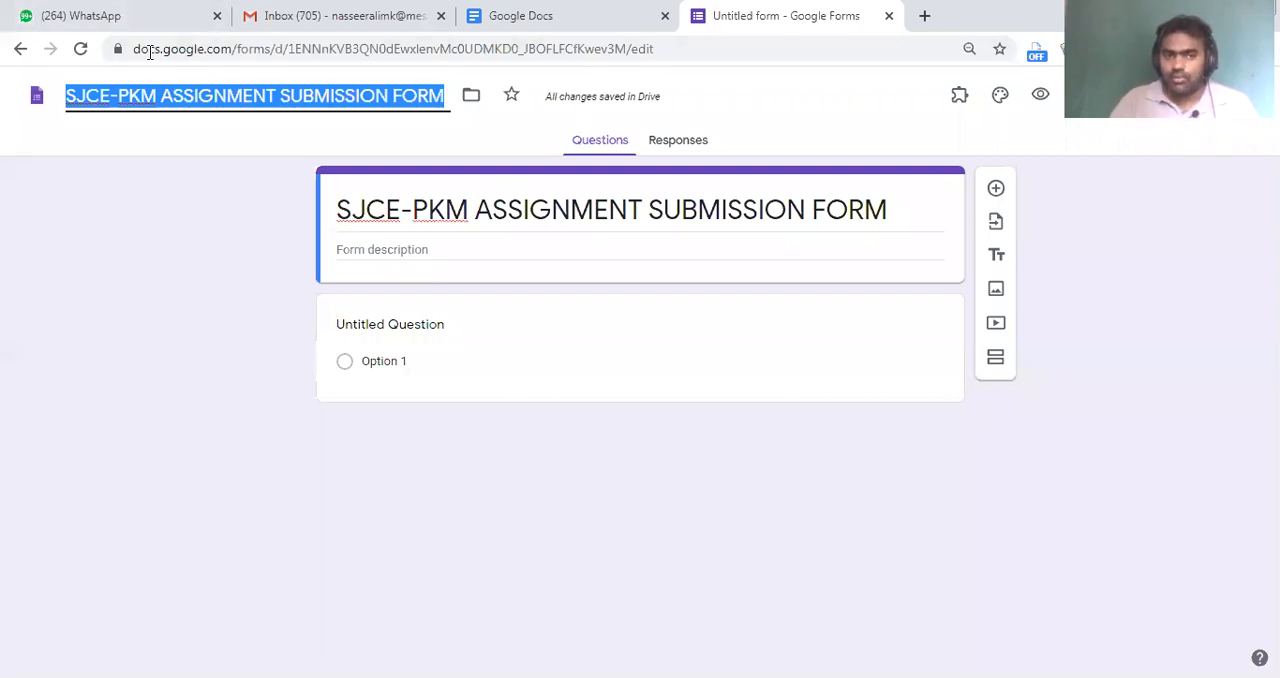
left_click(86, 124)
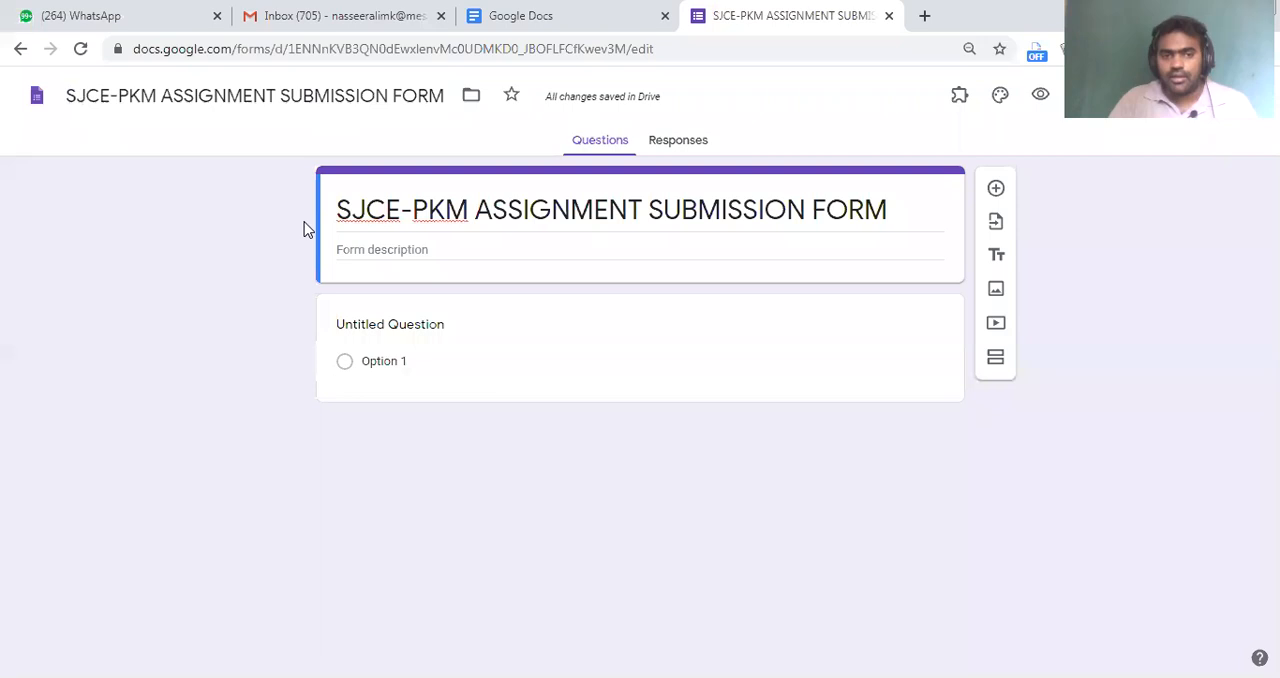
triple_click(385, 209)
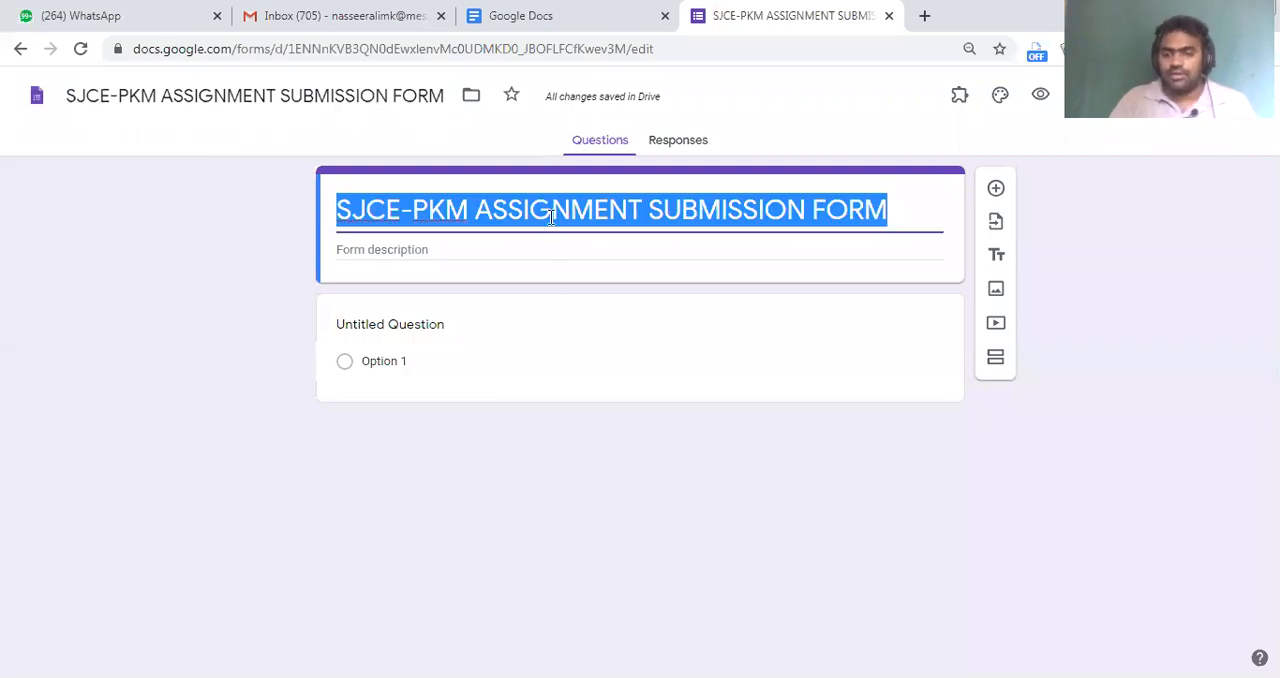
Enter the form description "Dear students, Here onwards you can submit the assignments through this form."
left_click(449, 256)
left_click(451, 254)
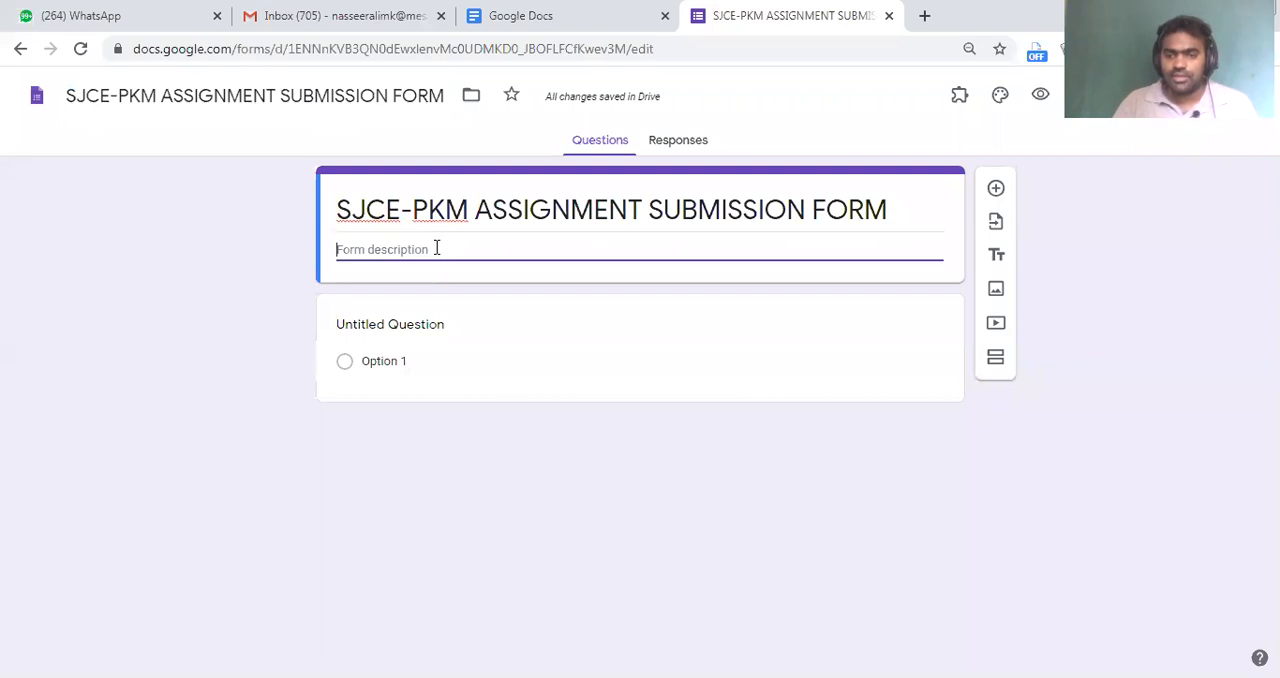
type("Dear students, ")
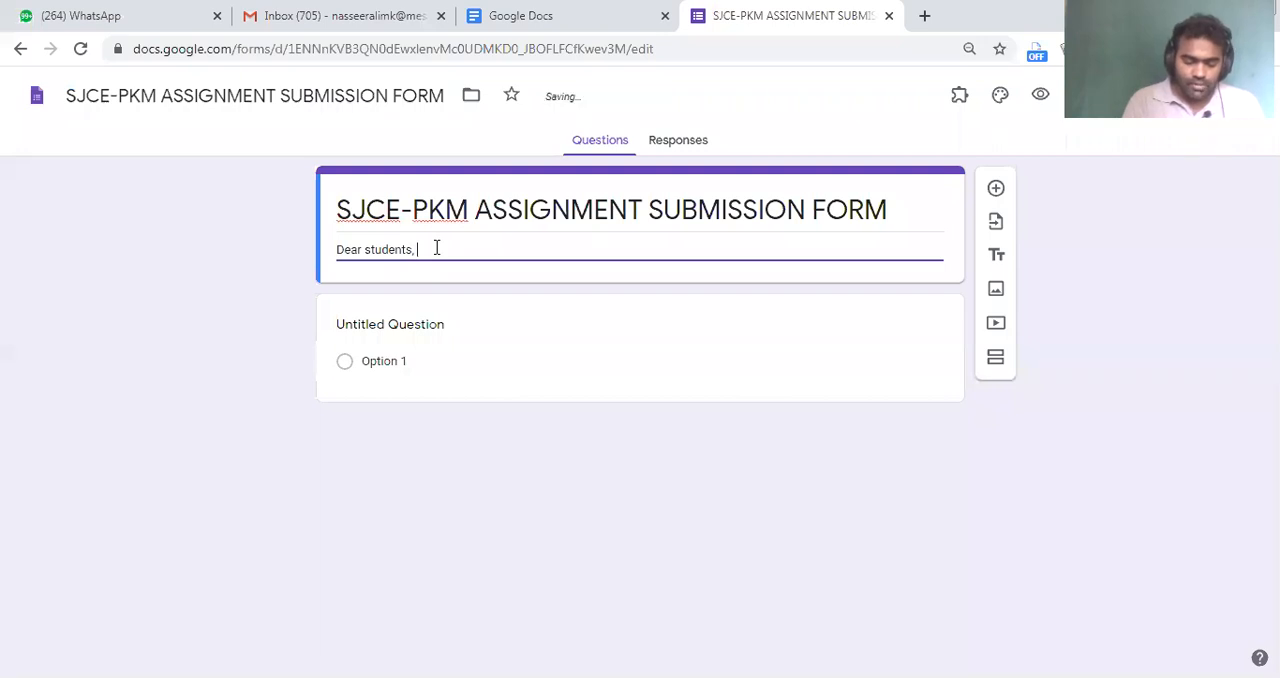
type("Here onwards you can ")
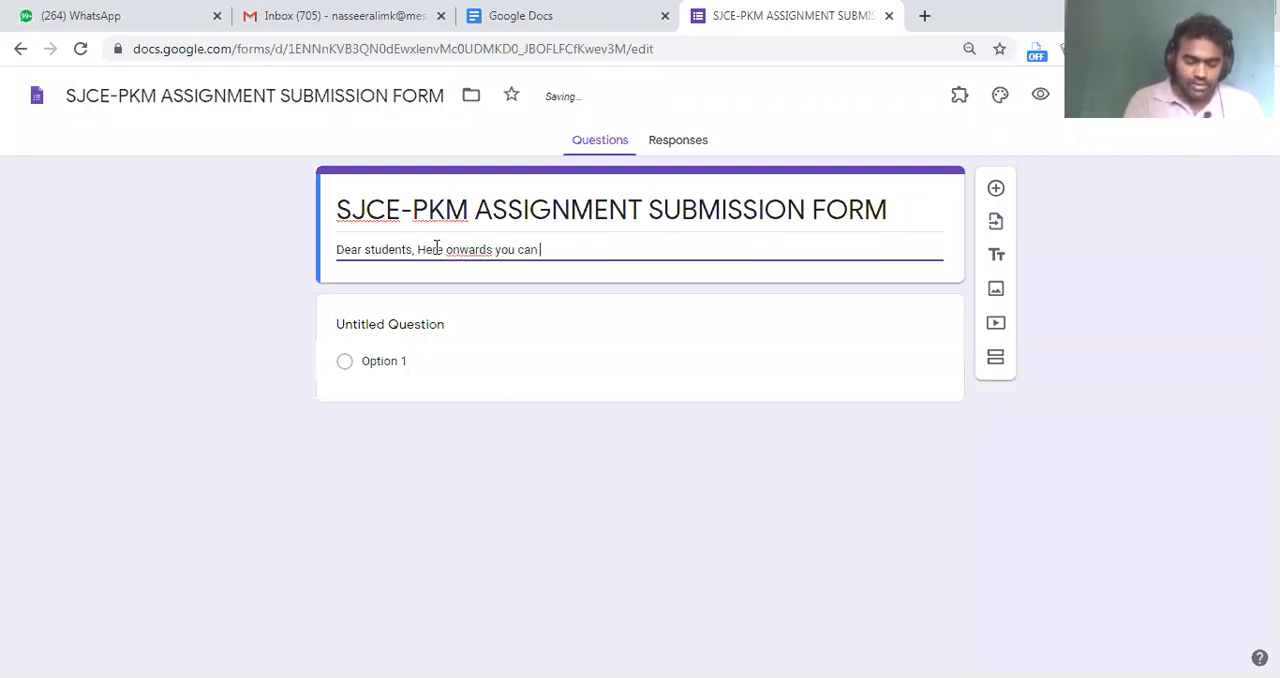
type("submit the assignments through")
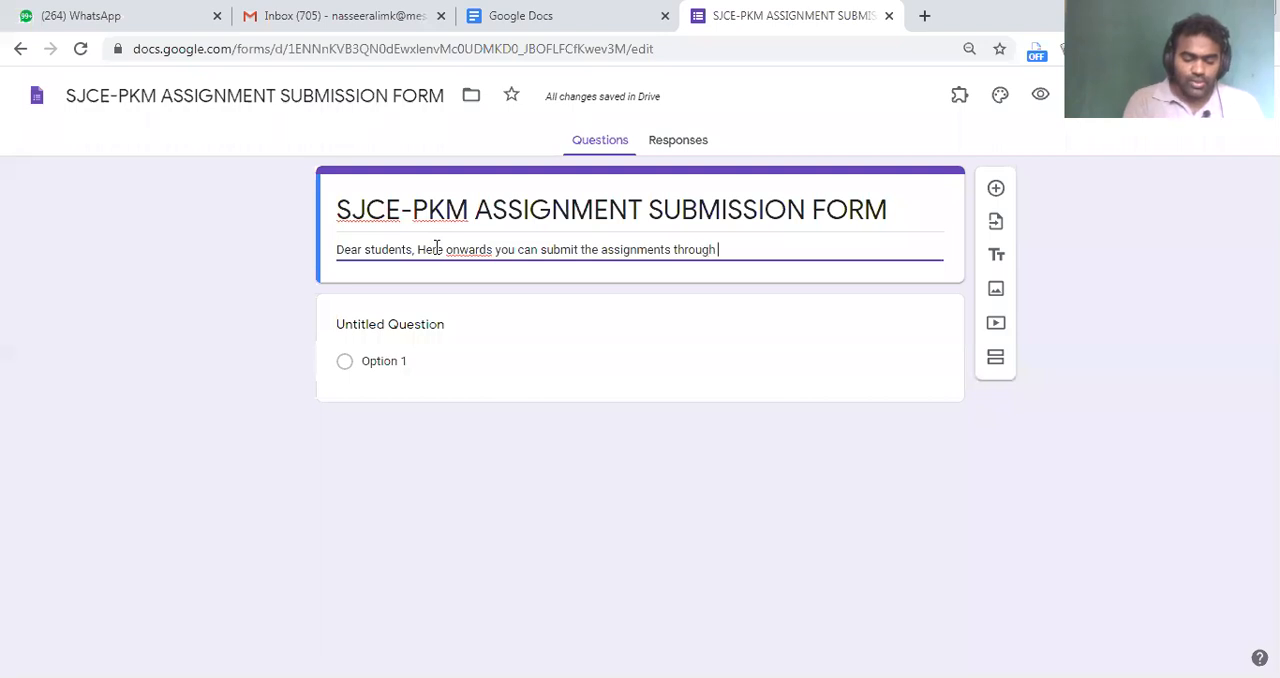
type(" this for")
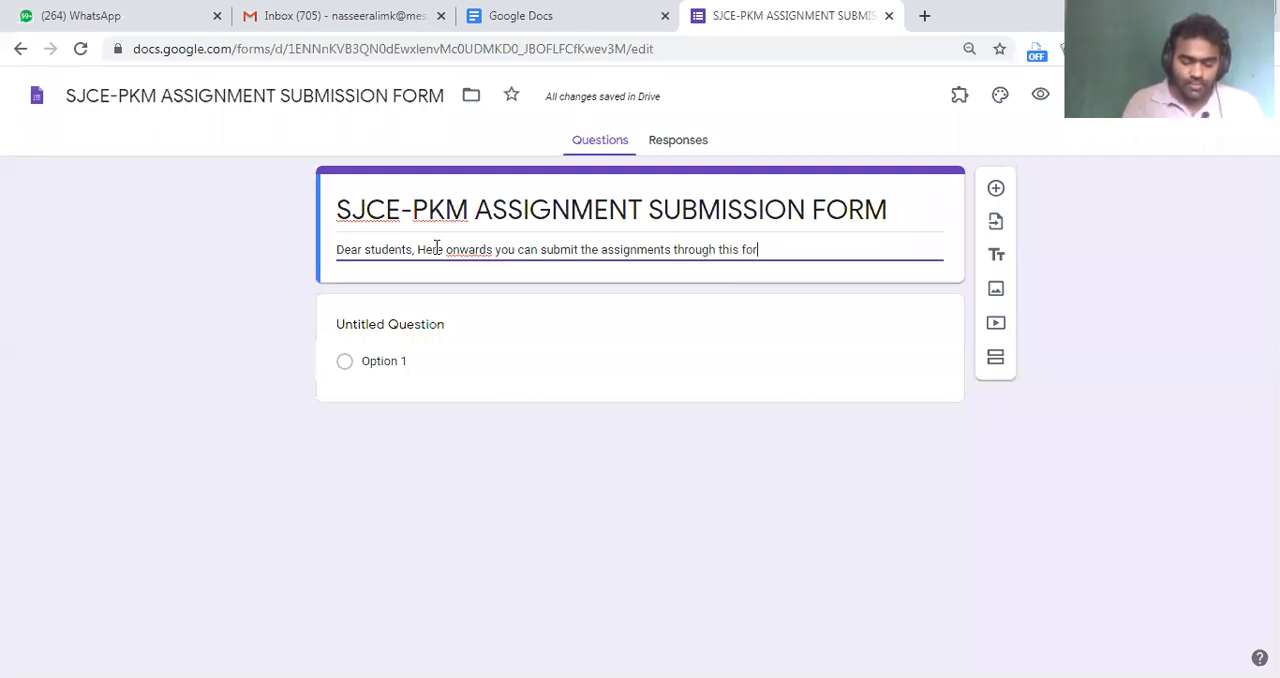
type("m.")
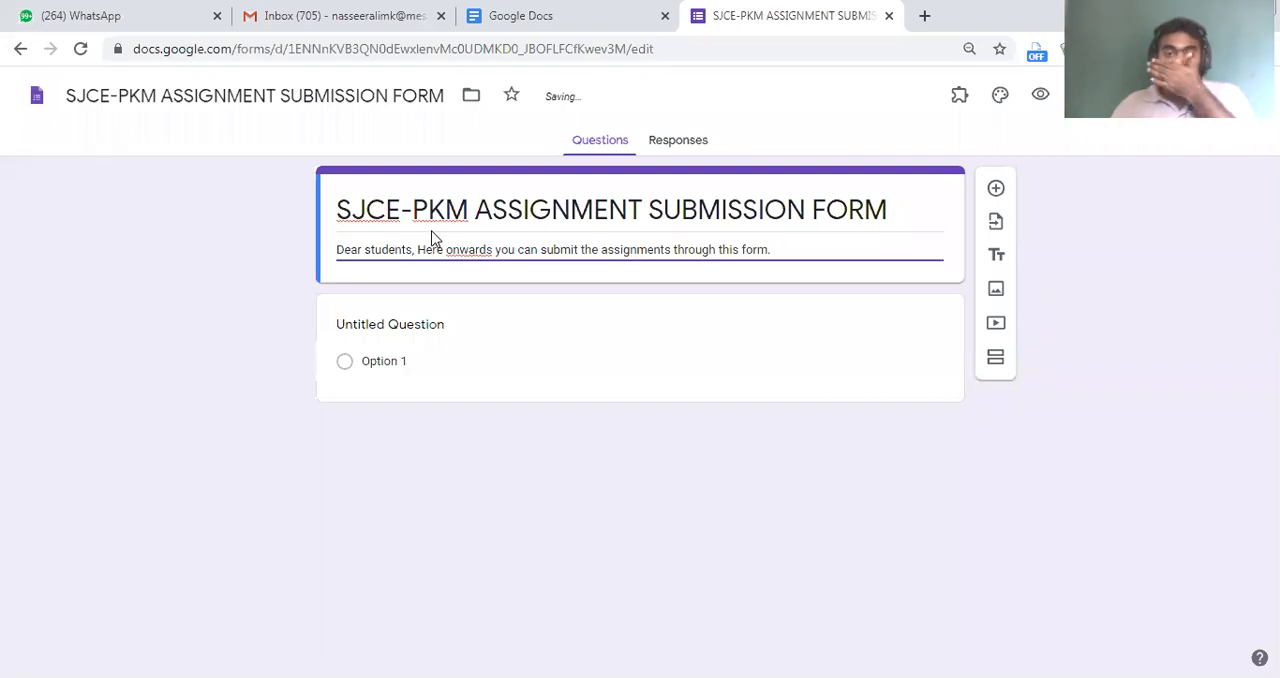
Replace "onwards" in the form description with the spelling suggestion "onward" and end the sentence with a period
right_click(480, 253)
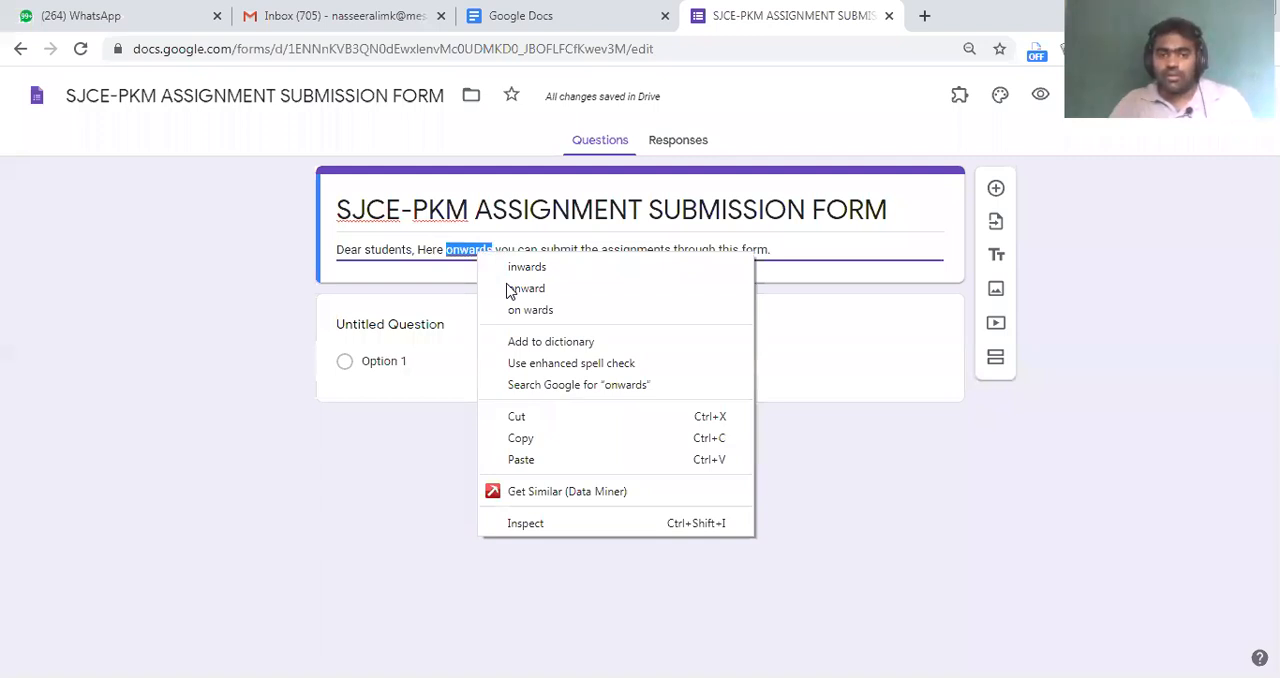
left_click(648, 290)
left_click(765, 251)
type(".")
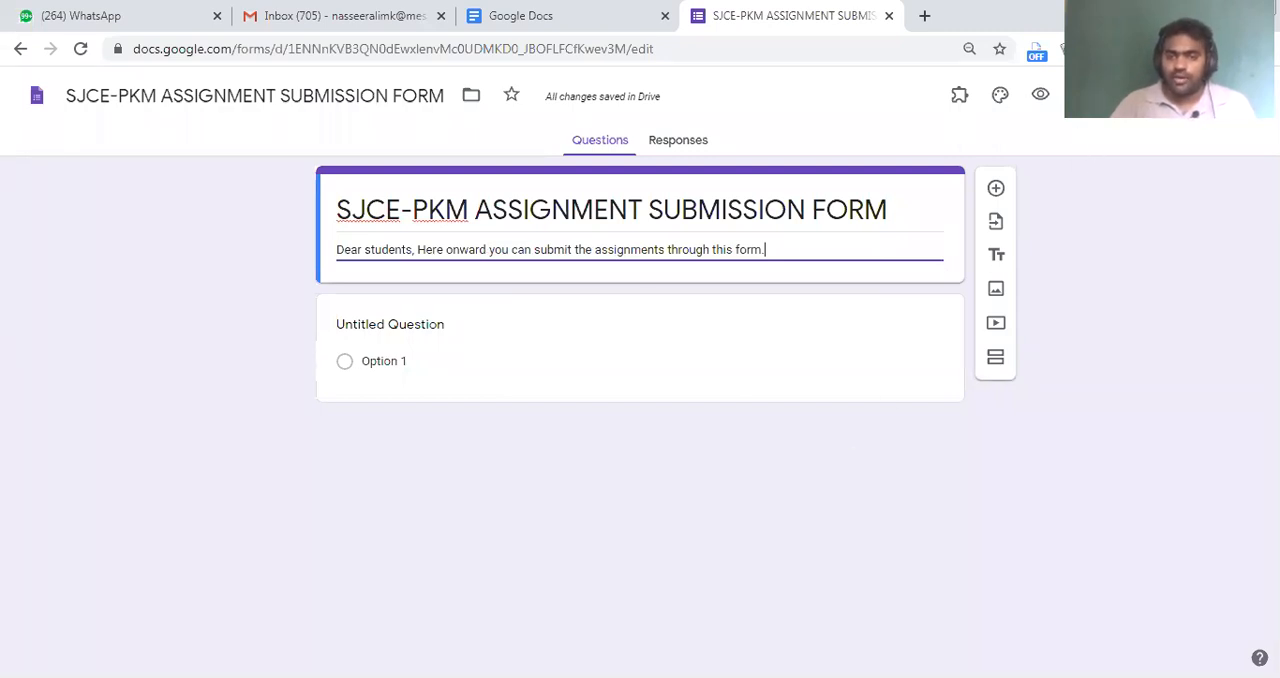
Open the form's theme options, try the blue and blue-grey theme colors, and set the theme color to red
mouse_move(975, 90)
left_mouse_down()
mouse_move(1013, 114)
mouse_move(1006, 129)
left_mouse_up()
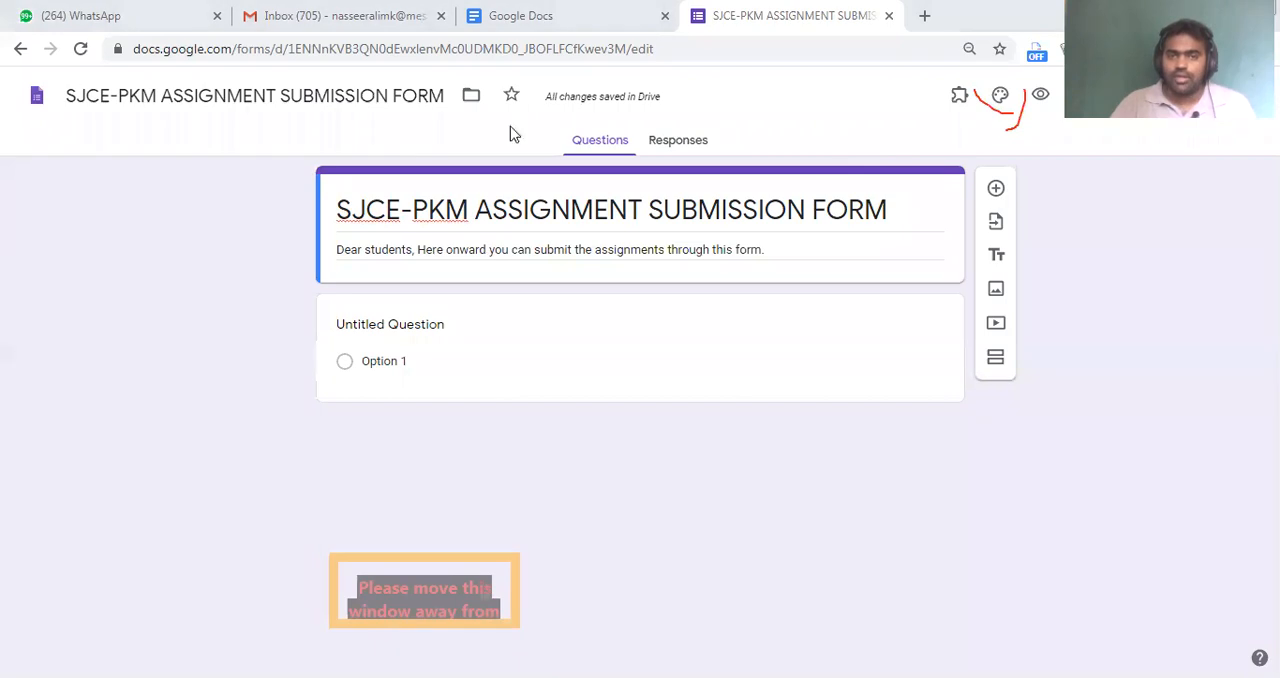
left_click(1000, 96)
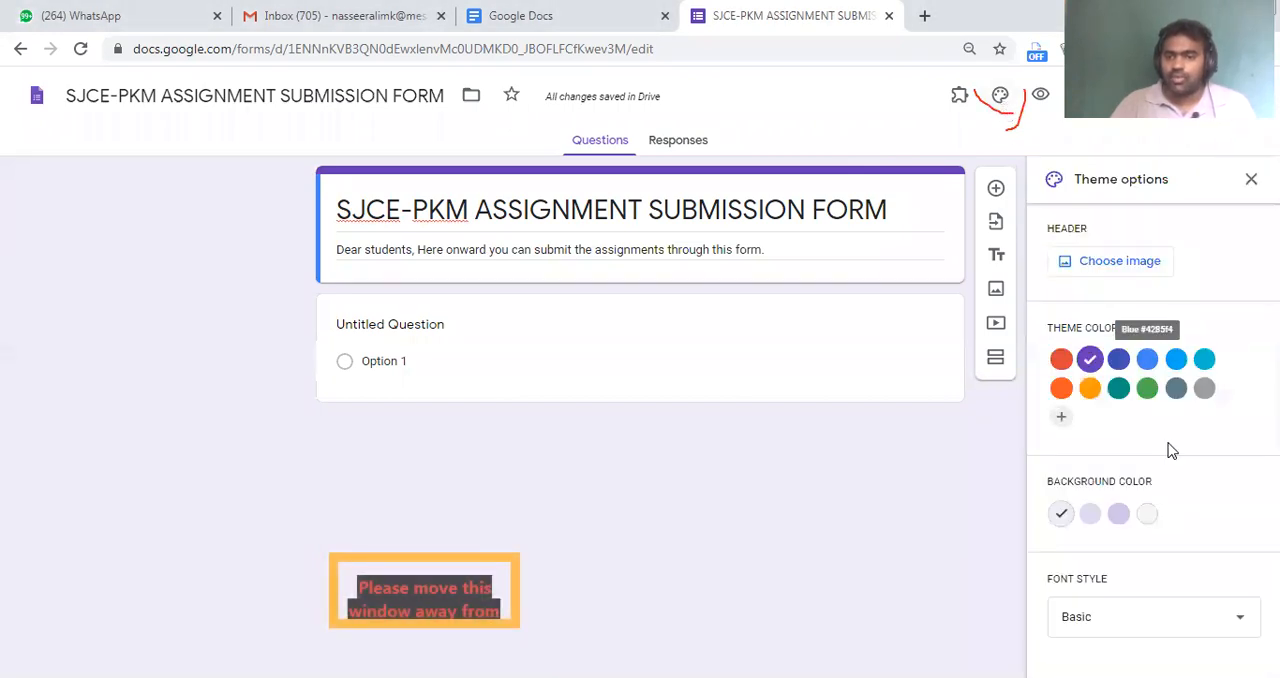
left_click(1147, 359)
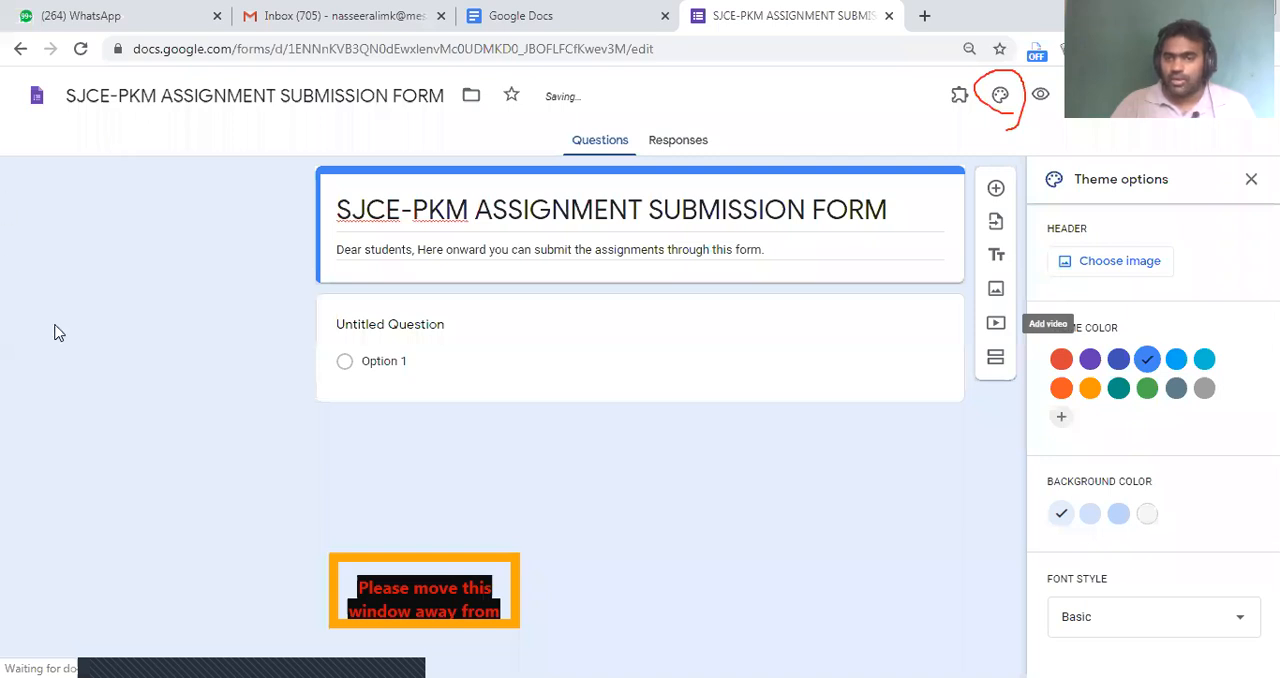
left_click(1176, 388)
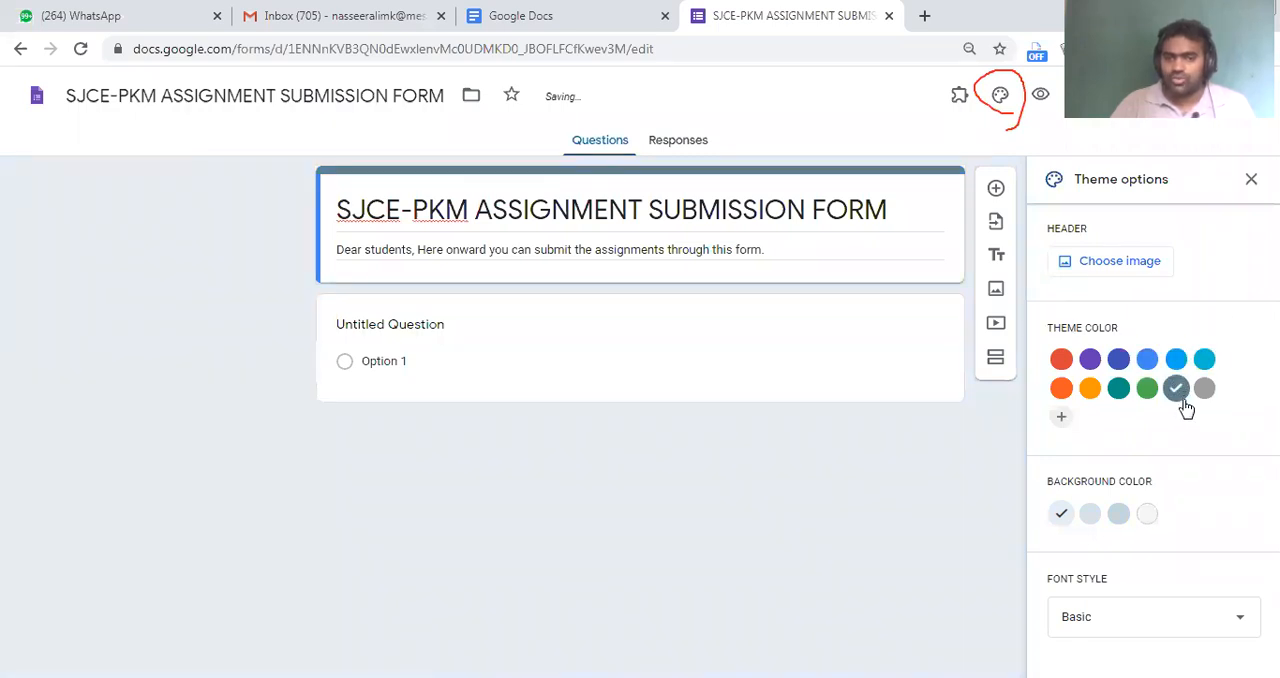
left_click(1061, 361)
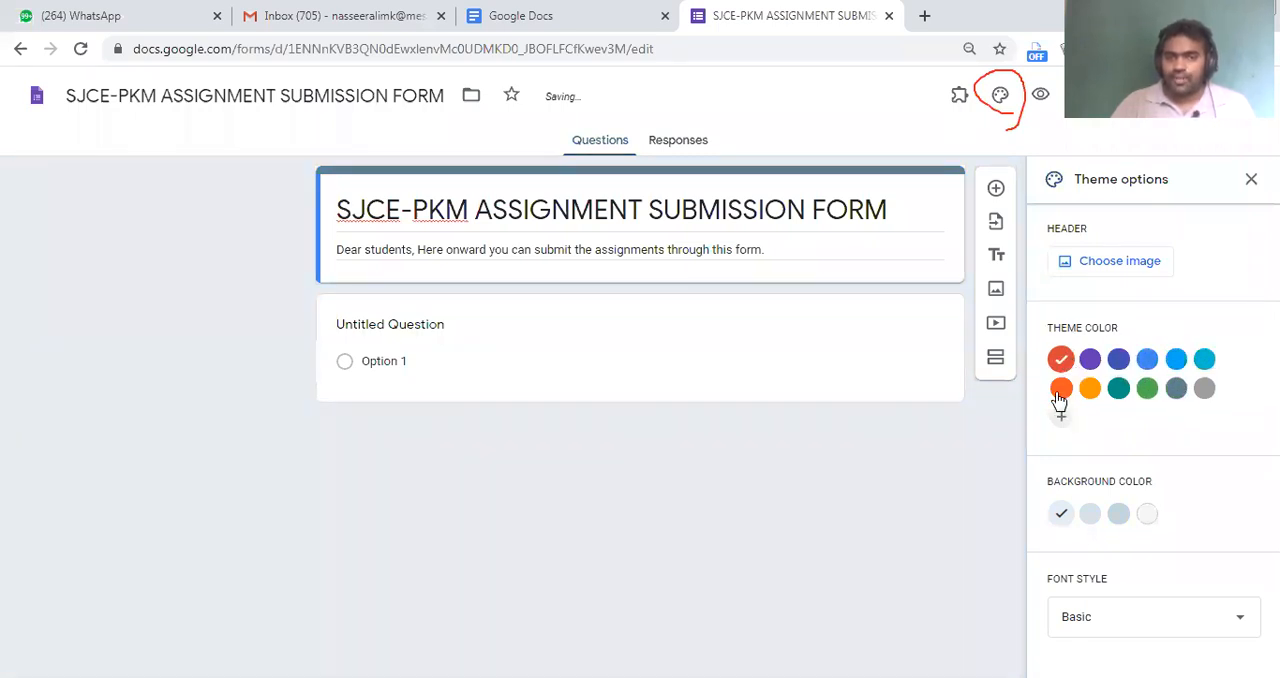
Set the form's background color to the Medium #f6d0cd shade and keep the font style as Basic
left_click(1118, 513)
left_click(1146, 513)
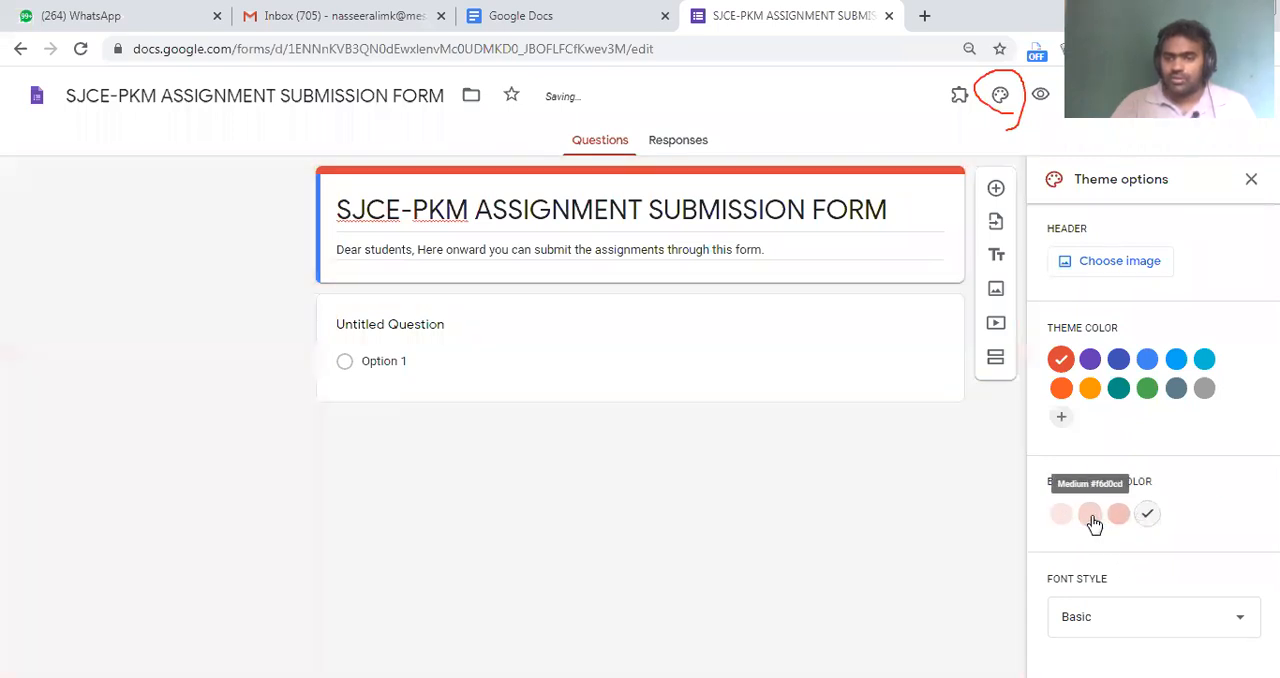
left_click(1092, 518)
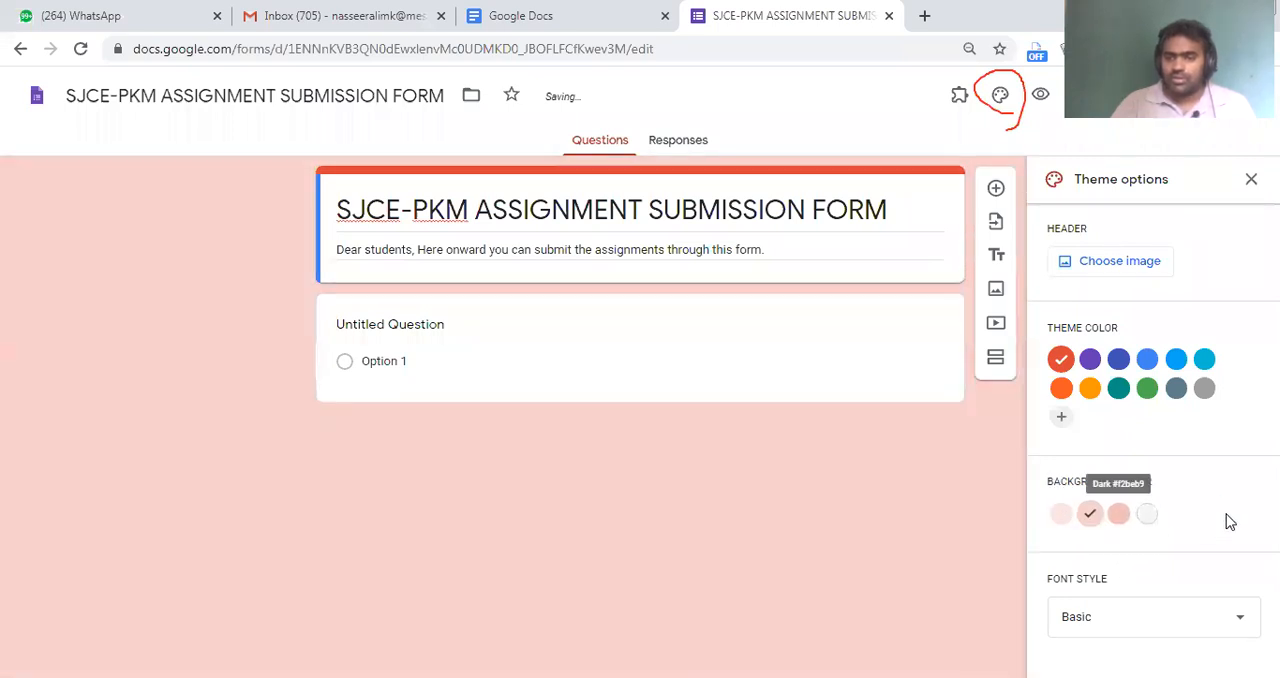
left_click(1154, 628)
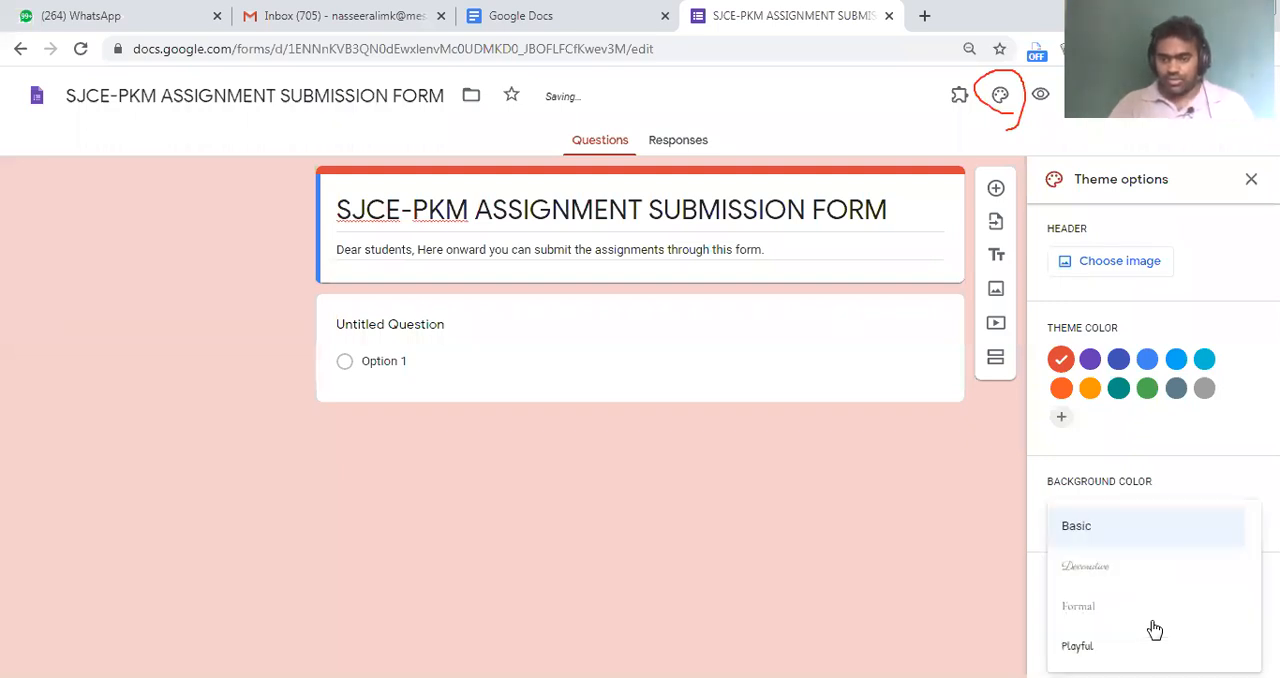
left_click(1101, 530)
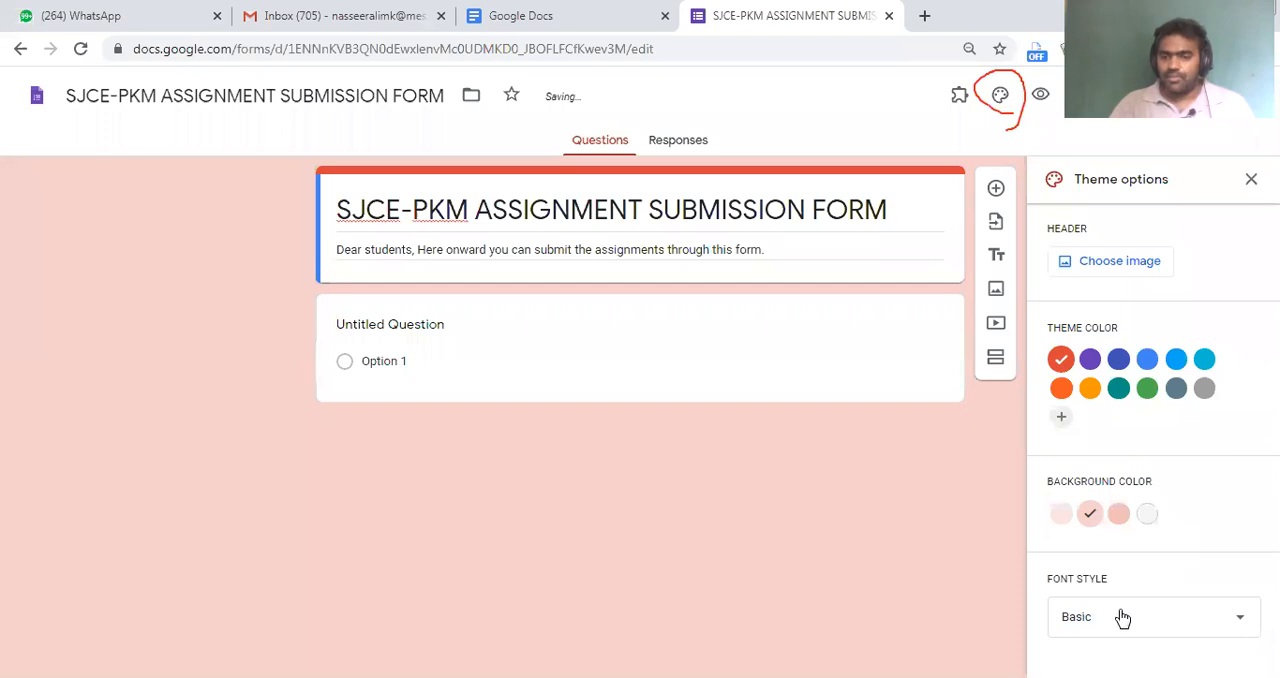
left_click(1090, 614)
left_click(1090, 533)
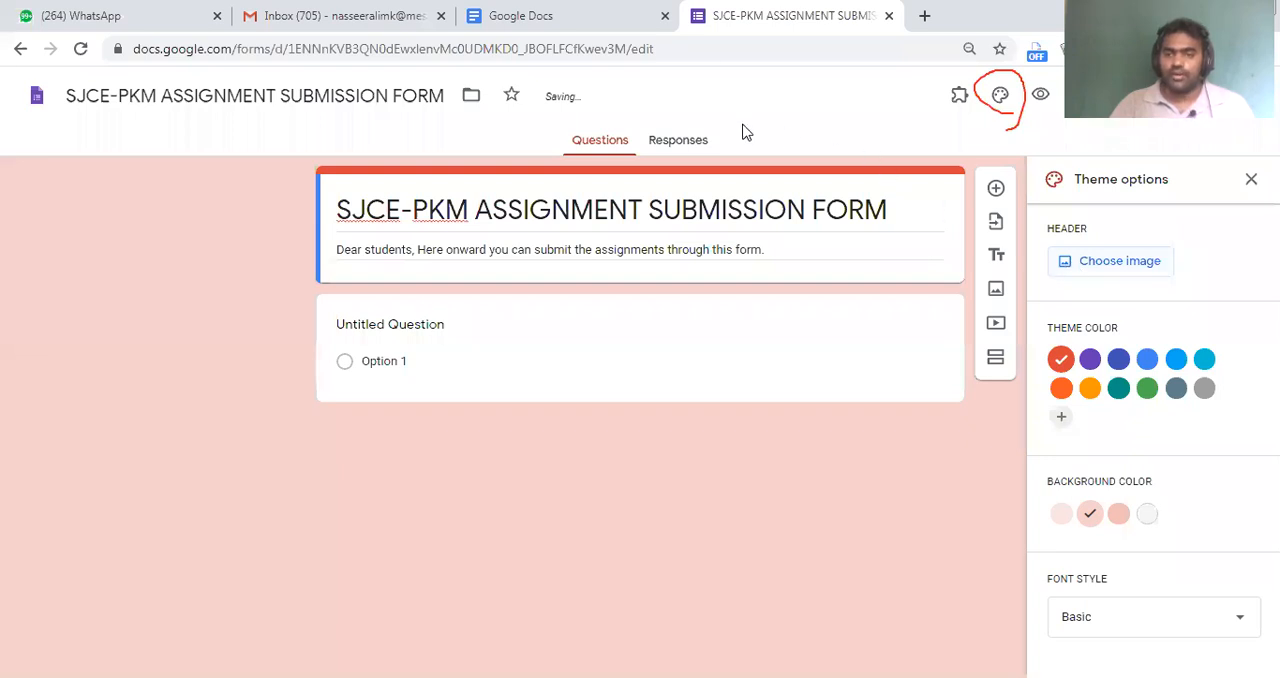
left_click_drag(1043, 219, 1221, 296)
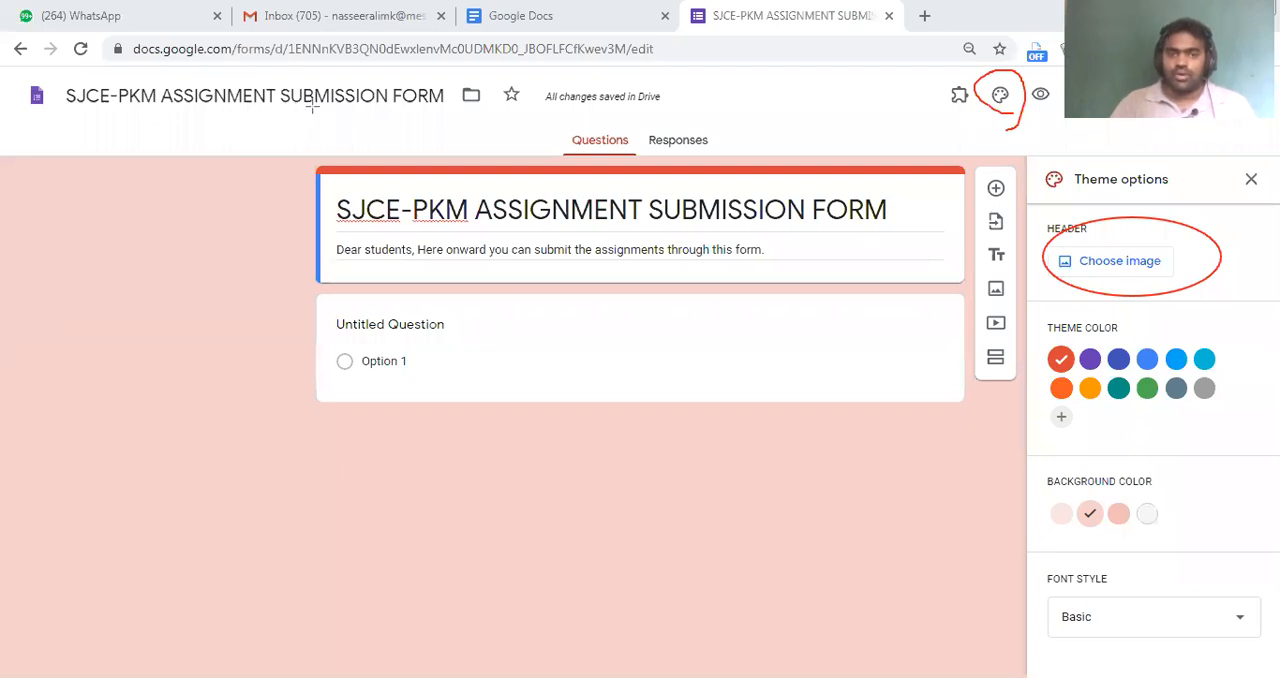
Open the header image chooser and look through the upload option and the Birthday, Just kids and Night out theme categories
left_click(1088, 270)
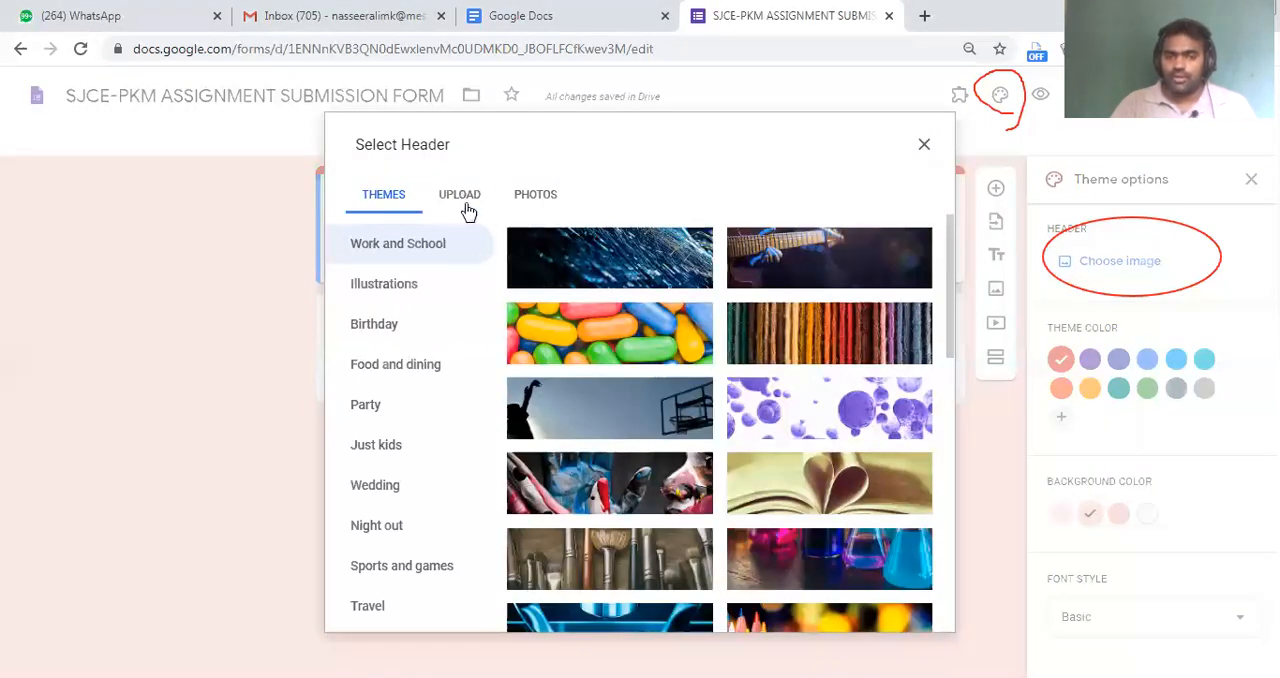
left_click(467, 207)
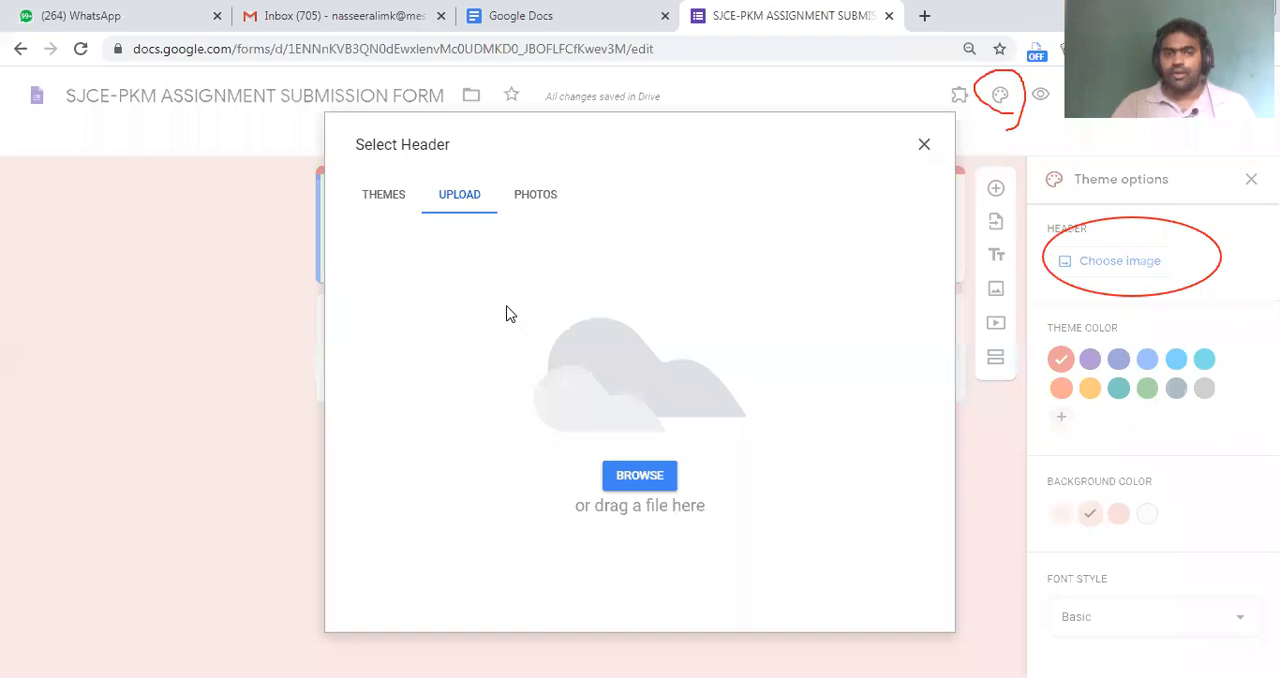
left_click(384, 208)
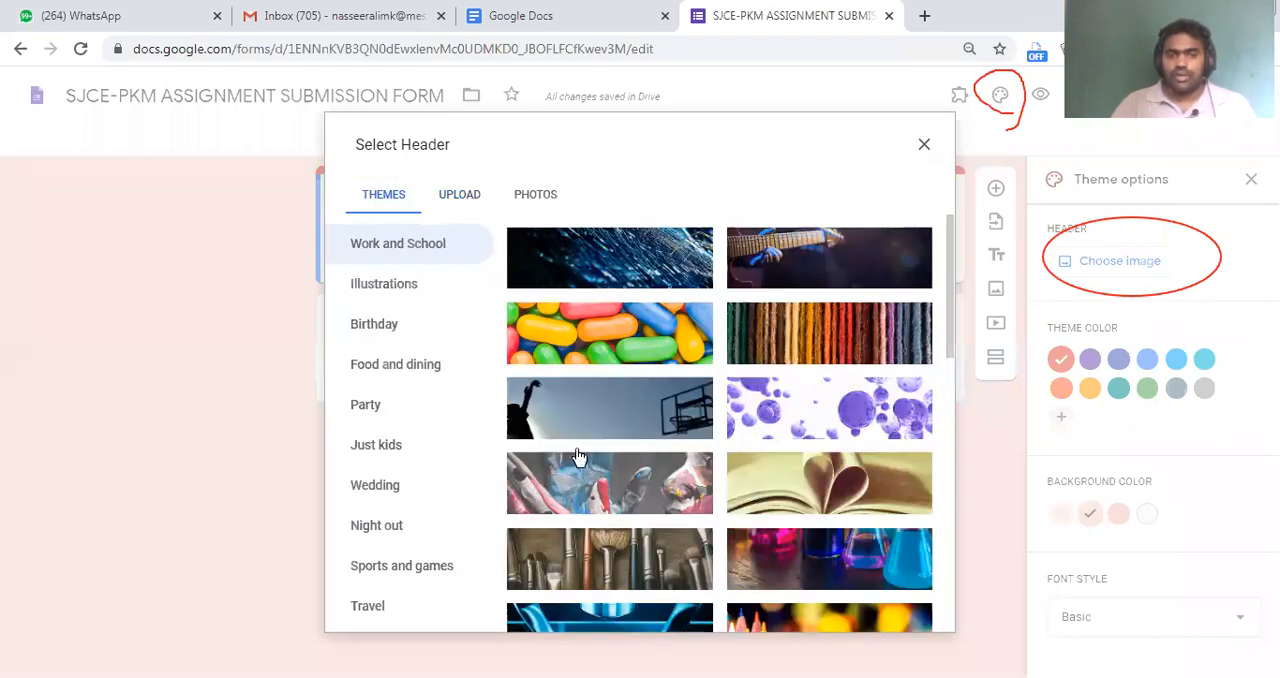
left_click(406, 321)
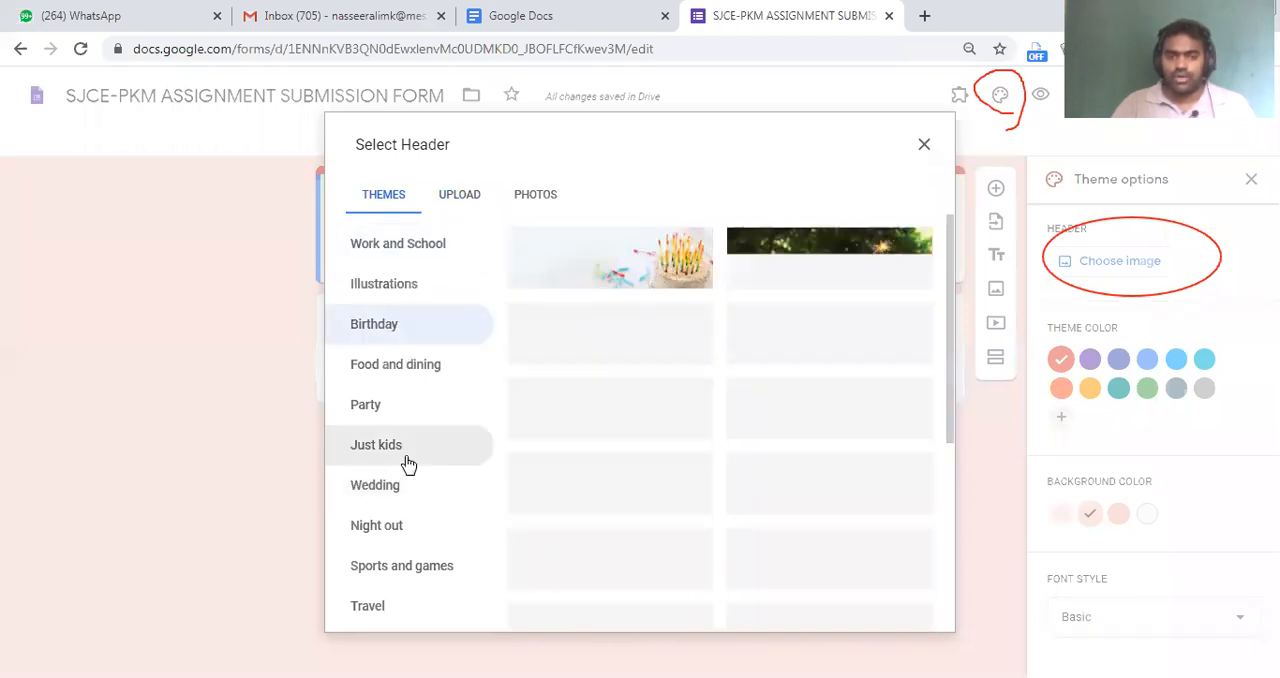
left_click(405, 450)
left_click(434, 525)
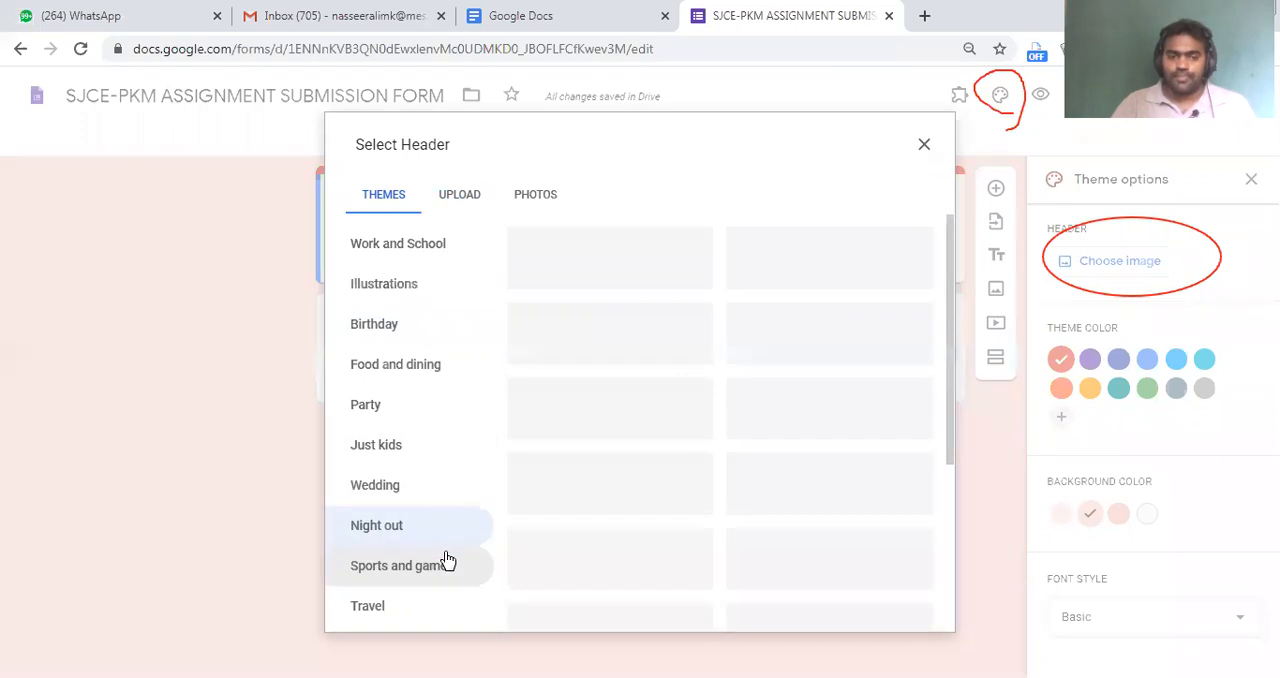
Insert the laboratory glassware illustration from the Work and School themes as the form's header image
left_click(414, 254)
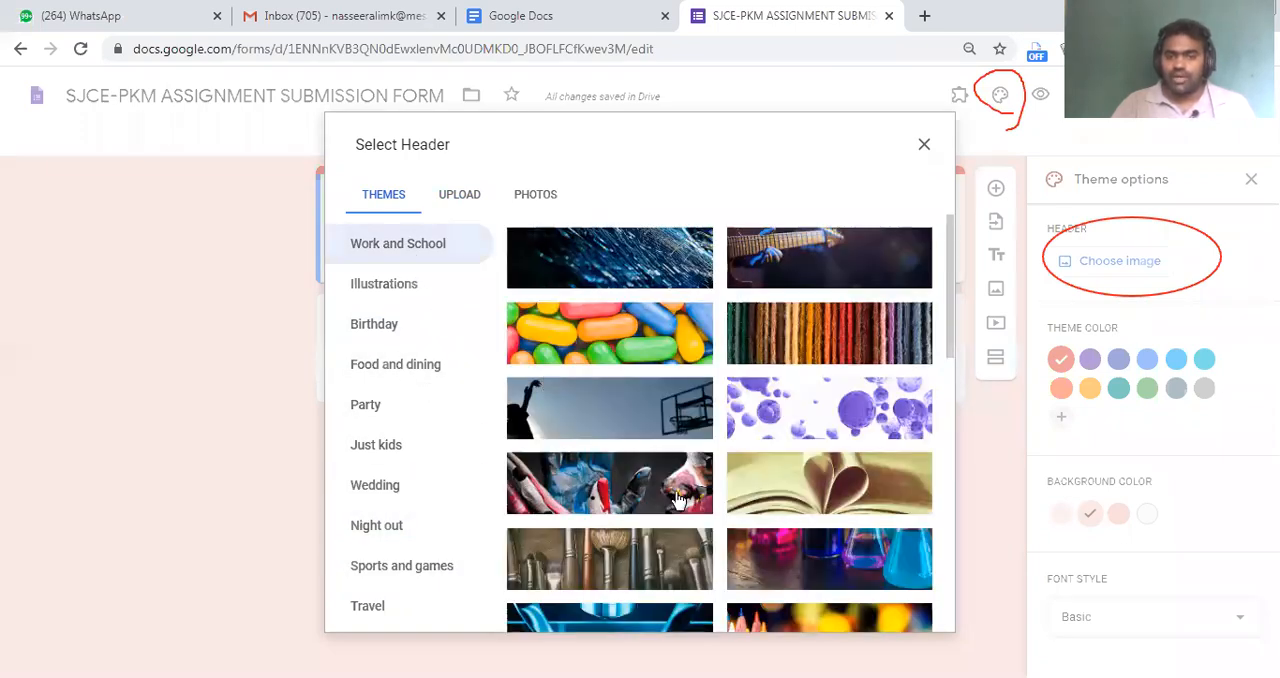
scroll(678, 497, "down", 4)
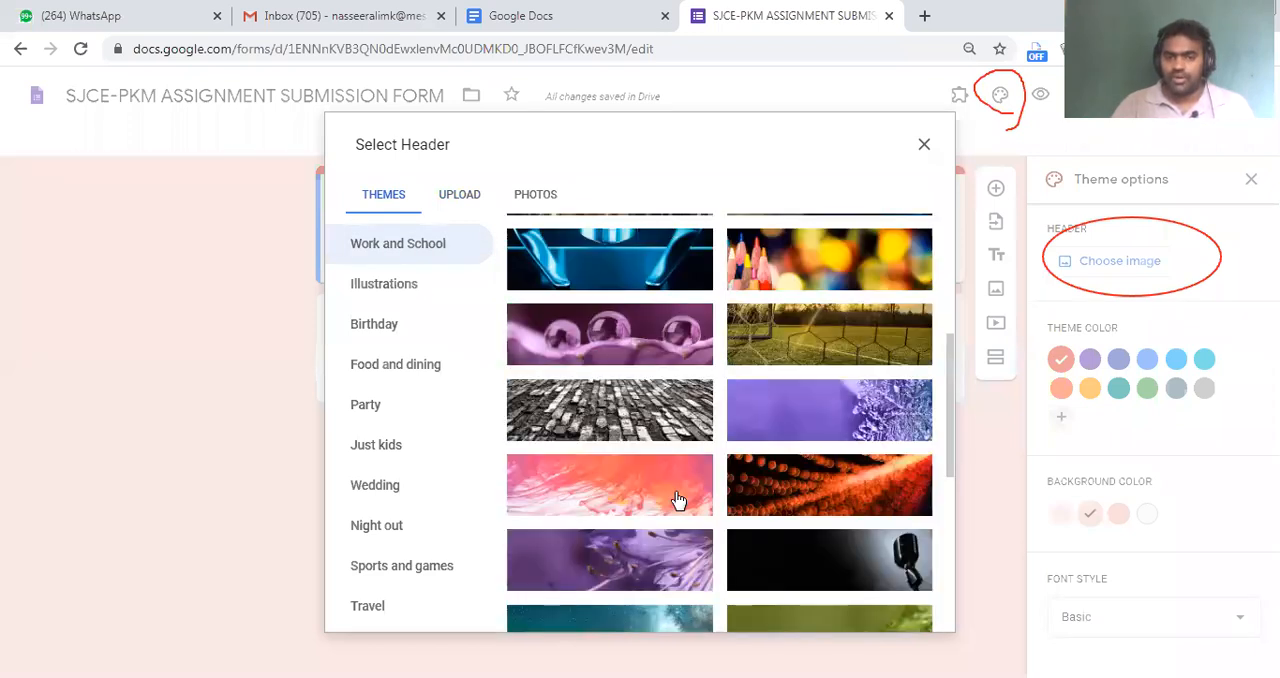
scroll(826, 590, "down", 3)
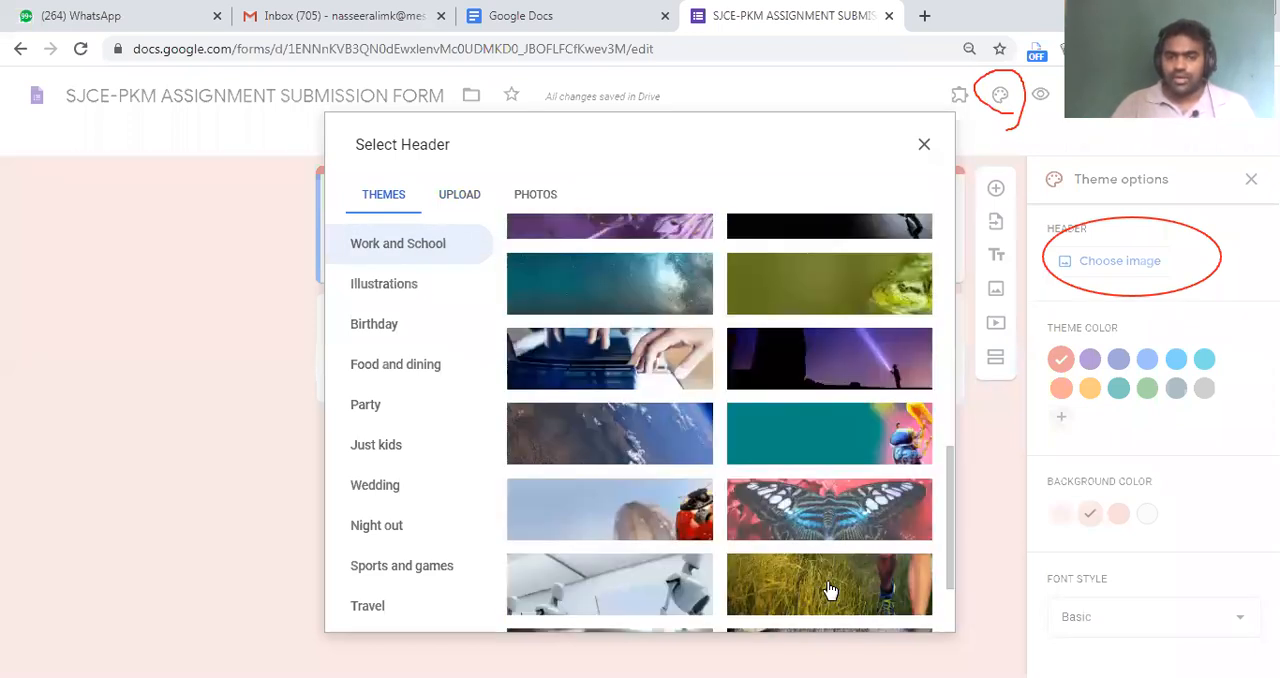
scroll(828, 590, "down", 3)
left_click(640, 504)
left_click(880, 522)
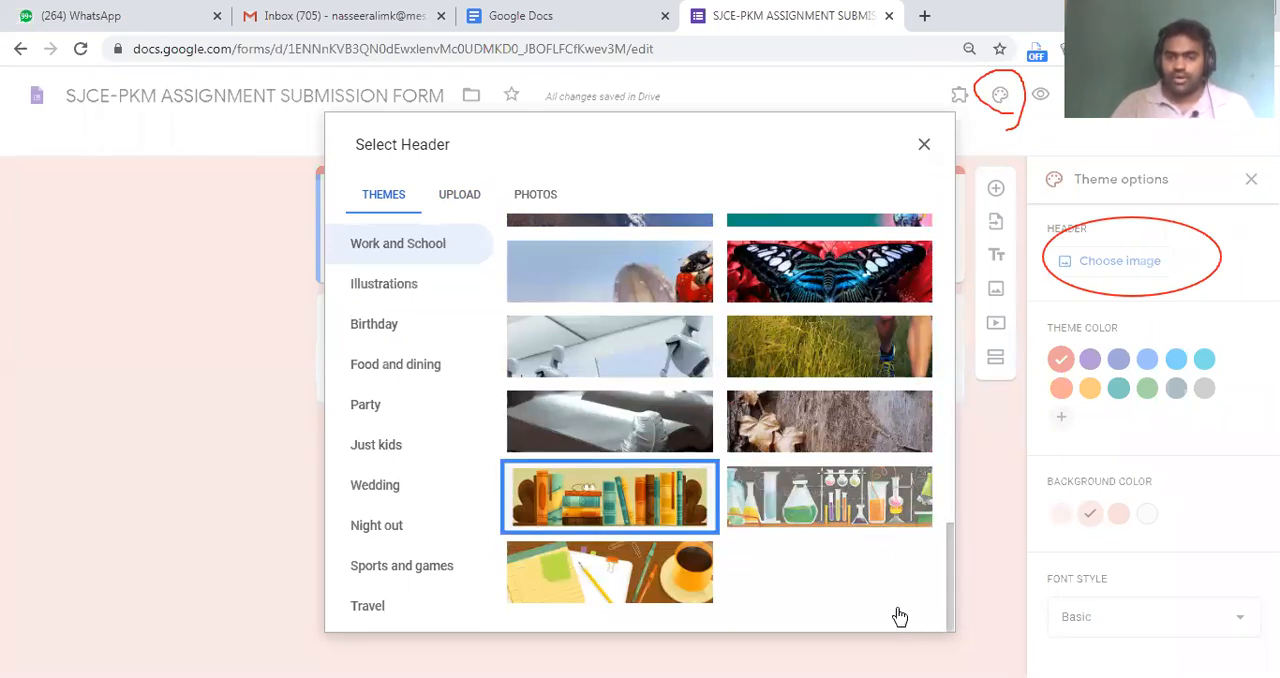
left_click(905, 611)
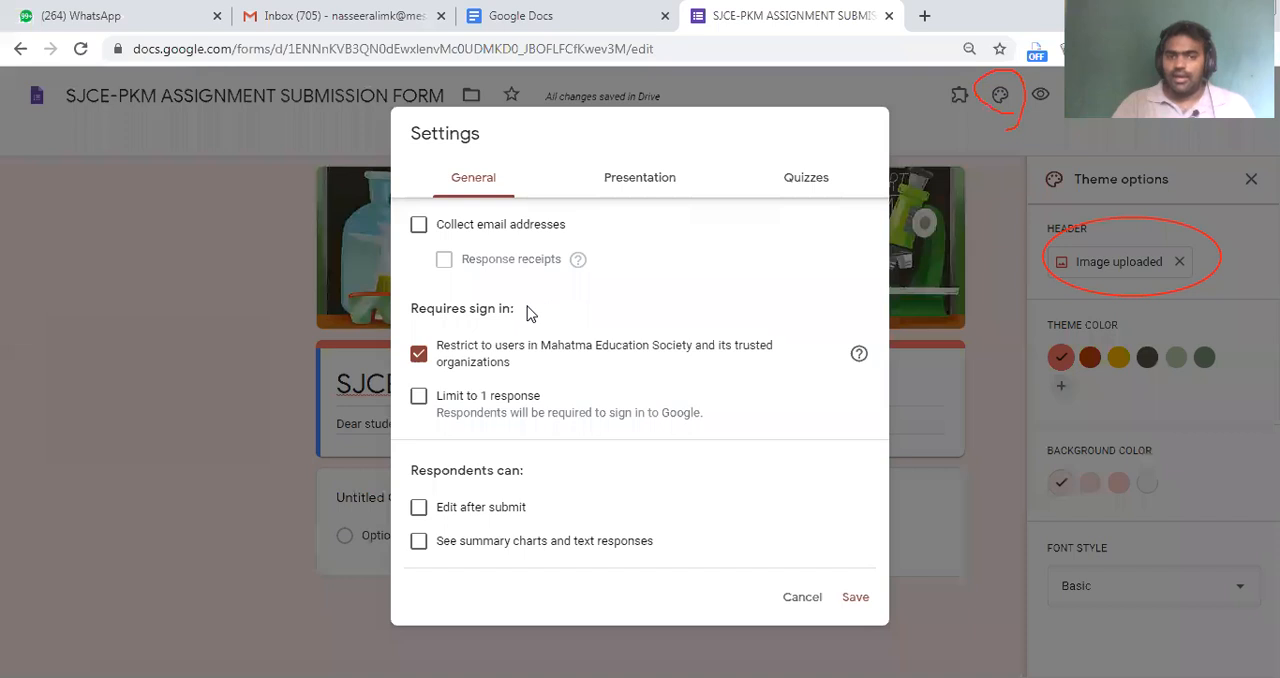
In the form settings, turn on collecting email addresses and enable response receipts with the Always option
left_click(488, 232)
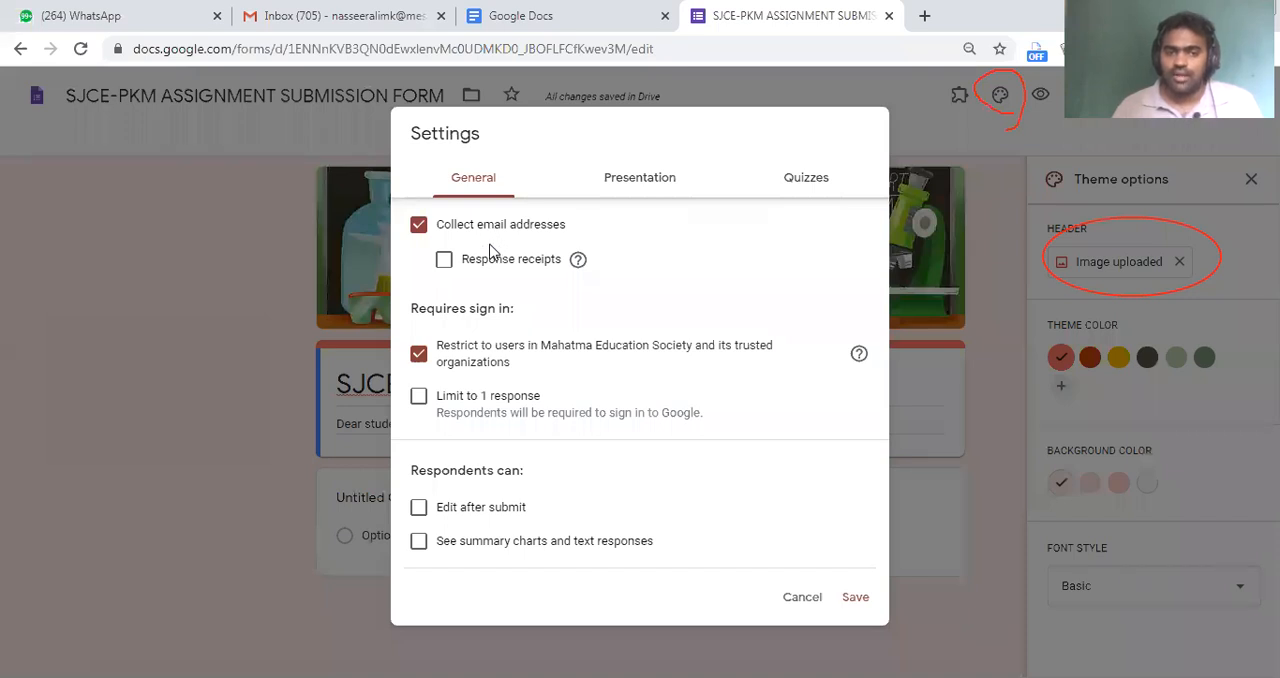
left_click(492, 262)
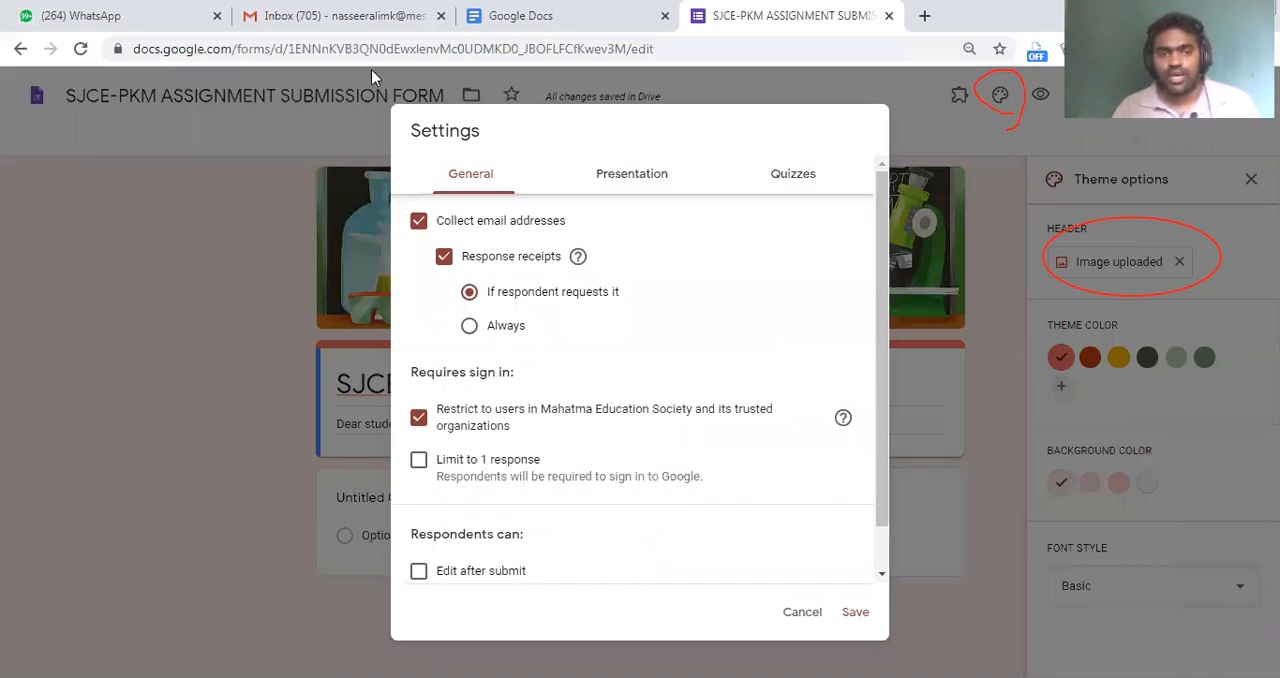
mouse_move(443, 282)
left_mouse_down()
mouse_move(662, 300)
mouse_move(629, 309)
left_mouse_up()
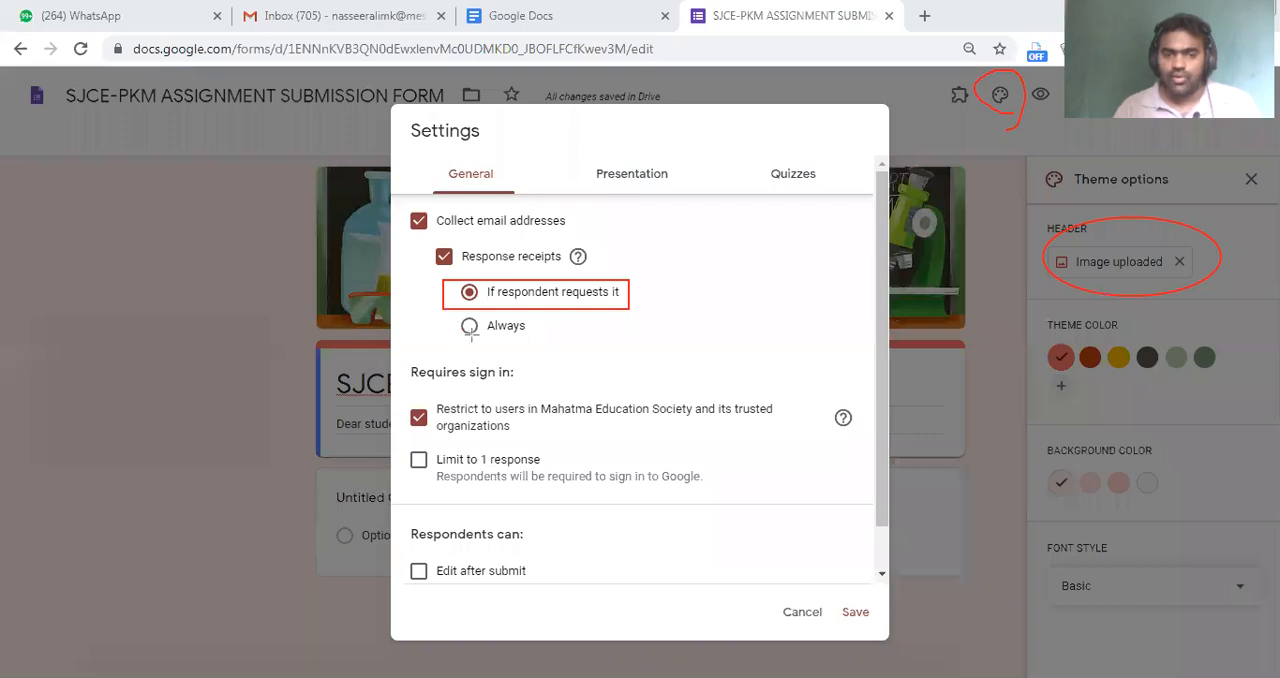
mouse_move(452, 310)
left_mouse_down()
mouse_move(528, 348)
mouse_move(592, 356)
mouse_move(628, 341)
left_mouse_up()
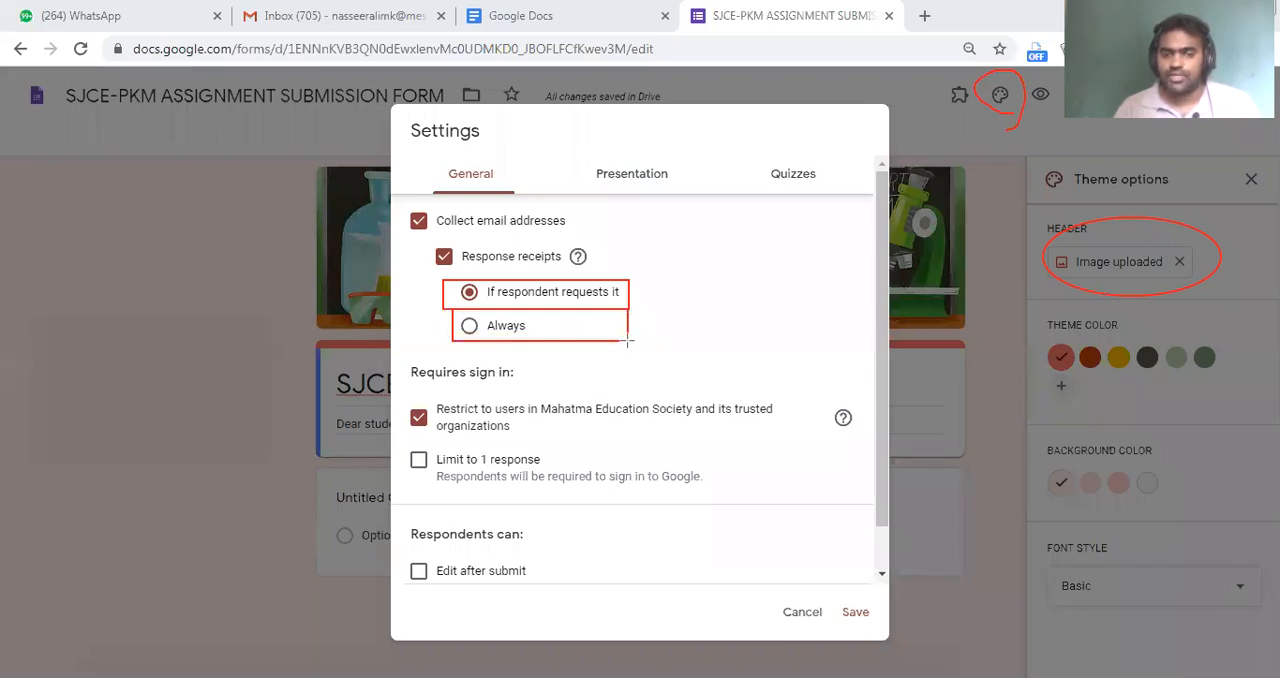
left_click_drag(628, 341, 628, 341)
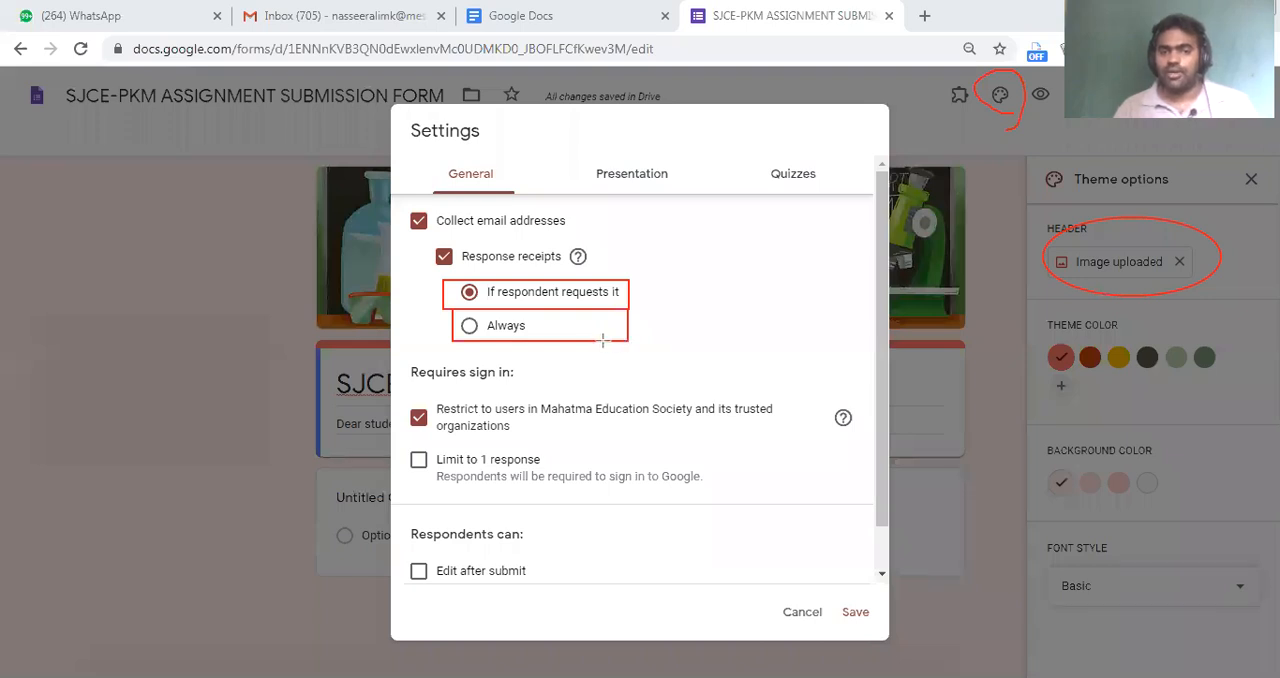
left_click(468, 328)
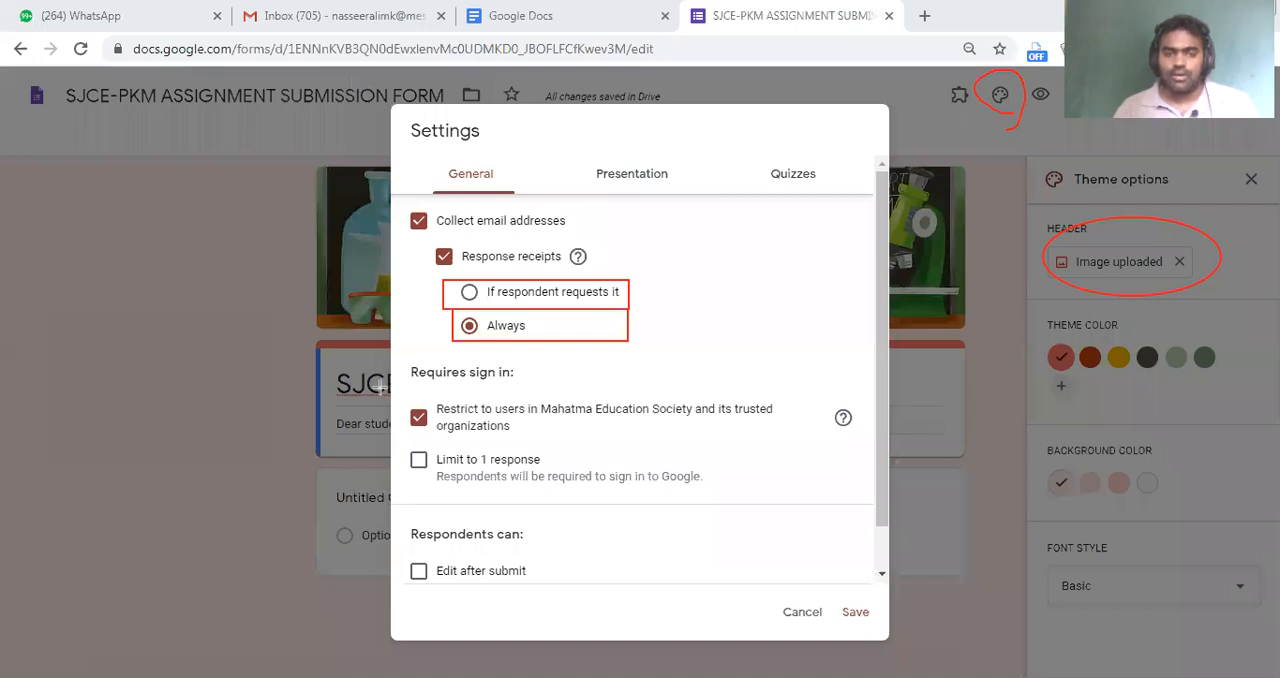
Remove the restriction to Mahatma Education Society users, try Limit to 1 response and turn it off again, and save the settings
mouse_move(398, 360)
left_mouse_down()
mouse_move(419, 459)
mouse_move(633, 447)
left_mouse_up()
left_click_drag(771, 447, 861, 443)
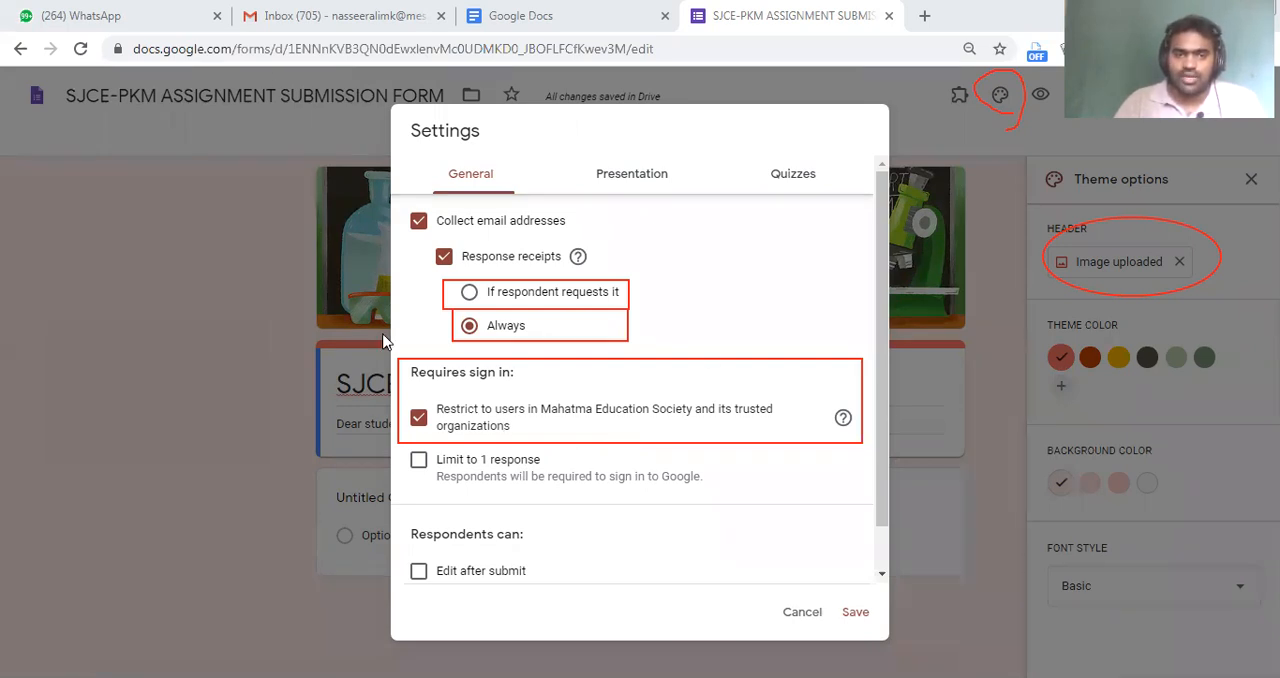
left_click(421, 430)
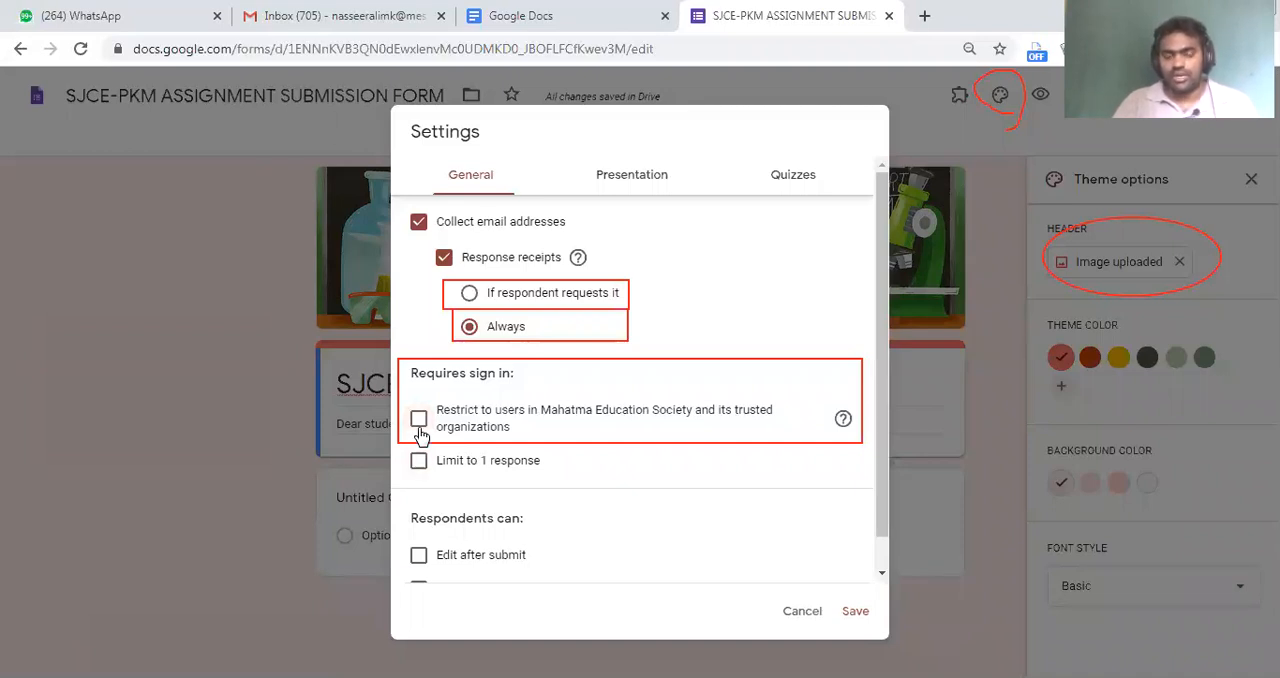
left_click(418, 461)
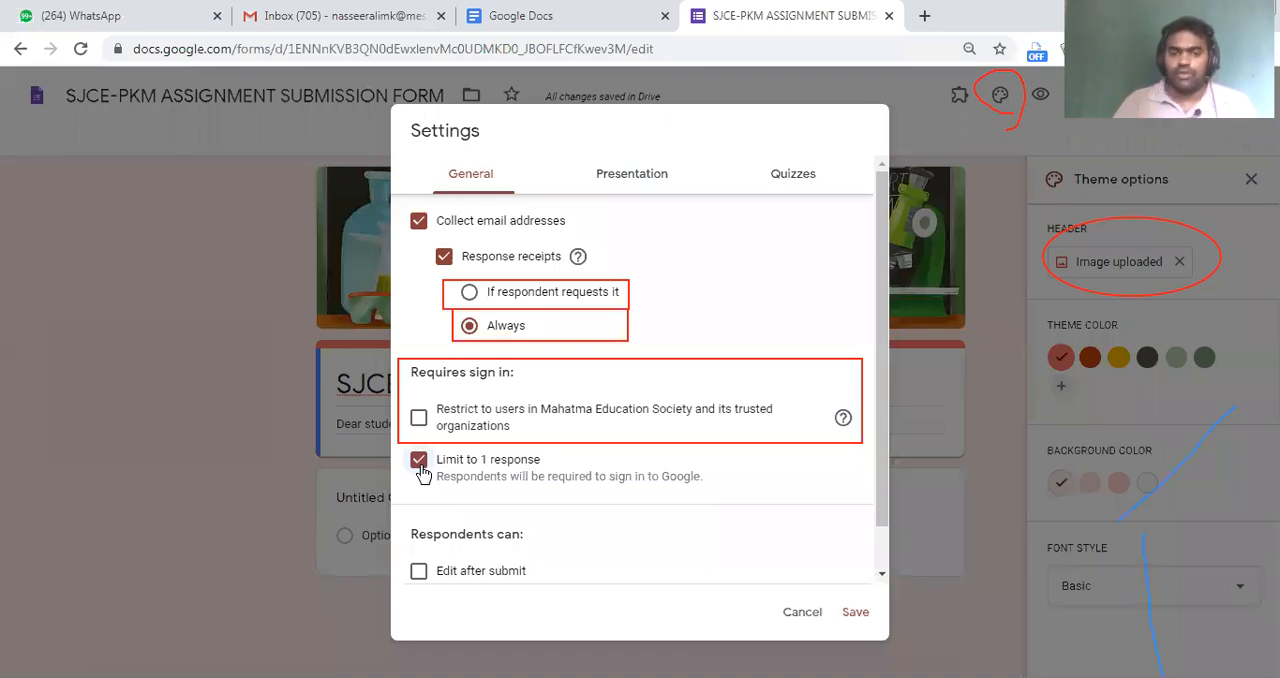
left_click(420, 466)
scroll(491, 500, "down", 1)
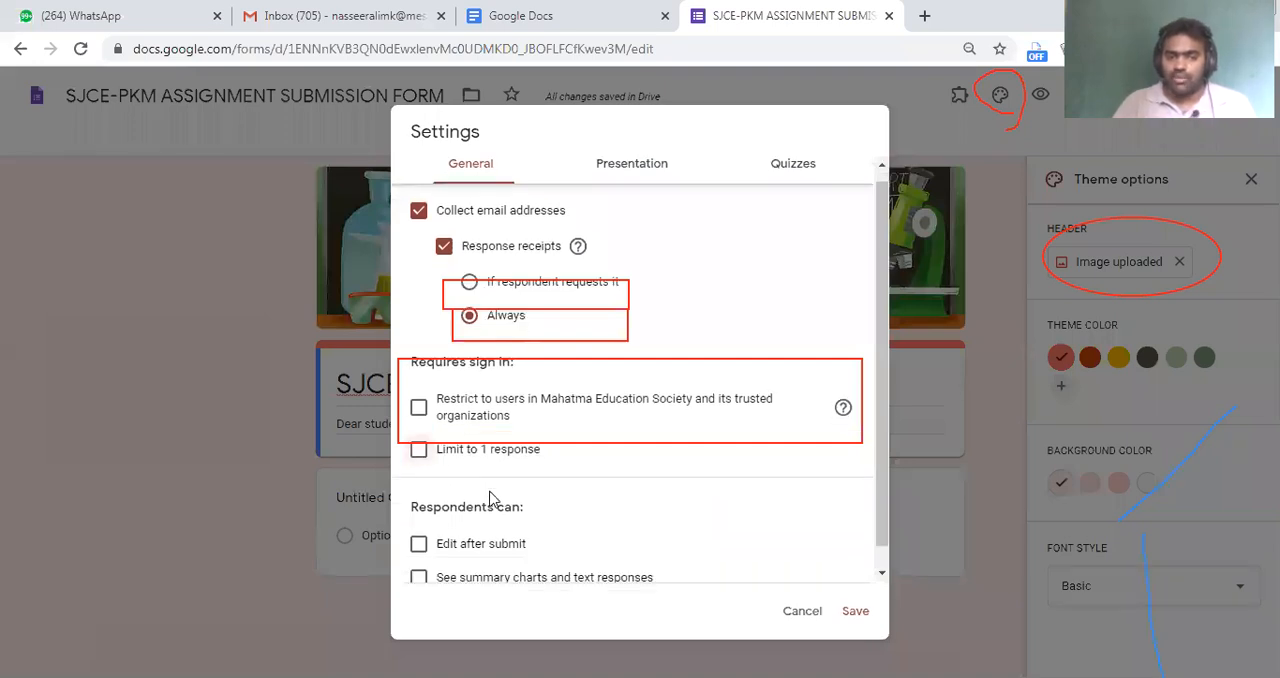
left_click(852, 611)
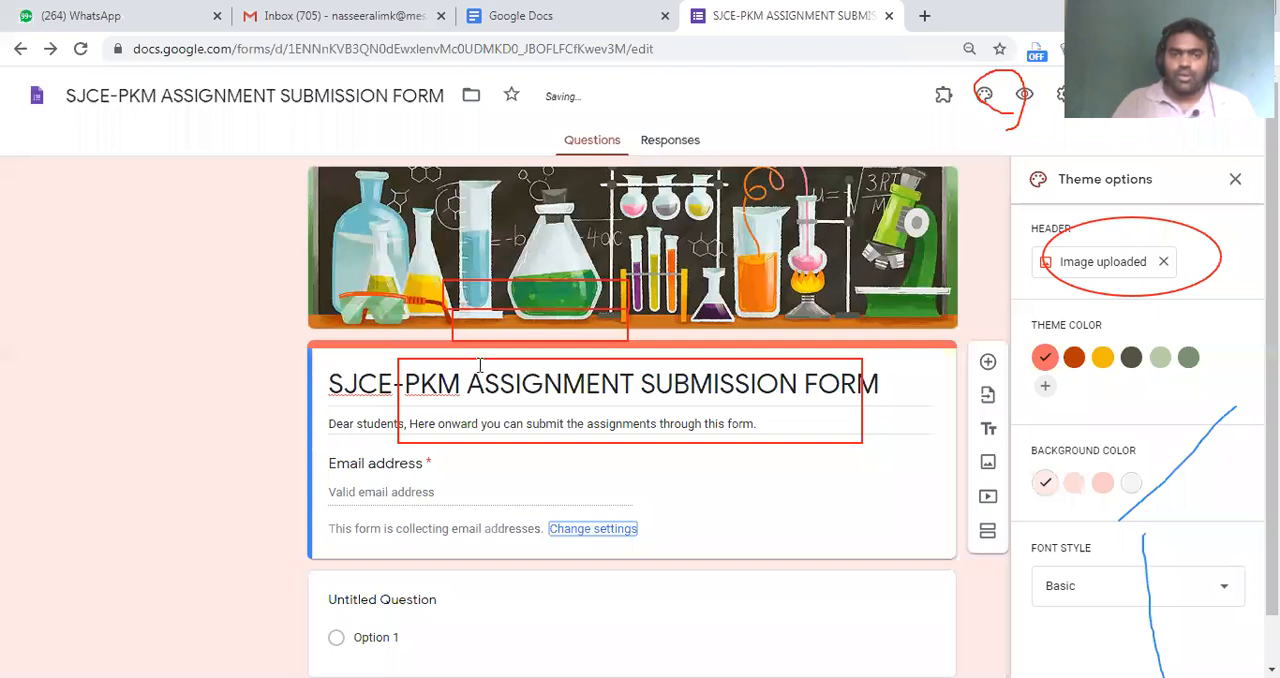
Replace the untitled question's text with "NAME OF THE STUDENT"
scroll(646, 490, "down", 1)
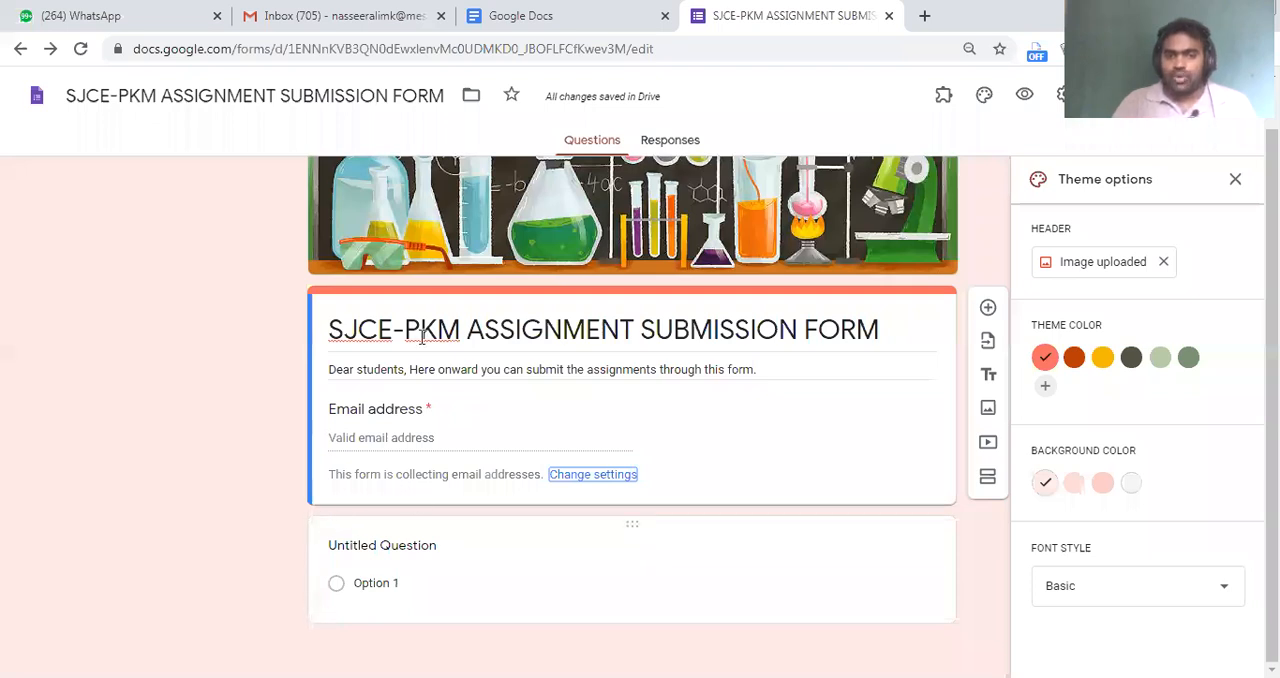
left_click(442, 546)
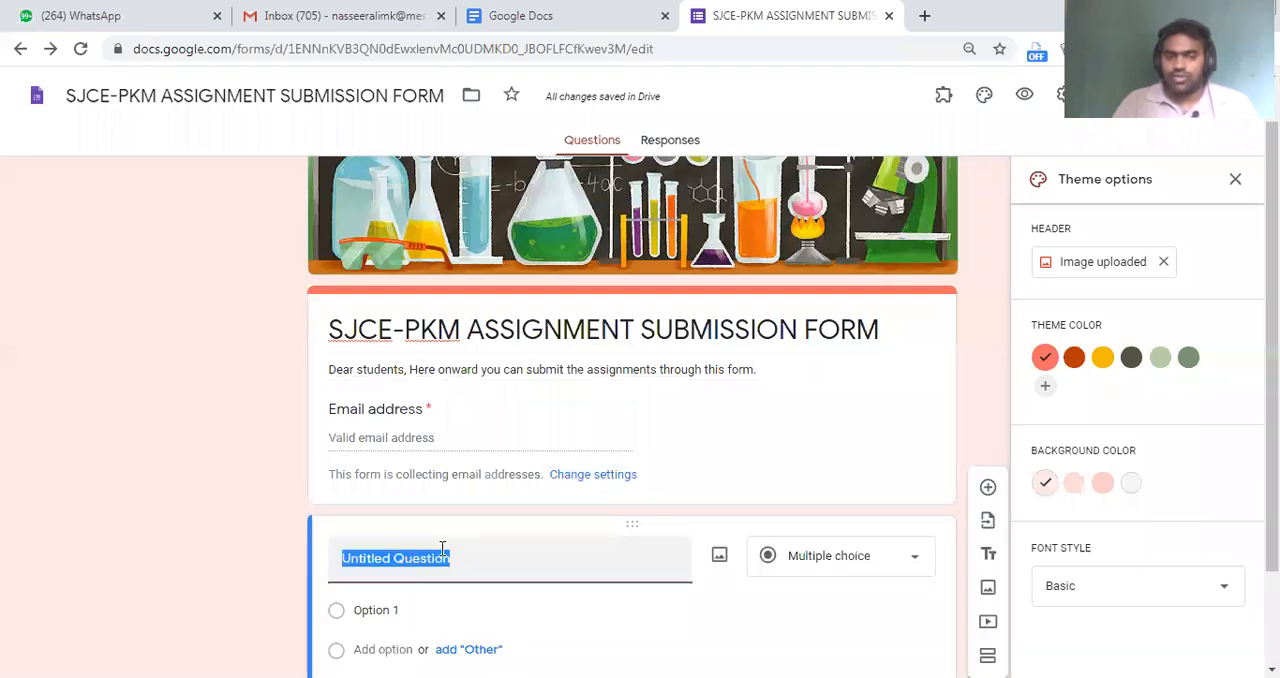
type("NAME")
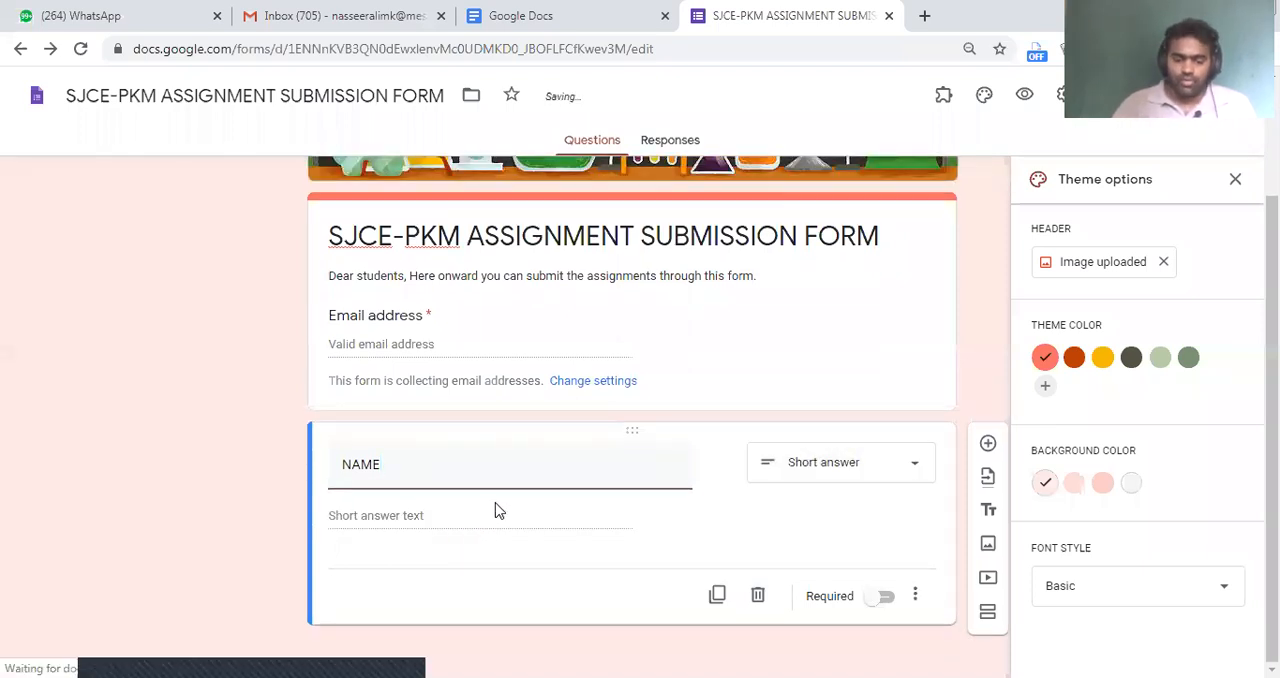
type(" OF THE STUDENTS")
key("BackSpace")
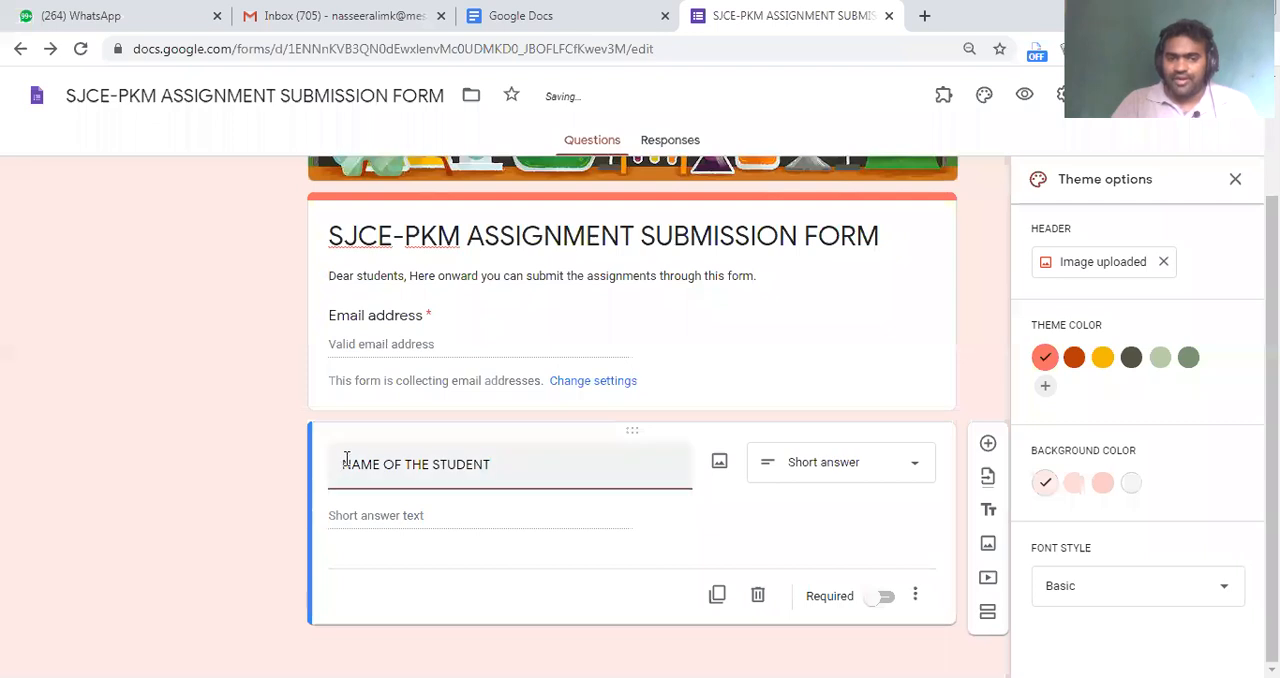
Review the available question types and choose Short answer for the student name question
left_click_drag(340, 465, 381, 466)
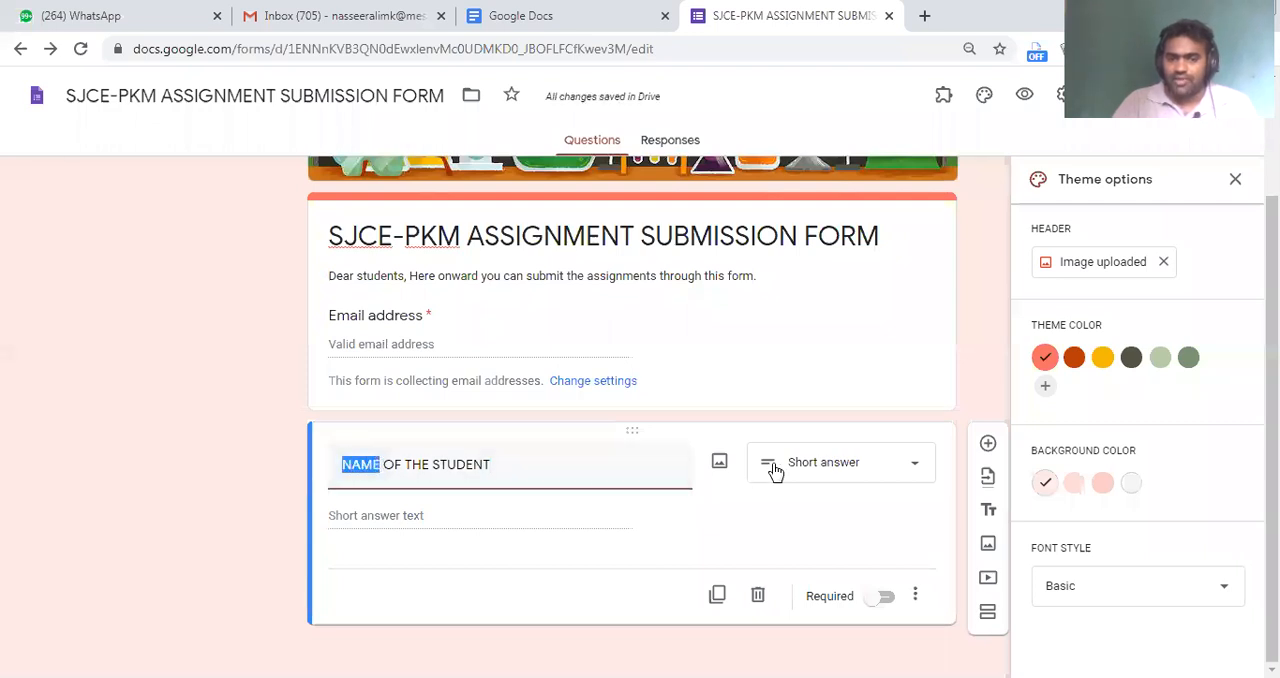
left_click(871, 466)
left_click(566, 525)
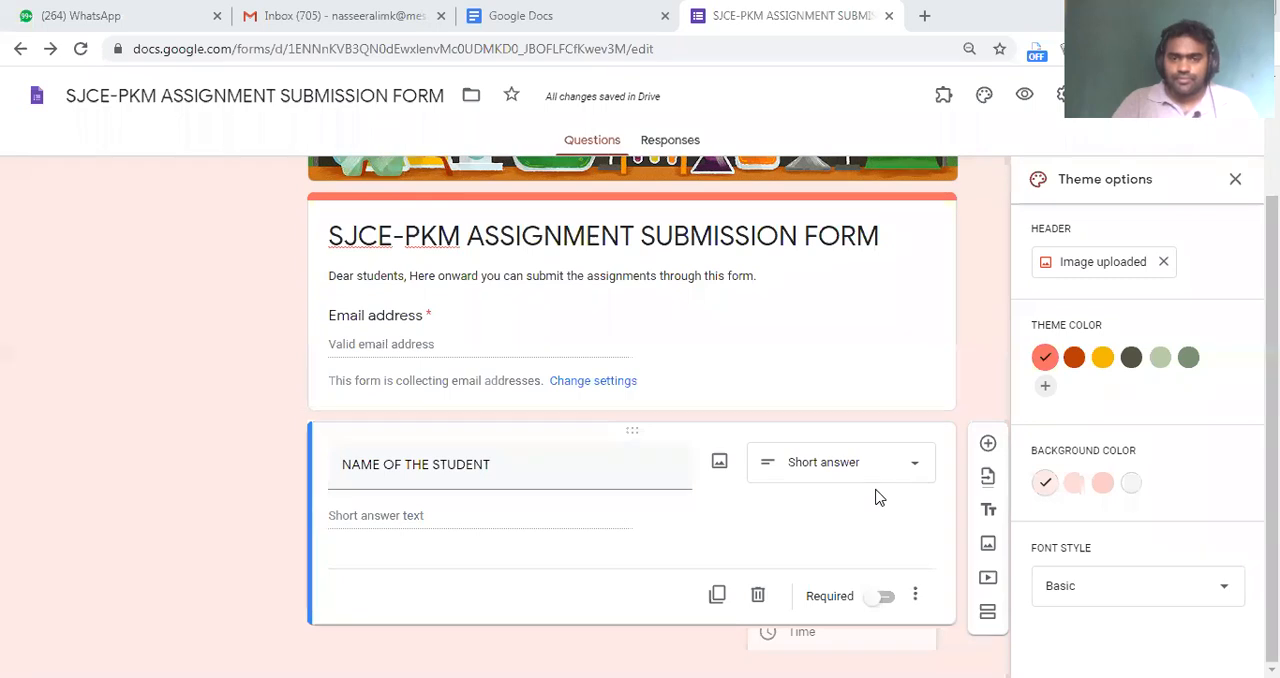
left_click(826, 454)
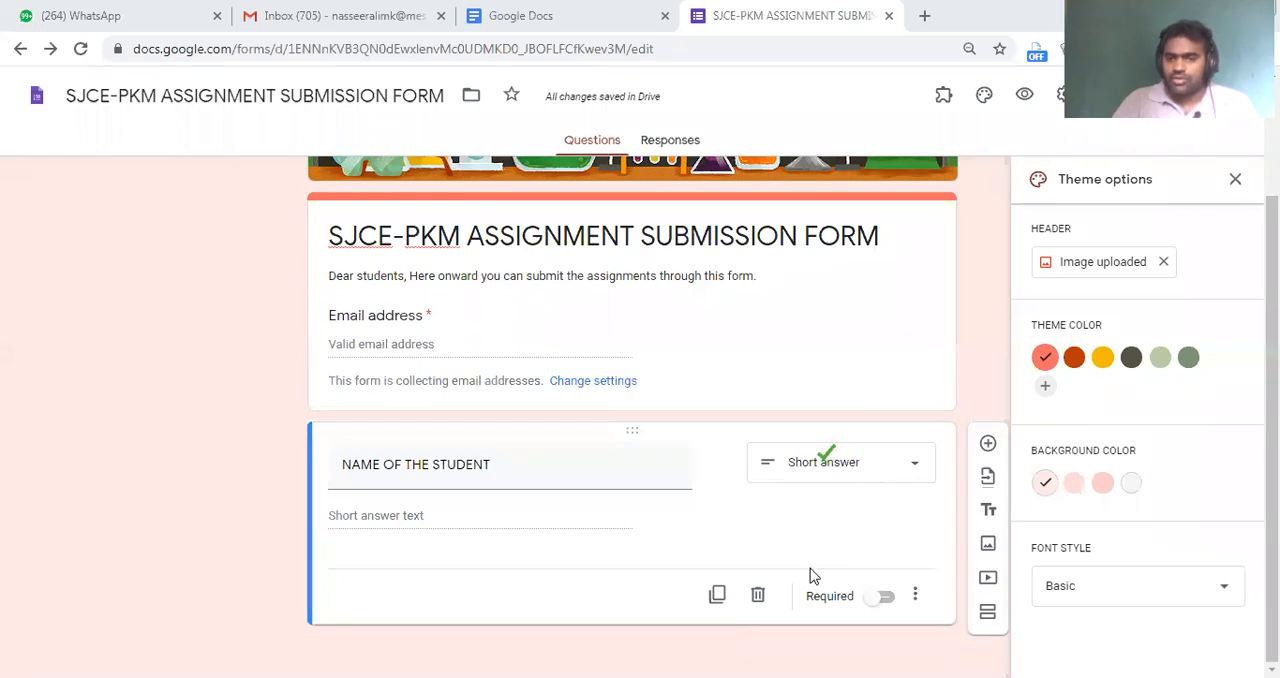
left_click(840, 478)
left_click(795, 478)
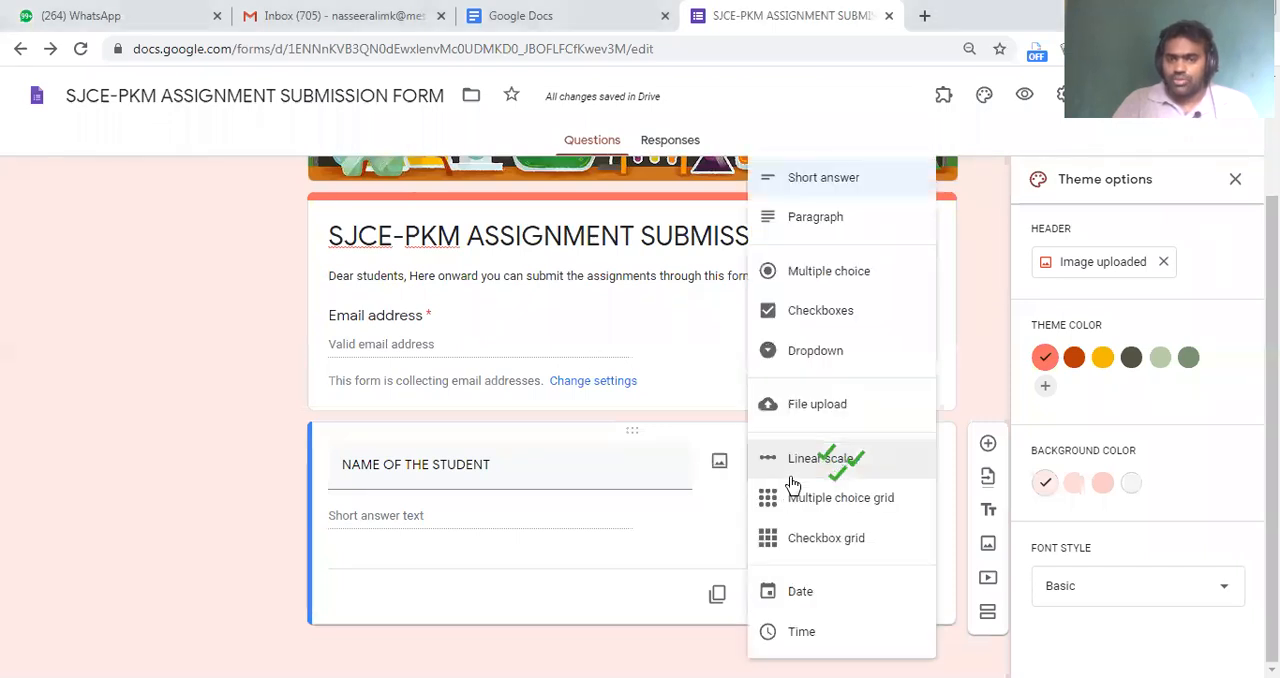
left_click(828, 188)
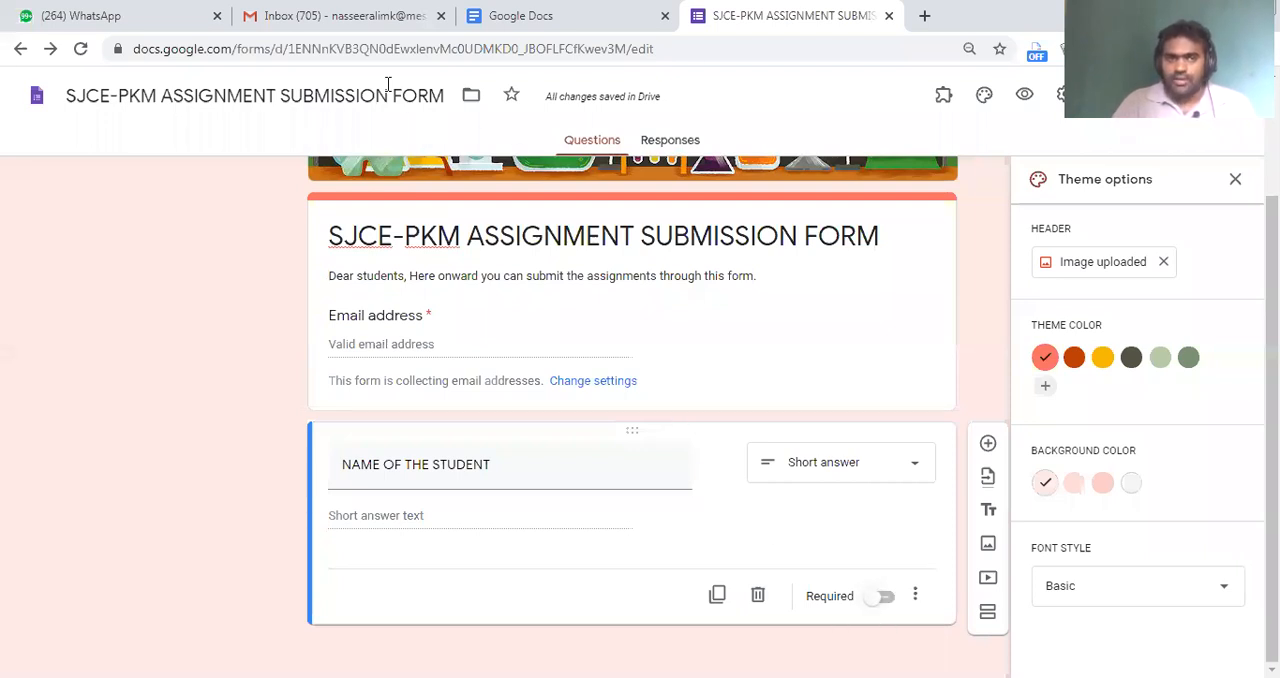
Make the student name question required
mouse_move(766, 550)
left_mouse_down()
mouse_move(899, 623)
mouse_move(908, 643)
left_mouse_up()
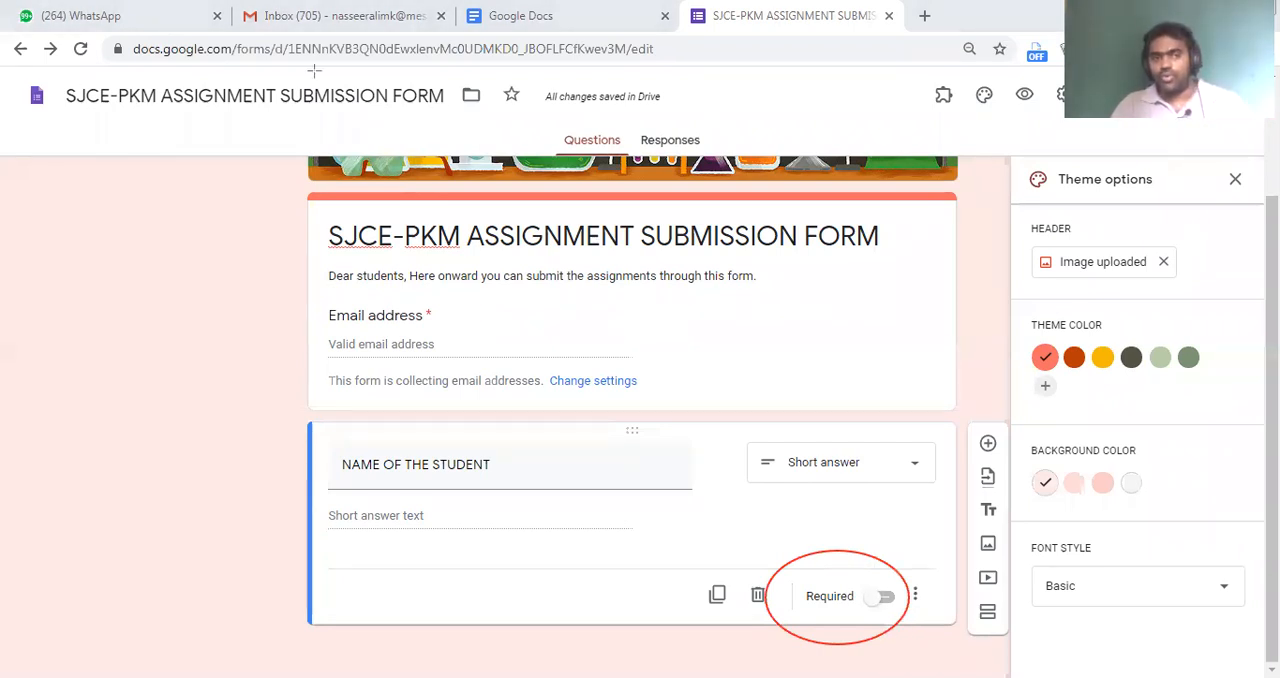
left_click(885, 596)
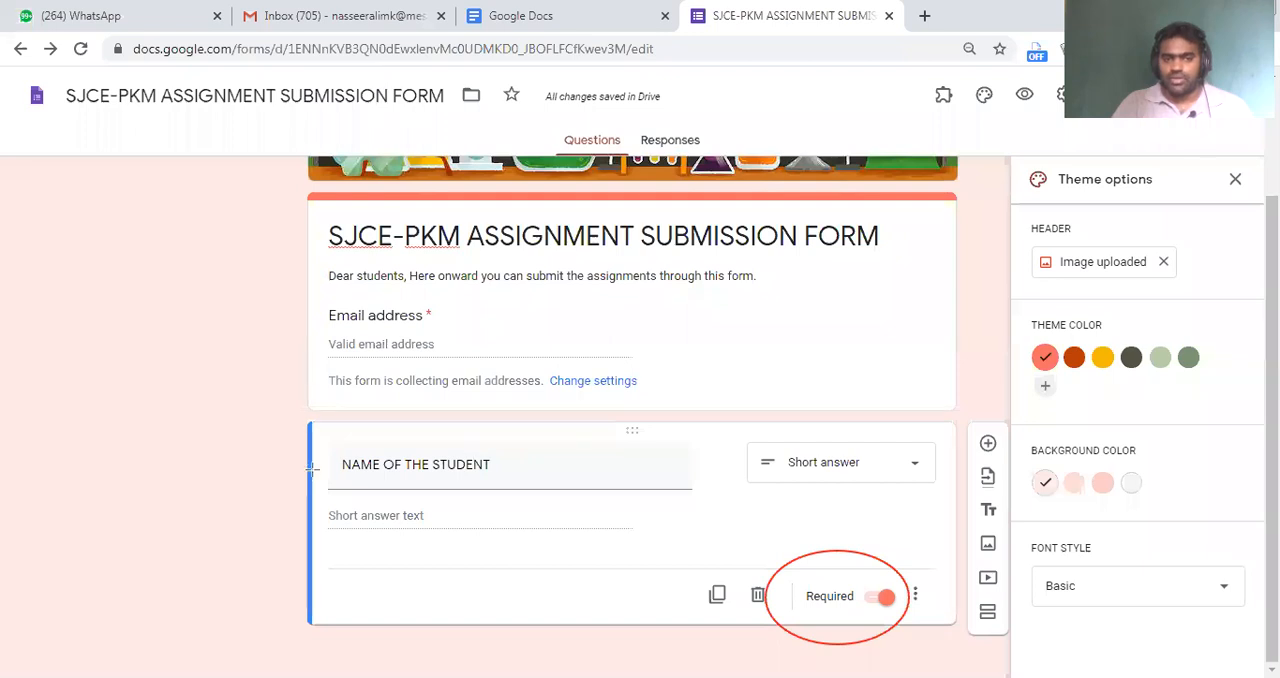
left_click_drag(730, 610, 729, 609)
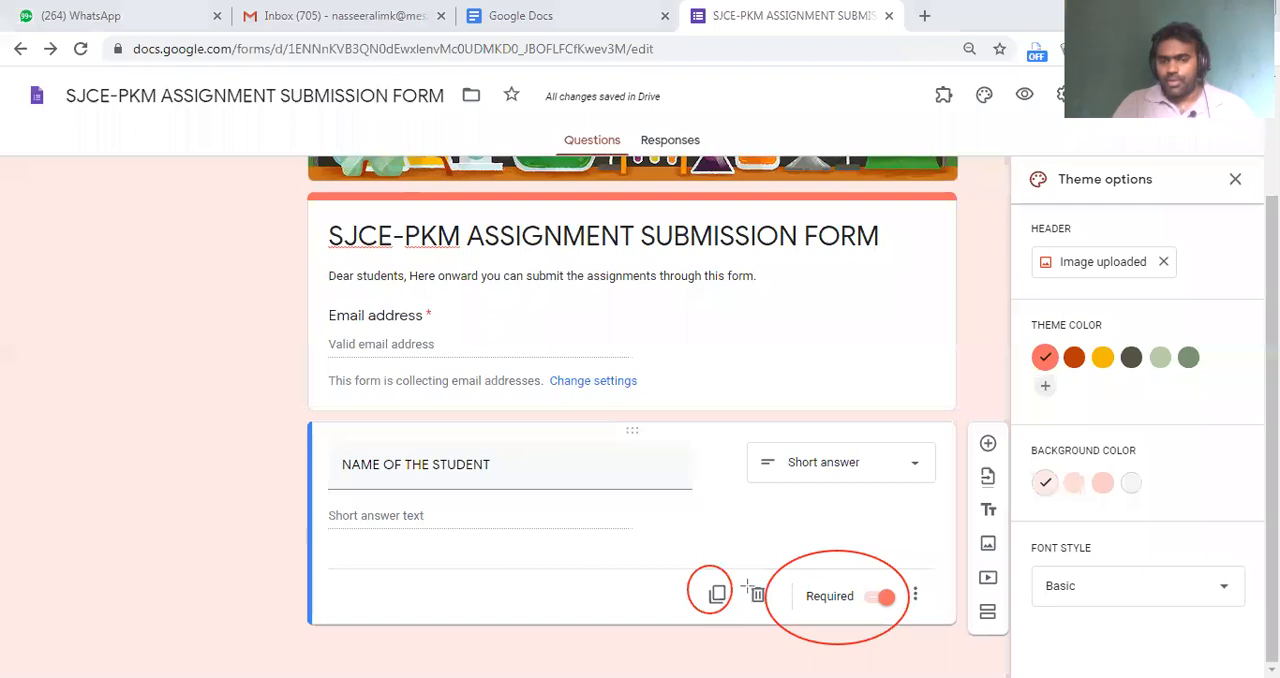
Duplicate the required student name question and replace the copy's text with "Roll Number"
left_click_drag(766, 596, 768, 600)
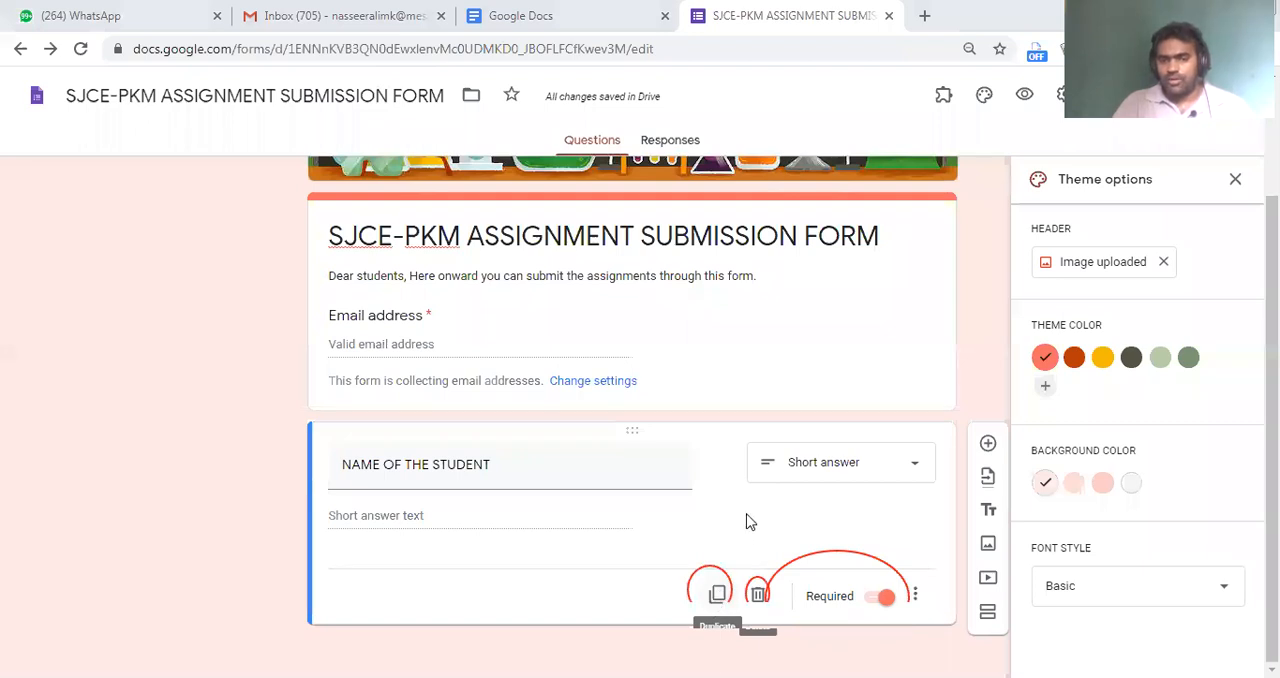
left_click(717, 594)
scroll(651, 510, "down", 1)
left_click_drag(543, 469, 318, 440)
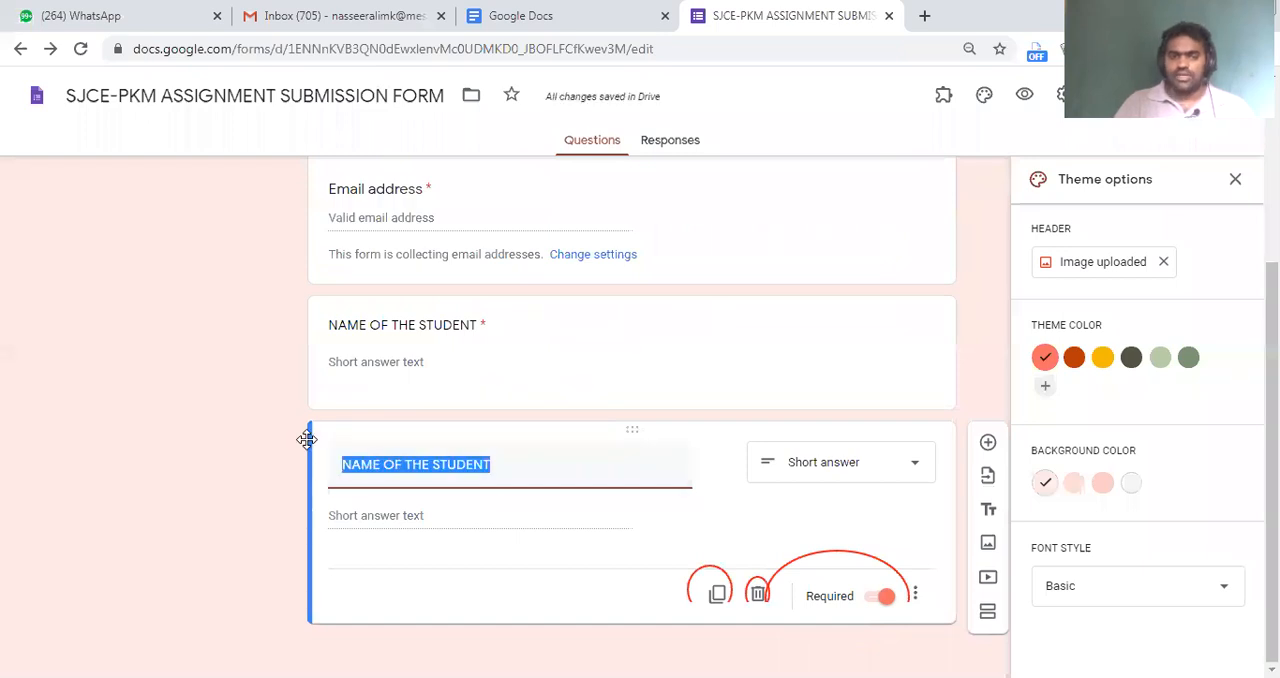
type("Ro")
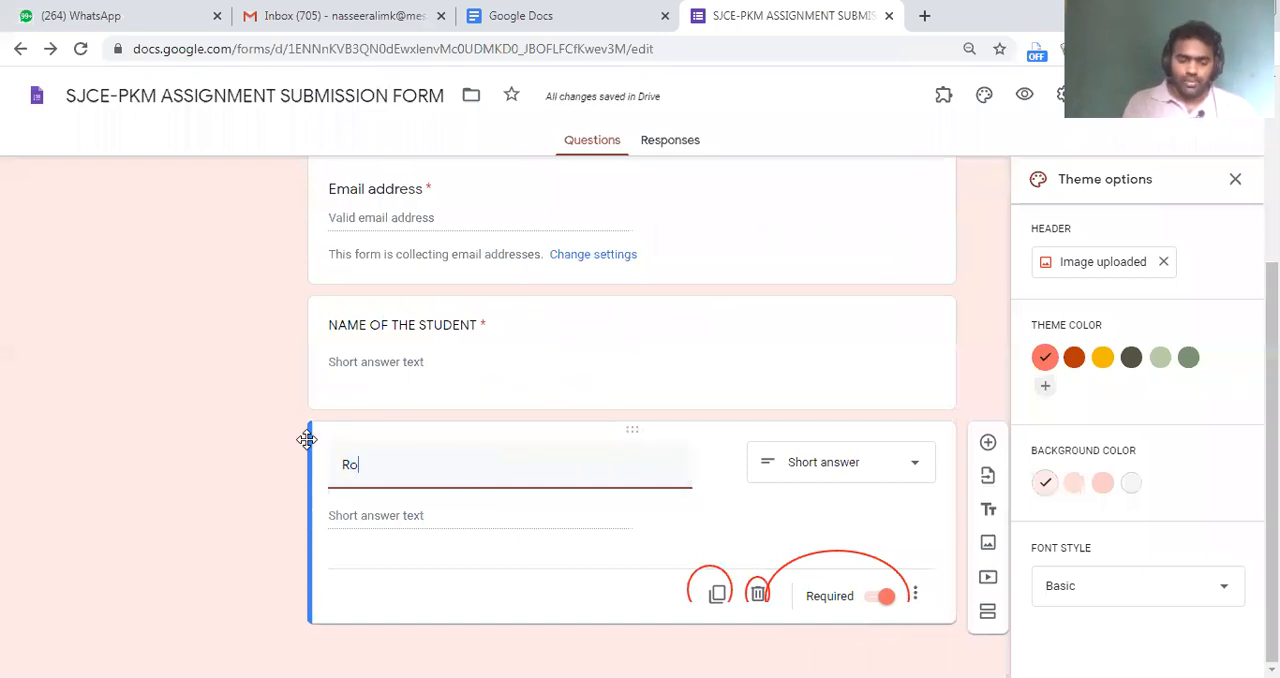
type("ll Number")
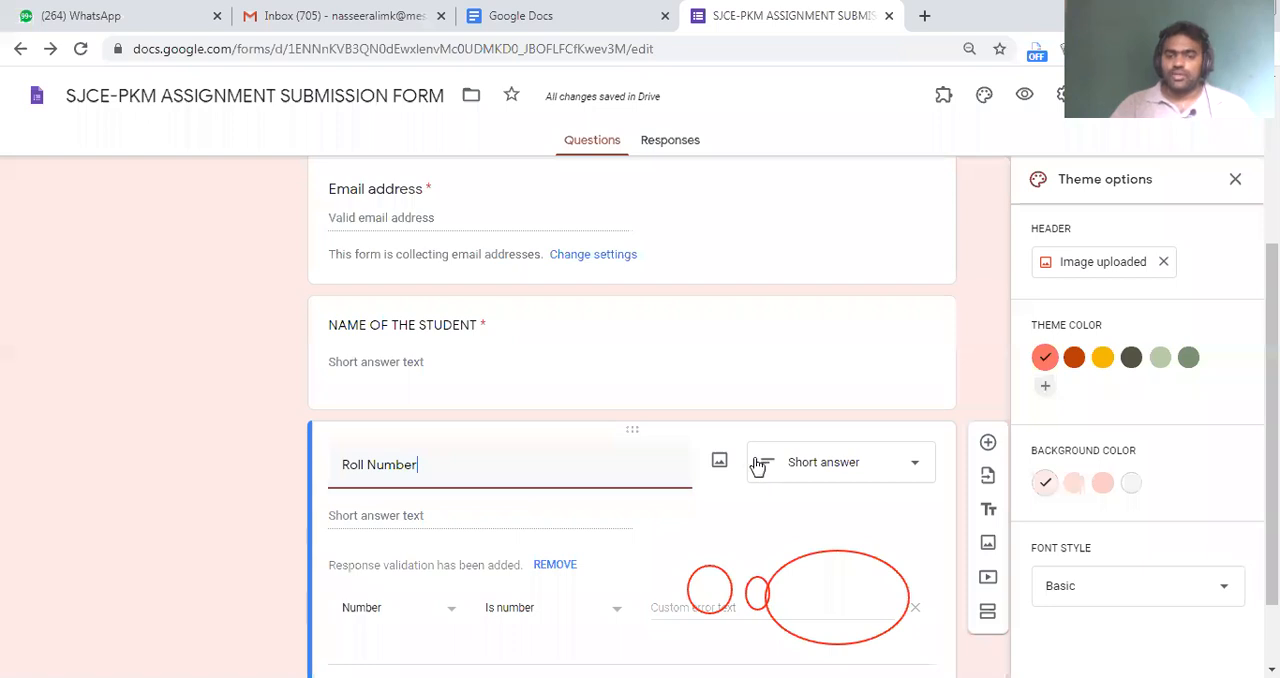
Try turning off the Required setting of the Roll Number question and turn it back on
key("ctrl+a")
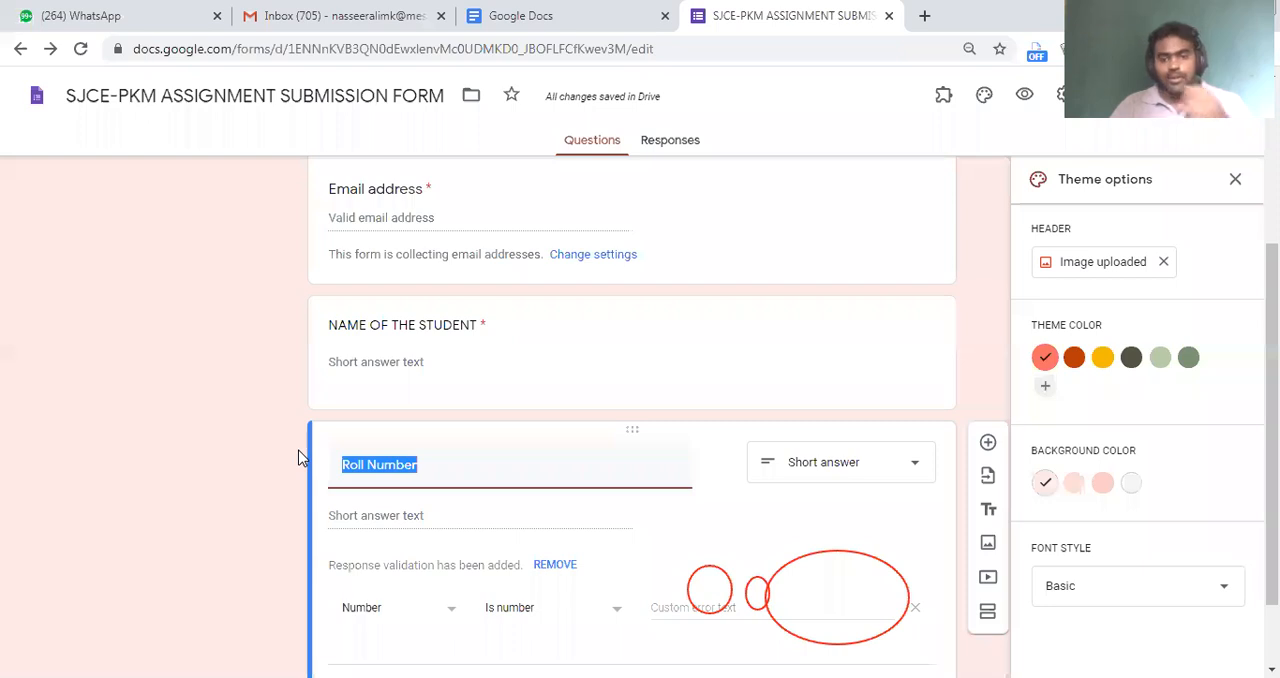
left_click(466, 463)
scroll(566, 503, "down", 1)
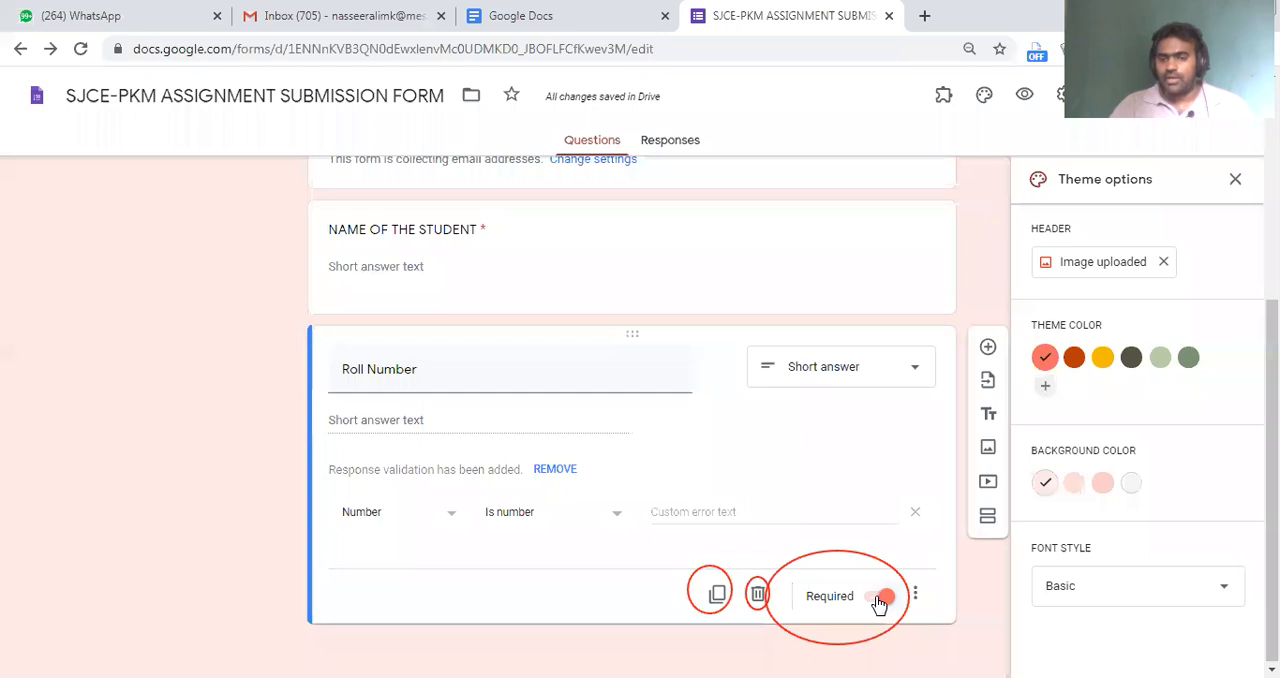
left_click(889, 602)
left_click(891, 604)
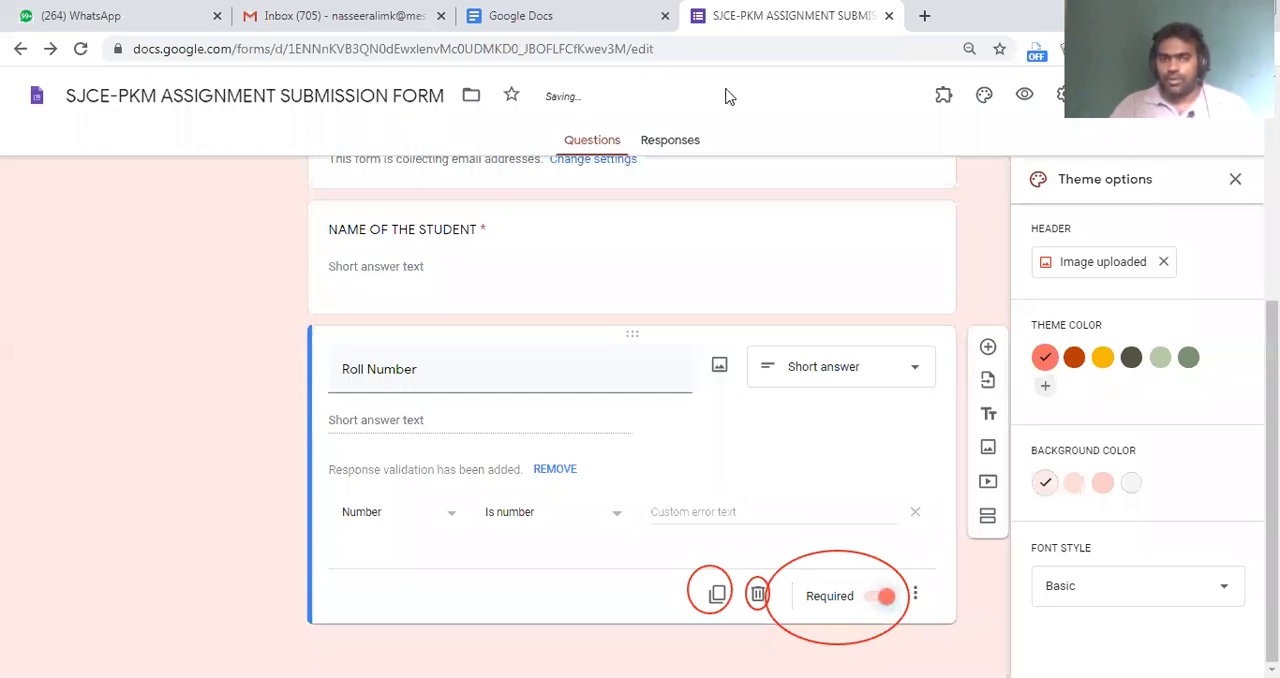
Switch to the Google Docs start page, dismiss its navigation menu, and return to the assignment form
scroll(594, 417, "up", 4)
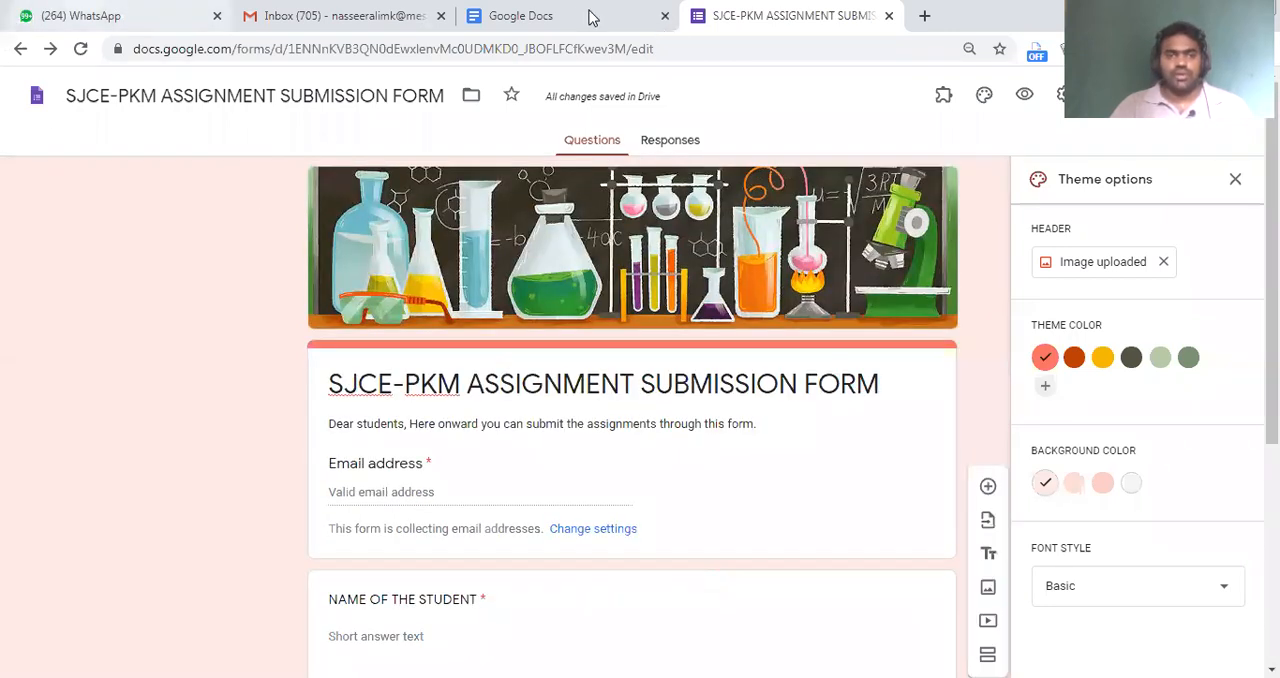
left_click(556, 14)
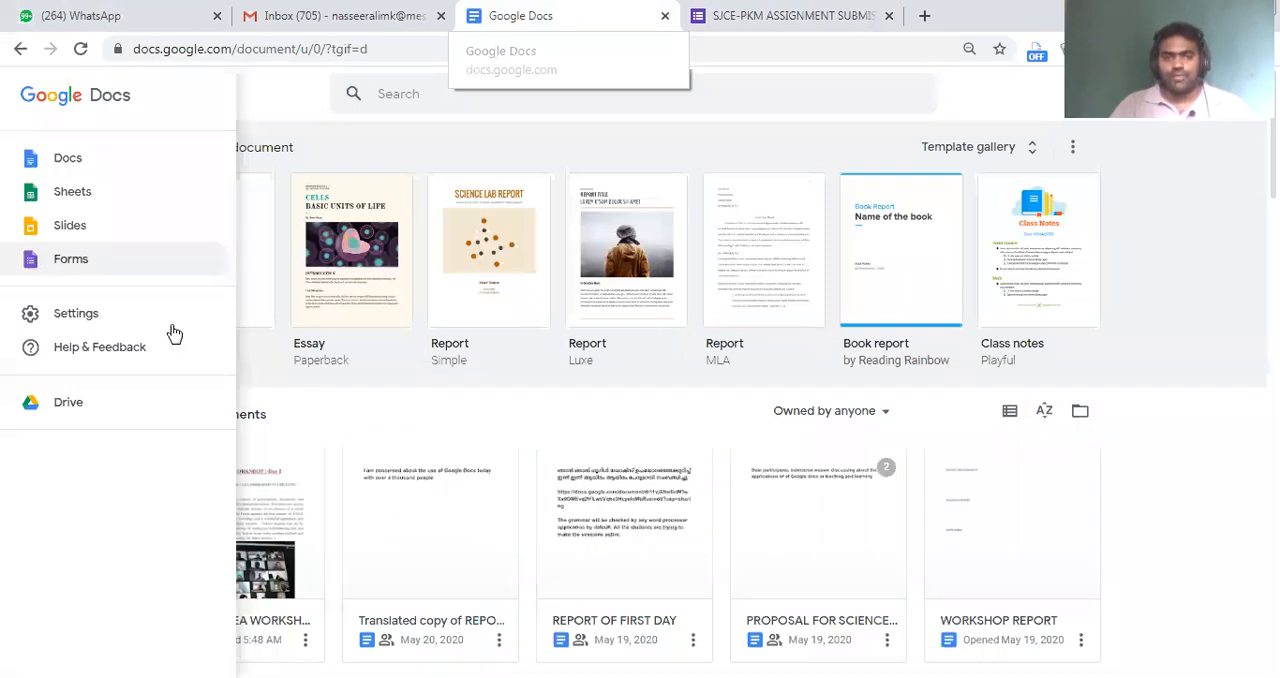
left_click(257, 285)
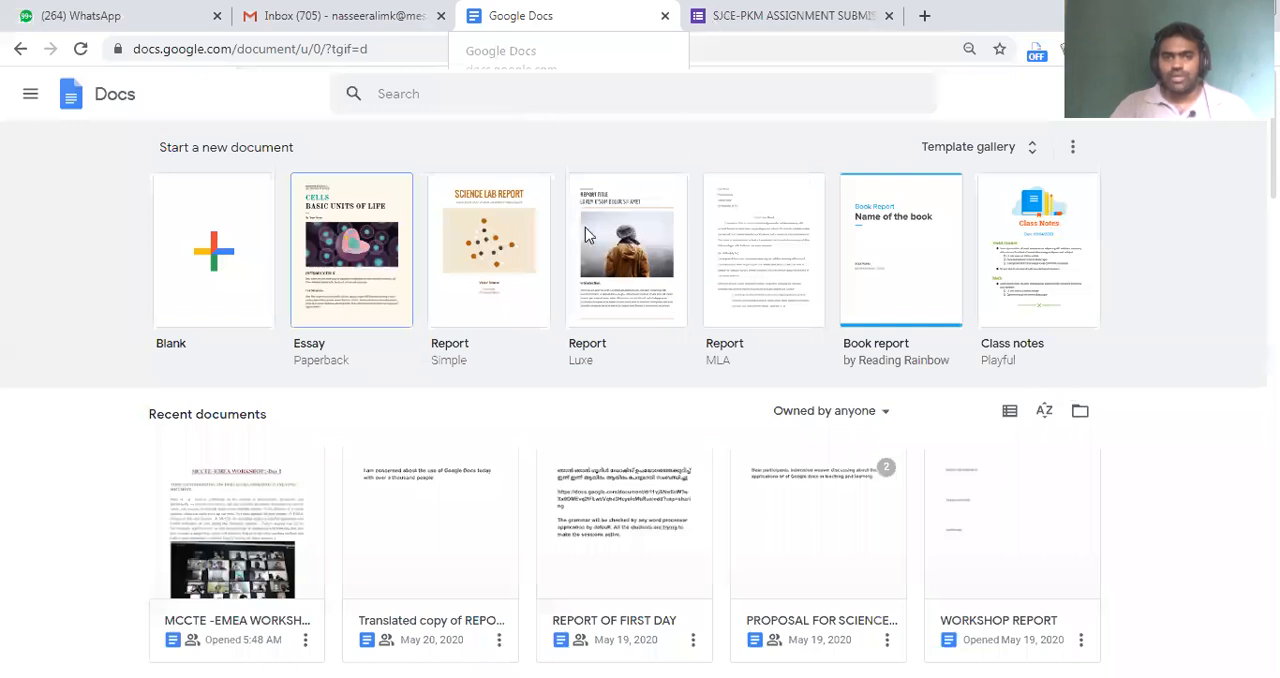
left_click(715, 15)
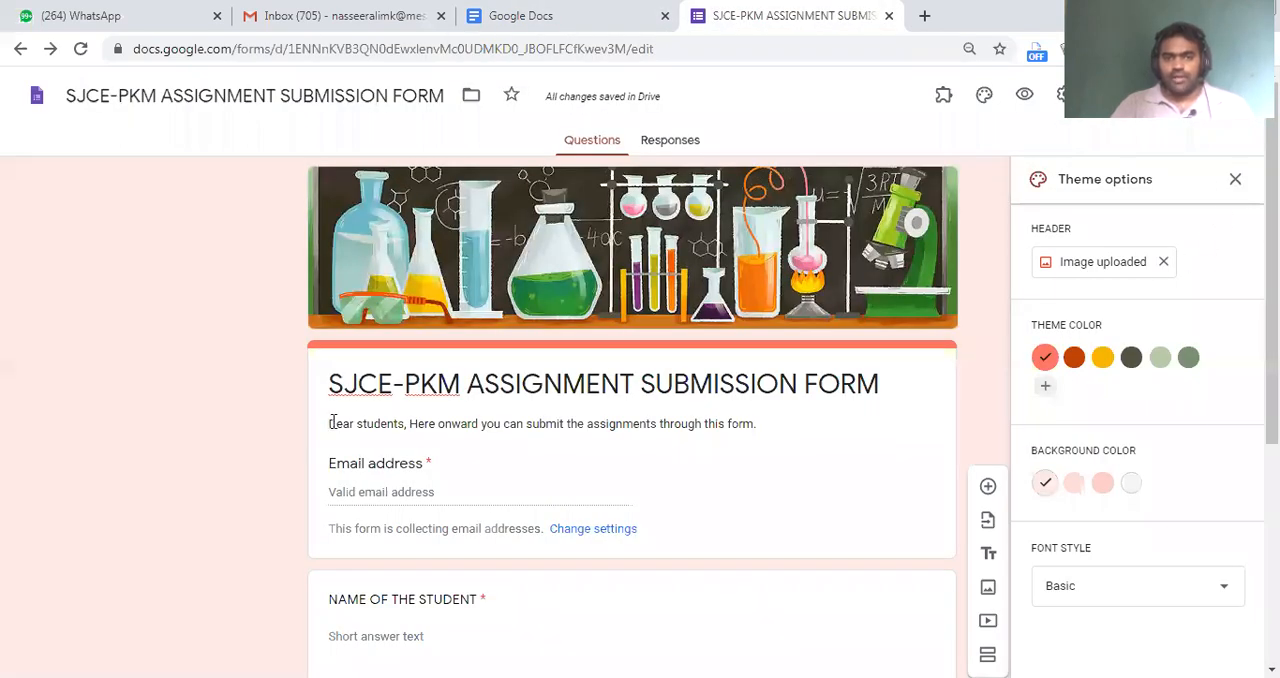
Review the form's file title and its theme options
left_click(90, 97)
left_click(247, 97)
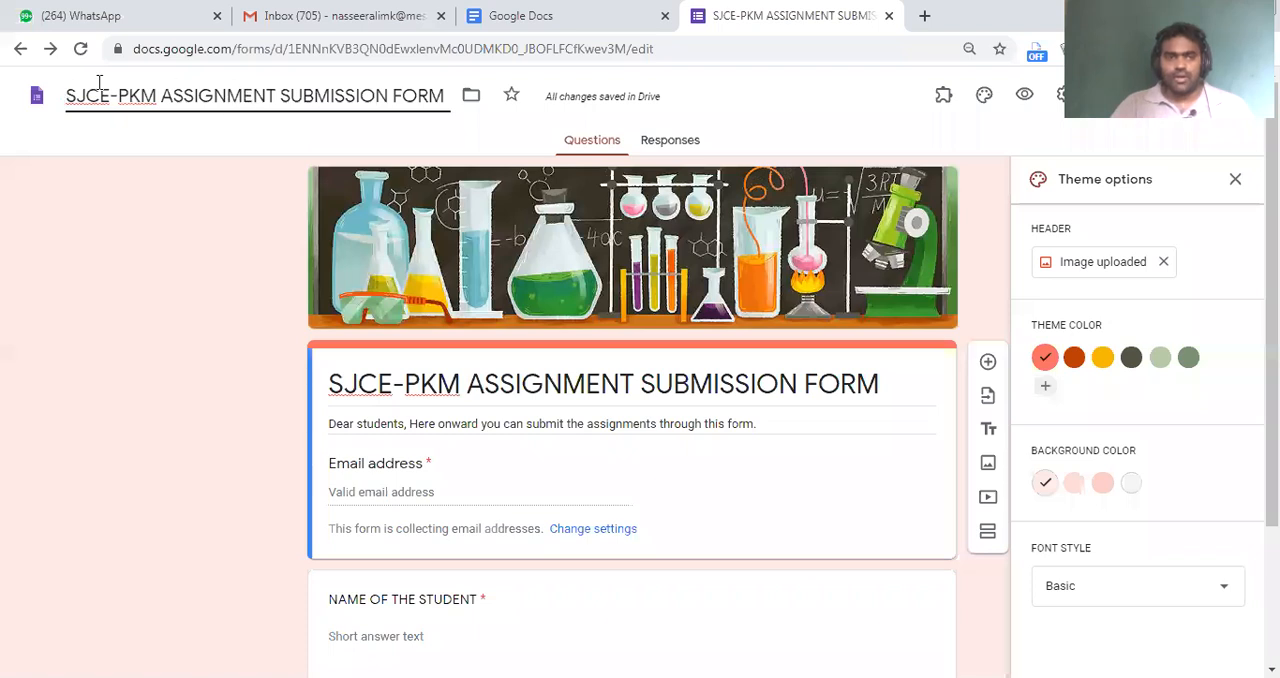
key("ctrl+a")
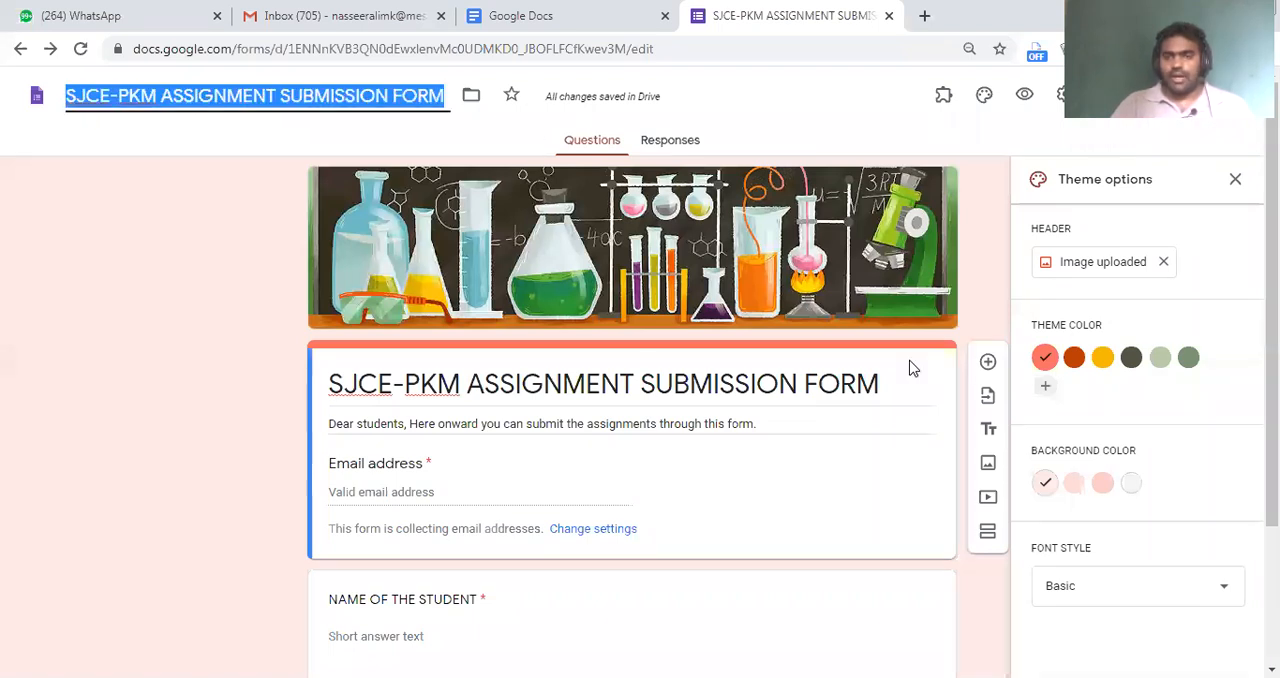
left_click(985, 99)
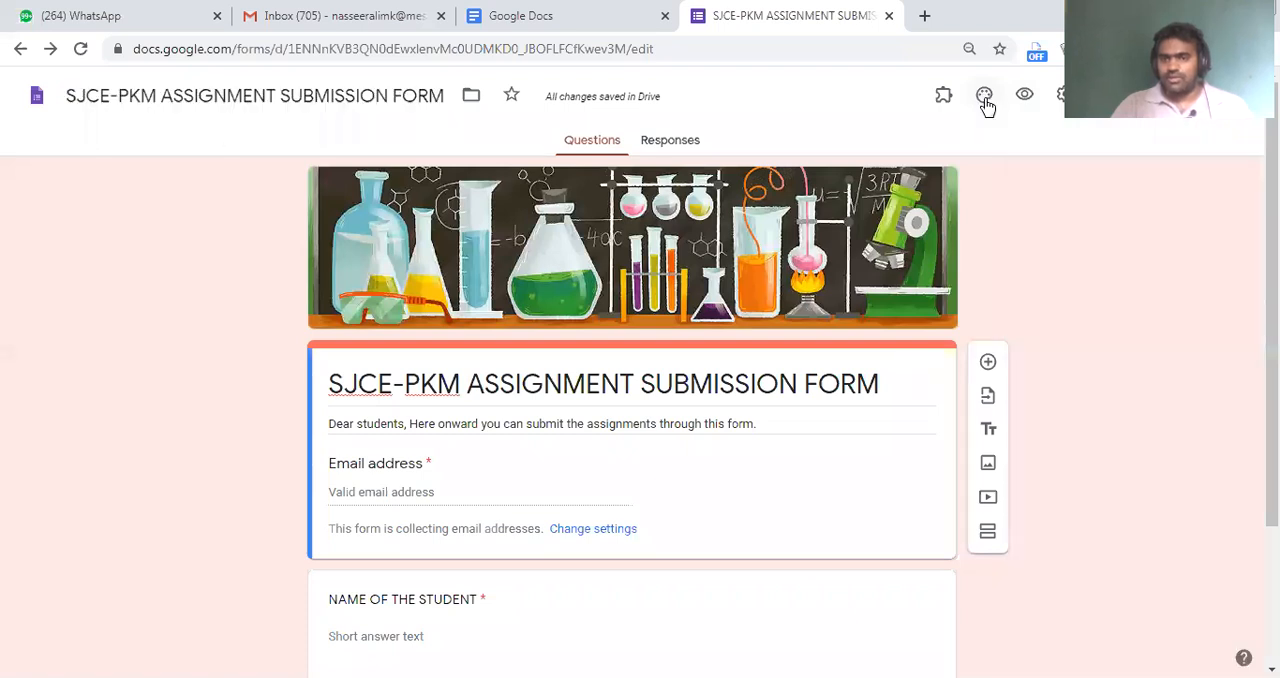
left_click(985, 99)
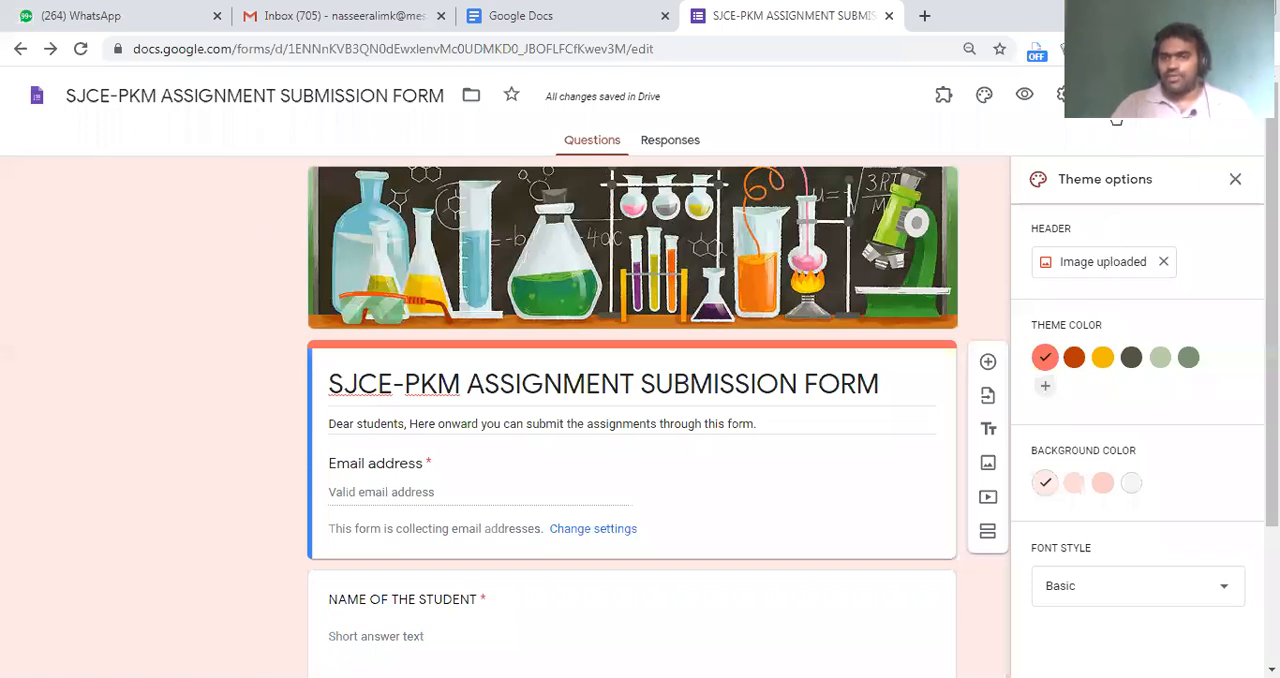
Close the theme options, then review the form's general settings and save them
left_click(1235, 179)
left_click(1062, 94)
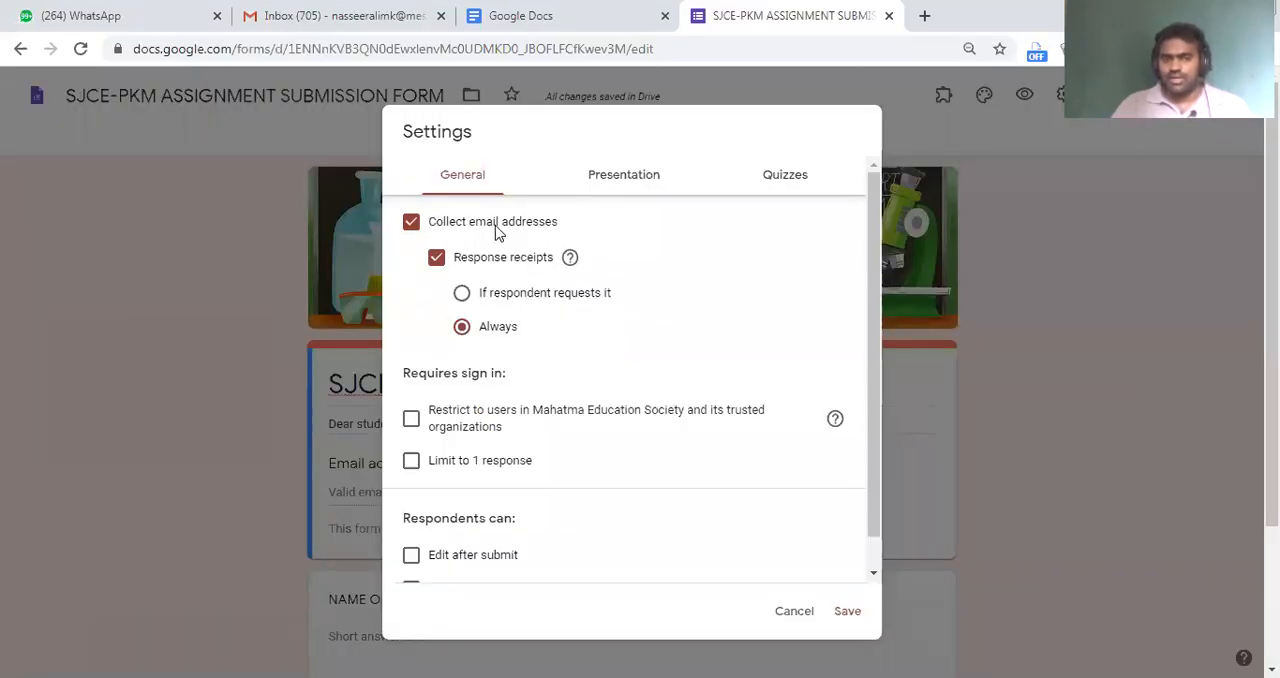
left_click(849, 611)
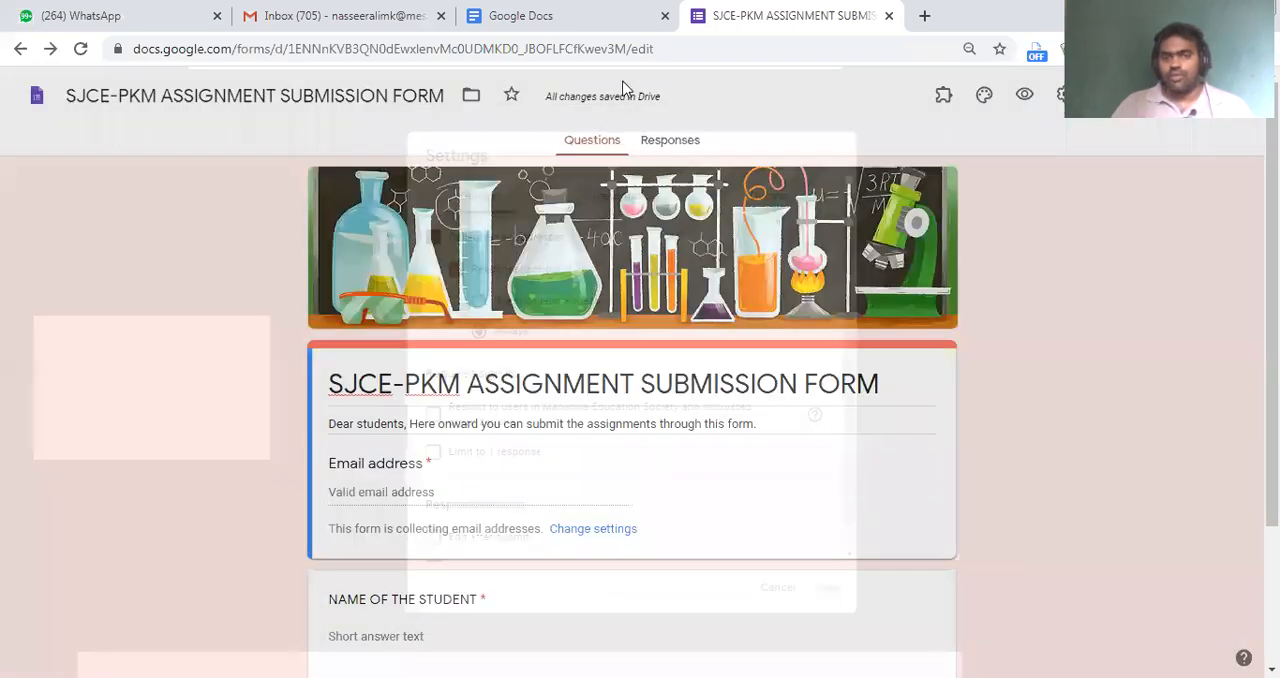
Rewrite the roll number question's text in capitals as "ROLL NUMBER"
scroll(874, 420, "down", 2)
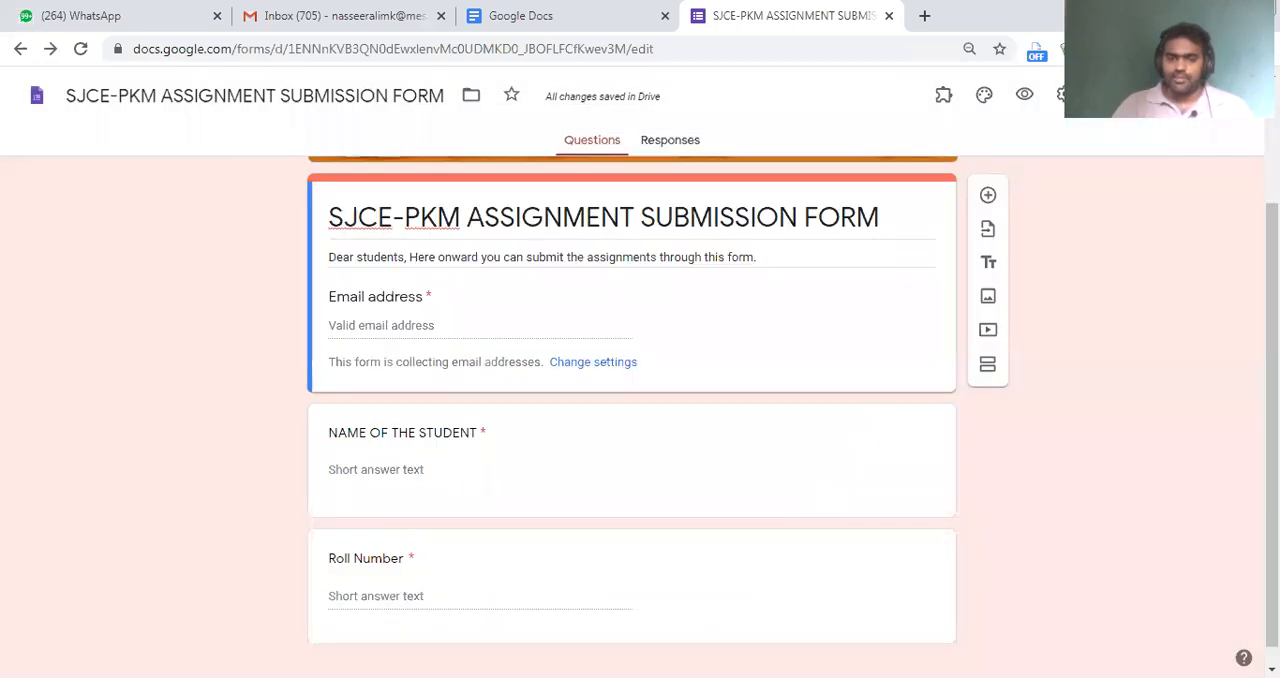
scroll(868, 420, "down", 1)
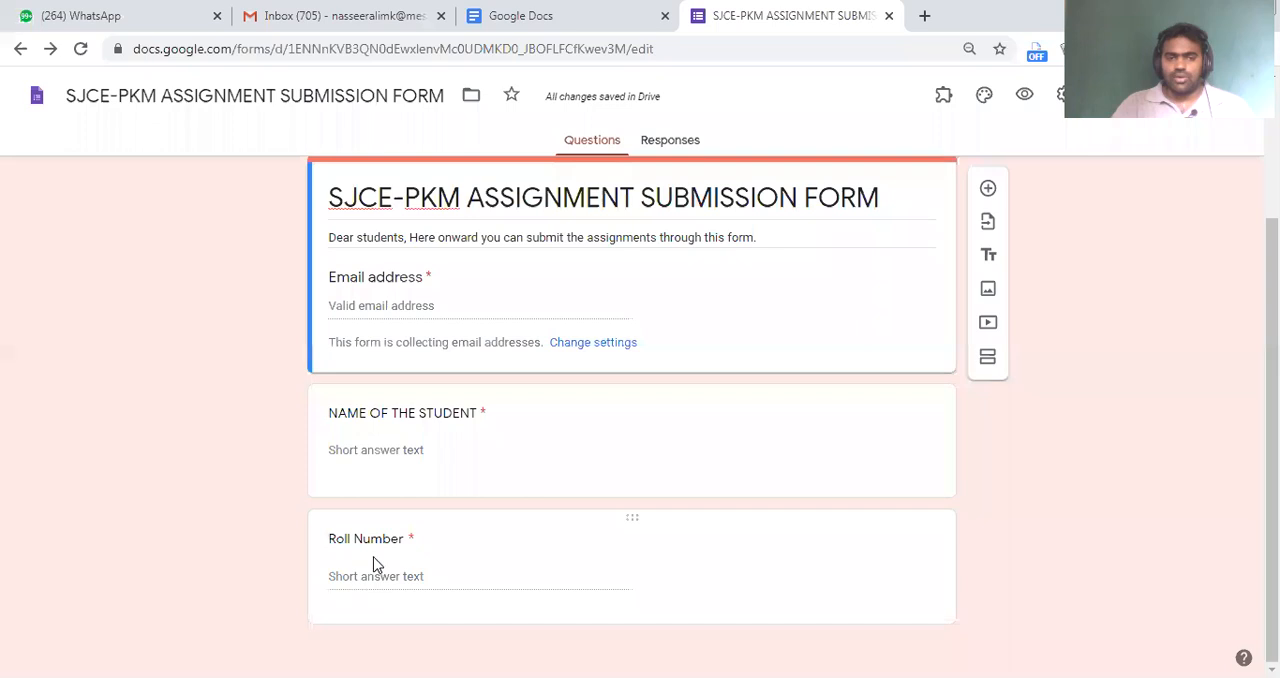
left_click(409, 549)
type("ROOL")
key("BackSpace")
key("BackSpace")
type("LL NUMBER")
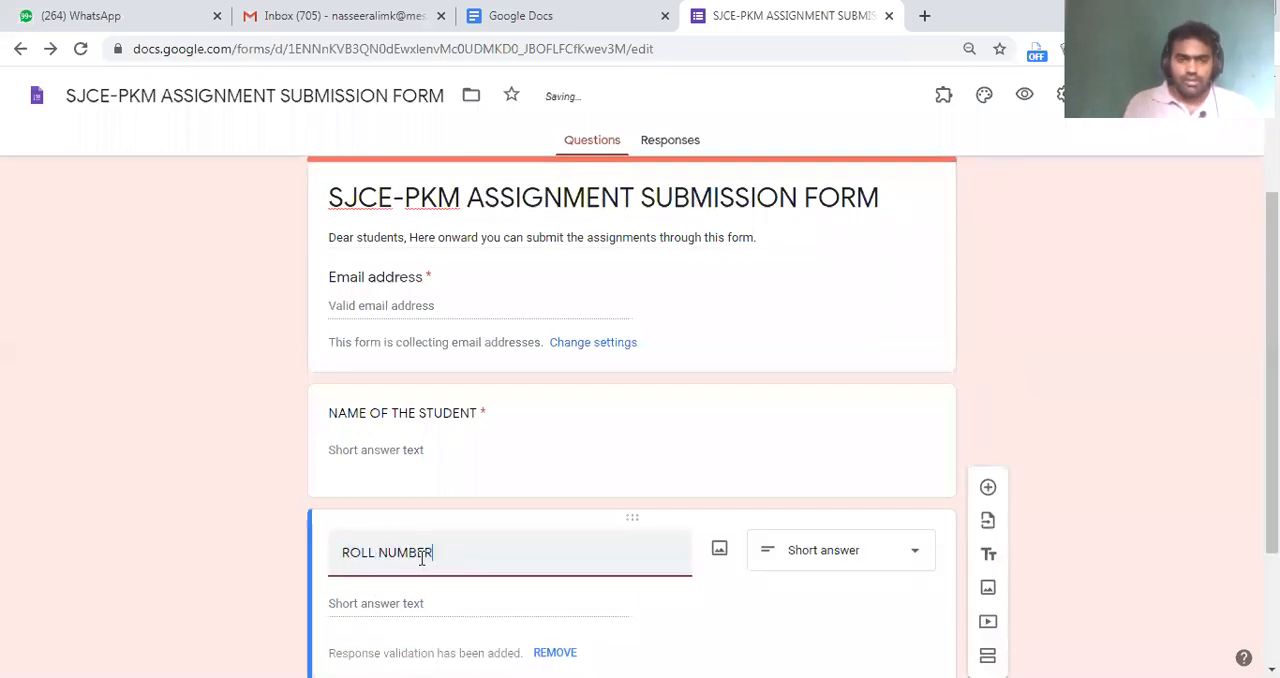
left_click(240, 588)
Set the response validation type of the ROLL NUMBER question to Text
scroll(726, 430, "down", 3)
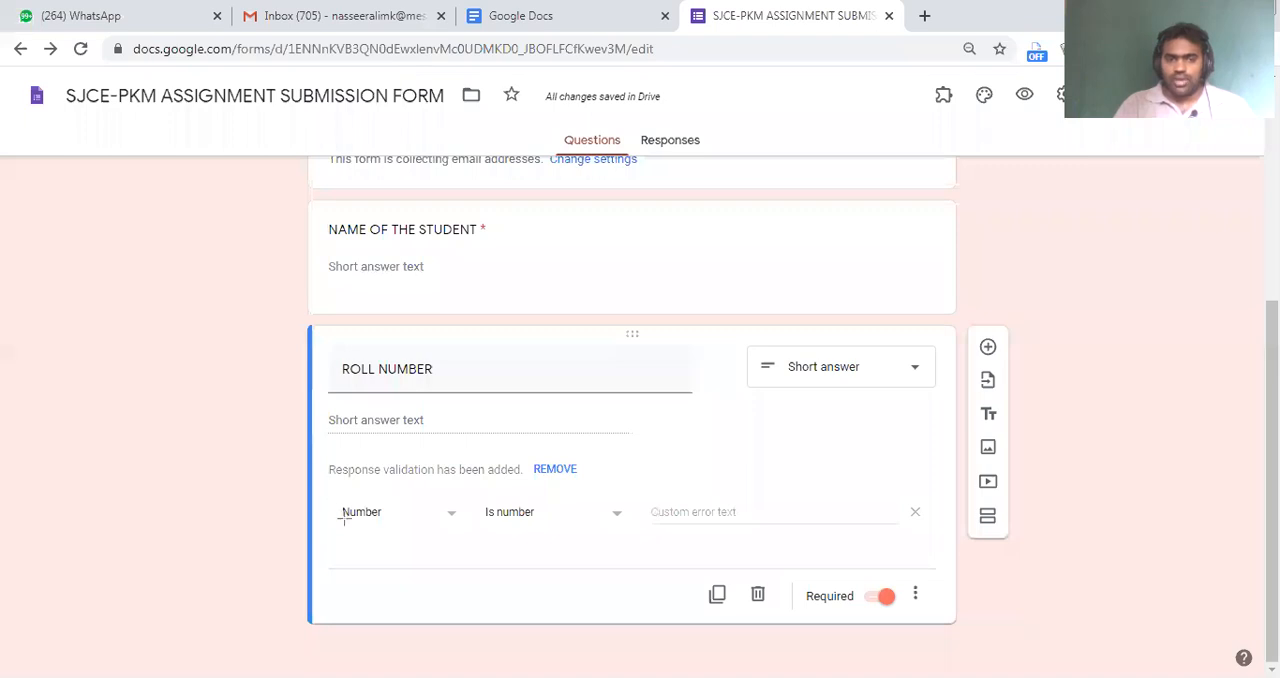
left_click_drag(319, 479, 657, 554)
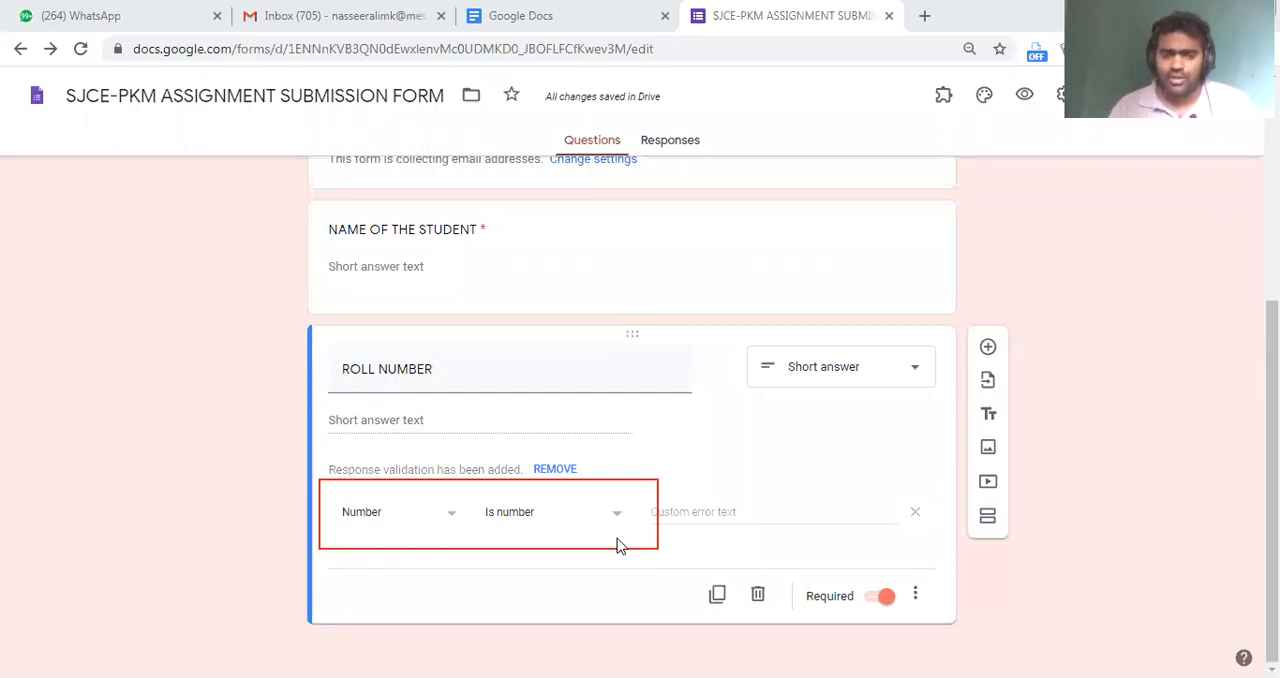
left_click(352, 512)
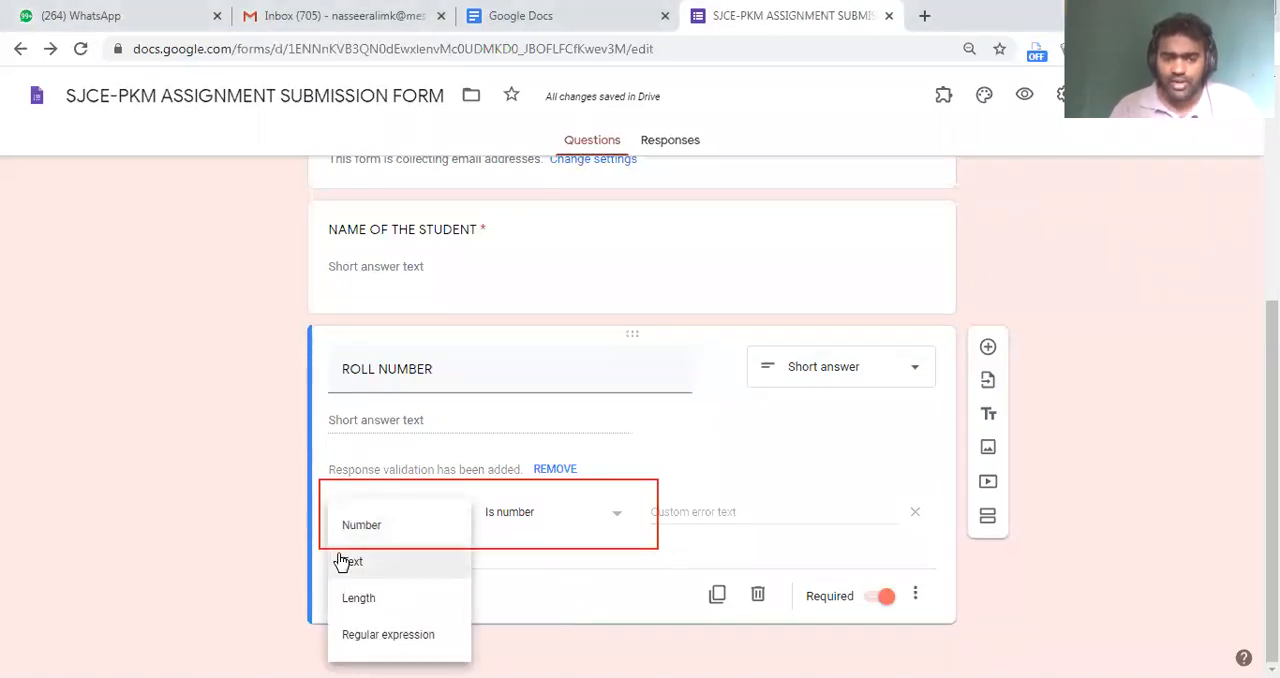
left_click(338, 560)
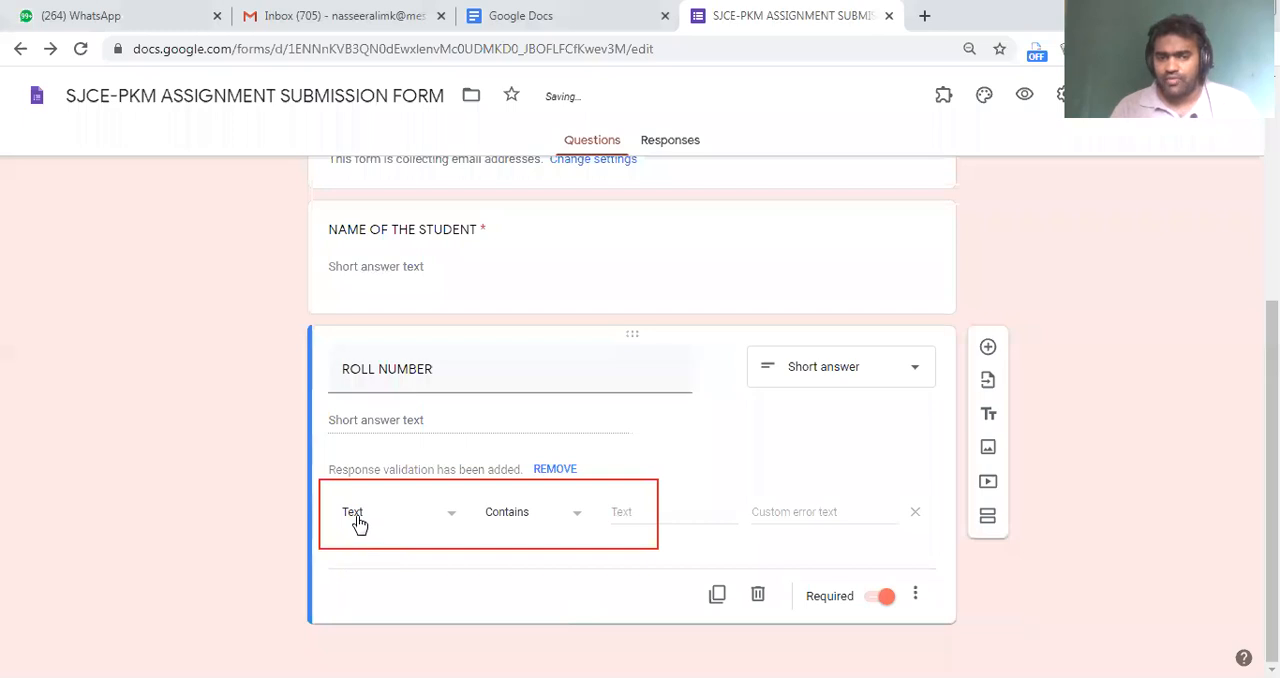
left_click(358, 519)
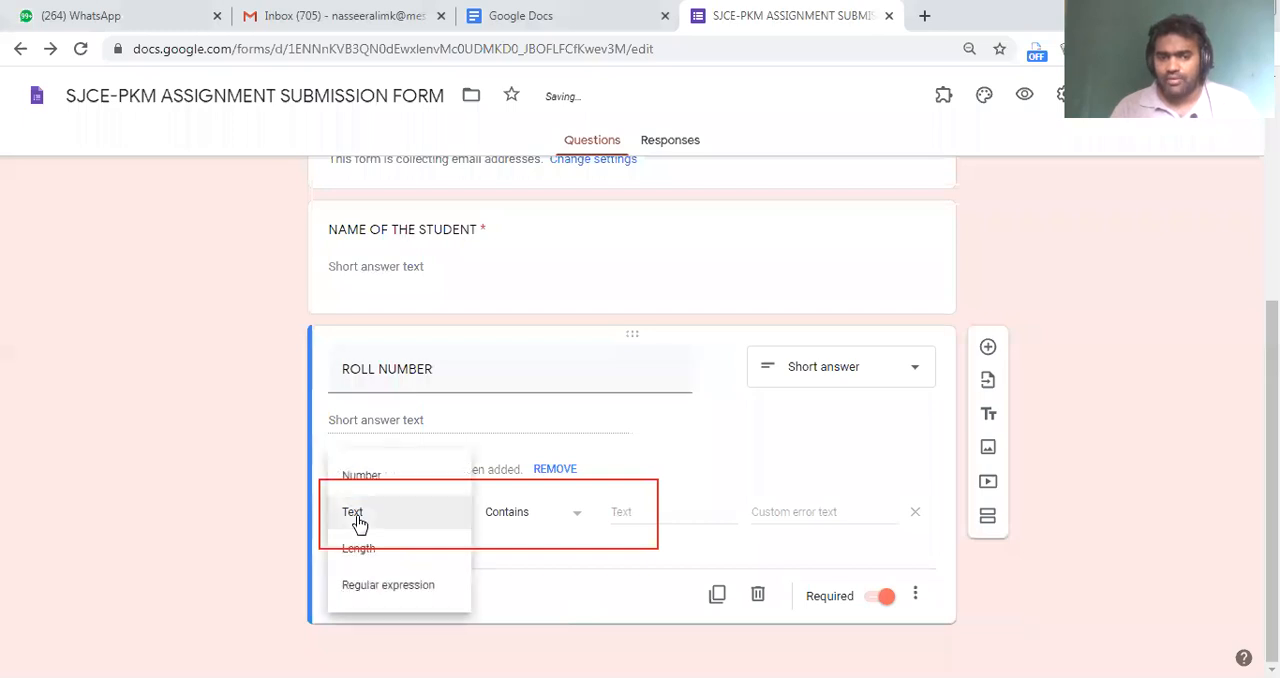
left_click(410, 520)
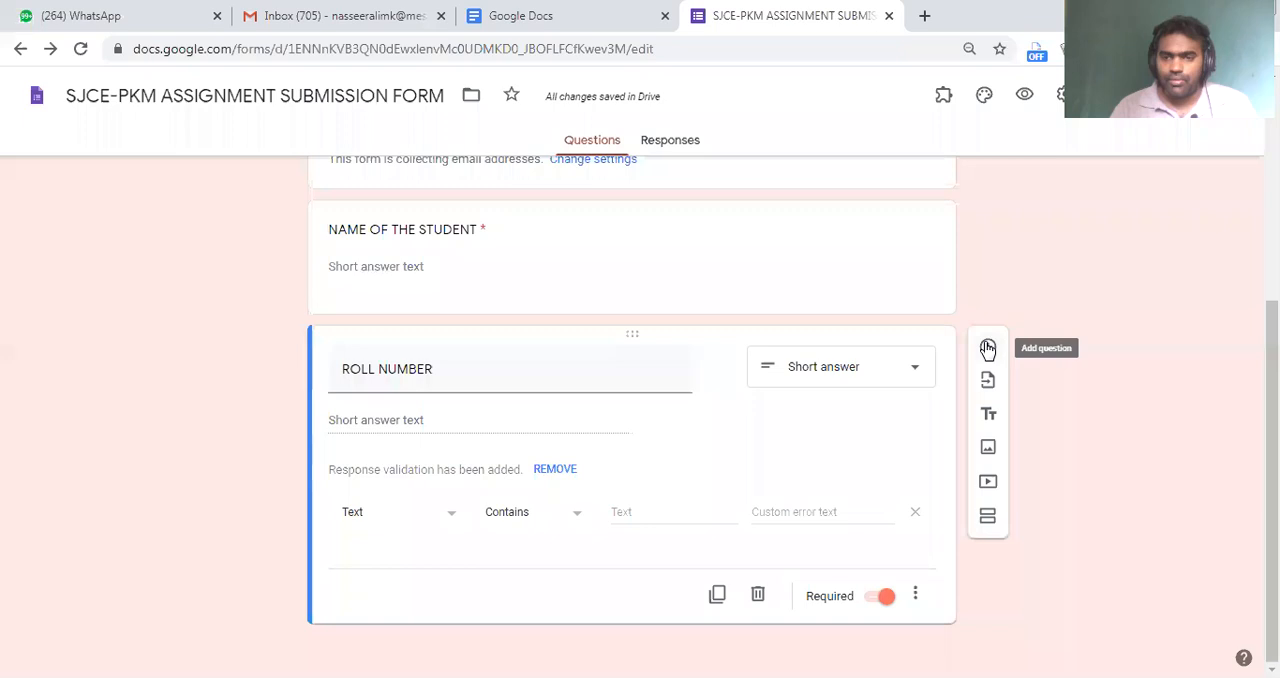
Add a multiple choice question titled "Course" with "B.Ed." as its first option
left_click(987, 347)
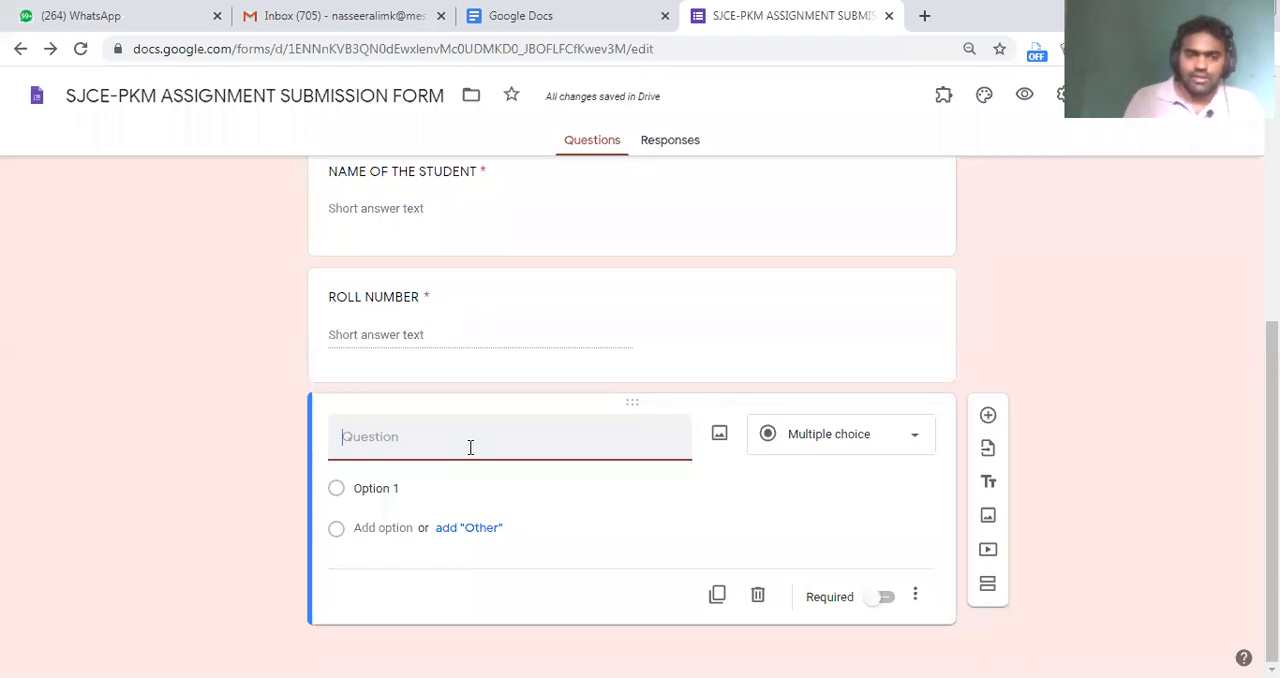
type("Course")
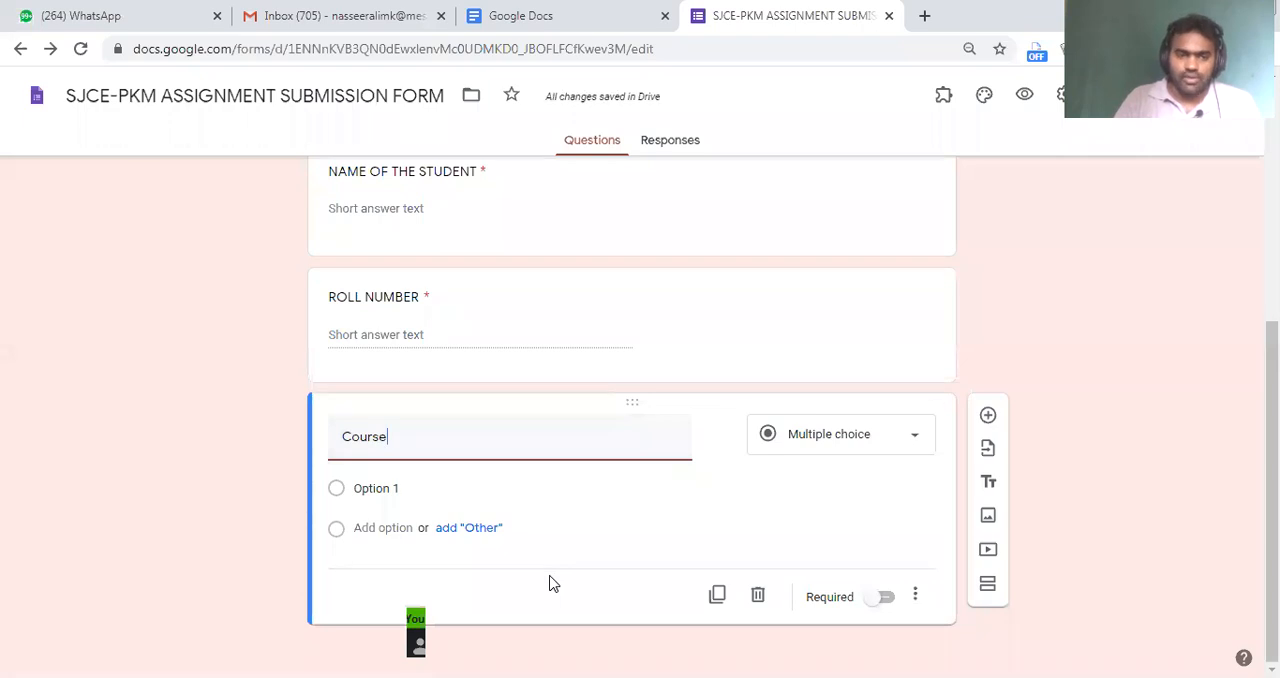
left_click(398, 490)
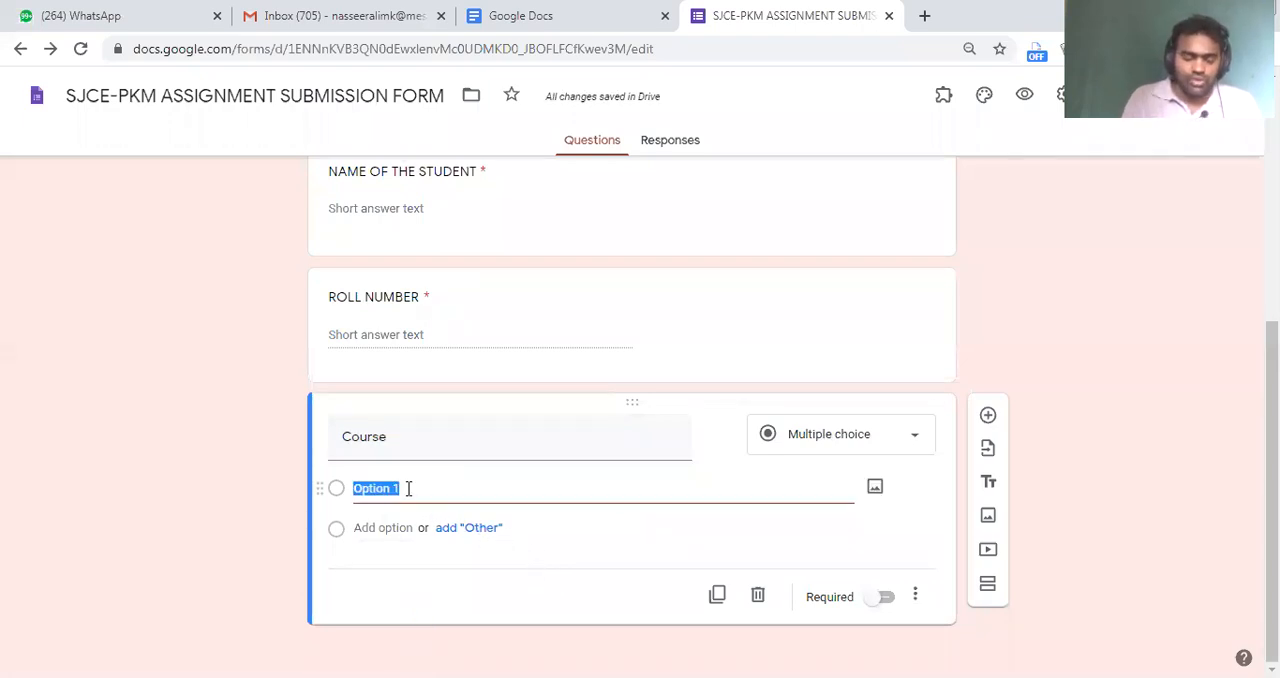
type("B")
type(".")
type(".")
type("Ed")
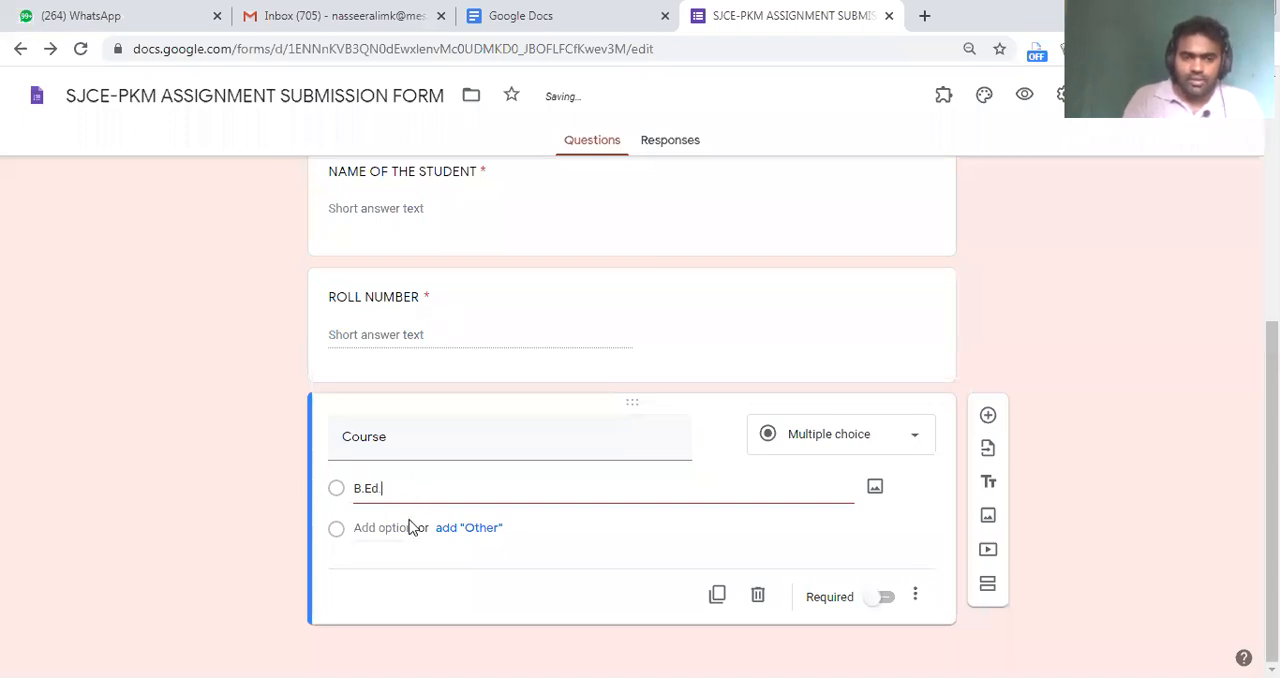
Add "M.Ed." and "D.Ed." as the second and third options of the Course question
left_click(385, 527)
type("M.Ed.")
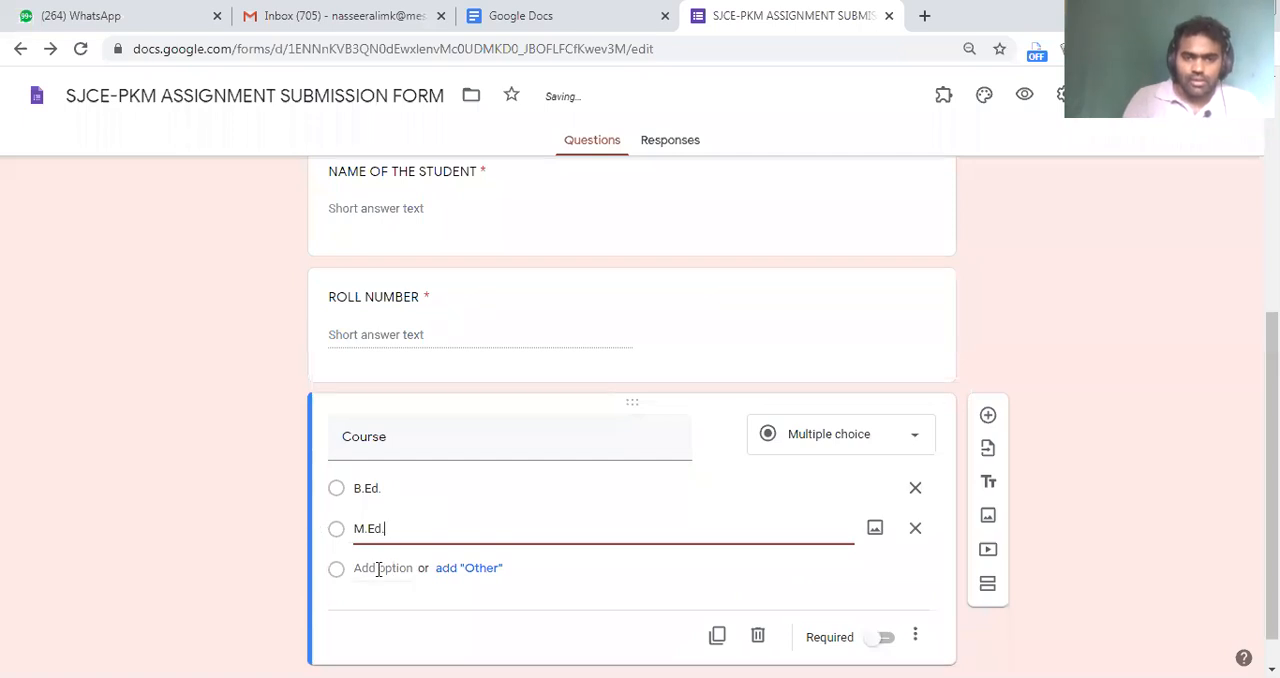
left_click(405, 566)
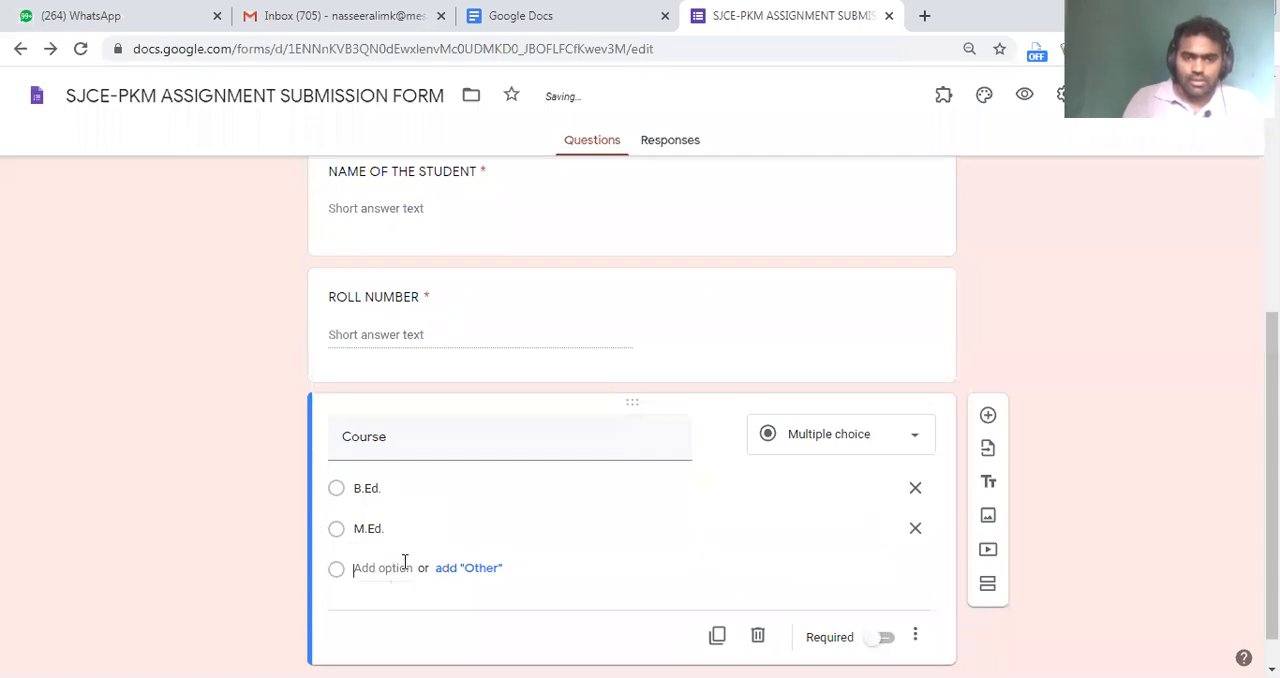
type("D")
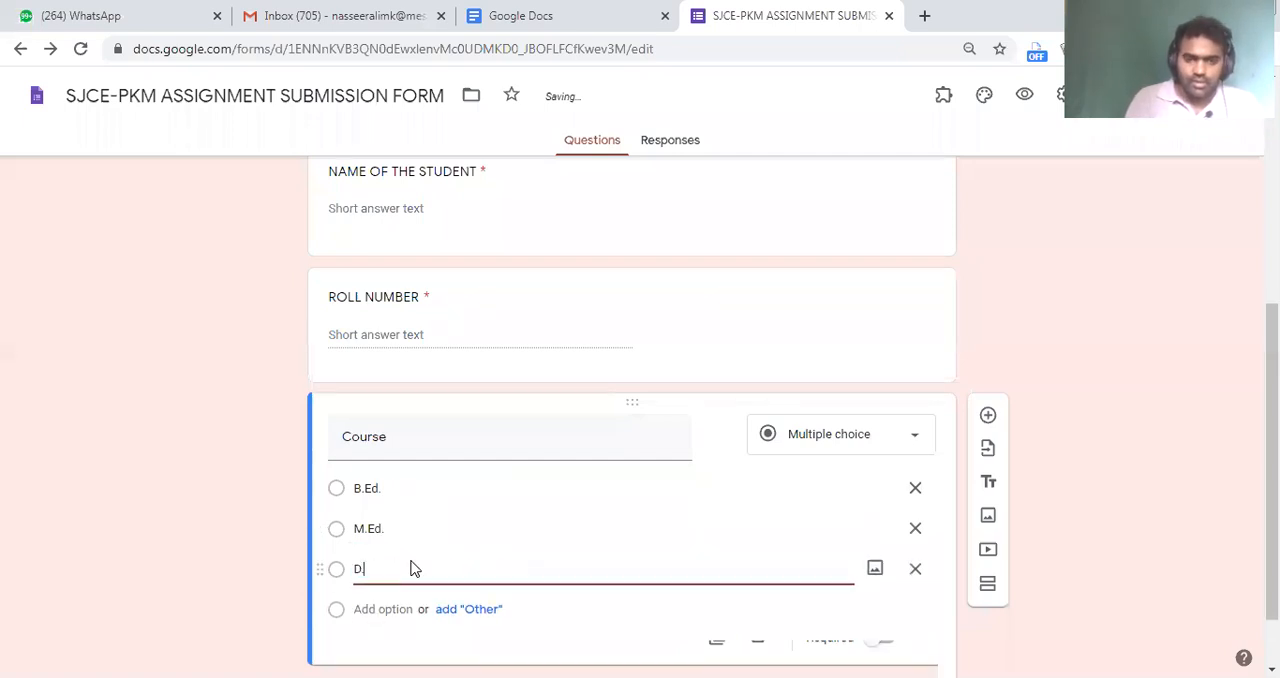
type(".Ed.")
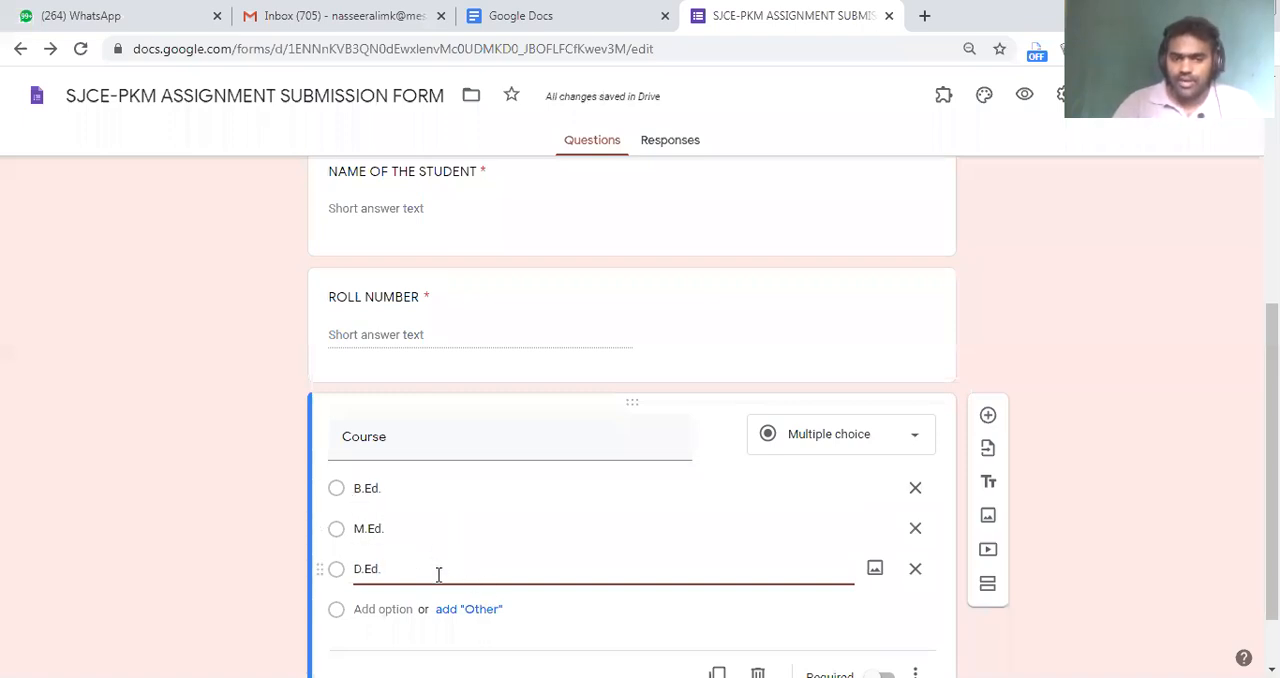
scroll(438, 575, "down", 1)
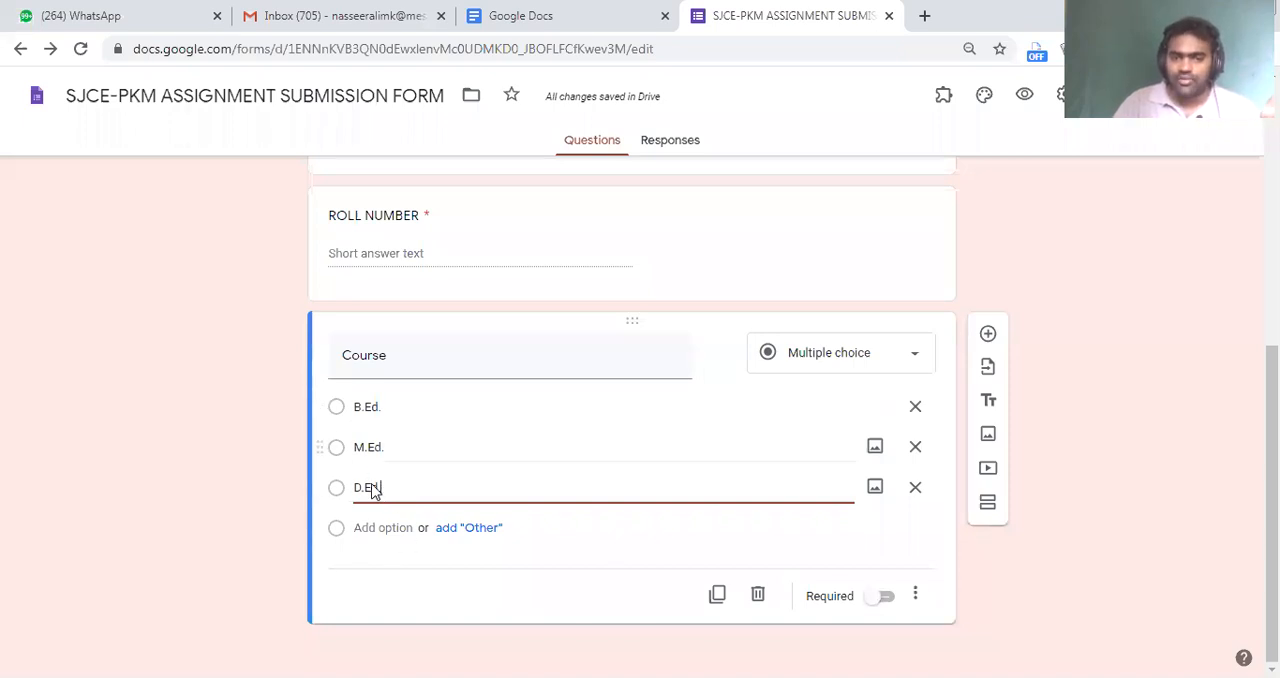
Make the Course question required
left_click(886, 597)
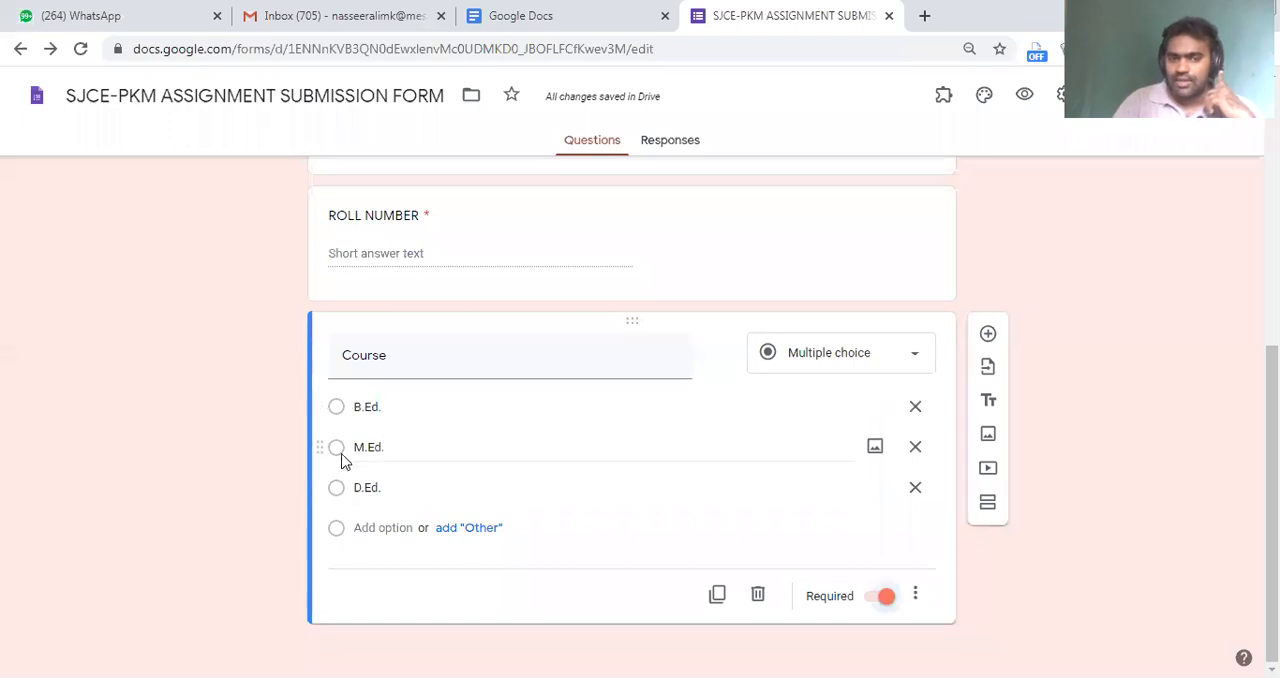
left_click(364, 483)
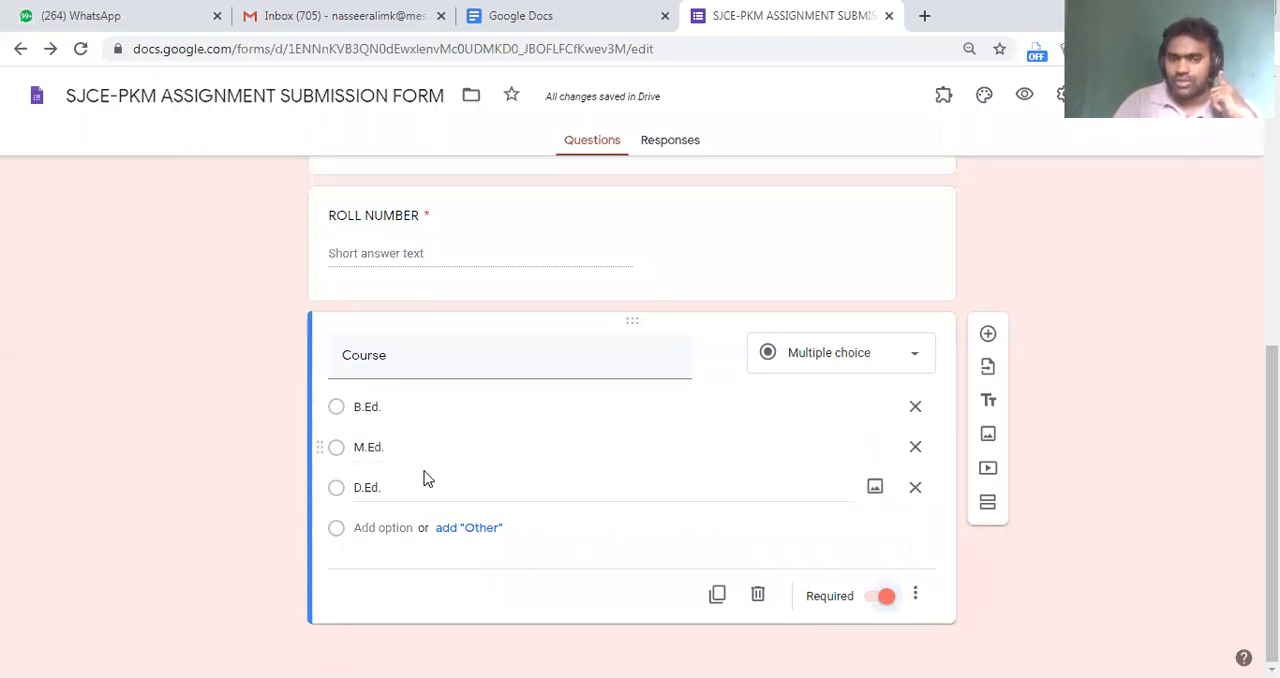
Add a multiple choice question titled "Semester" with "First" as its first option
left_click(988, 334)
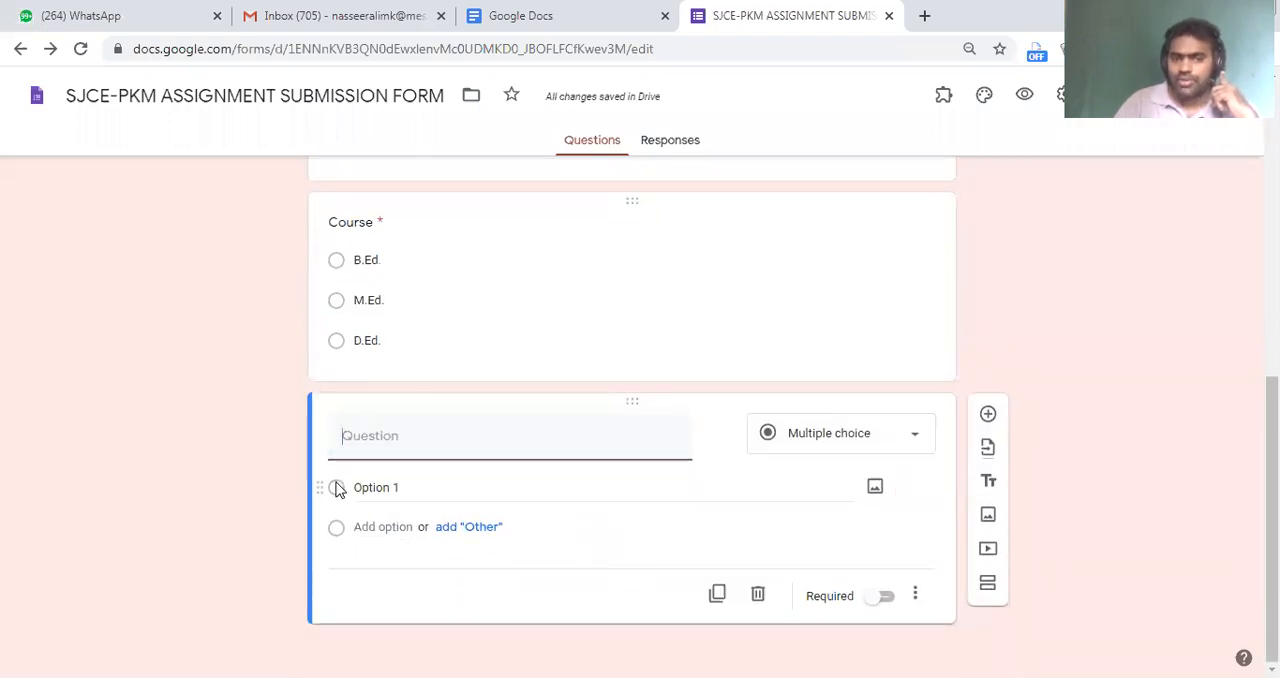
type("Semester")
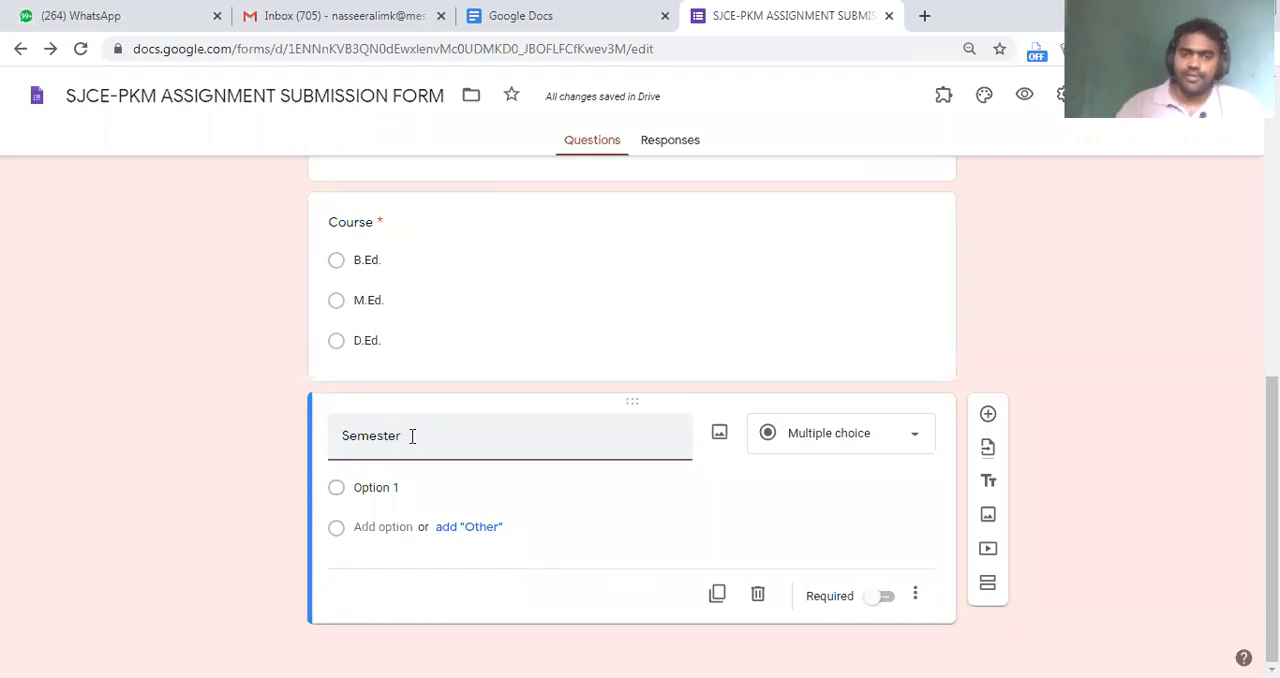
left_click(414, 488)
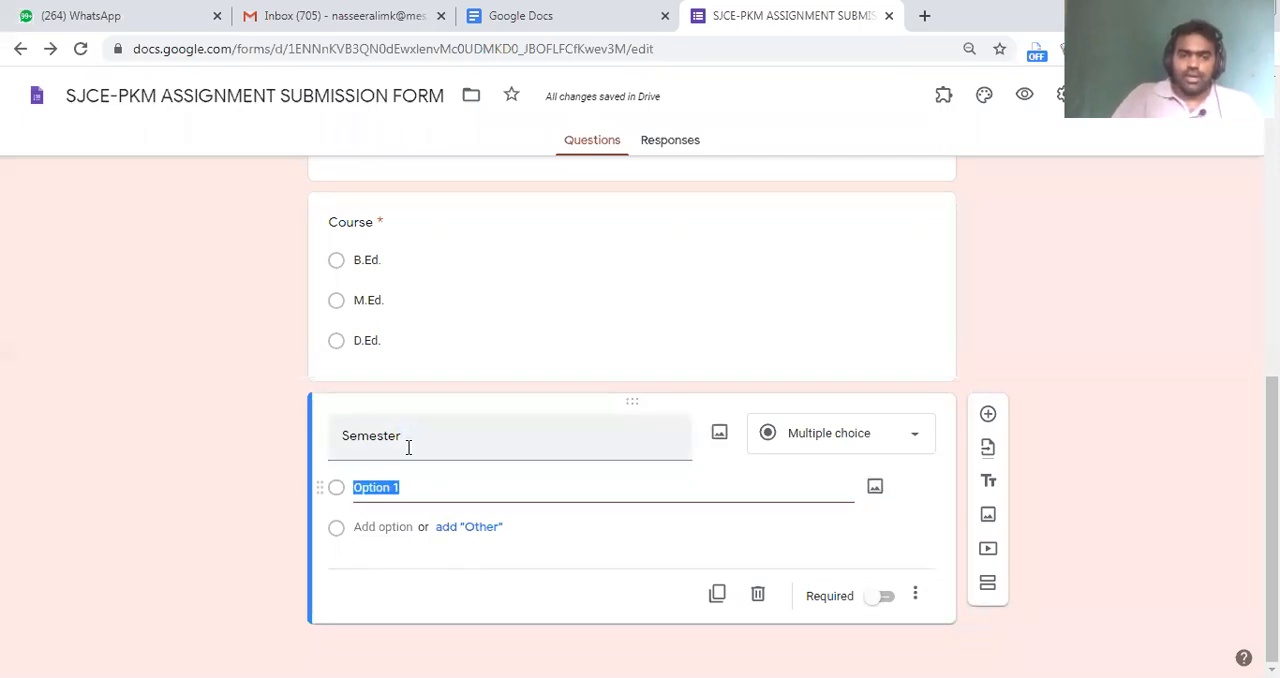
type("First")
key("Return")
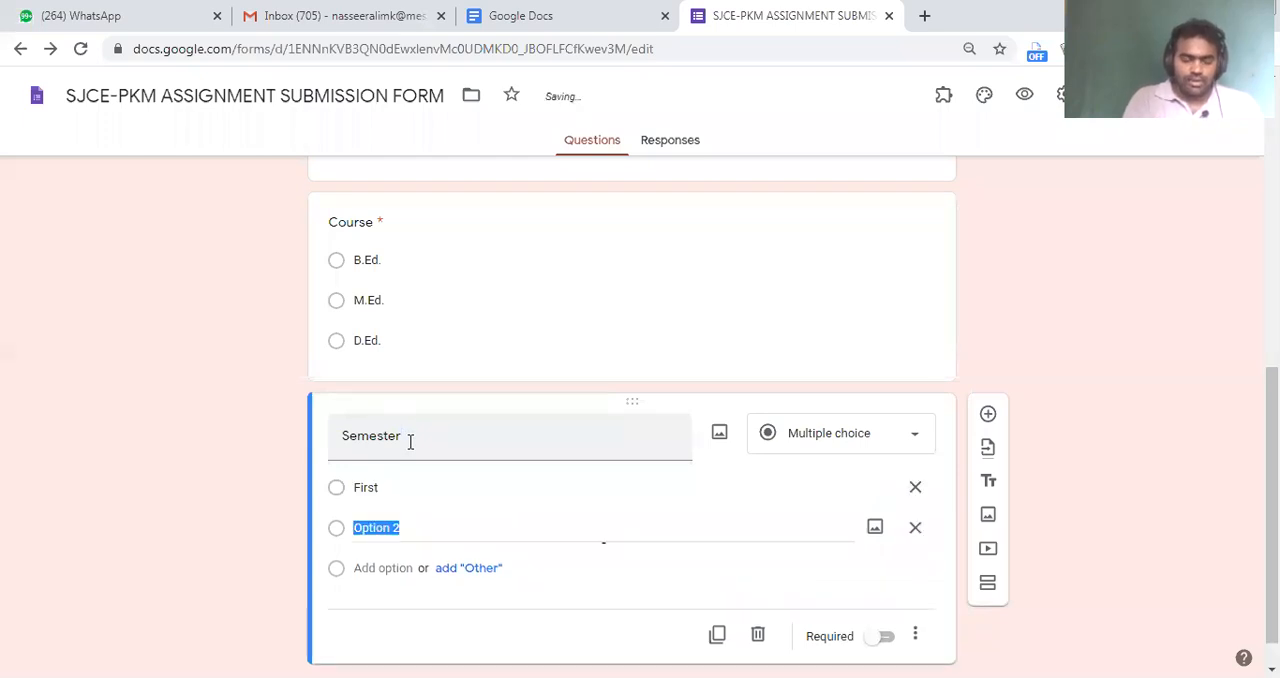
Add "Second", "Third" and "Fourth" as further options of the Semester question and make the question required
type("Semes")
key("BackSpace")
key("BackSpace")
key("BackSpace")
type("cond")
key("Return")
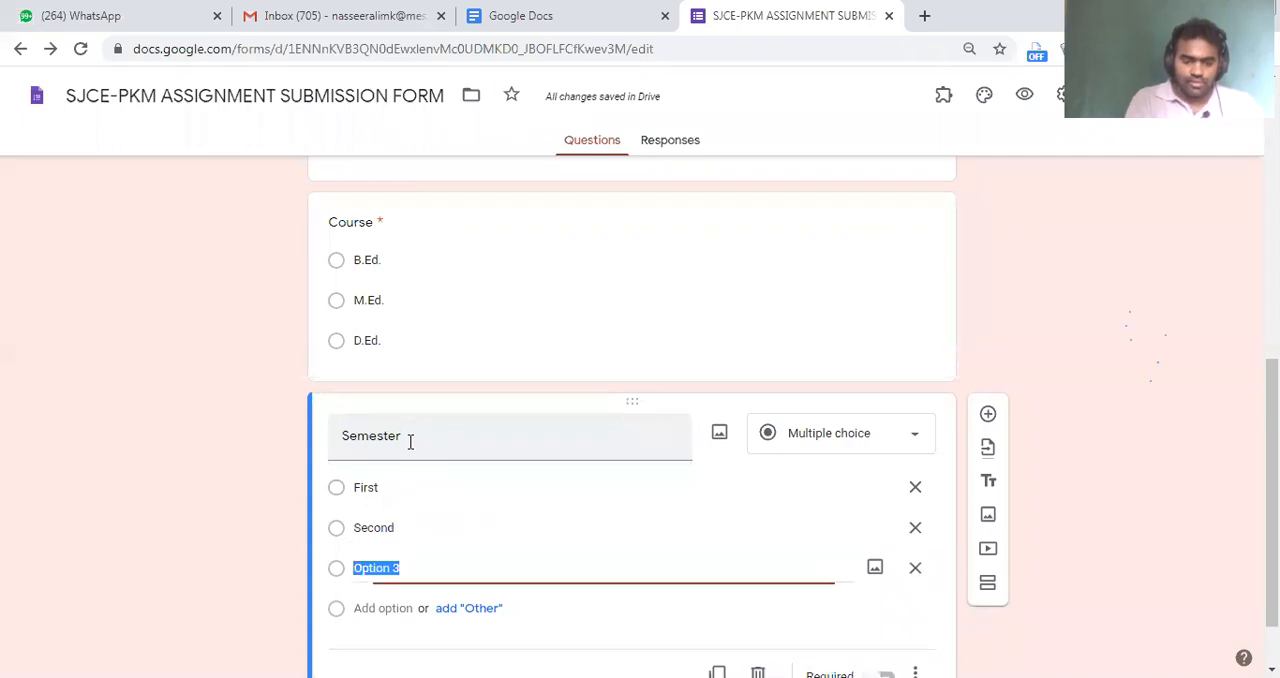
type("Third")
key("Return")
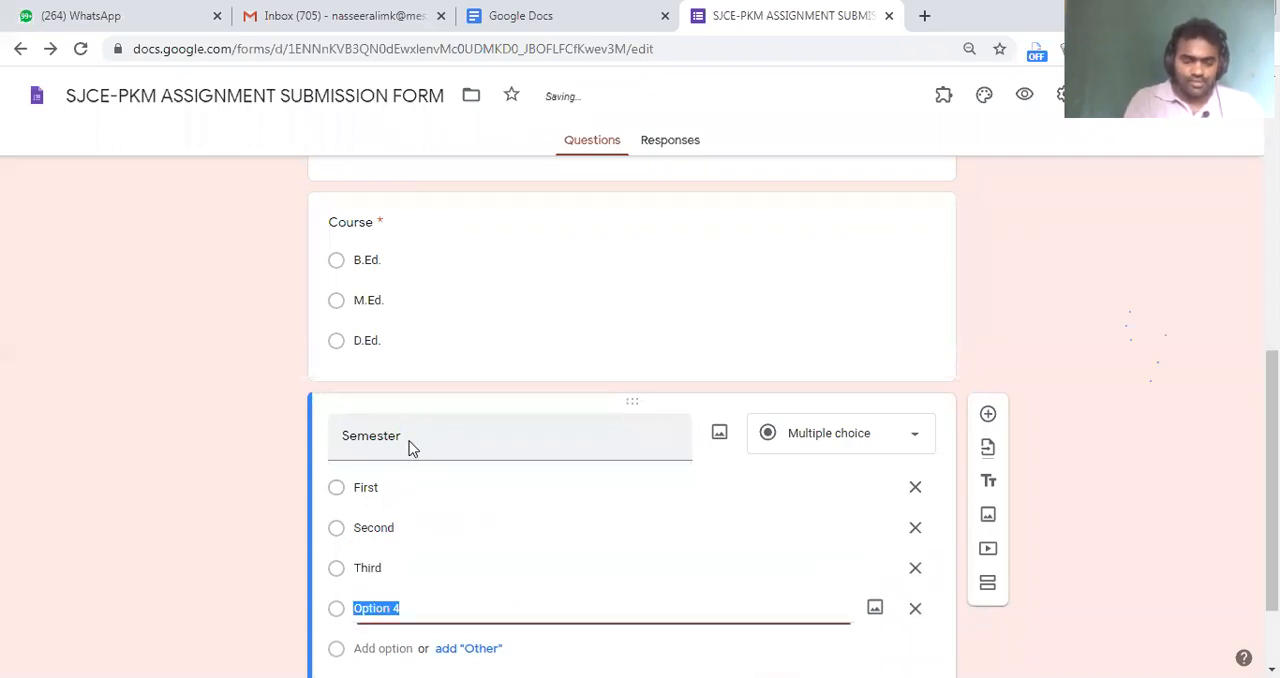
type("F")
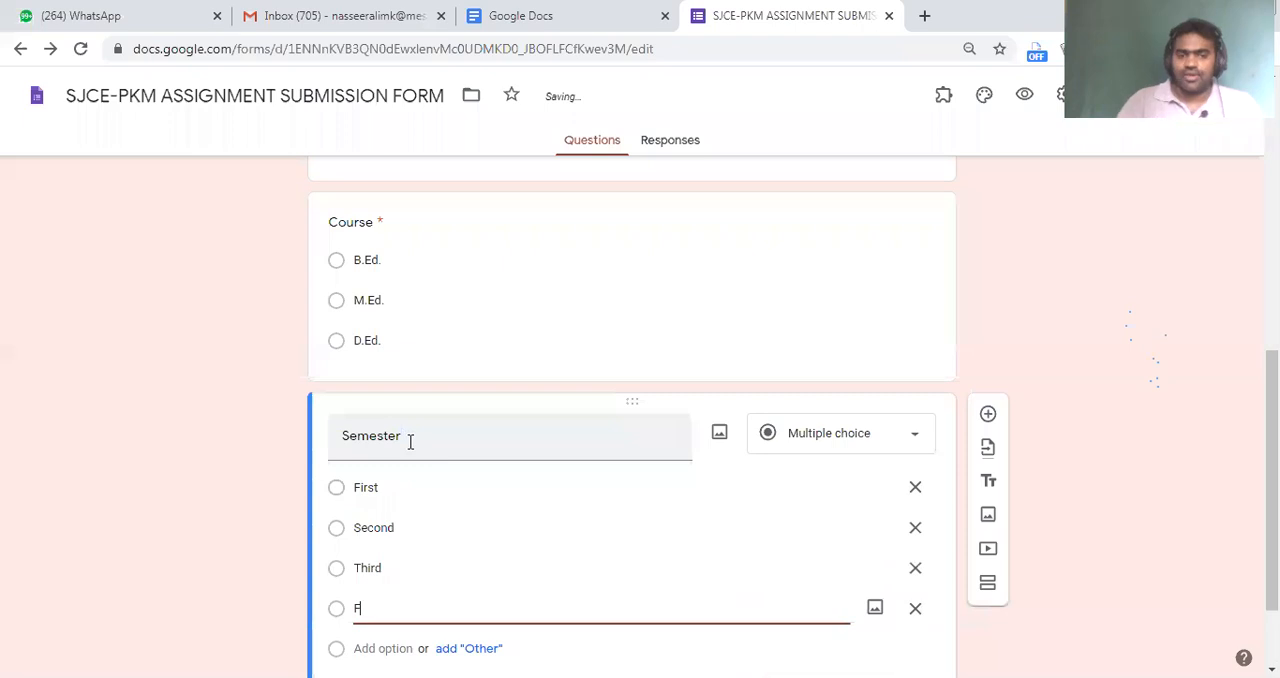
type("ourth")
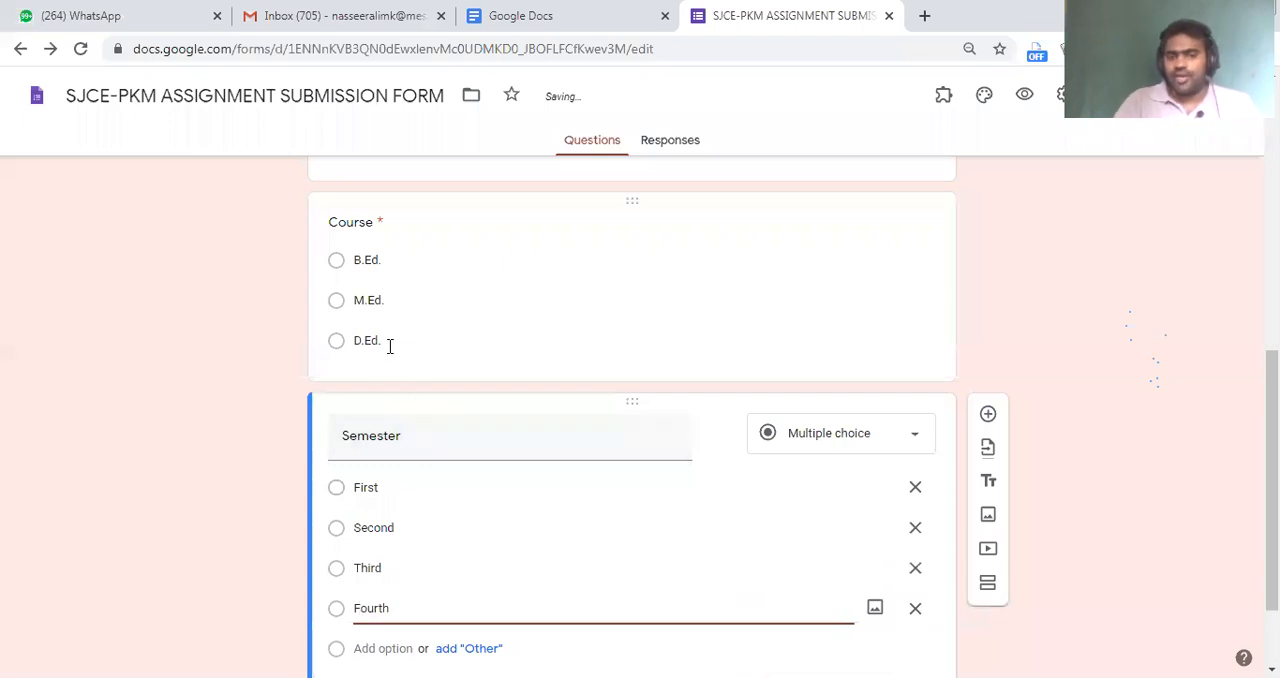
scroll(510, 480, "down", 2)
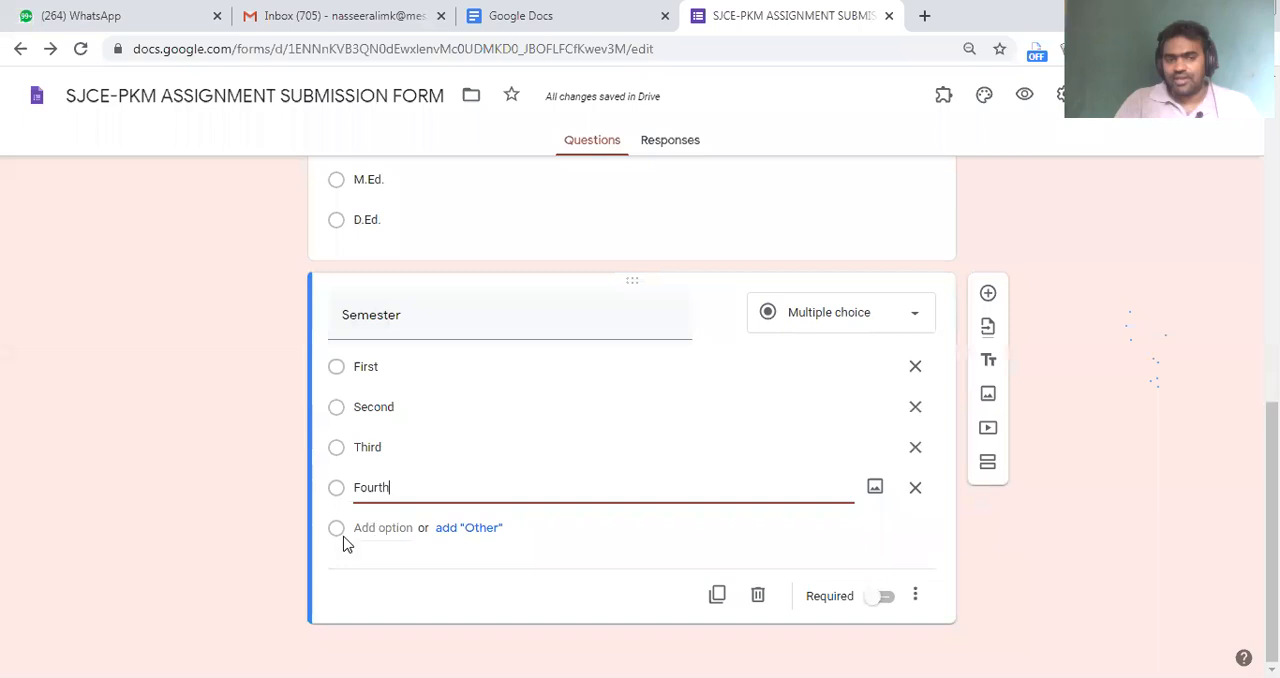
left_click(880, 597)
Review the form from the title and email address section down to the Semester question
scroll(650, 479, "up", 10)
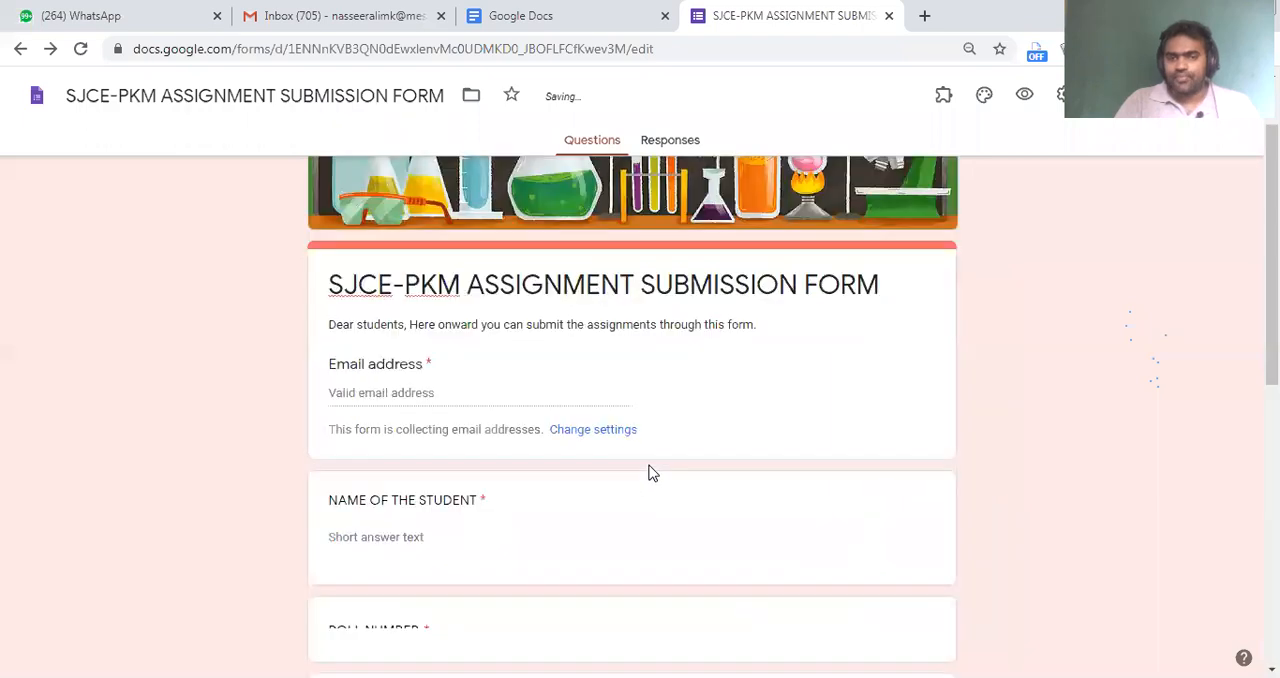
scroll(646, 464, "down", 7)
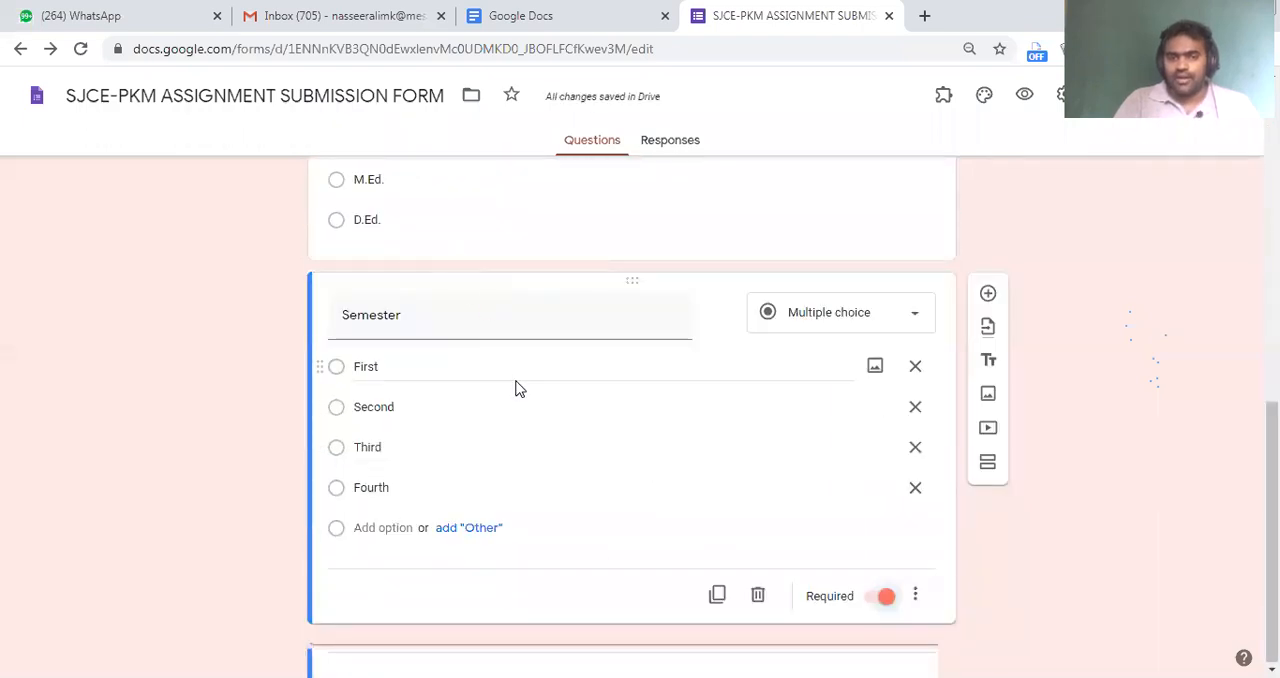
scroll(517, 386, "up", 2)
scroll(478, 405, "up", 5)
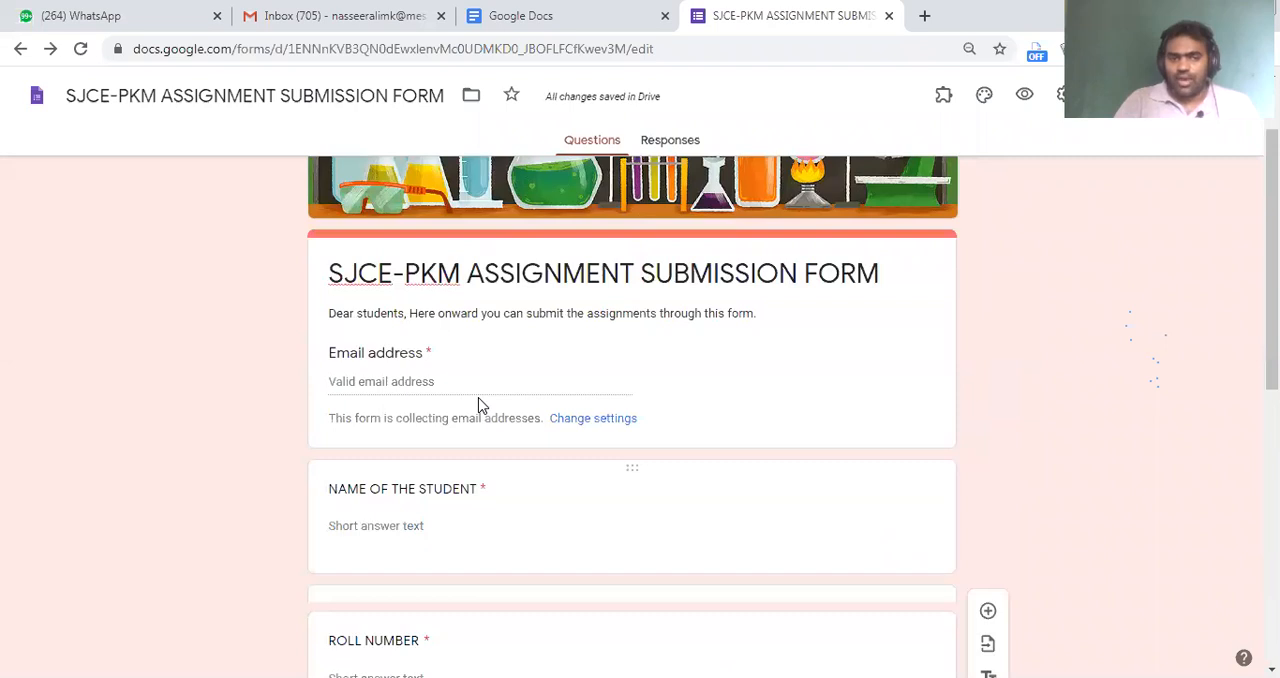
scroll(478, 405, "down", 7)
scroll(478, 400, "up", 6)
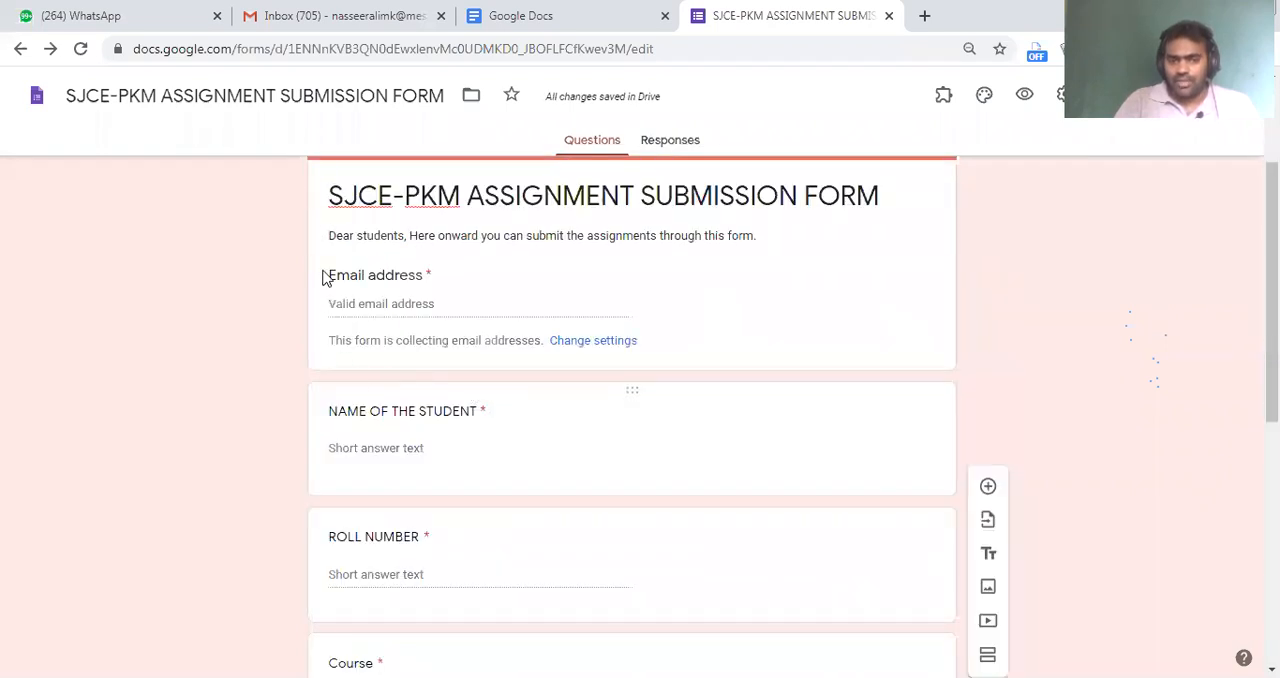
scroll(289, 457, "down", 6)
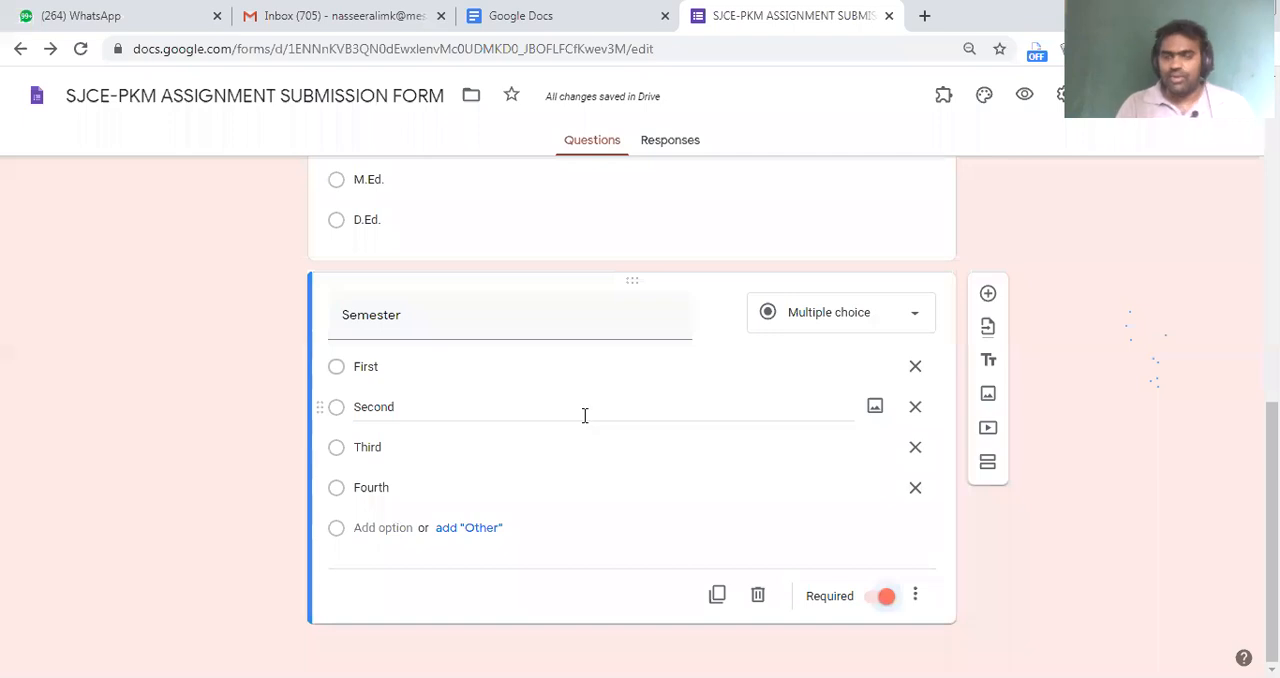
Add a question titled "Add the content of assignment here (If you are not asked to submit it in any Document format)"
left_click(988, 295)
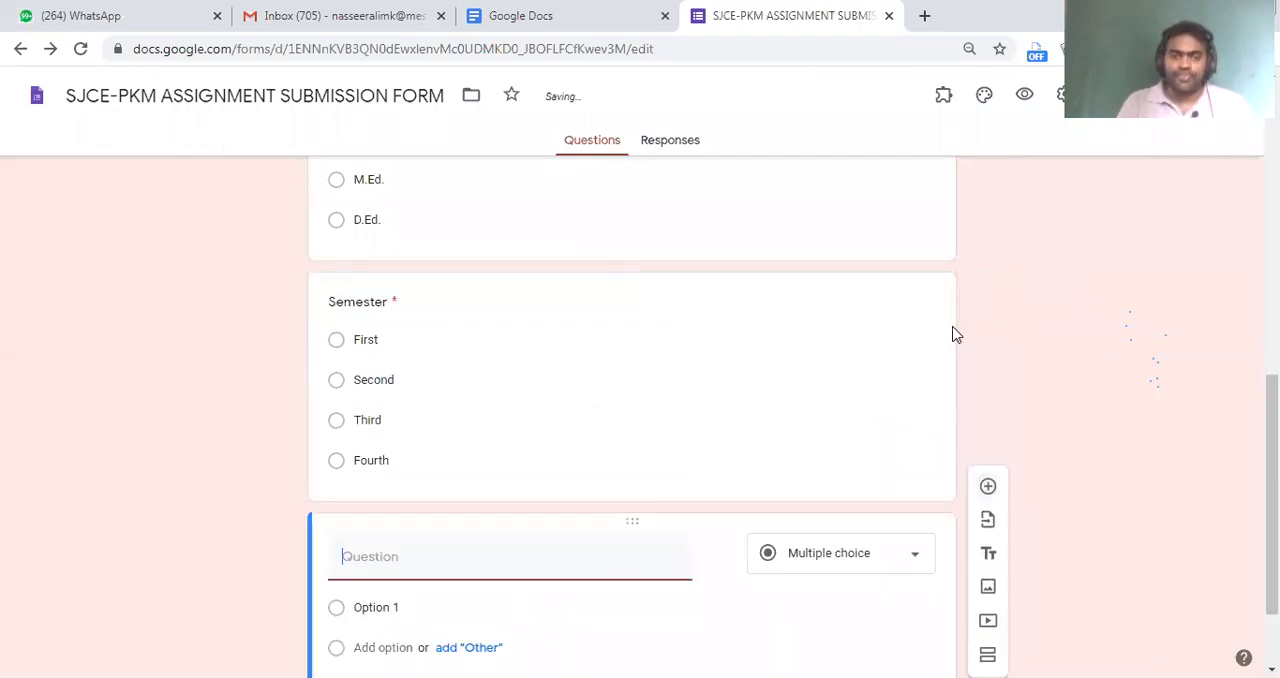
type("Add the conten")
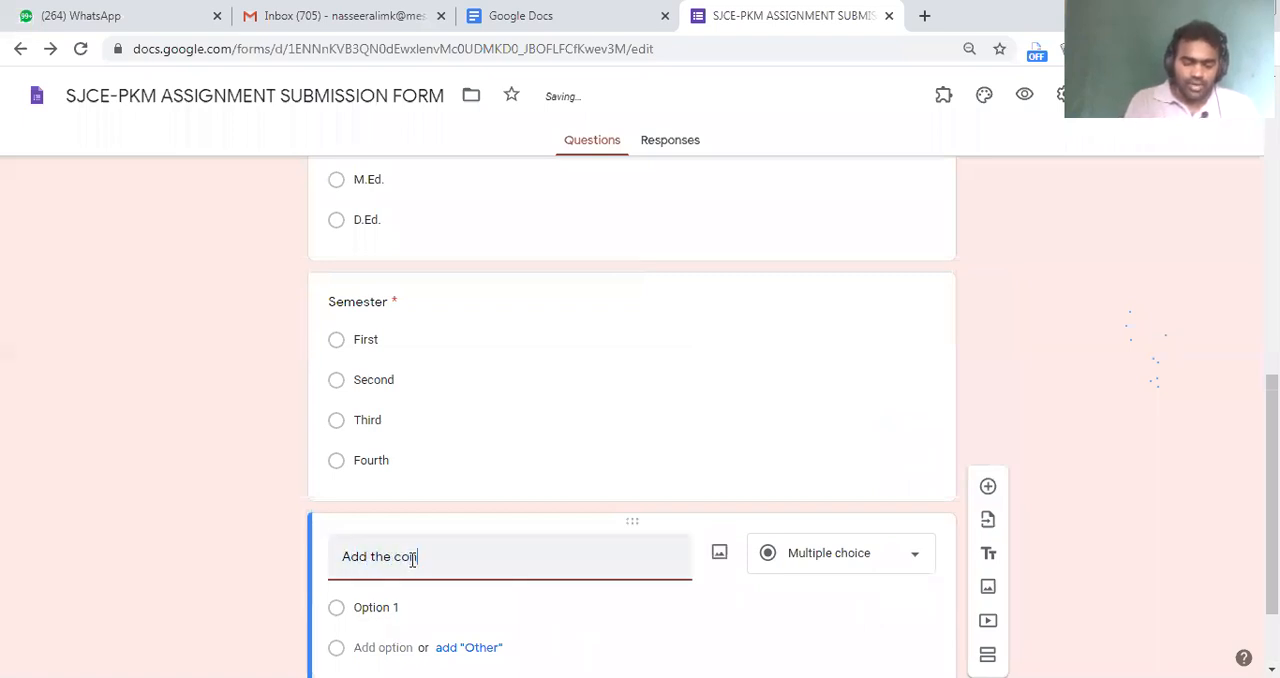
type("t of assignment he")
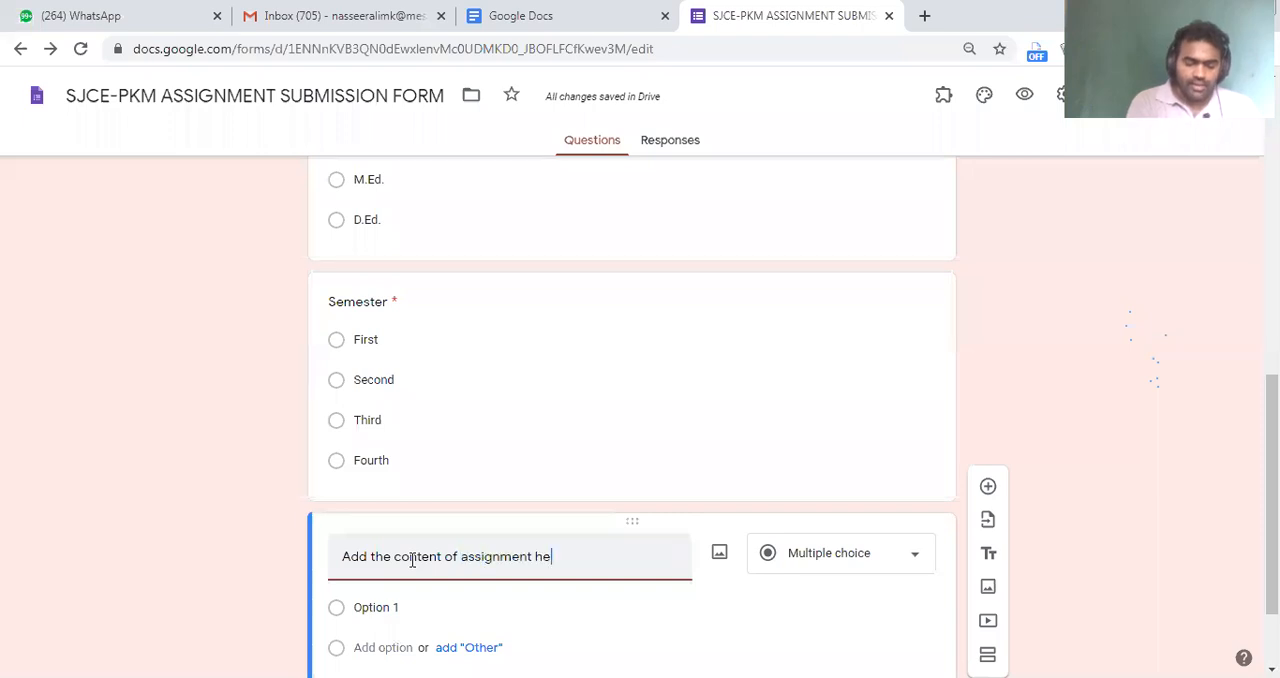
type("re (If you are no")
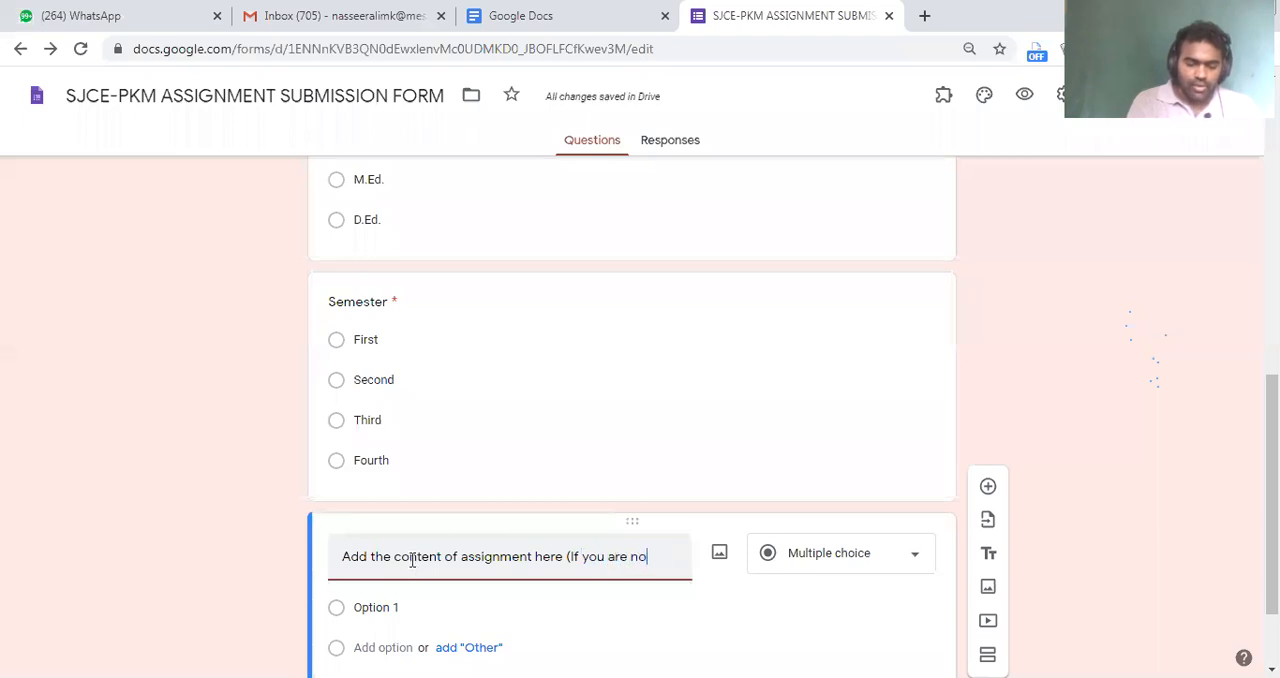
type("t aske")
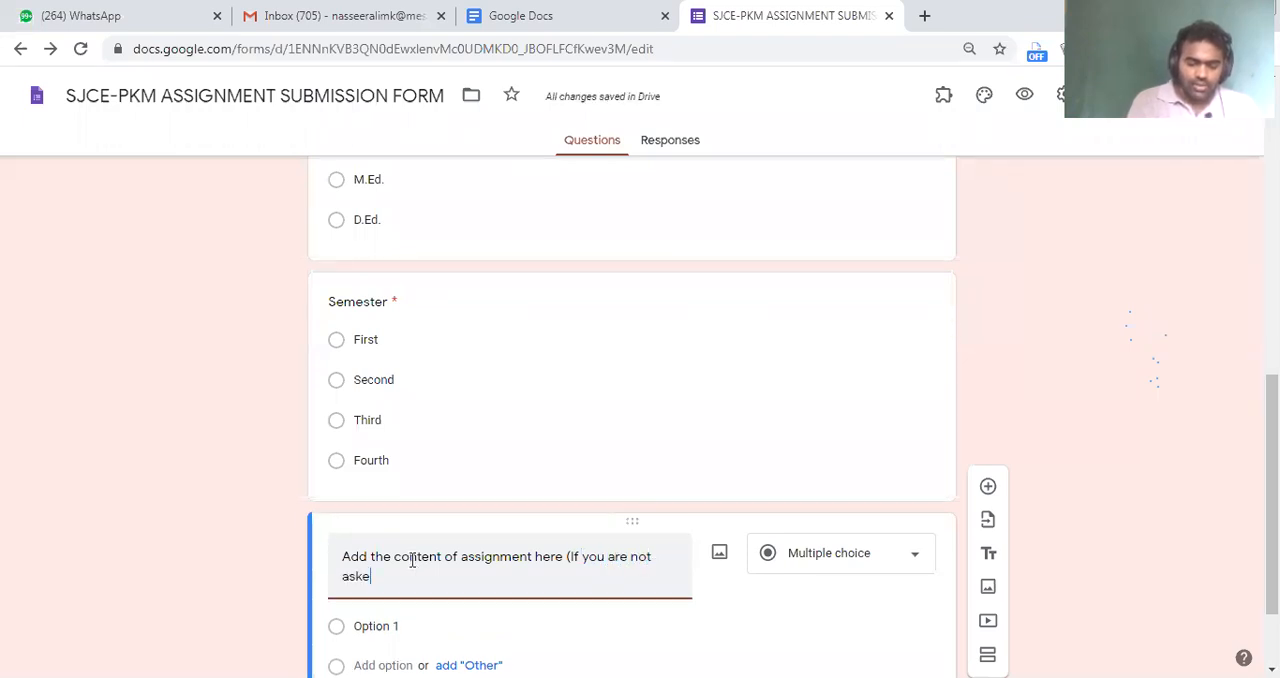
type("d to submit ")
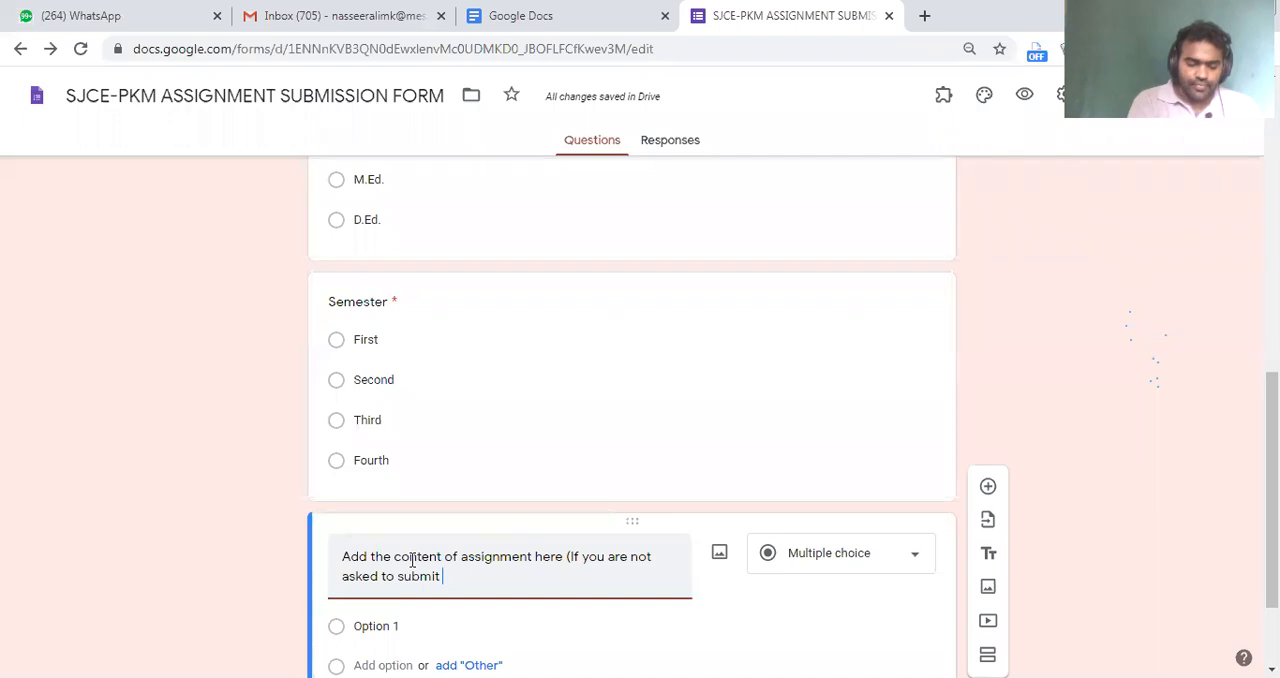
type("it in ")
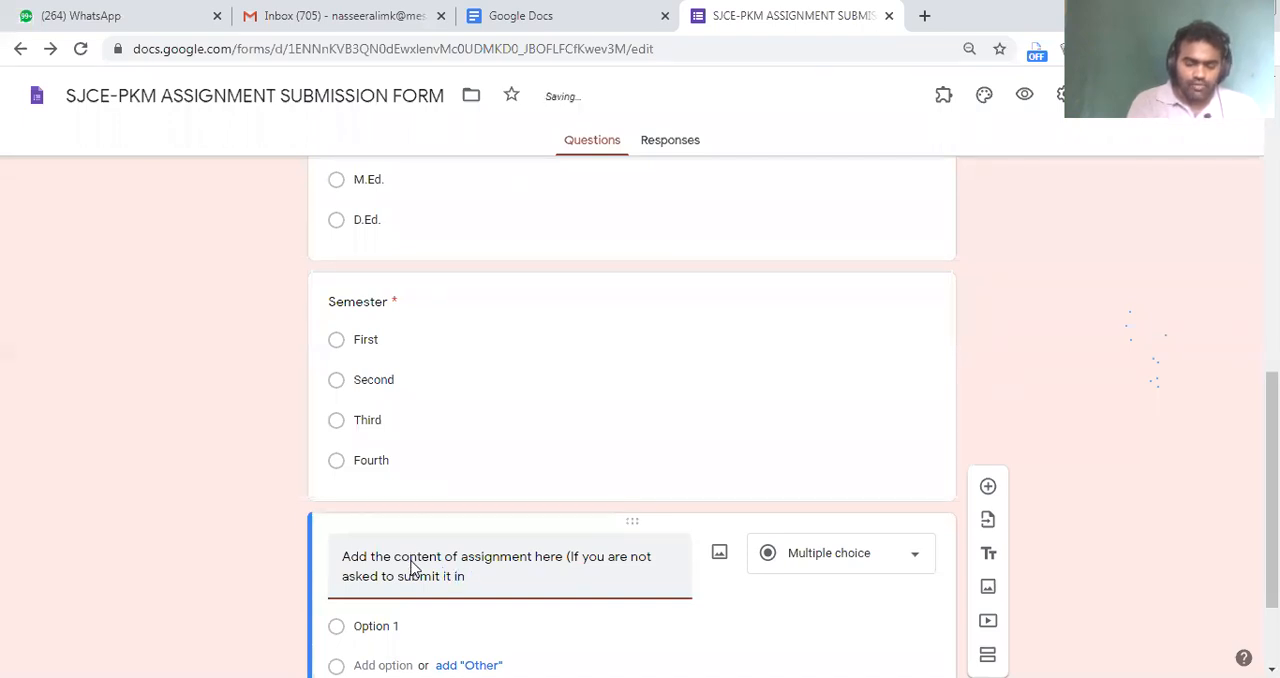
type(" ny Document format")
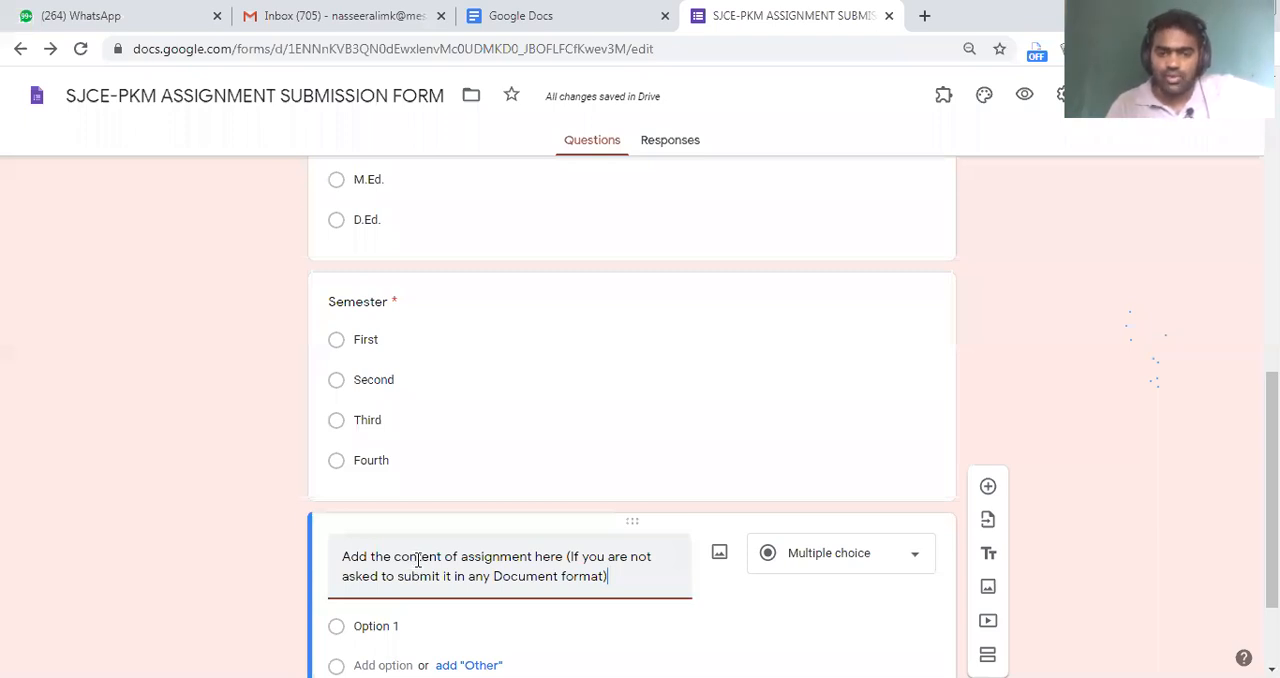
Change the assignment content question's type to Paragraph
scroll(502, 480, "down", 2)
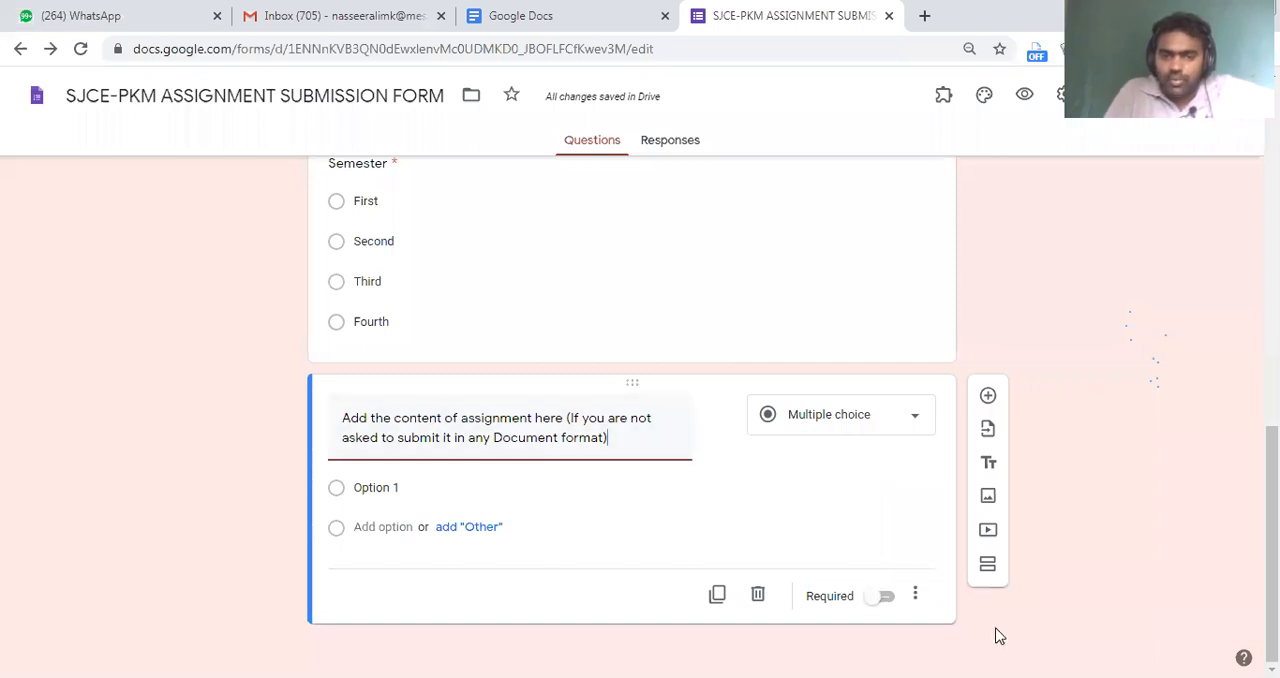
left_click(845, 418)
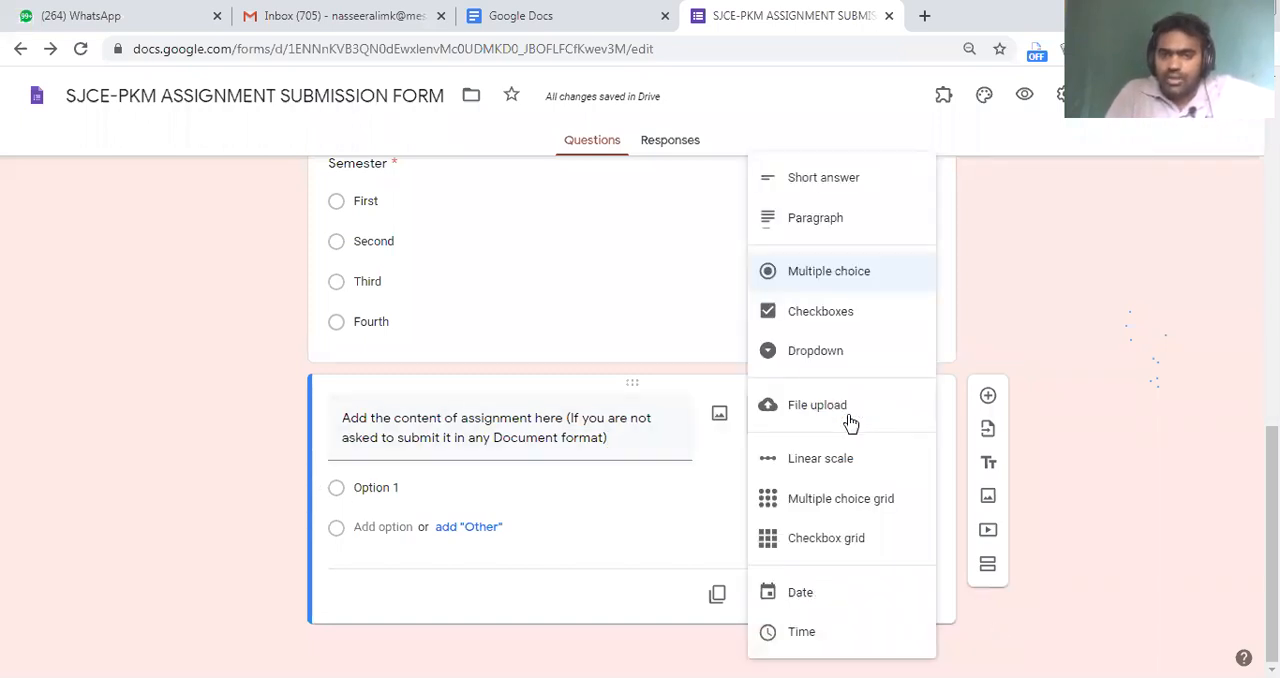
left_click(824, 230)
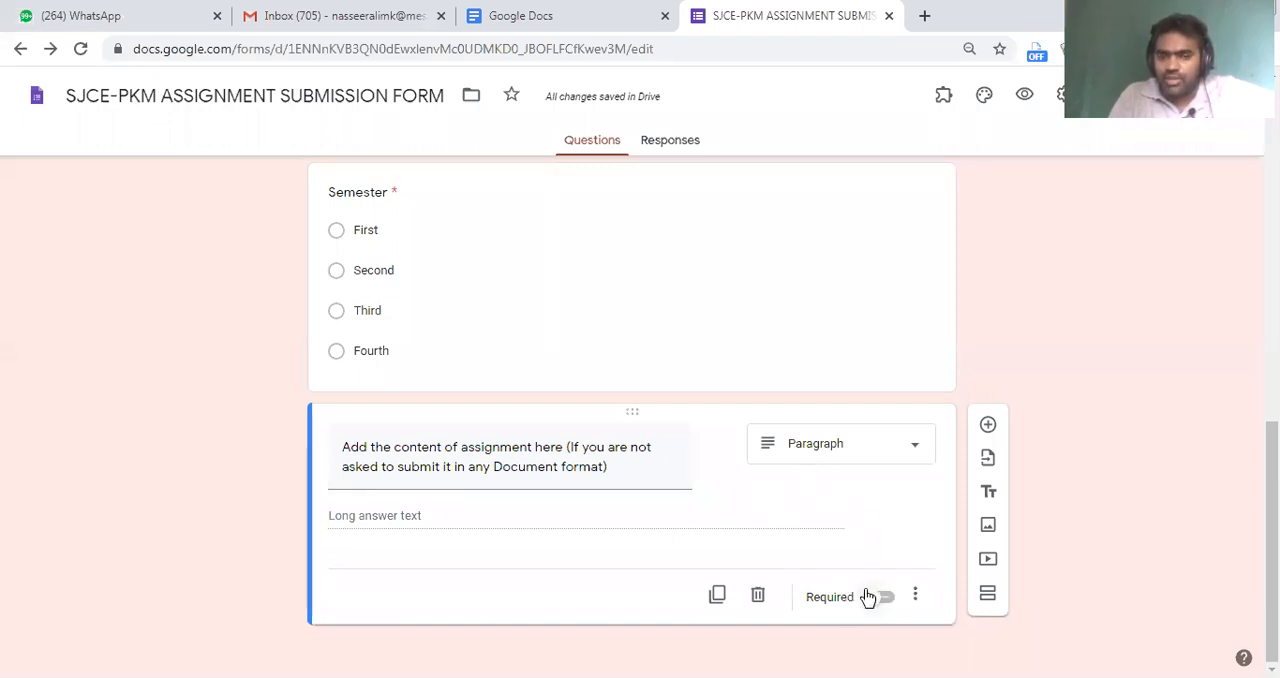
left_click(586, 449)
left_click(639, 466)
left_click_drag(639, 466, 570, 440)
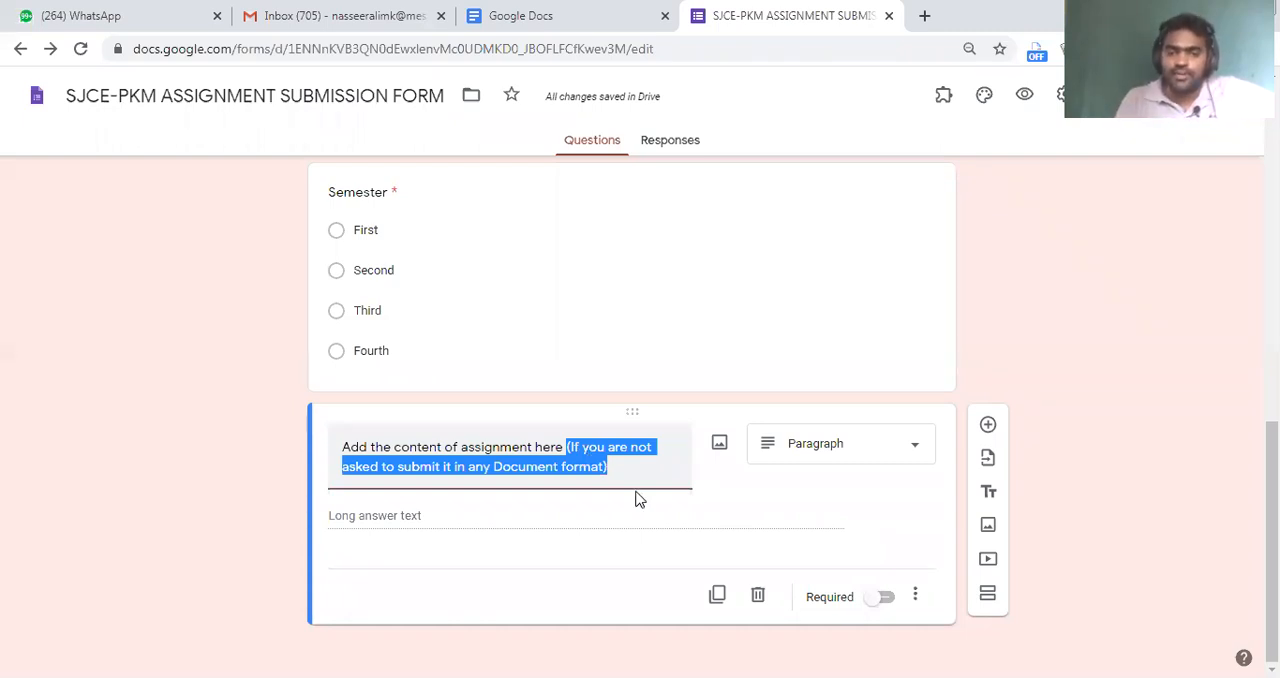
left_click(632, 470)
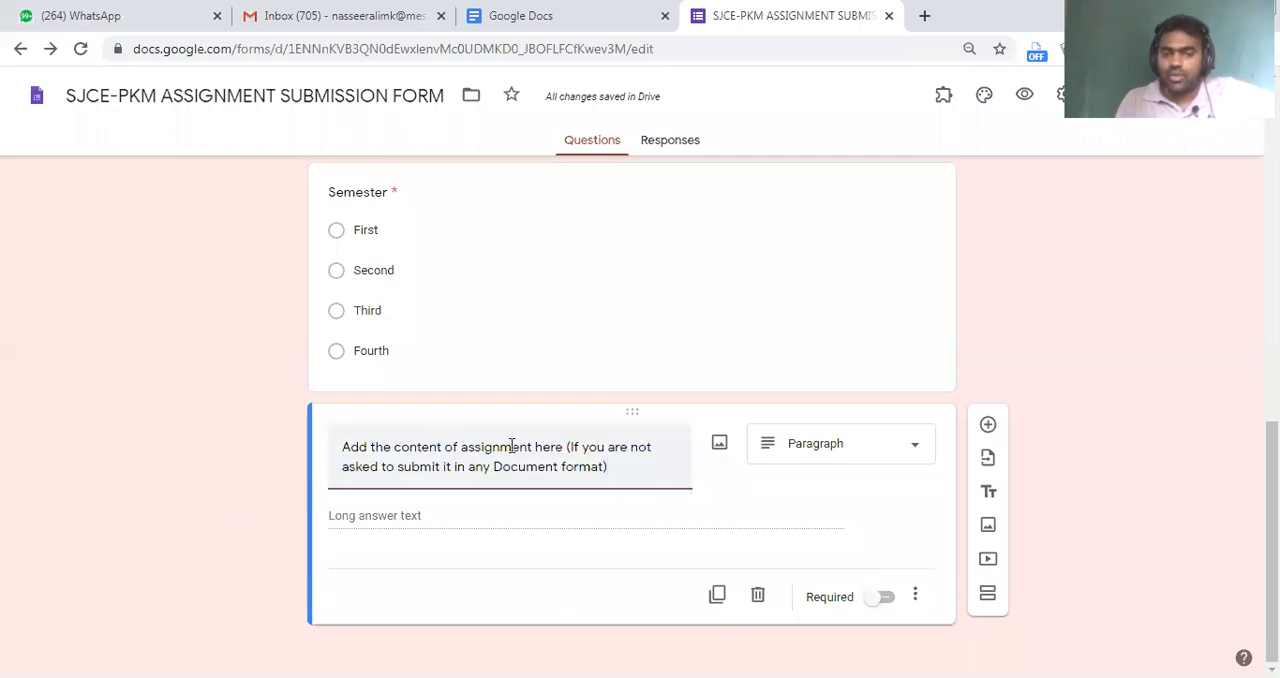
Add a new question below the assignment content question, titled "Upload your Assignment"
left_click(992, 428)
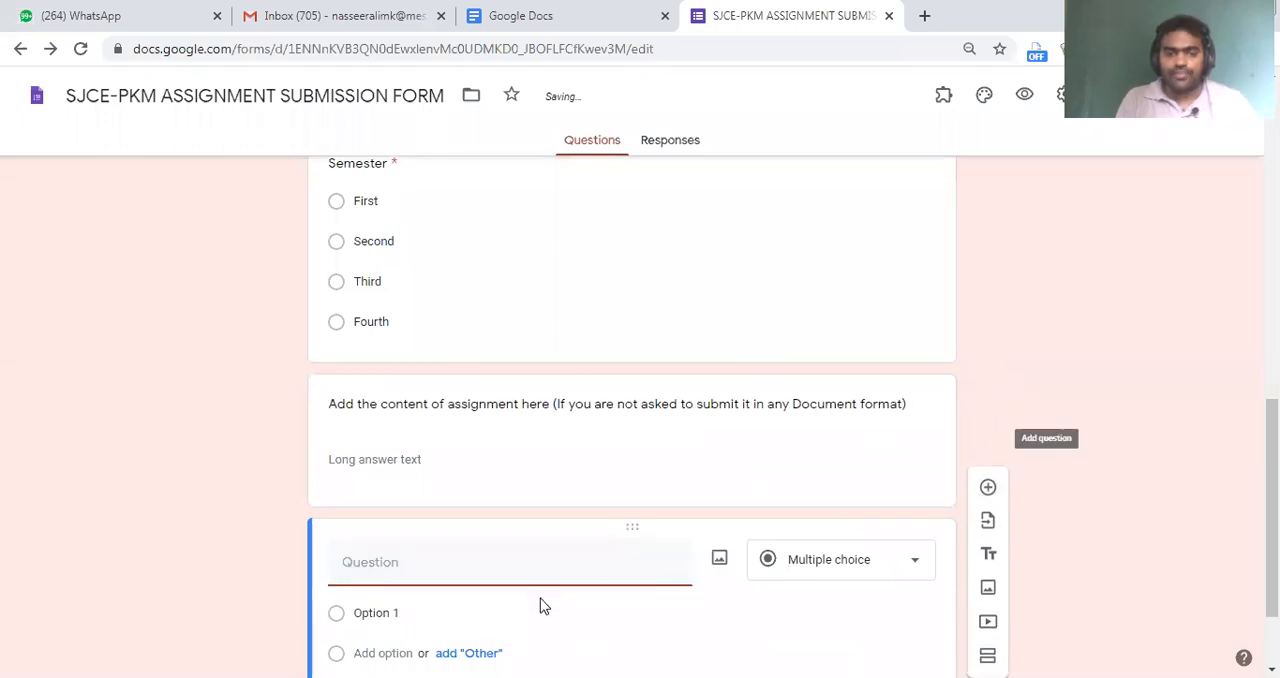
type("U")
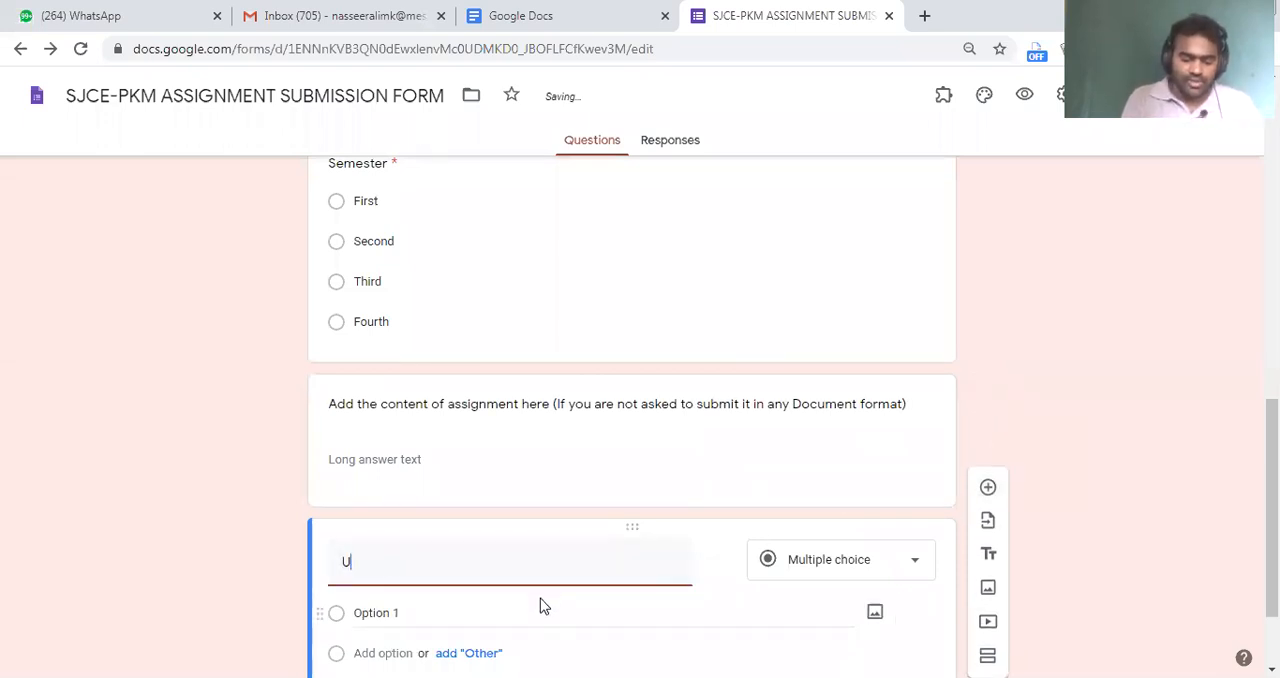
type("pload you")
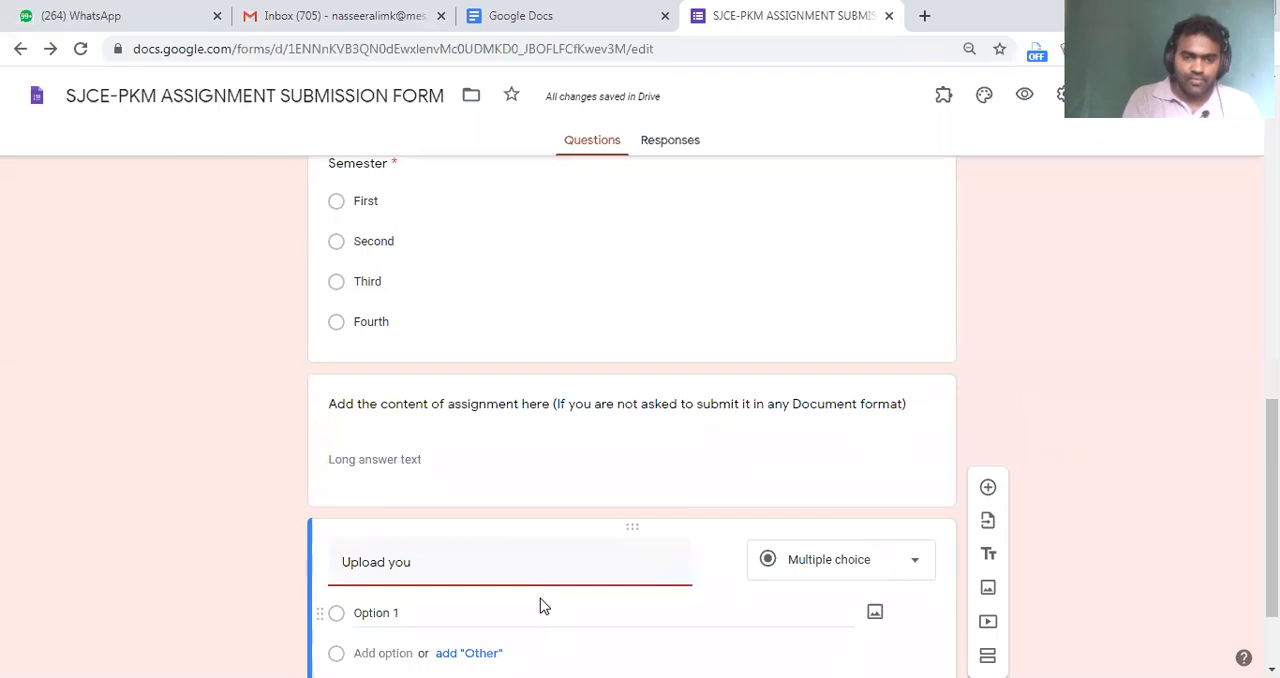
type("r Assignment")
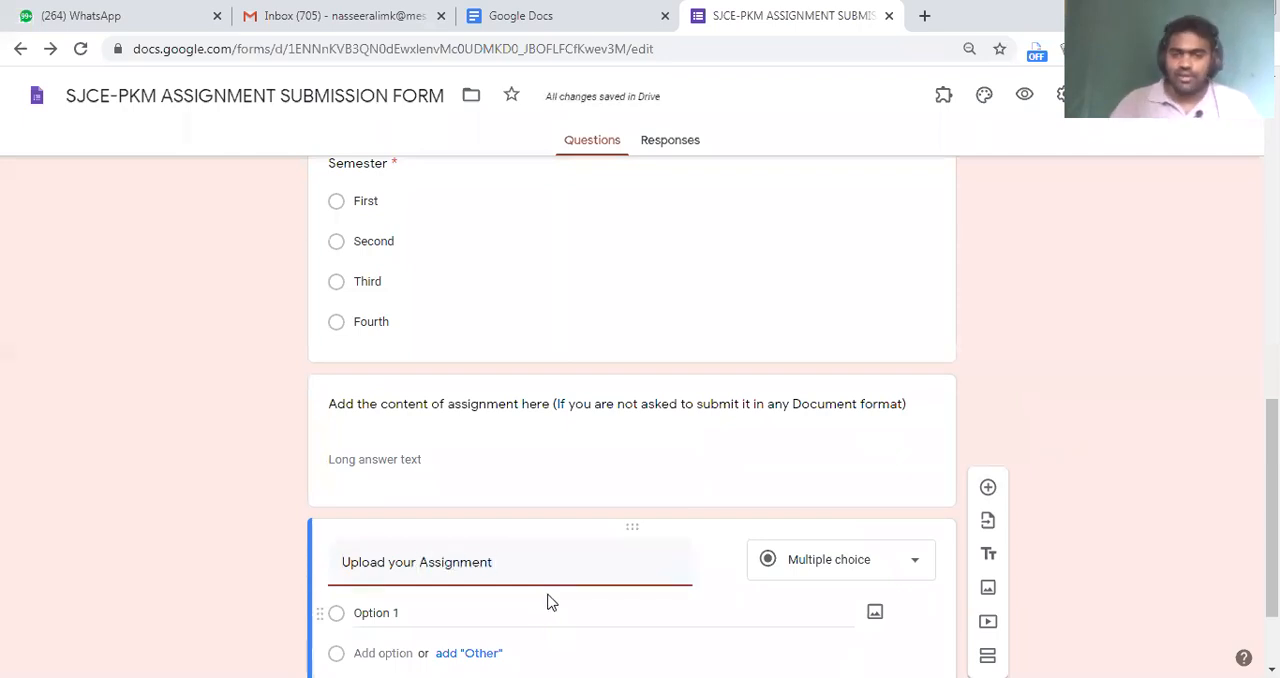
scroll(723, 498, "down", 1)
left_click(806, 446)
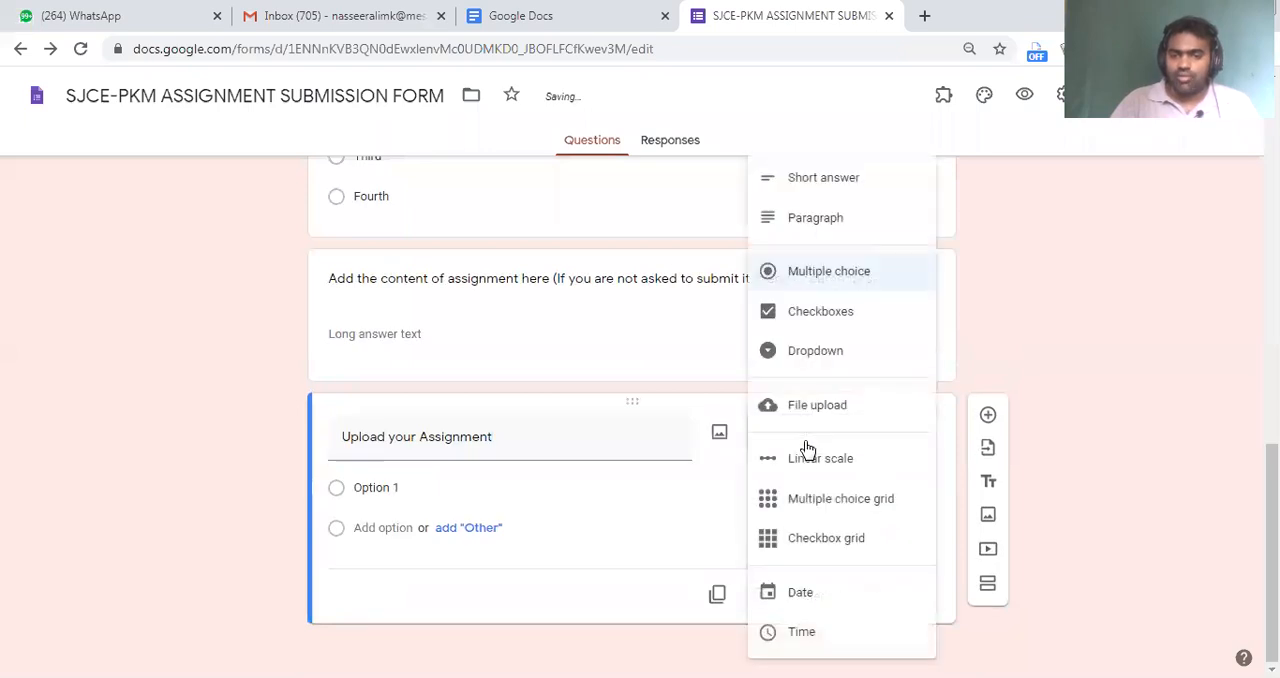
left_click(612, 385)
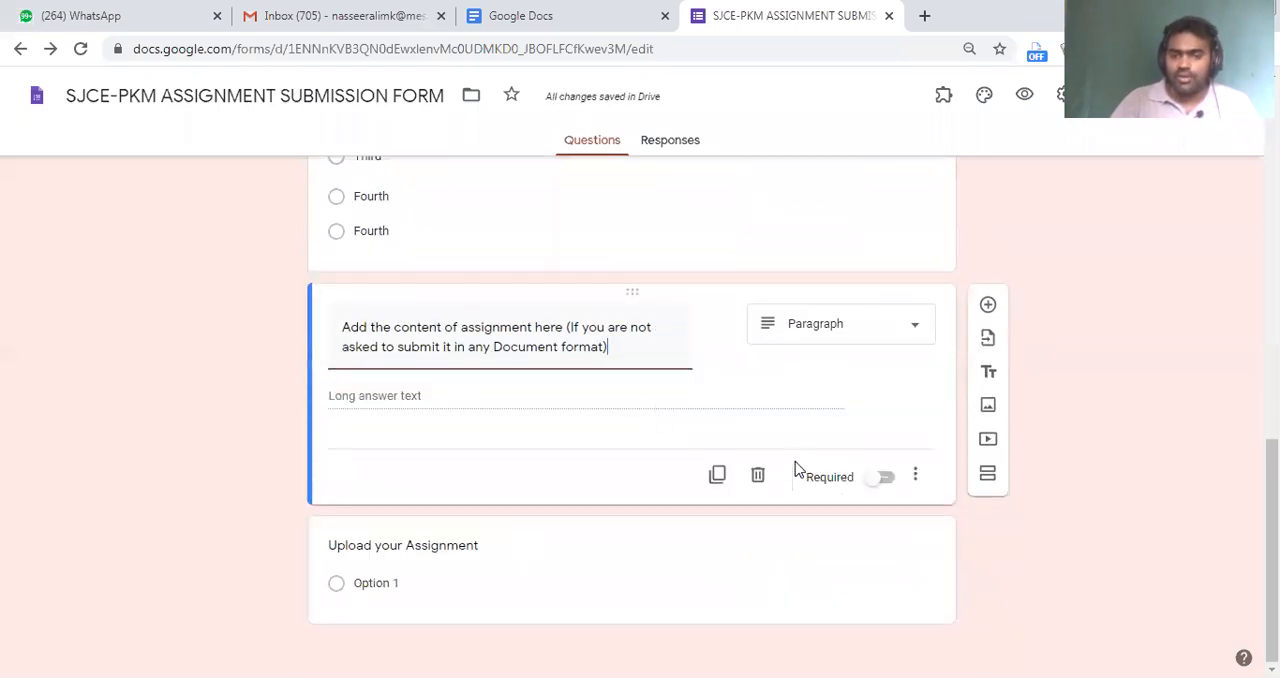
Change the "Upload your Assignment" question's type to File upload and agree to let respondents upload files to Drive
left_click(587, 578)
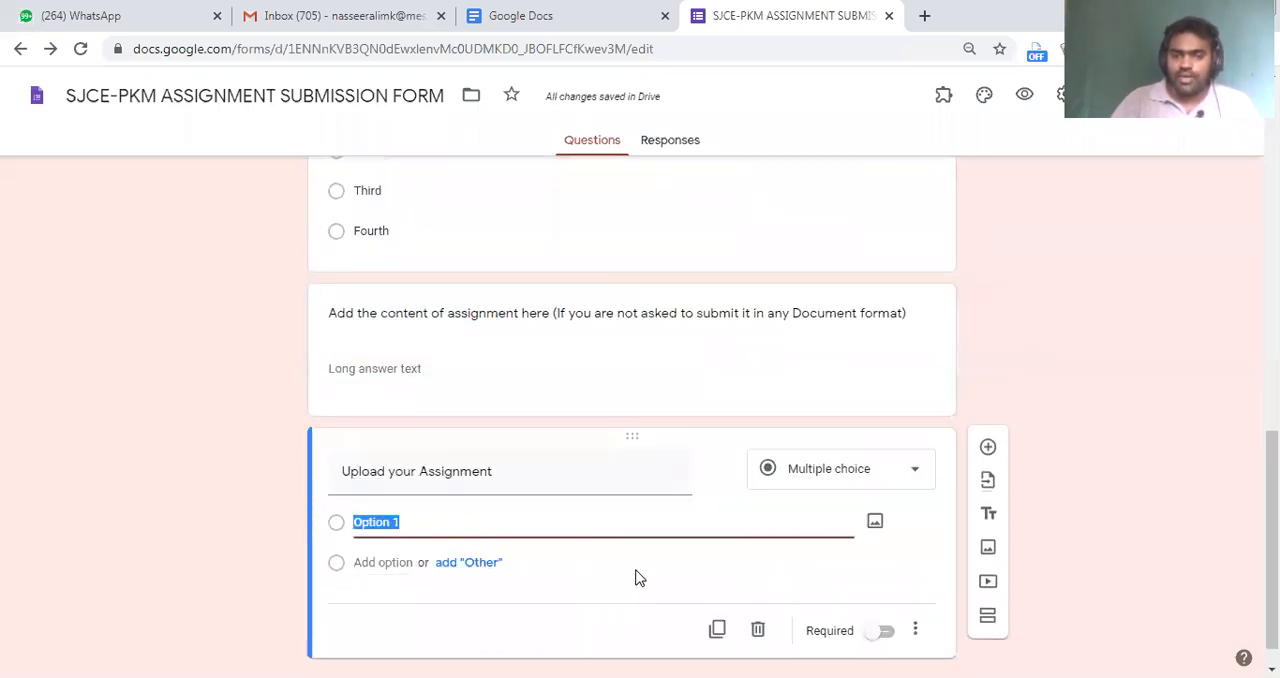
left_click(838, 478)
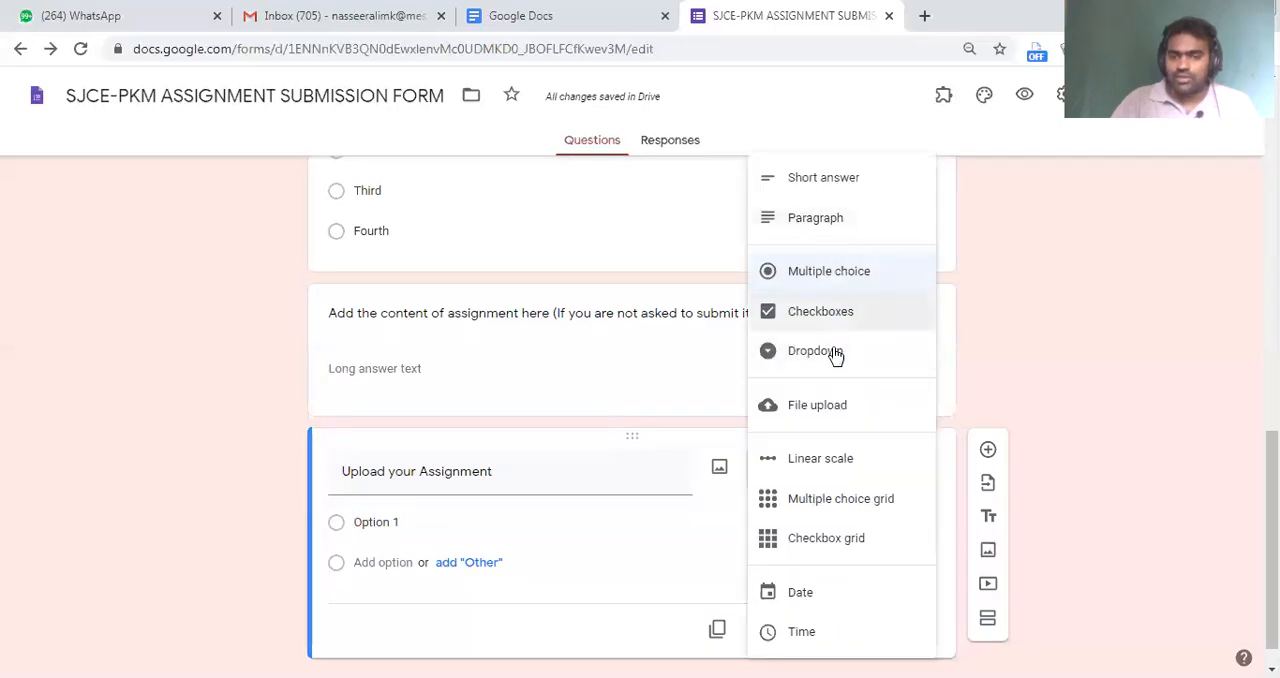
left_click(809, 407)
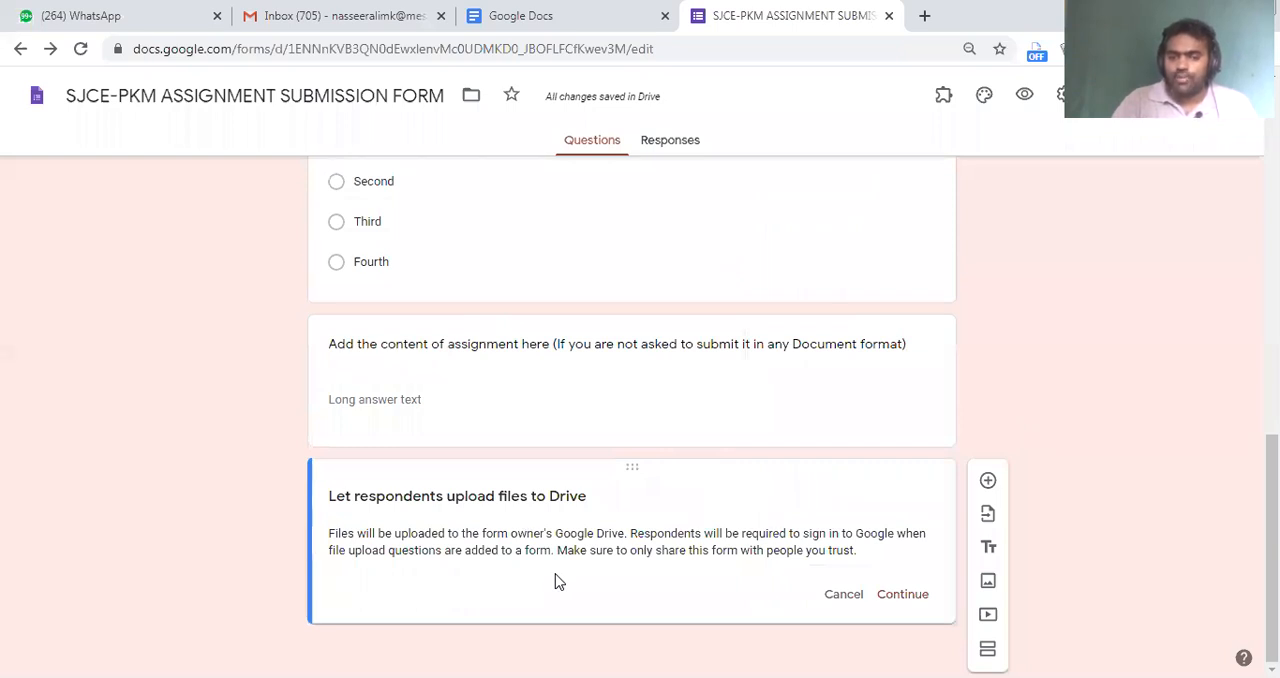
left_click(903, 596)
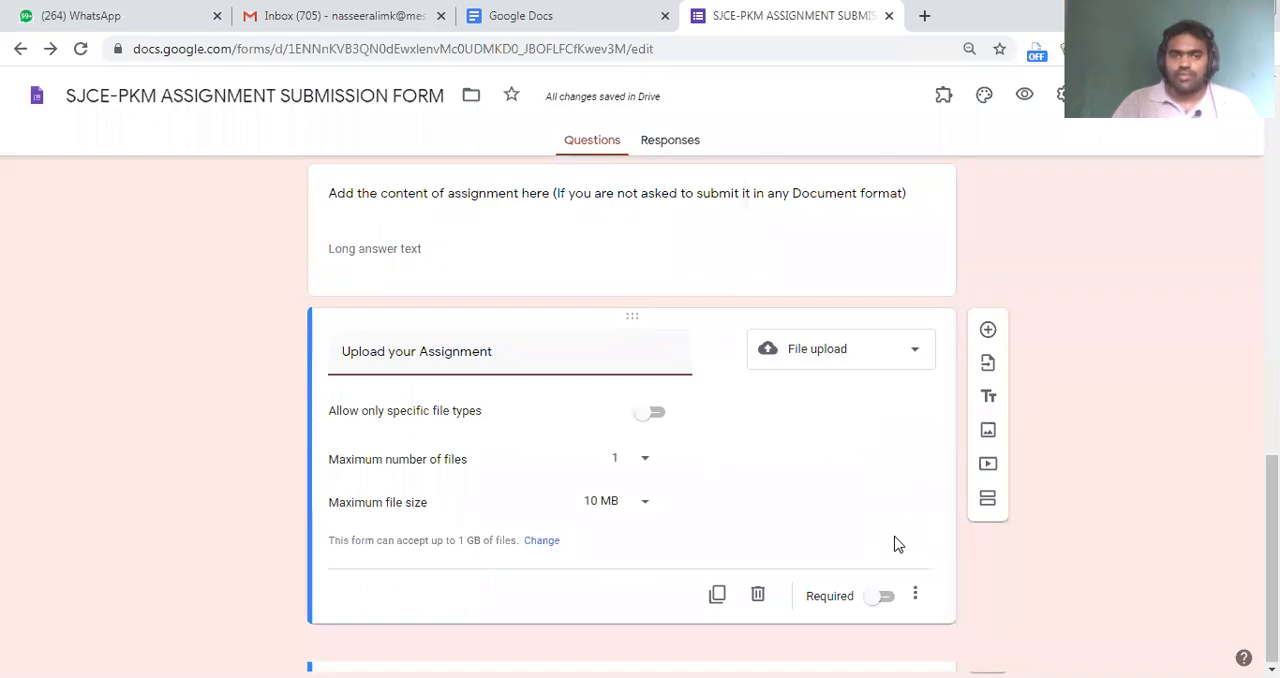
Try restricting the upload question to document, spreadsheet, PDF, presentation, drawing and image files, and turn the restriction off again
mouse_move(314, 383)
left_mouse_down()
mouse_move(566, 537)
mouse_move(728, 540)
left_mouse_up()
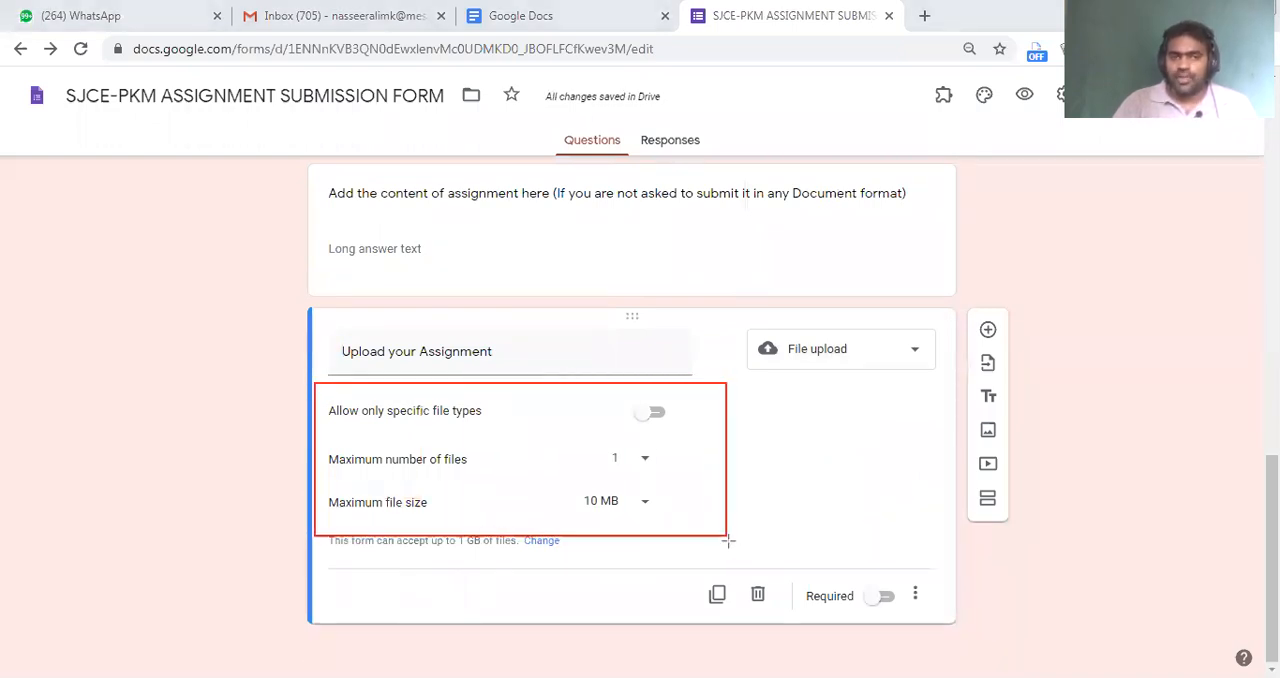
left_click(656, 414)
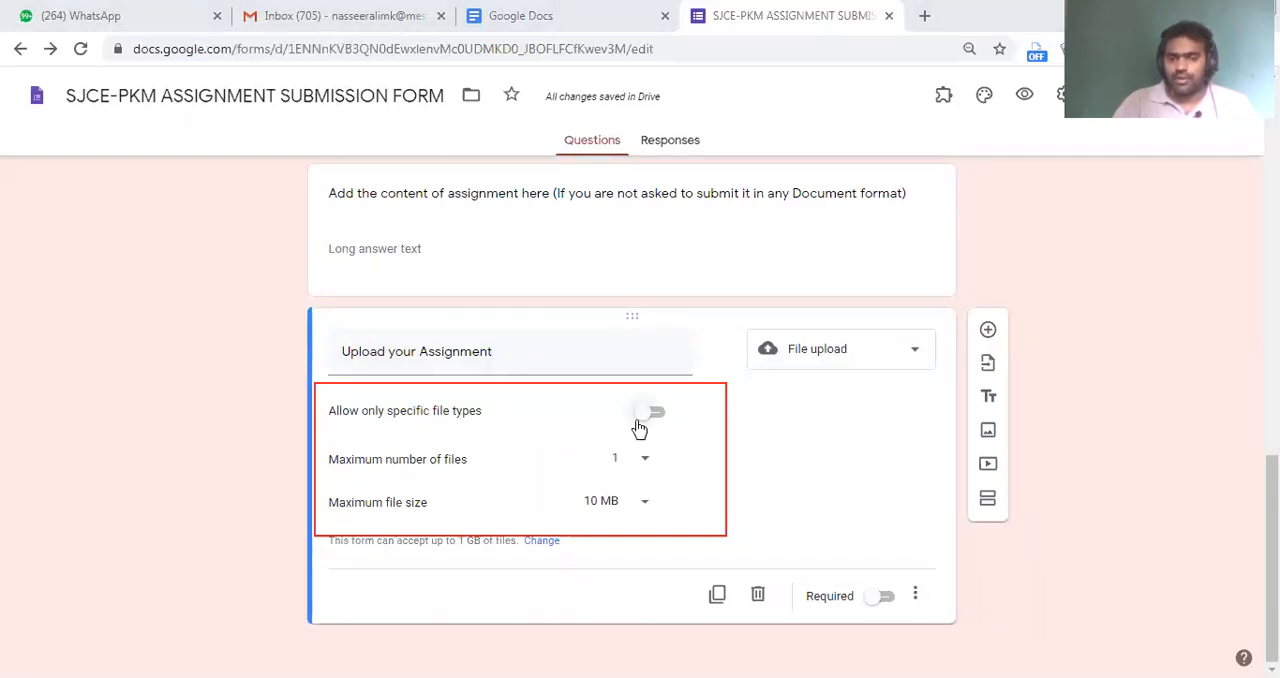
left_click(371, 440)
left_click(371, 466)
left_click(370, 491)
left_click(566, 444)
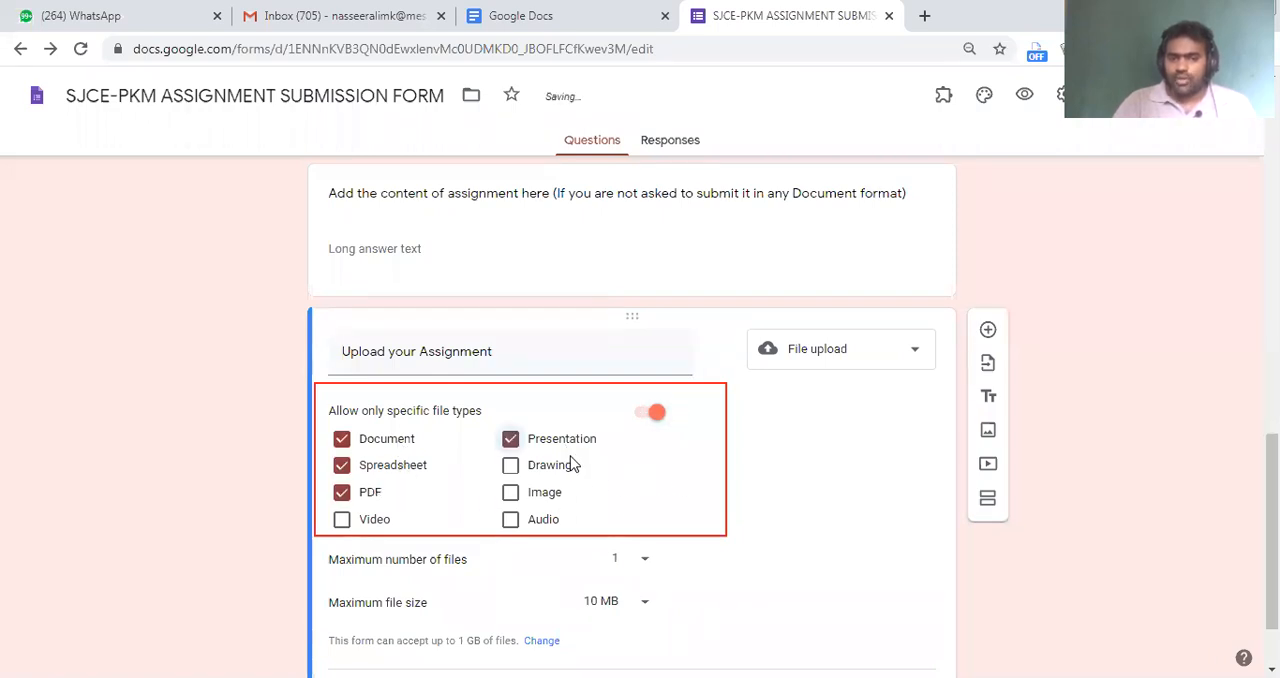
left_click(557, 468)
left_click(556, 496)
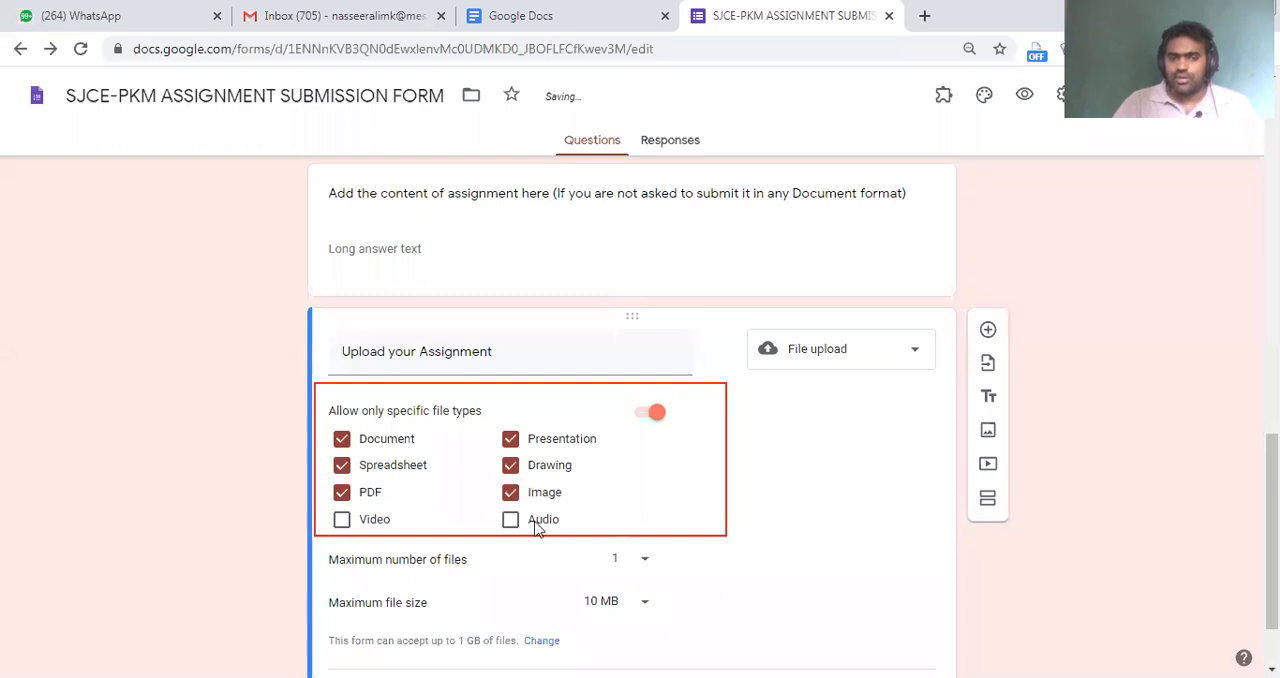
left_click(527, 518)
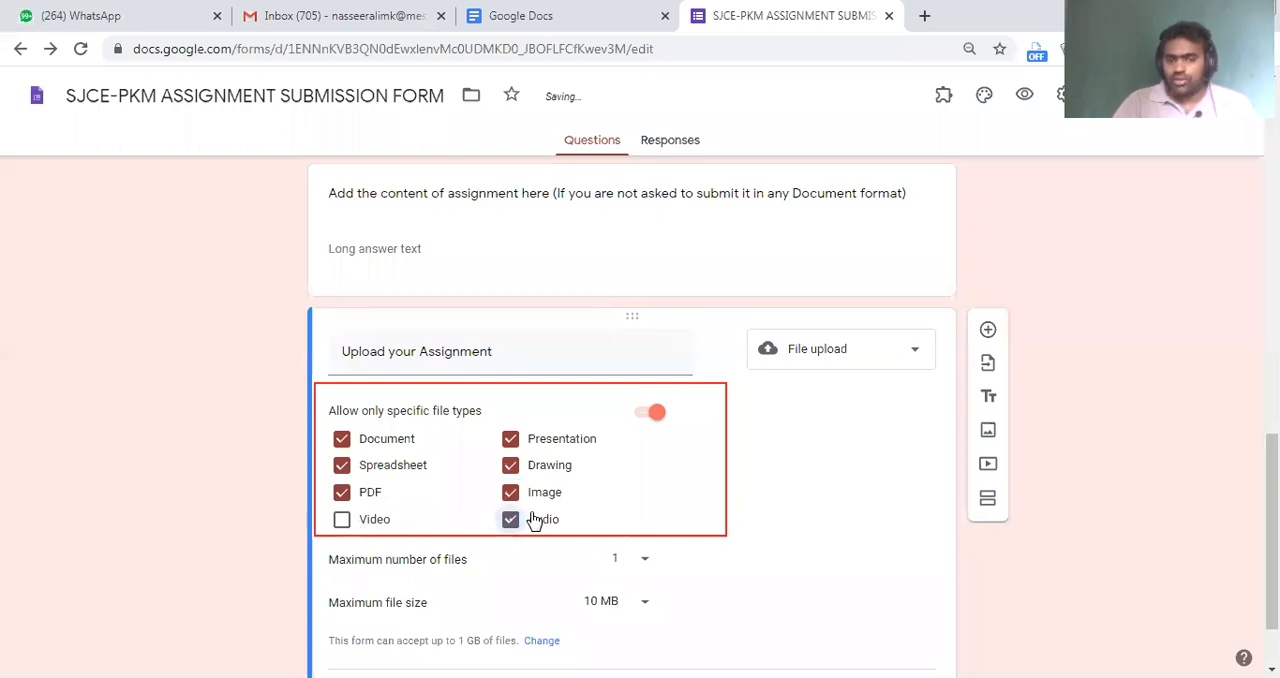
left_click(520, 527)
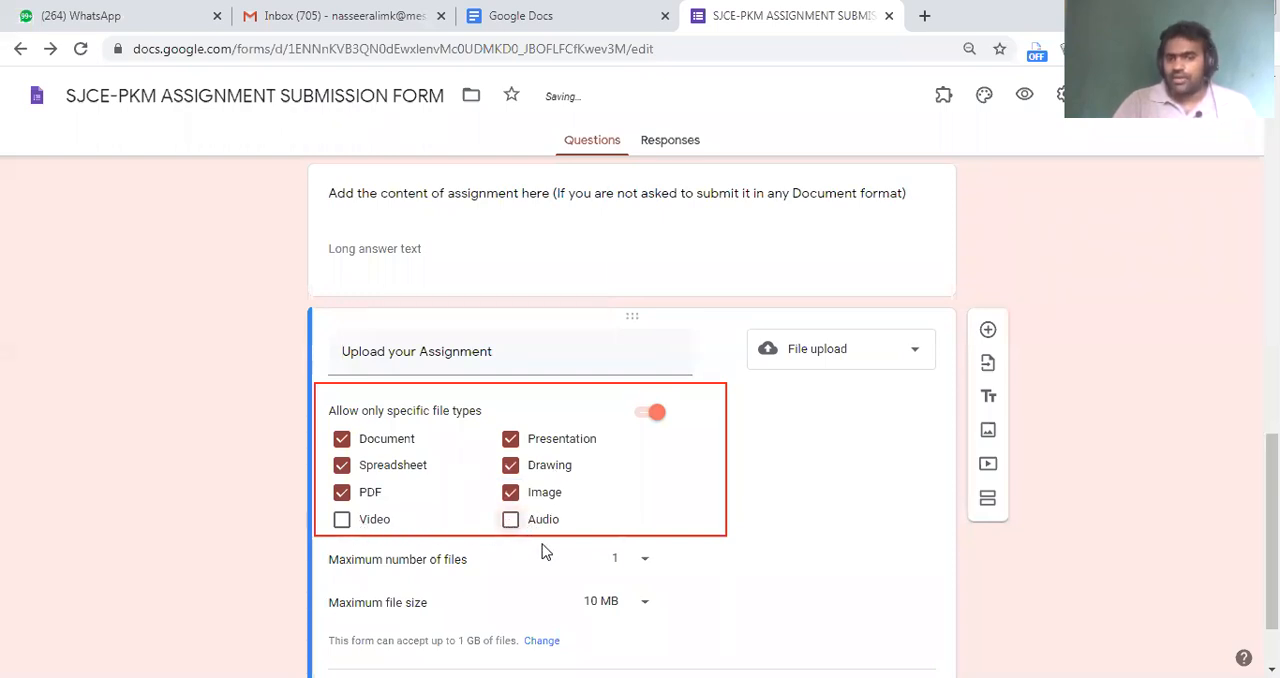
left_click(648, 415)
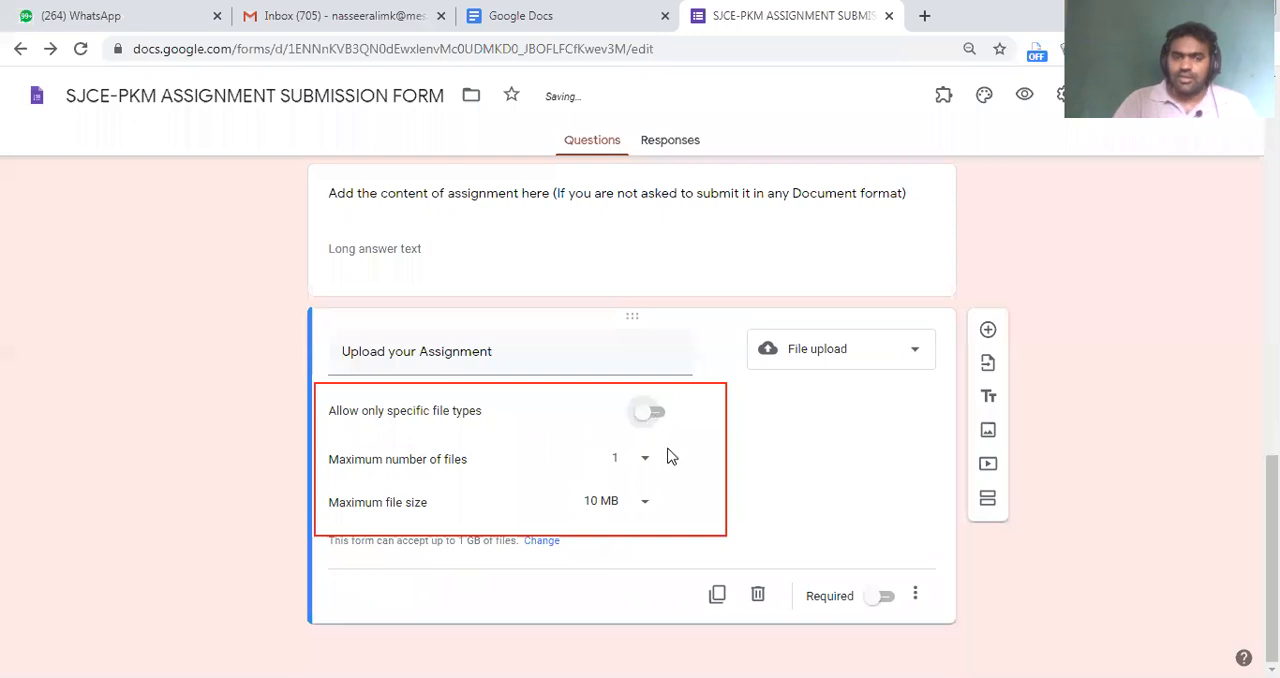
Keep the maximum number of files at 1, try a 1 MB maximum file size, and restore 10 MB
left_click(641, 463)
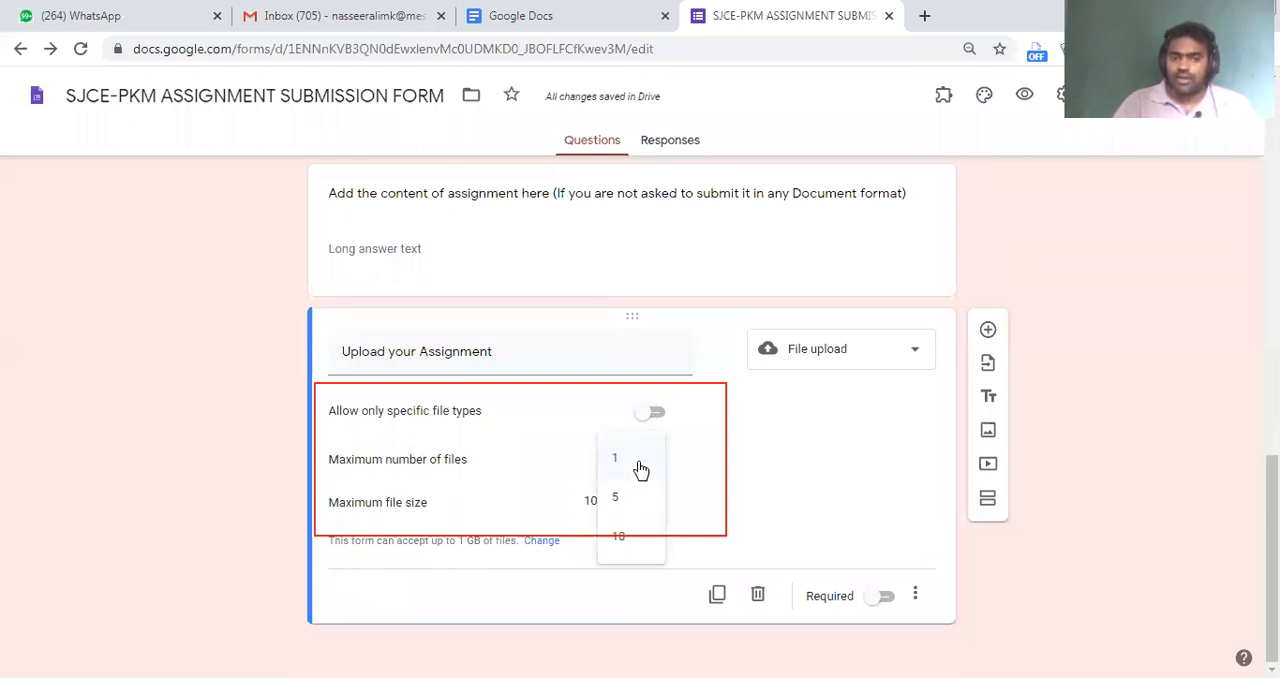
left_click(638, 468)
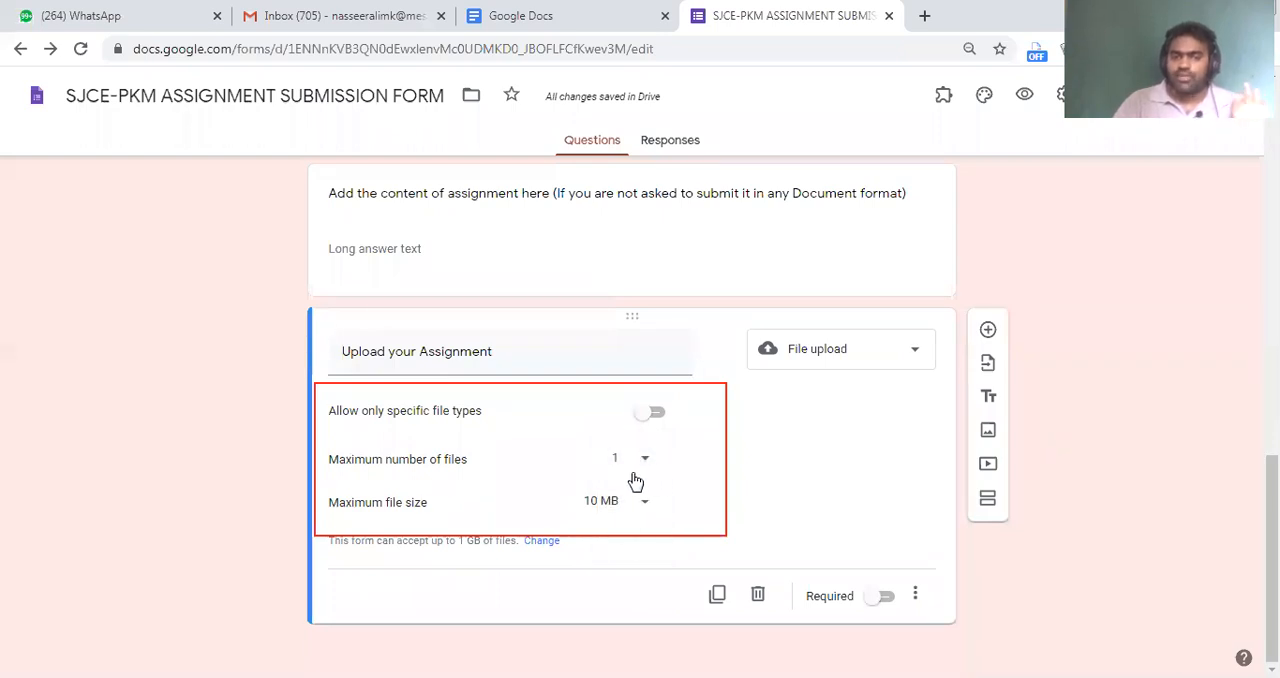
left_click(641, 468)
left_click(629, 463)
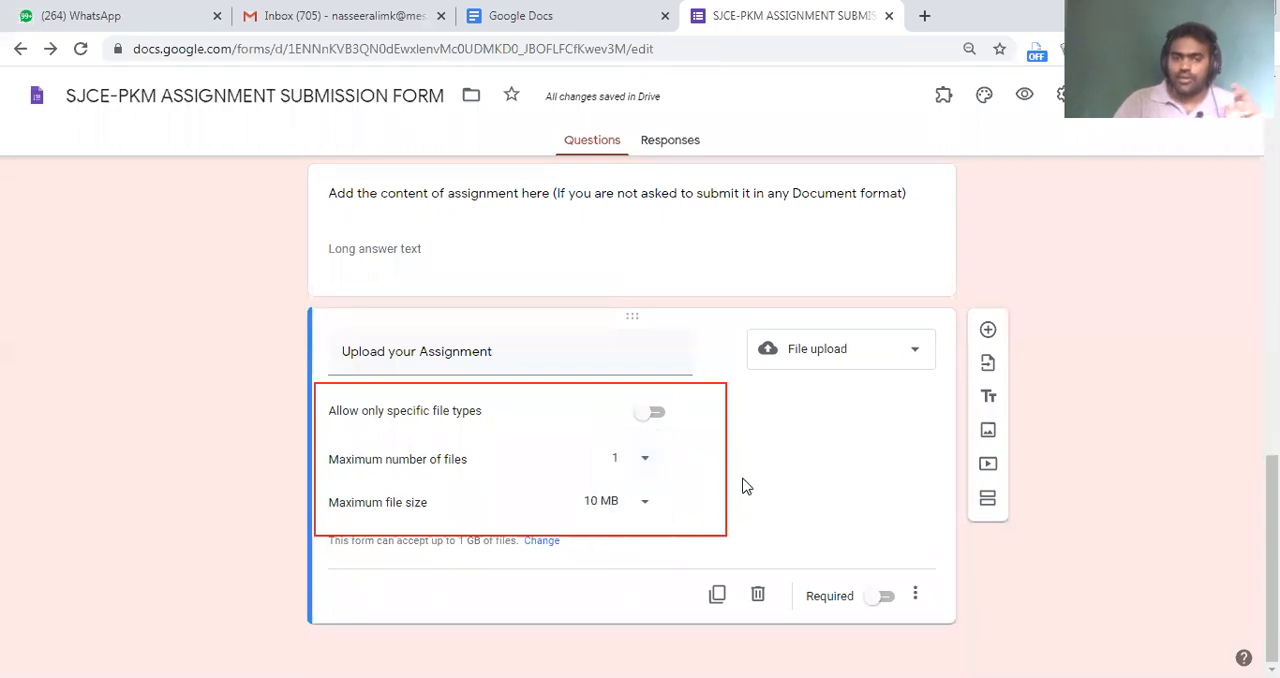
left_click(634, 517)
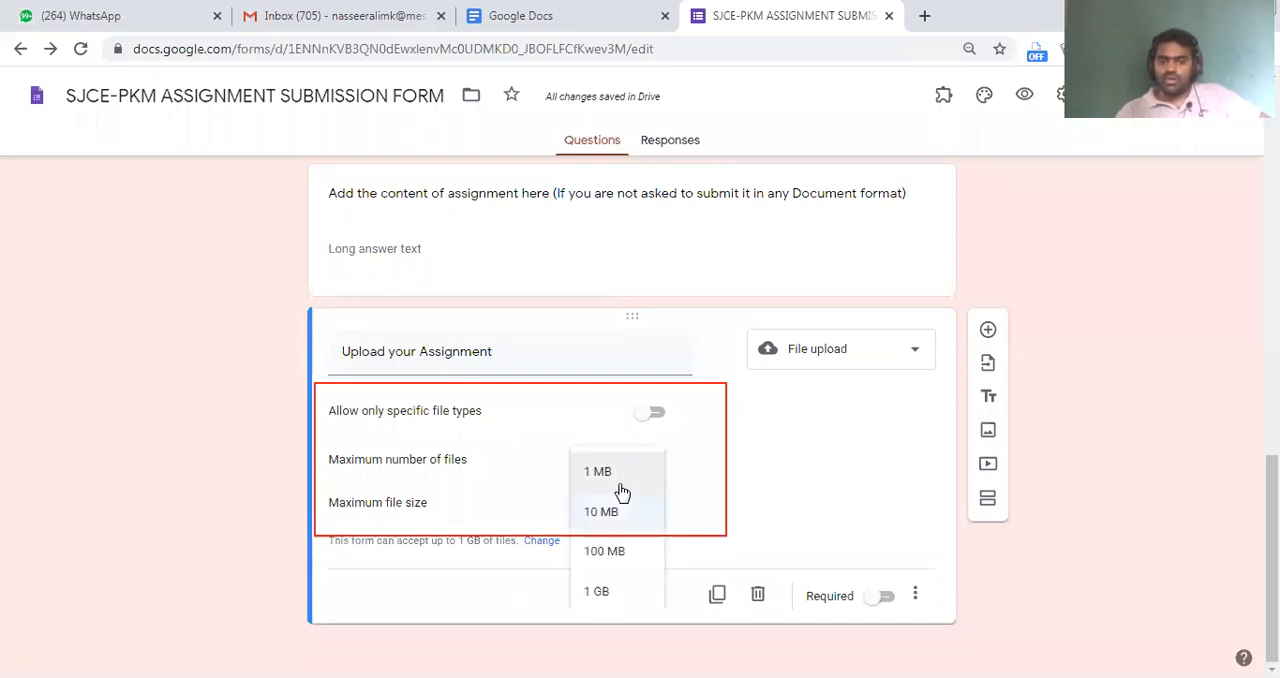
left_click(621, 491)
left_click(650, 510)
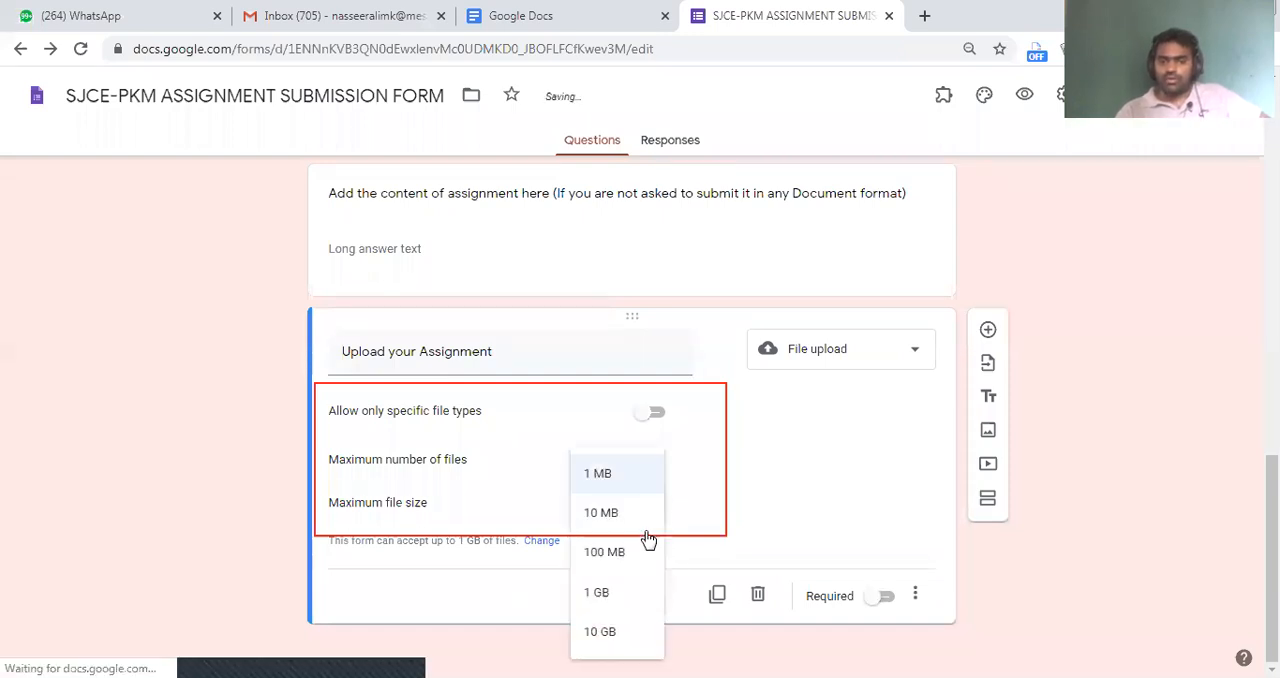
left_click(629, 517)
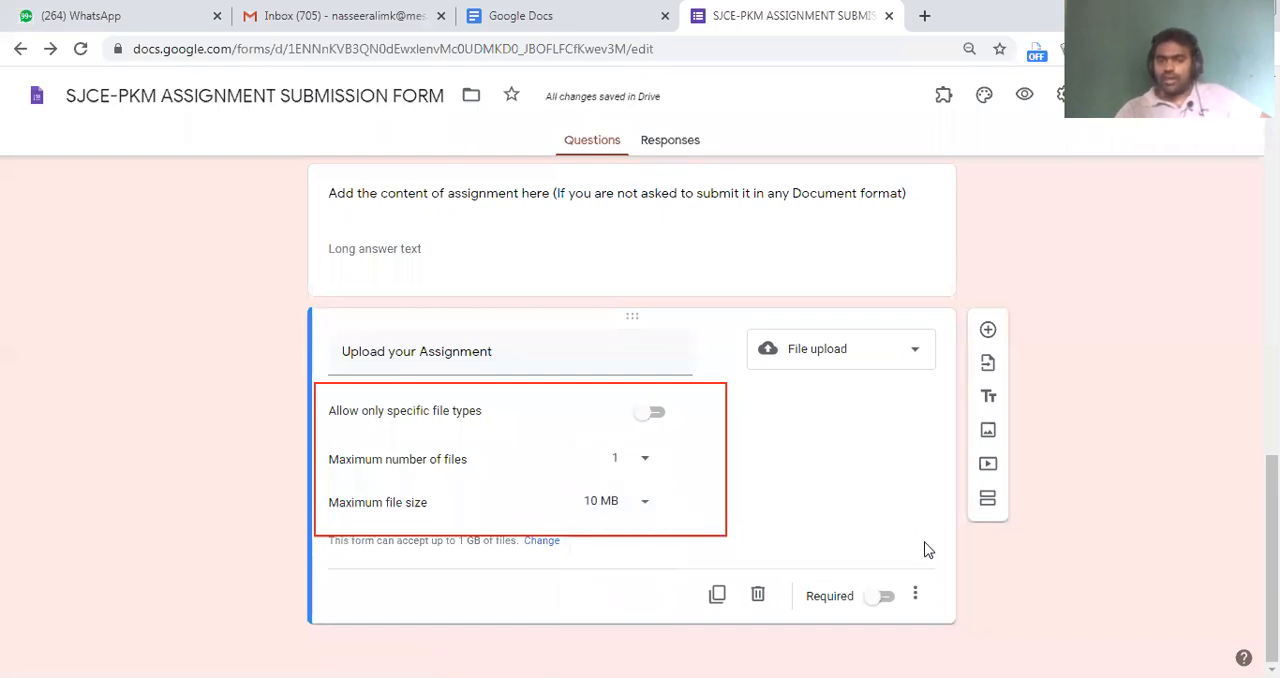
Try making the "Upload your Assignment" question required, and set it back to optional
left_click(888, 598)
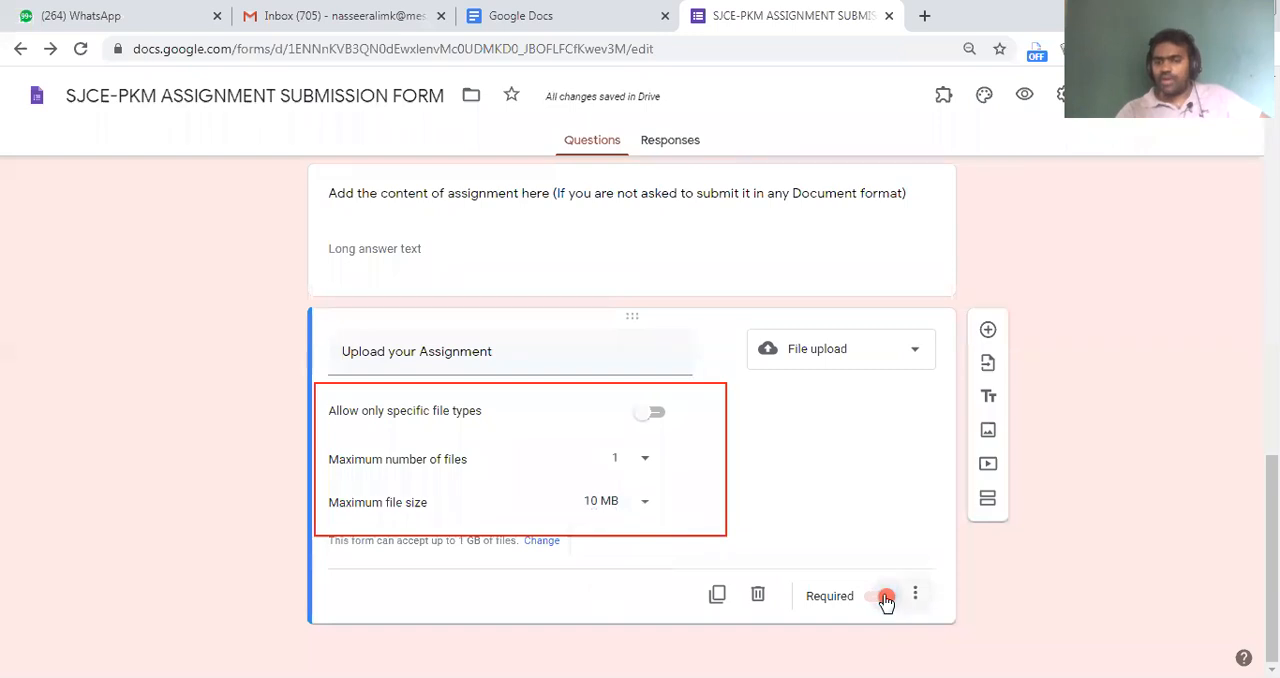
left_click(888, 600)
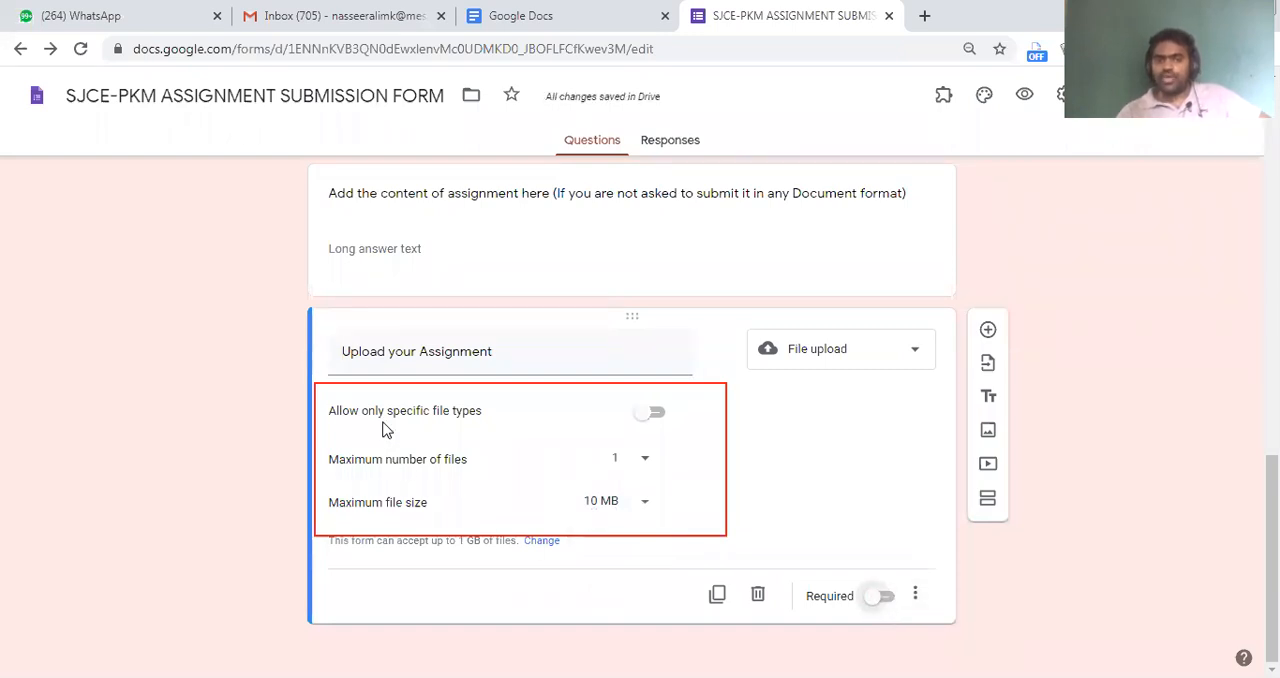
left_click(487, 246)
scroll(491, 422, "up", 4)
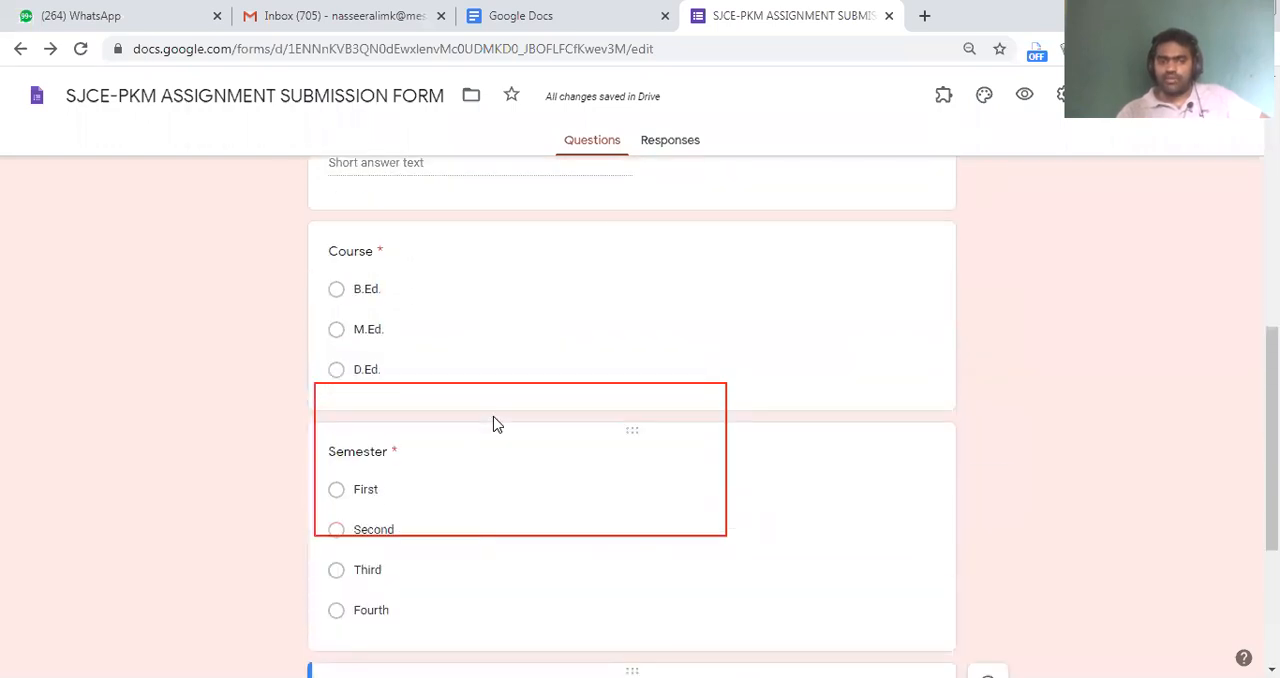
scroll(491, 422, "down", 4)
left_click(773, 366)
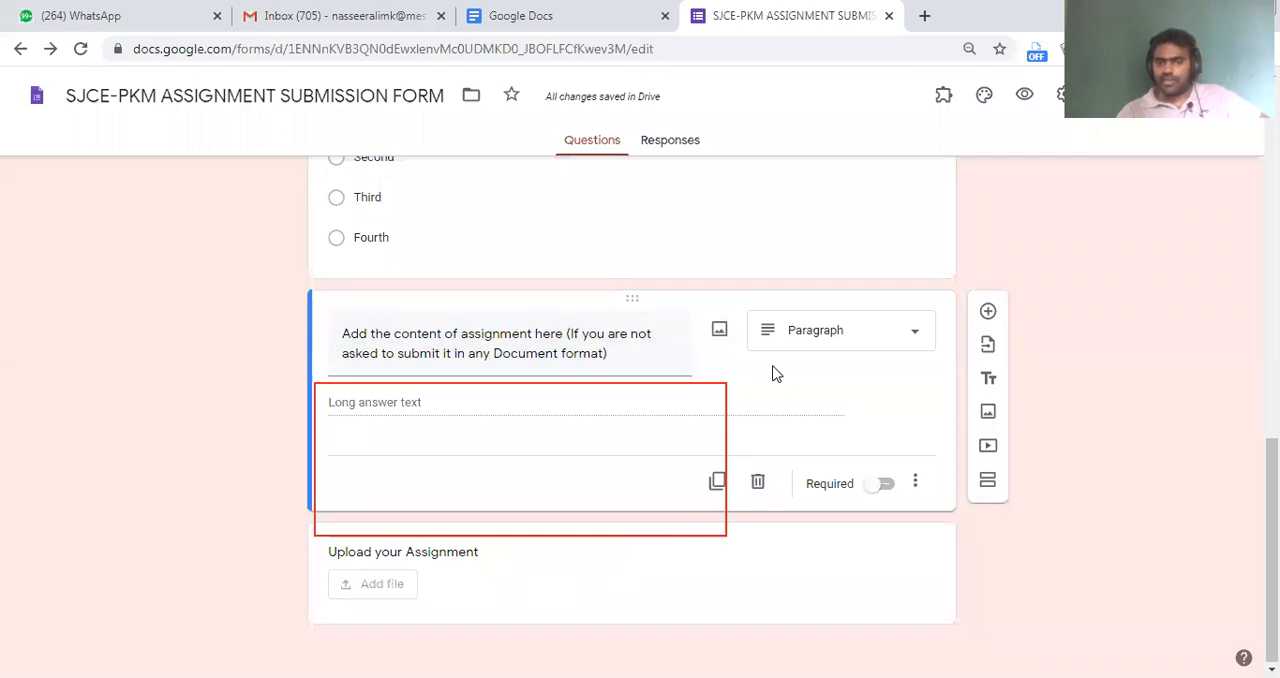
left_click(543, 597)
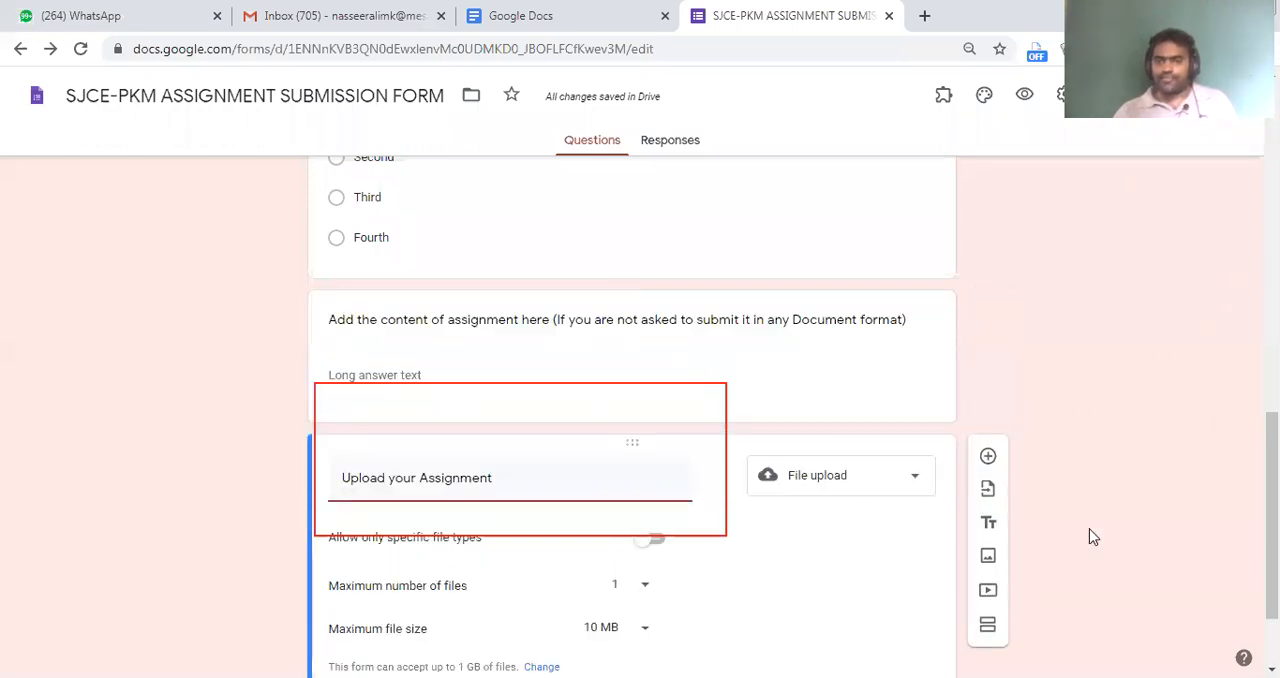
Open a preview of the form as respondents see it
scroll(1089, 534, "up", 15)
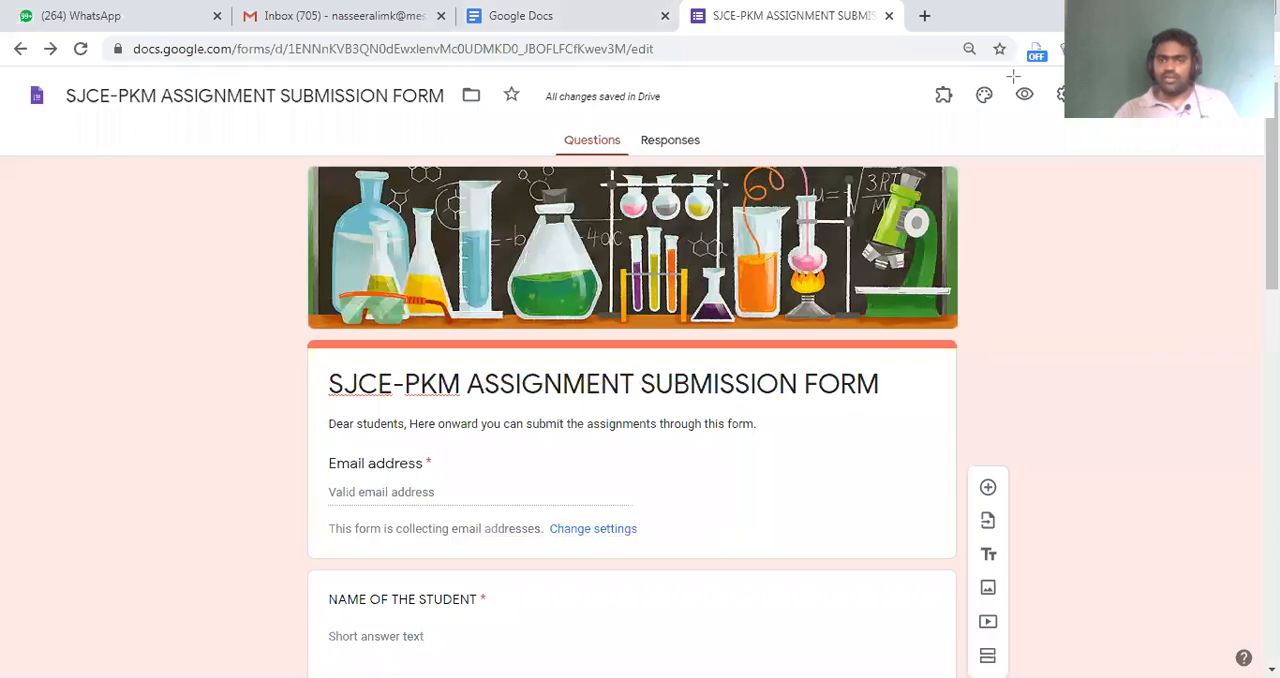
left_click_drag(1031, 102, 1050, 121)
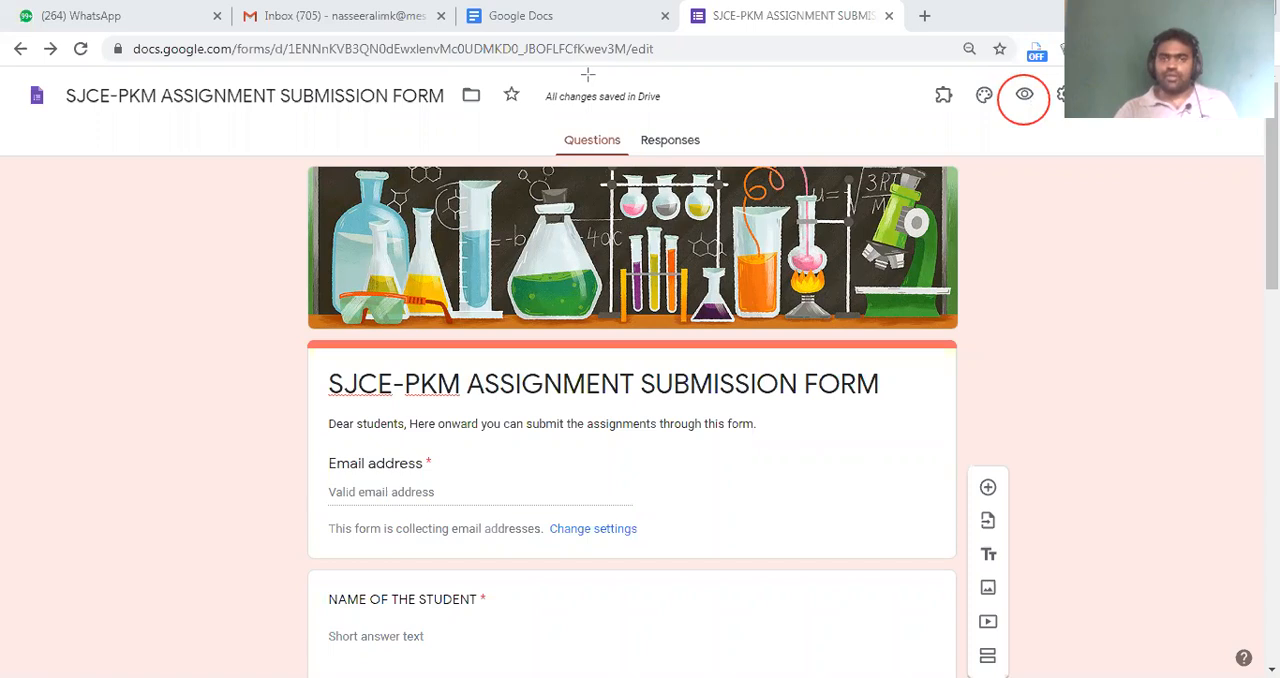
left_click(1024, 95)
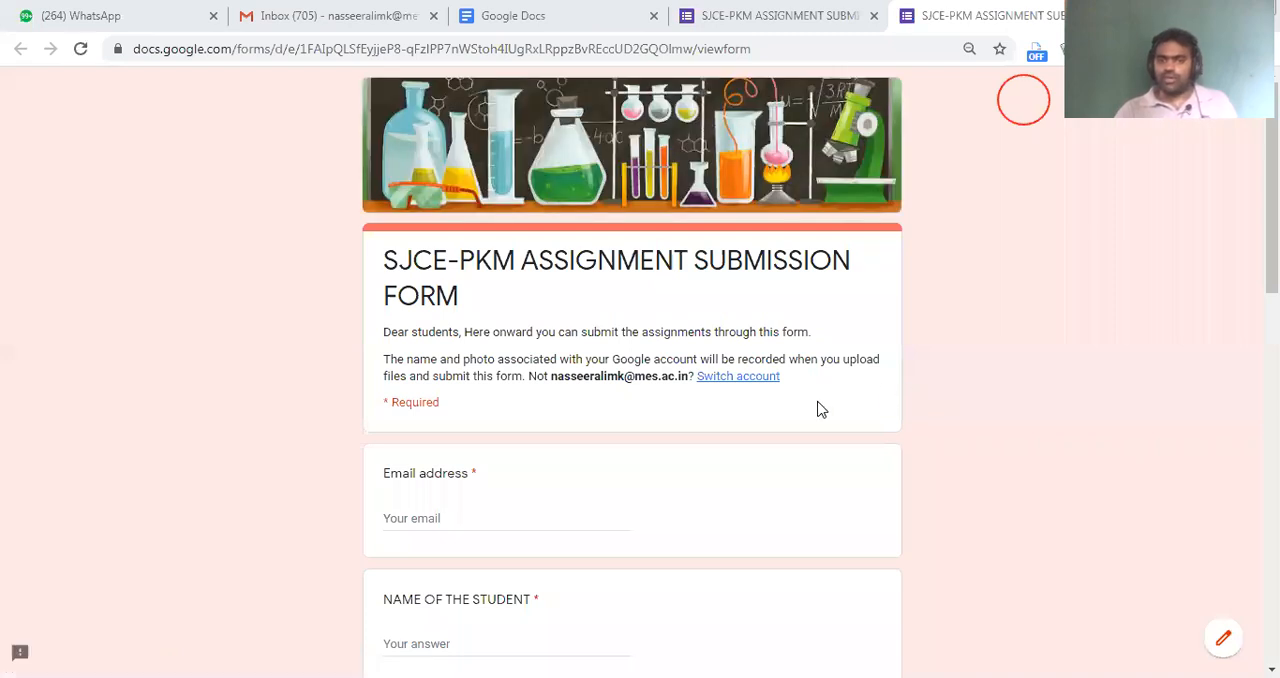
Fill in the email address and the student's name in the preview from the saved autofill entry
mouse_move(1271, 150)
left_mouse_down()
mouse_move(1271, 515)
mouse_move(1271, 150)
left_mouse_up()
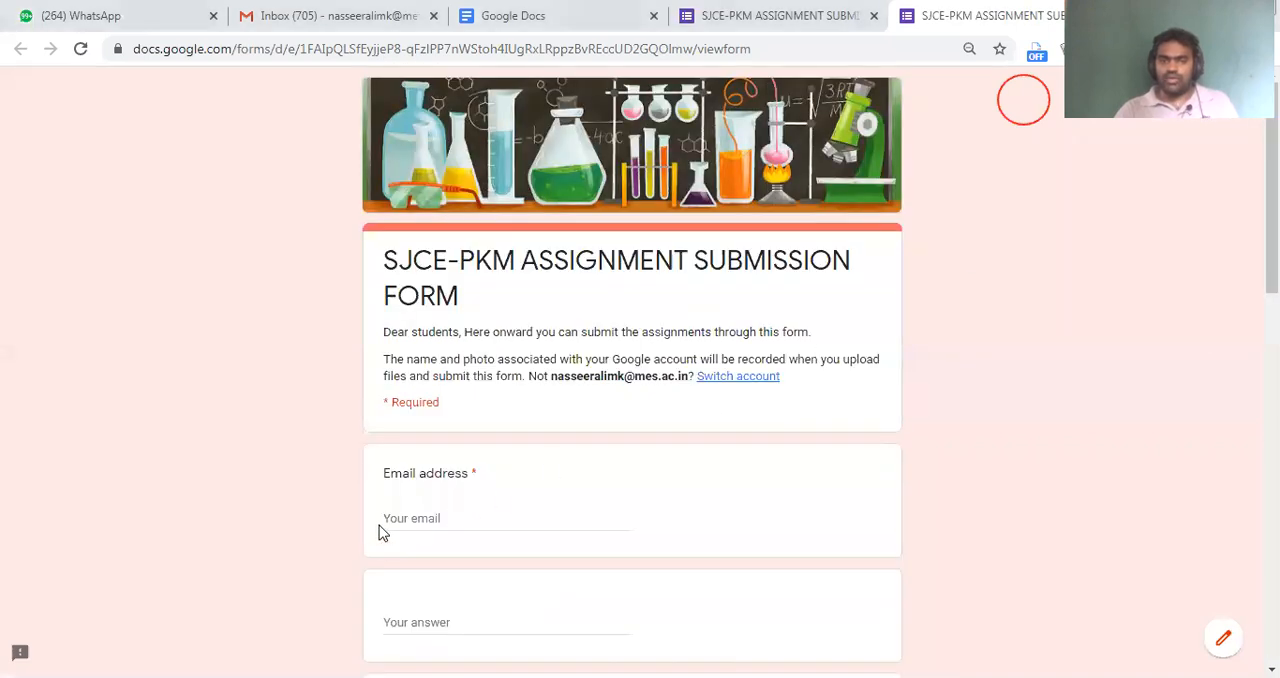
left_click(409, 521)
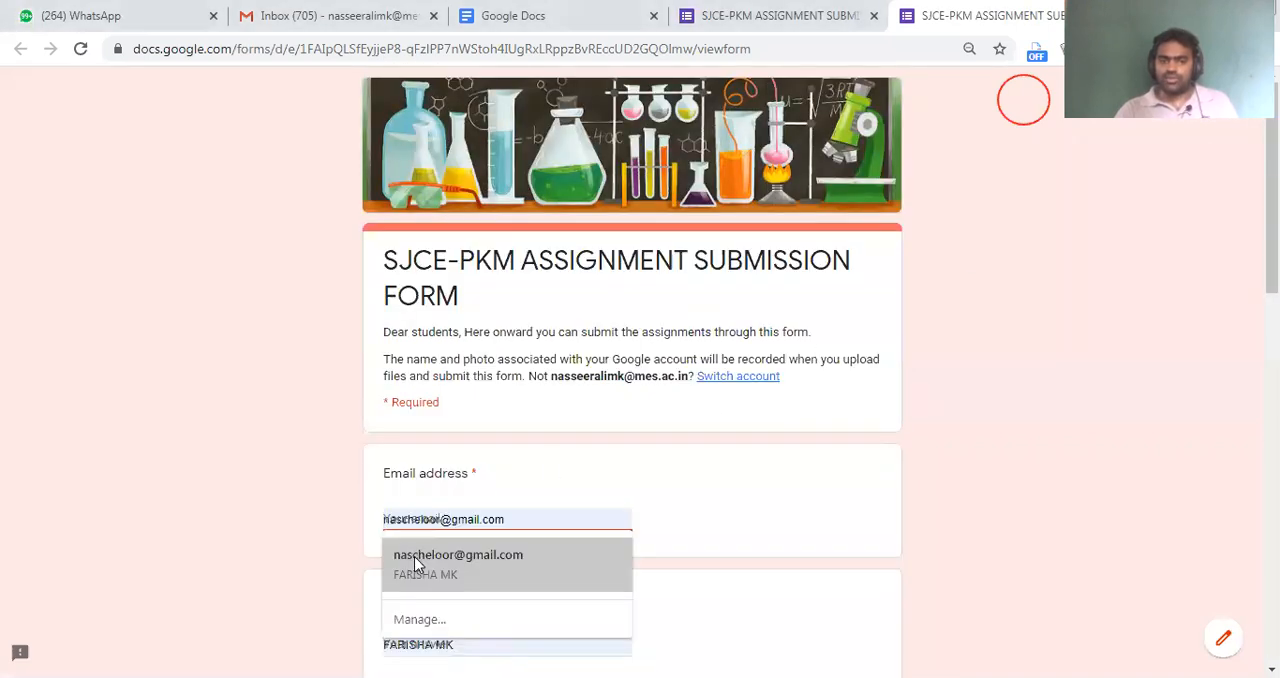
scroll(467, 229, "down", 5)
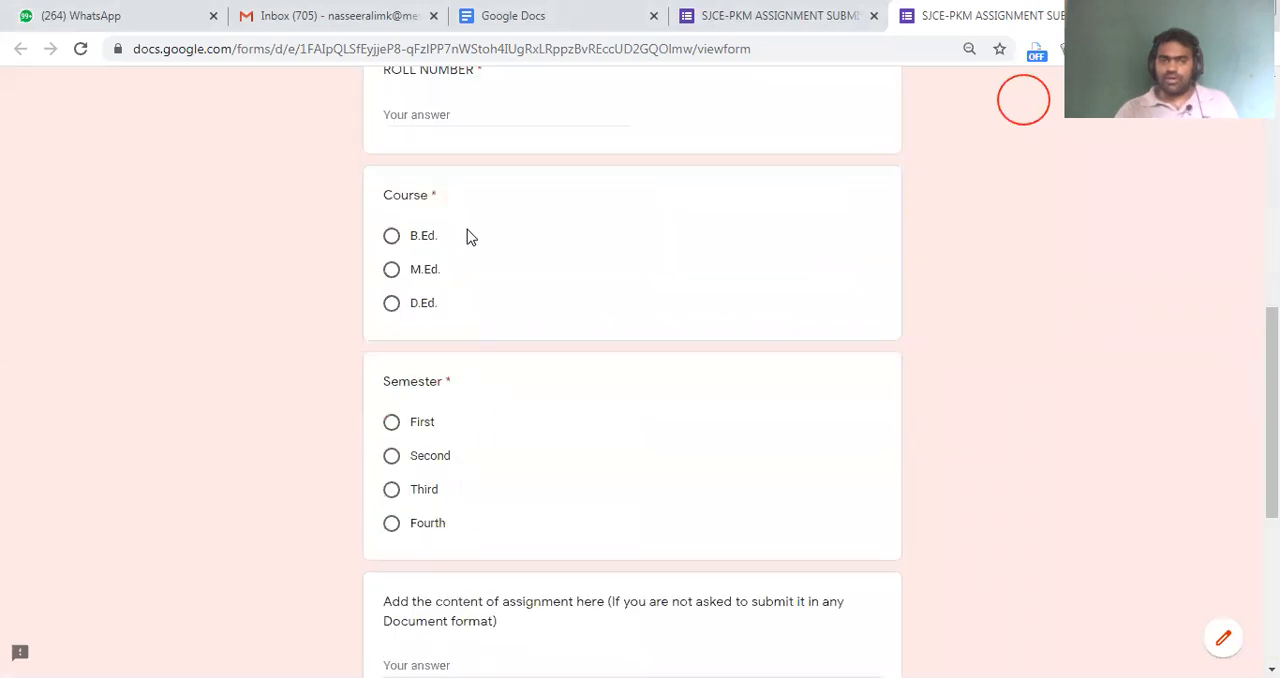
Enter the student's roll number in the previewed form
scroll(467, 229, "up", 3)
left_click(455, 301)
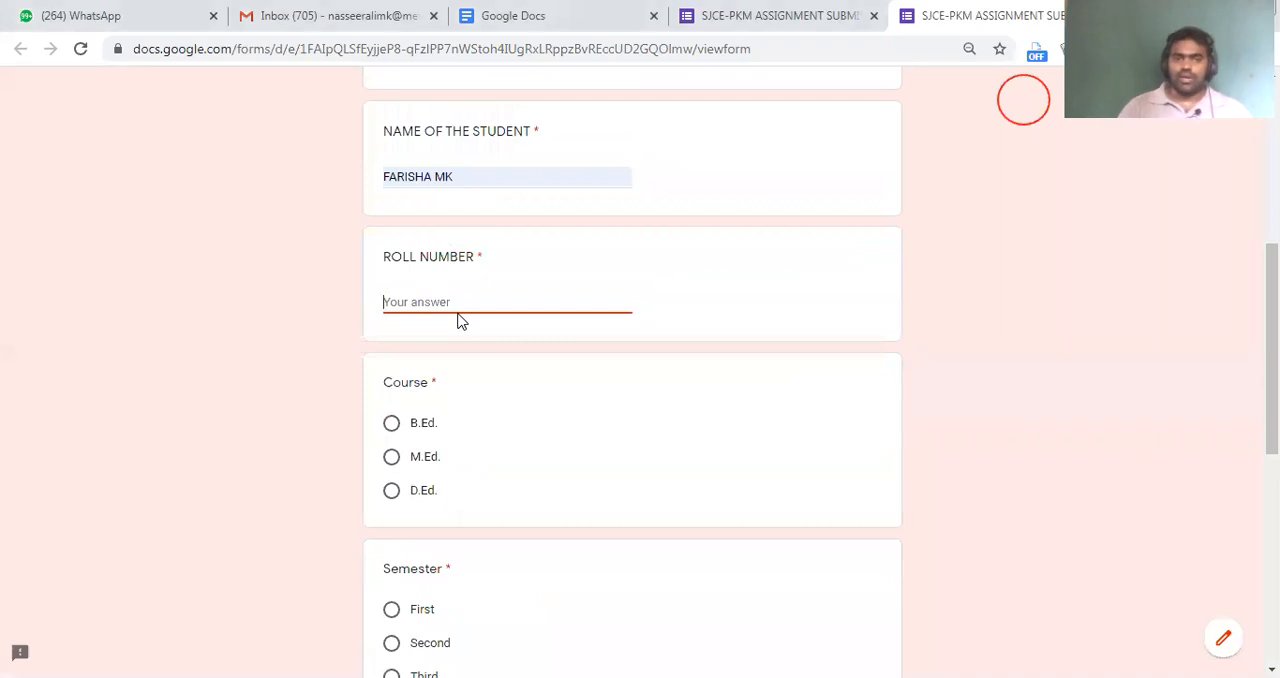
type("BED12")
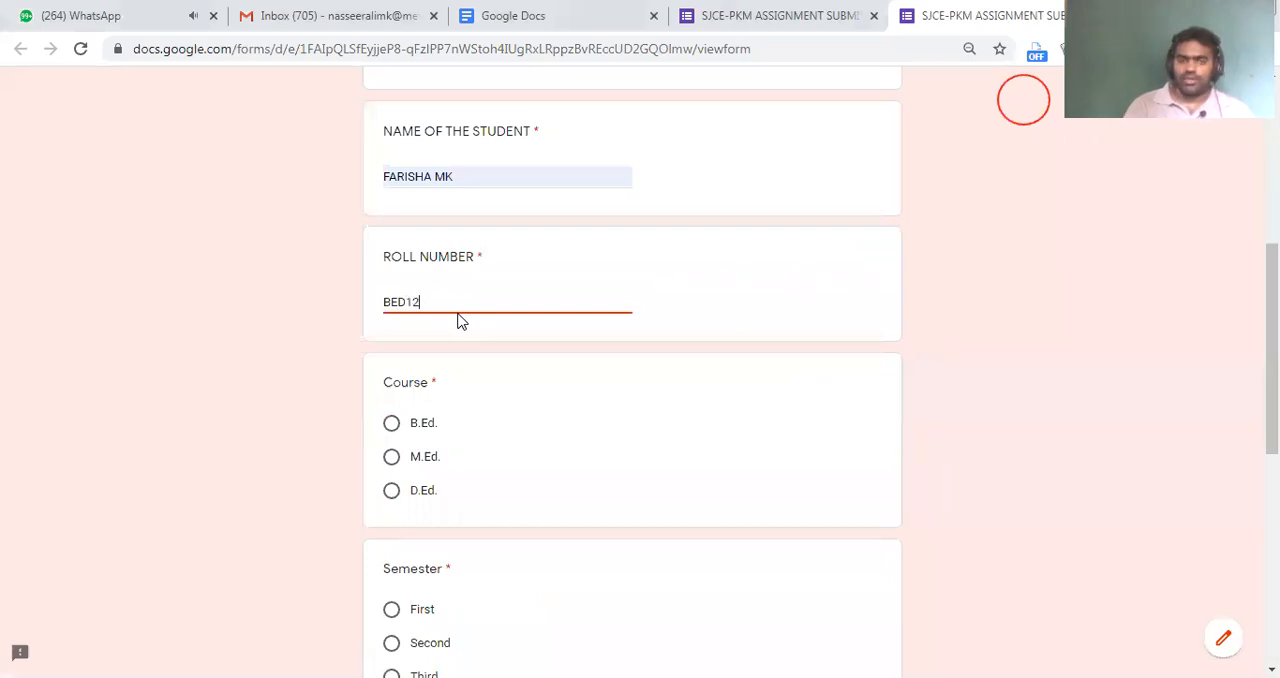
type("3")
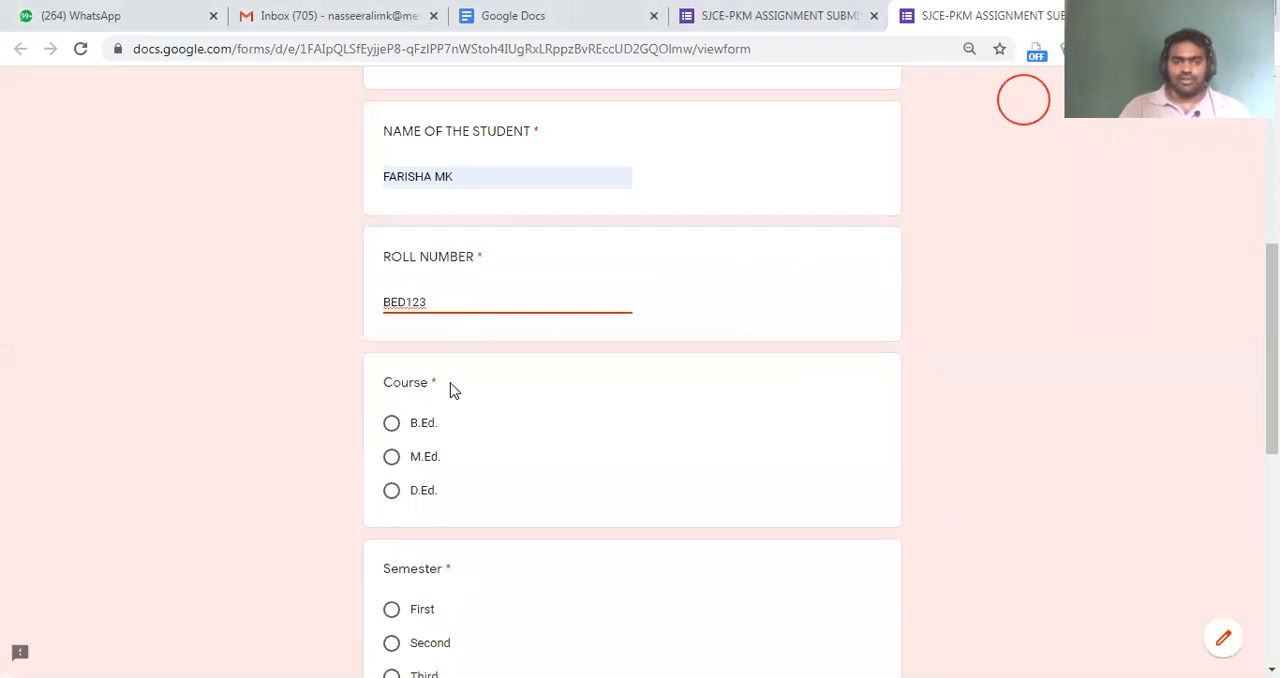
Choose D.Ed. as the course and First as the semester in the previewed form
scroll(466, 440, "down", 2)
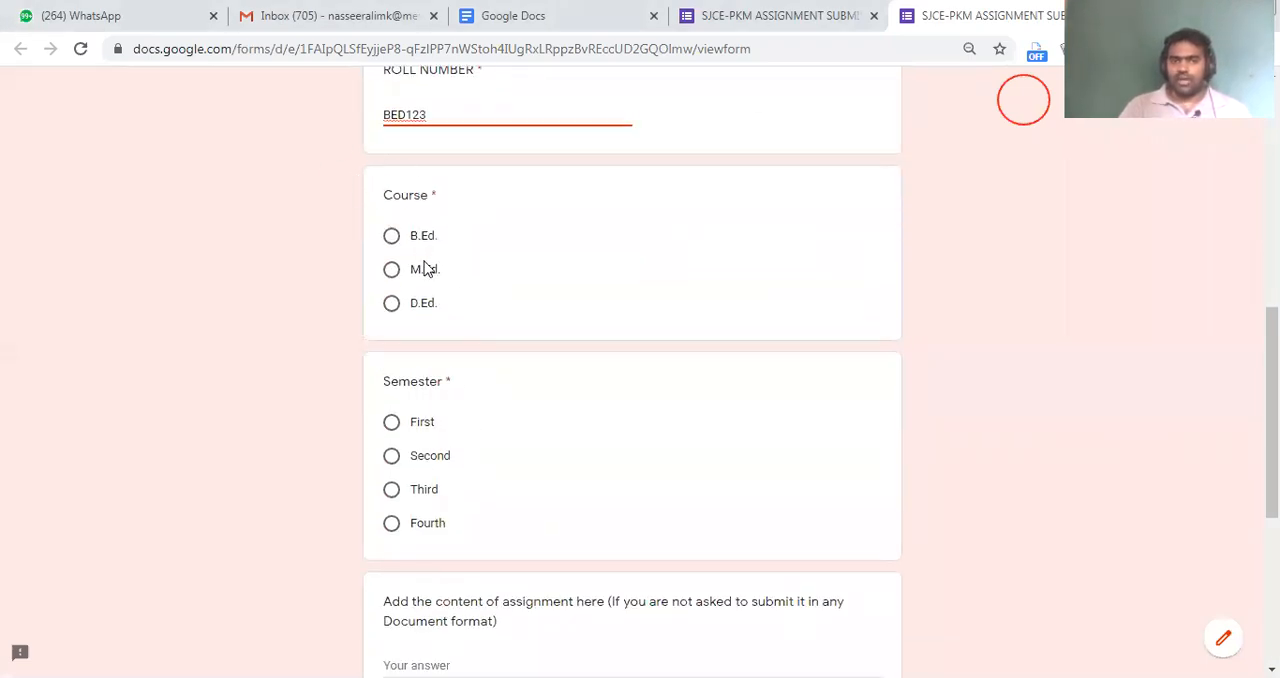
left_click(423, 302)
scroll(490, 355, "down", 3)
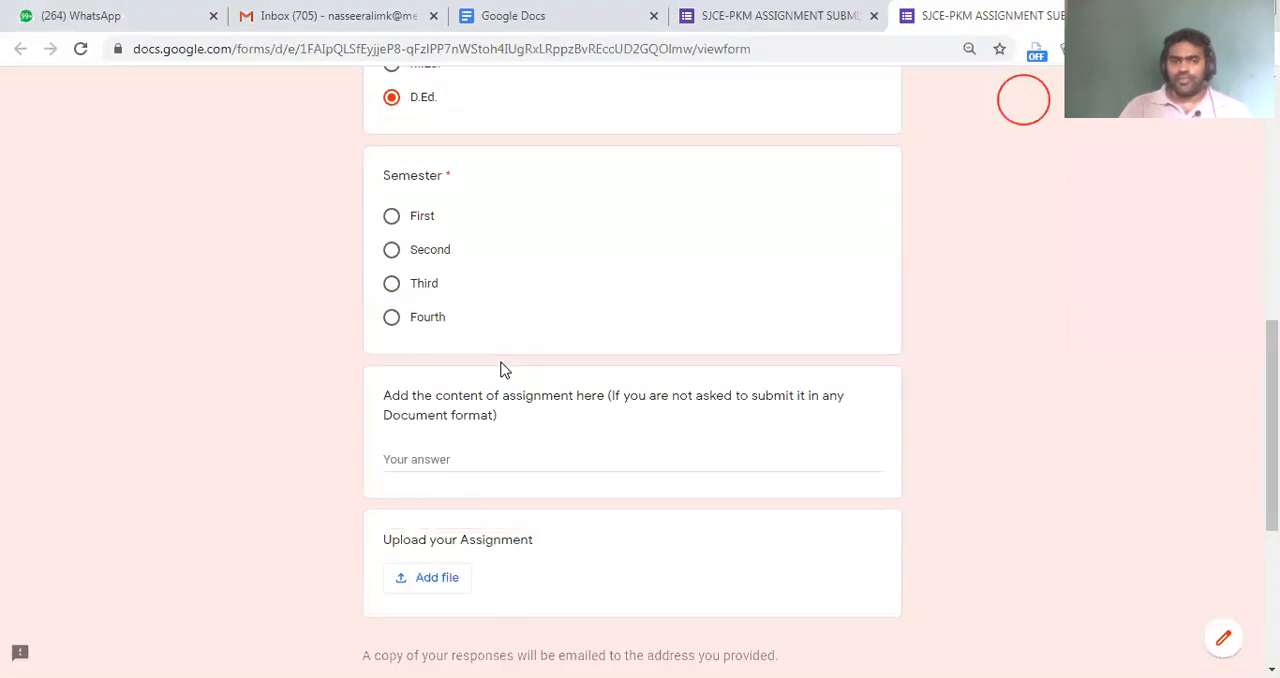
scroll(469, 305, "up", 1)
left_click(405, 240)
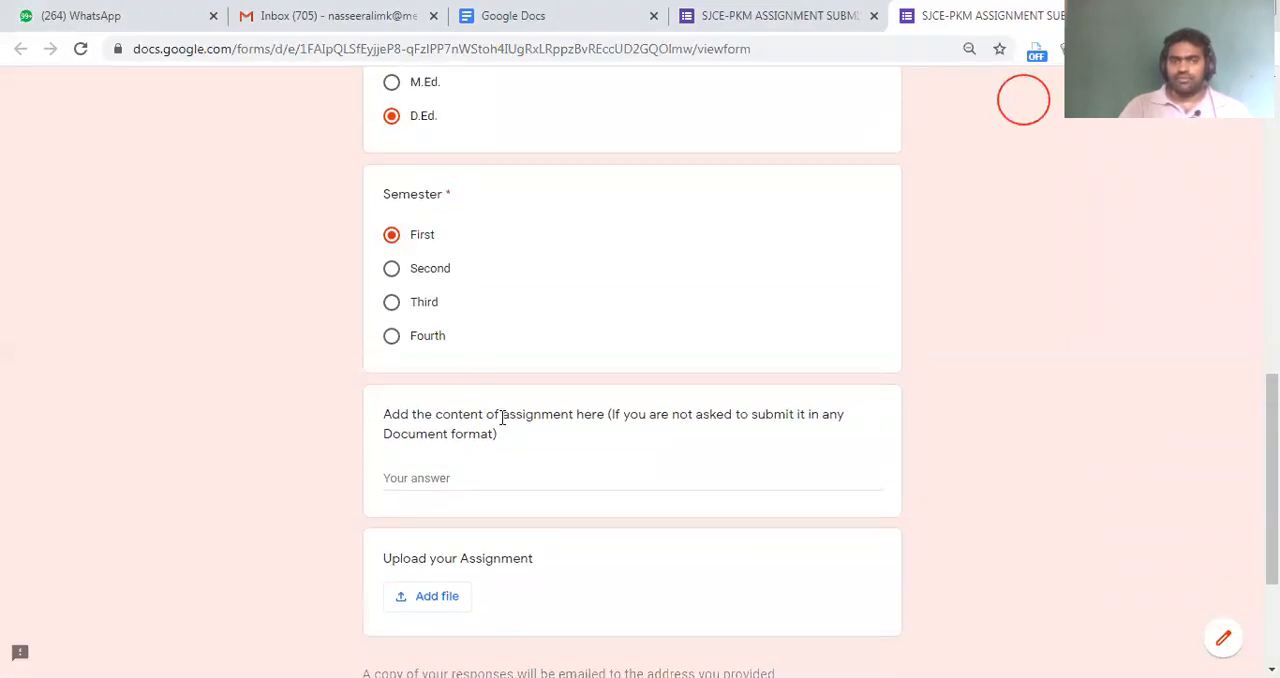
scroll(520, 443, "down", 2)
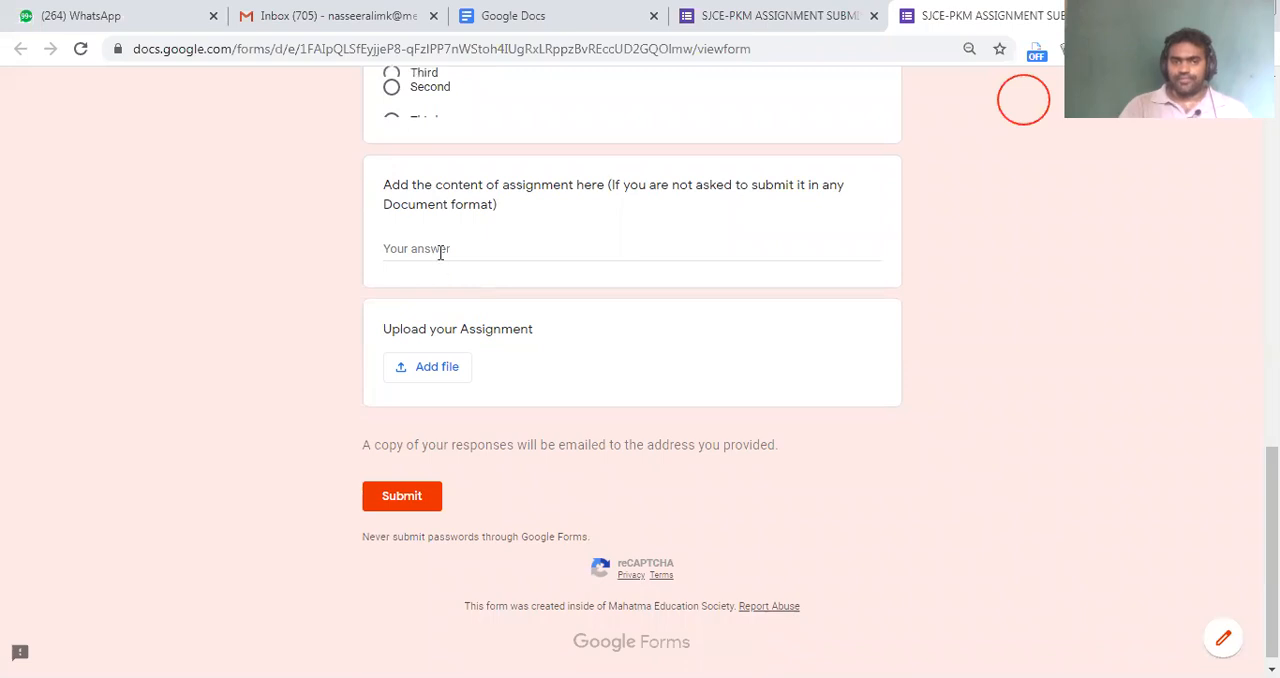
Answer the assignment content question in the previewed form with "My content of assignment is added here"
left_click(440, 253)
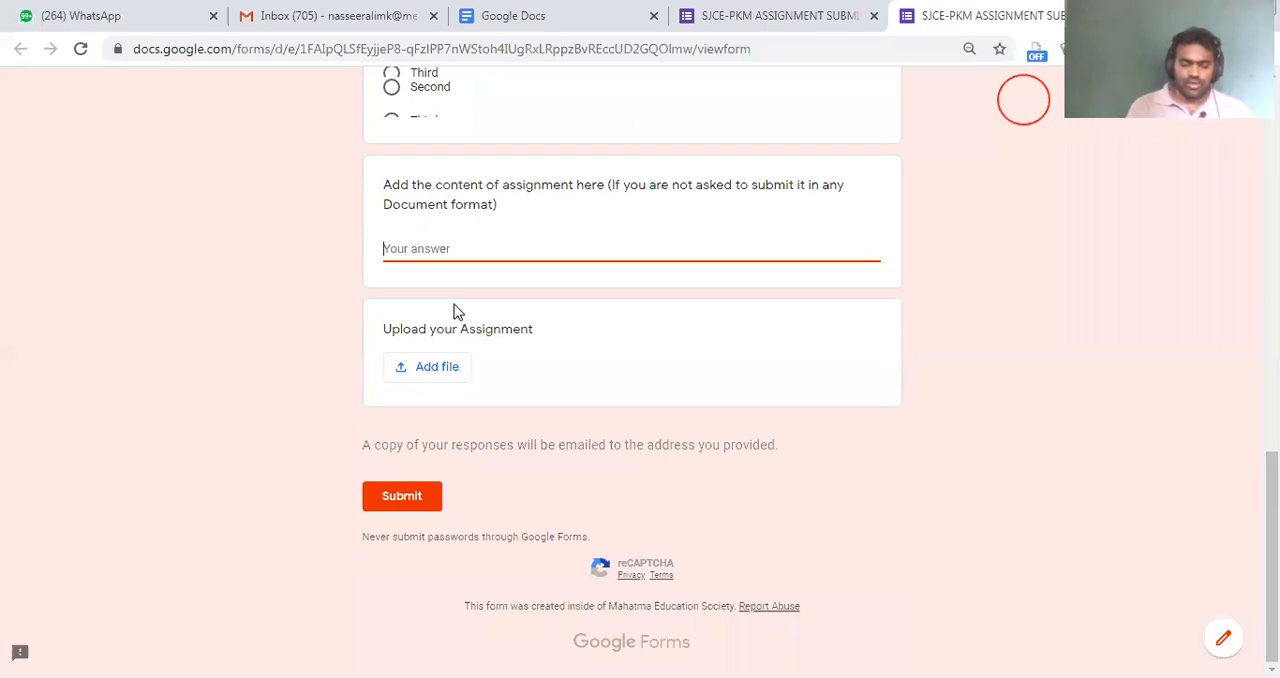
type("My content of")
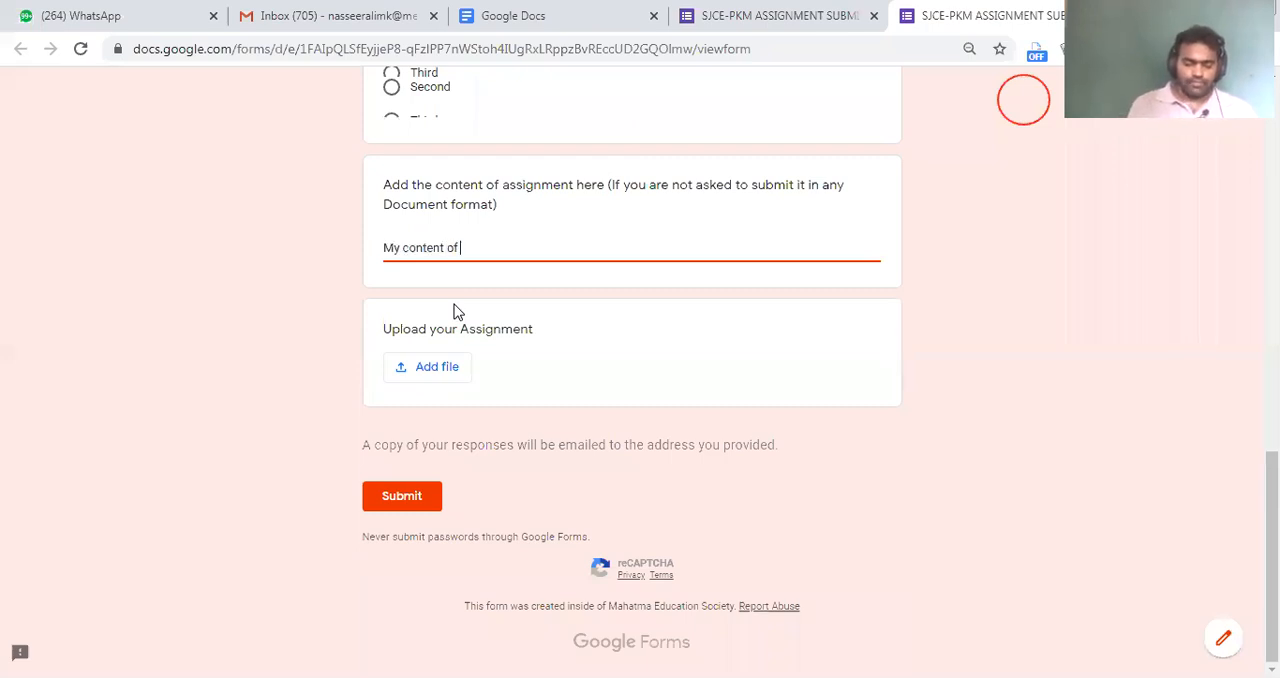
type(" assignment w")
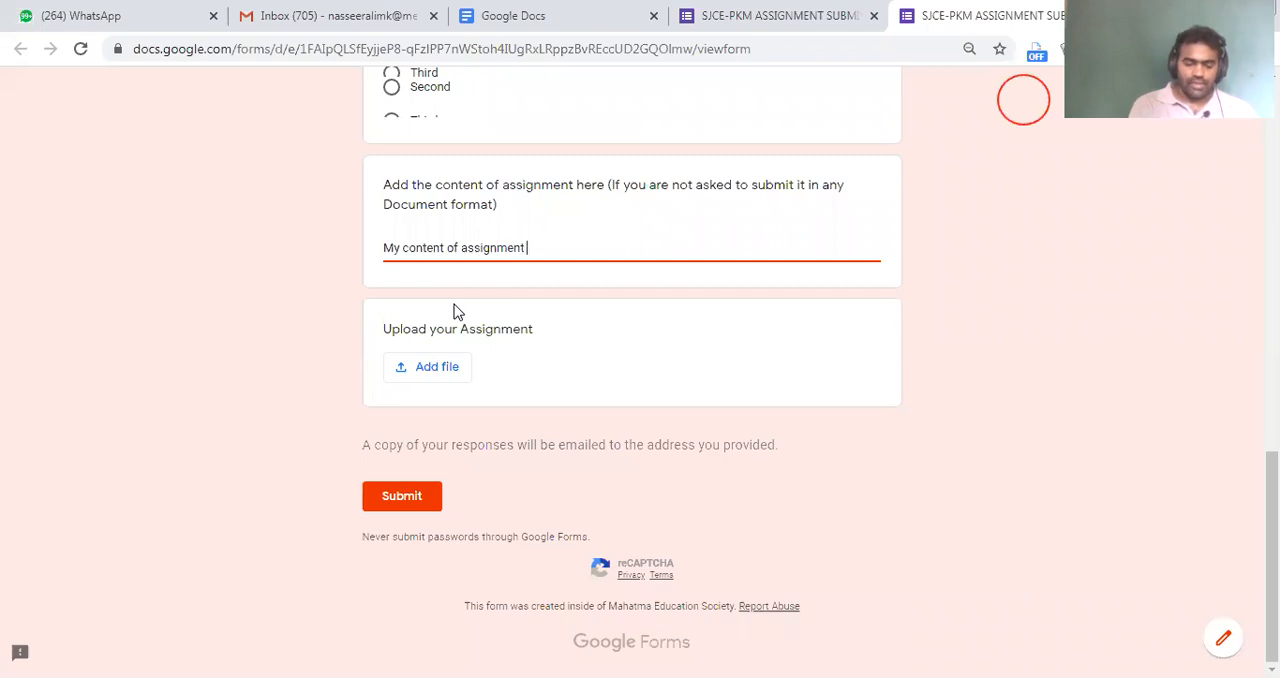
key("BackSpace")
type("is added here")
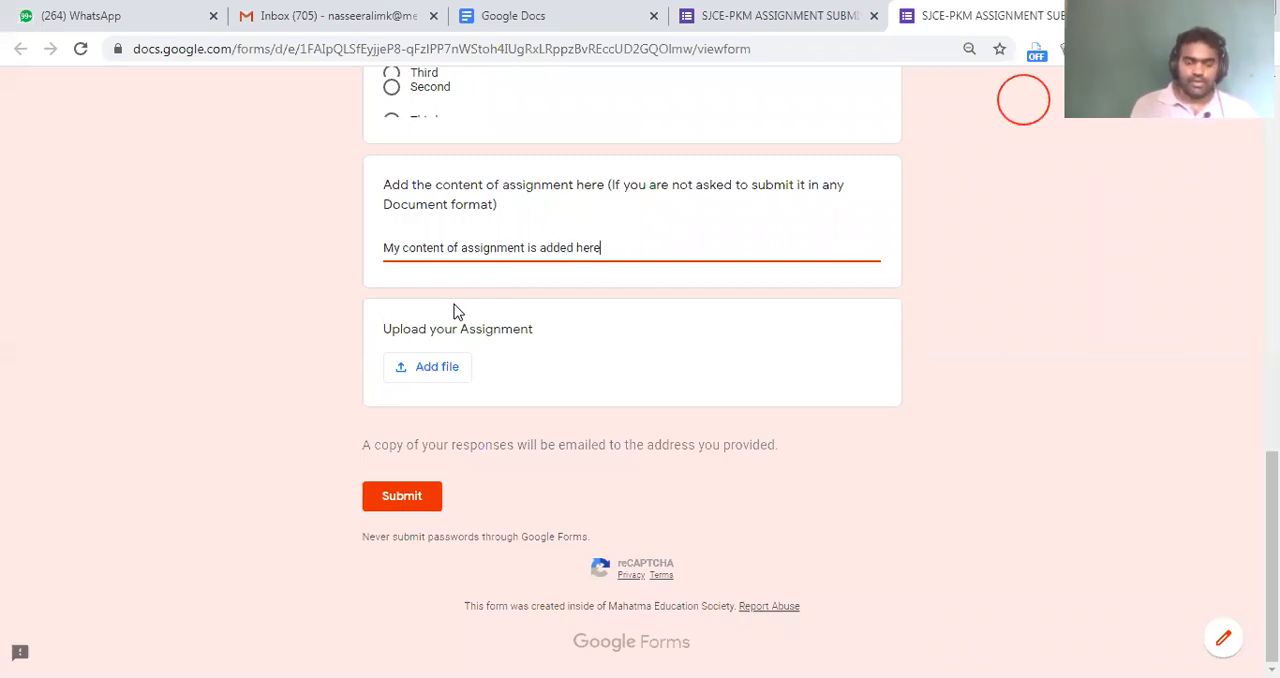
Copy the assignment content answer and paste it repeatedly over several paragraphs to make a long text
key("ctrl+a")
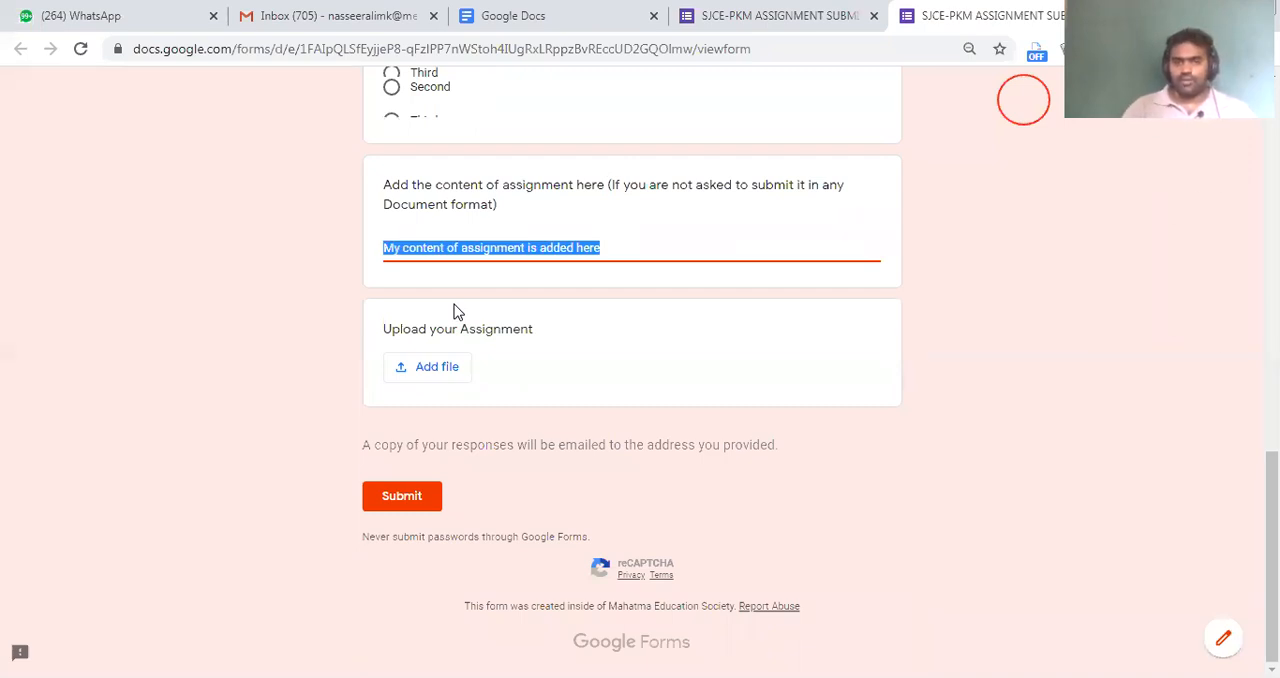
key("ctrl+v")
key("ctrl+v")
key("ctrl+v")
key("ctrl+v")
key("ctrl+v")
key("ctrl+v")
key("ctrl+v")
key("ctrl+v")
key("ctrl+v")
key("ctrl+v")
key("ctrl+v")
key("ctrl+v")
key("ctrl+v")
key("ctrl+v")
key("ctrl+v")
key("ctrl+v")
key("ctrl+v")
key("ctrl+v")
key("ctrl+v")
key("ctrl+v")
key("Return")
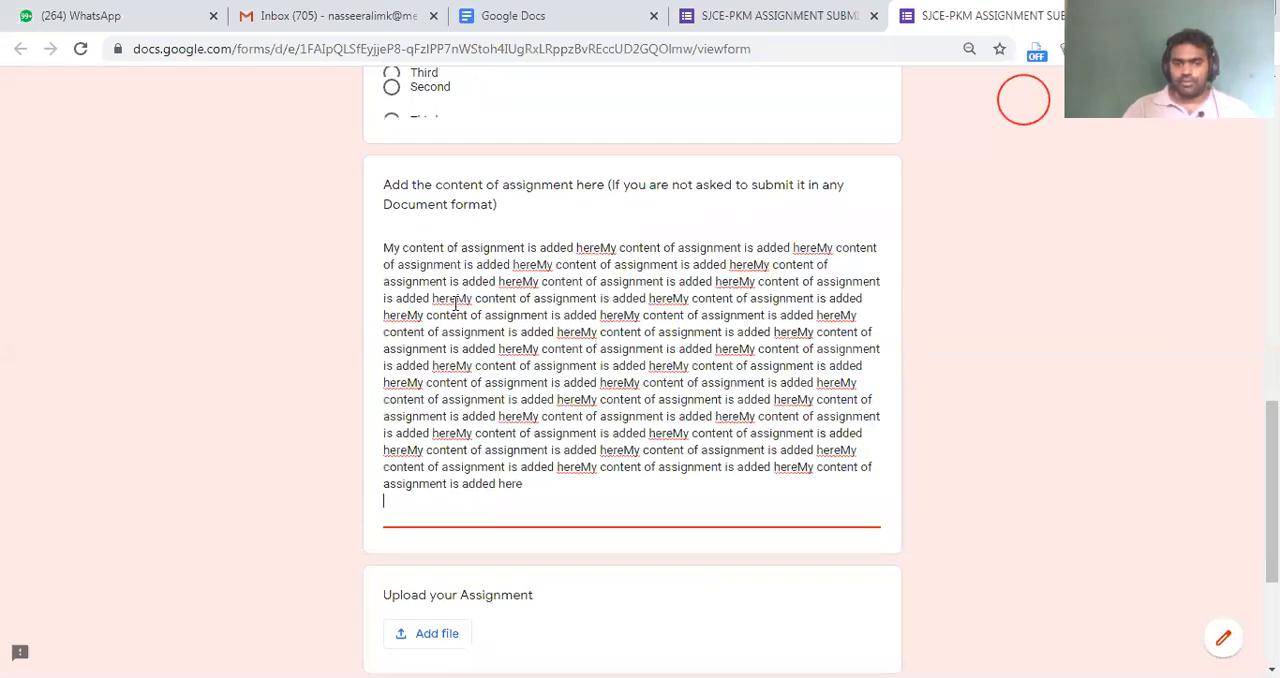
key("ctrl+v")
key("ctrl+v")
key("ctrl+v")
key("ctrl+v")
key("ctrl+v")
key("ctrl+v")
key("ctrl+v")
key("ctrl+v")
key("ctrl+v")
key("ctrl+v")
key("ctrl+v")
key("ctrl+v")
key("ctrl+v")
key("ctrl+v")
key("ctrl+v")
key("ctrl+v")
key("ctrl+v")
key("ctrl+v")
key("ctrl+v")
key("ctrl+v")
key("Return")
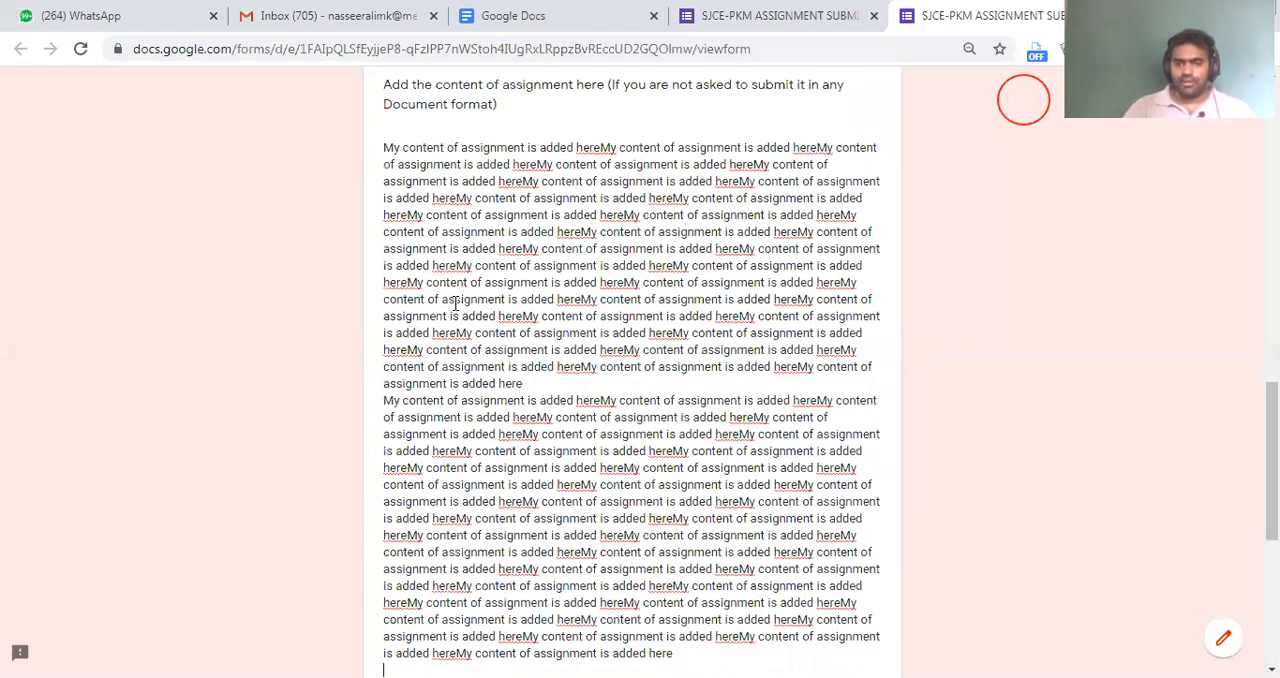
key("ctrl+v")
key("ctrl+v")
key("ctrl+v")
key("ctrl+v")
key("ctrl+v")
key("ctrl+v")
key("ctrl+v")
key("ctrl+v")
key("ctrl+v")
key("ctrl+v")
key("ctrl+v")
key("ctrl+v")
key("ctrl+v")
key("ctrl+v")
key("ctrl+v")
key("ctrl+v")
key("ctrl+v")
key("ctrl+v")
key("ctrl+v")
key("ctrl+v")
key("Return")
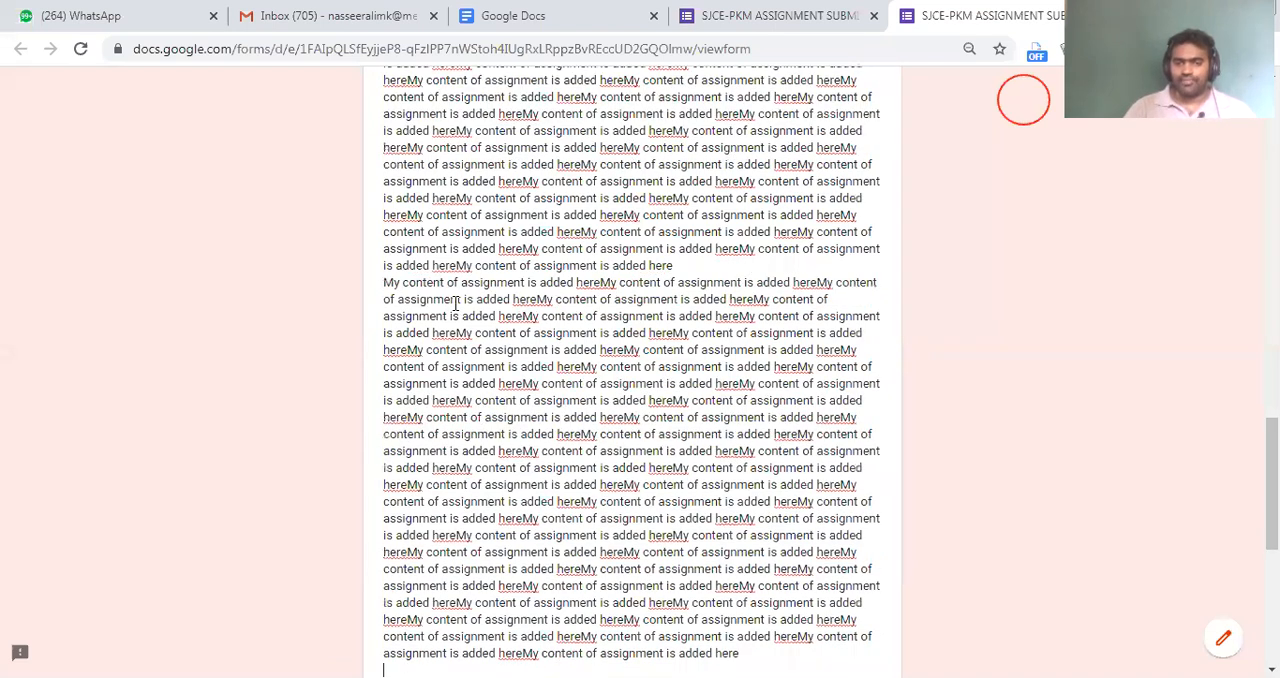
key("ctrl+v")
key("ctrl+v")
key("ctrl+v")
key("ctrl+v")
key("ctrl+v")
key("ctrl+v")
key("ctrl+v")
key("ctrl+v")
key("ctrl+v")
key("ctrl+v")
key("ctrl+v")
key("ctrl+v")
key("ctrl+v")
key("ctrl+v")
key("ctrl+v")
key("ctrl+v")
key("ctrl+v")
key("ctrl+v")
key("ctrl+v")
key("ctrl+v")
key("Return")
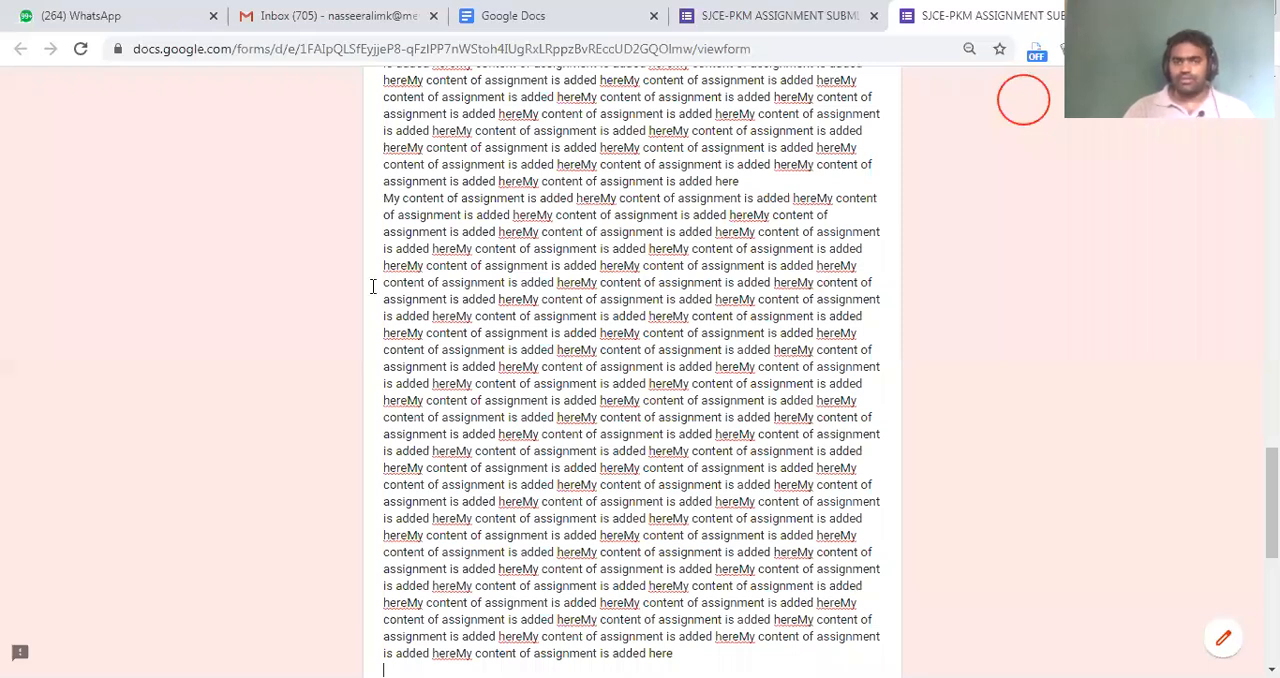
key("ctrl+v")
key("ctrl+v")
key("ctrl+v")
key("ctrl+v")
key("ctrl+v")
key("ctrl+v")
key("ctrl+v")
key("ctrl+v")
key("ctrl+v")
key("ctrl+v")
key("ctrl+v")
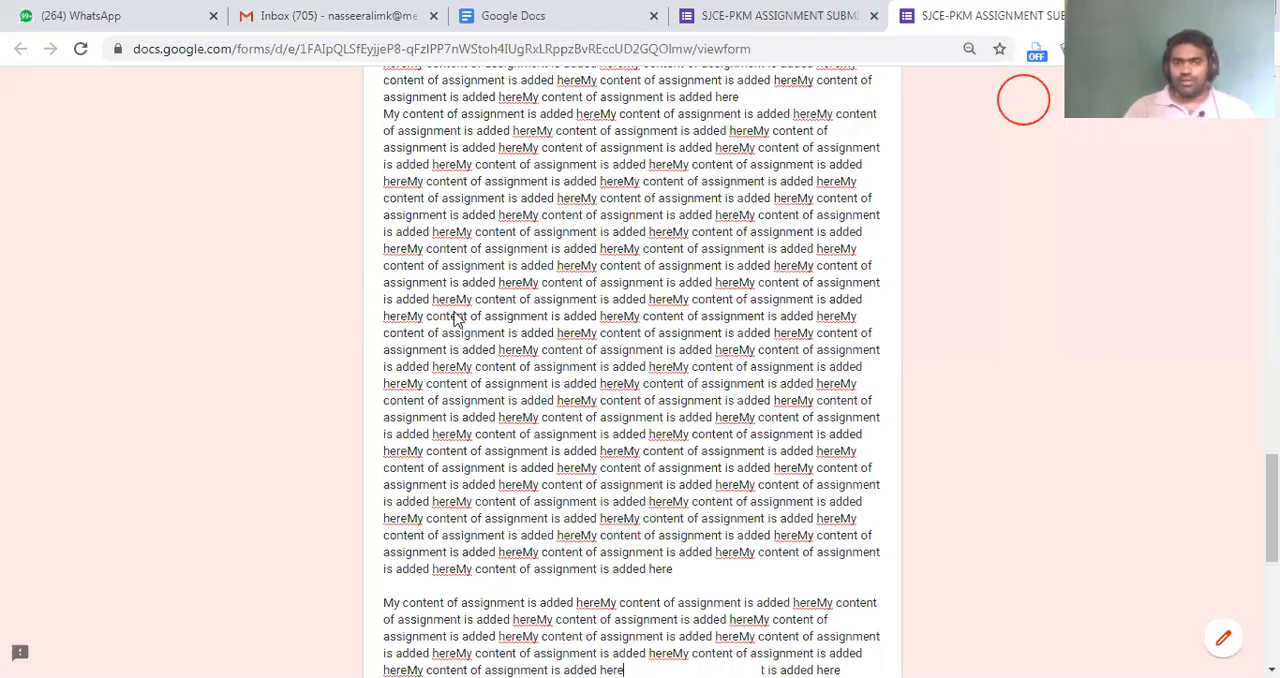
Open the file upload of the Upload your Assignment question and look at the files on the device without choosing one
scroll(455, 320, "down", 5)
left_click(449, 369)
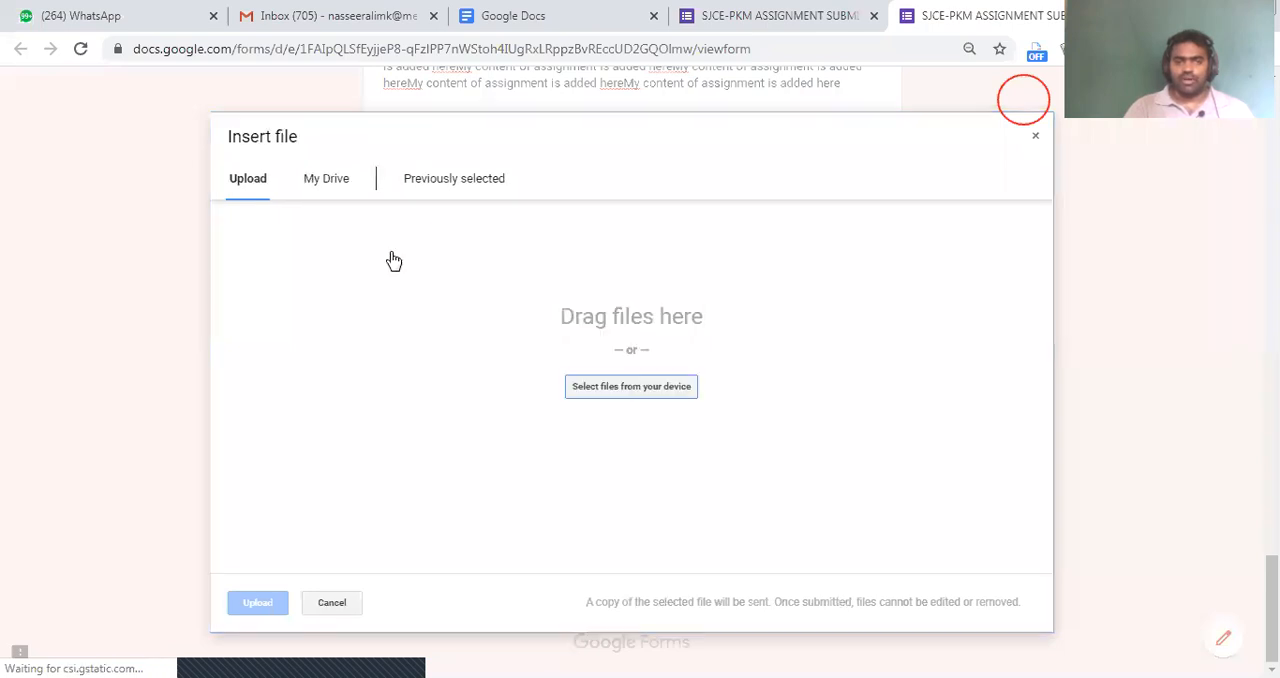
left_click(675, 392)
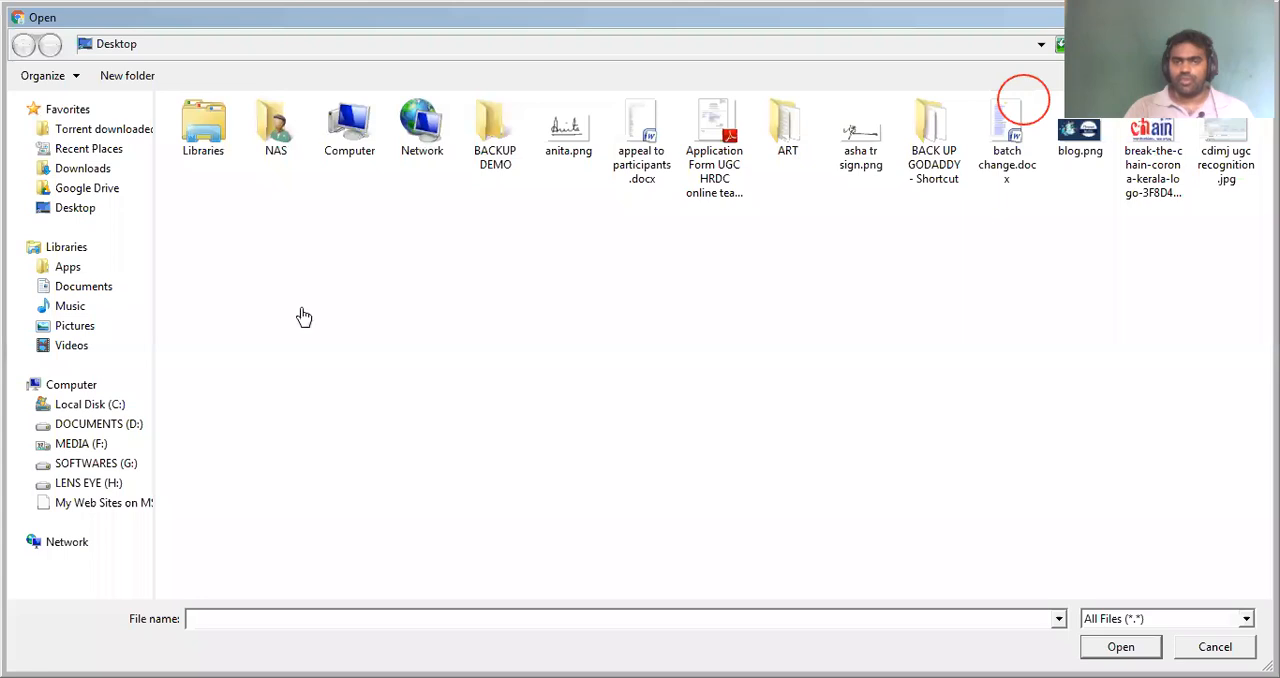
key("Escape")
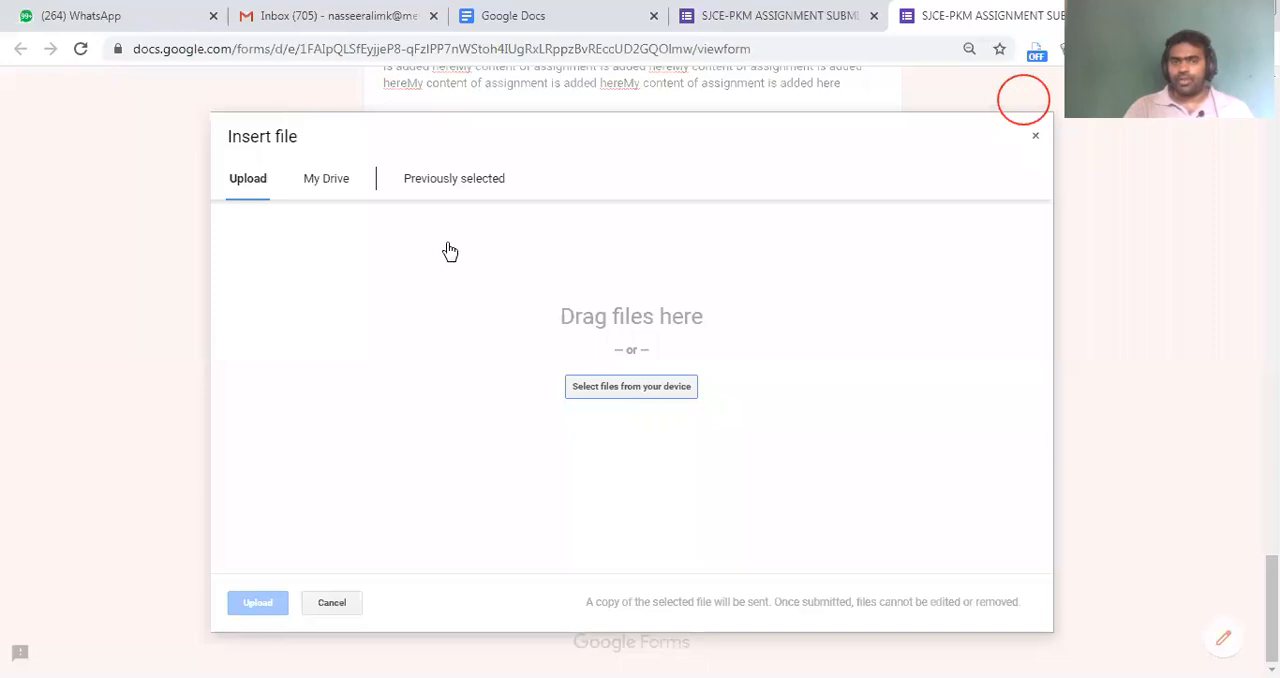
left_click_drag(430, 266, 908, 493)
left_click_drag(530, 367, 763, 407)
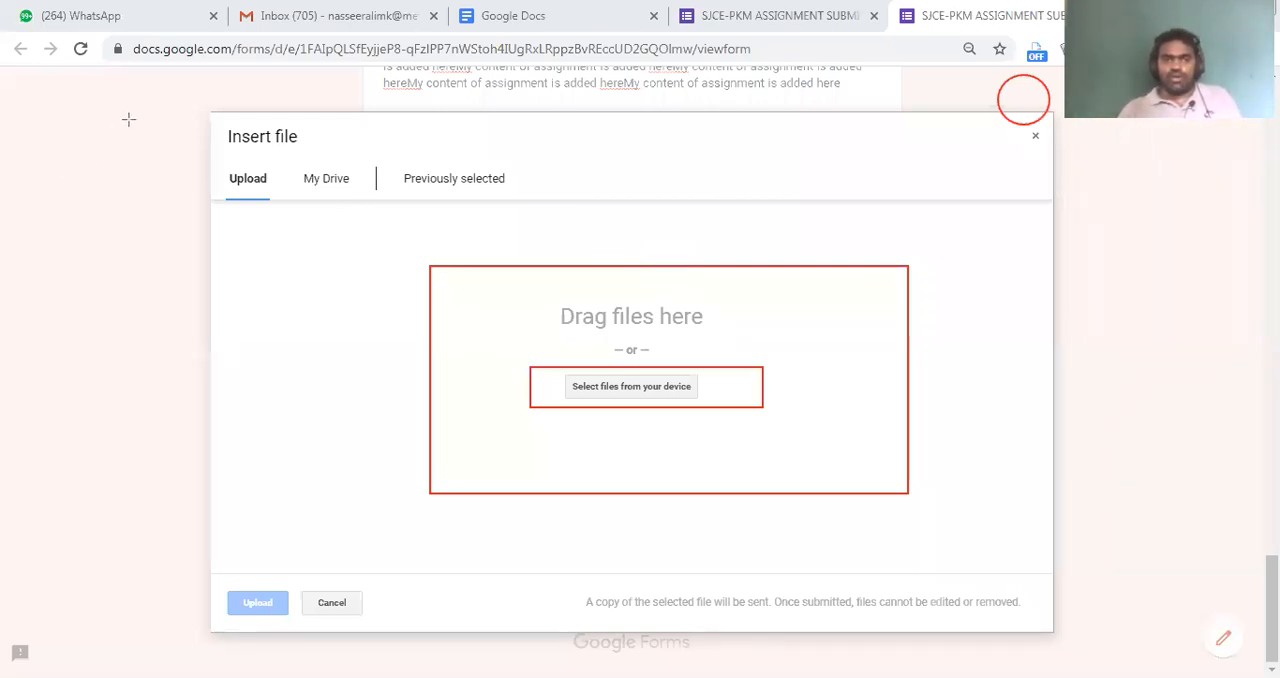
Attach images.jpg from My Drive as the assignment file and submit the response
left_click(322, 187)
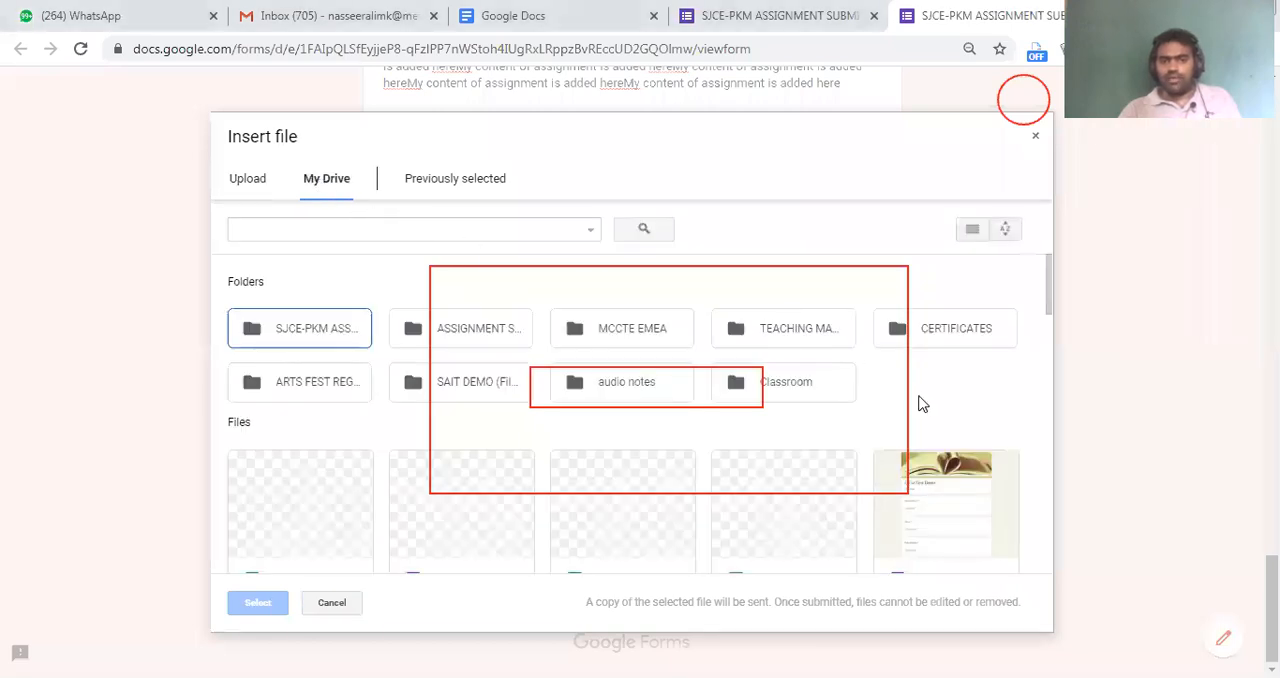
scroll(940, 407, "down", 2)
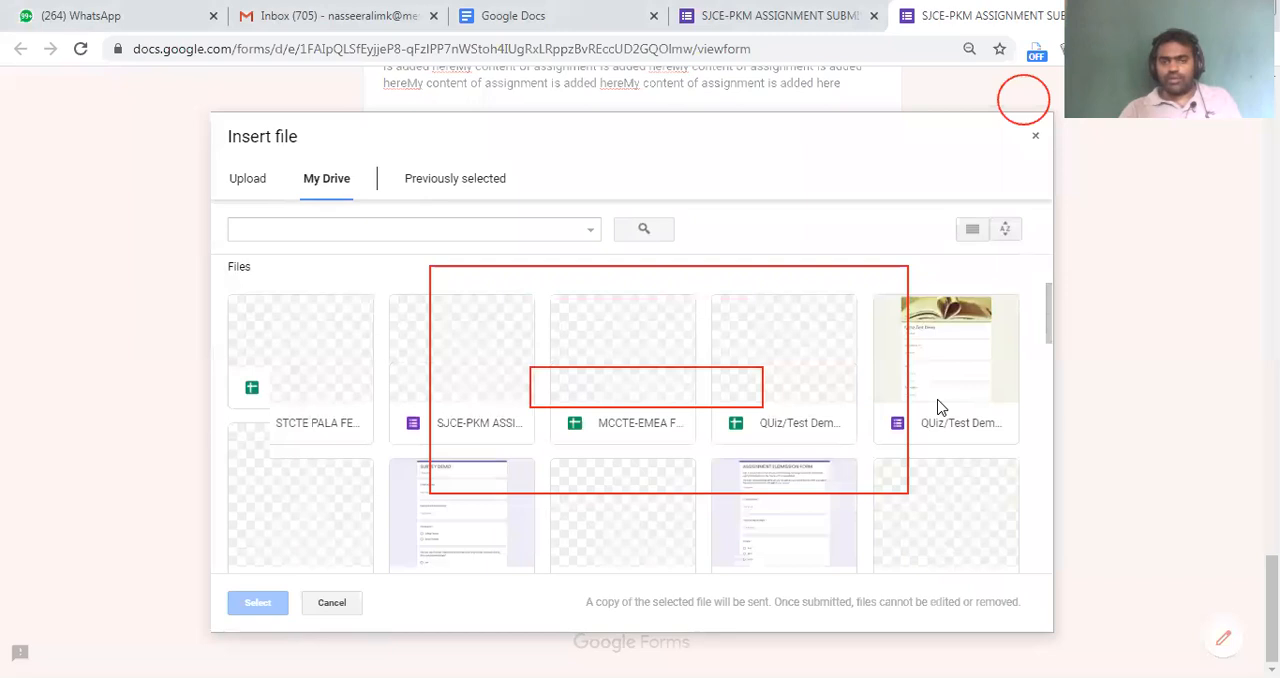
scroll(940, 410, "down", 4)
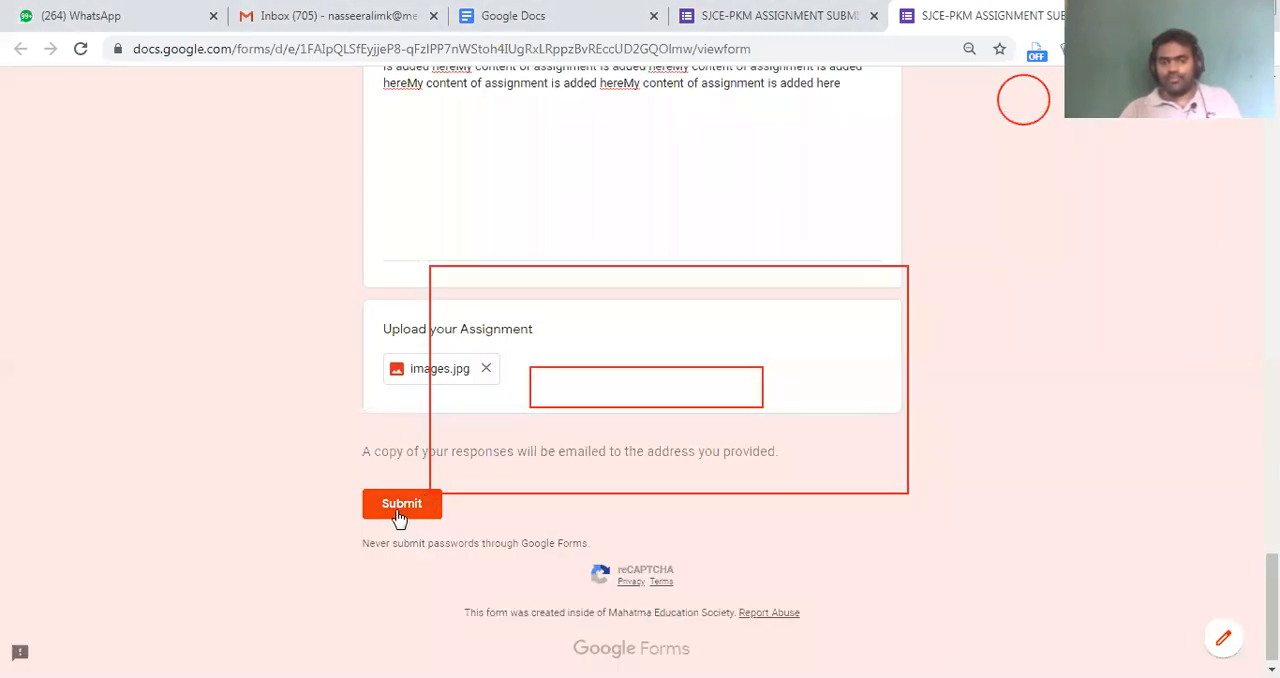
left_click(399, 512)
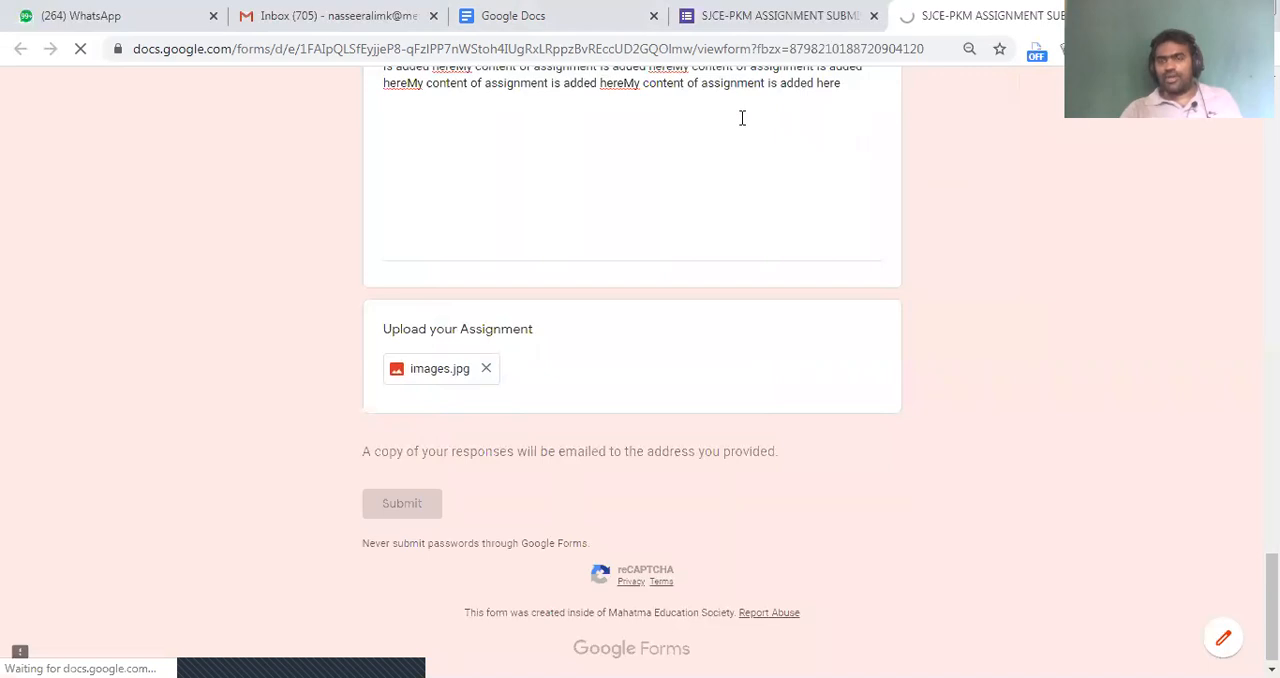
Return to the form editor and view the summary of the submitted responses
left_click(790, 17)
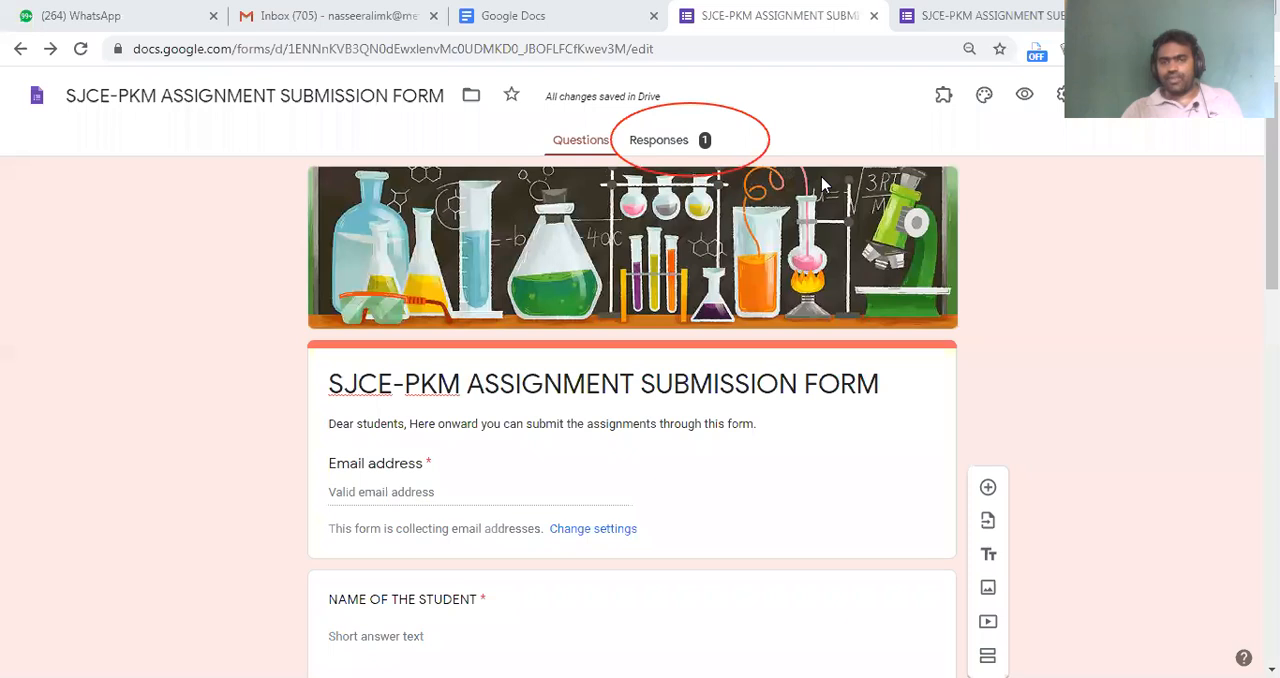
left_click(652, 148)
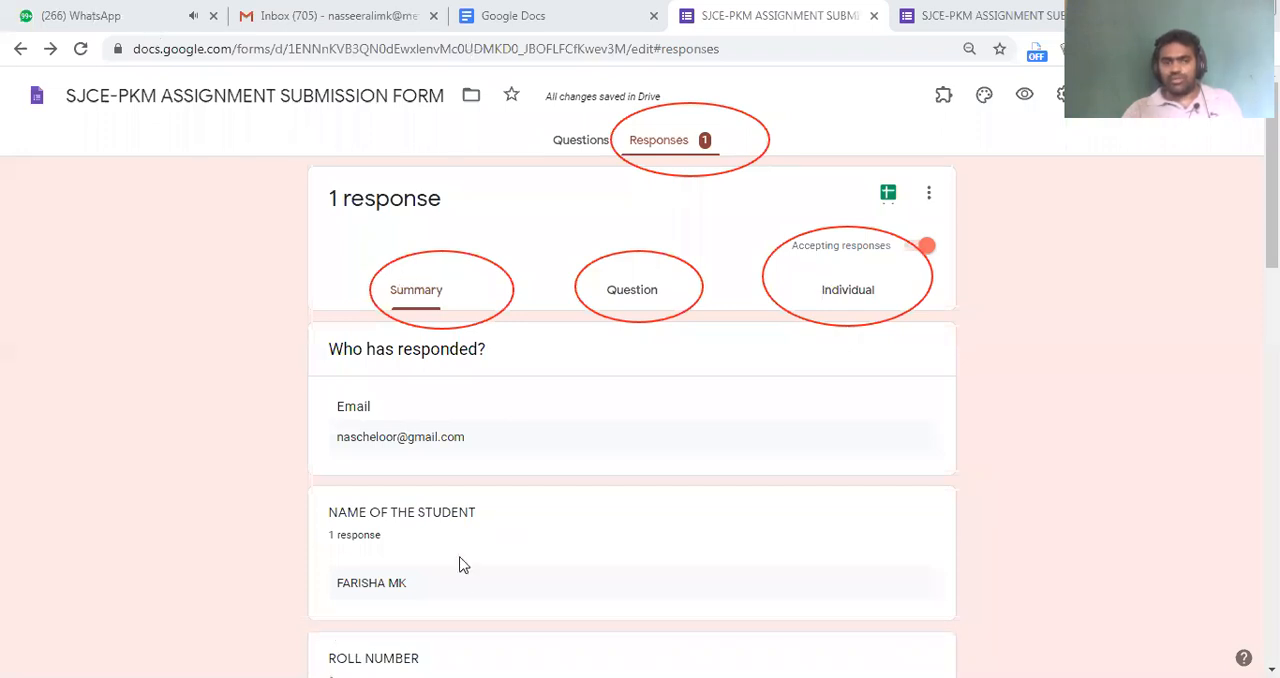
Start another response from the confirmation page and enter an email address and the student's name
left_click(1040, 8)
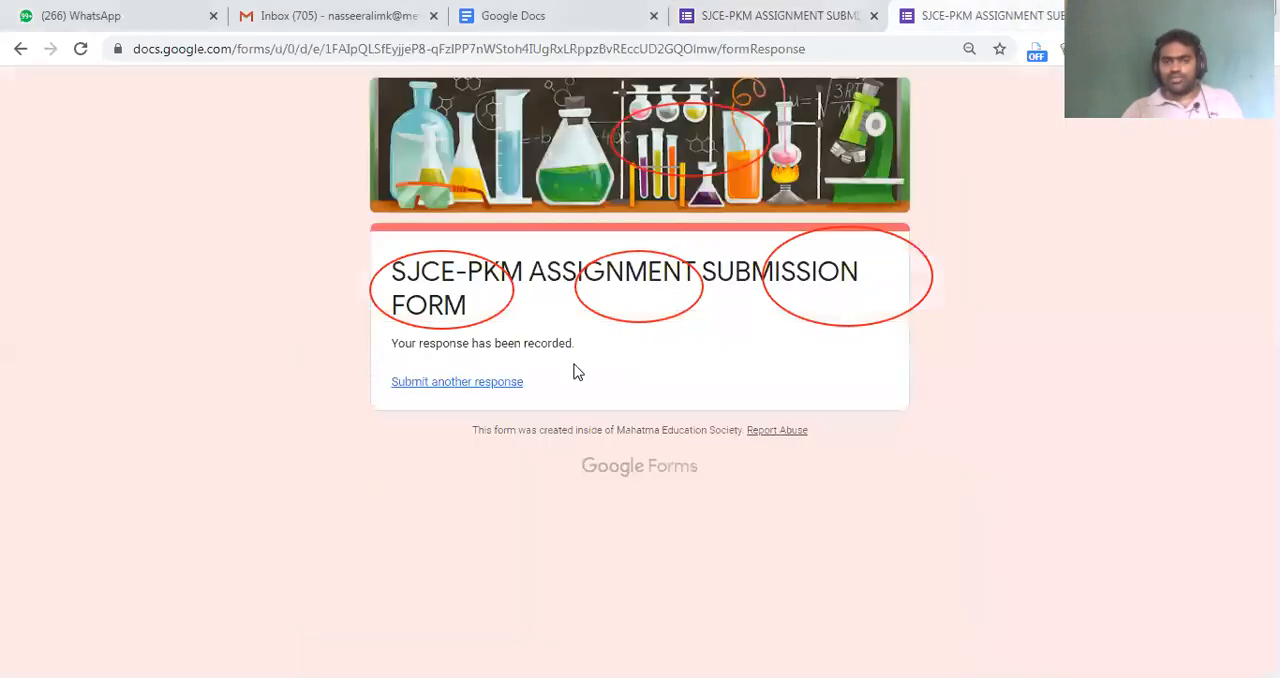
left_click(450, 383)
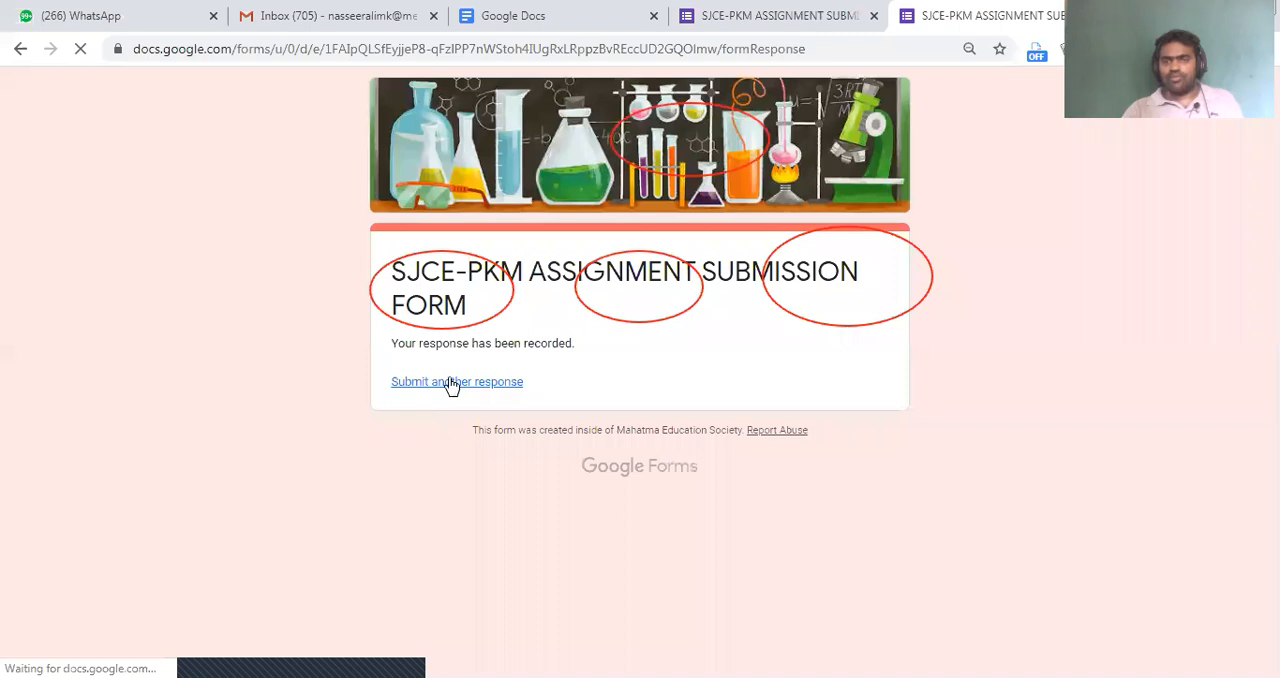
scroll(442, 314, "down", 4)
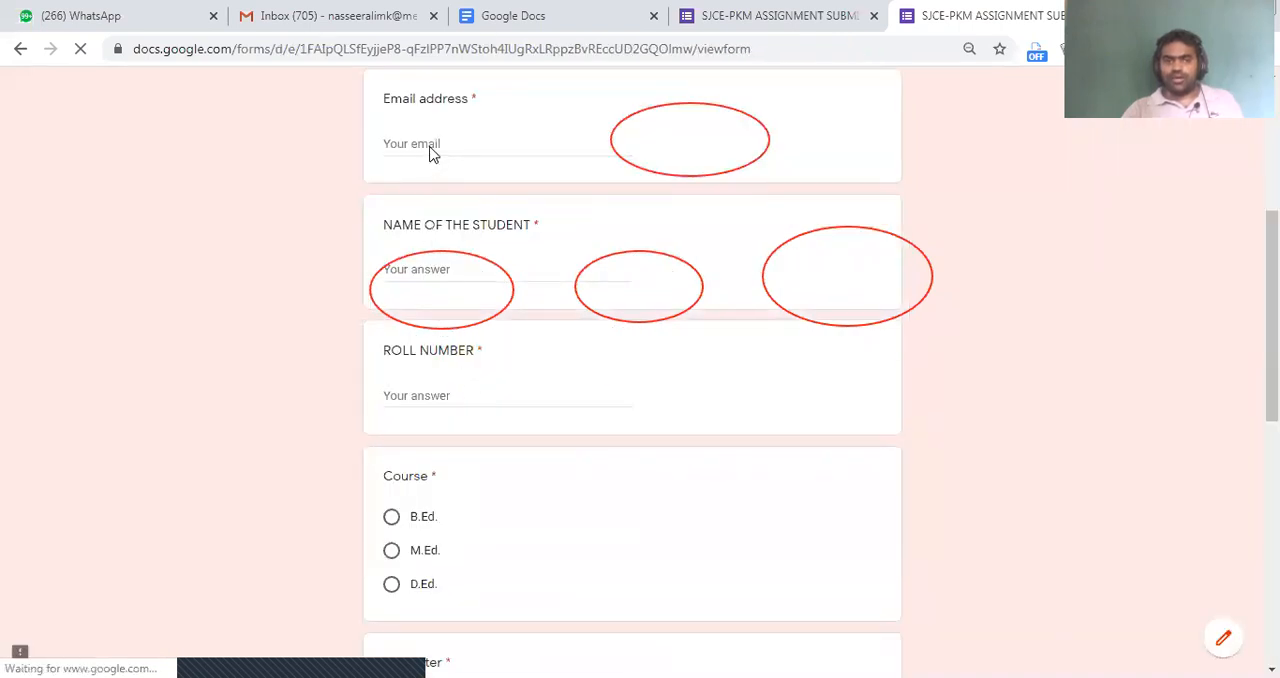
left_click(395, 140)
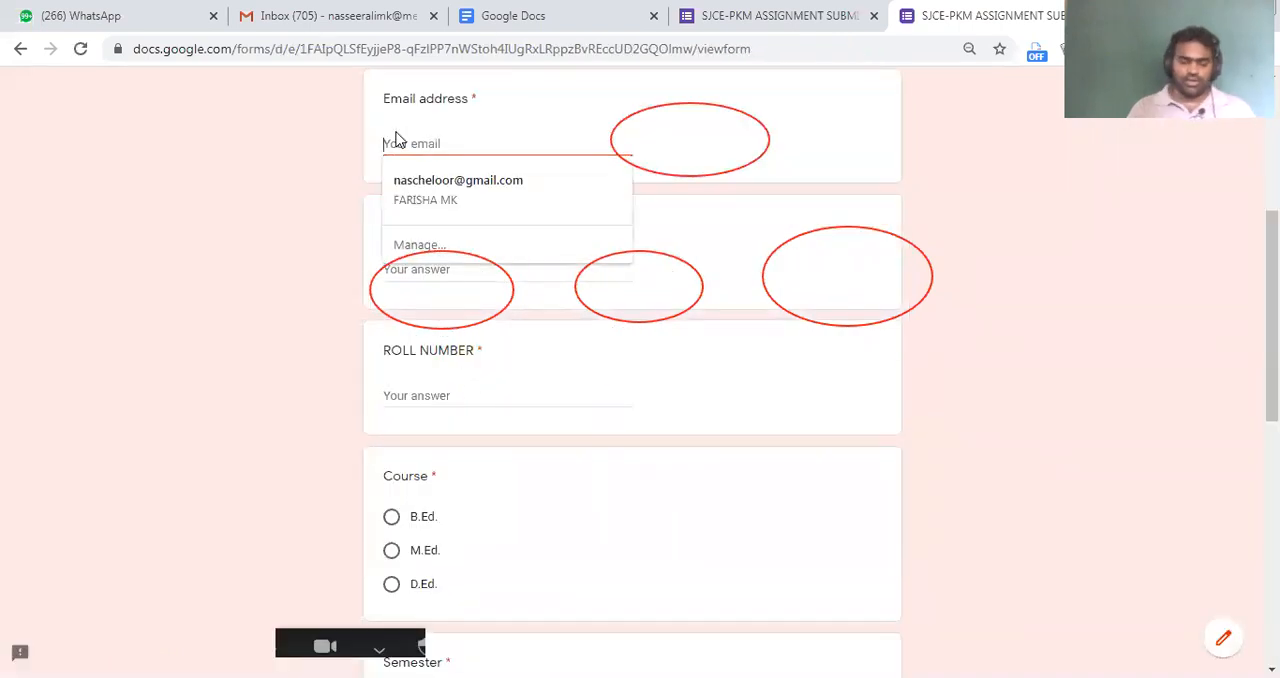
type("1")
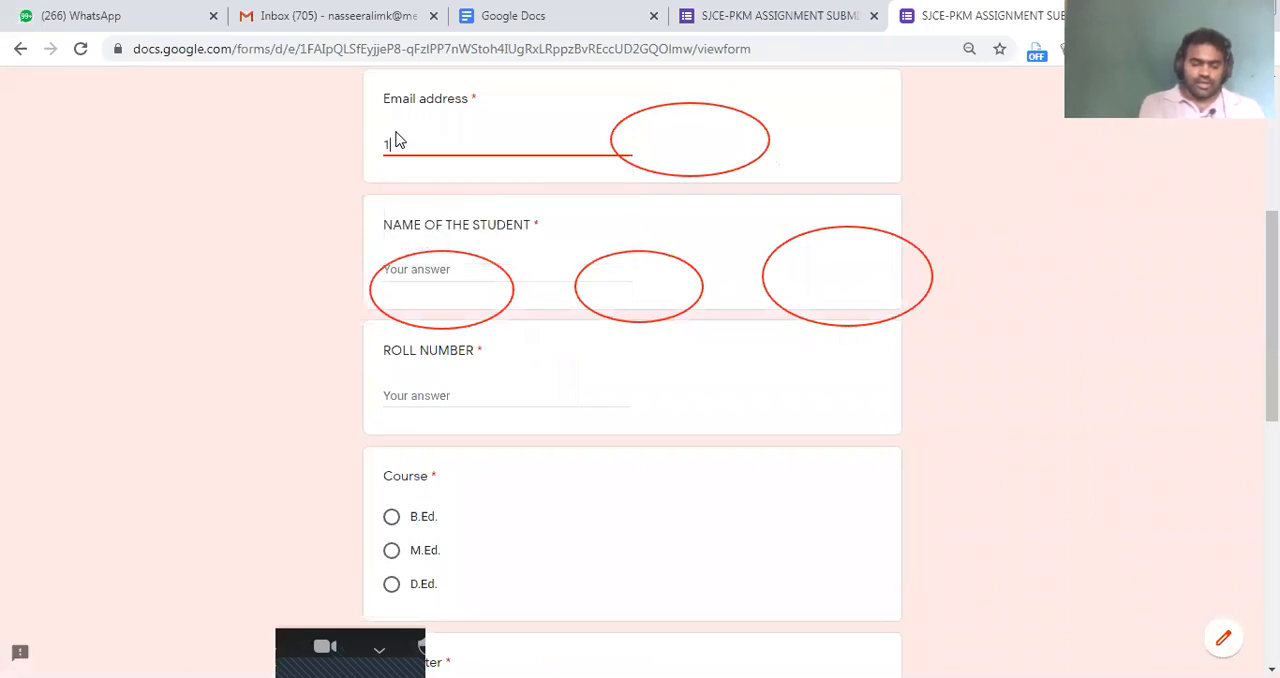
type("23@xyz.com")
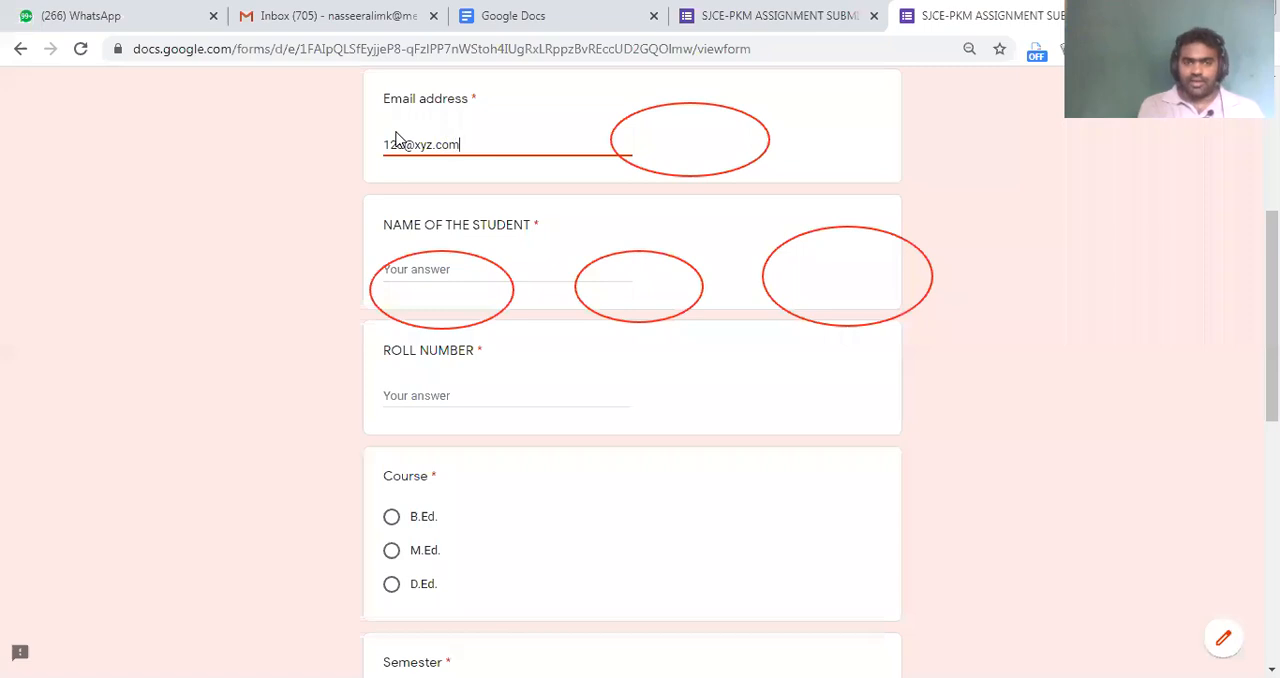
key("Tab")
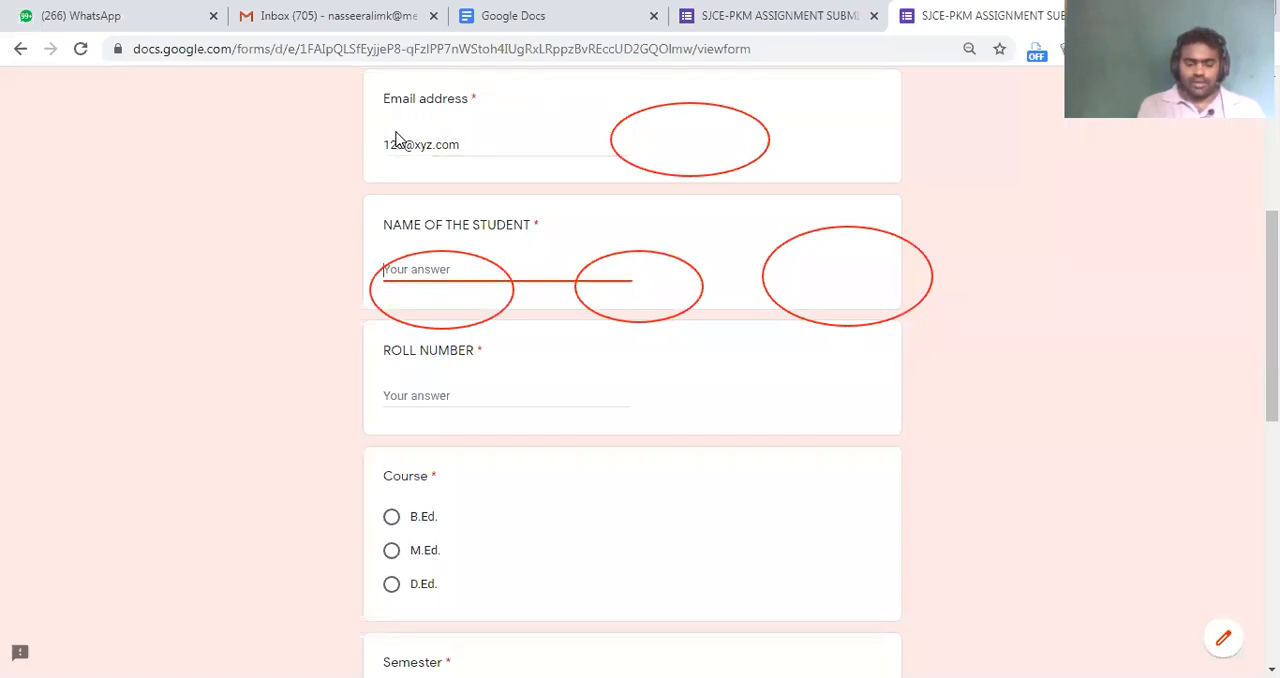
type("M")
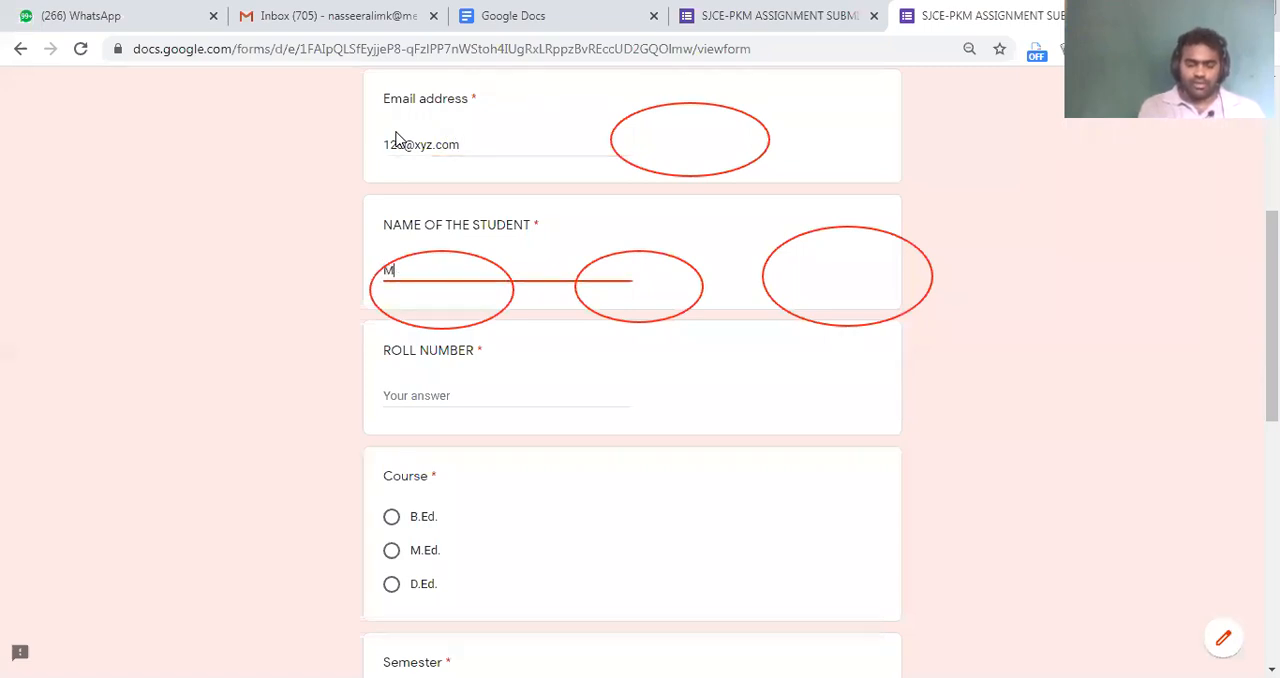
type("AJITHA")
key("Tab")
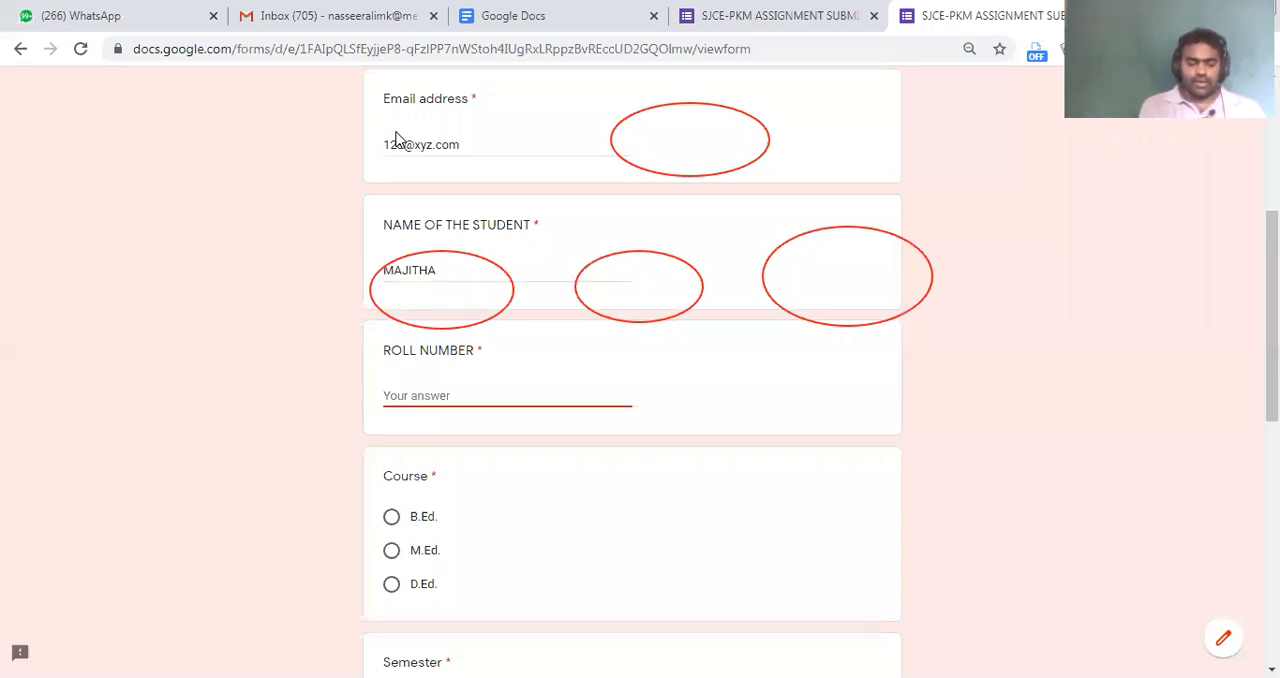
Enter the second student's roll number in the new response
type("D")
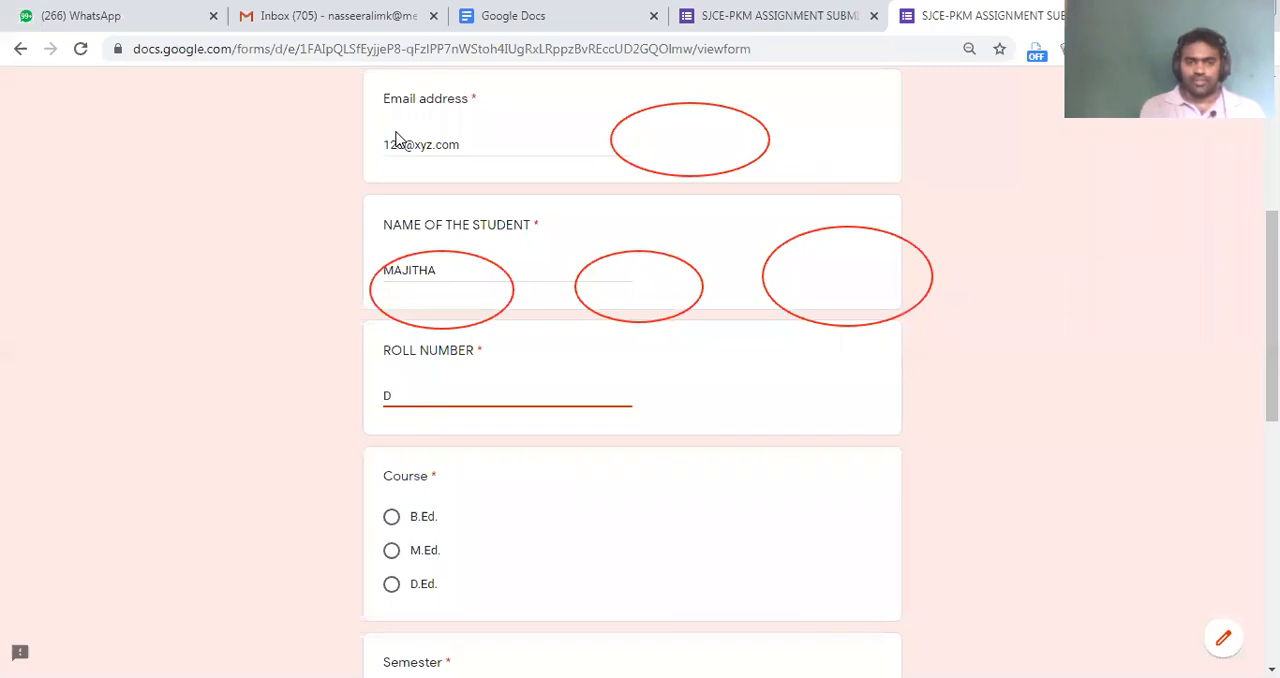
key("BackSpace")
type("BED")
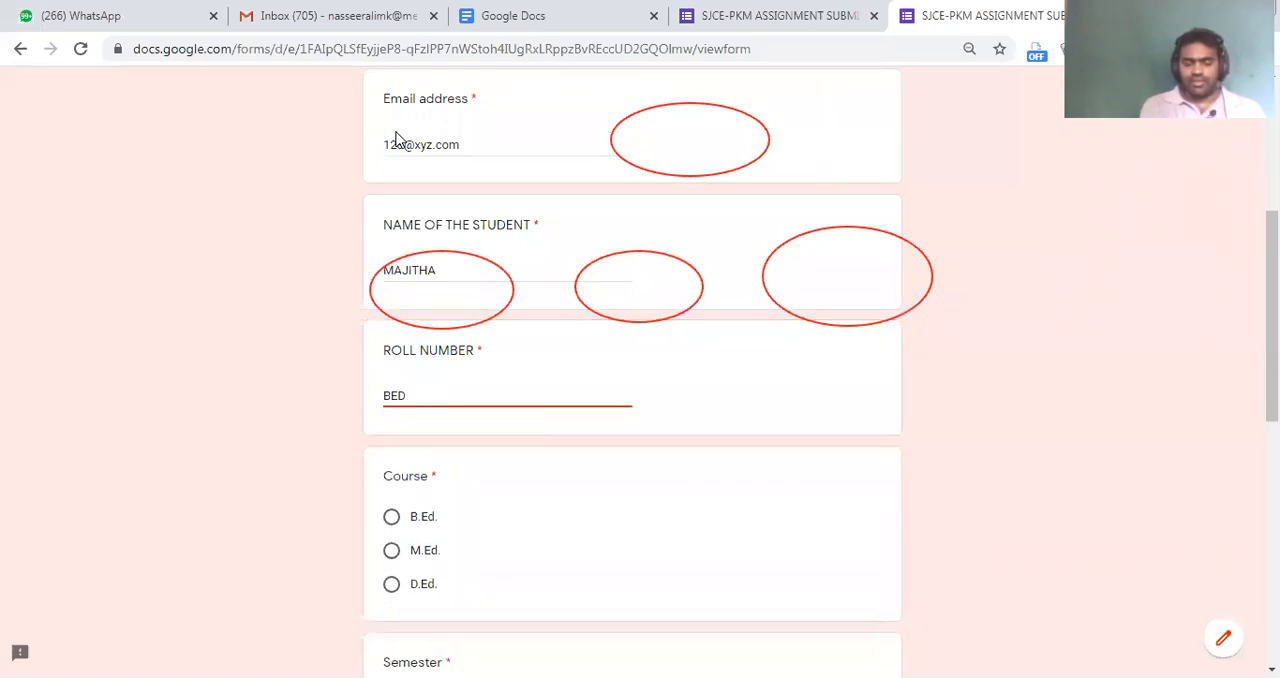
key("BackSpace")
key("BackSpace")
key("BackSpace")
type("MED123")
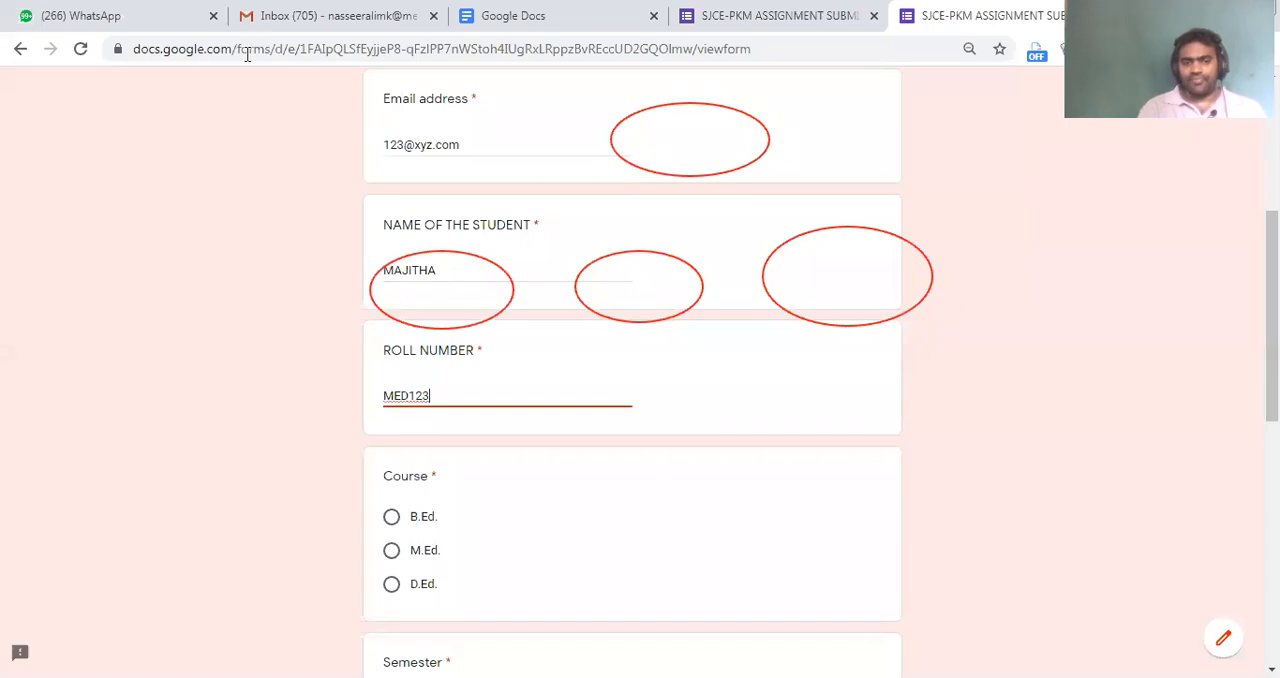
Choose a course and select Third as the semester in the second response
scroll(428, 500, "down", 2)
left_click(415, 362)
scroll(522, 382, "down", 3)
left_click(428, 304)
scroll(494, 423, "down", 2)
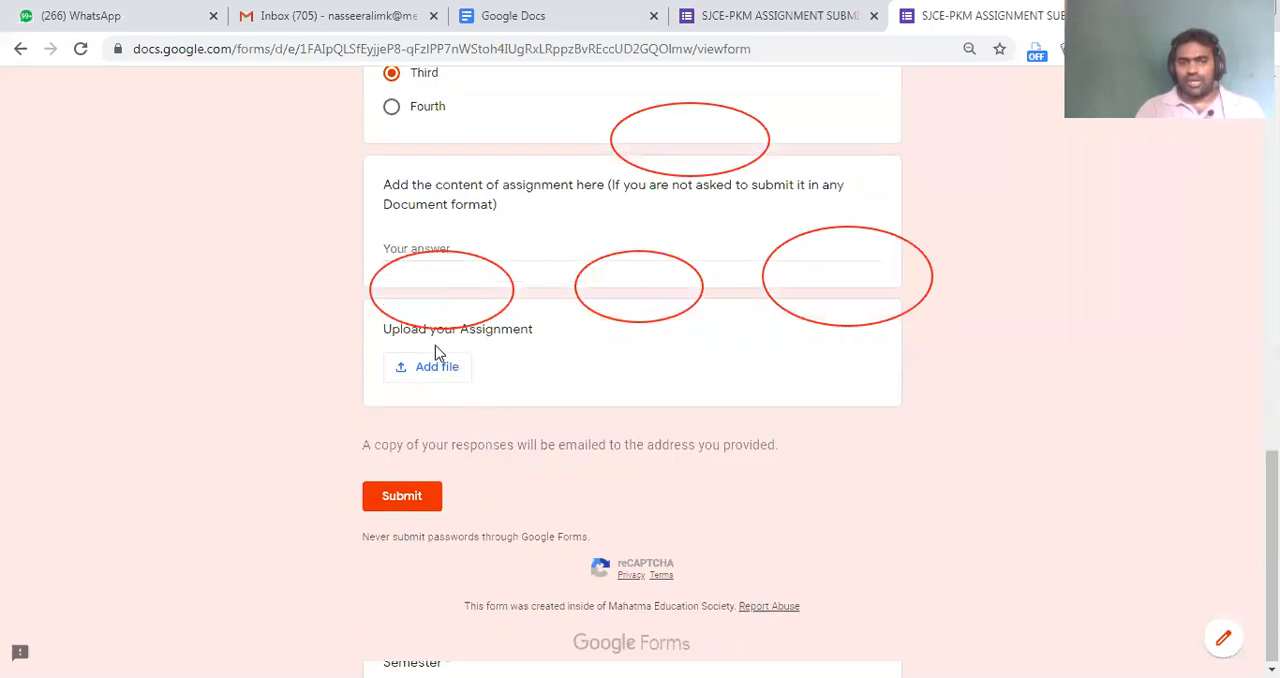
Browse My Drive for a file to upload as the assignment and submit the second response
left_click(463, 248)
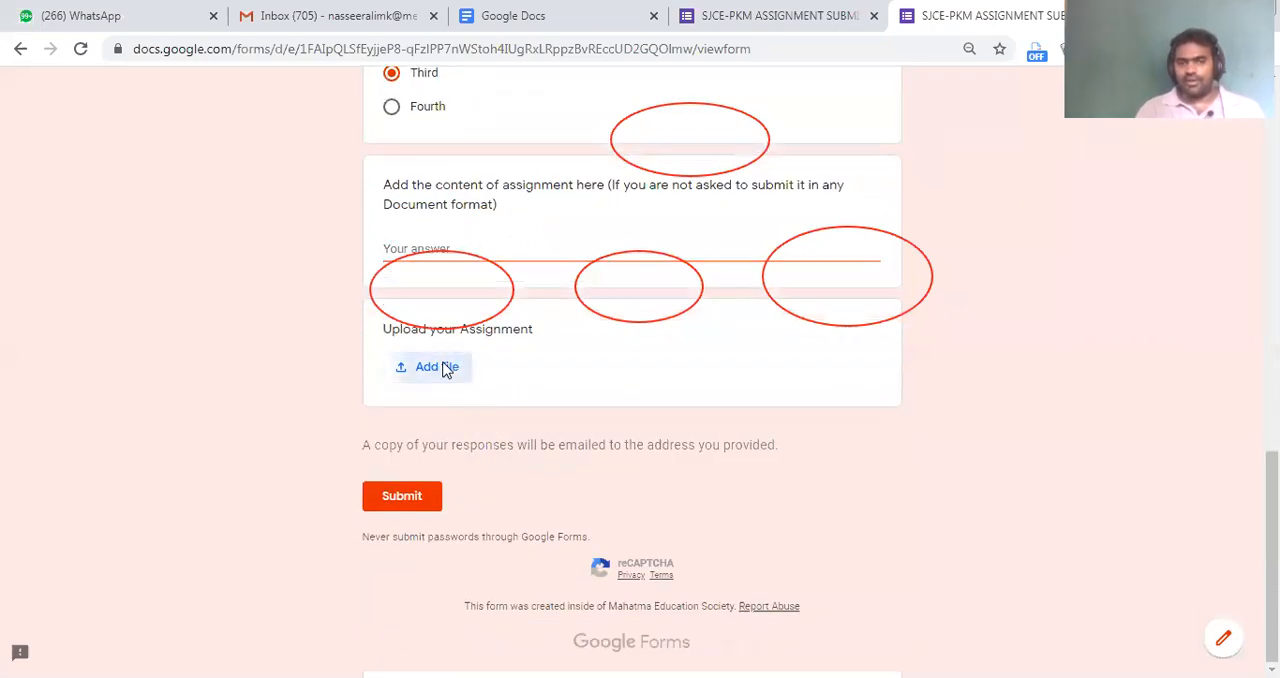
left_click(438, 367)
left_click(340, 182)
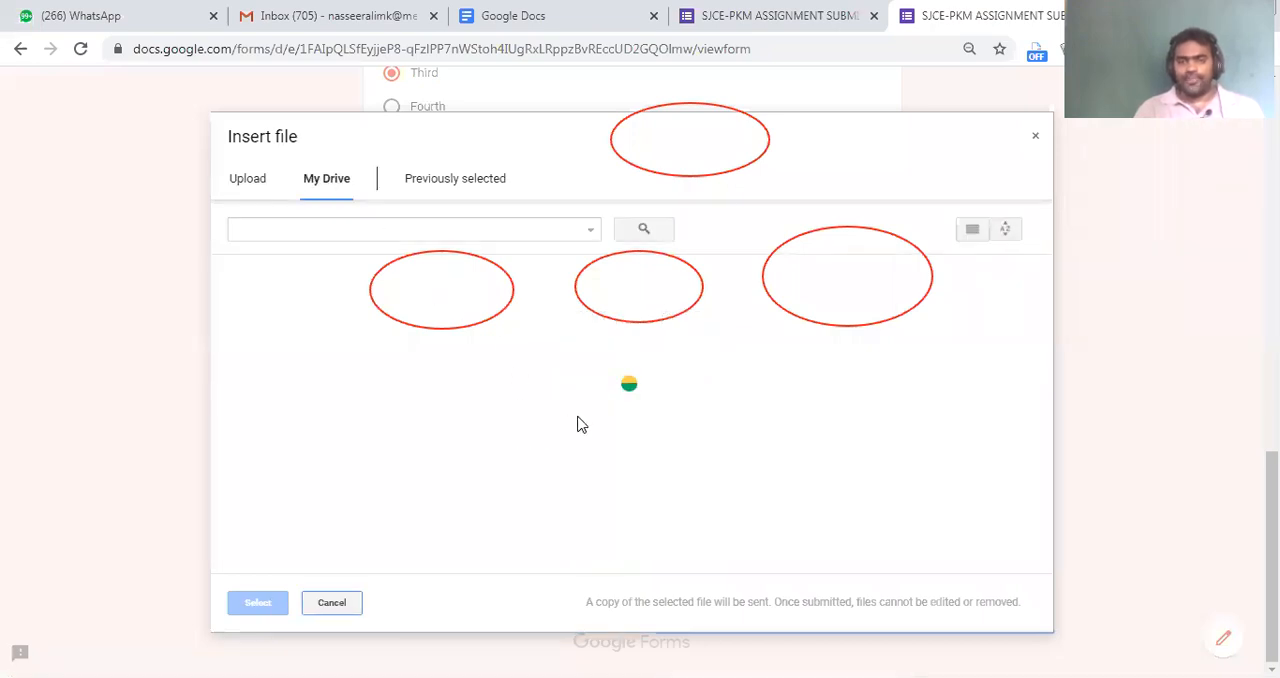
scroll(591, 451, "down", 5)
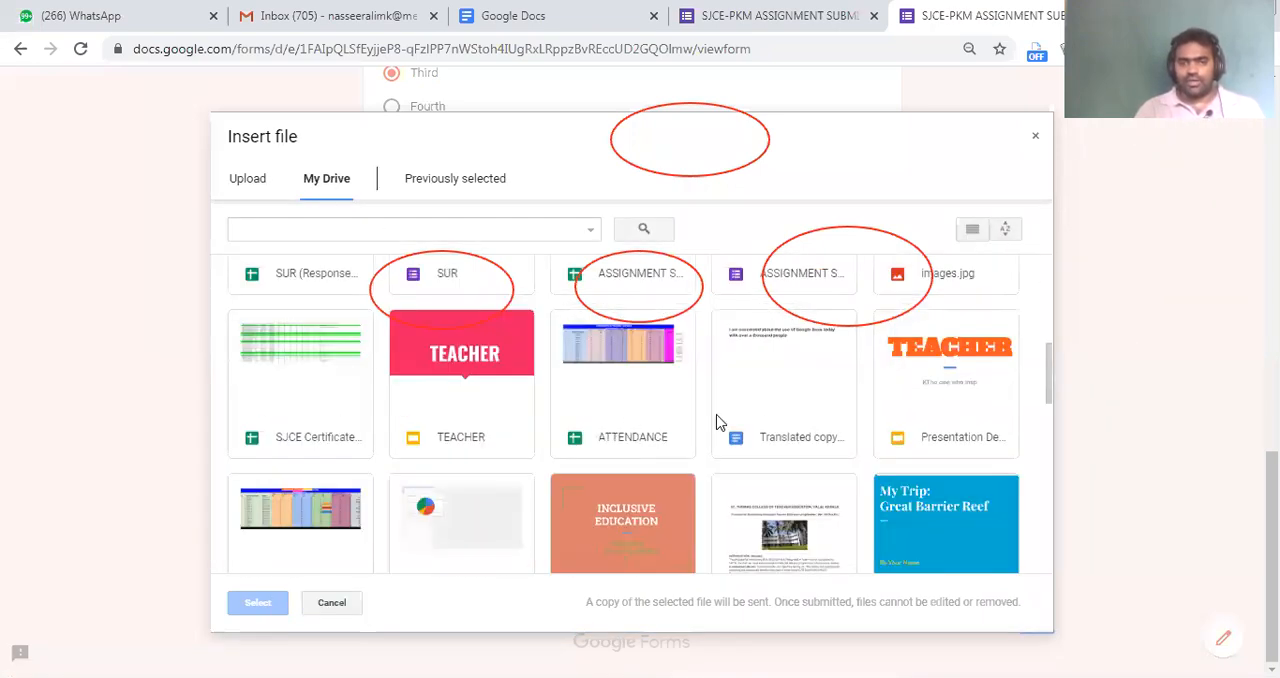
scroll(724, 420, "down", 2)
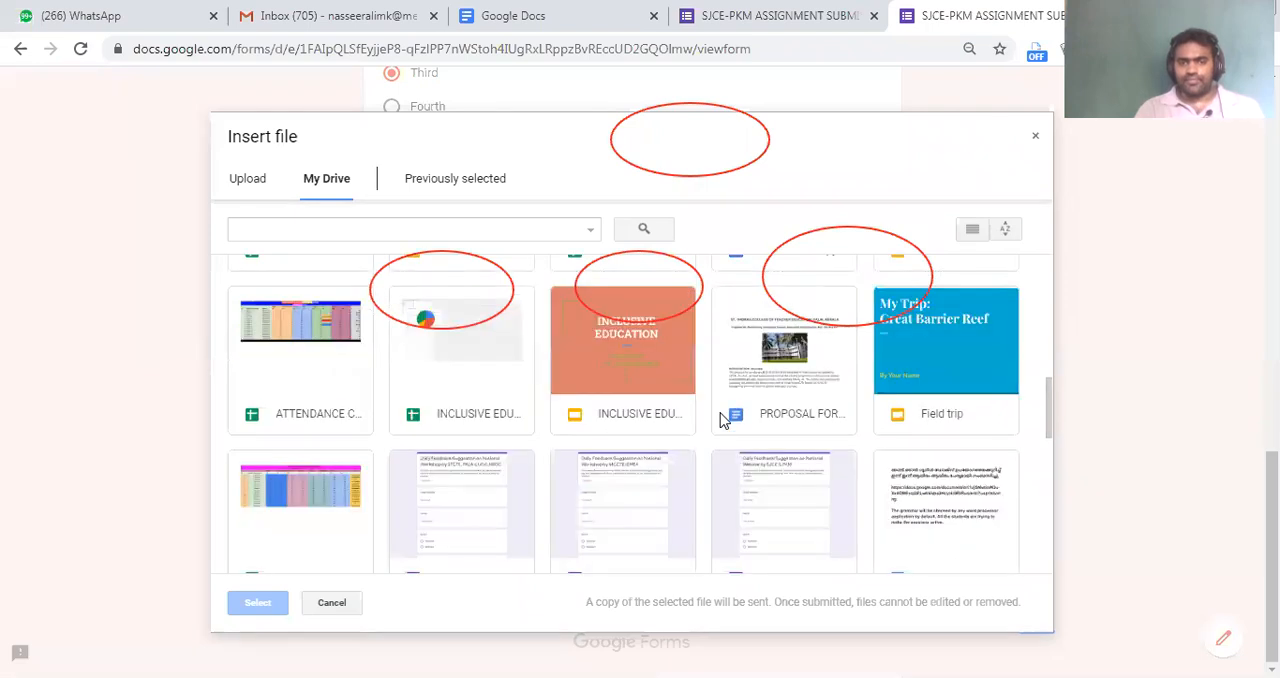
scroll(724, 420, "down", 3)
scroll(724, 420, "up", 1)
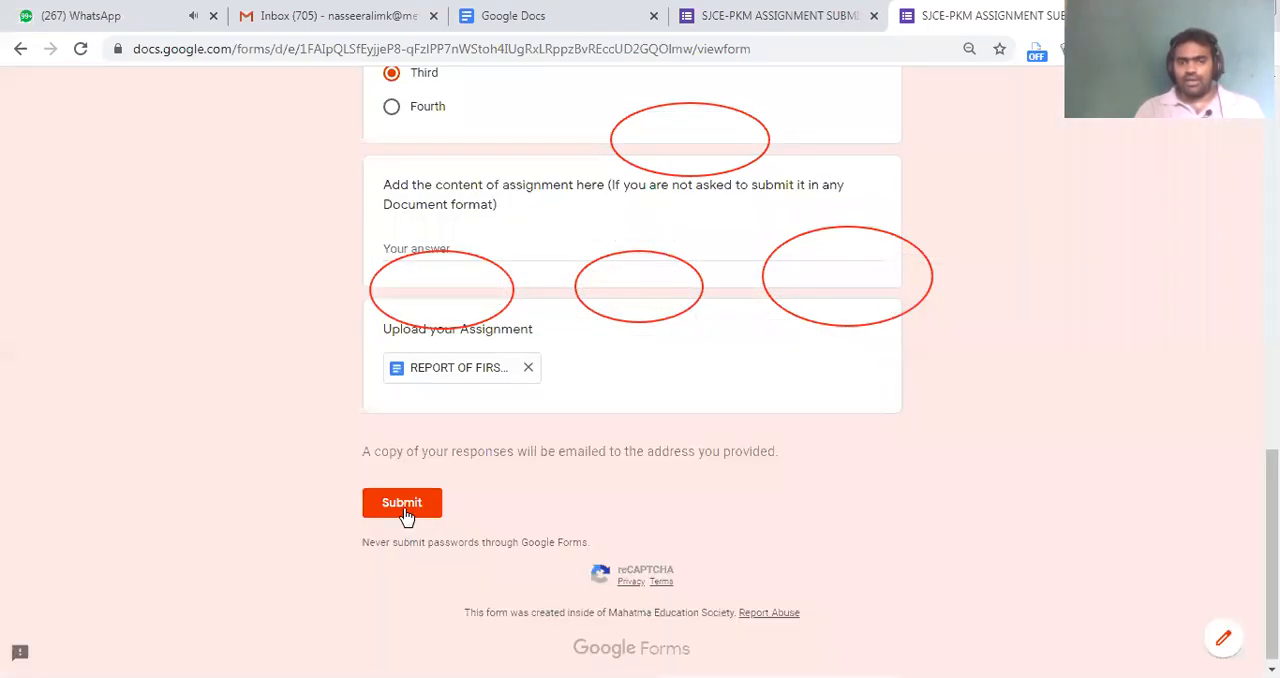
left_click(402, 509)
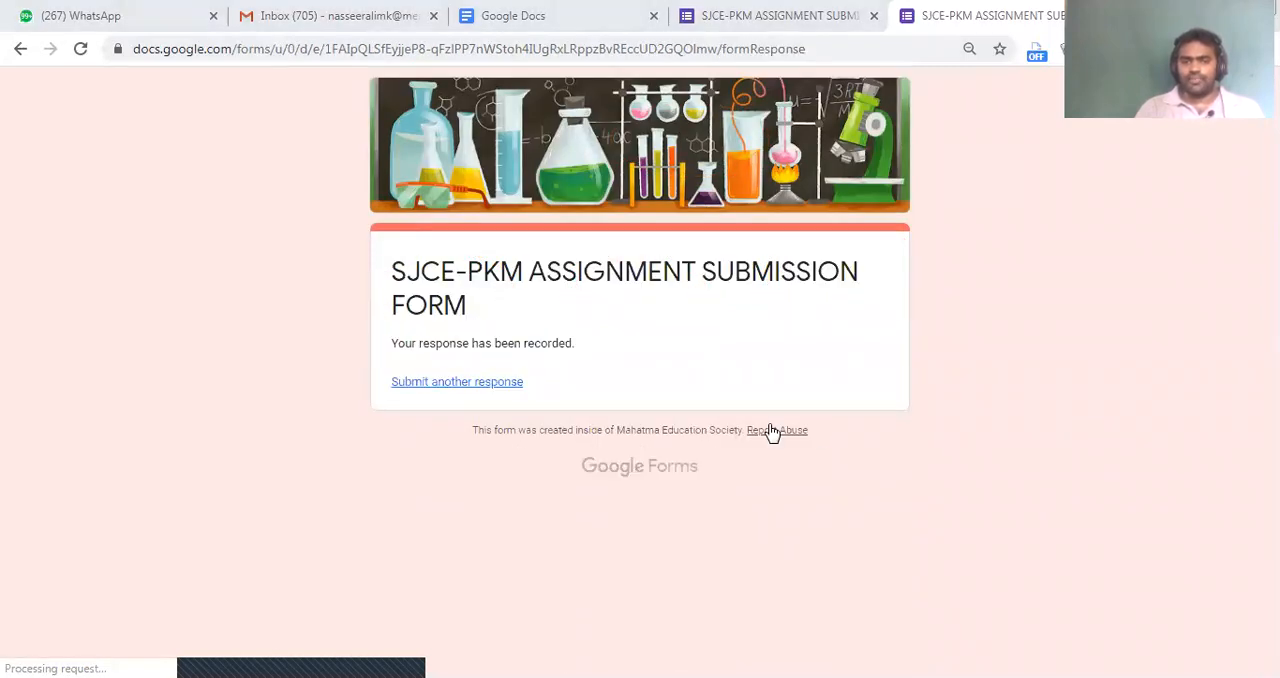
Mark the confirmation message and the link for another response, then return to the form editor and open its general settings
mouse_move(338, 285)
left_mouse_down()
mouse_move(488, 375)
mouse_move(655, 380)
left_mouse_up()
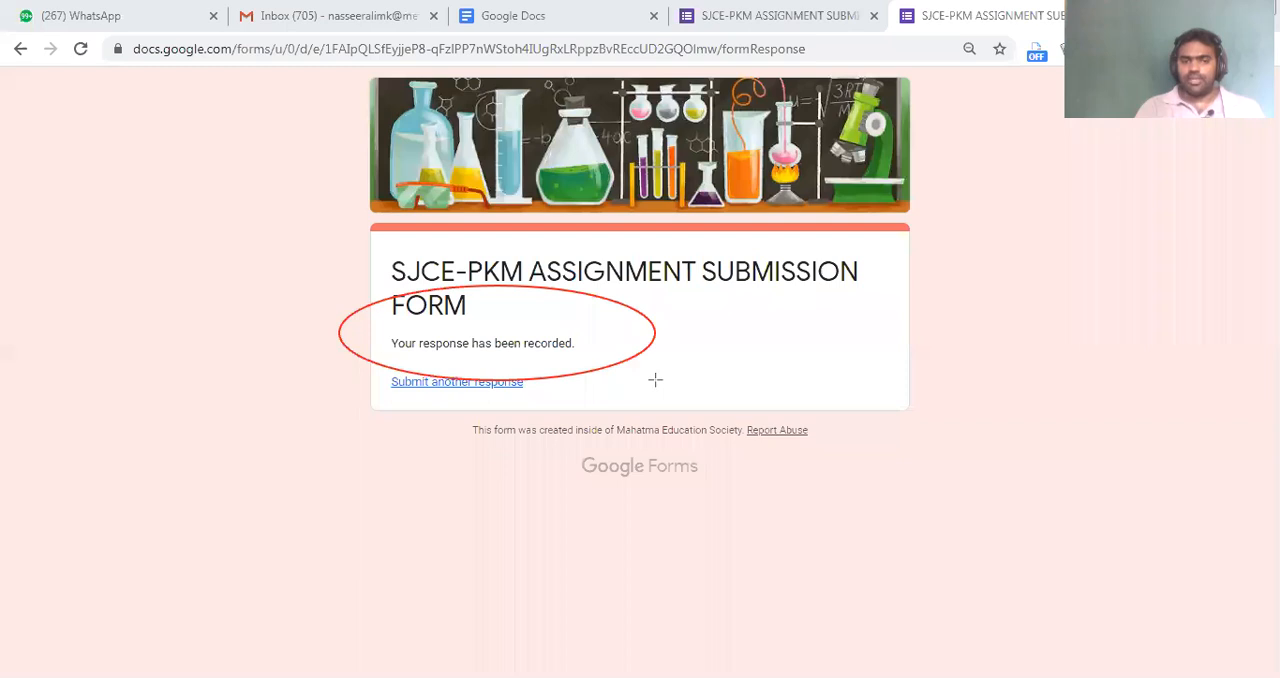
left_click_drag(372, 357, 572, 437)
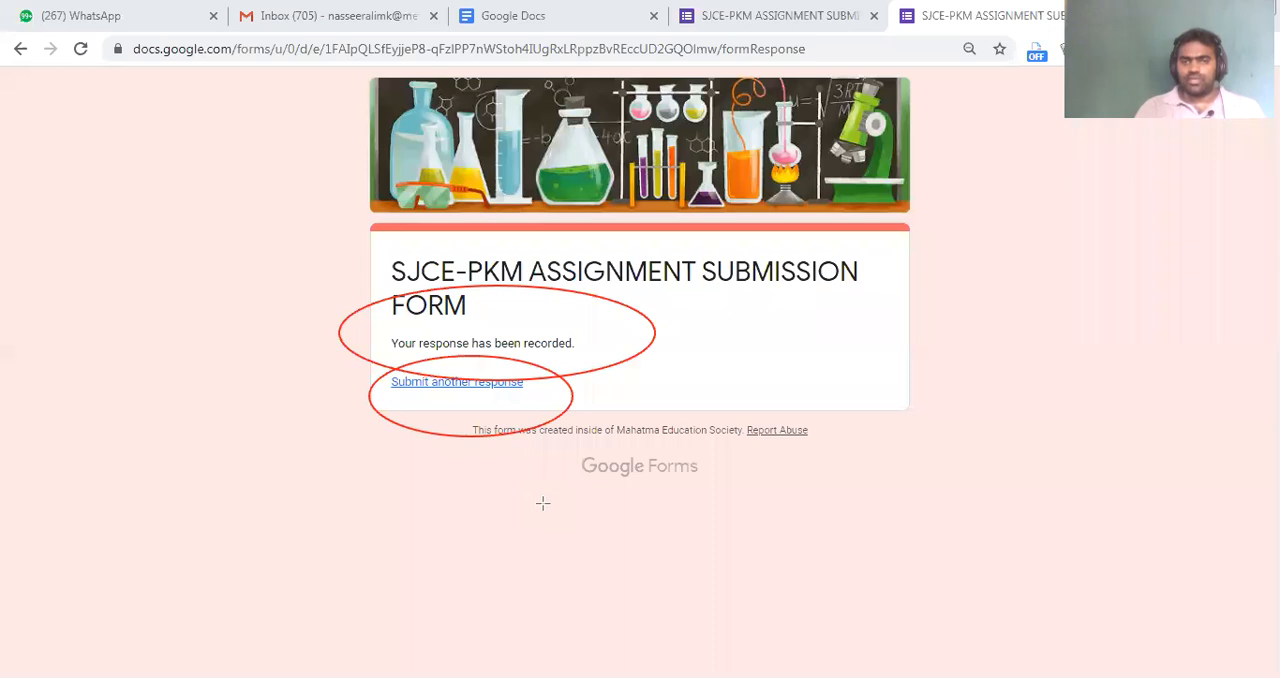
left_click(780, 16)
left_click(1076, 96)
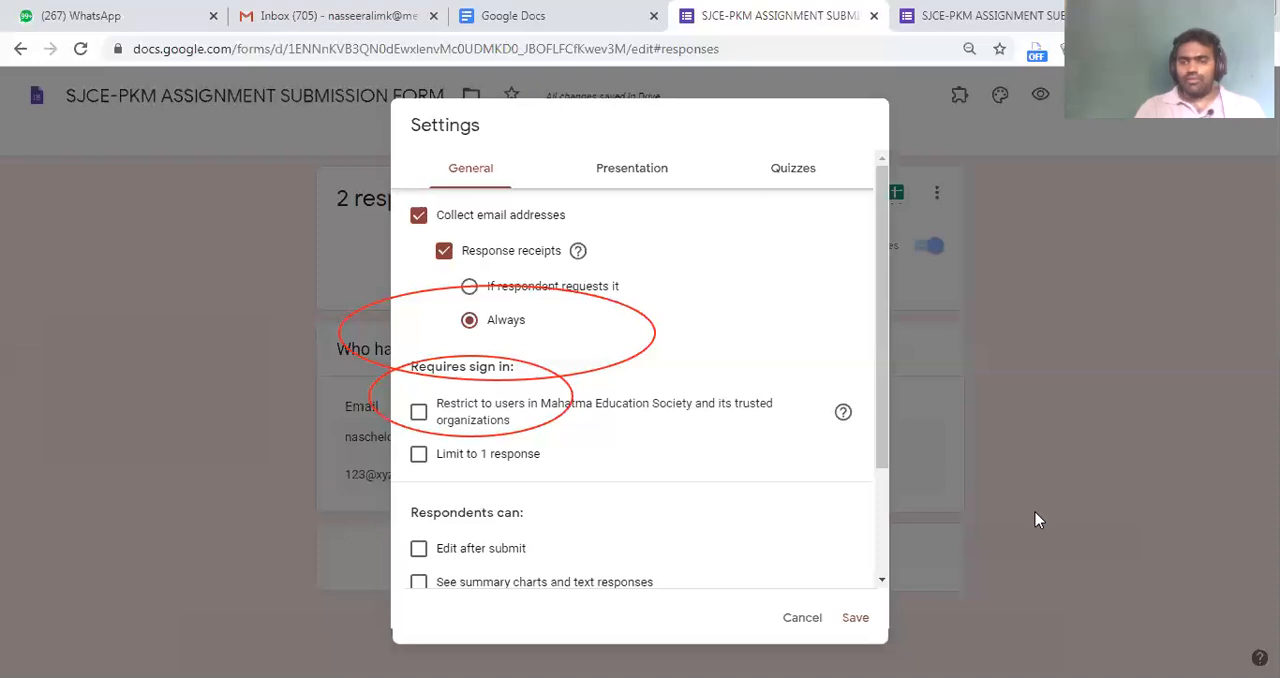
left_click(1035, 512)
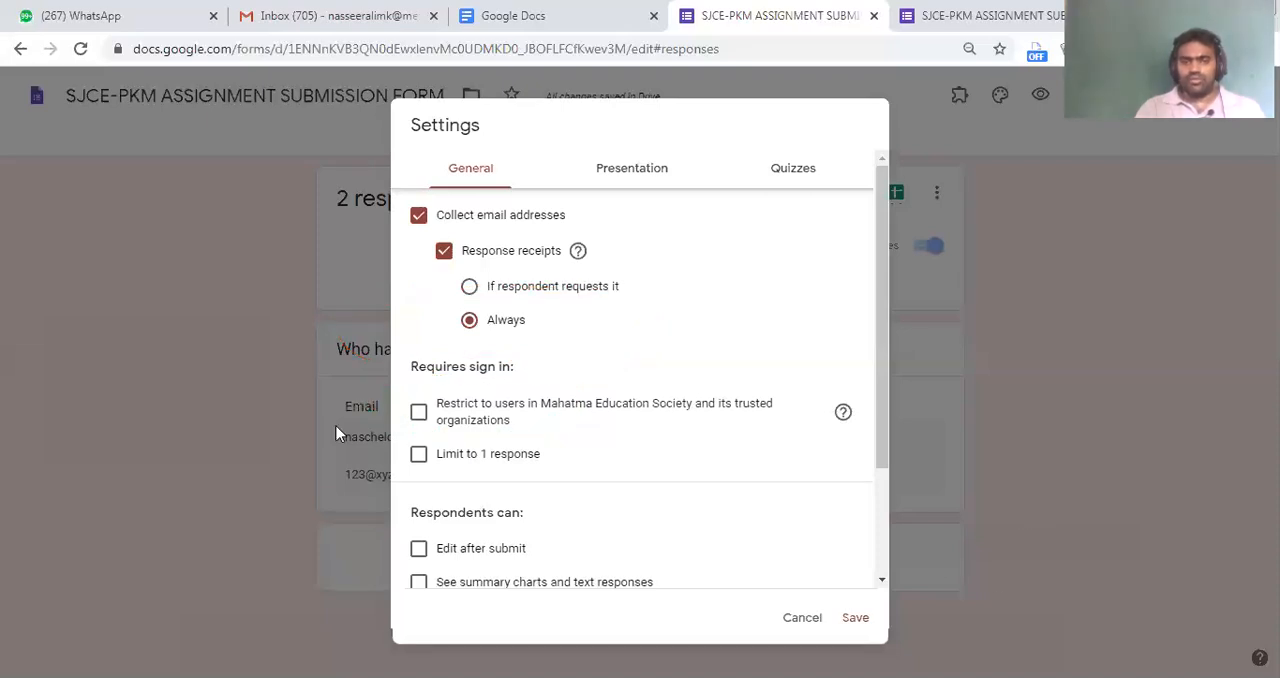
scroll(457, 440, "down", 2)
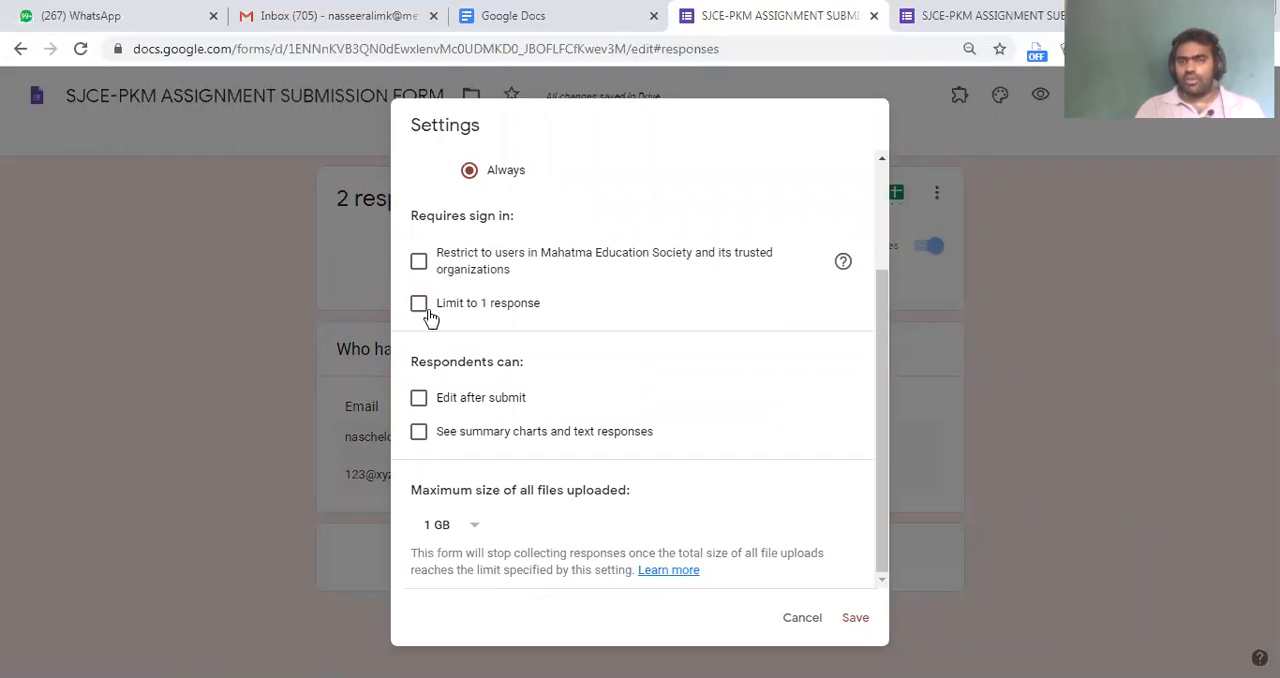
Check the submitted response's confirmation page, try limiting respondents to one response, and clear that option again
left_click(962, 17)
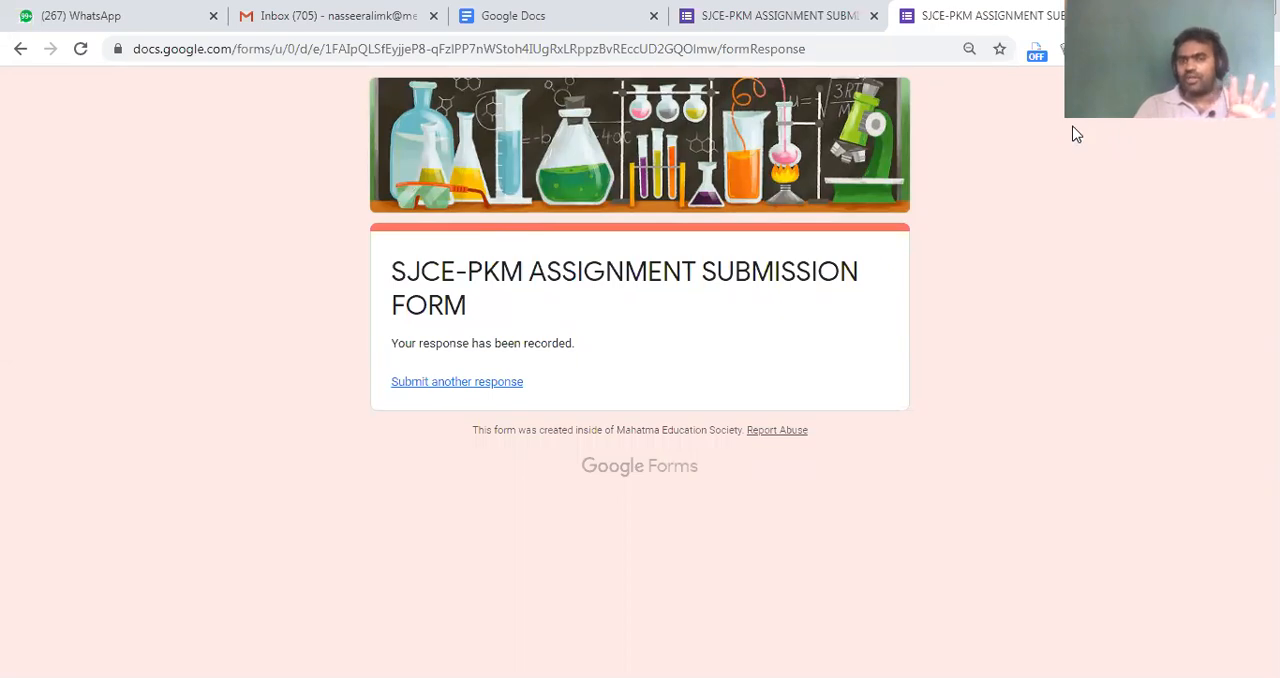
left_click(785, 10)
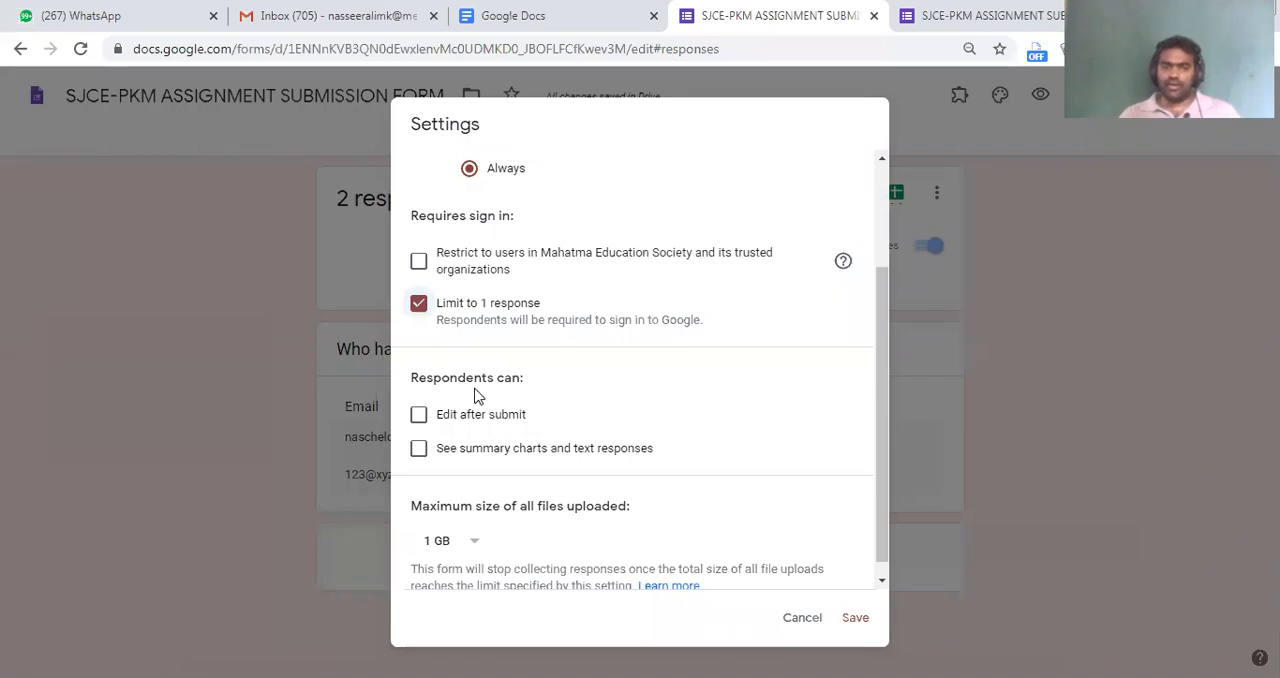
left_click(418, 306)
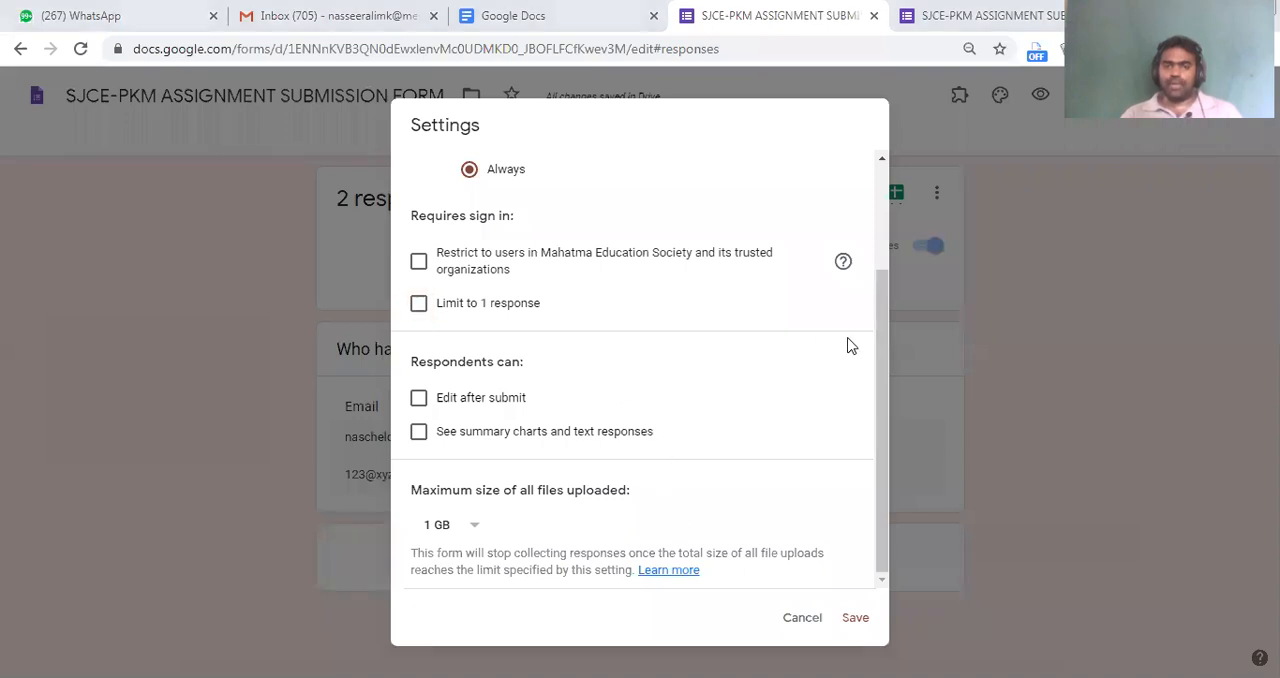
left_click_drag(877, 310, 857, 177)
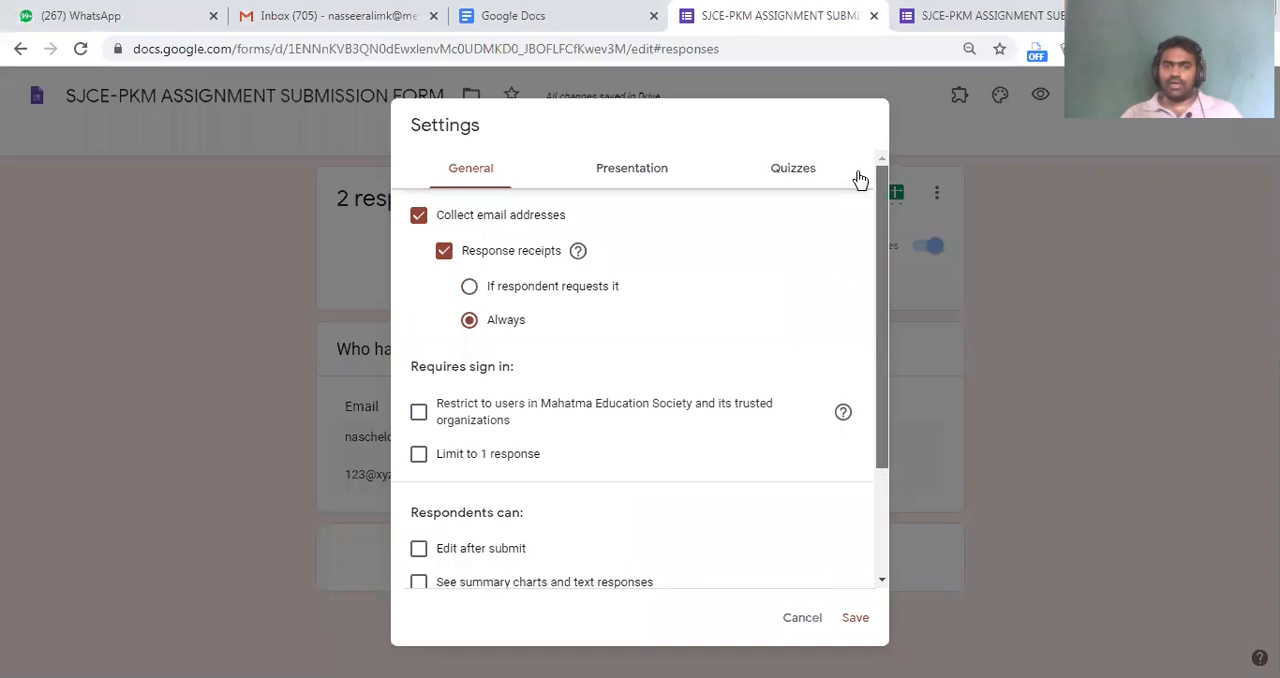
Open the presentation settings and compare the confirmation message field with the message on the submitted response page
left_click(651, 172)
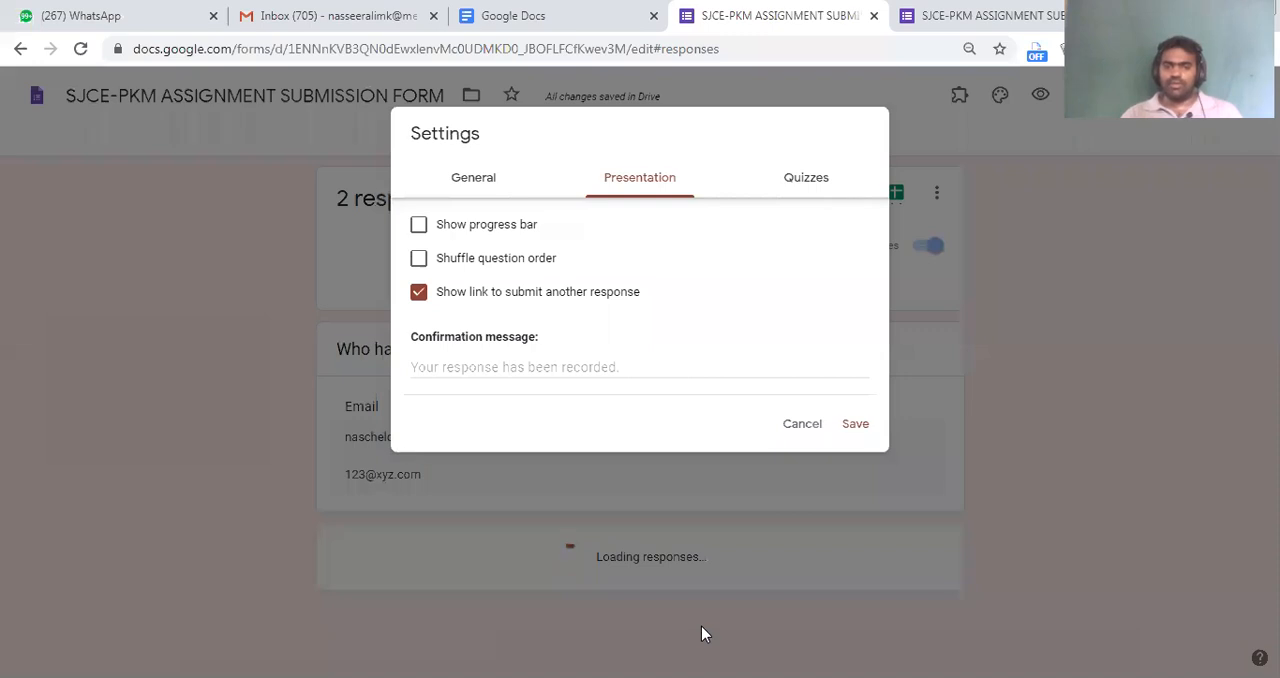
left_click_drag(428, 138, 531, 192)
left_click_drag(737, 211, 709, 214)
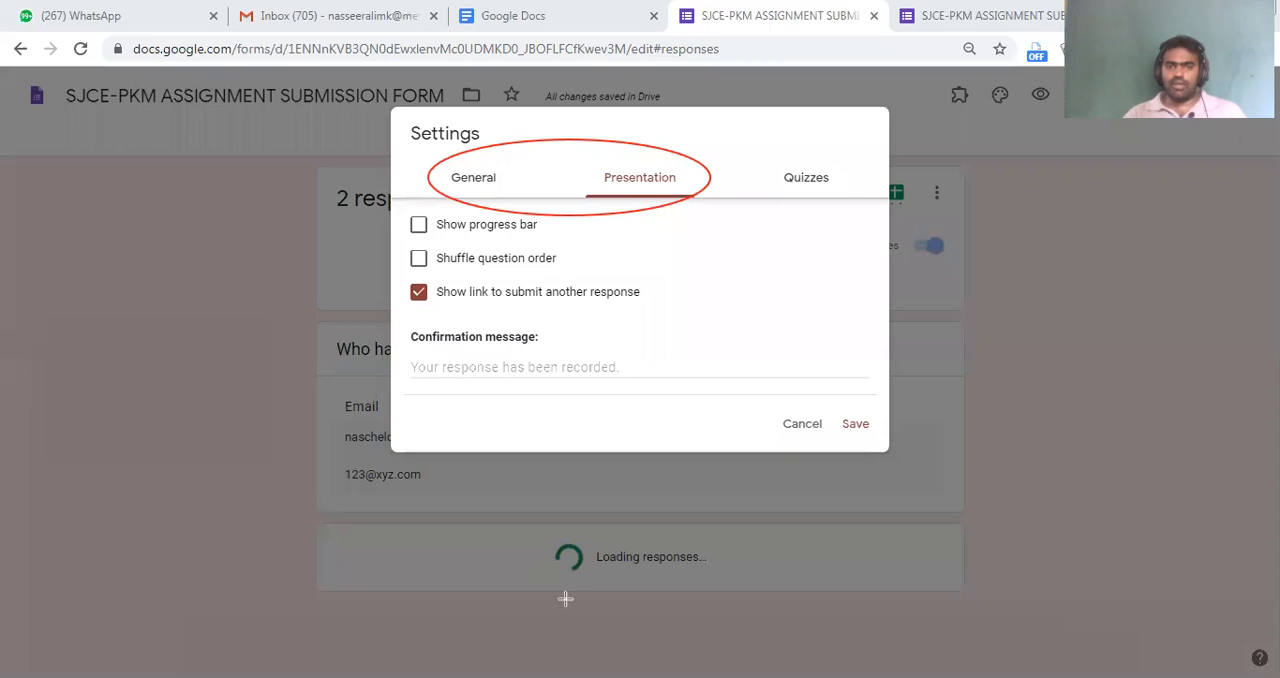
left_click(500, 372)
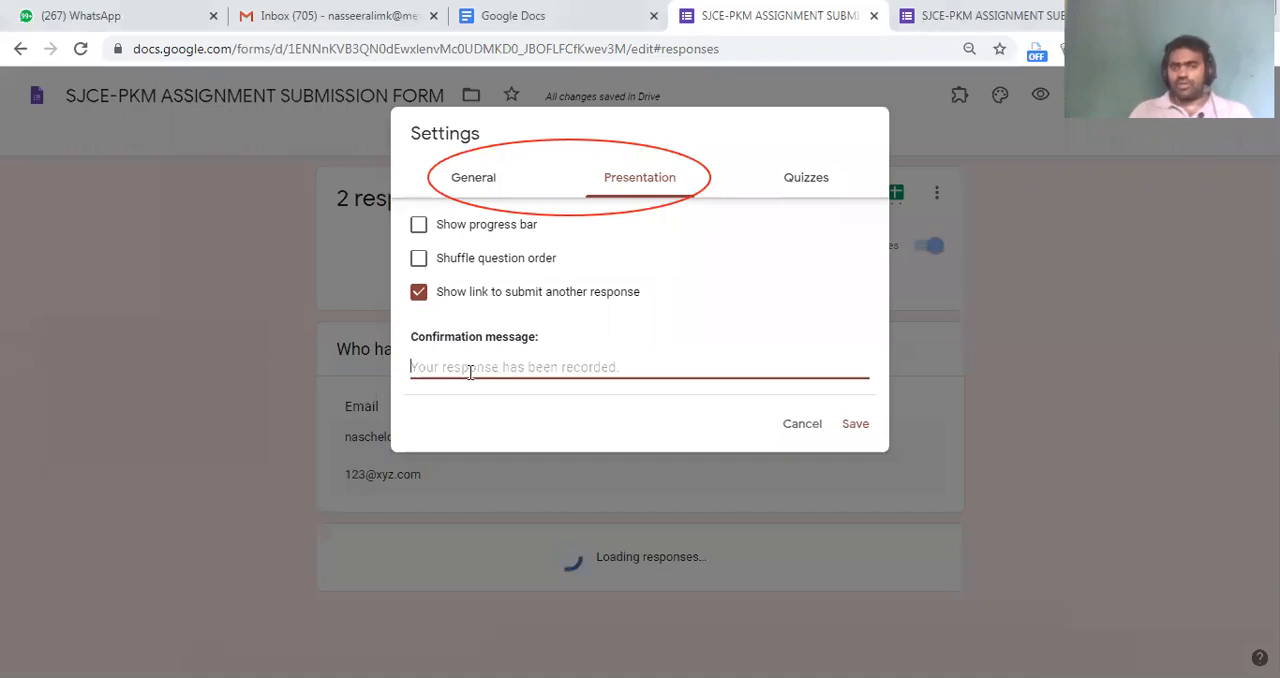
left_click(930, 15)
left_click_drag(422, 341, 583, 343)
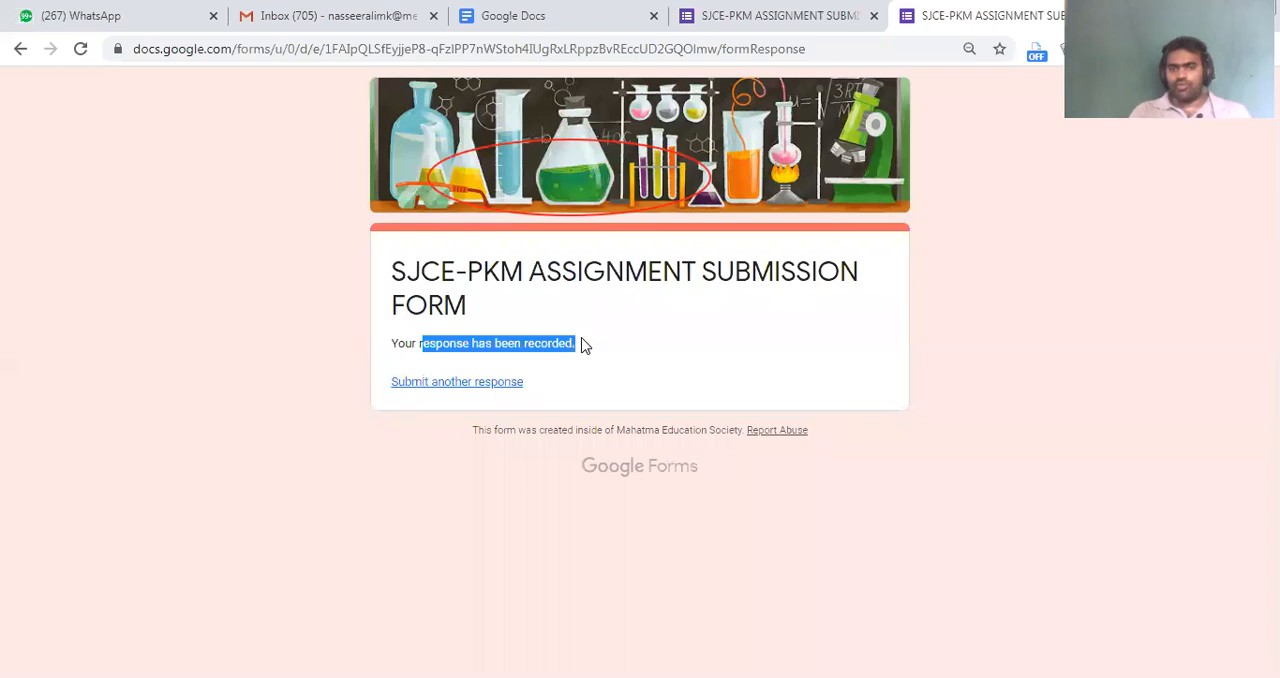
left_click(771, 46)
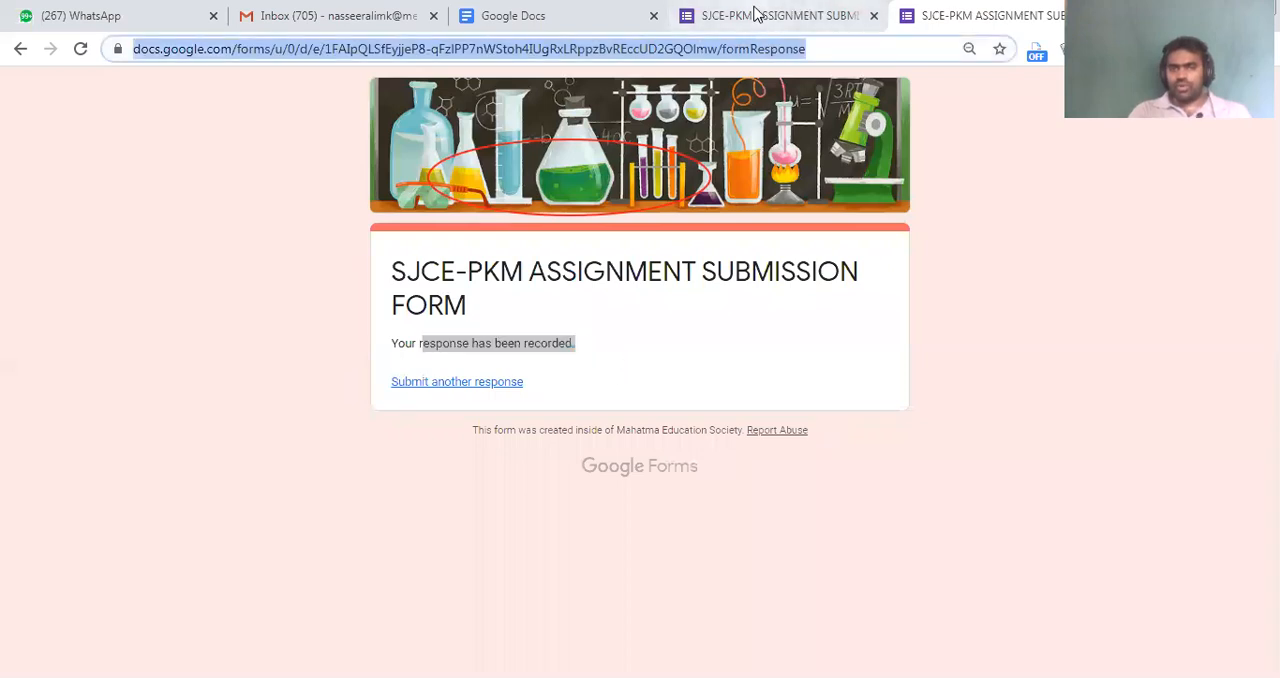
Set the confirmation message to "Thank you for submitting assignment" and save the form settings
left_click(757, 13)
type("T")
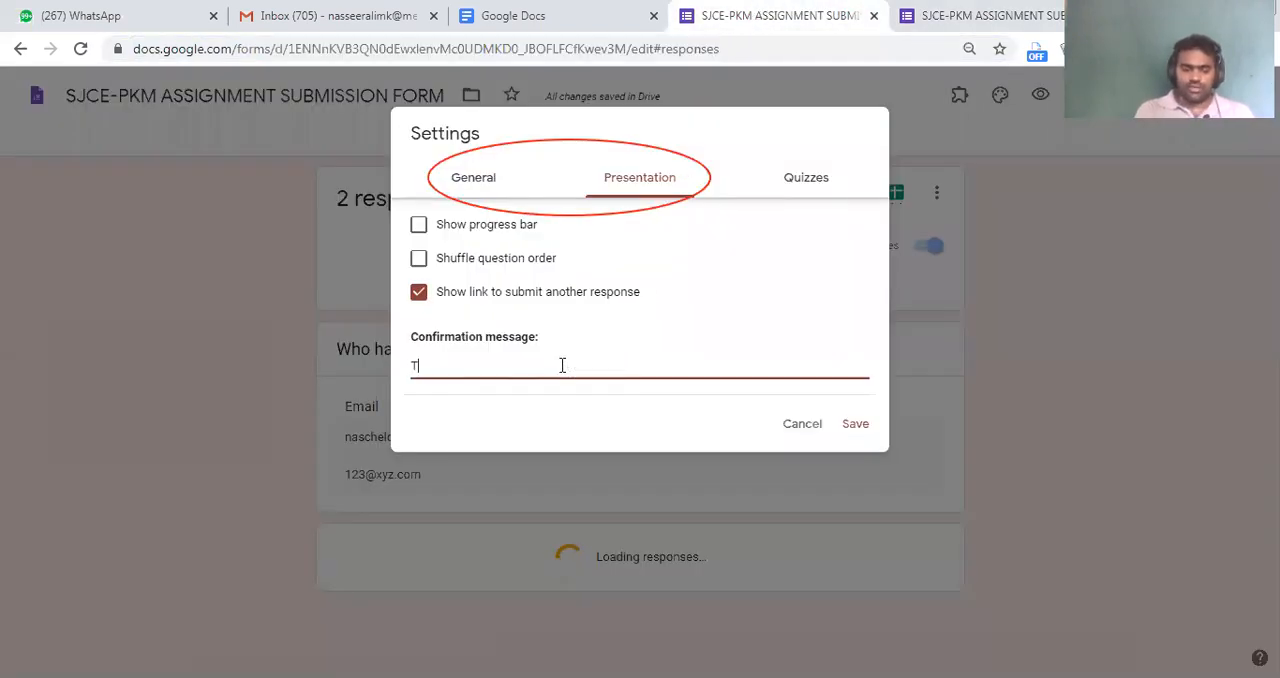
type("hank you for subm")
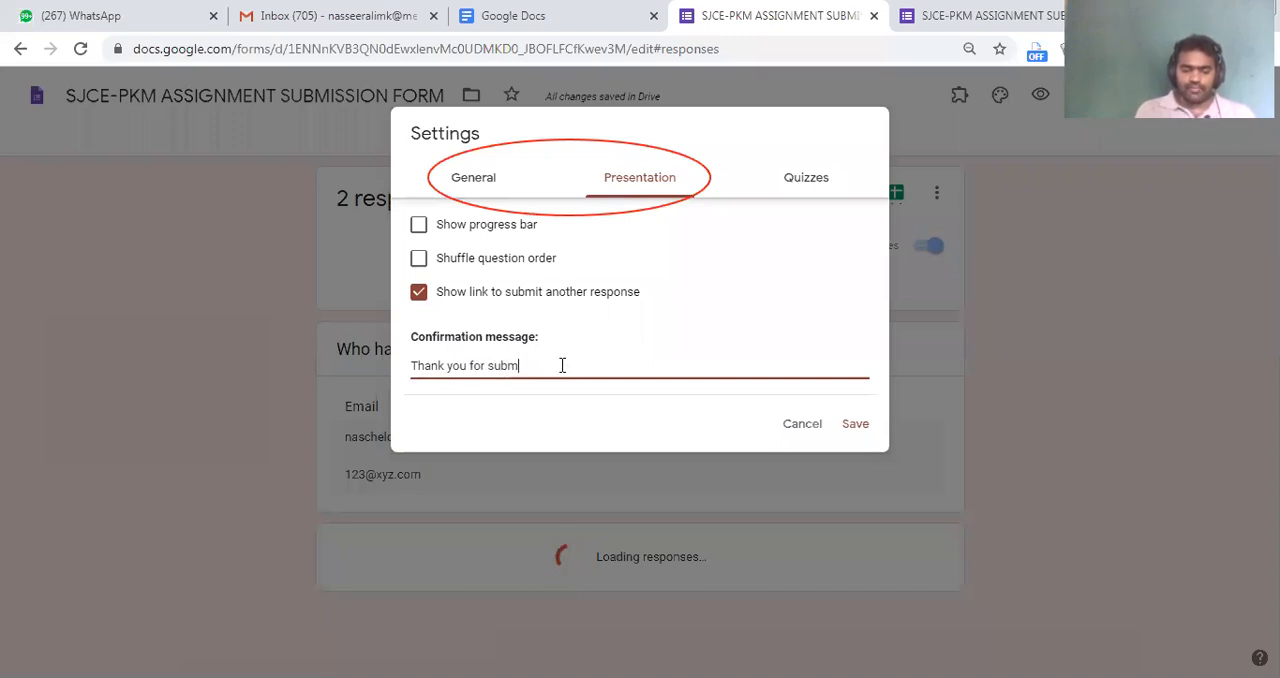
type("itting assignment")
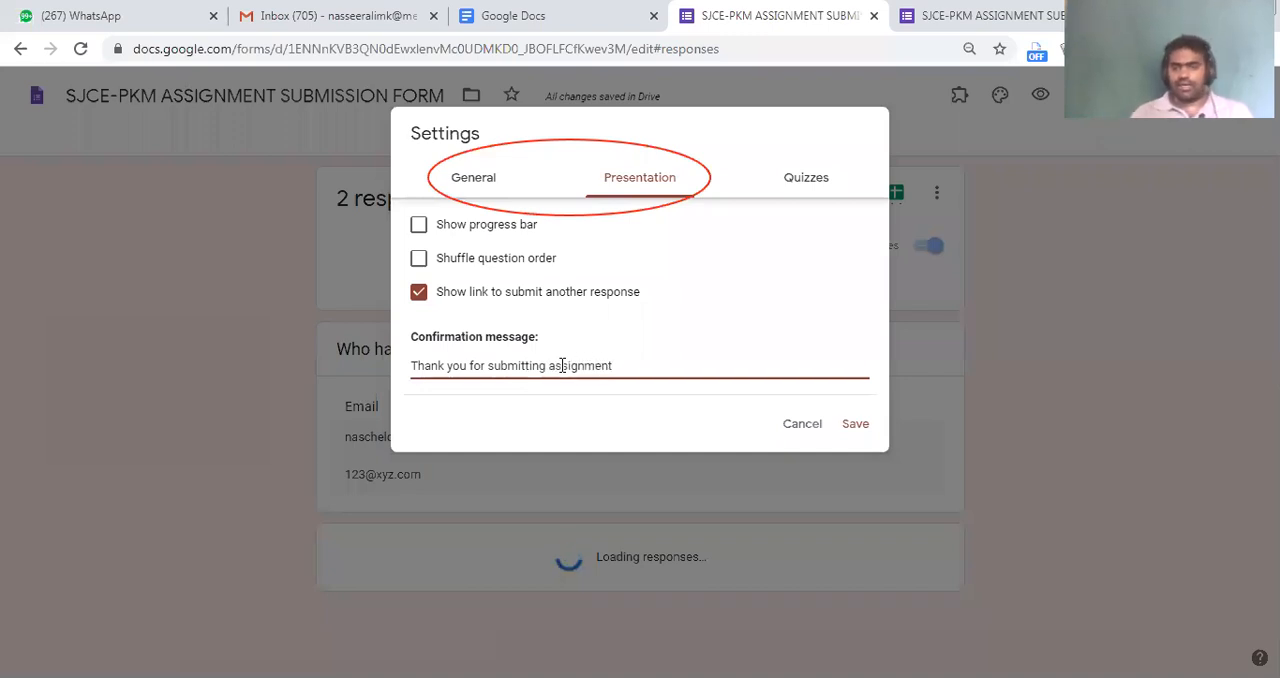
left_click(855, 424)
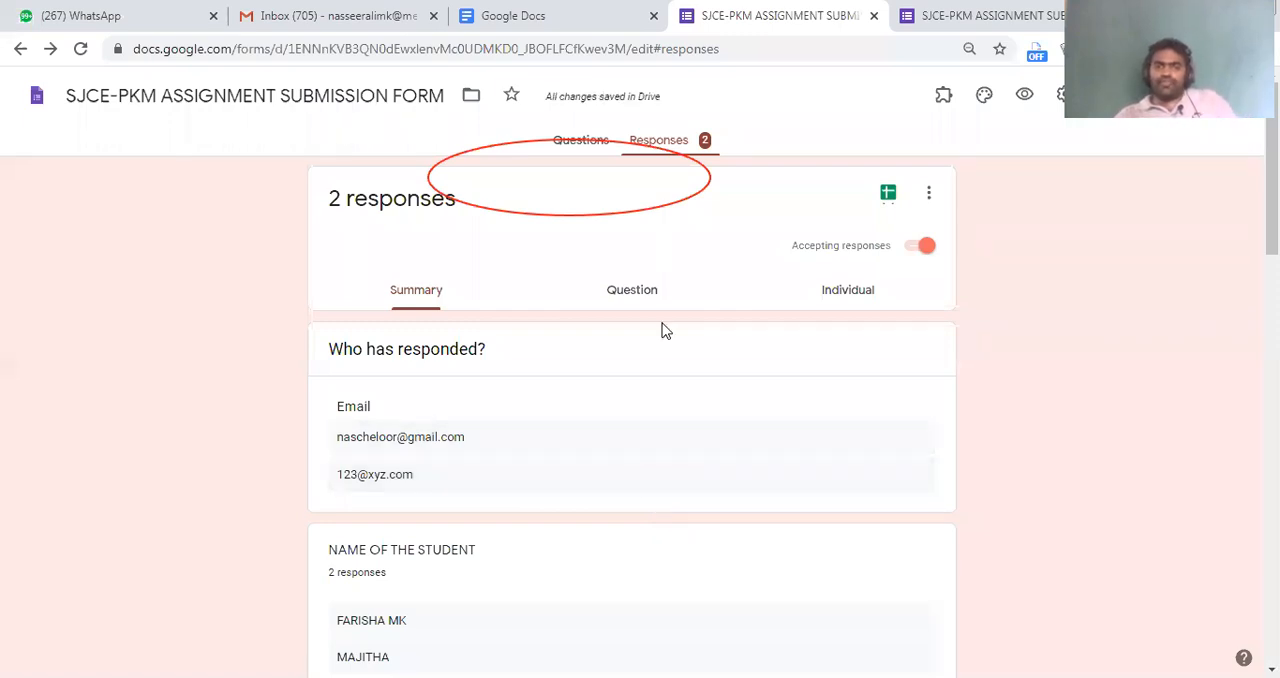
Start another response from the confirmation page and fill in the email address with the saved autofill entry
left_click(915, 15)
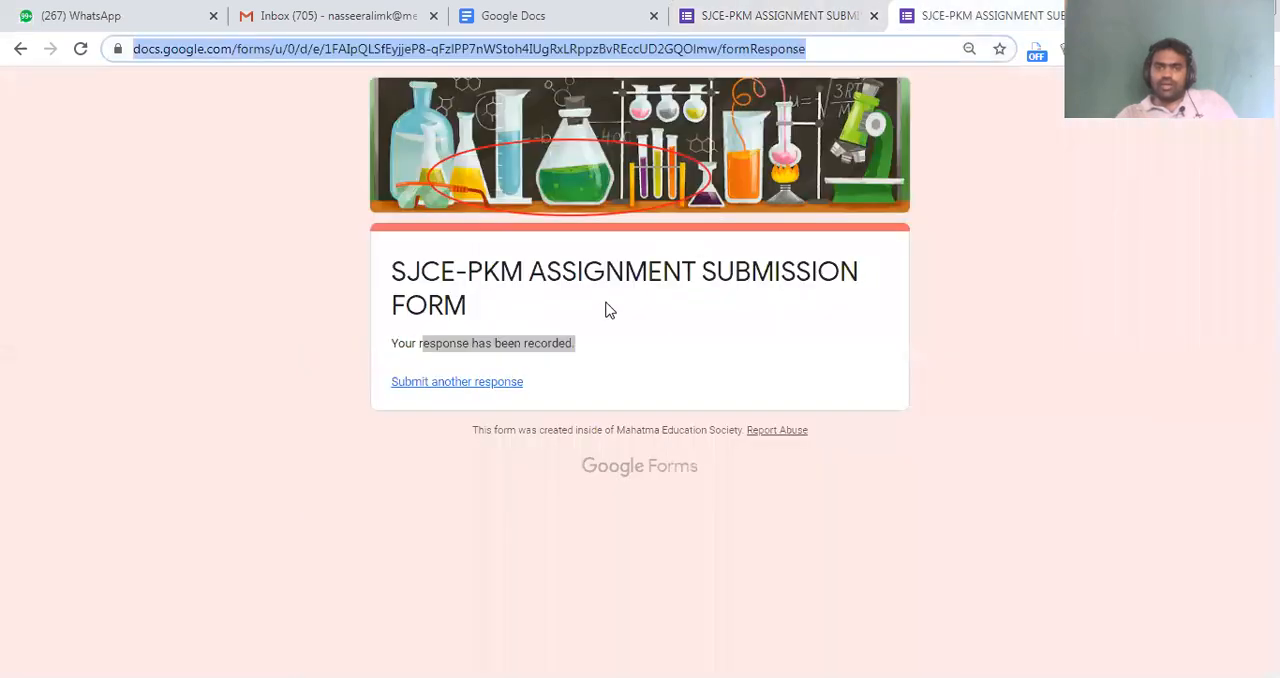
left_click(489, 389)
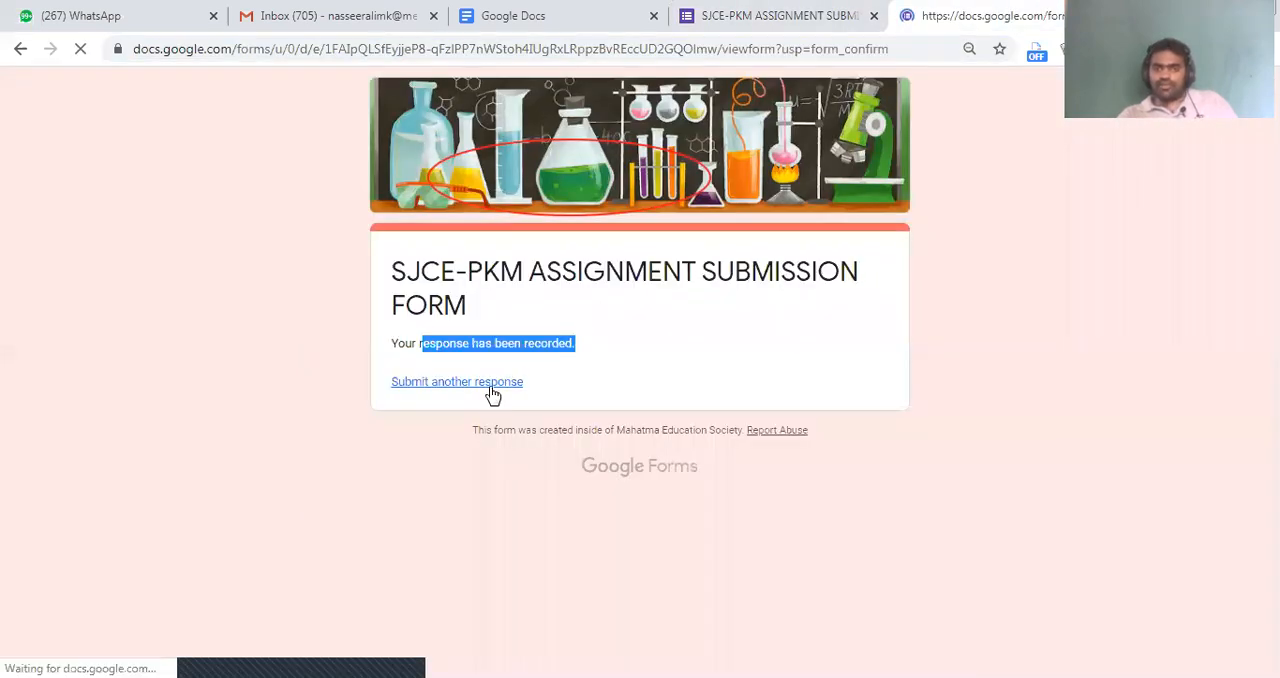
scroll(461, 233, "down", 3)
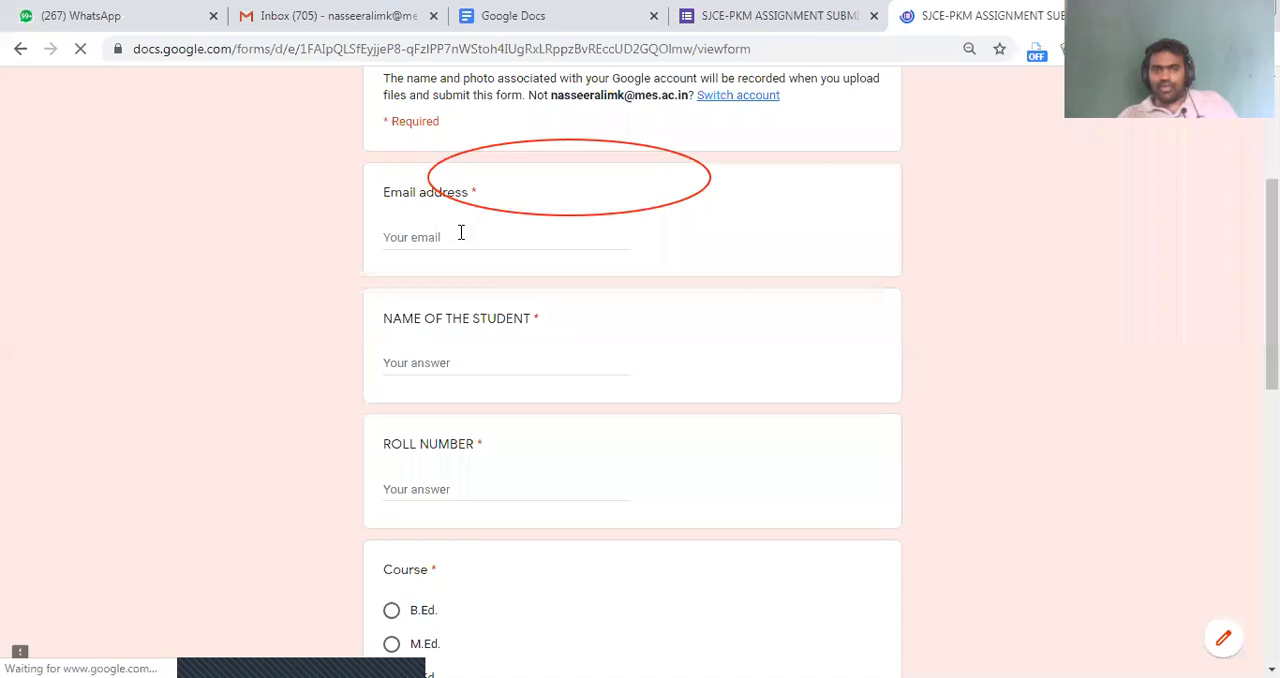
left_click(461, 233)
left_click(456, 243)
left_click(458, 274)
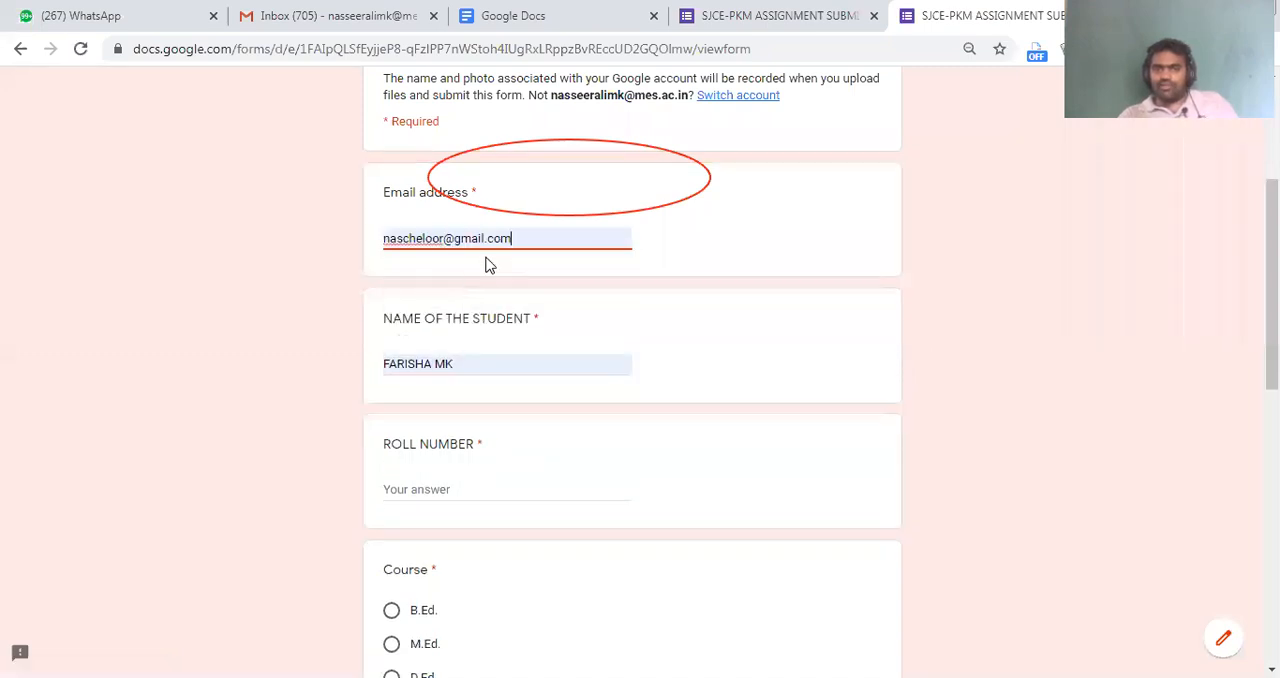
Replace the autofilled student name with another student's name and enter that student's roll number
left_click(485, 365)
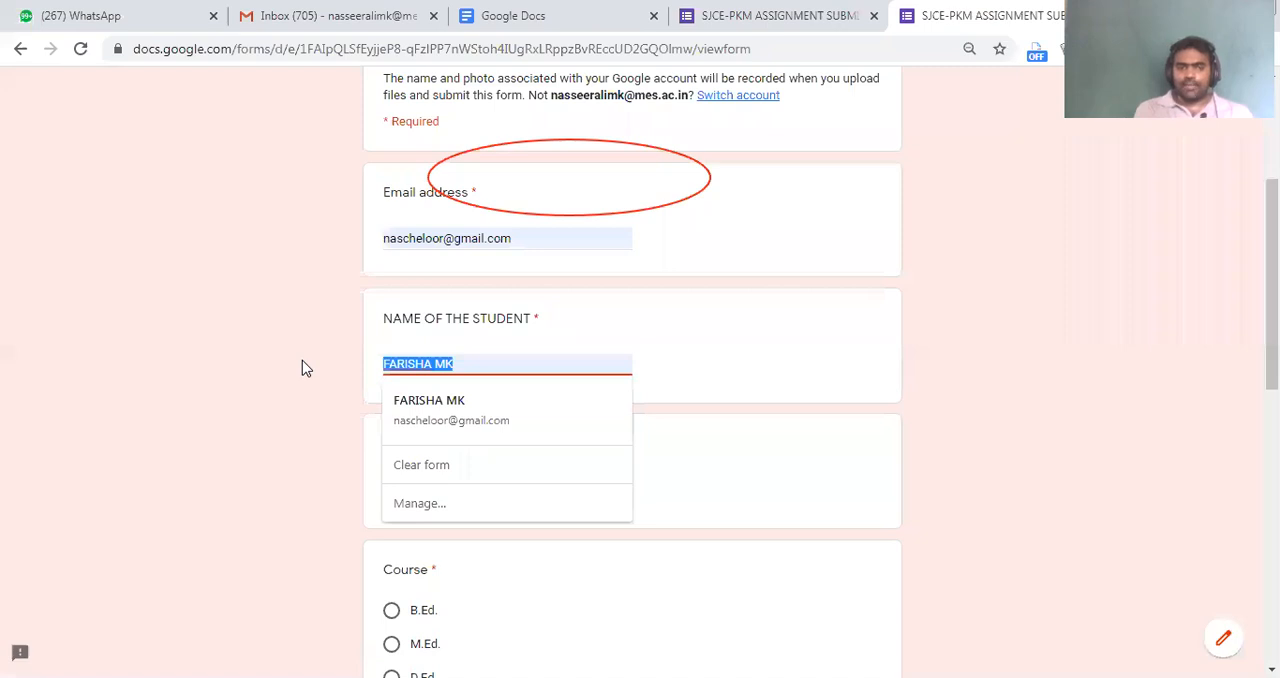
type("SHAL")
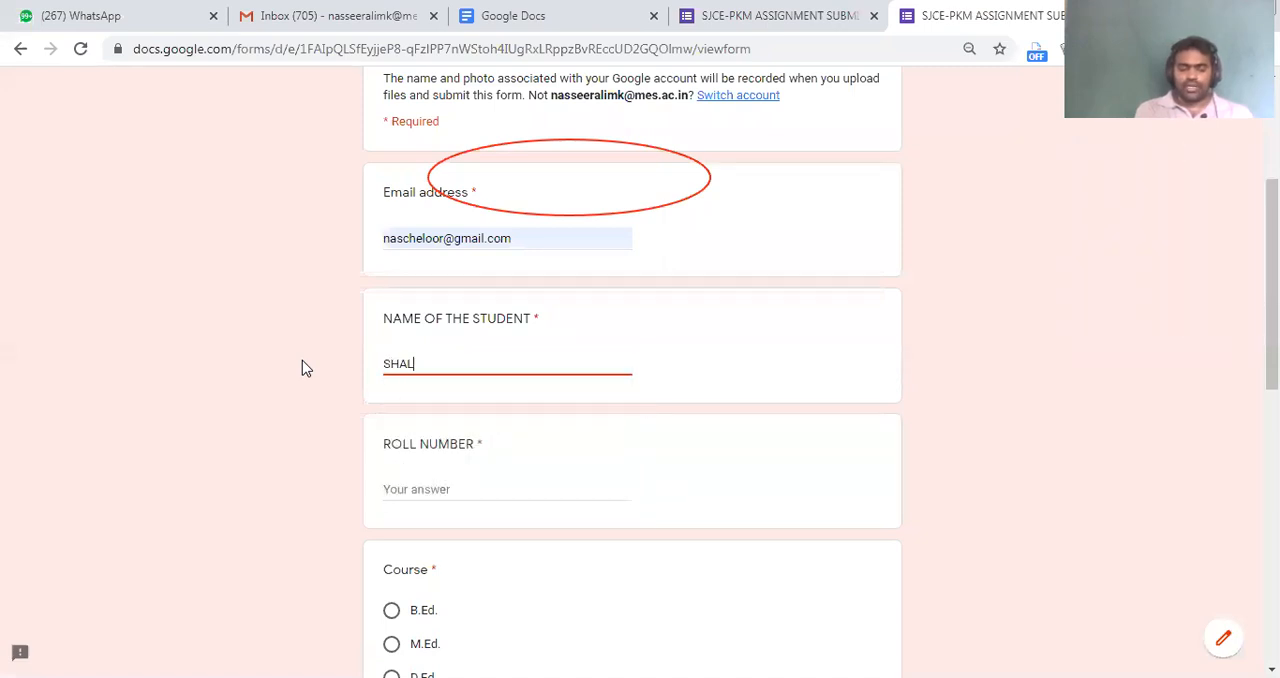
type("OM")
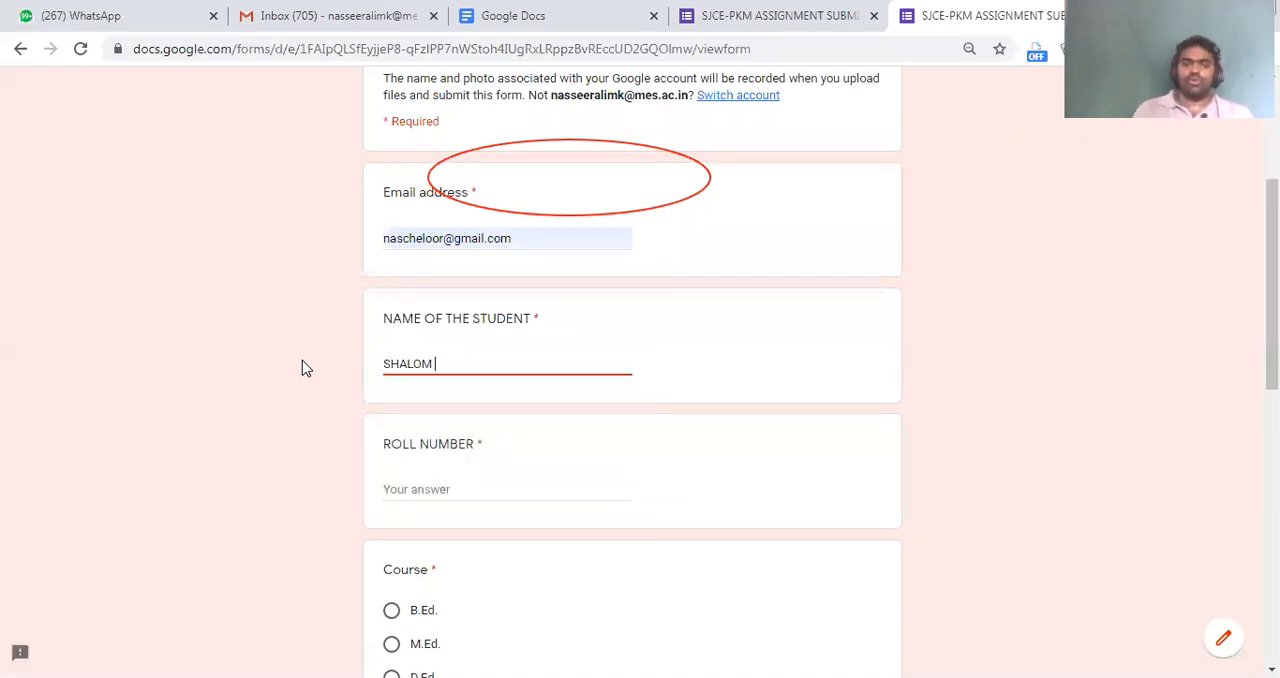
left_click(413, 491)
type("SJ123")
Choose M.Ed. as the course and Second as the semester in the third response
scroll(409, 503, "down", 3)
left_click(405, 366)
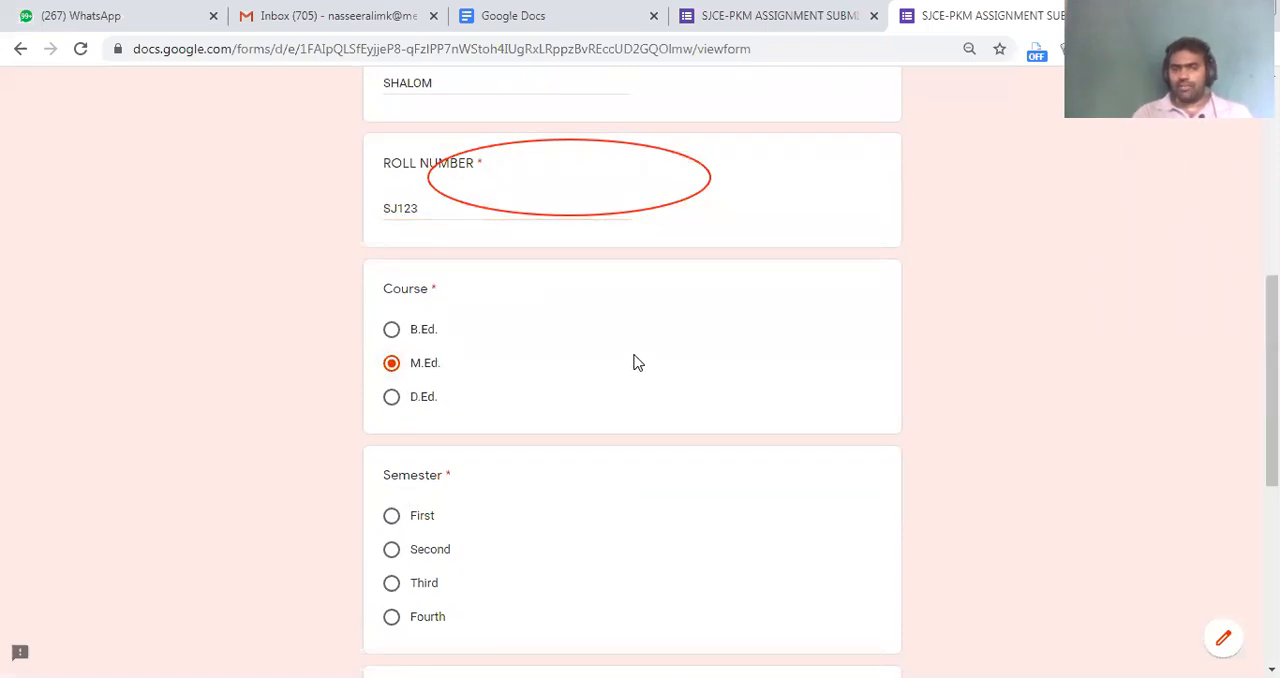
scroll(633, 363, "down", 4)
left_click(437, 184)
Fill the assignment content answer with random sample text and paste repeated copies of it to make it longer
left_click(436, 390)
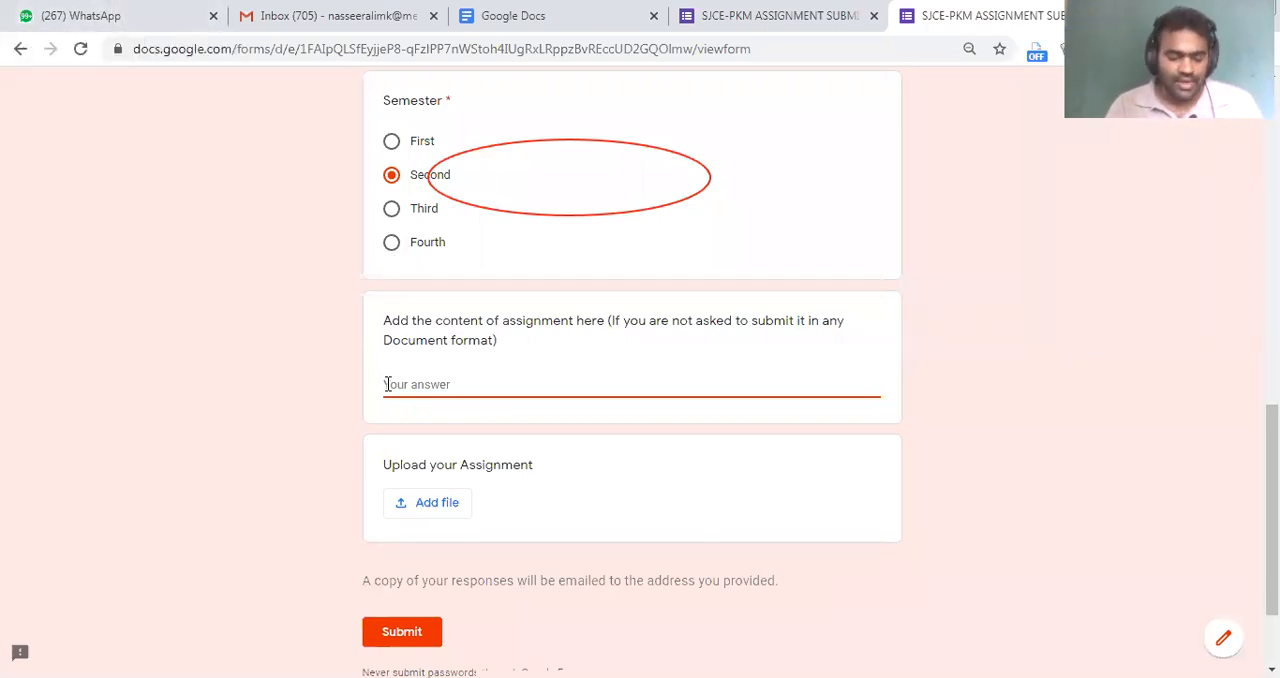
type("fjsdfhjsadbklj")
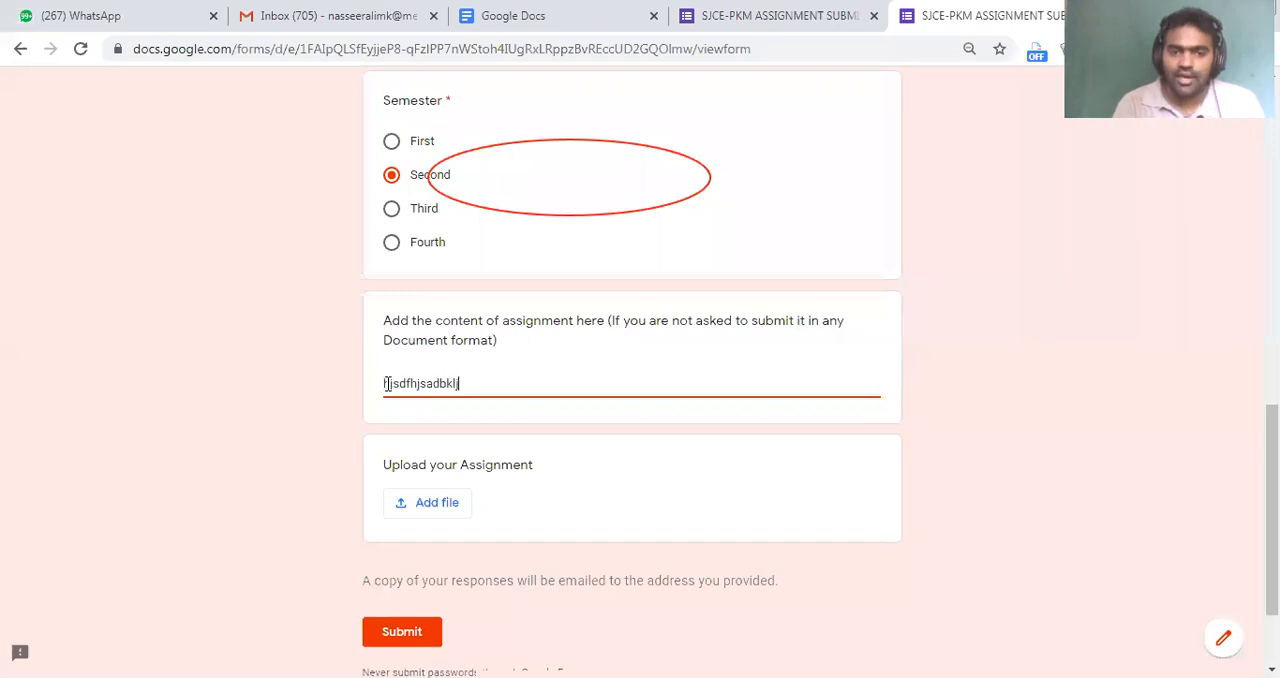
type("DNKLadnJAdbAHbcnSbdjksabdjk")
key("ctrl+a")
key("ctrl+c")
key("ctrl+v")
key("ctrl+v")
key("ctrl+v")
key("ctrl+v")
key("ctrl+v")
key("ctrl+v")
key("ctrl+v")
key("ctrl+v")
key("ctrl+v")
key("ctrl+v")
key("ctrl+v")
key("ctrl+v")
key("ctrl+v")
key("ctrl+v")
key("ctrl+v")
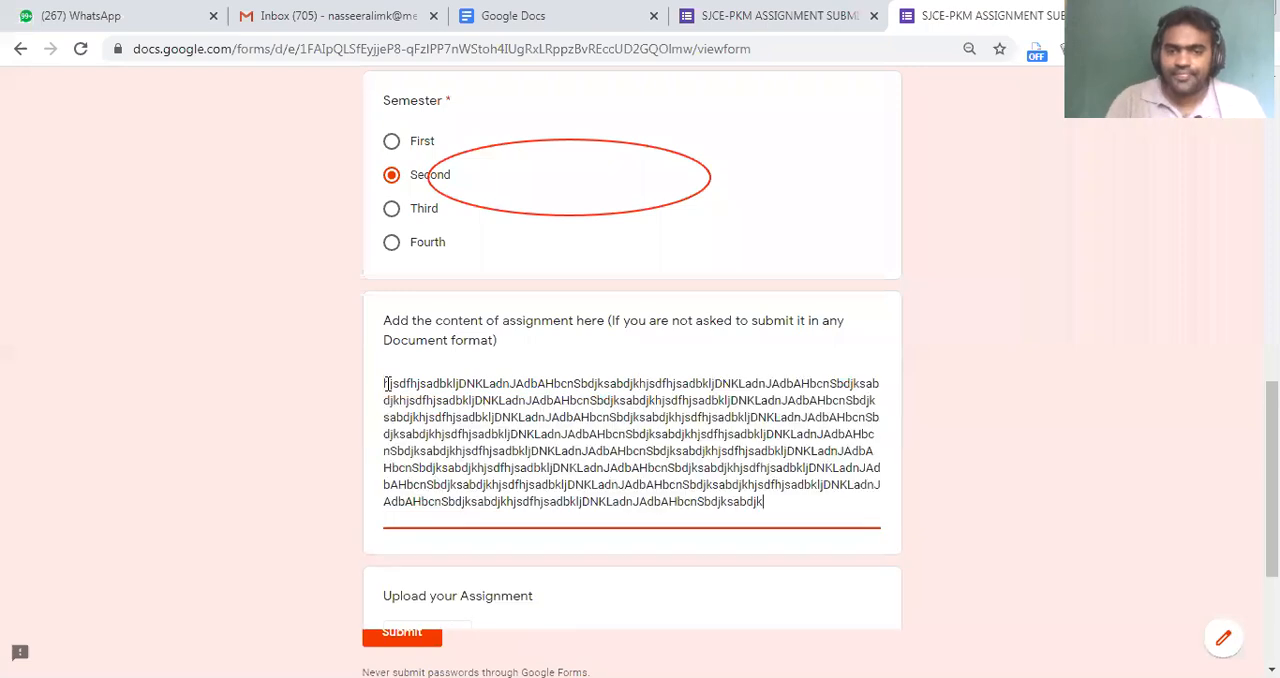
Submit the third response without attaching a file and check the custom confirmation message
scroll(391, 394, "down", 5)
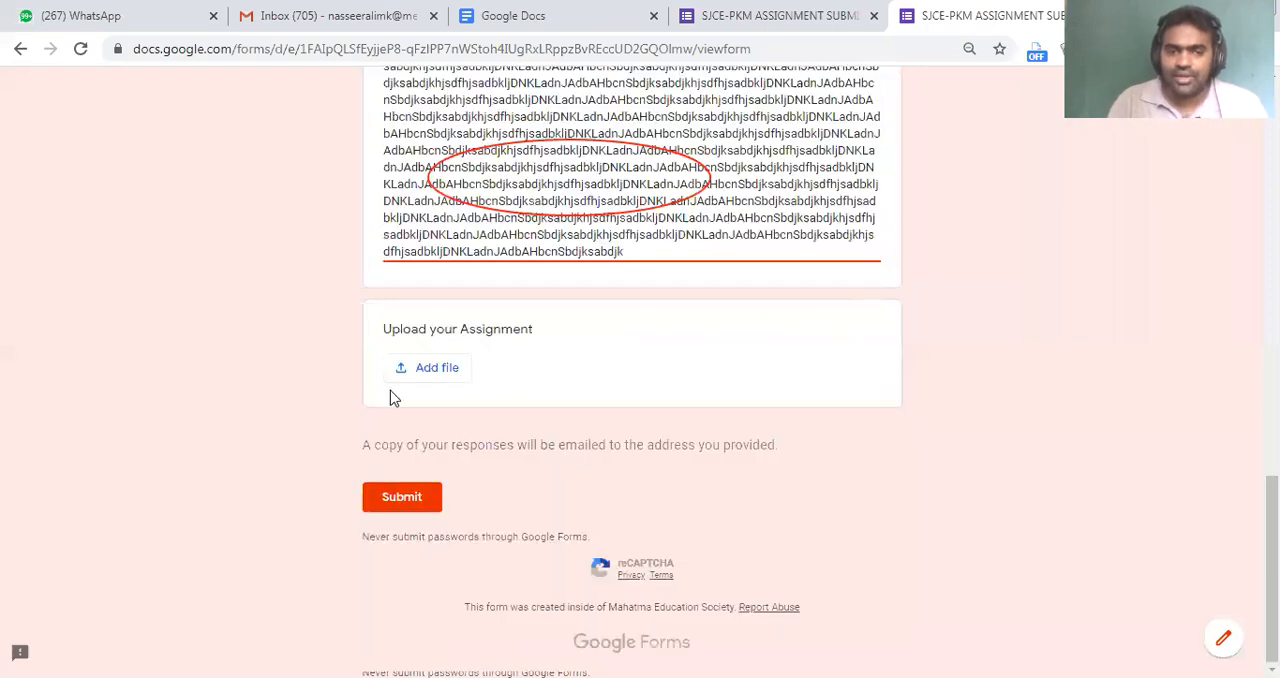
left_click(408, 497)
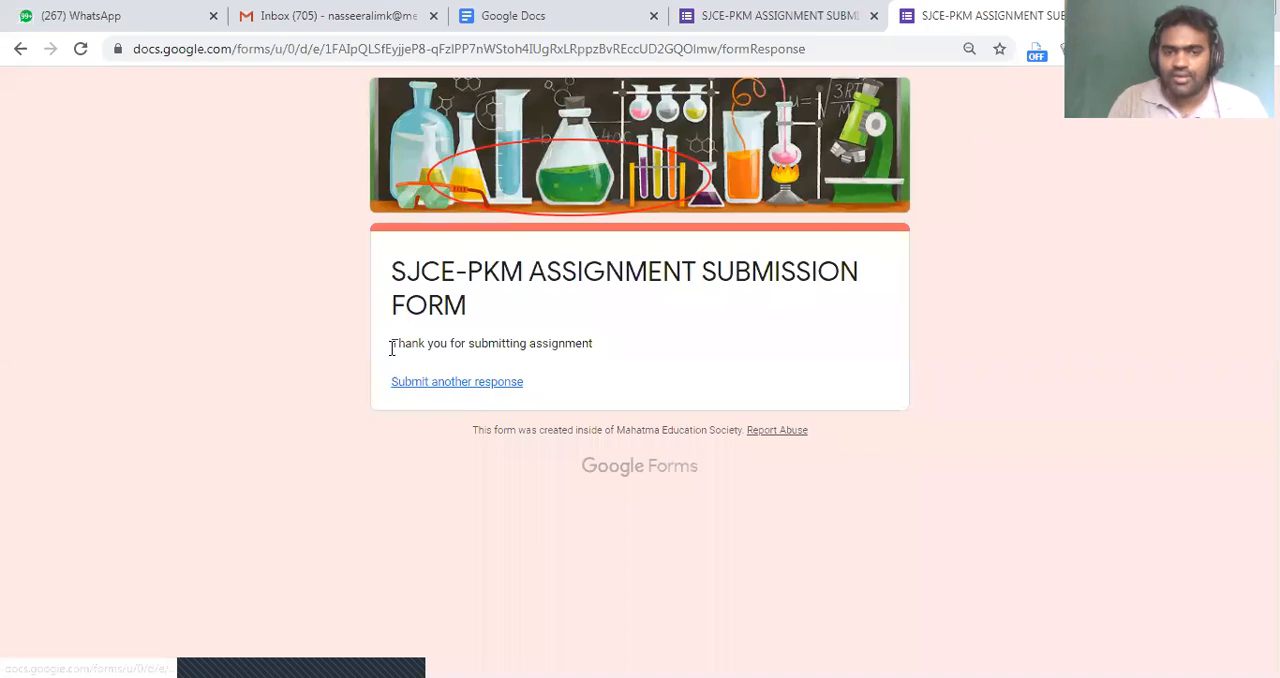
left_click_drag(654, 429, 650, 428)
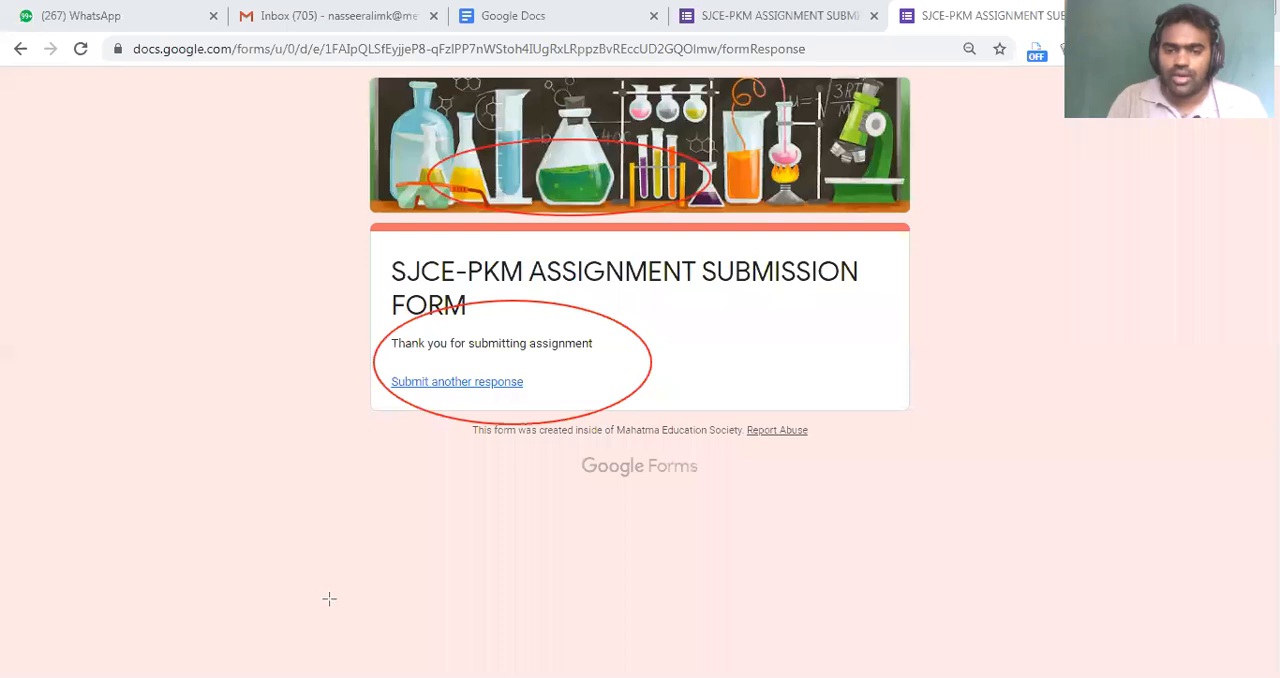
Switch to the form editor's responses, view the first respondent's individual submission, and return to the response summary
left_click(821, 8)
left_click(821, 8)
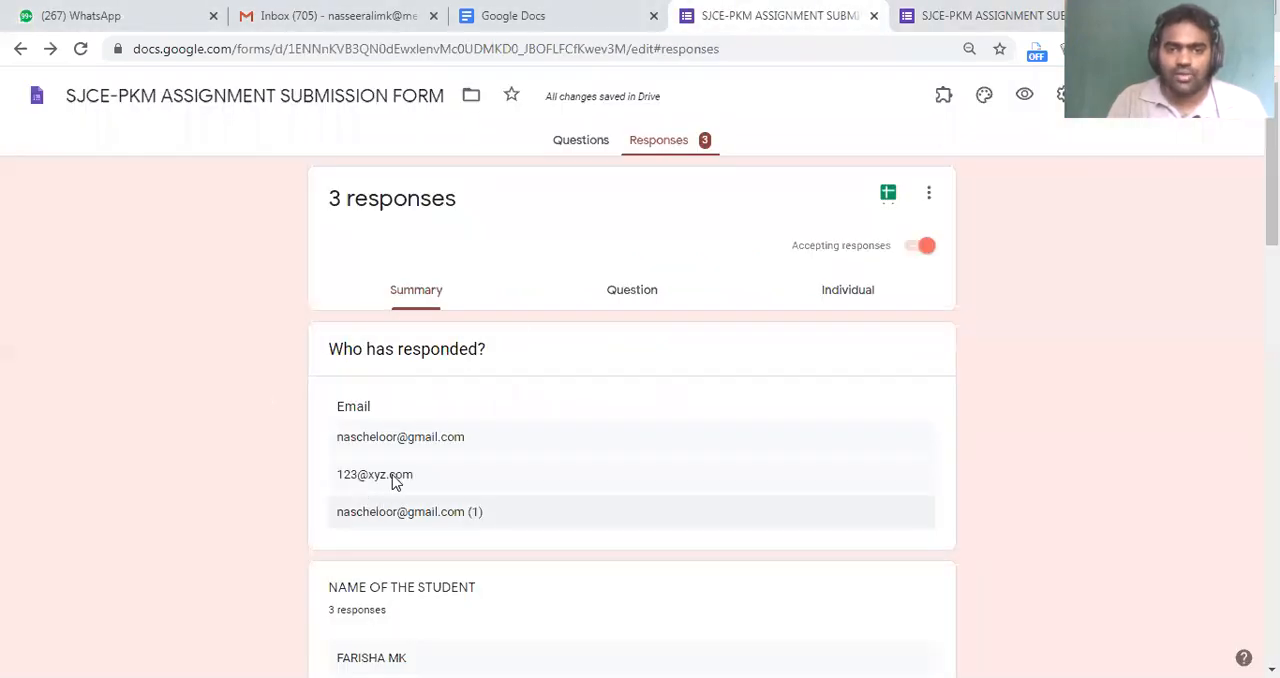
left_click(680, 148)
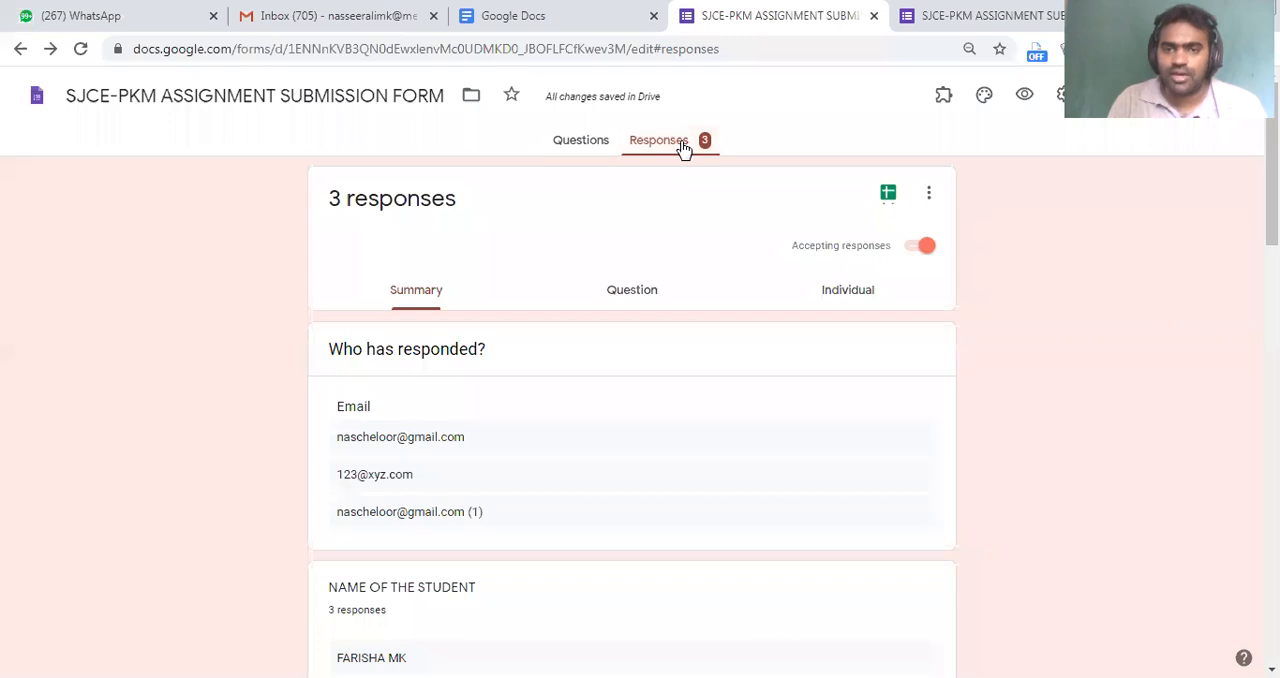
left_click(485, 447)
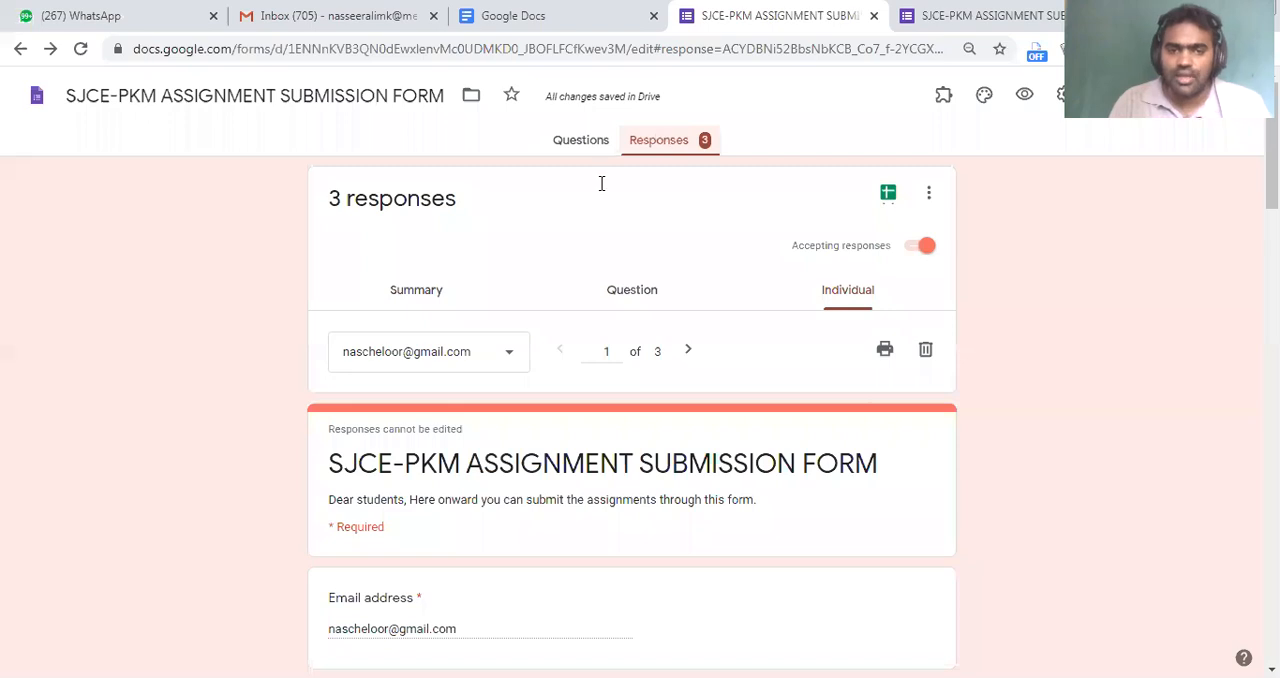
left_click(416, 292)
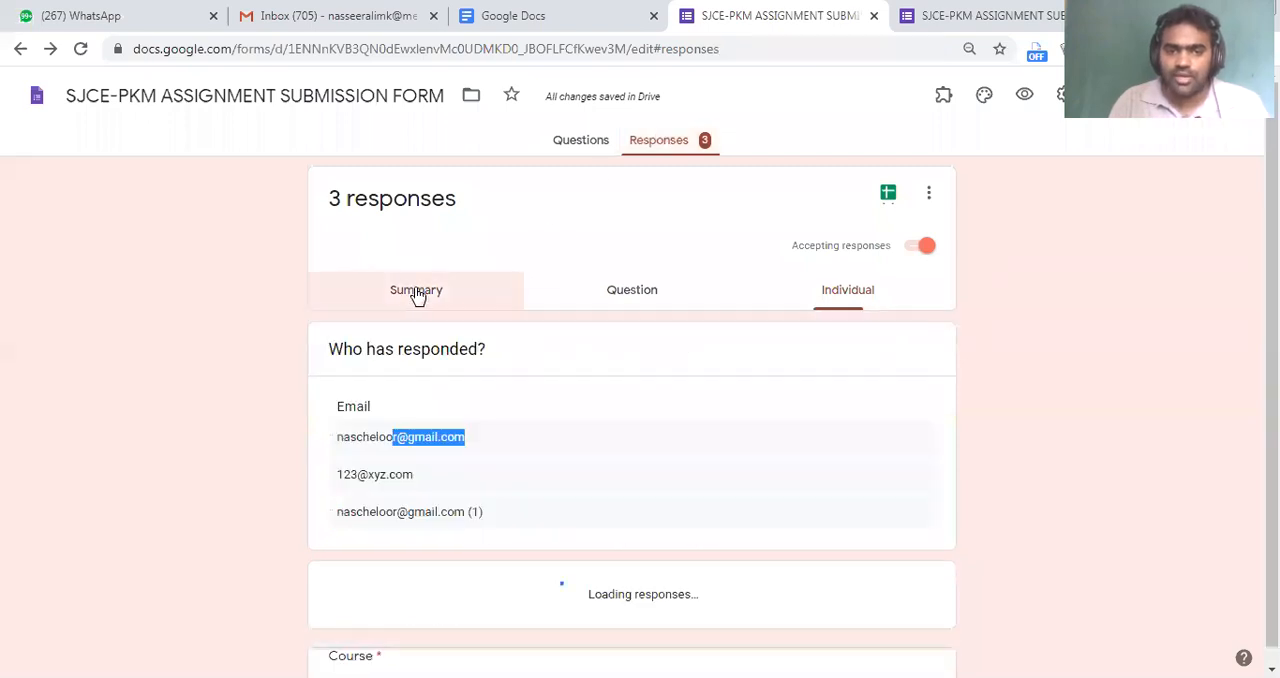
Examine the submitted student names and roll numbers in the response summary
scroll(546, 398, "down", 10)
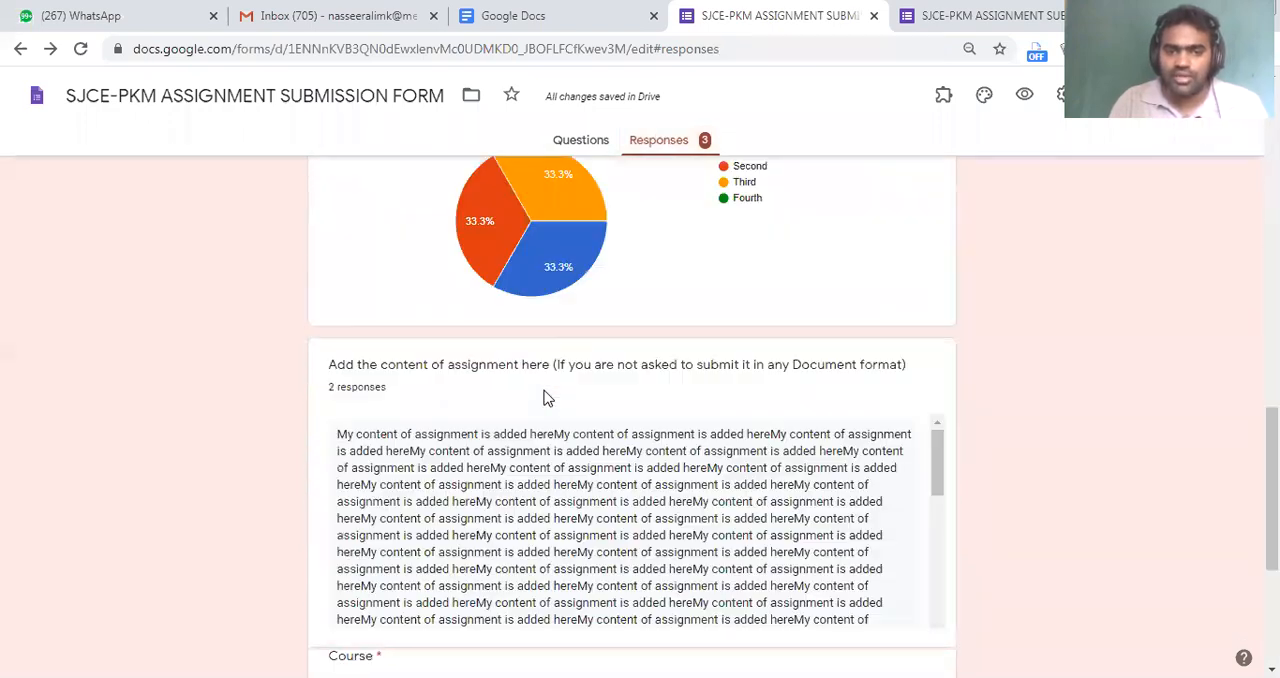
scroll(491, 364, "up", 10)
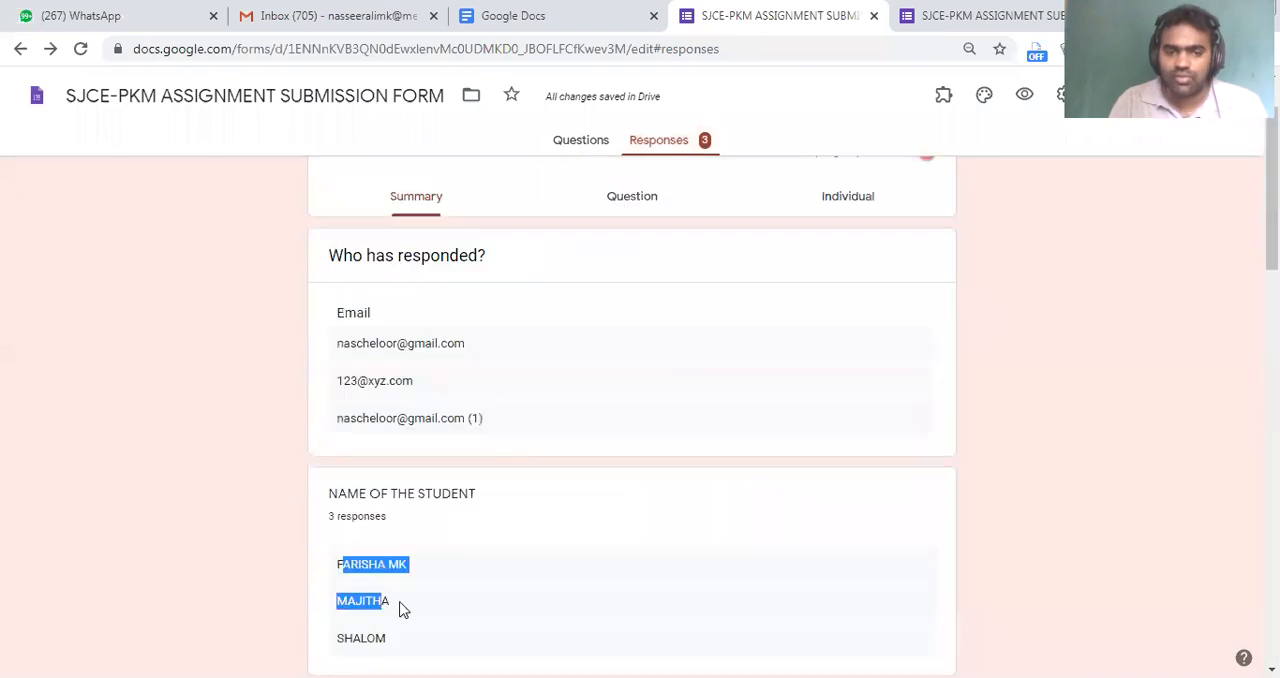
scroll(400, 607, "down", 5)
left_click_drag(362, 420, 457, 514)
scroll(578, 472, "down", 3)
scroll(393, 378, "up", 1)
scroll(410, 410, "down", 1)
Inspect the Course and Semester pie charts to see how the responses are distributed among the options
mouse_move(520, 453)
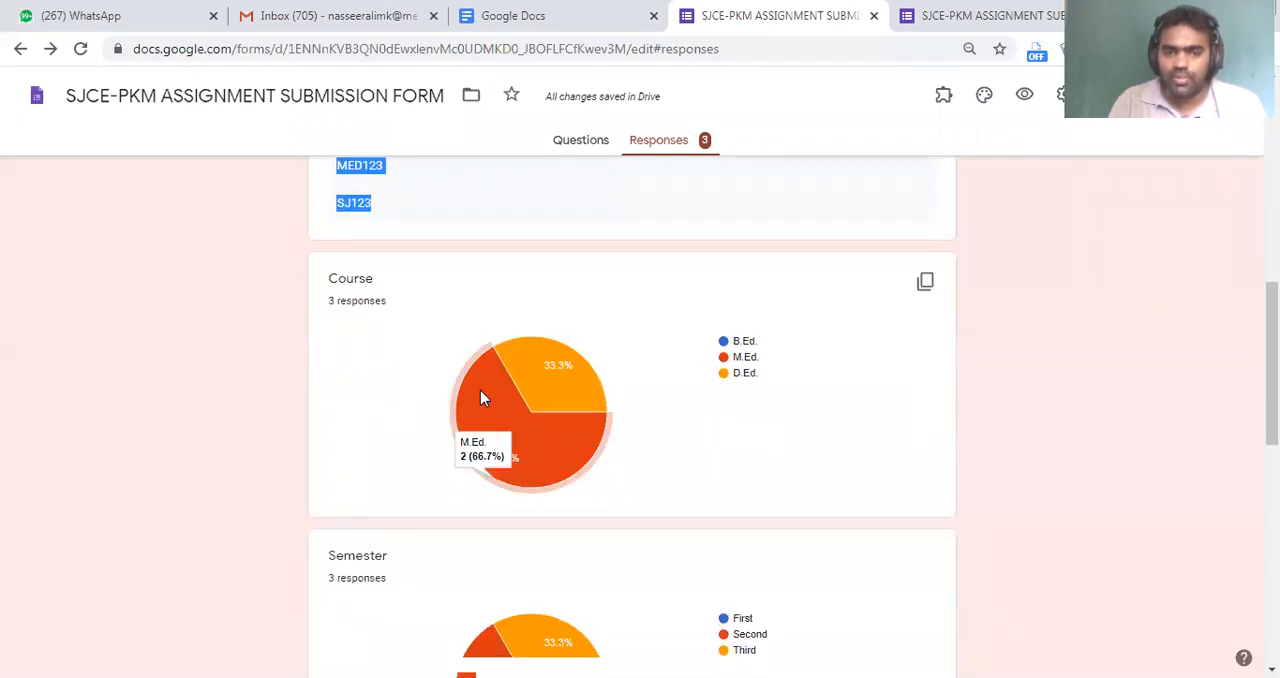
left_click_drag(336, 301, 400, 313)
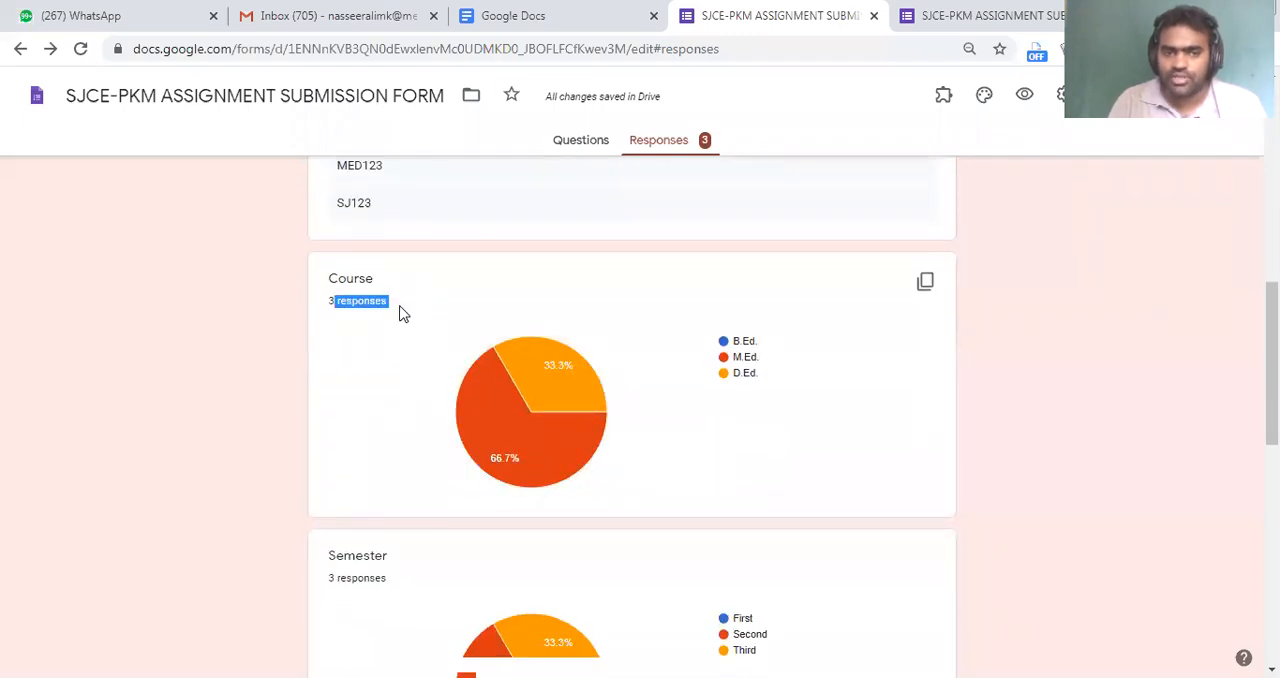
mouse_move(503, 443)
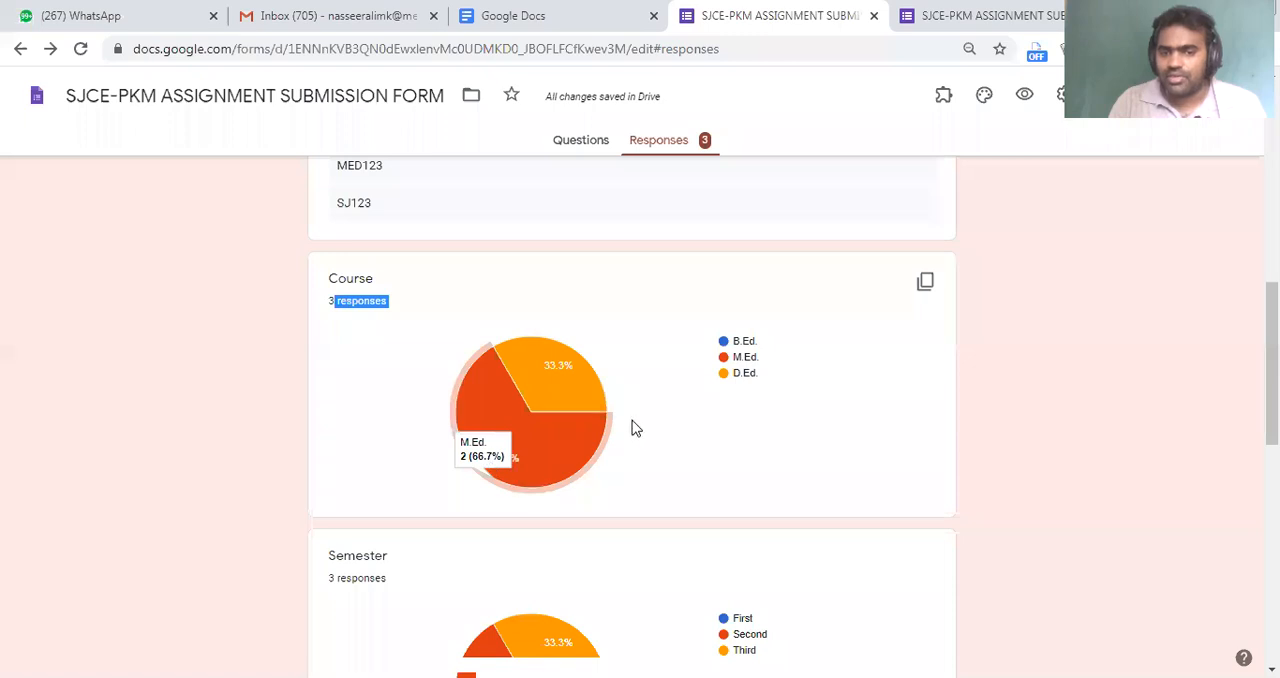
mouse_move(540, 364)
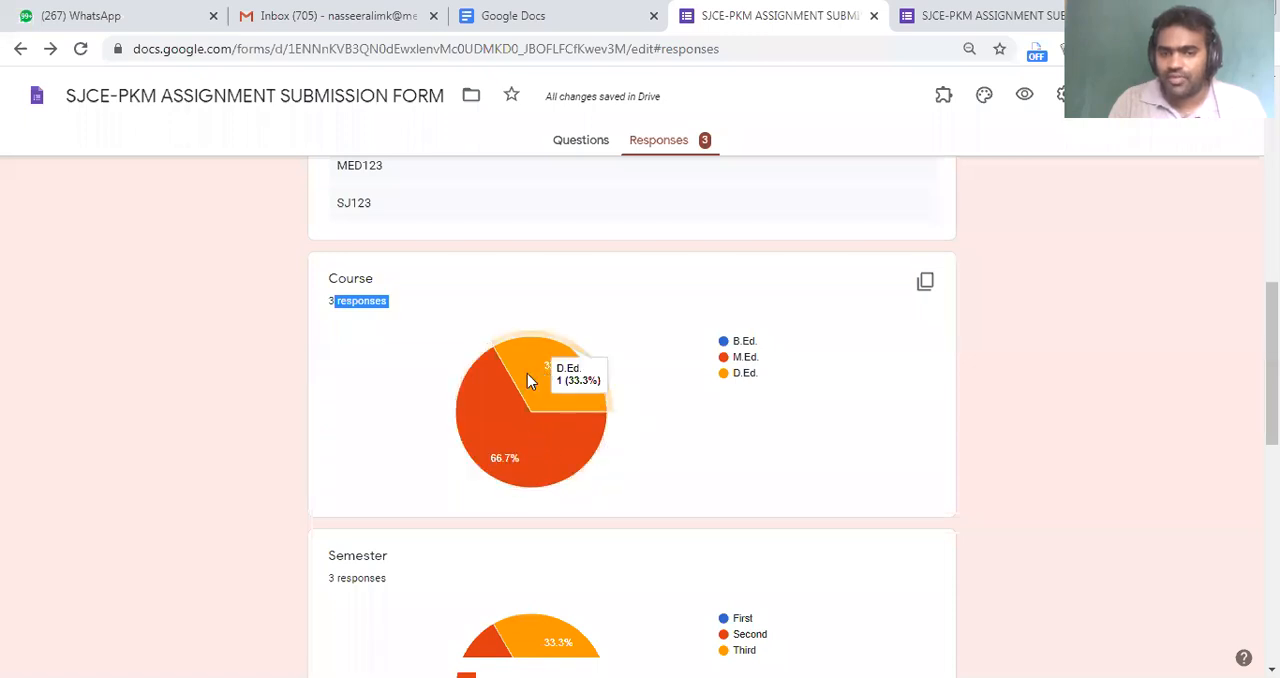
scroll(528, 380, "down", 3)
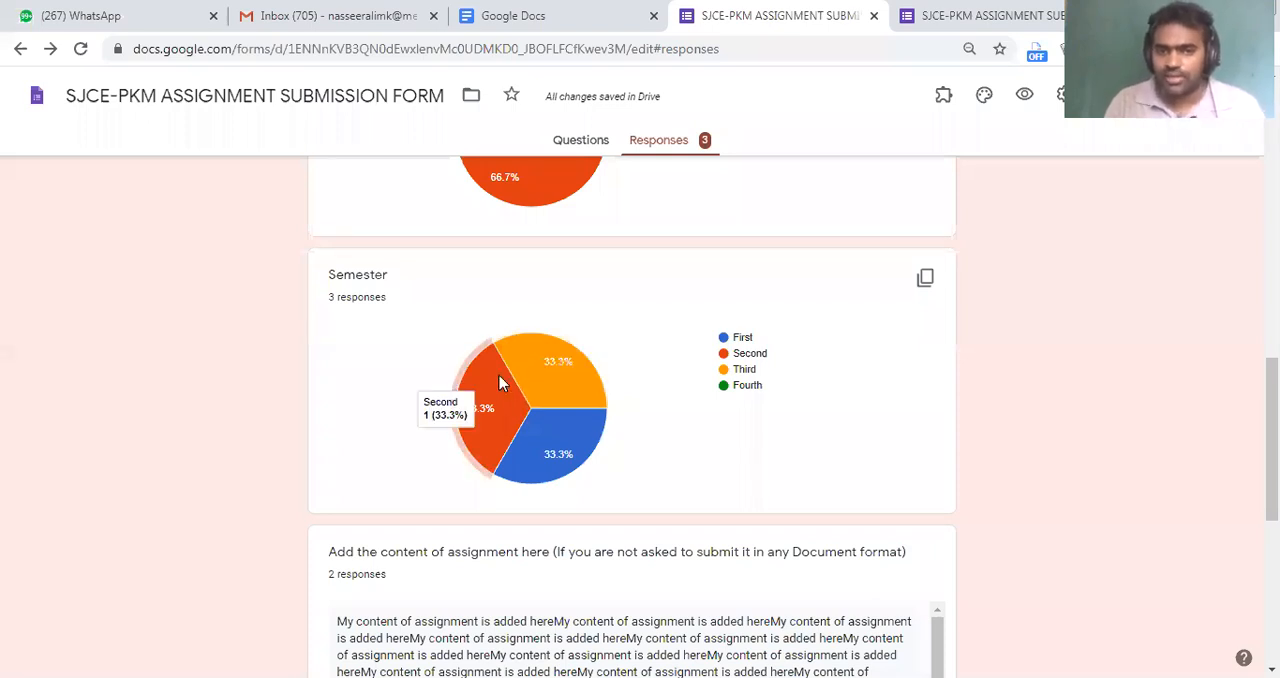
mouse_move(504, 344)
Review the submitted assignment content and uploaded files, and open the Drive folder that stores the uploads
scroll(504, 344, "down", 2)
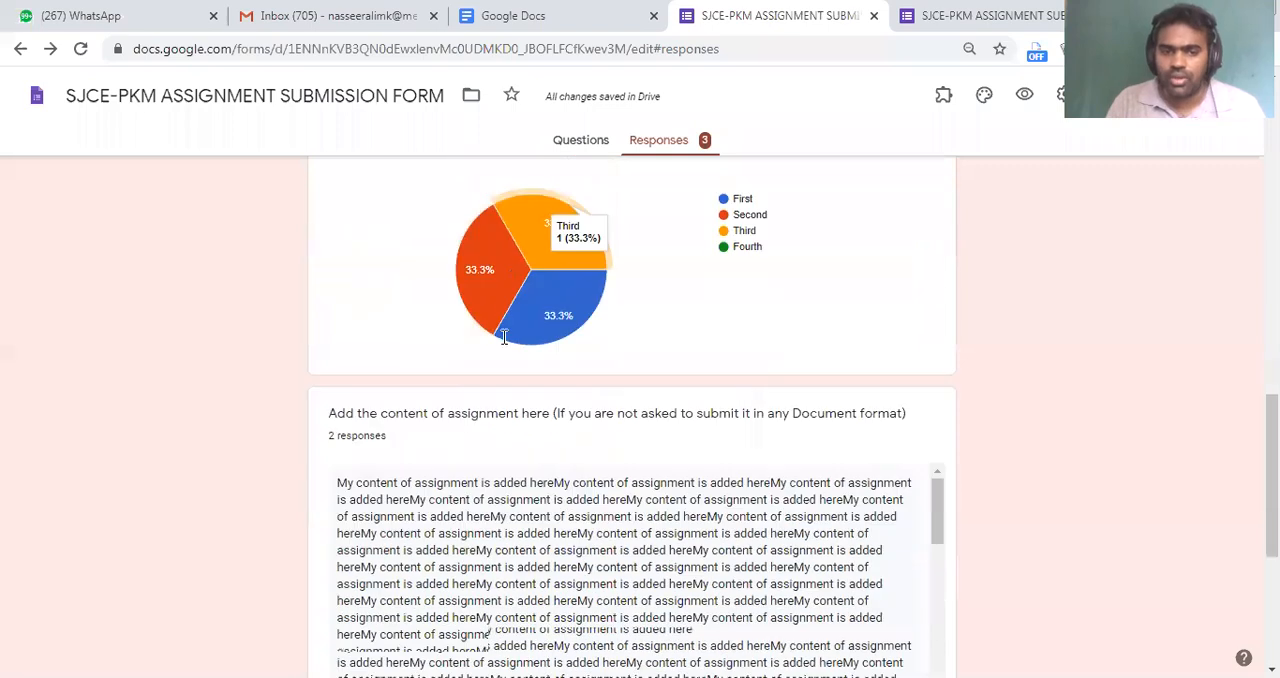
scroll(504, 337, "down", 3)
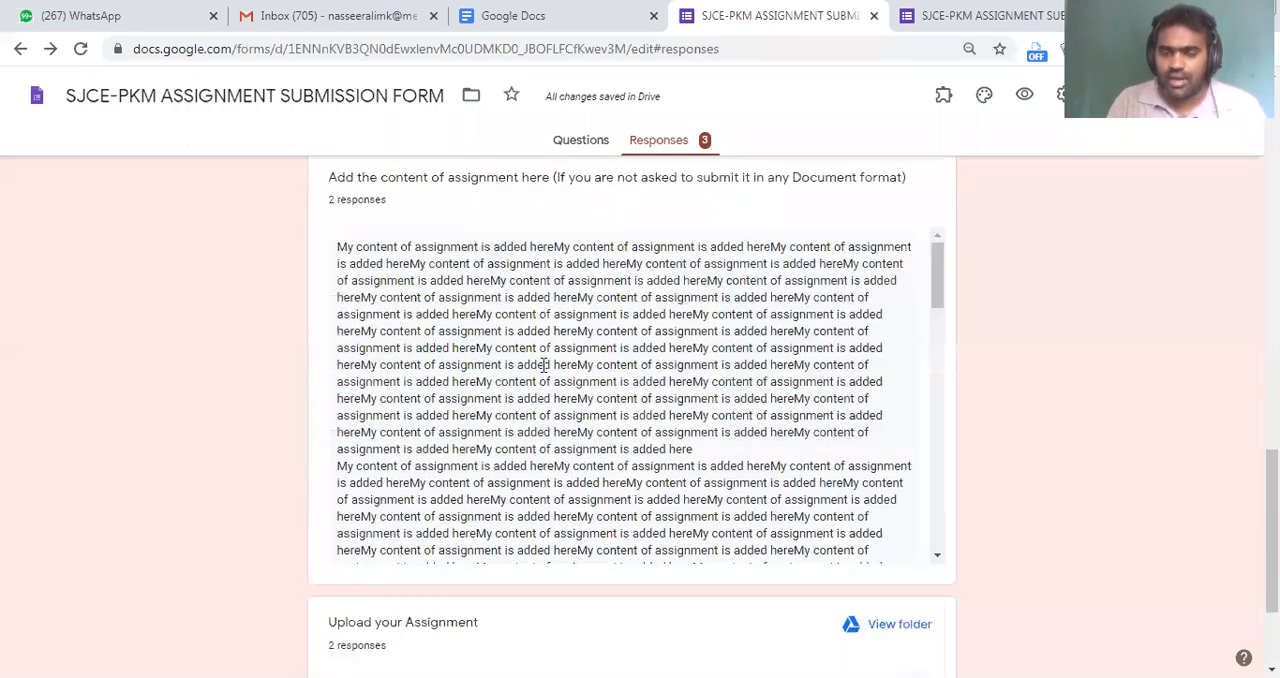
scroll(556, 358, "down", 5)
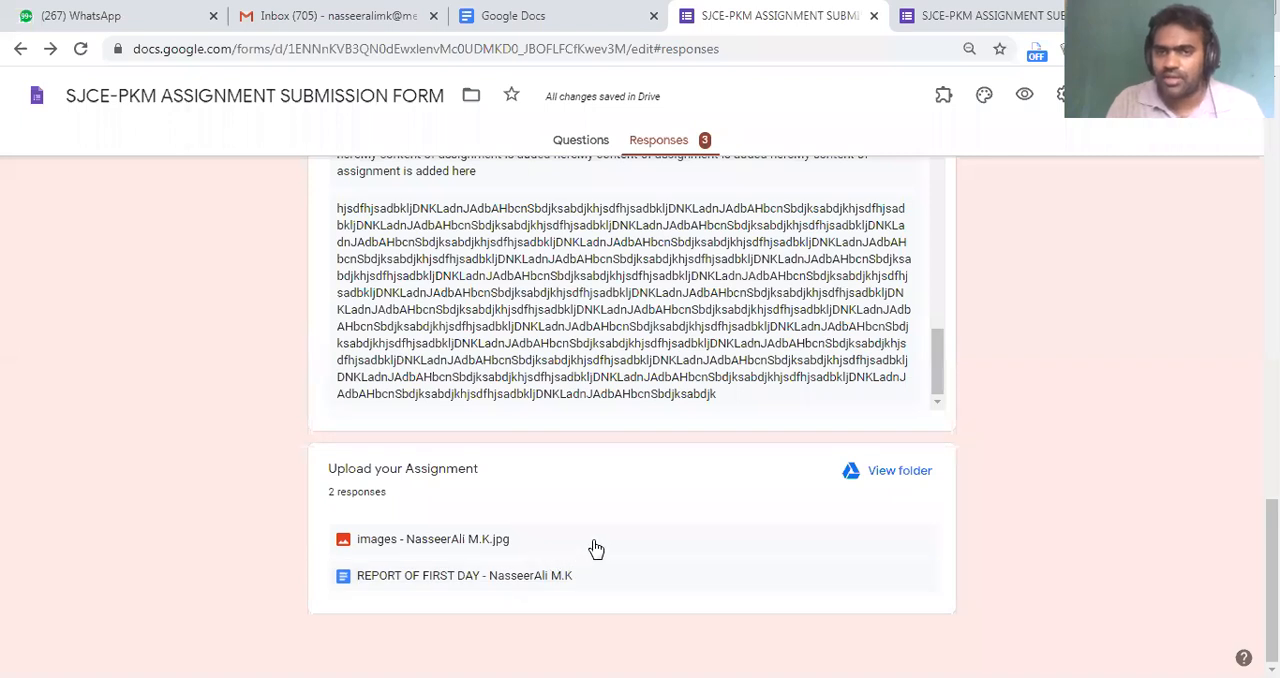
left_click(900, 471)
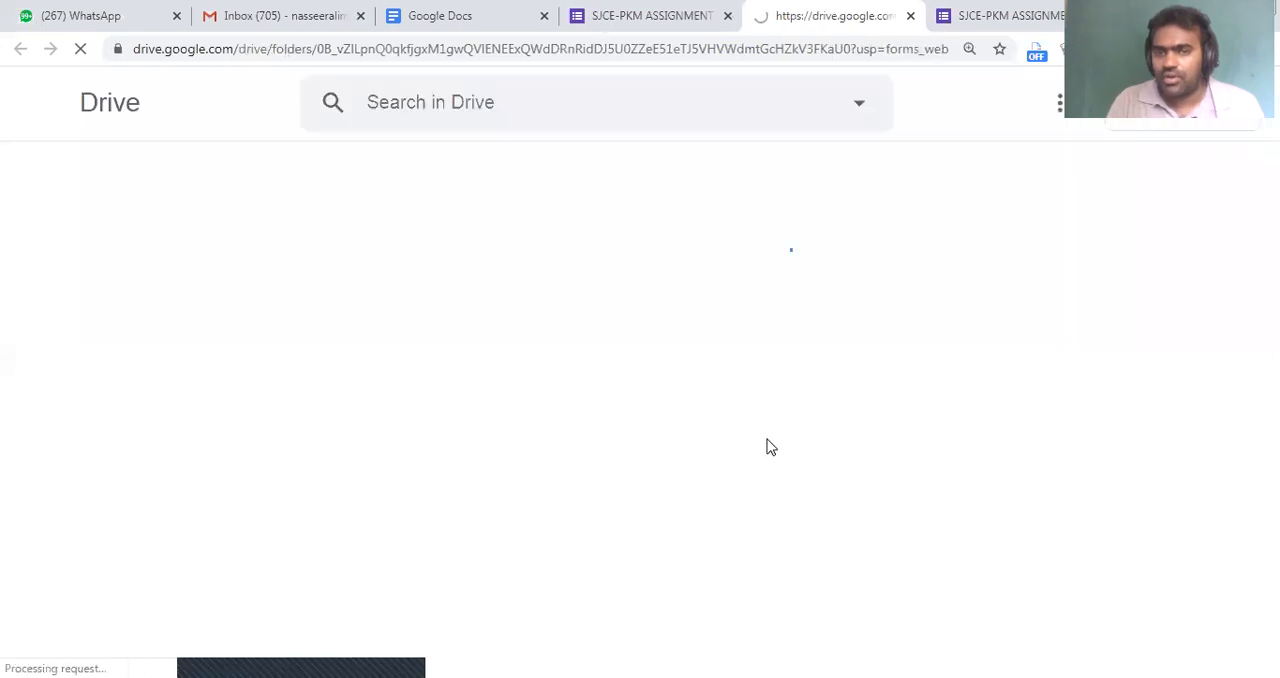
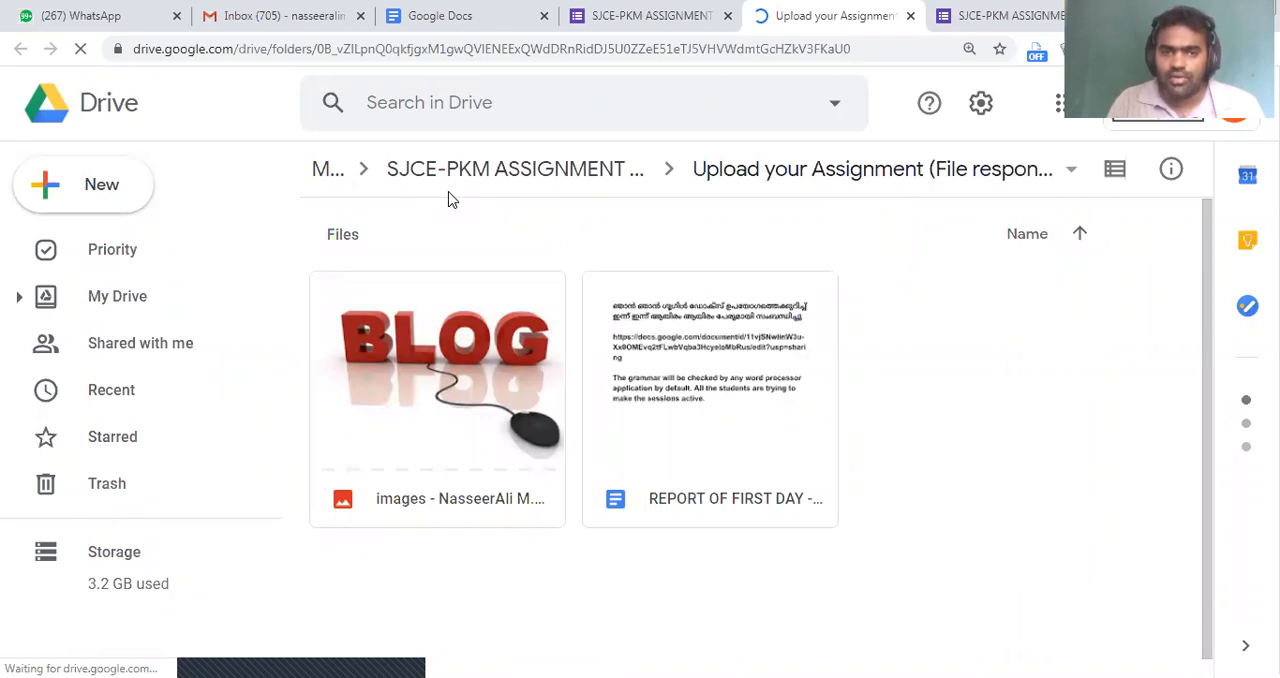
Return from the Drive folder to the form's responses and switch to the per-question view
left_click_drag(370, 126, 708, 208)
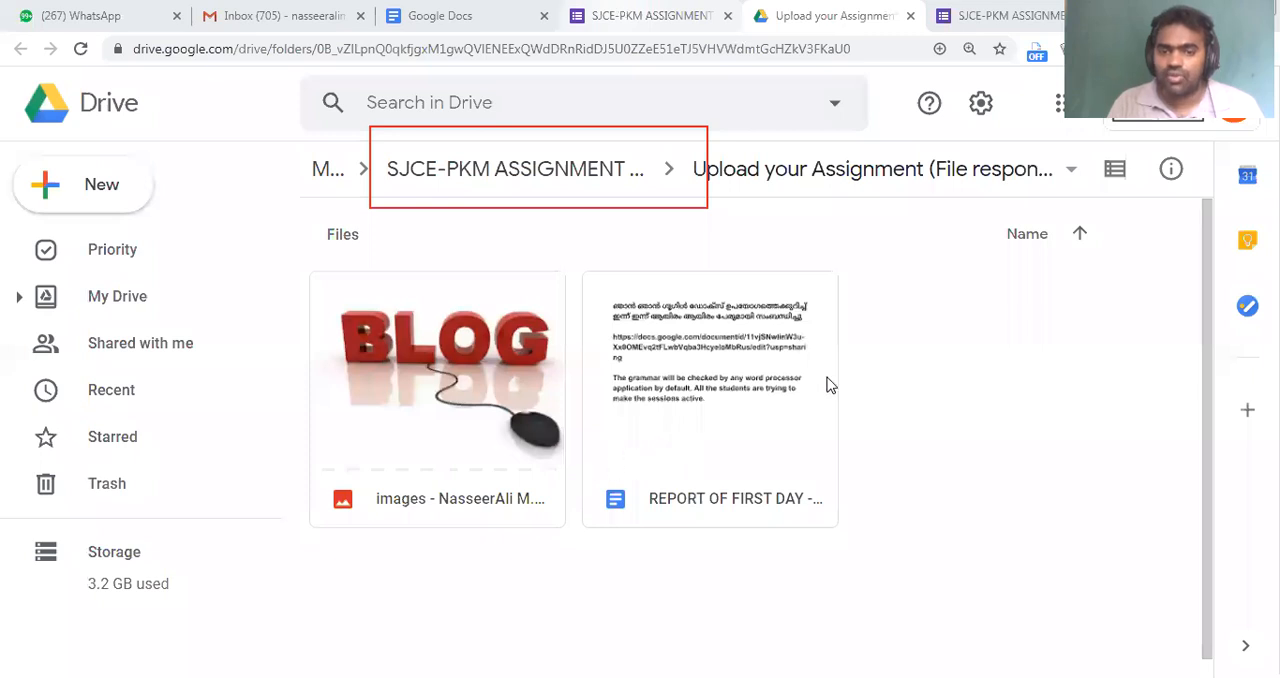
left_click(650, 16)
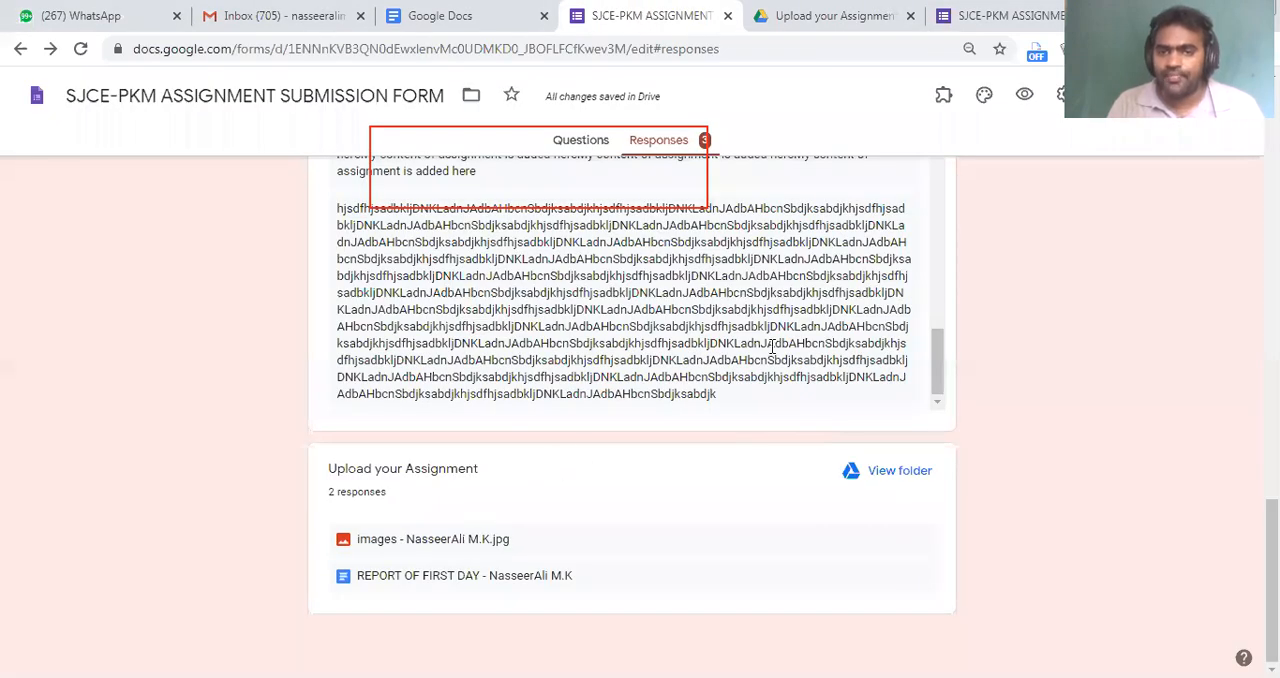
scroll(772, 347, "up", 5)
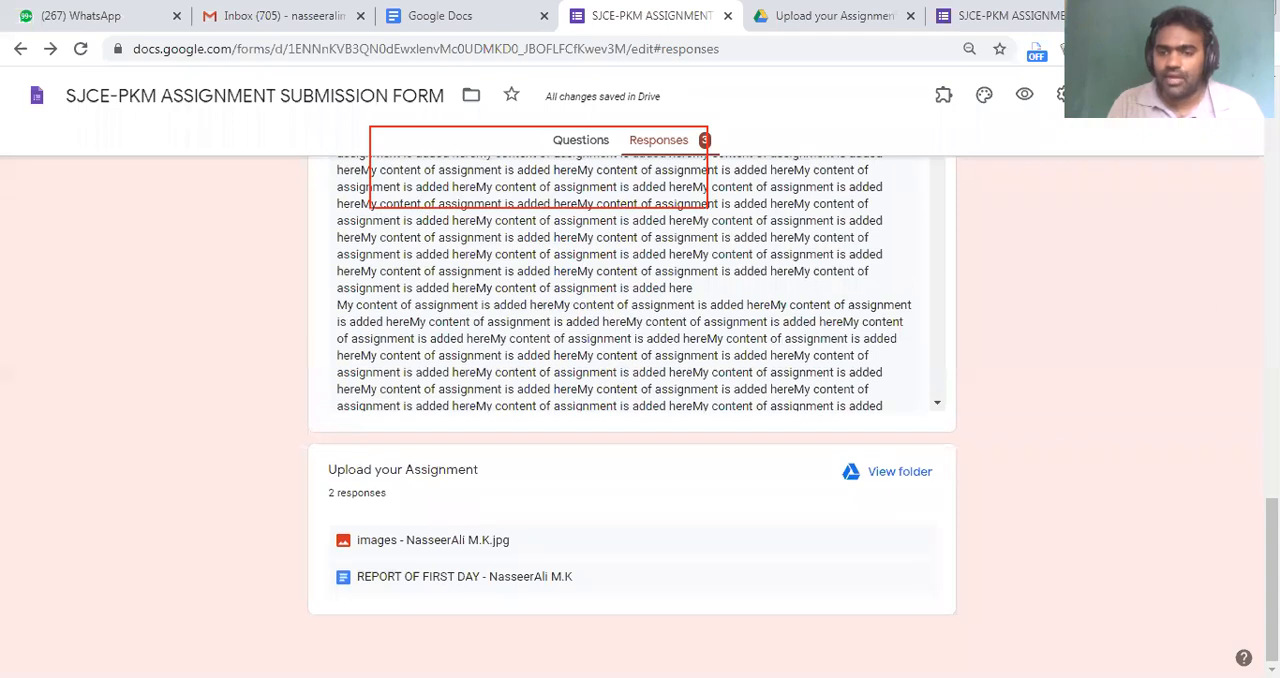
scroll(670, 305, "up", 15)
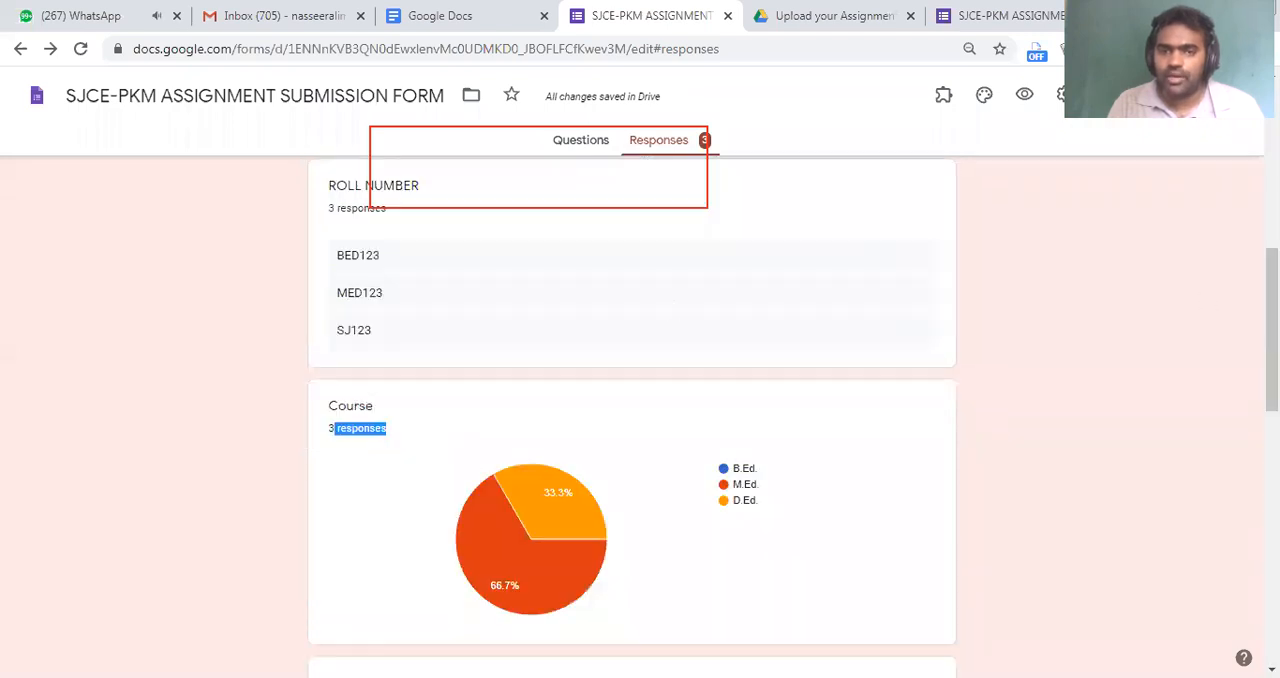
left_click(652, 295)
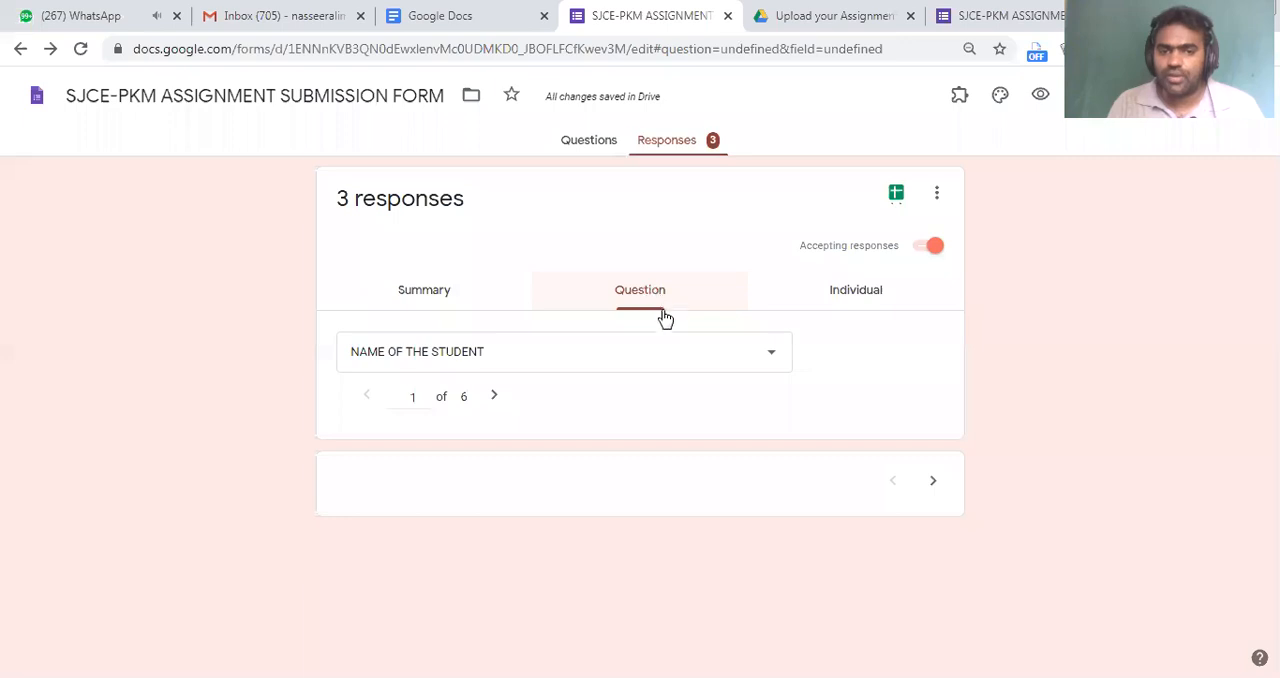
Check the question list and examine the answers given to the NAME OF THE STUDENT question
scroll(531, 263, "down", 1)
left_click(532, 263)
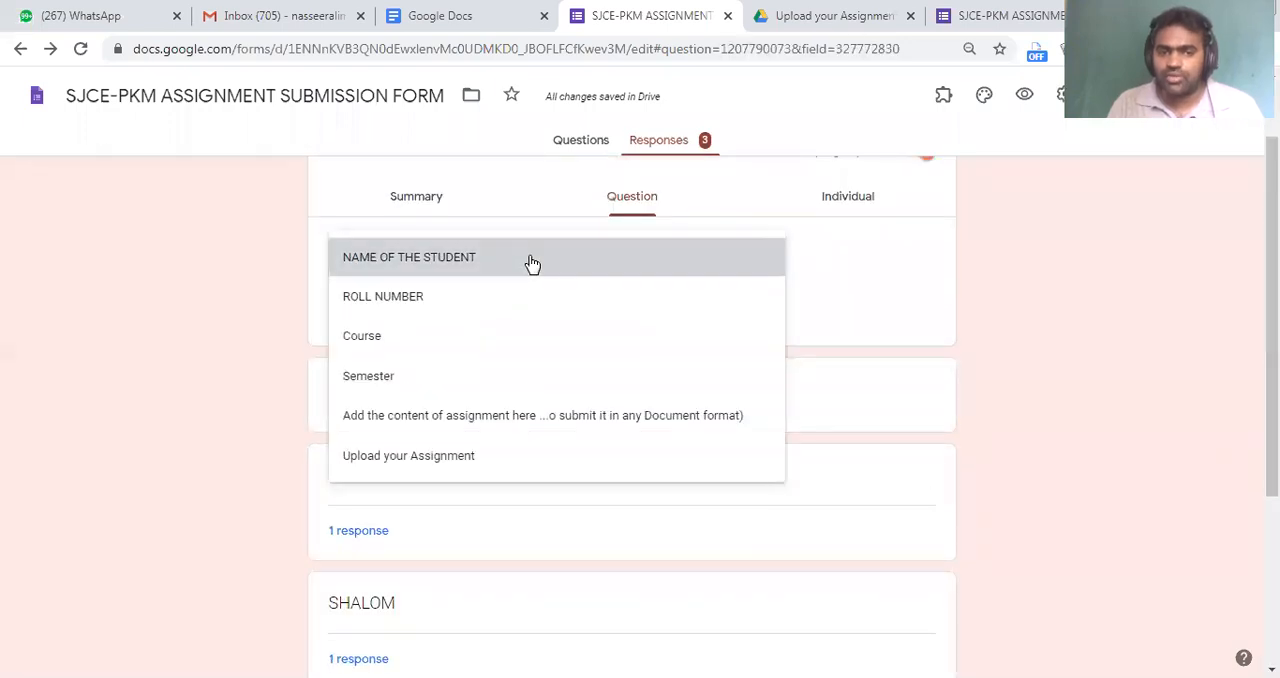
left_click(508, 509)
scroll(492, 535, "down", 1)
scroll(492, 535, "down", 1)
scroll(491, 532, "up", 3)
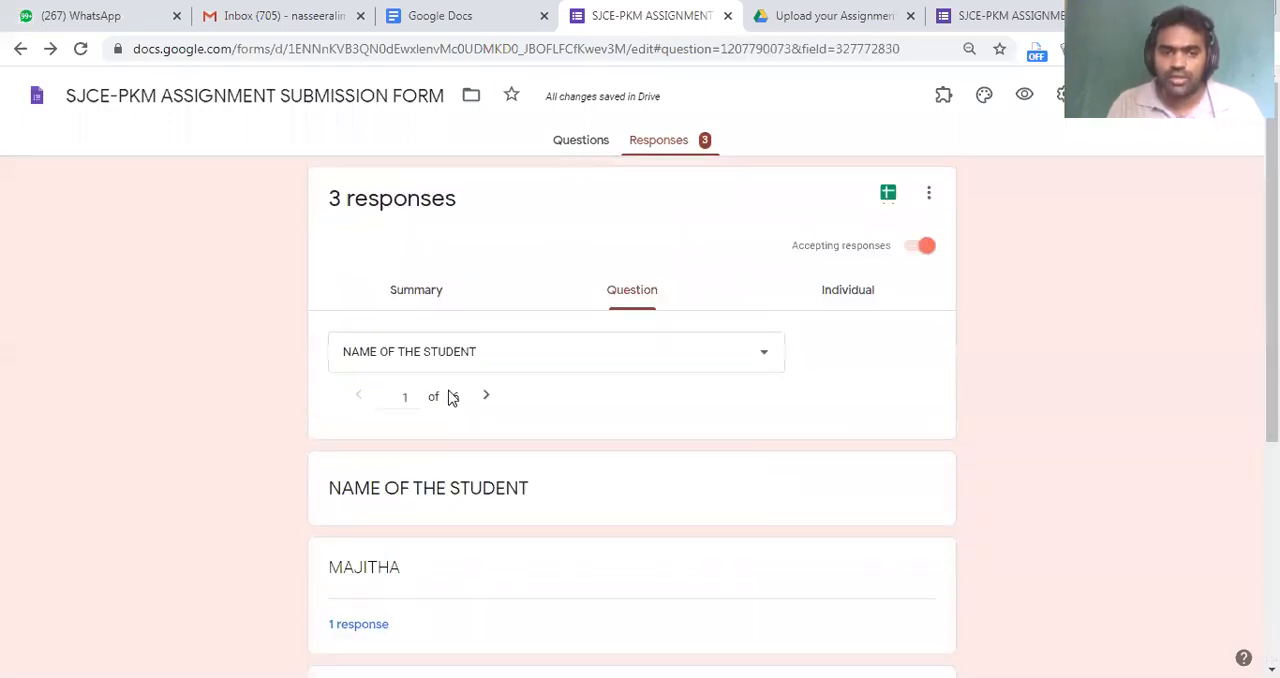
scroll(380, 500, "down", 2)
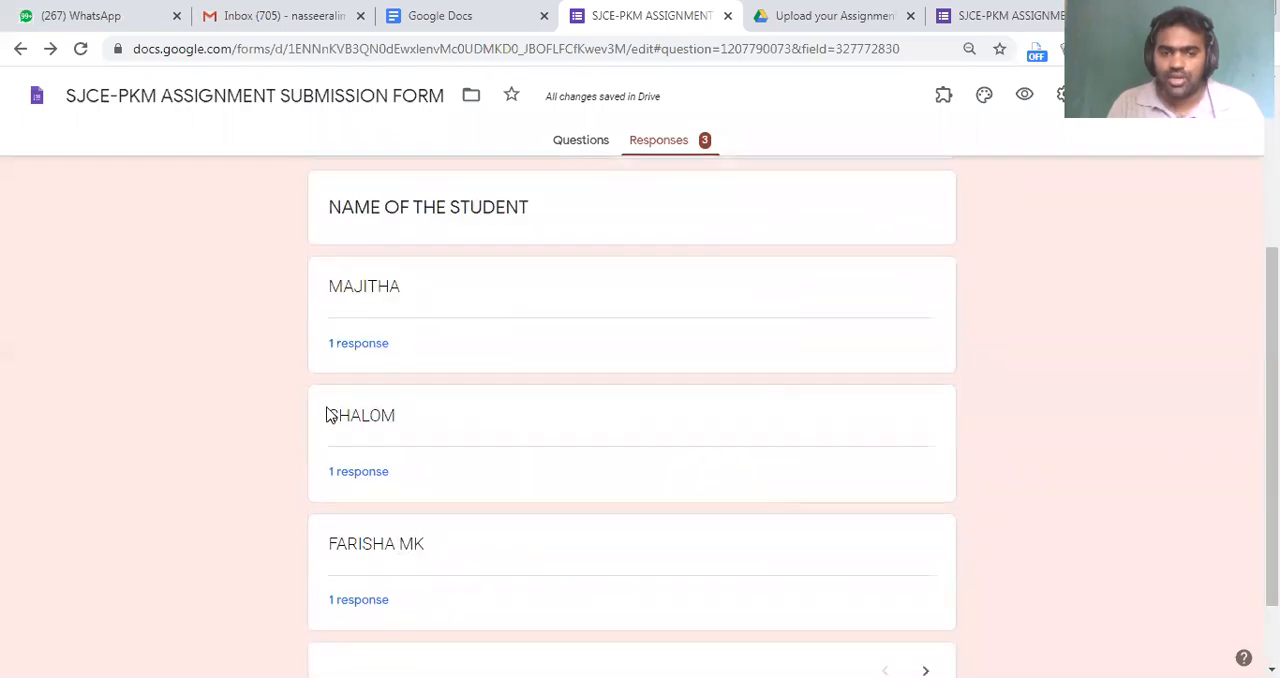
double_click(432, 421)
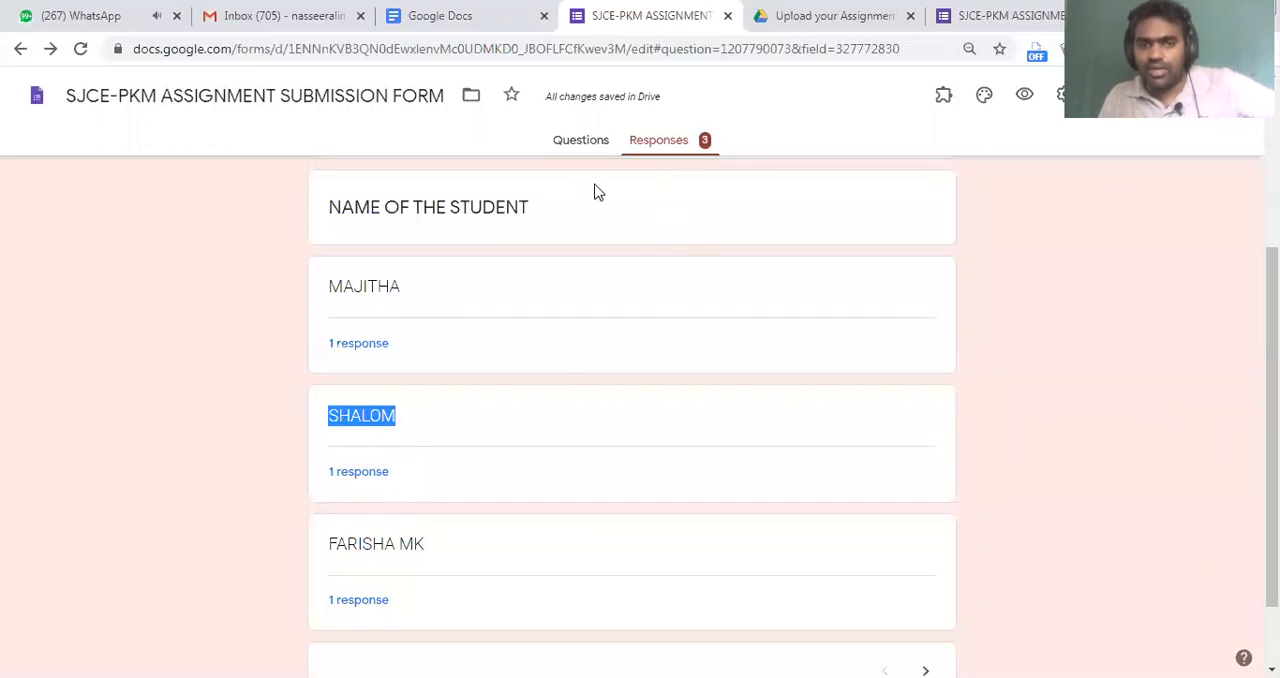
Show the answers to the question "Add the content of assignment here" in the per-question view
scroll(597, 191, "up", 3)
left_click(550, 364)
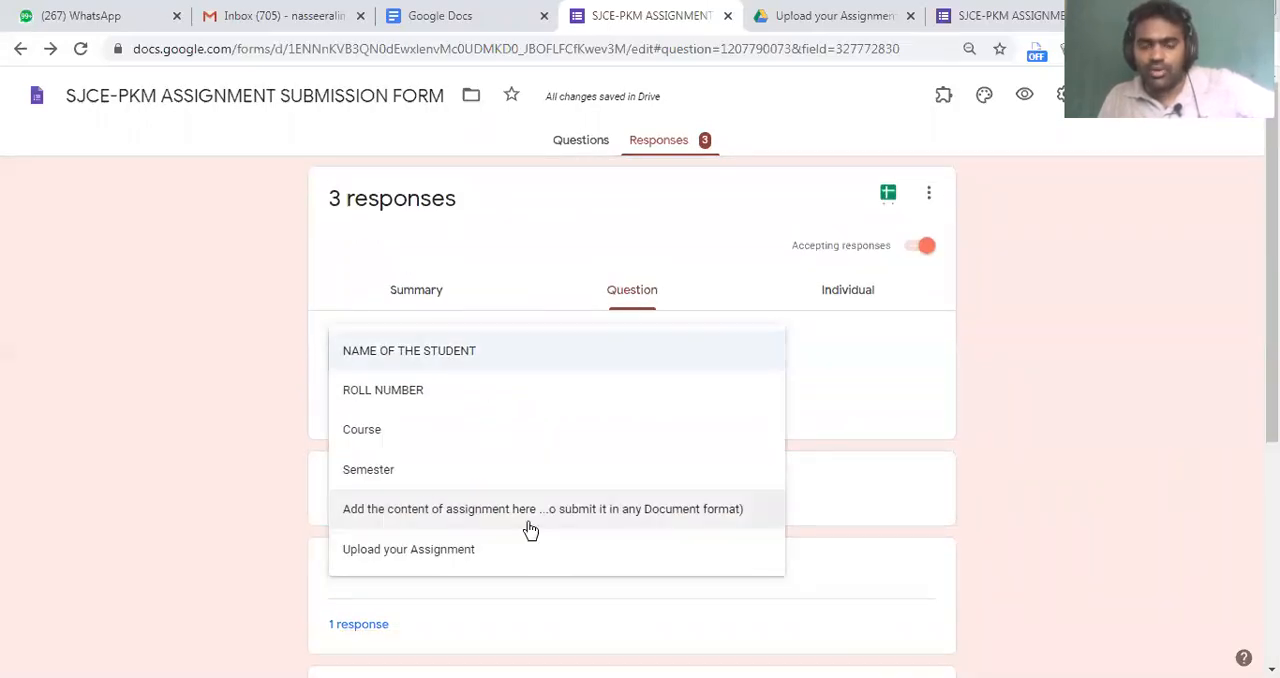
left_click(481, 517)
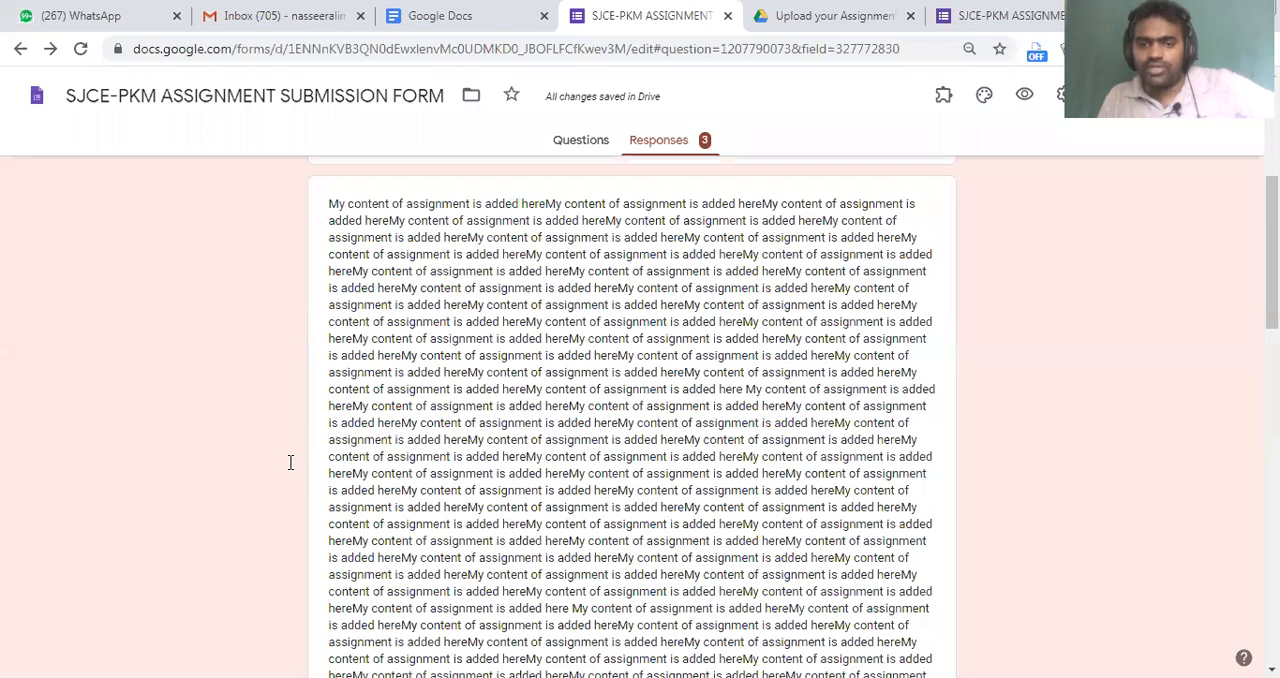
Switch to the individual responses and select the first respondent's submission
left_click(466, 366)
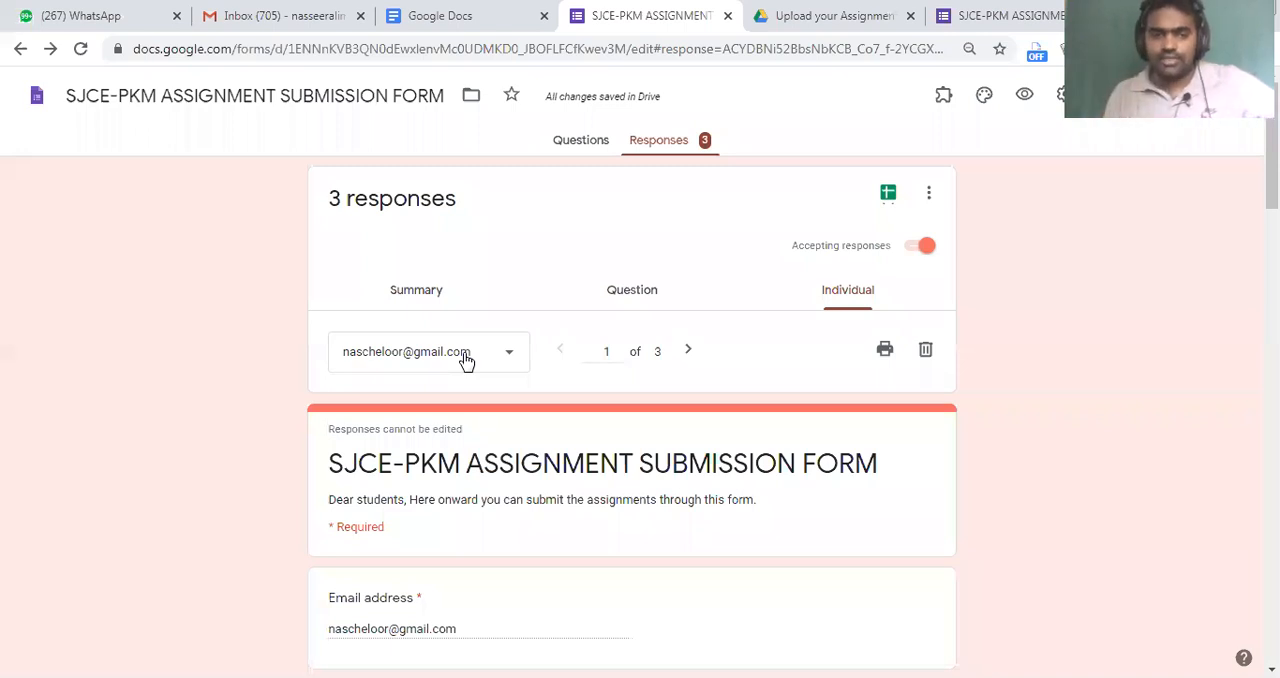
left_click(466, 361)
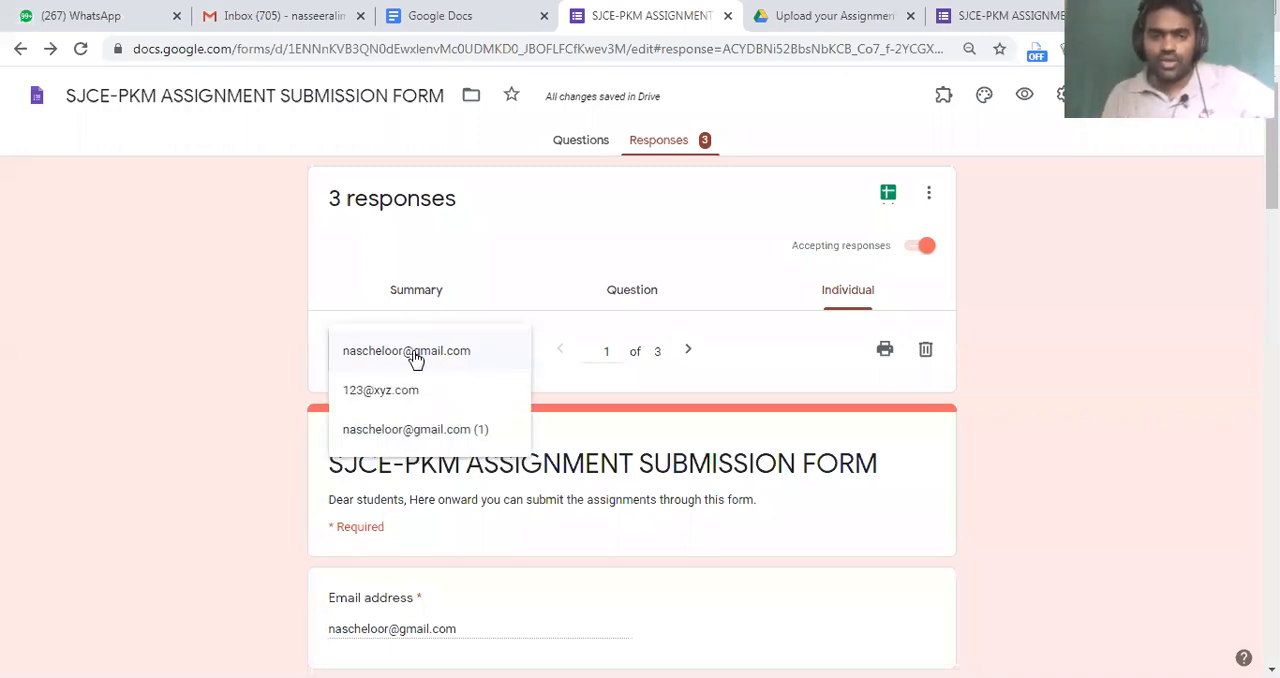
left_click(418, 355)
Review the first respondent's e-mail, student name, course, semester and assignment content answers
scroll(469, 460, "down", 3)
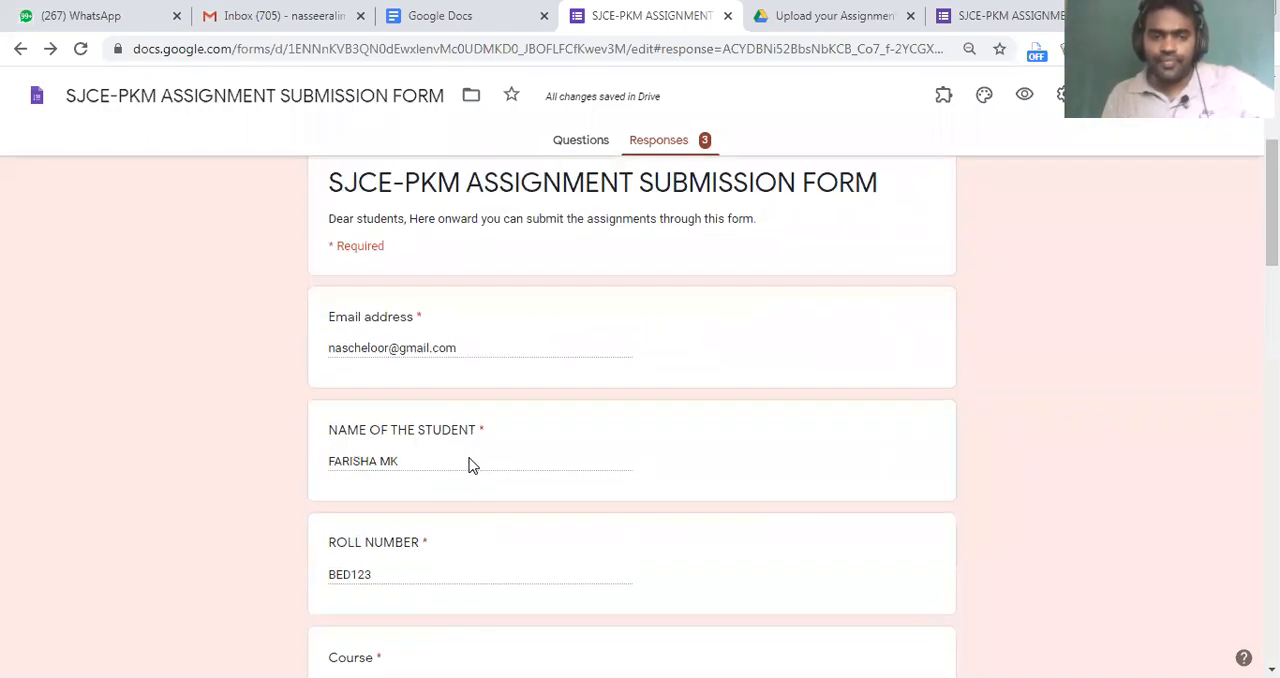
left_click_drag(367, 343, 434, 348)
left_click_drag(378, 462, 463, 477)
scroll(450, 460, "down", 3)
scroll(380, 490, "down", 4)
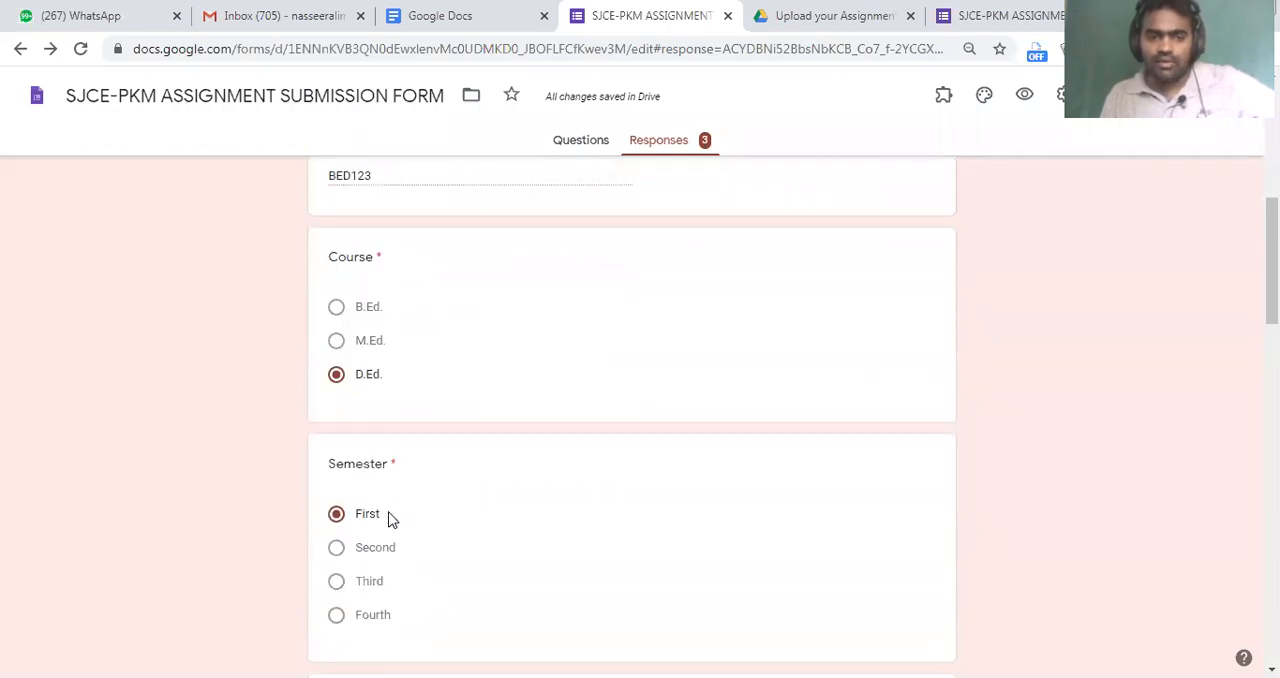
left_click_drag(353, 448, 562, 529)
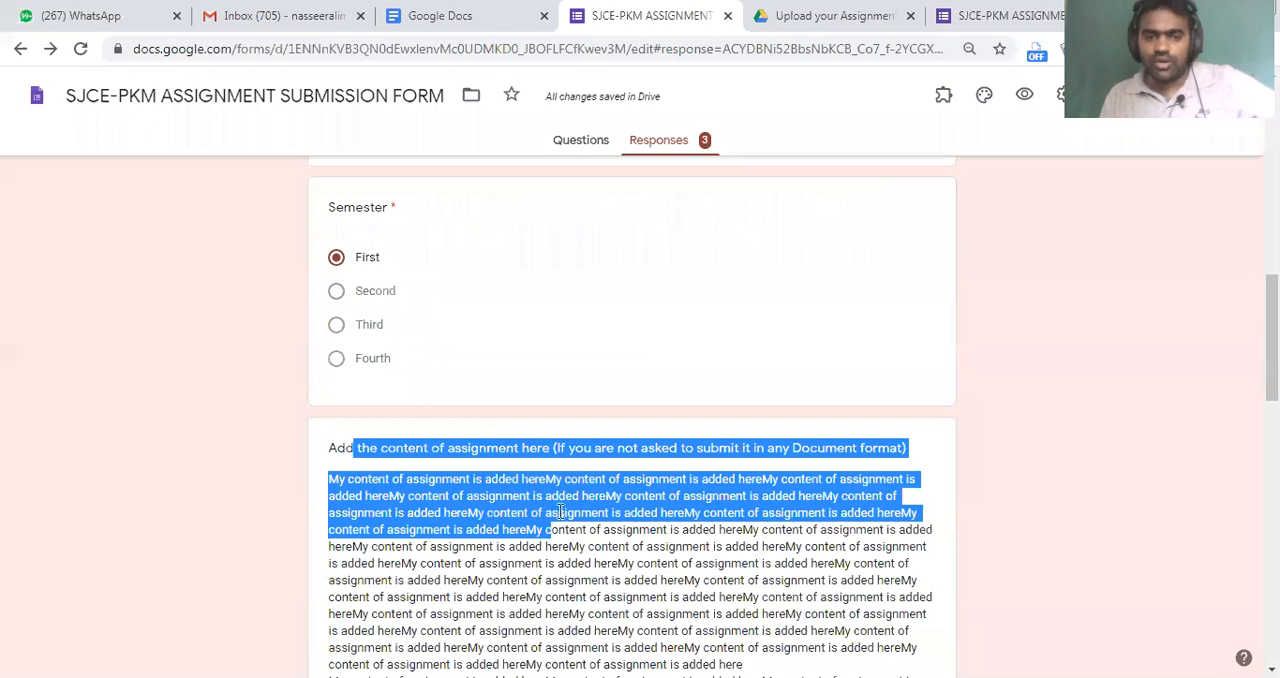
scroll(560, 509, "down", 4)
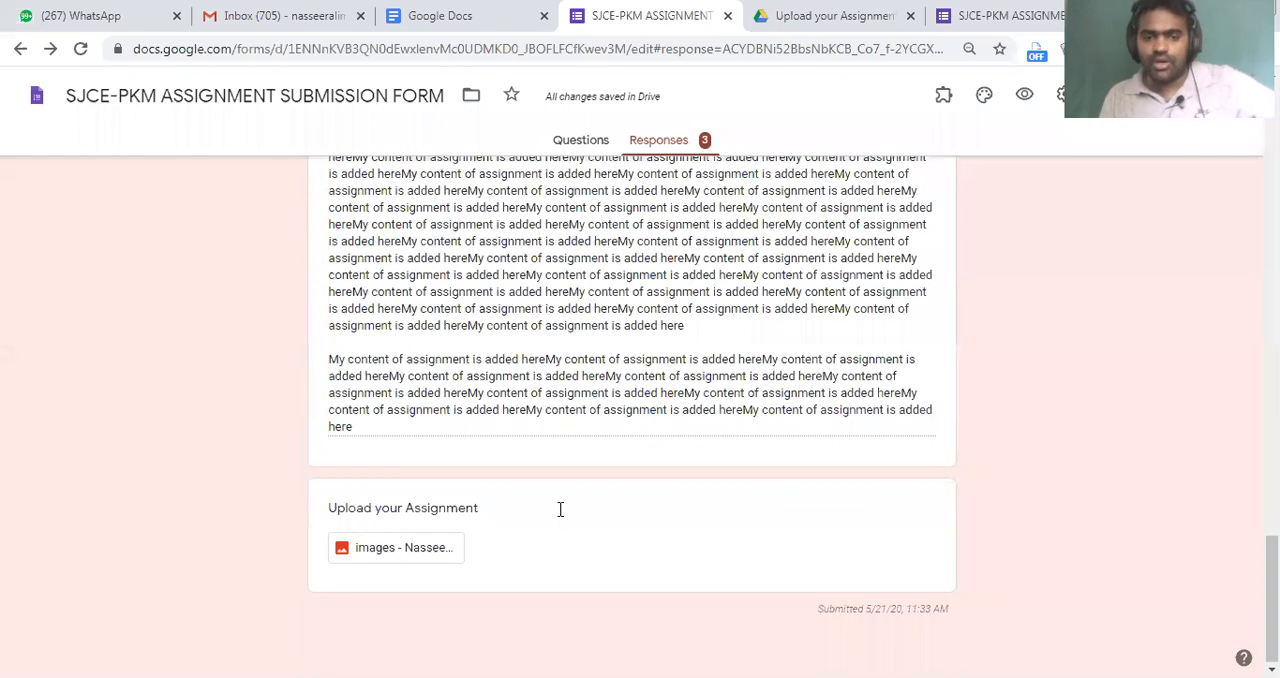
Open the image file uploaded by the first respondent and return to the start of that submission in the form
left_click(390, 553)
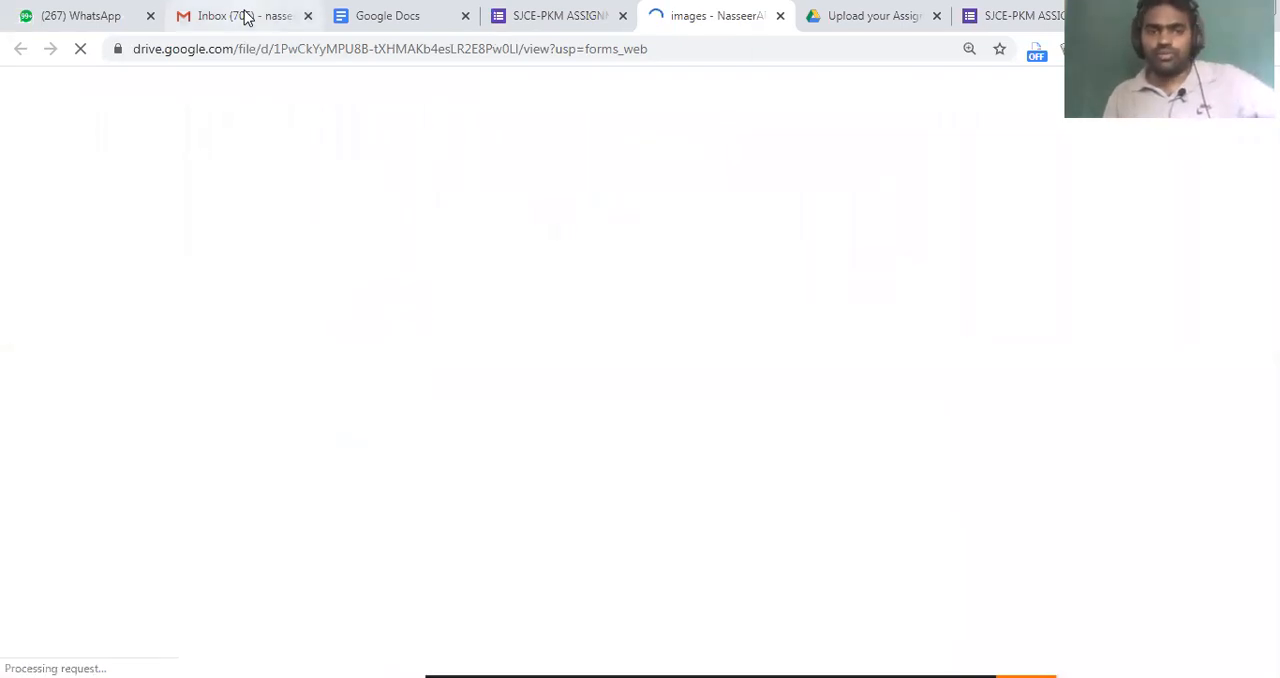
left_click(536, 12)
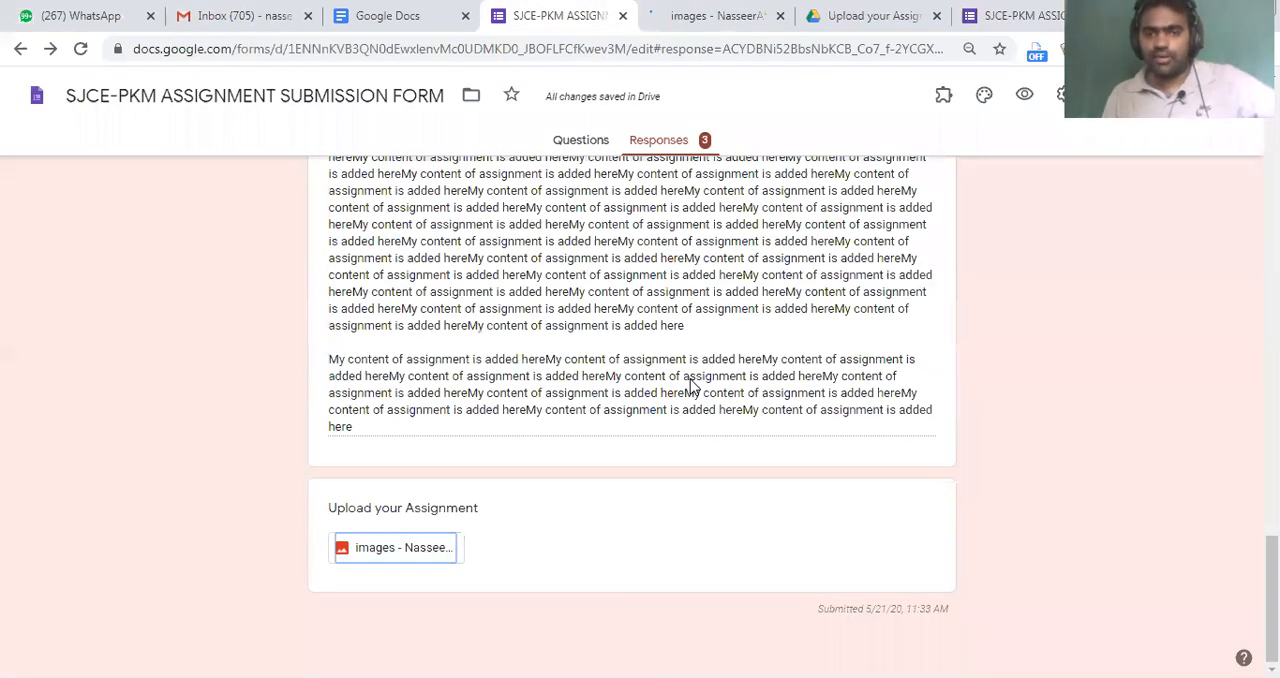
scroll(690, 385, "up", 5)
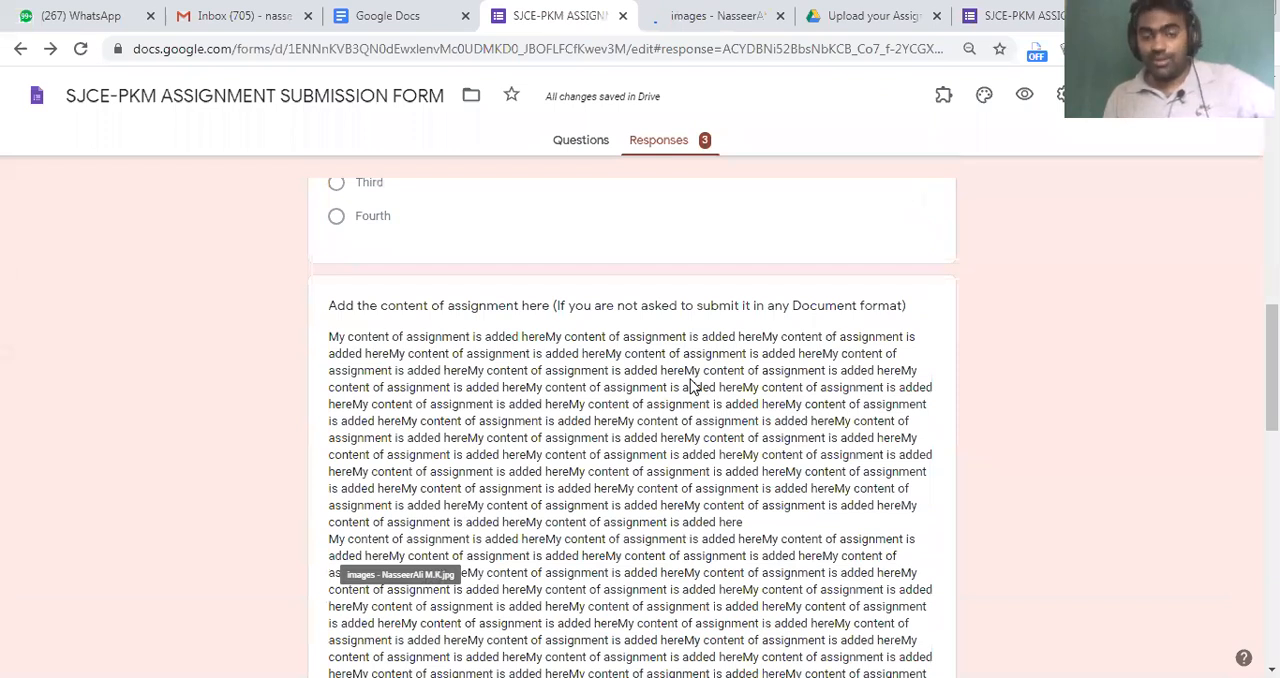
scroll(690, 385, "up", 10)
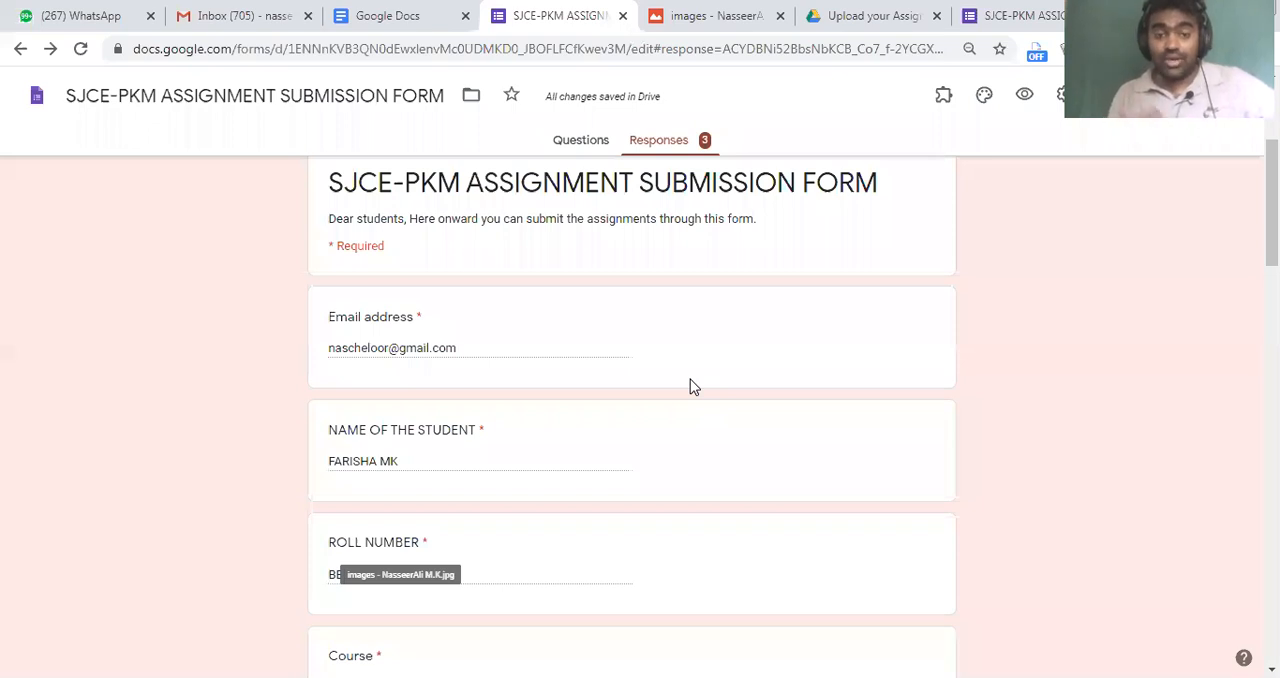
scroll(692, 386, "up", 3)
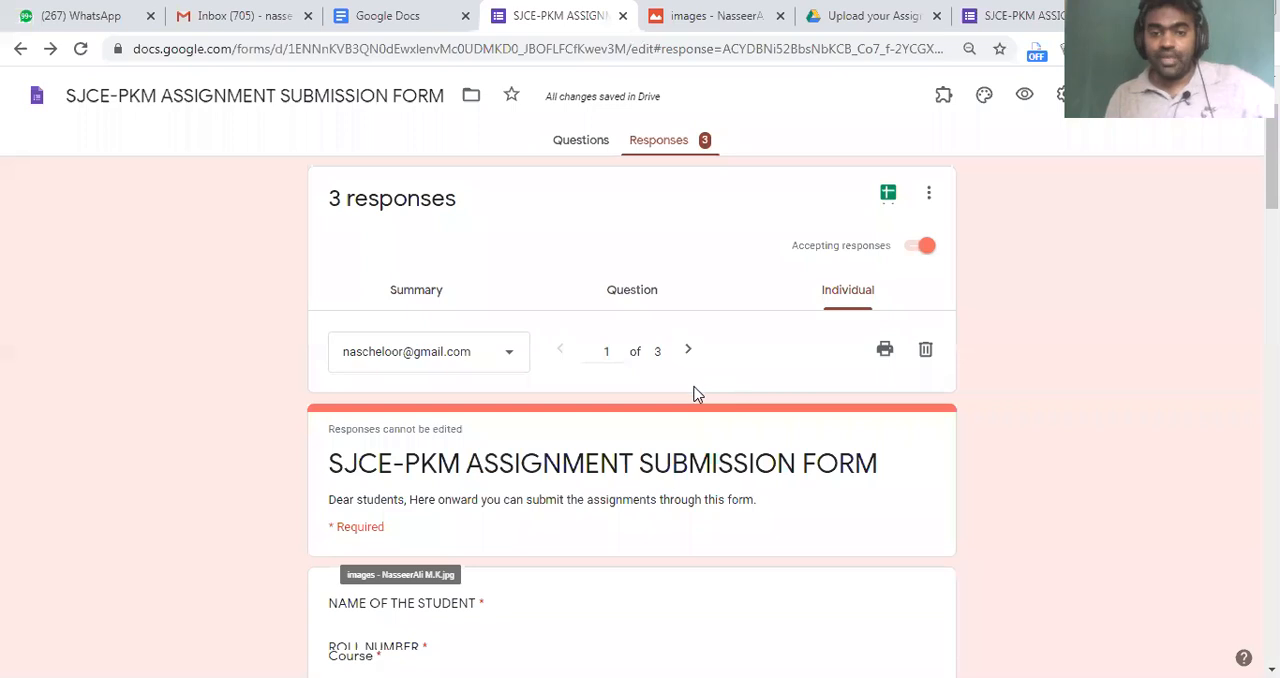
Step through the second and third individual responses and check the third student's name and roll number
left_click(688, 349)
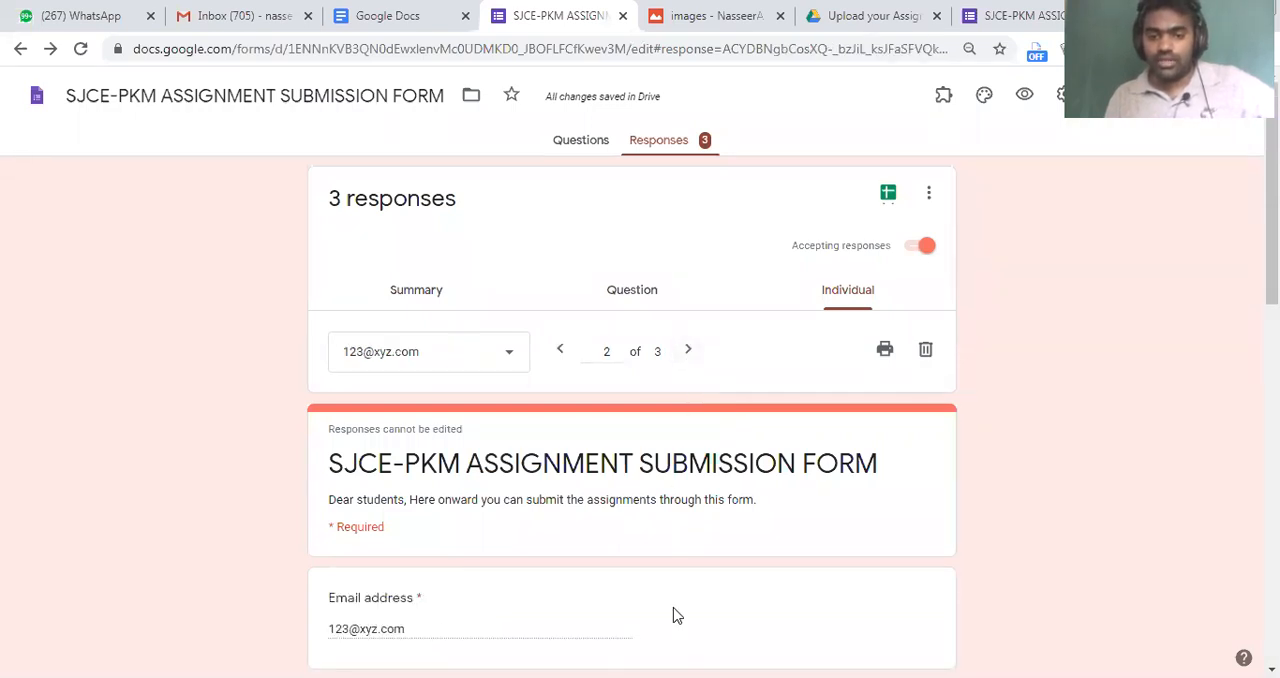
left_click_drag(516, 318, 762, 378)
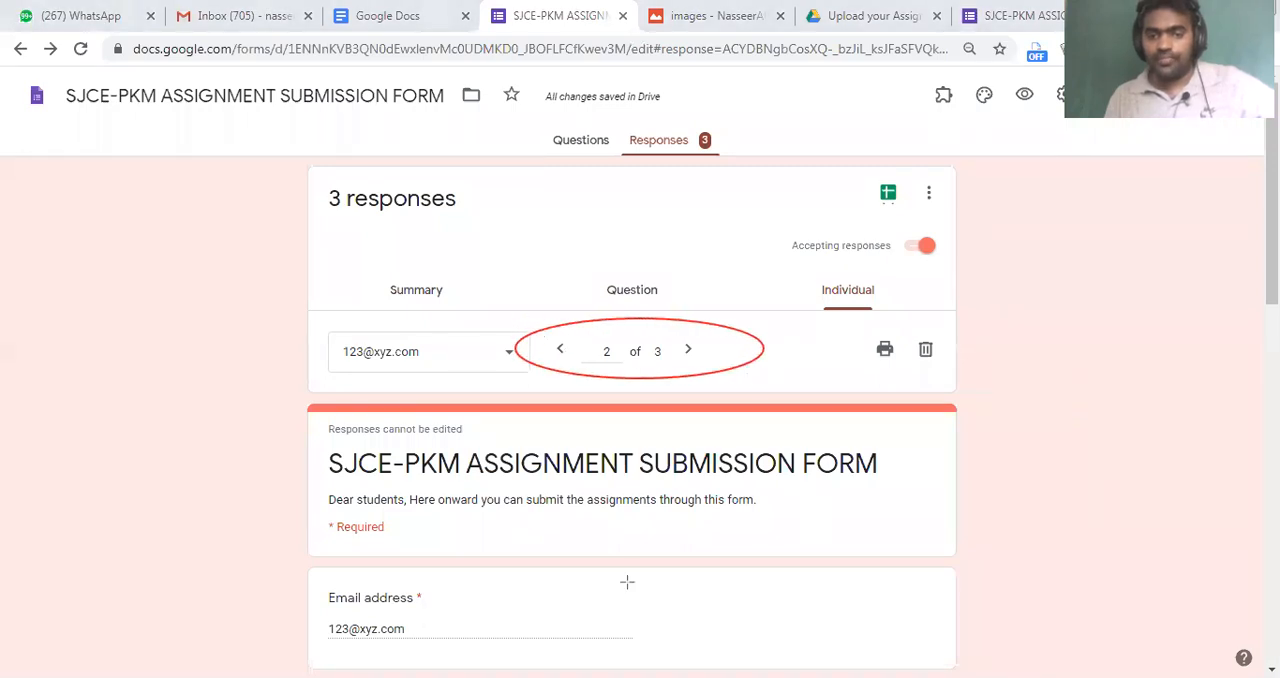
left_click(688, 349)
scroll(743, 349, "down", 2)
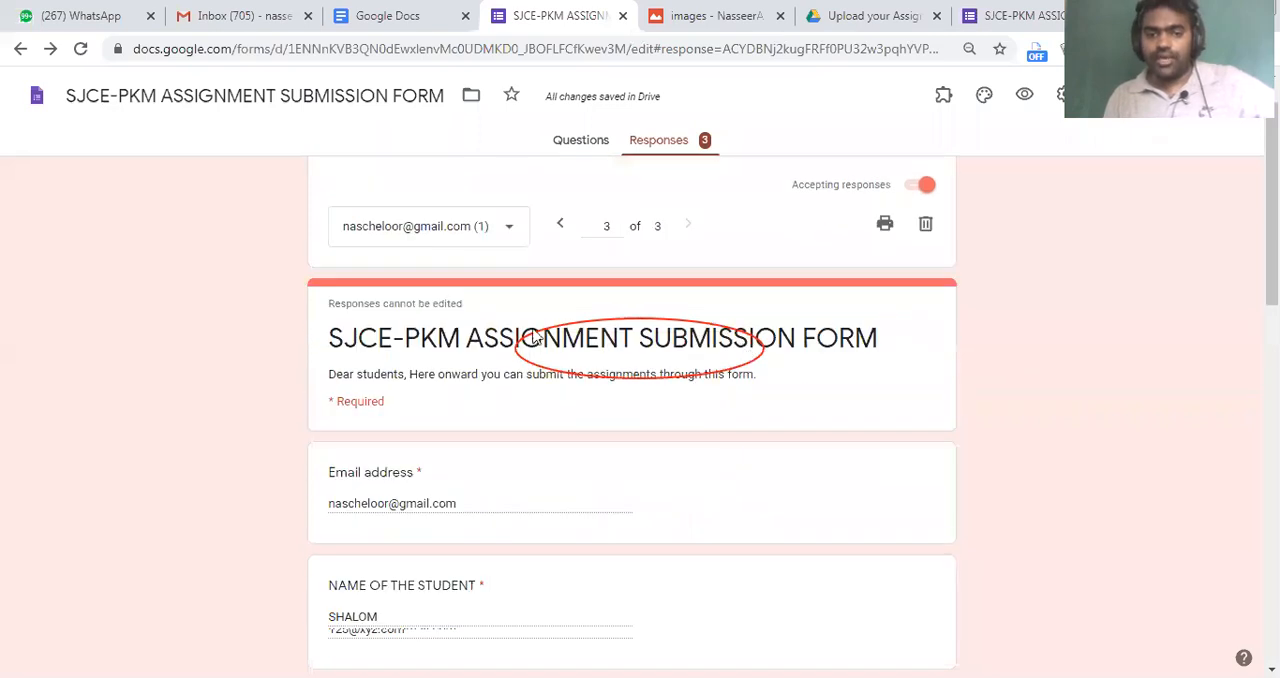
scroll(396, 471, "down", 2)
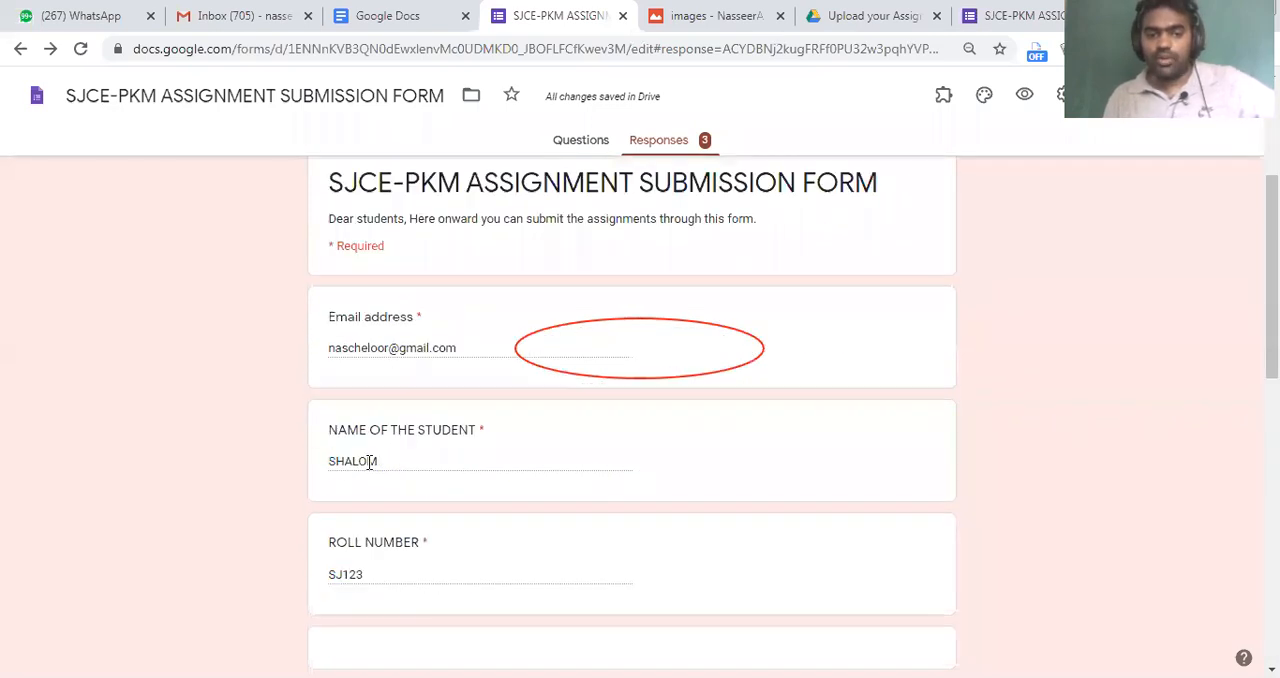
scroll(905, 362, "up", 4)
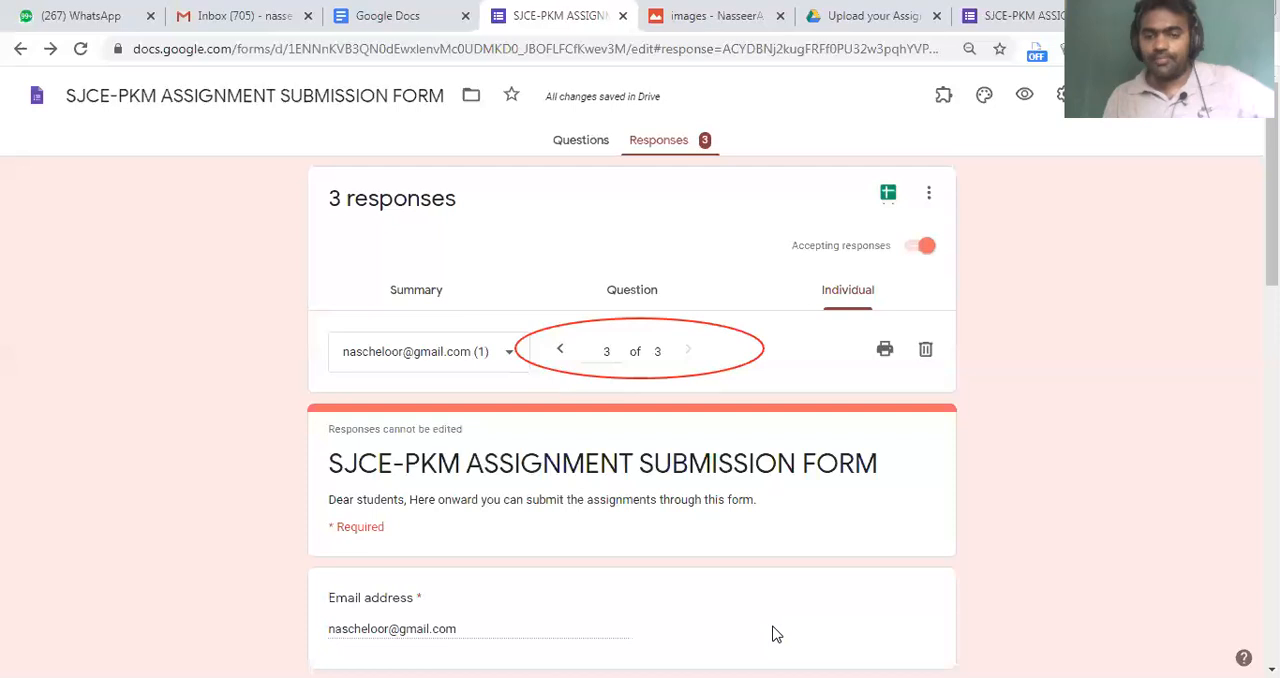
Open the print preview of the third individual response and examine its pages, including the Upload your Assignment section
left_click_drag(860, 340, 914, 388)
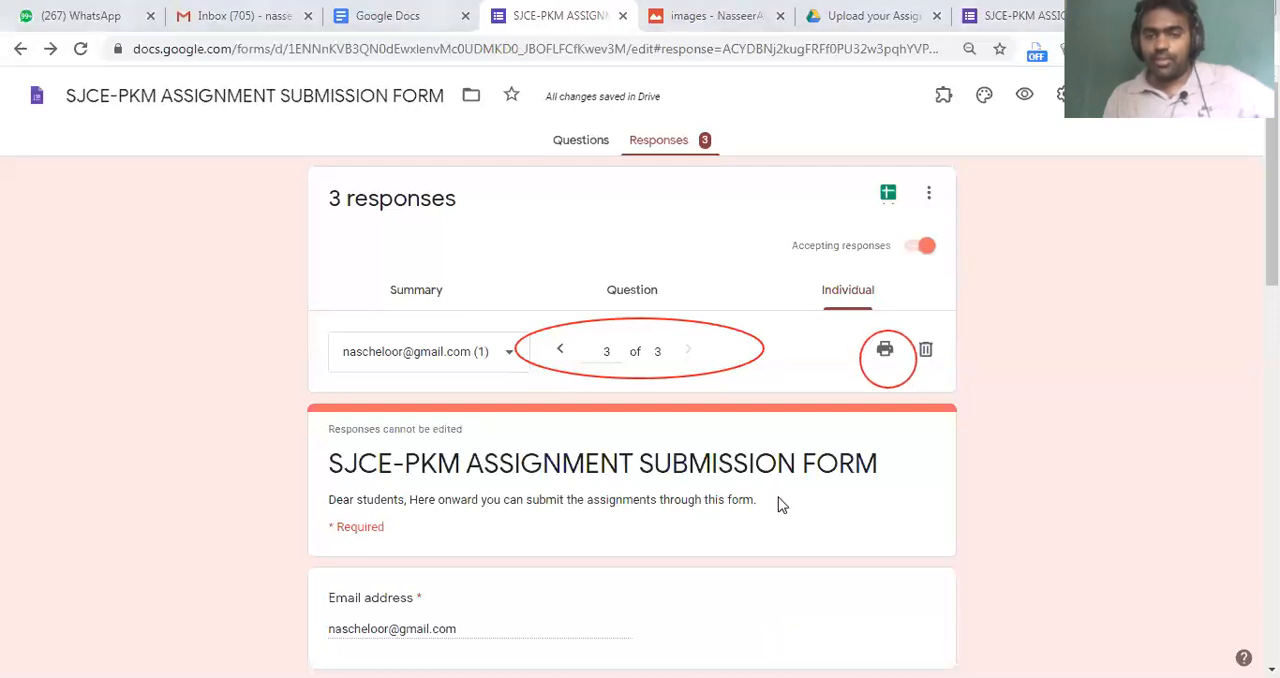
left_click(887, 360)
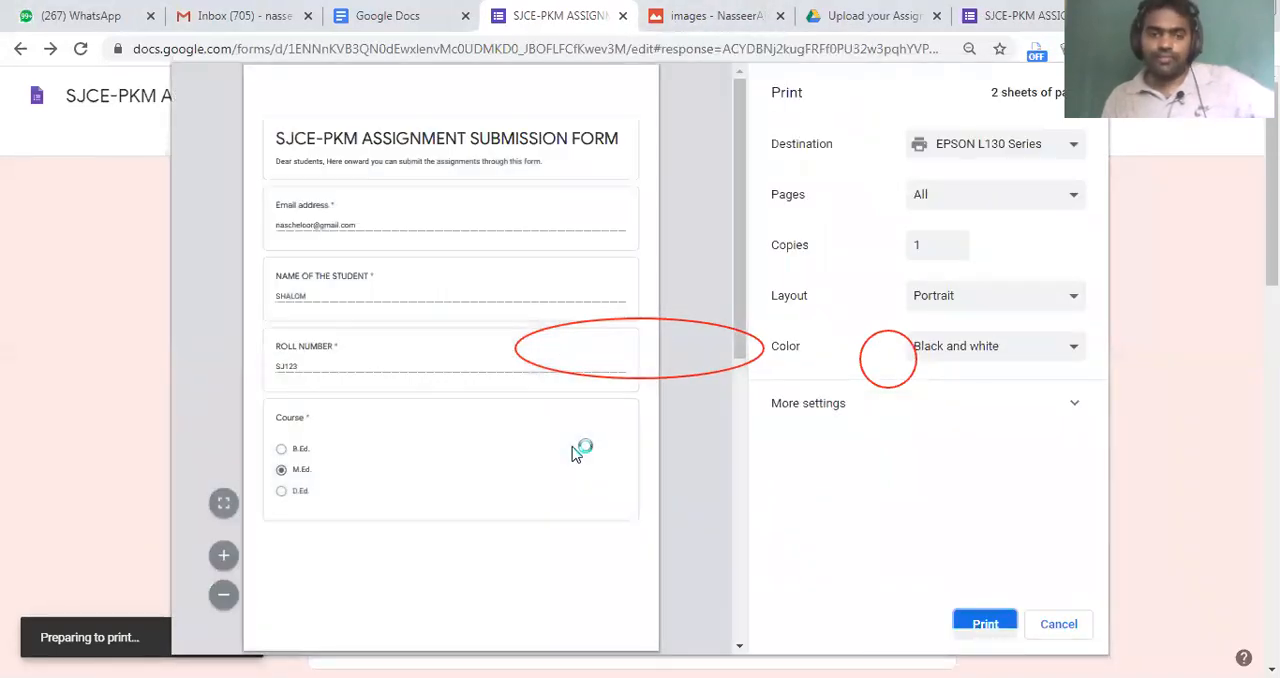
scroll(490, 337, "down", 10)
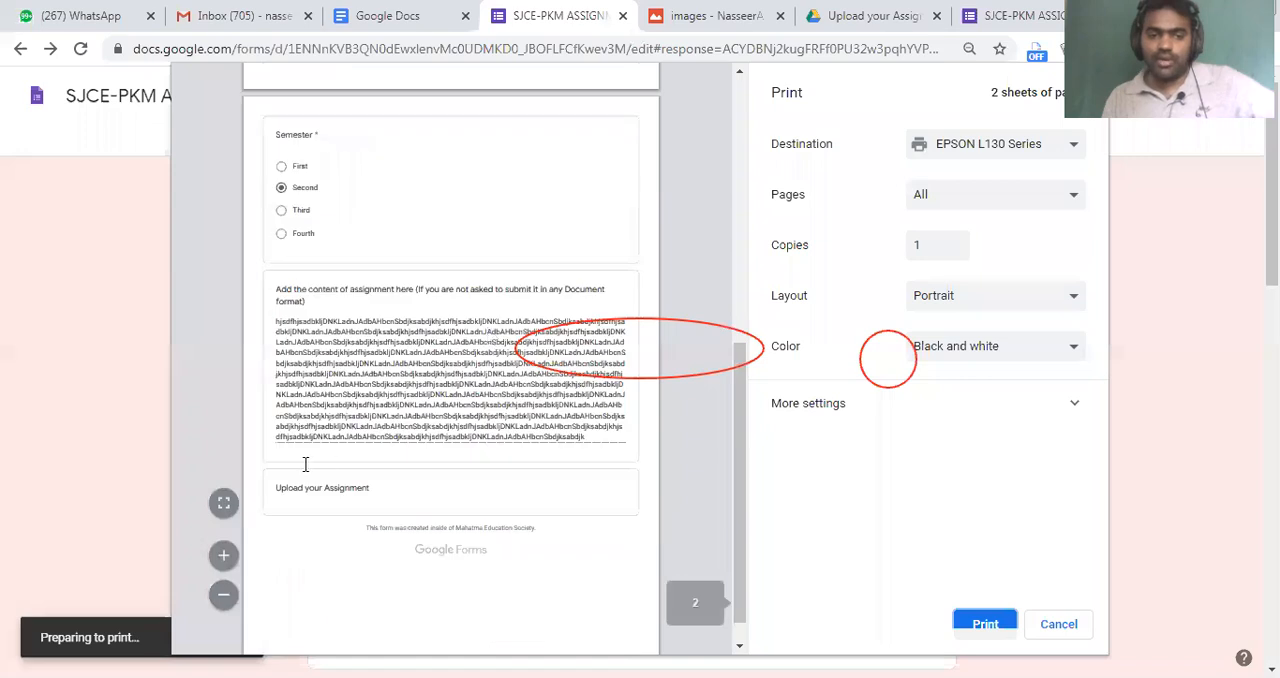
scroll(305, 465, "down", 1)
left_click_drag(281, 466, 481, 505)
left_click(463, 485)
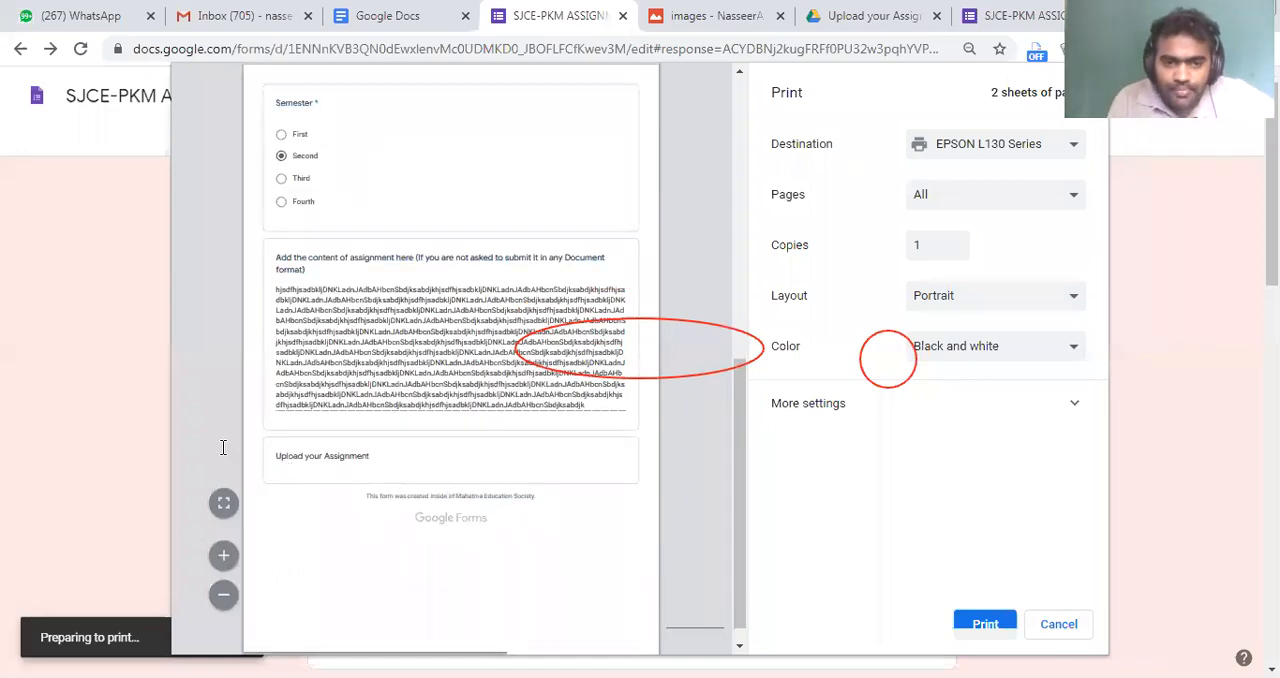
left_click_drag(371, 457, 223, 448)
scroll(418, 252, "up", 5)
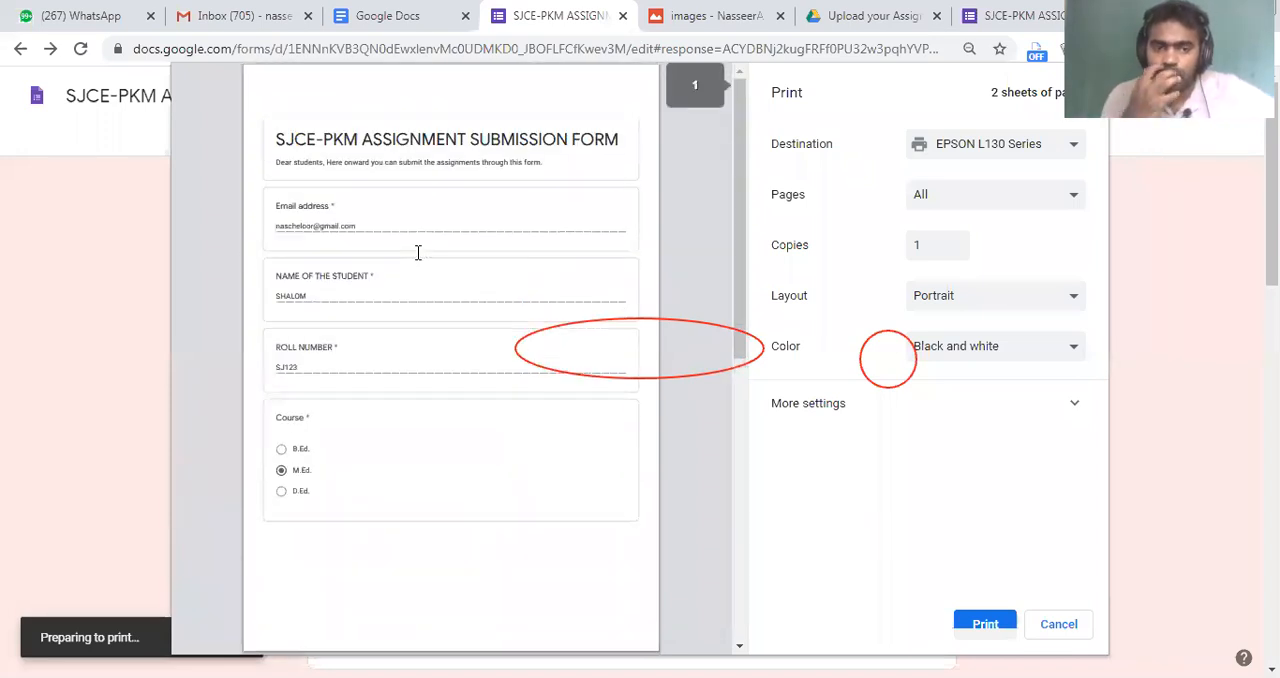
Set the print destination to Save as PDF and leave the print dialog without saving
left_click(972, 148)
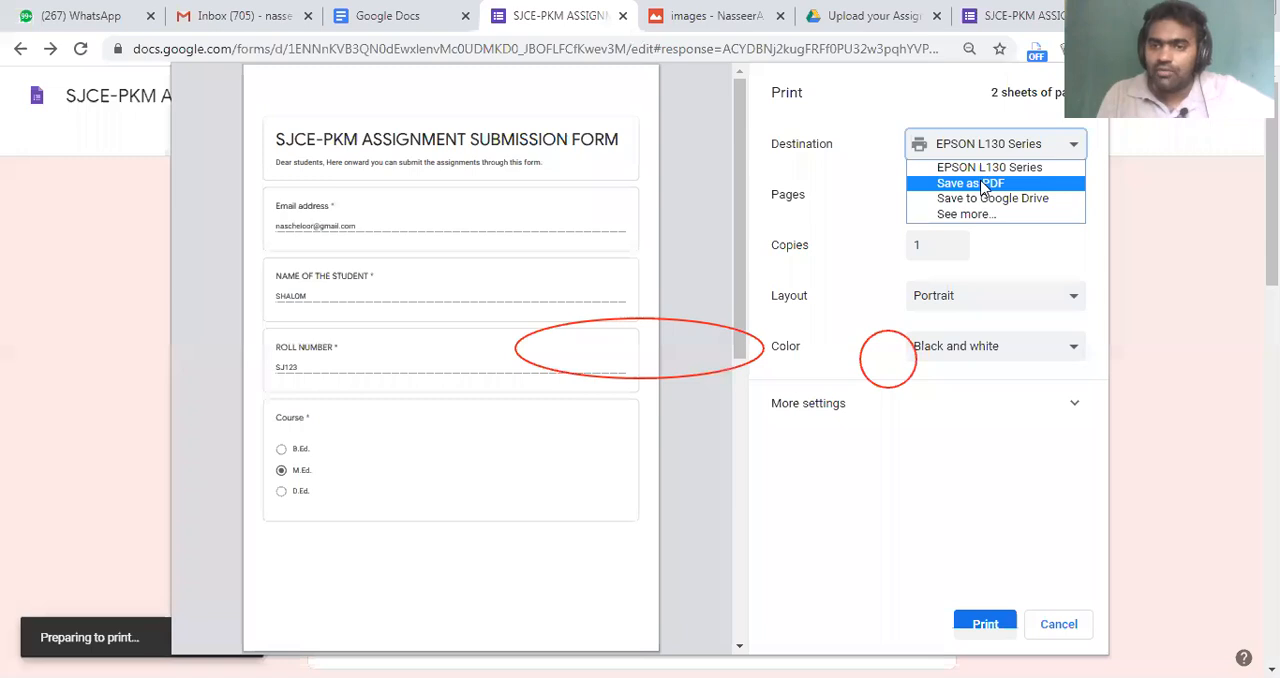
left_click(983, 185)
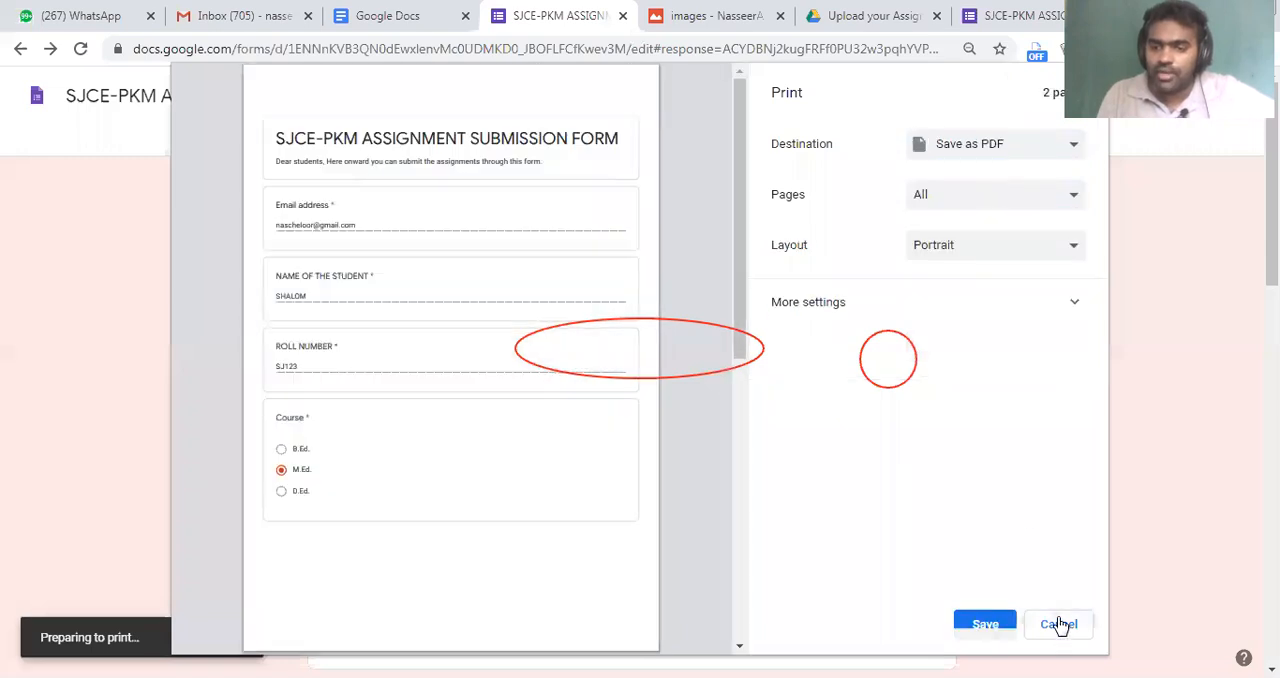
left_click(1058, 624)
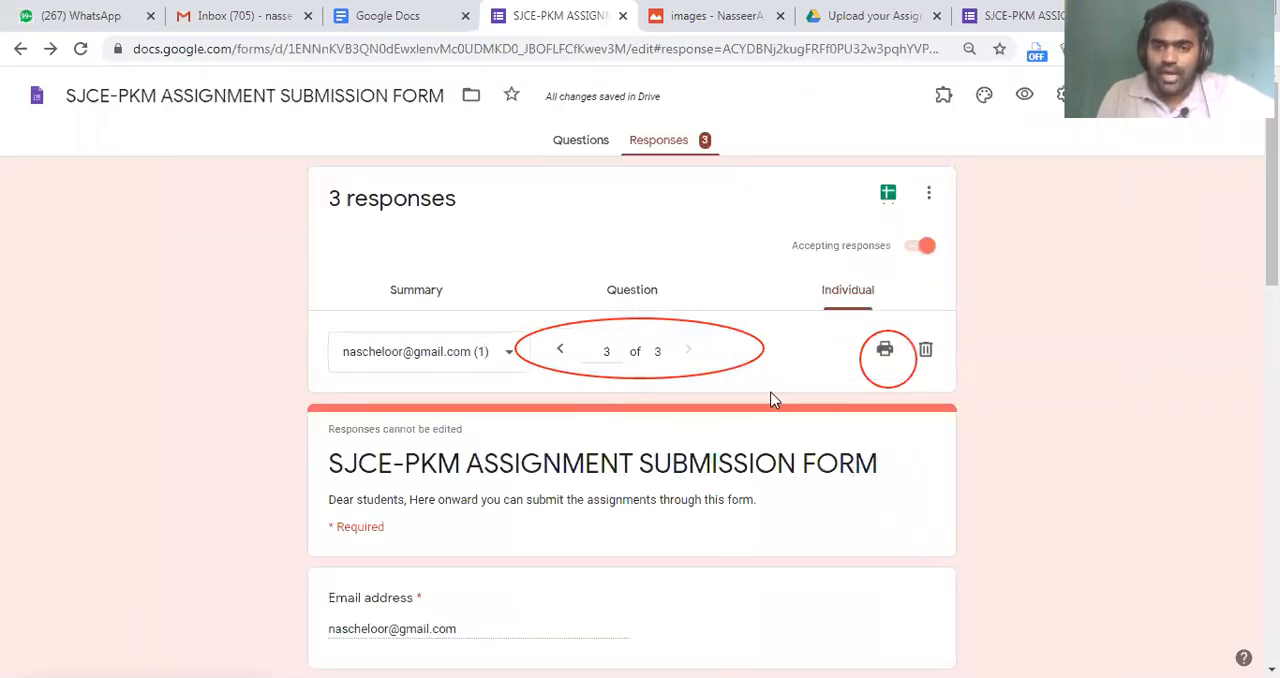
Review the third individual response's details and check the respondent list, keeping the third respondent selected
scroll(408, 325, "down", 3)
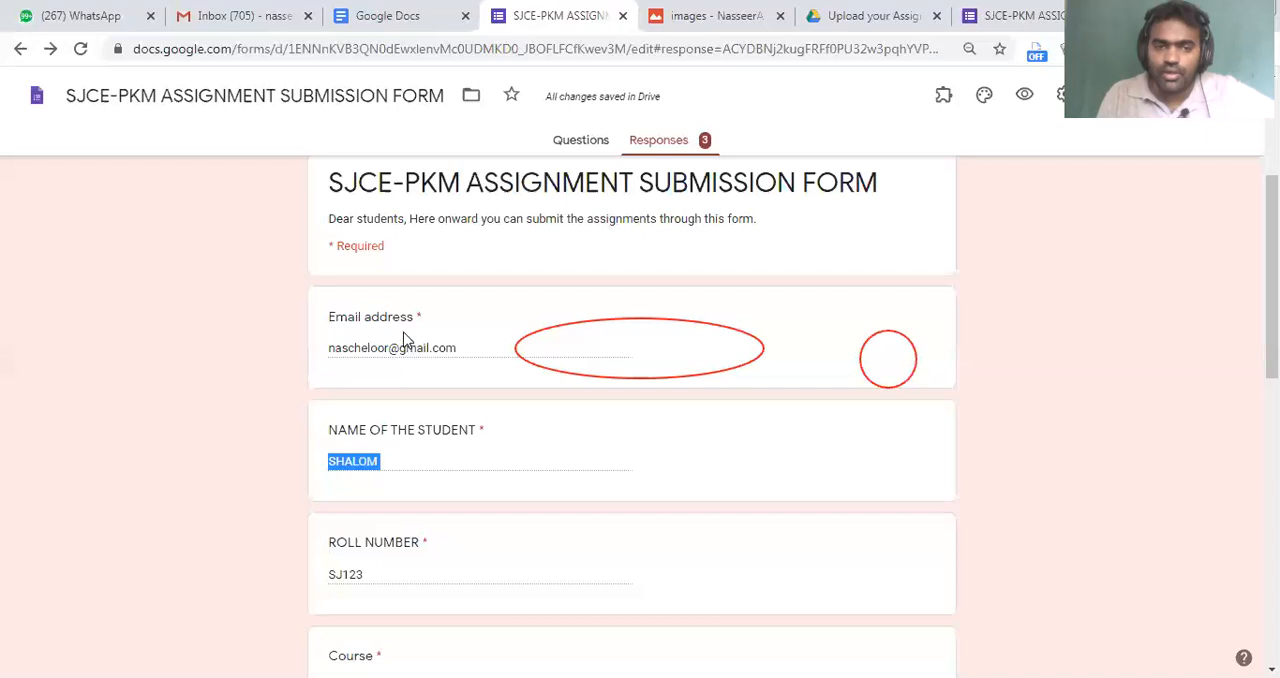
scroll(403, 337, "up", 3)
left_click(423, 358)
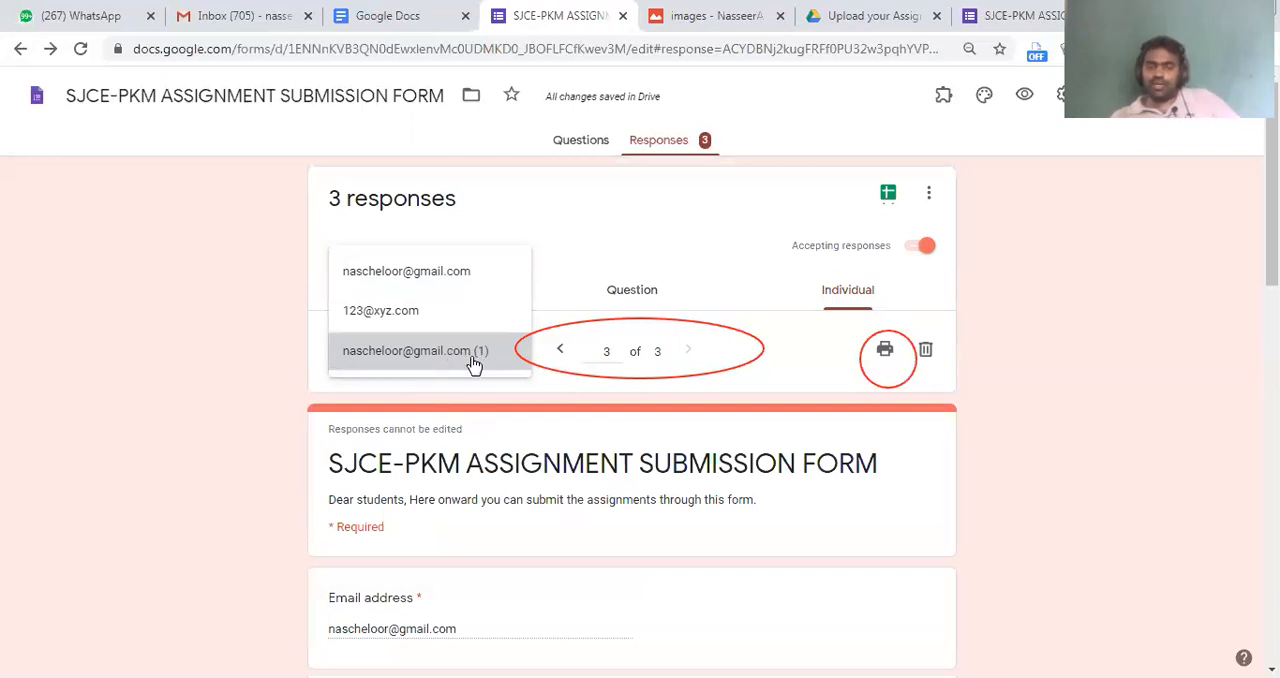
left_click(397, 358)
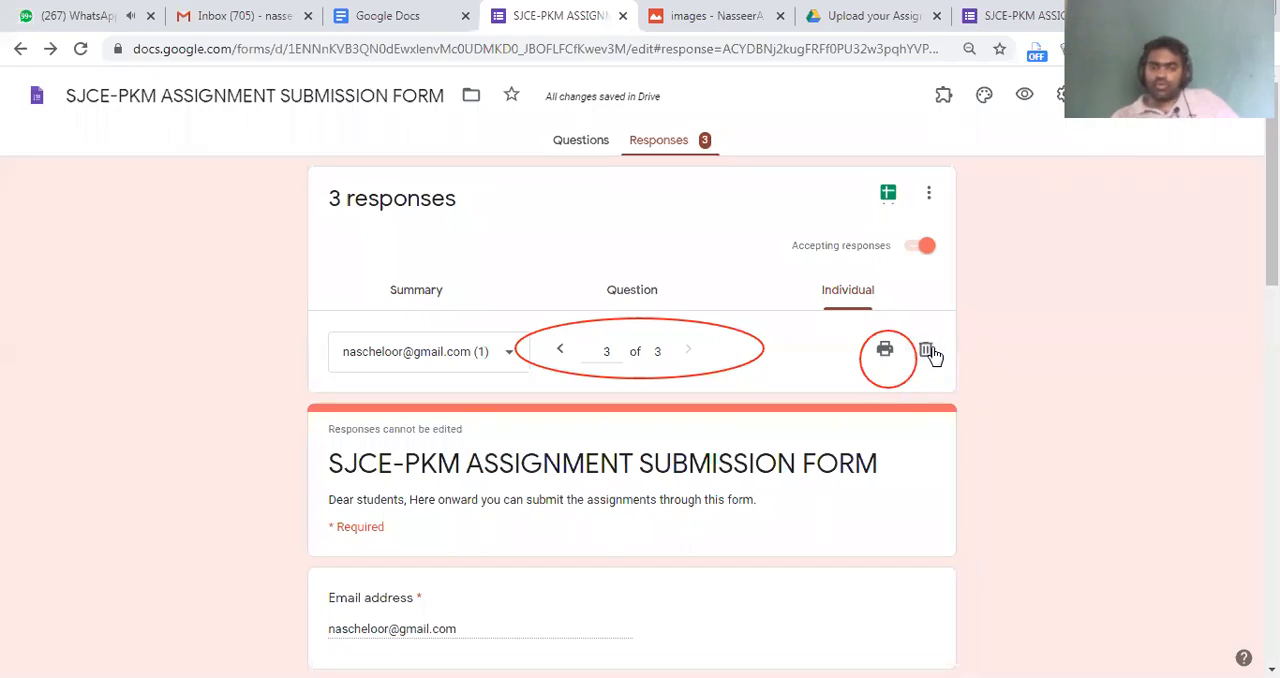
Stop accepting responses with the message "Sorry, assignment submission time is over" and preview the closed form
mouse_move(621, 119)
left_mouse_down()
mouse_move(725, 155)
mouse_move(745, 177)
mouse_move(970, 281)
left_mouse_up()
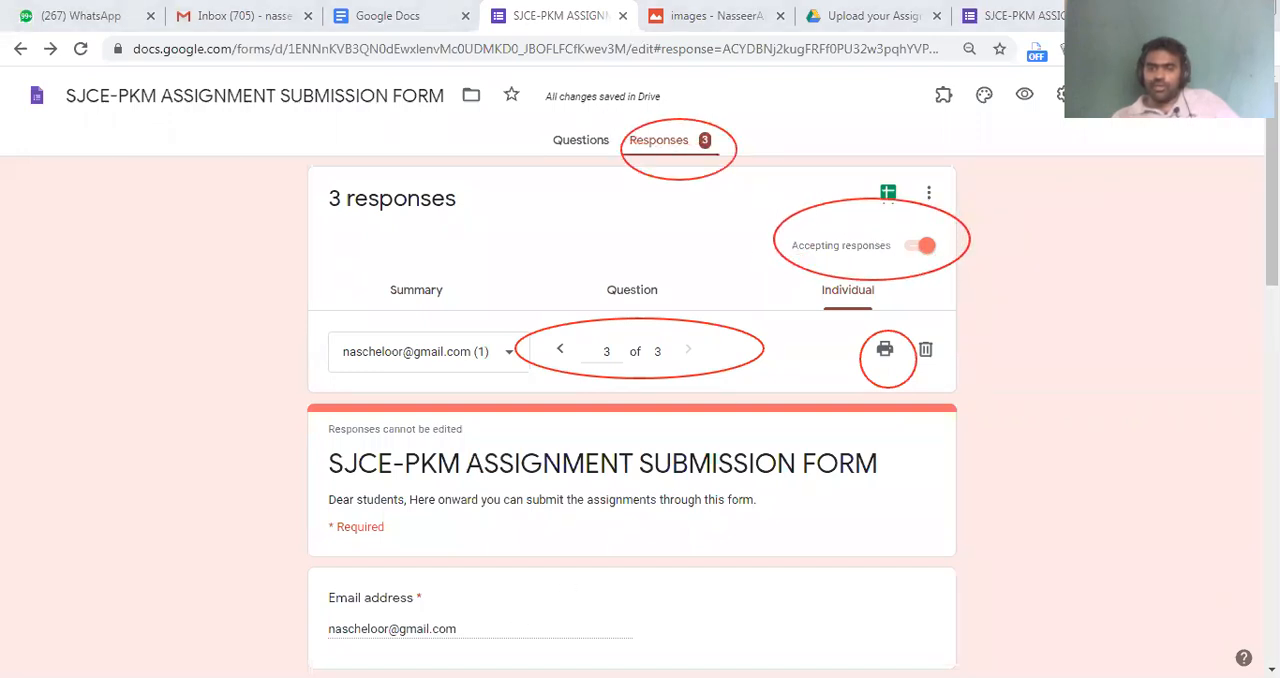
left_click(922, 246)
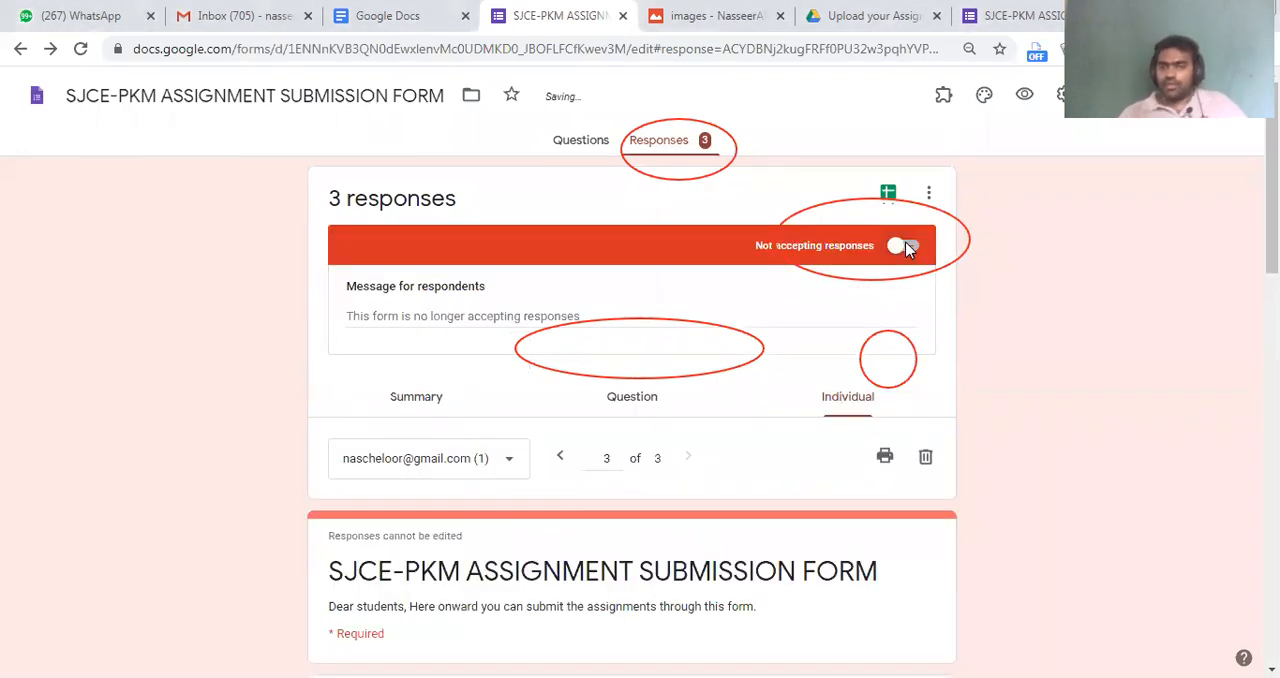
left_click(483, 318)
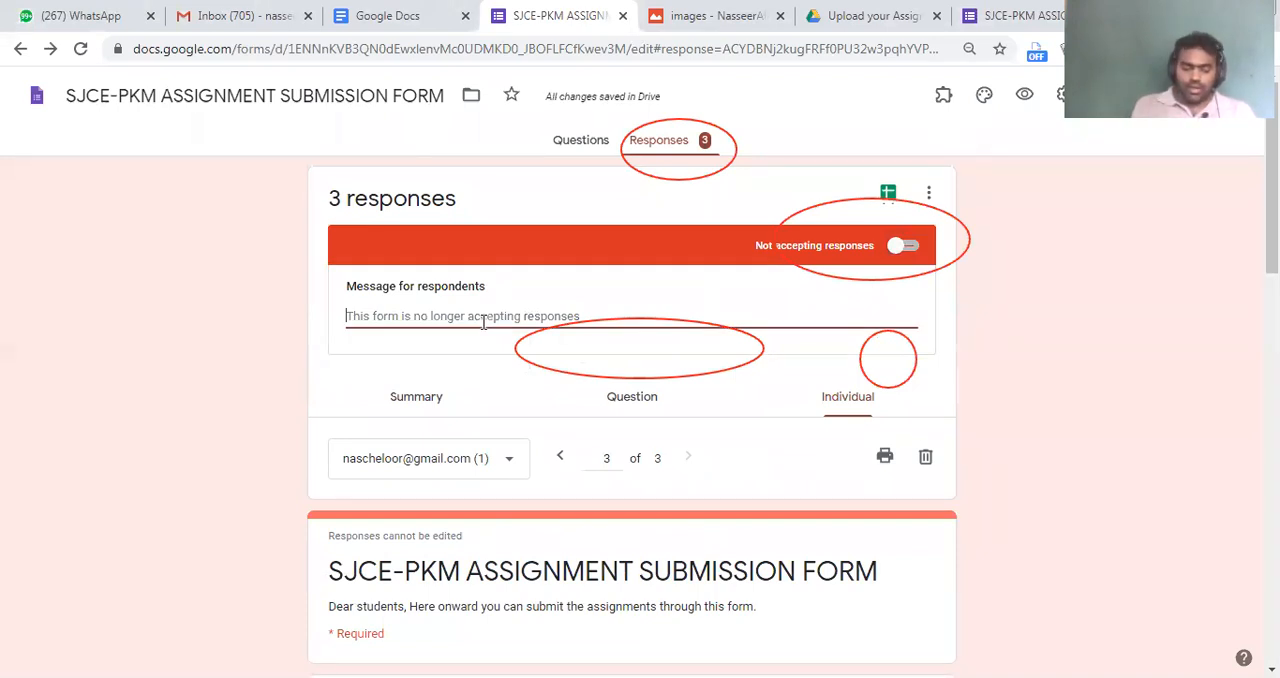
type("Sorry, assignment s")
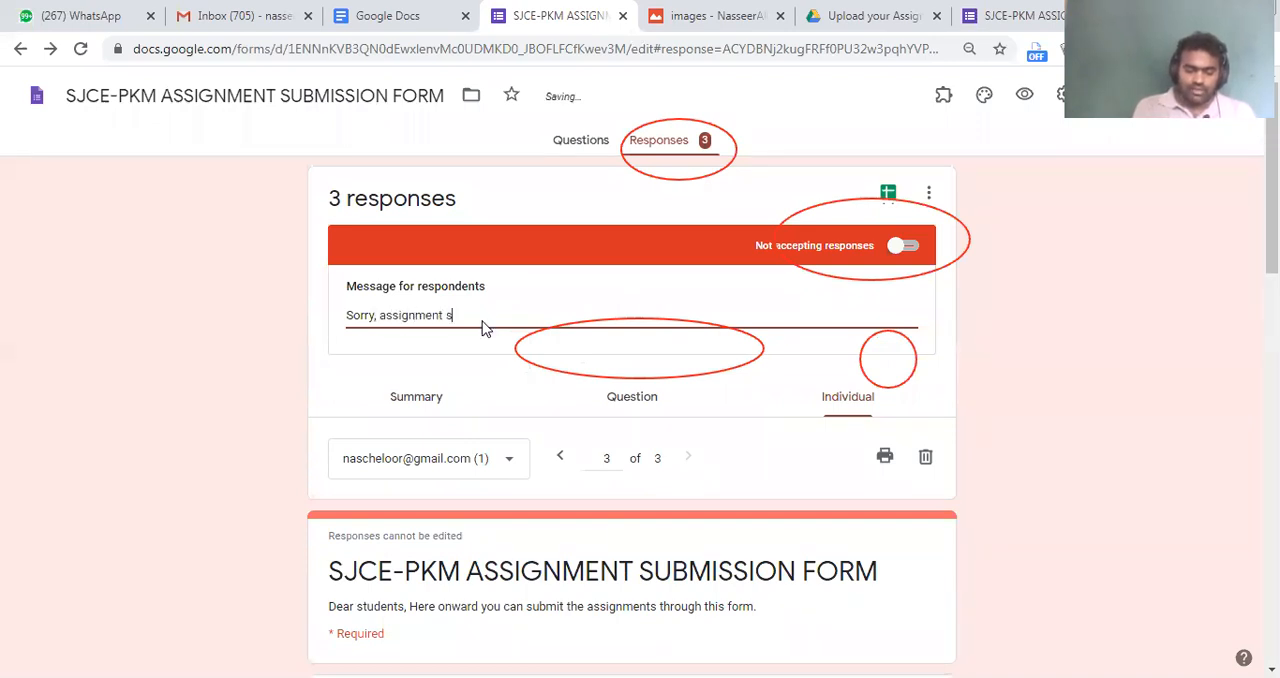
type("ubmission time is over")
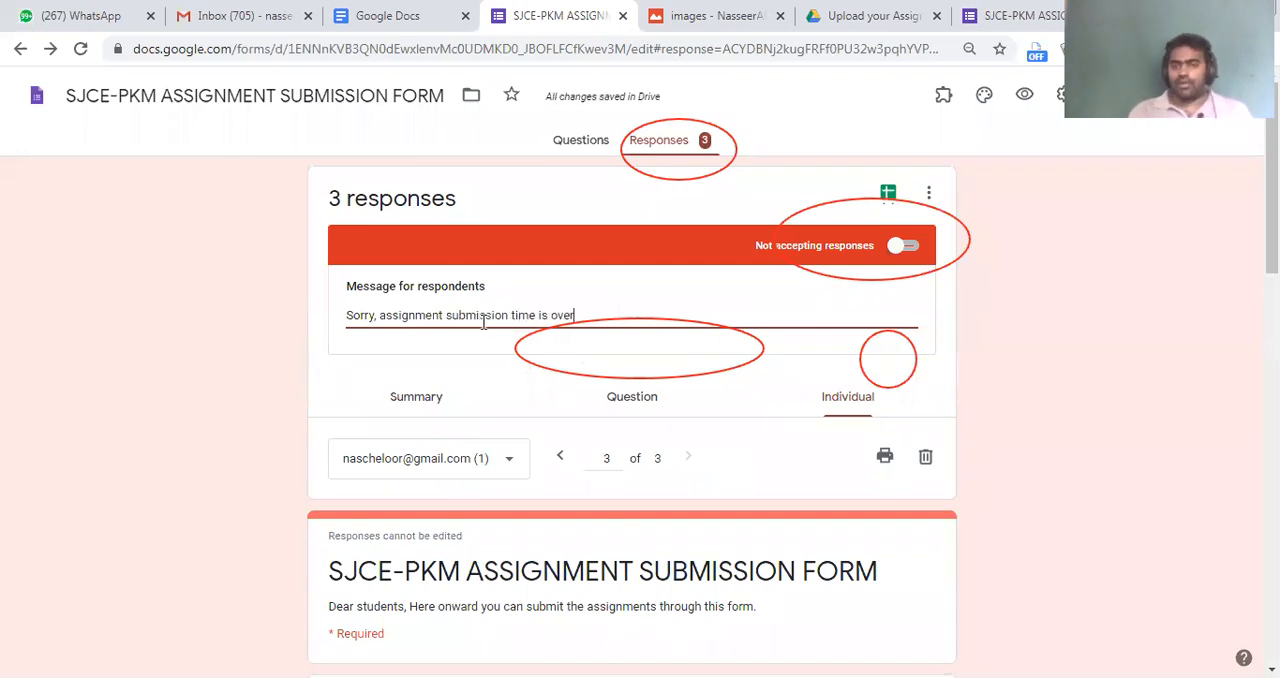
left_click(405, 362)
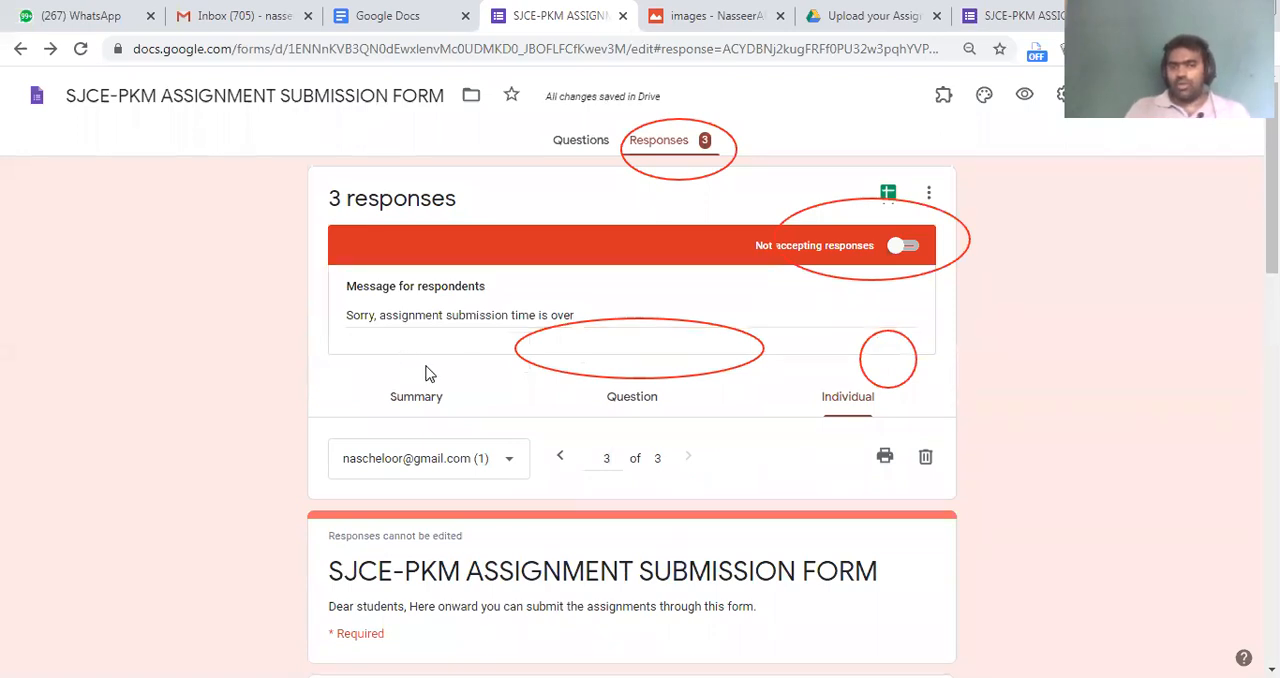
left_click(1027, 95)
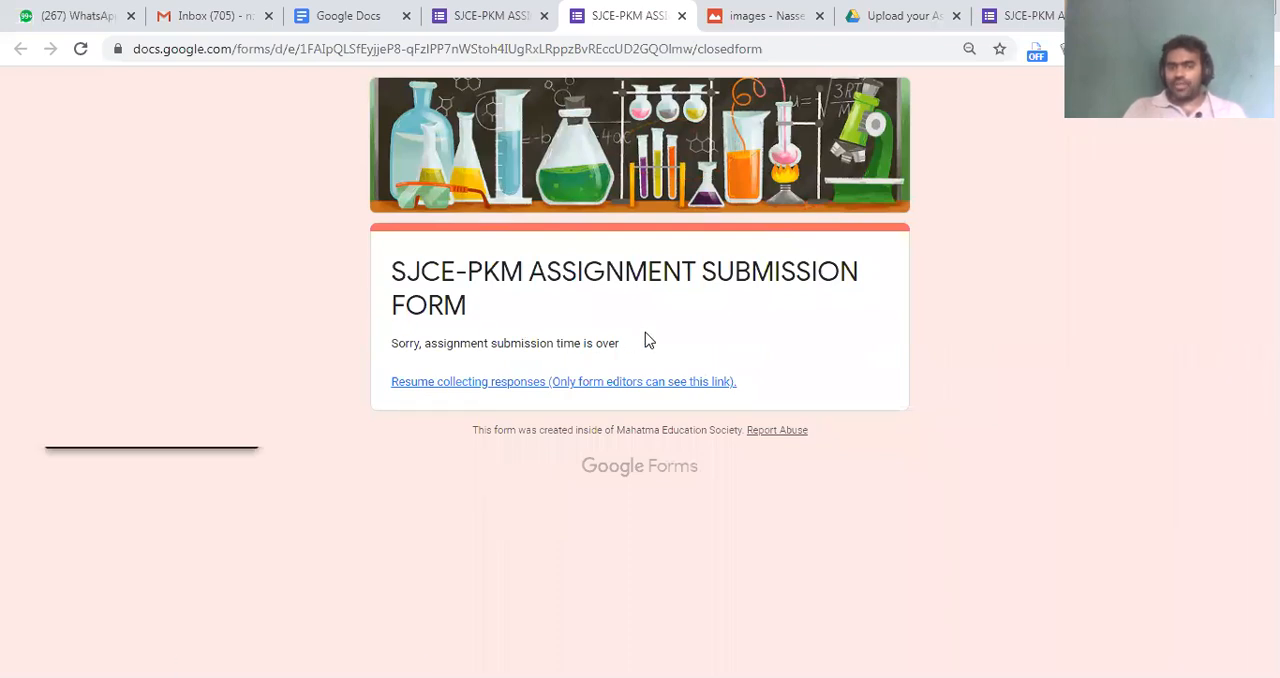
left_click(466, 12)
Change the Course question's type to Dropdown in the form's questions
scroll(555, 467, "down", 2)
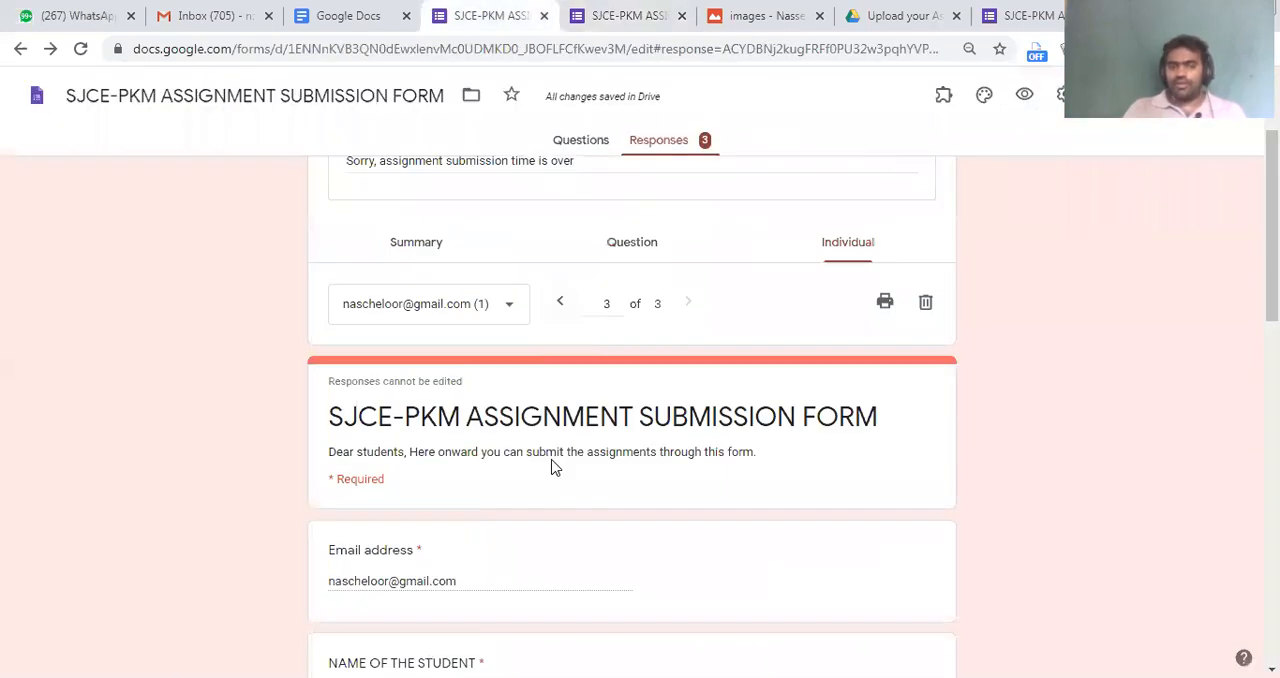
scroll(555, 467, "down", 15)
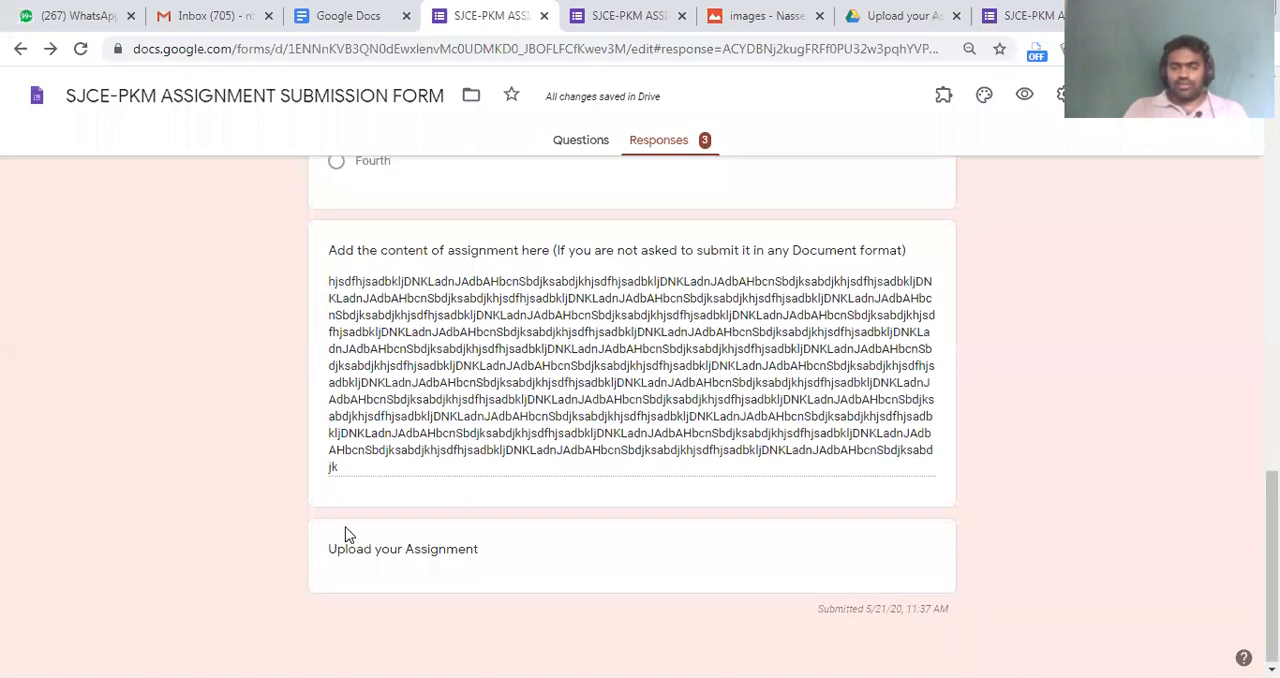
scroll(345, 532, "up", 15)
scroll(345, 532, "down", 15)
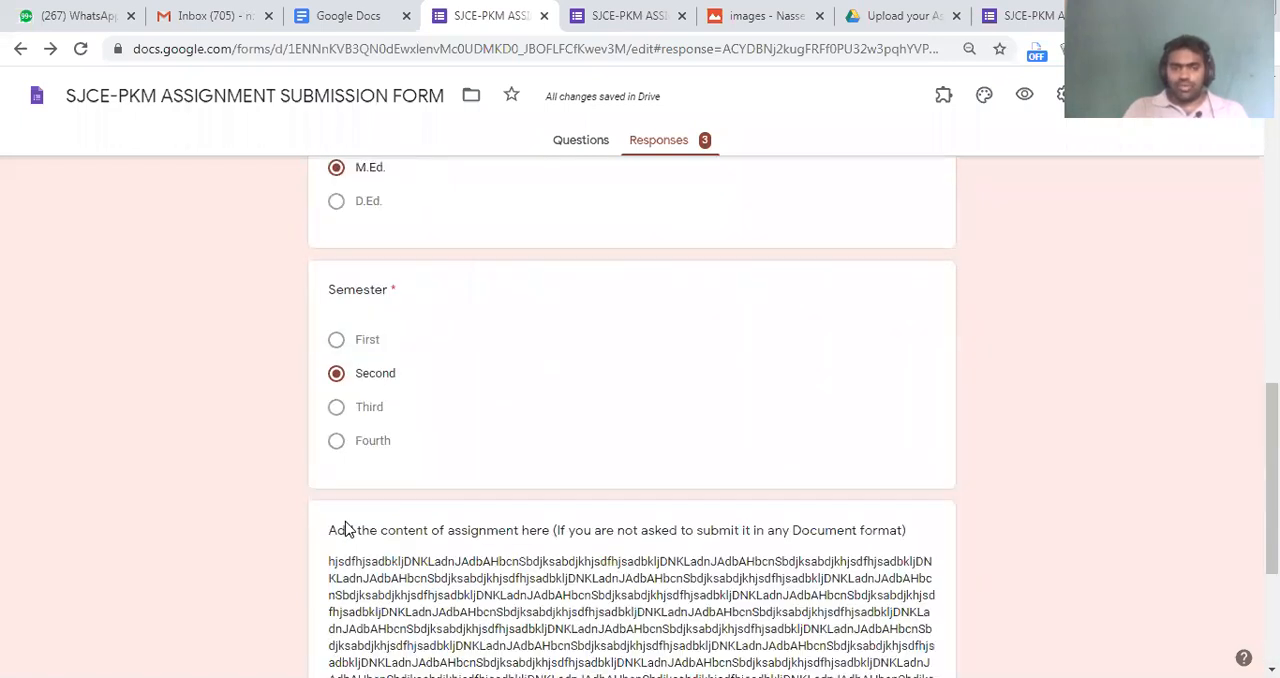
scroll(450, 385, "up", 3)
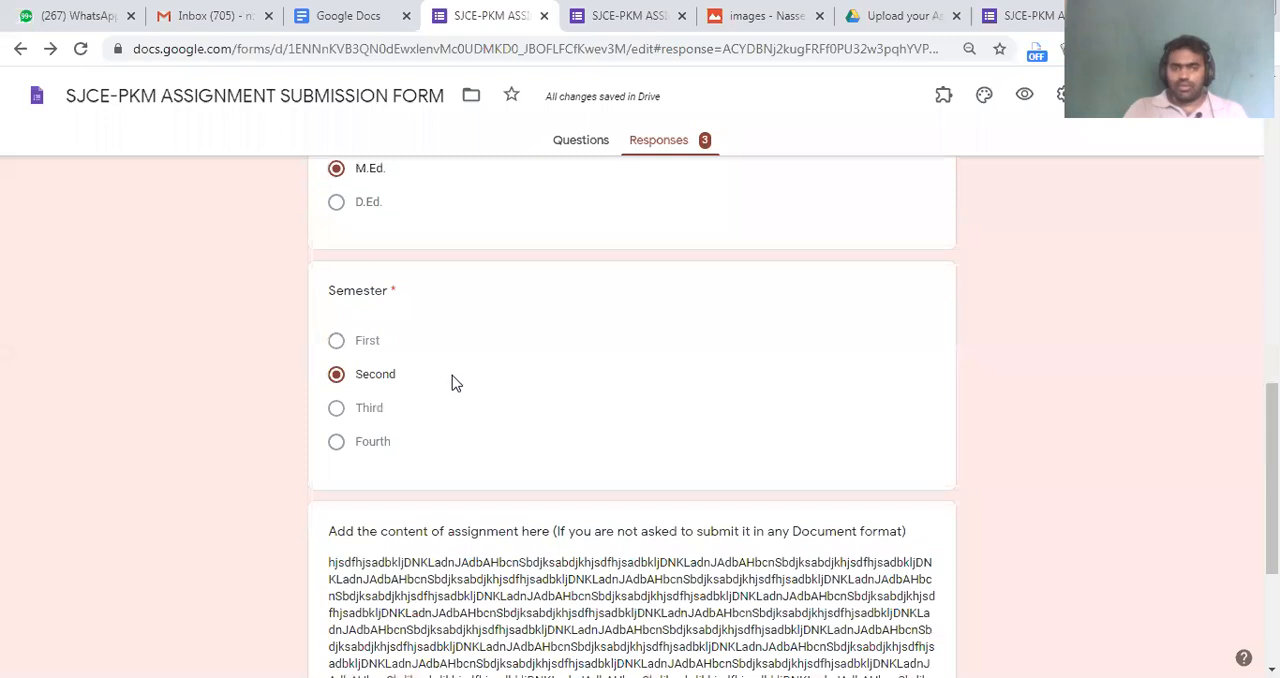
scroll(420, 401, "up", 5)
scroll(420, 401, "down", 4)
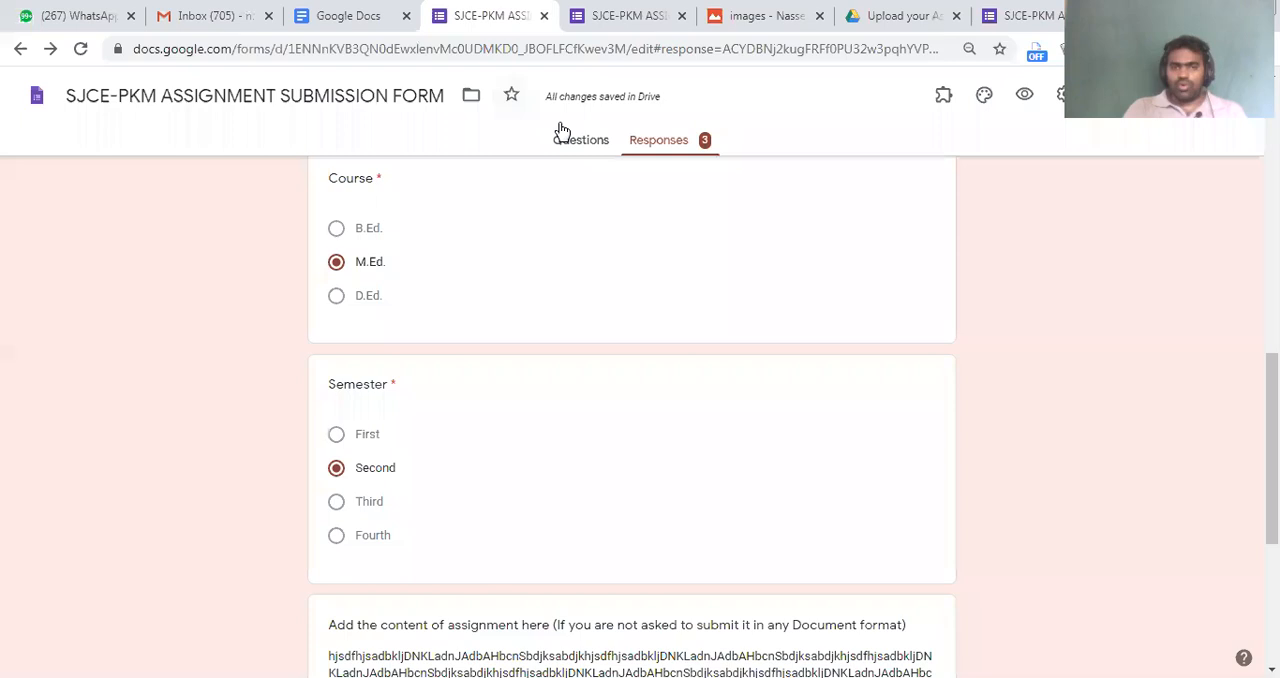
scroll(469, 435, "down", 8)
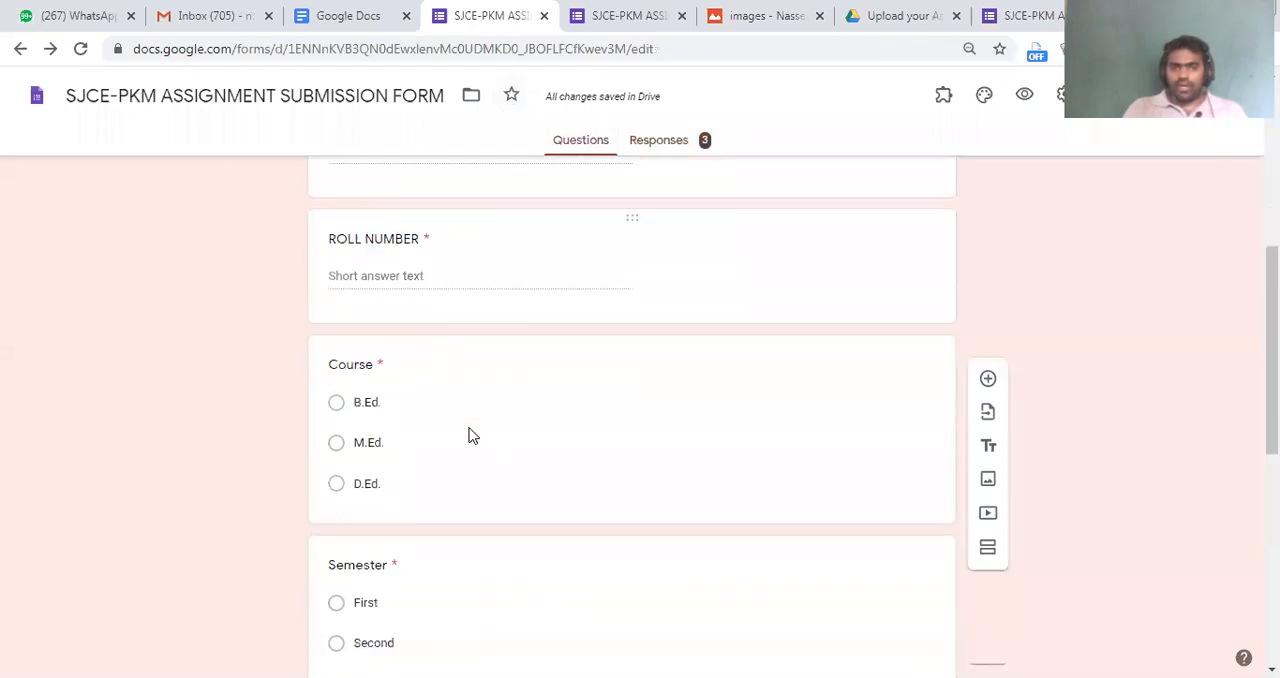
left_click(398, 296)
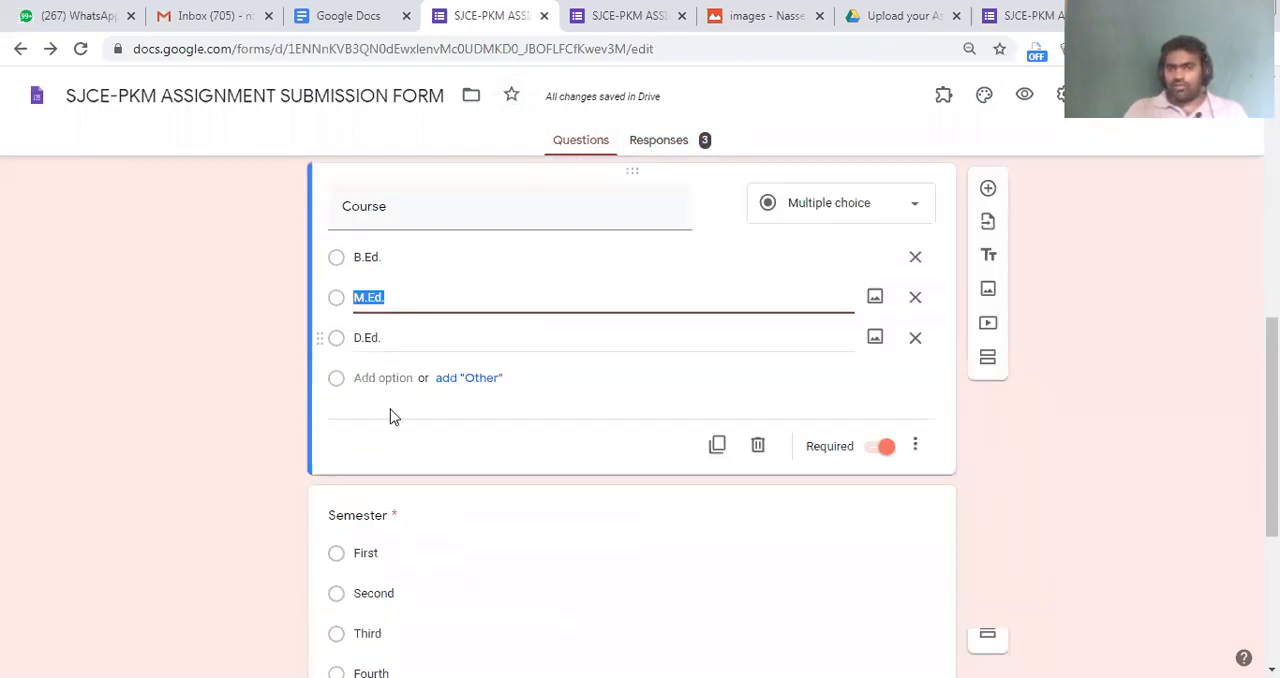
left_click(856, 208)
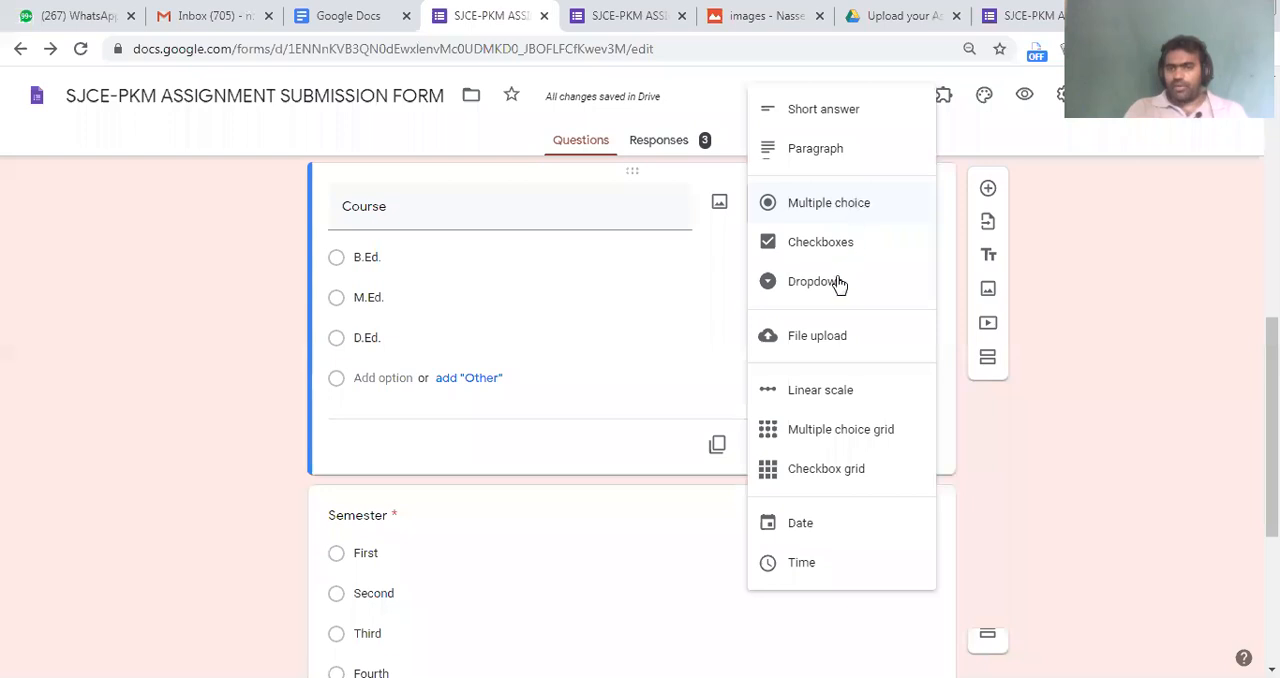
left_click(835, 286)
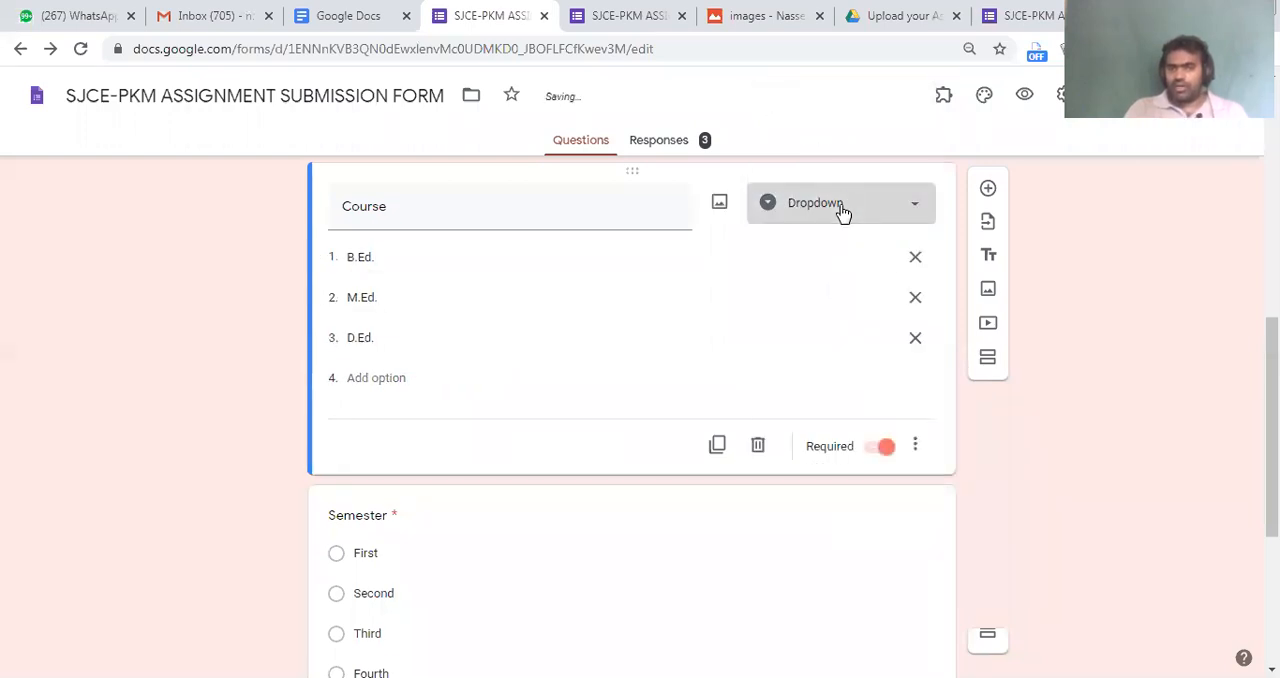
left_click(845, 204)
left_click(832, 288)
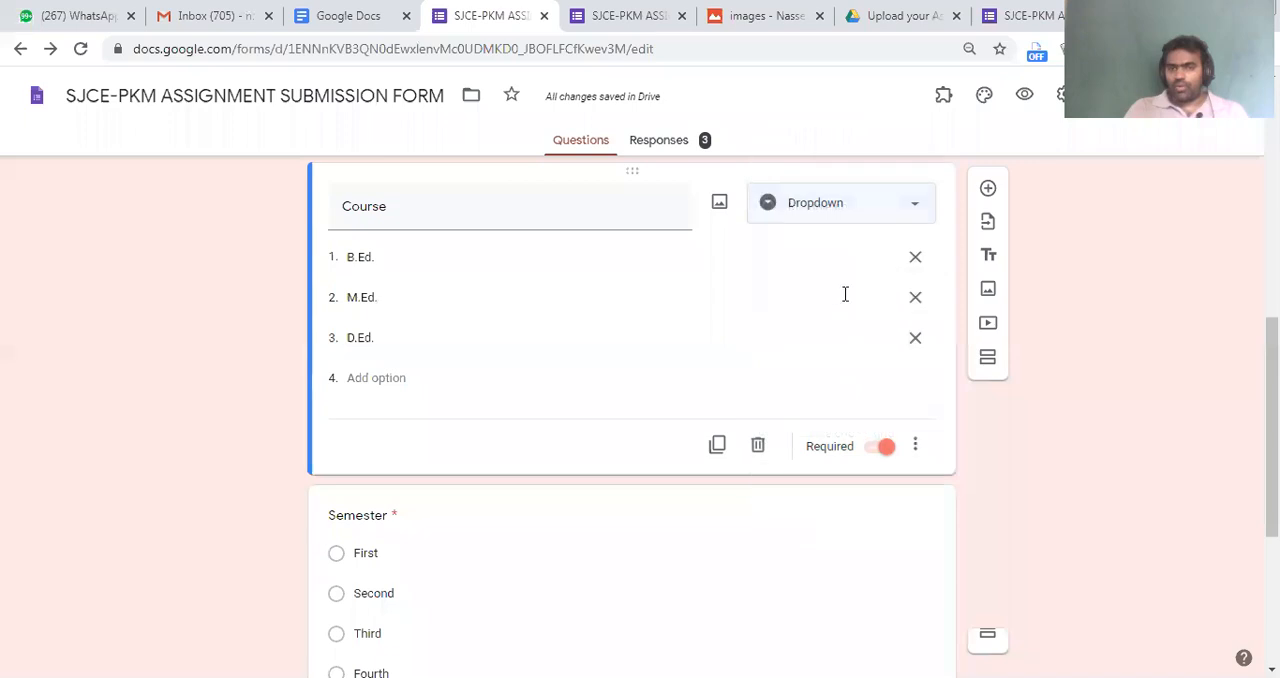
Resume accepting responses and reload the closed form's preview page
left_click(1025, 100)
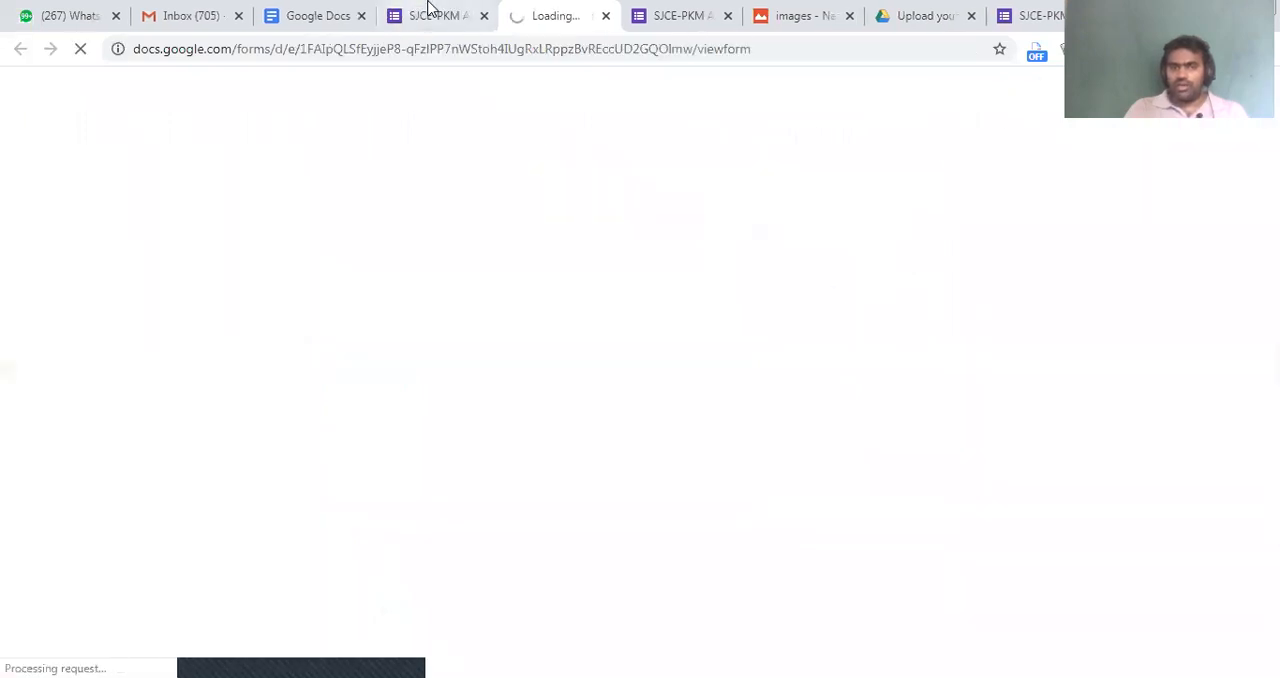
left_click(430, 10)
left_click(645, 140)
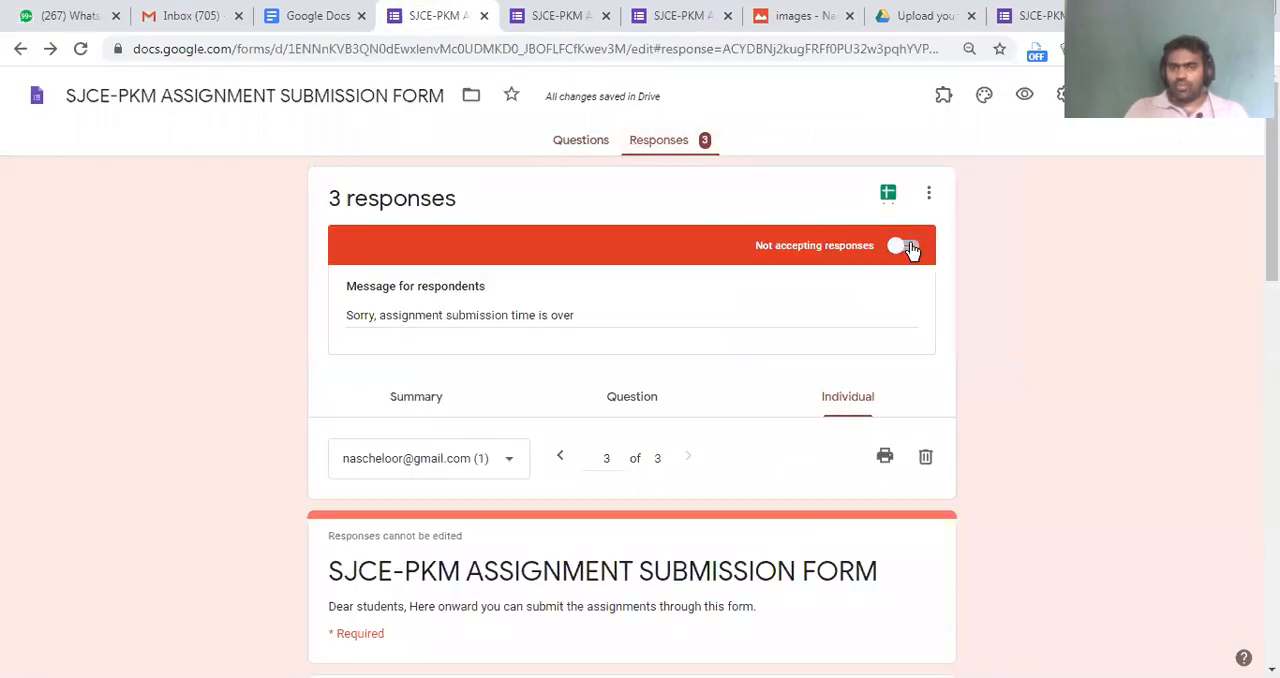
left_click(913, 248)
left_click(565, 14)
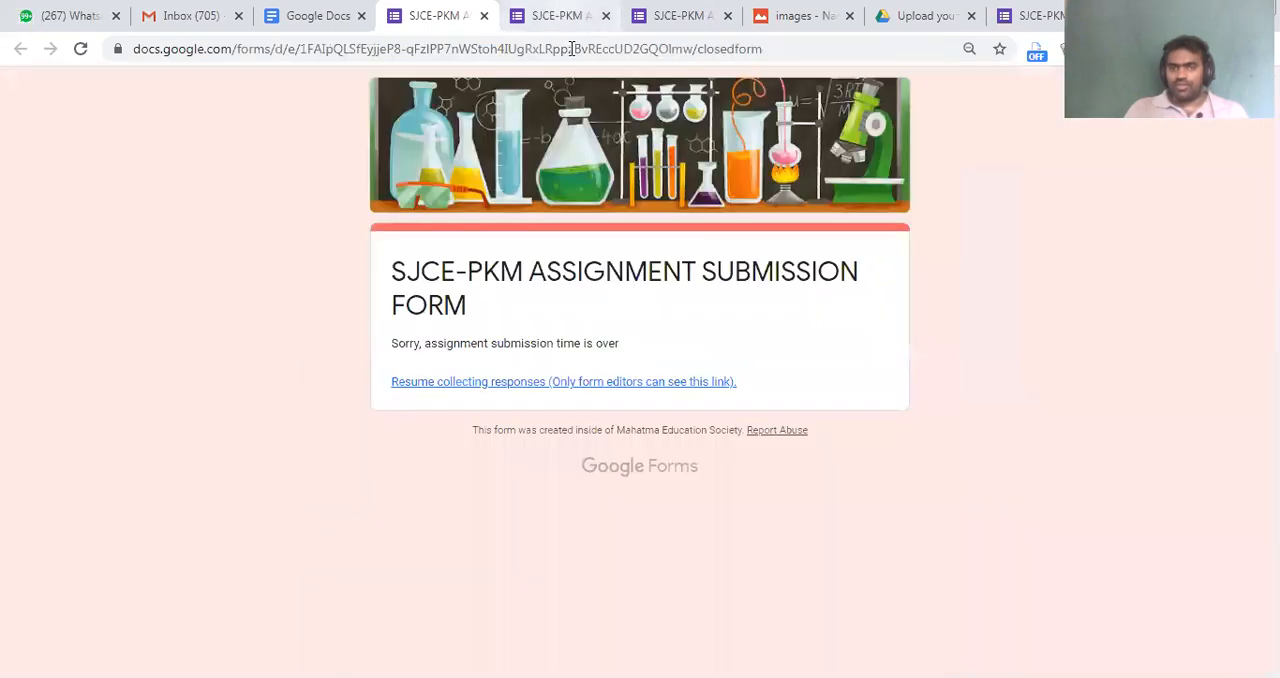
left_click(573, 49)
key("Return")
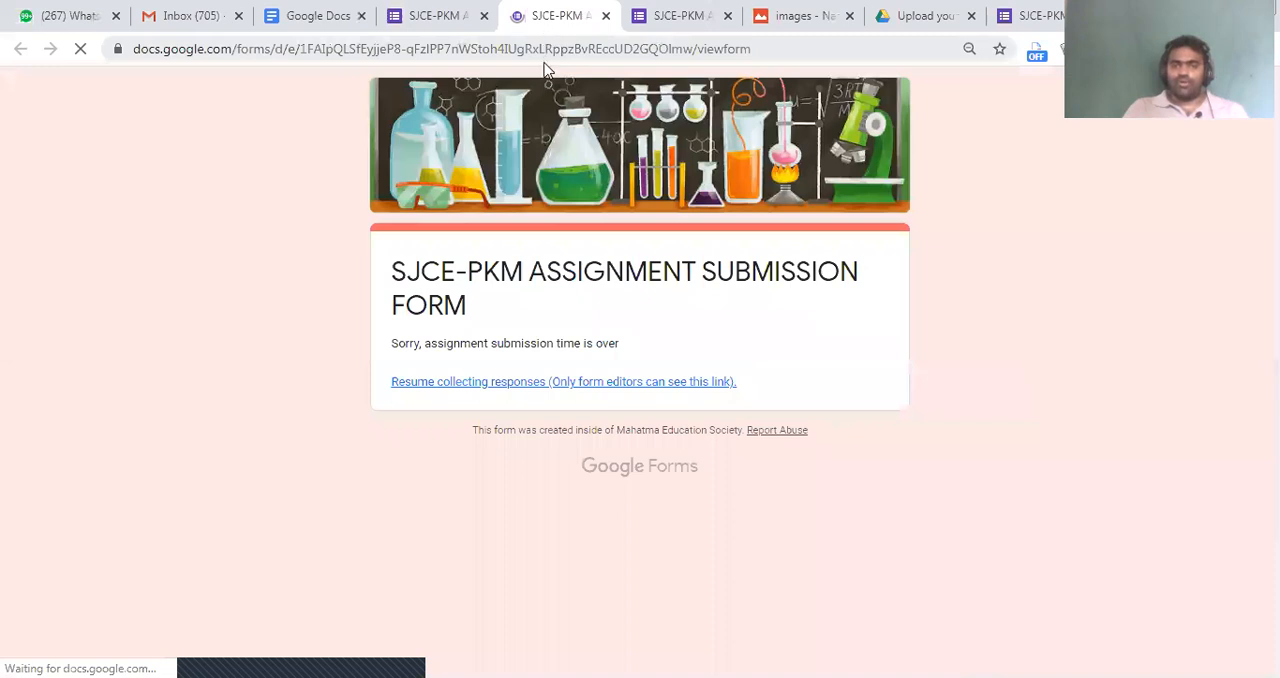
Test the reopened form by choosing D.Ed. in the Course dropdown and Second as the Semester
scroll(452, 410, "down", 4)
scroll(450, 410, "down", 4)
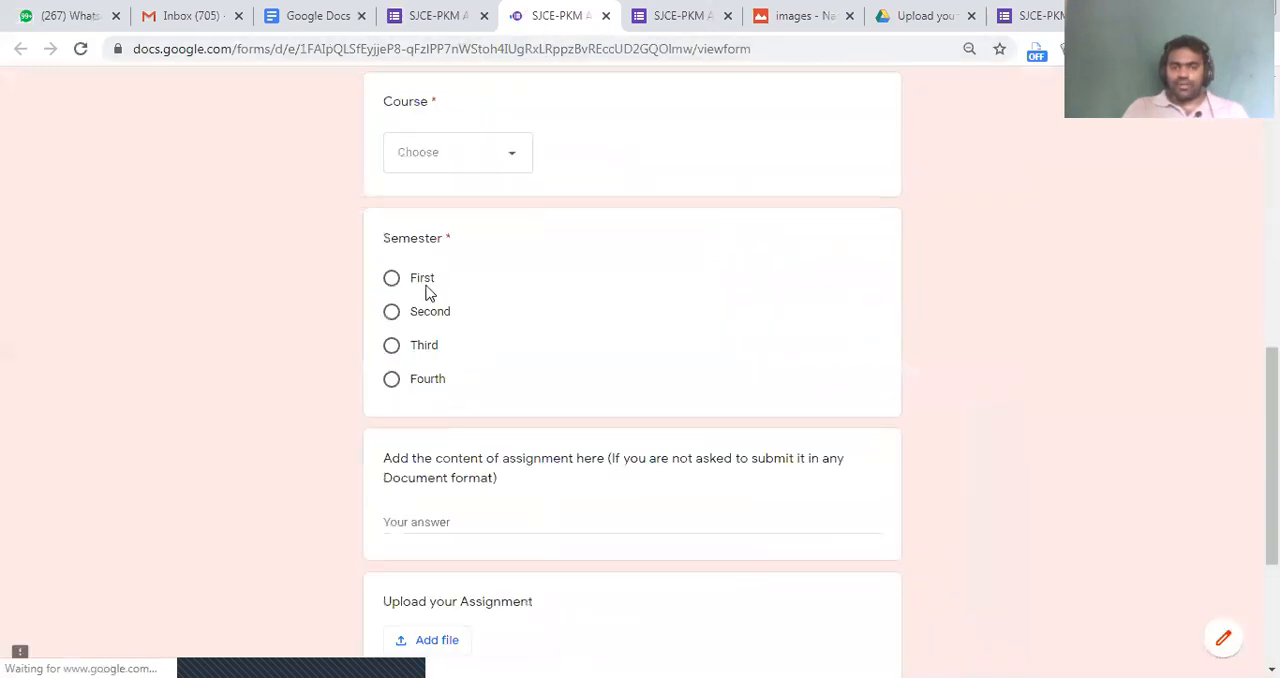
left_click(437, 151)
left_click(443, 164)
left_click(443, 164)
left_click(522, 362)
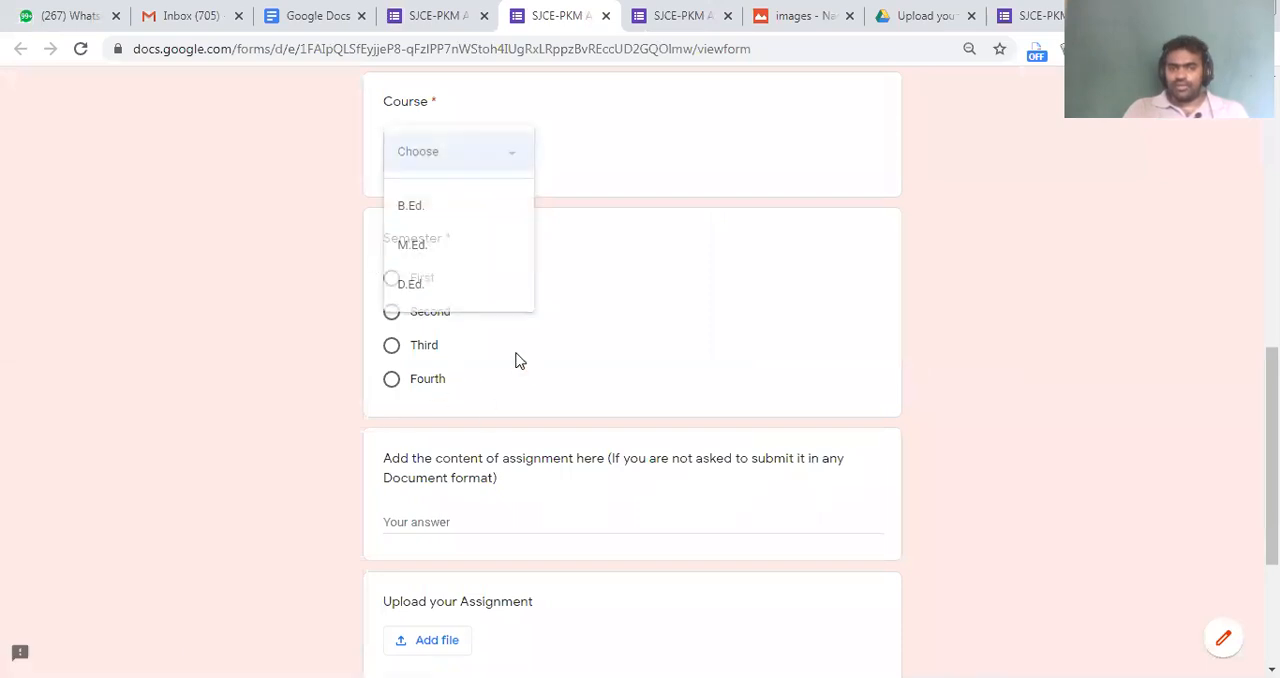
left_click(480, 158)
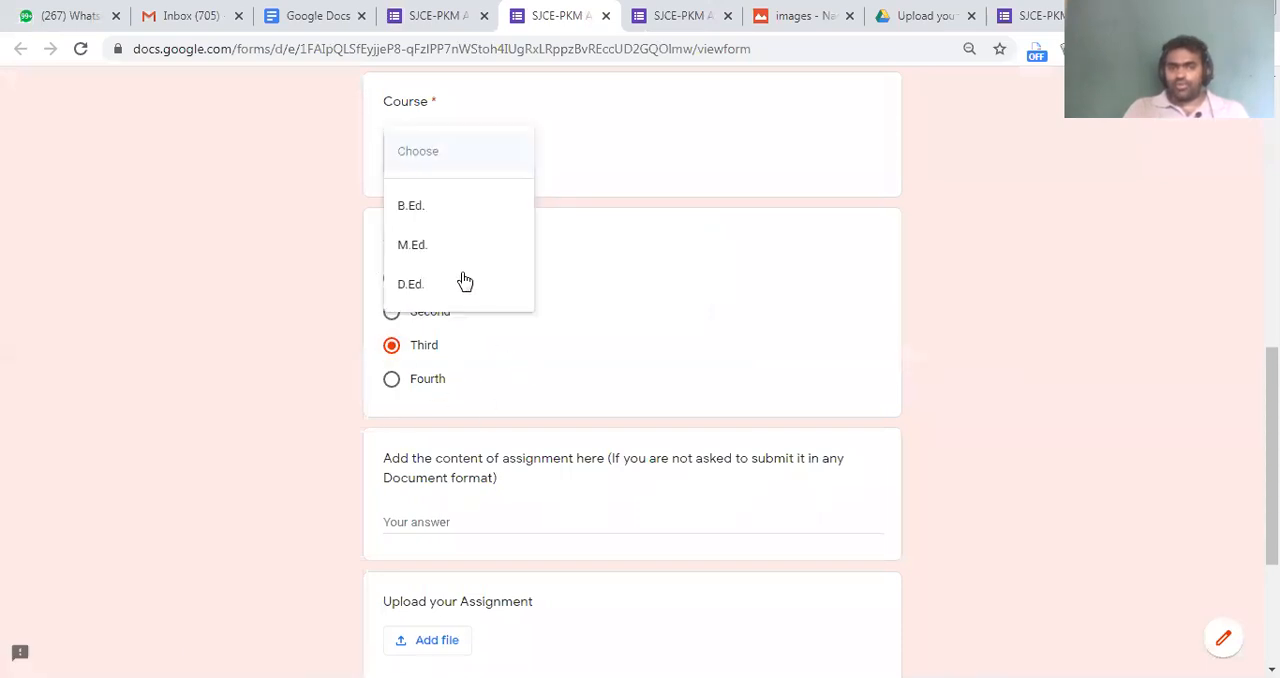
left_click(471, 298)
left_click(652, 322)
scroll(643, 300, "up", 8)
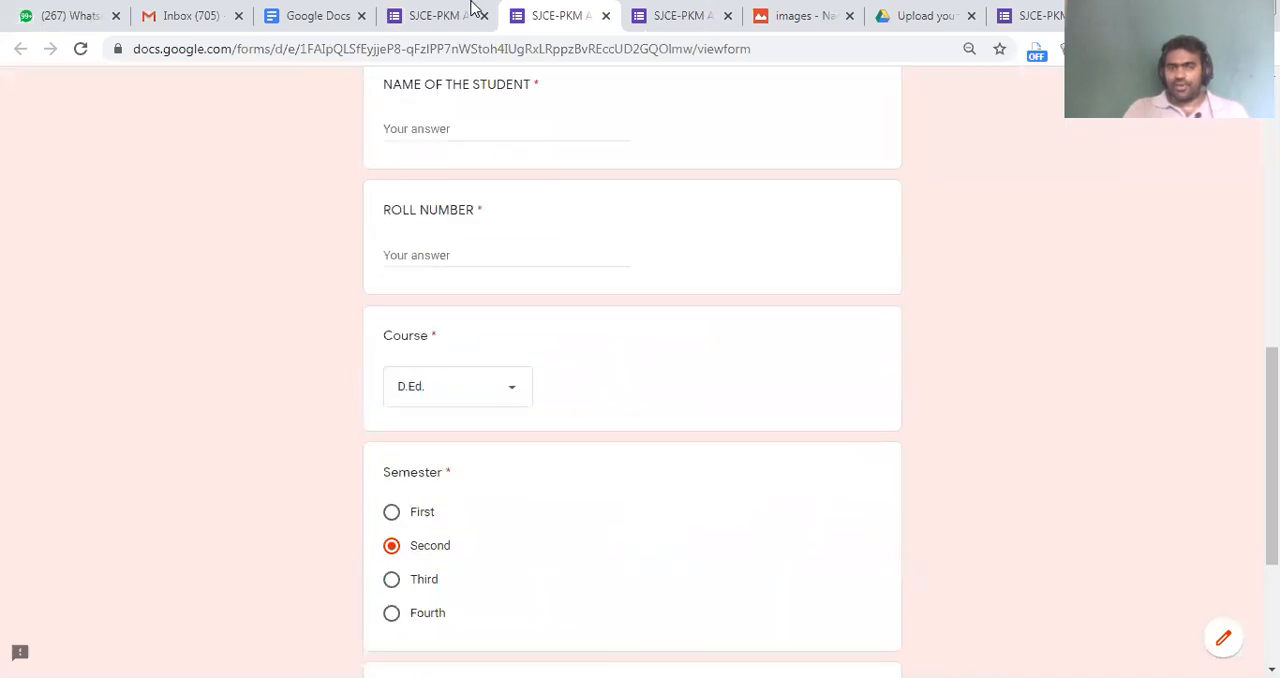
Return to the third individual response and check how its Course and Semester answers are shown
left_click(440, 15)
scroll(703, 470, "down", 10)
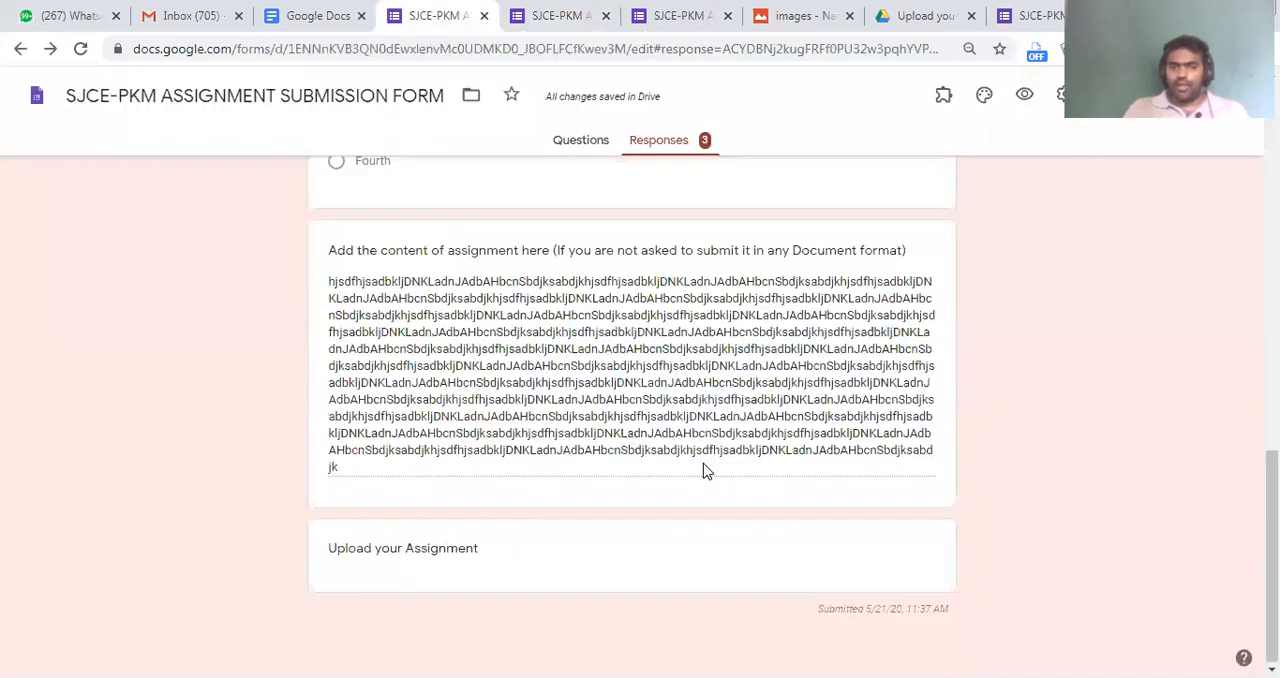
scroll(703, 470, "up", 10)
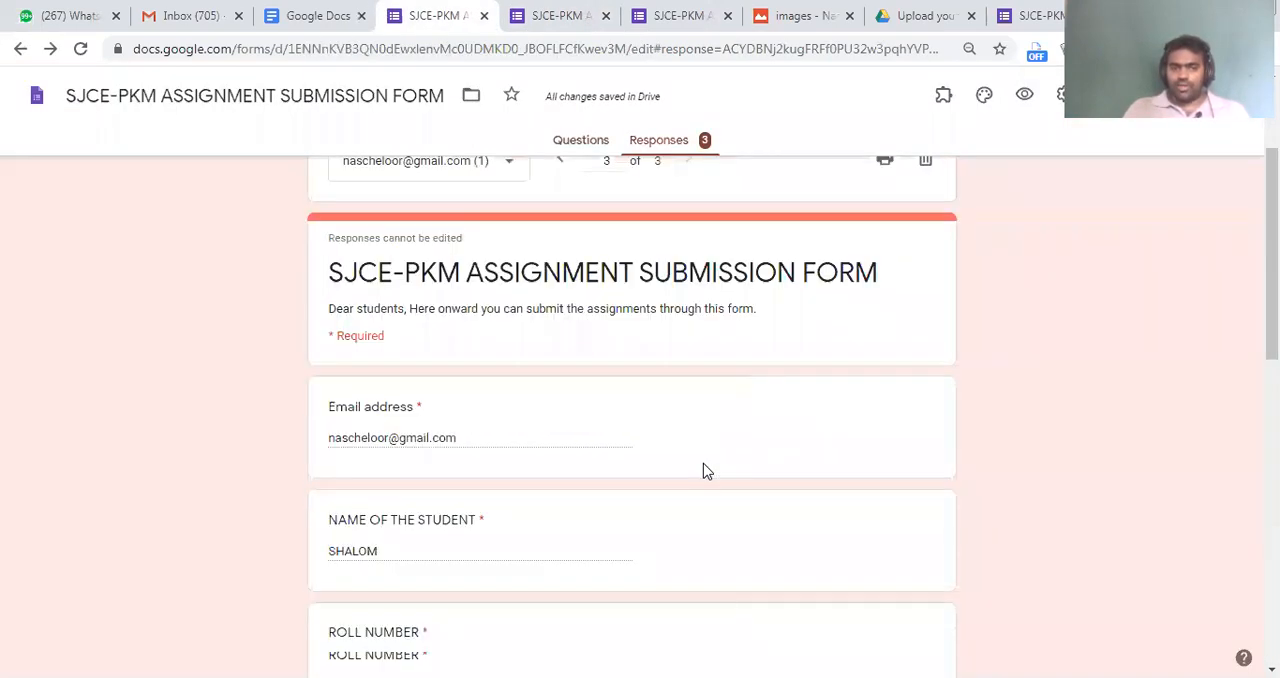
scroll(631, 412, "down", 3)
scroll(629, 399, "down", 1)
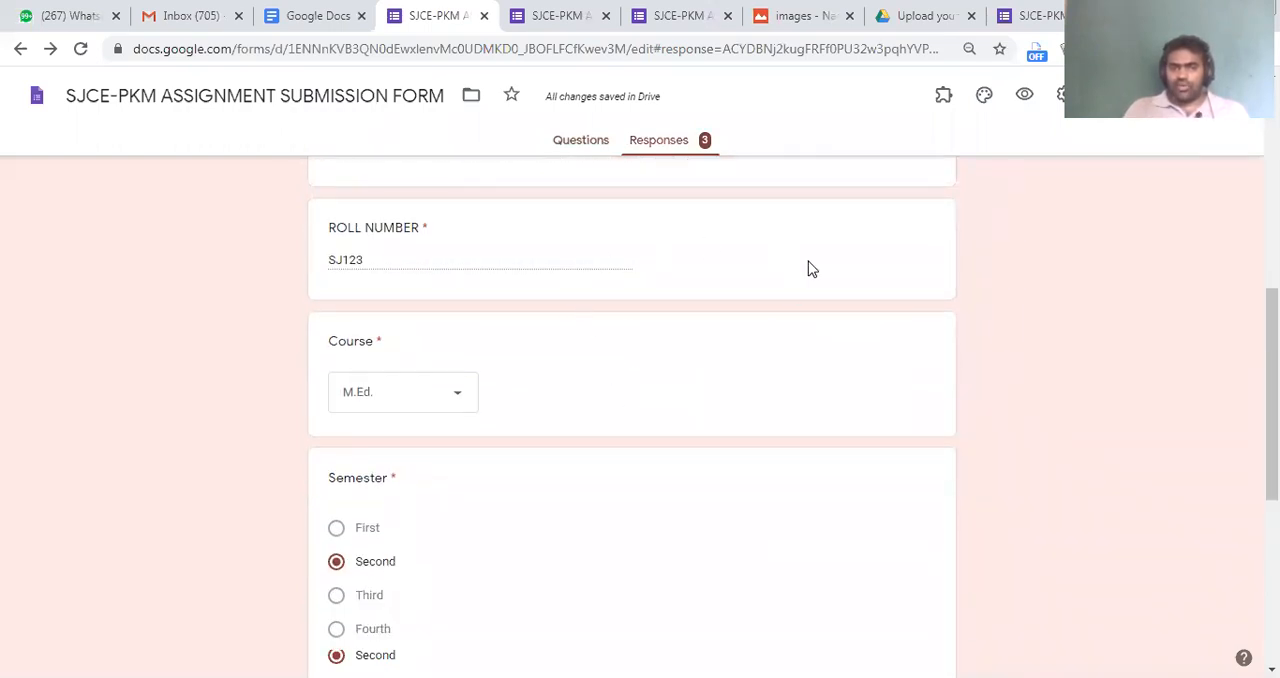
Open the ROLL NUMBER question for editing and look over the form's questions and header
left_click(580, 140)
scroll(696, 368, "down", 4)
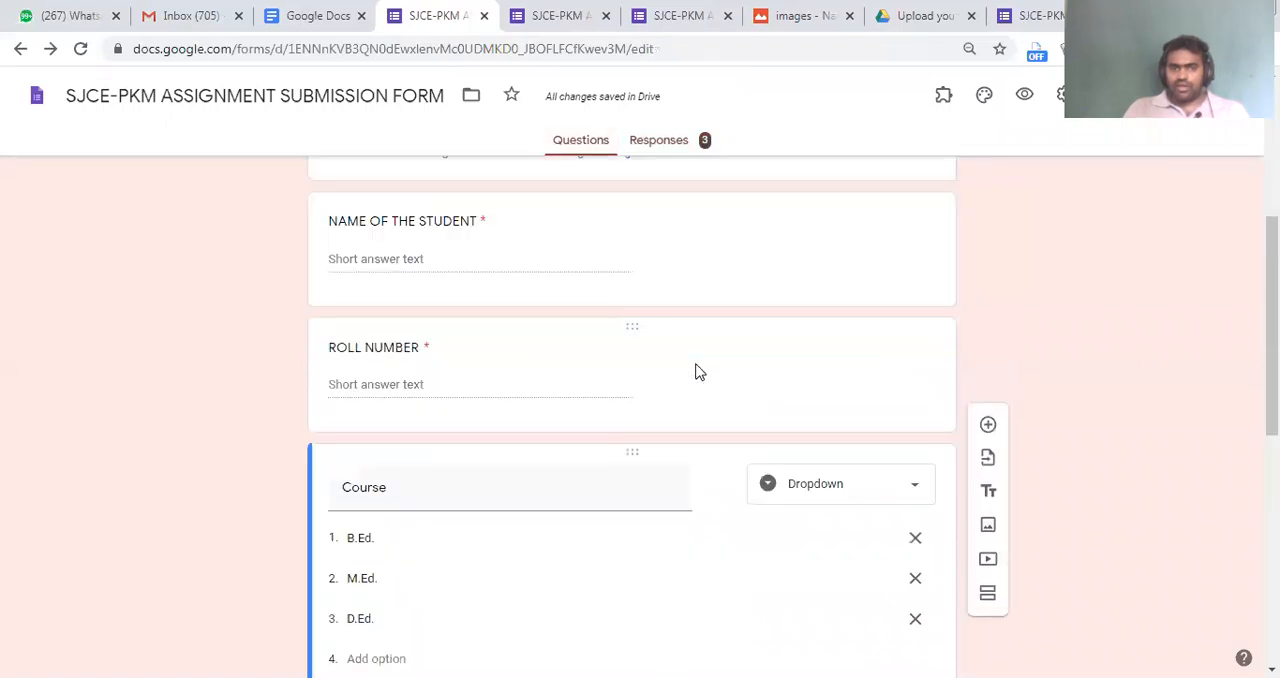
left_click(832, 378)
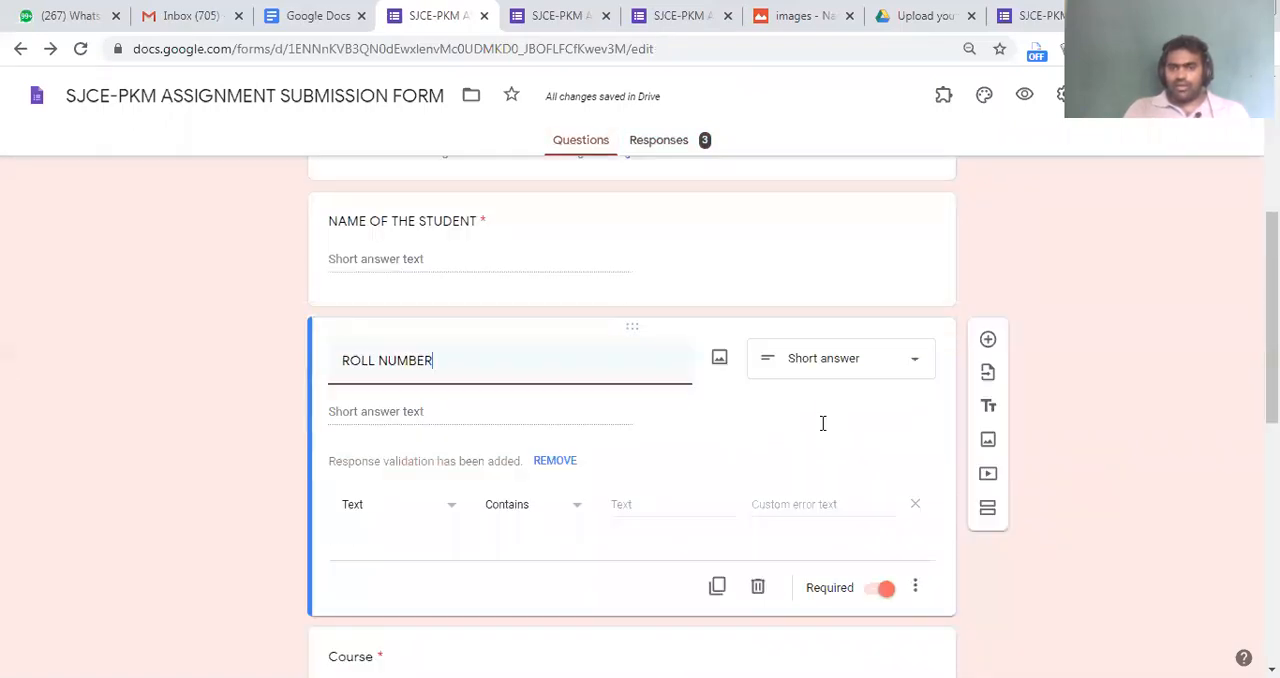
scroll(822, 423, "down", 3)
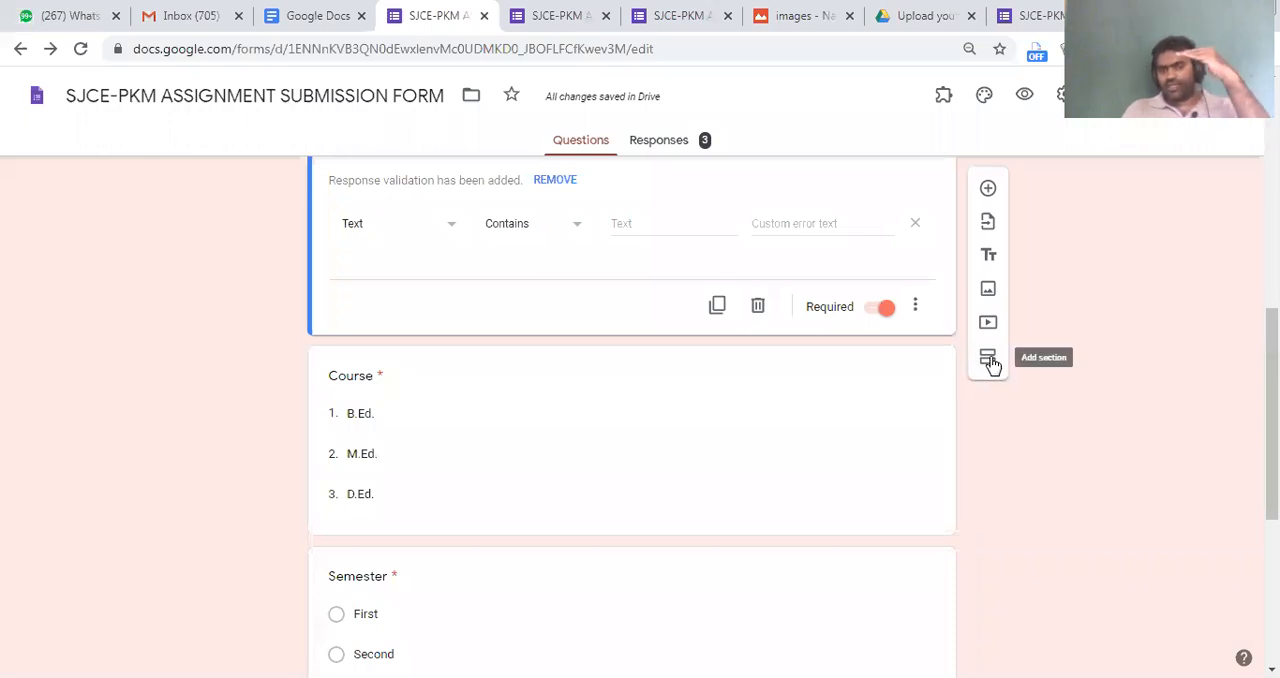
scroll(537, 291, "up", 1)
scroll(469, 371, "up", 5)
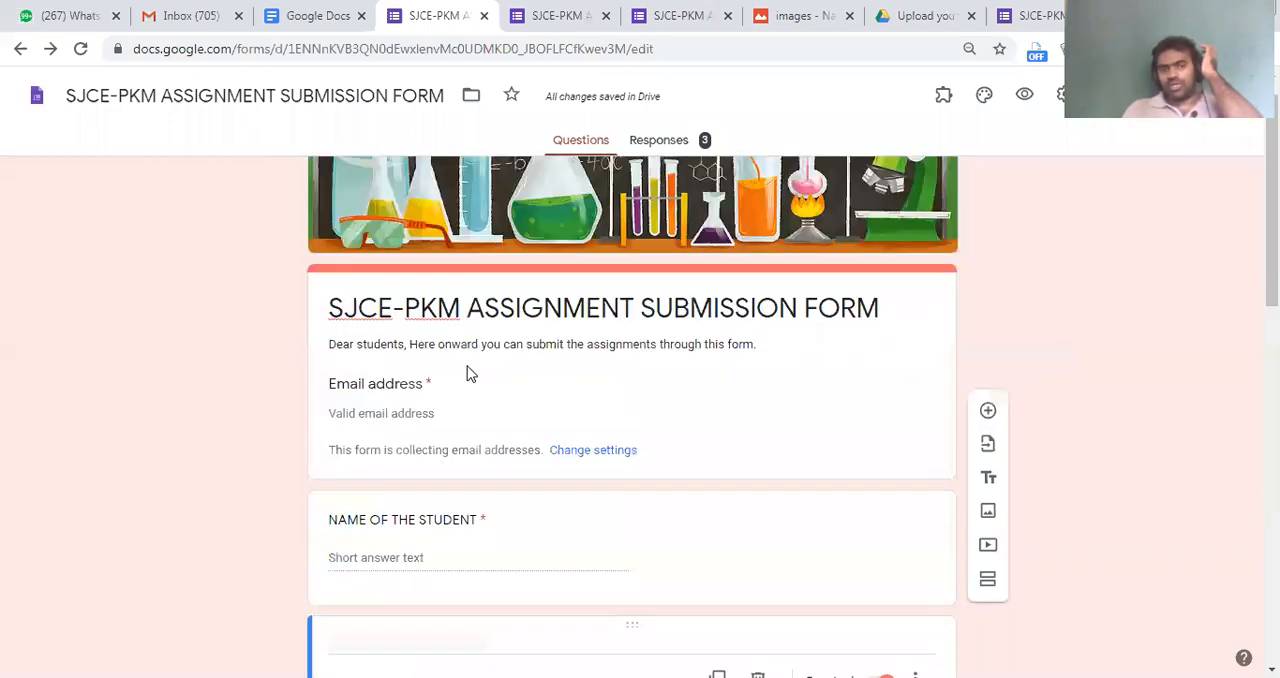
scroll(763, 414, "down", 4)
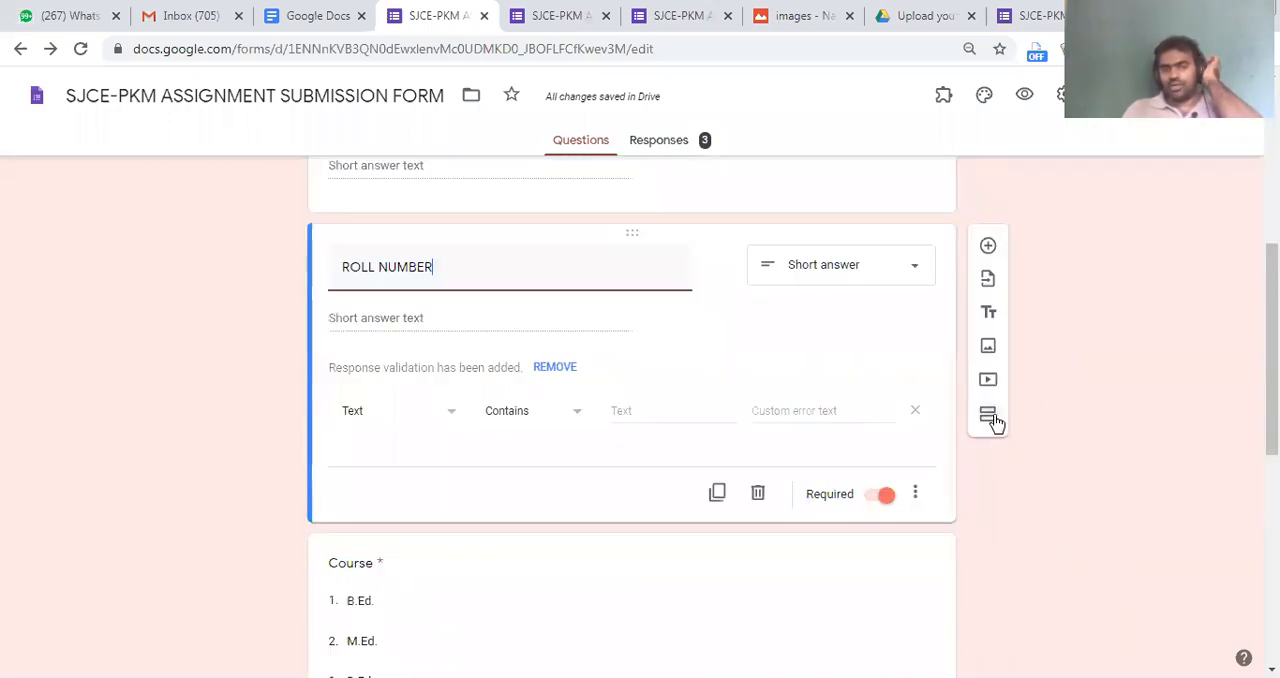
left_click(988, 414)
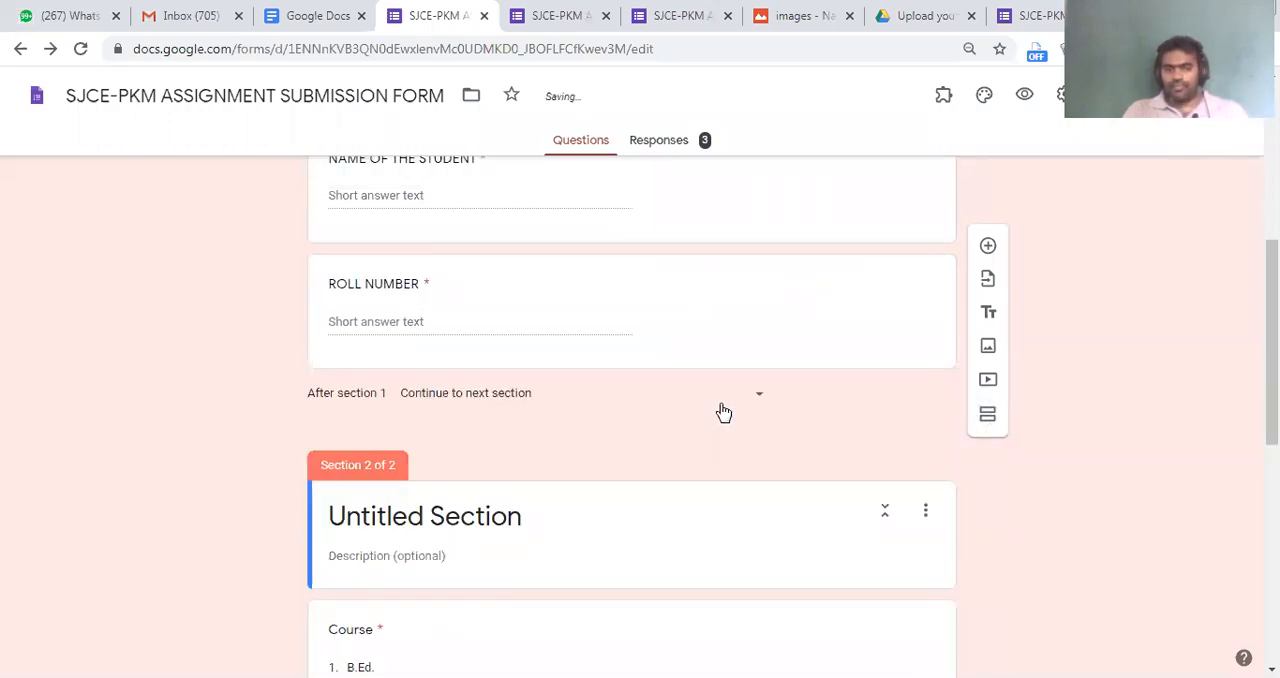
key("ctrl+z")
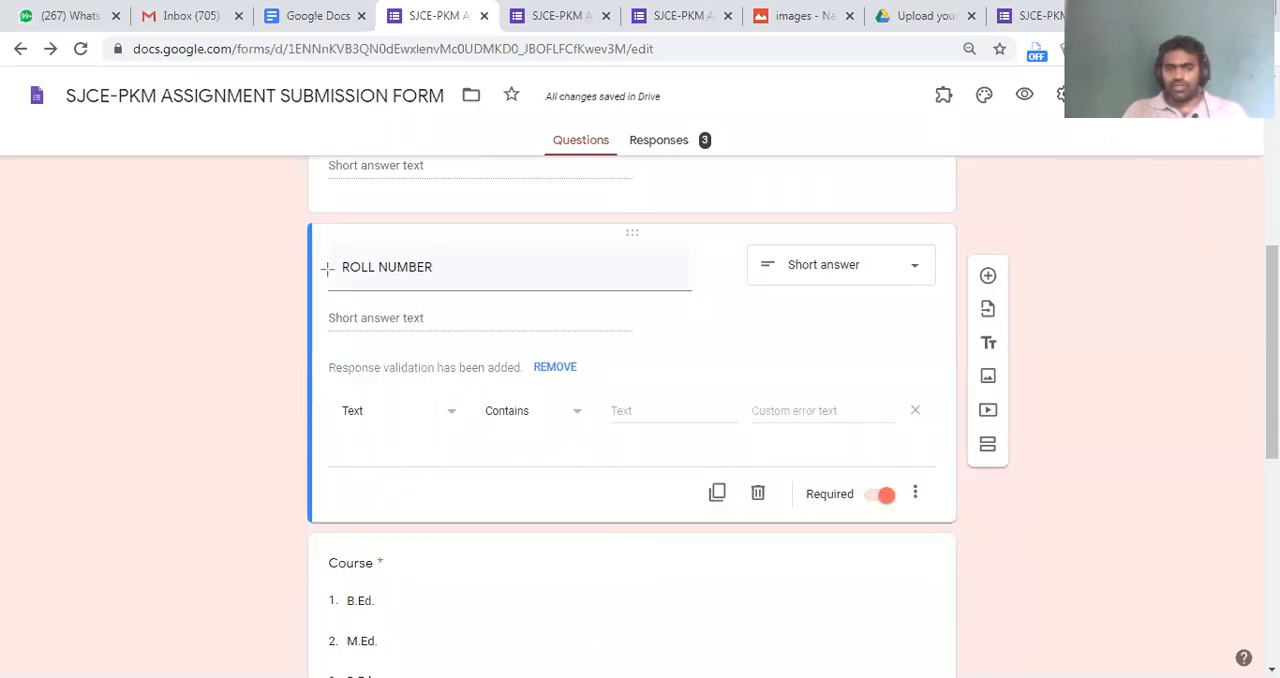
Insert a new section directly after the ROLL NUMBER question
left_click_drag(286, 211, 593, 468)
mouse_move(904, 527)
left_mouse_down()
mouse_move(946, 544)
mouse_move(947, 527)
left_mouse_up()
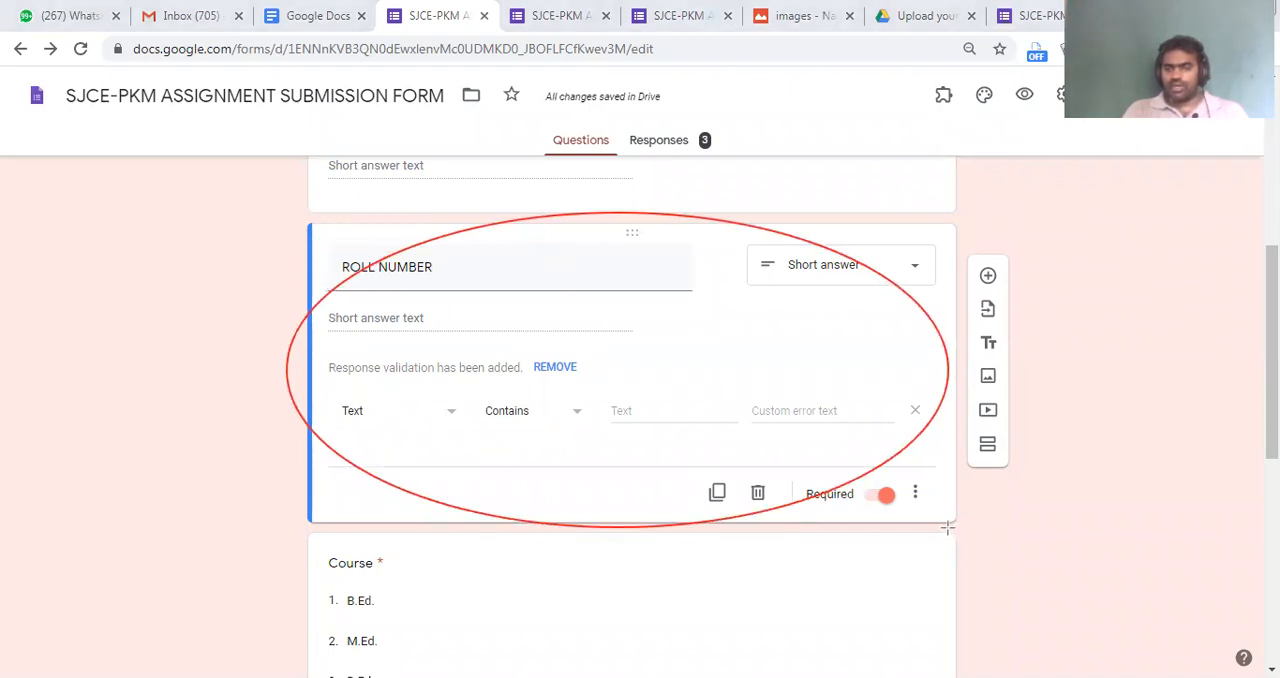
mouse_move(947, 424)
left_mouse_down()
mouse_move(1018, 460)
mouse_move(1034, 497)
mouse_move(1026, 477)
left_mouse_up()
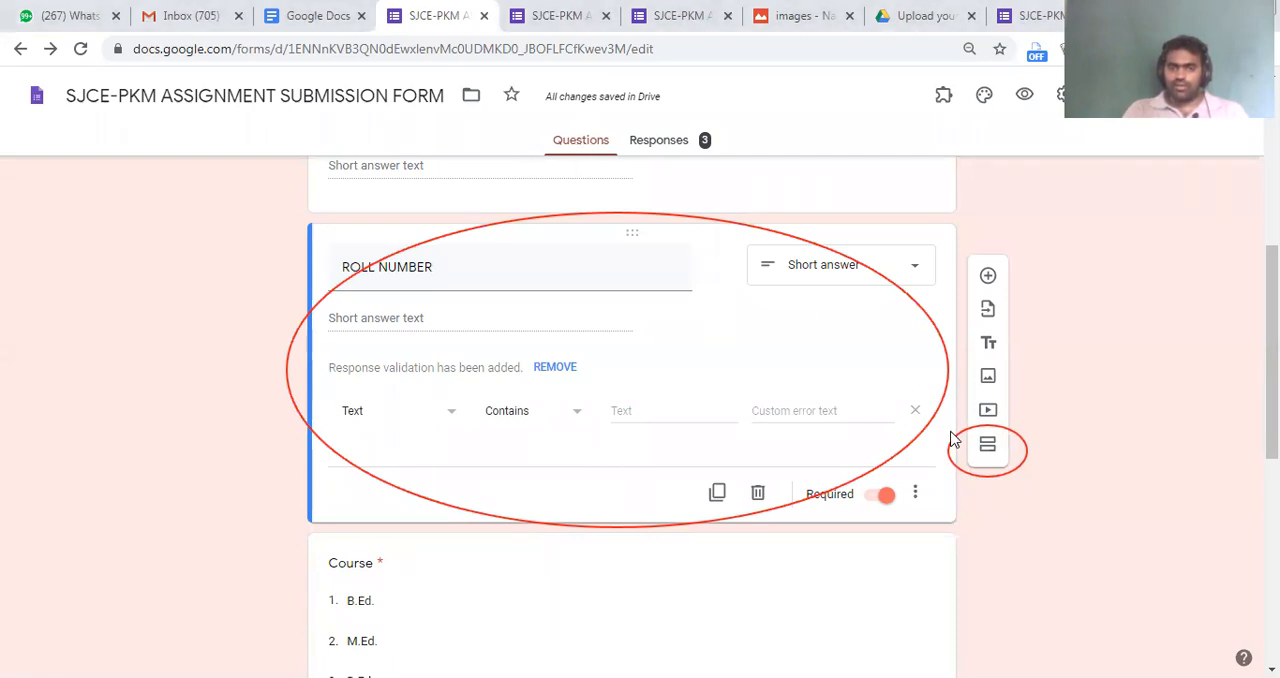
left_click(986, 447)
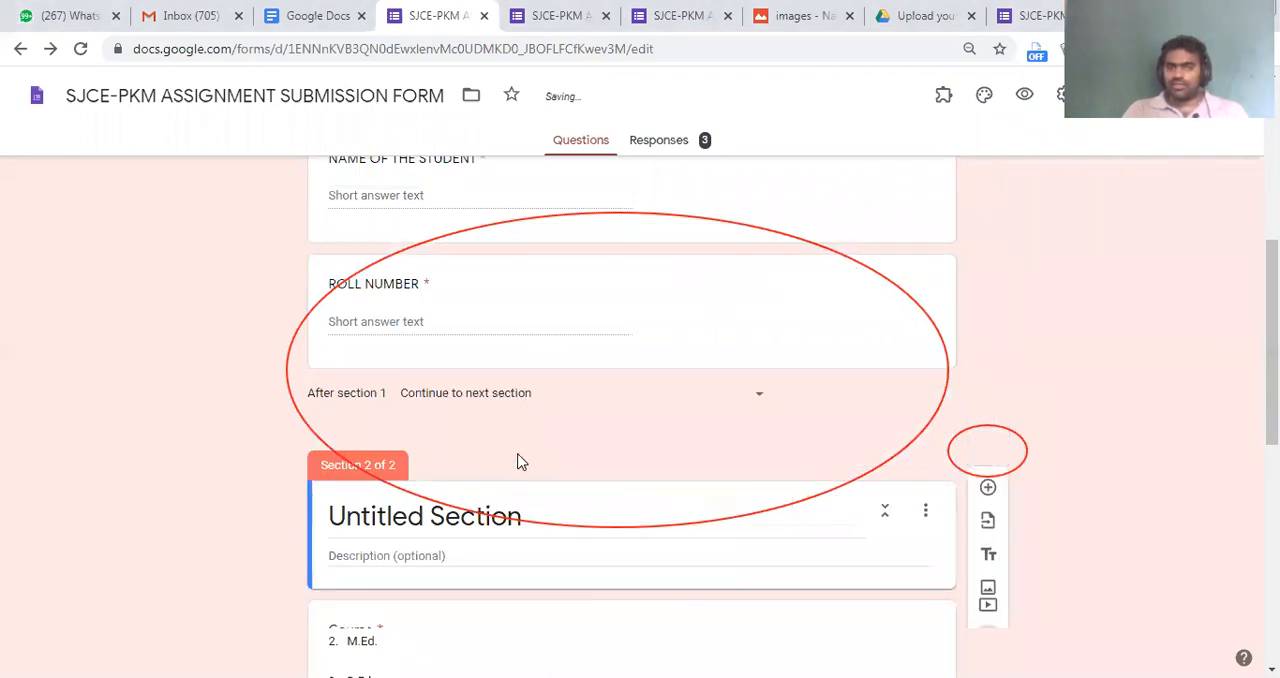
Title the second section ASSIGNMENT SUBMISSION
scroll(500, 286, "up", 1)
scroll(395, 335, "up", 4)
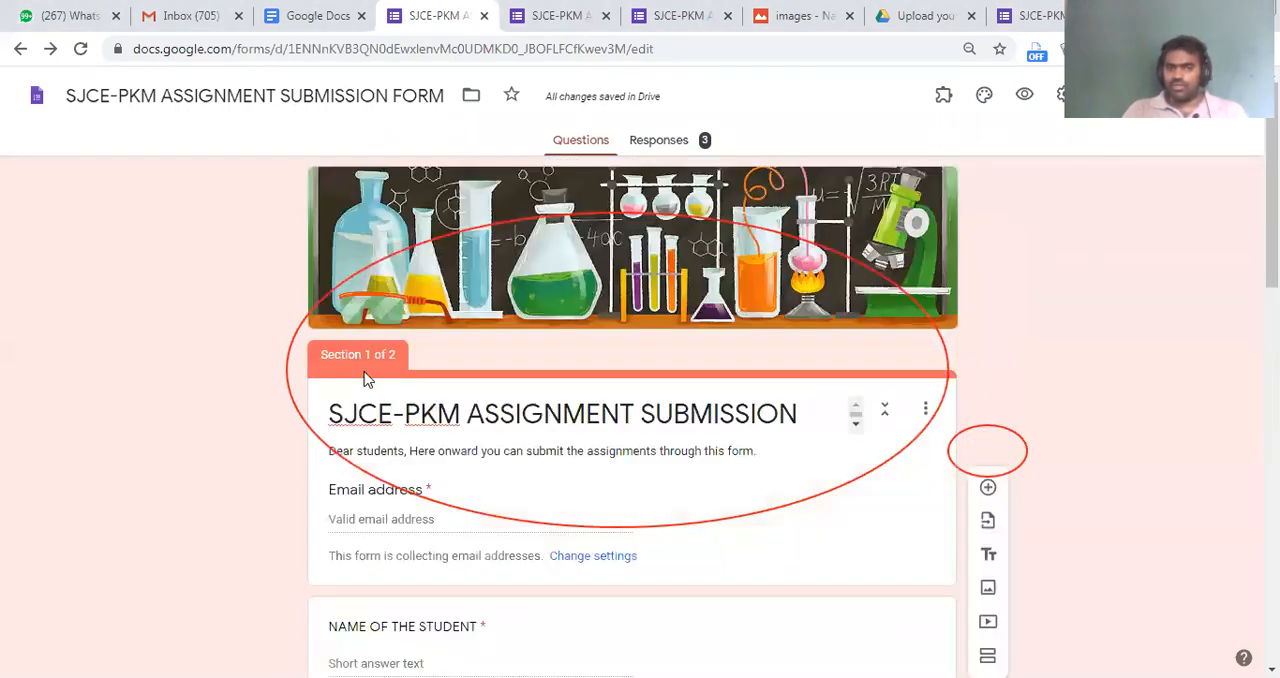
scroll(400, 330, "down", 6)
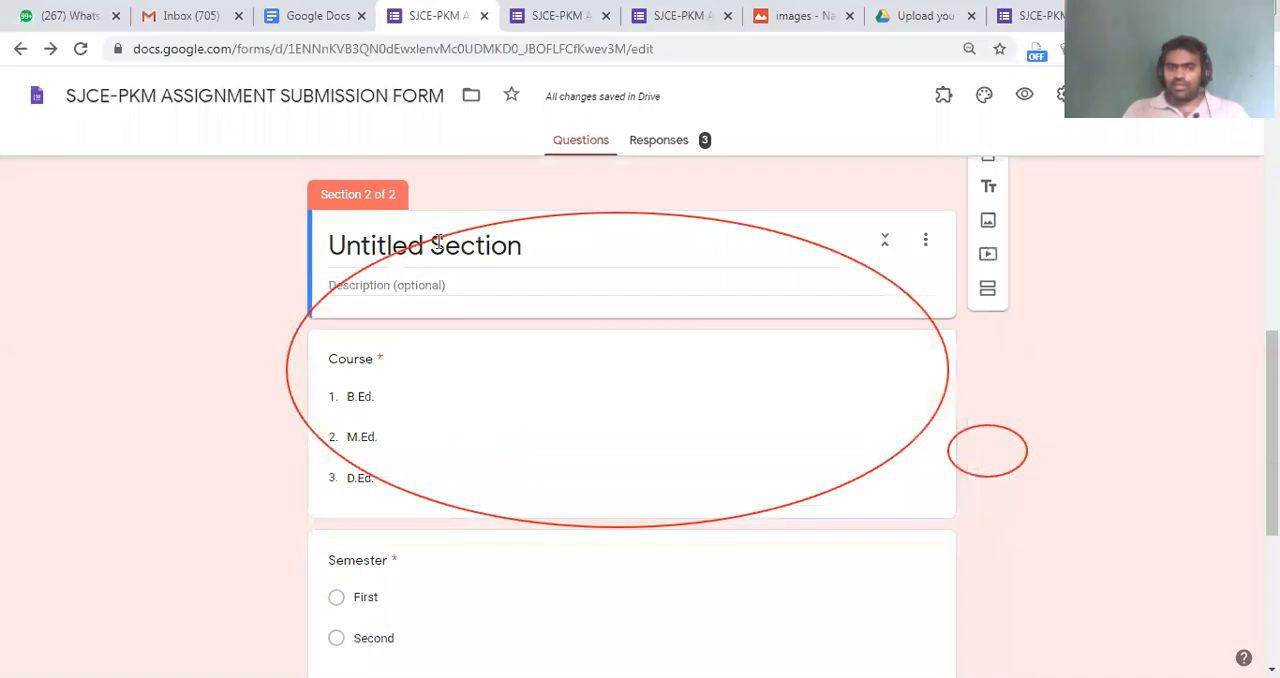
left_click(438, 242)
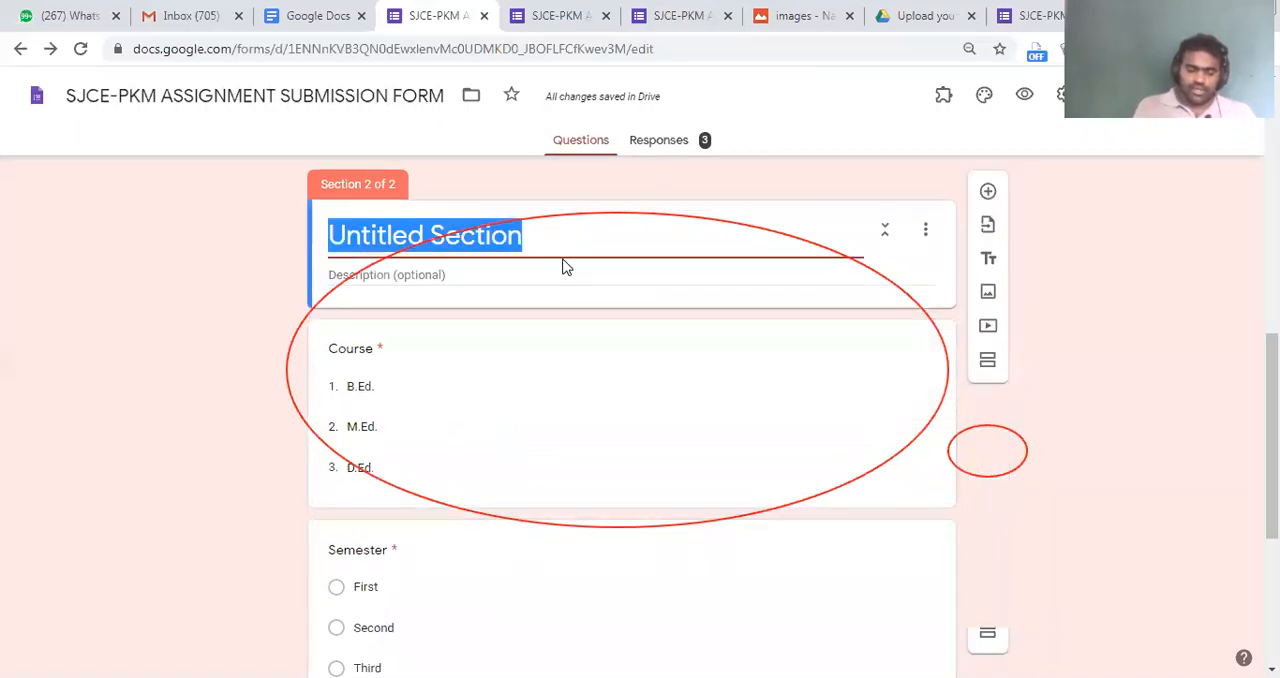
type("ASSIGNMENT SUV")
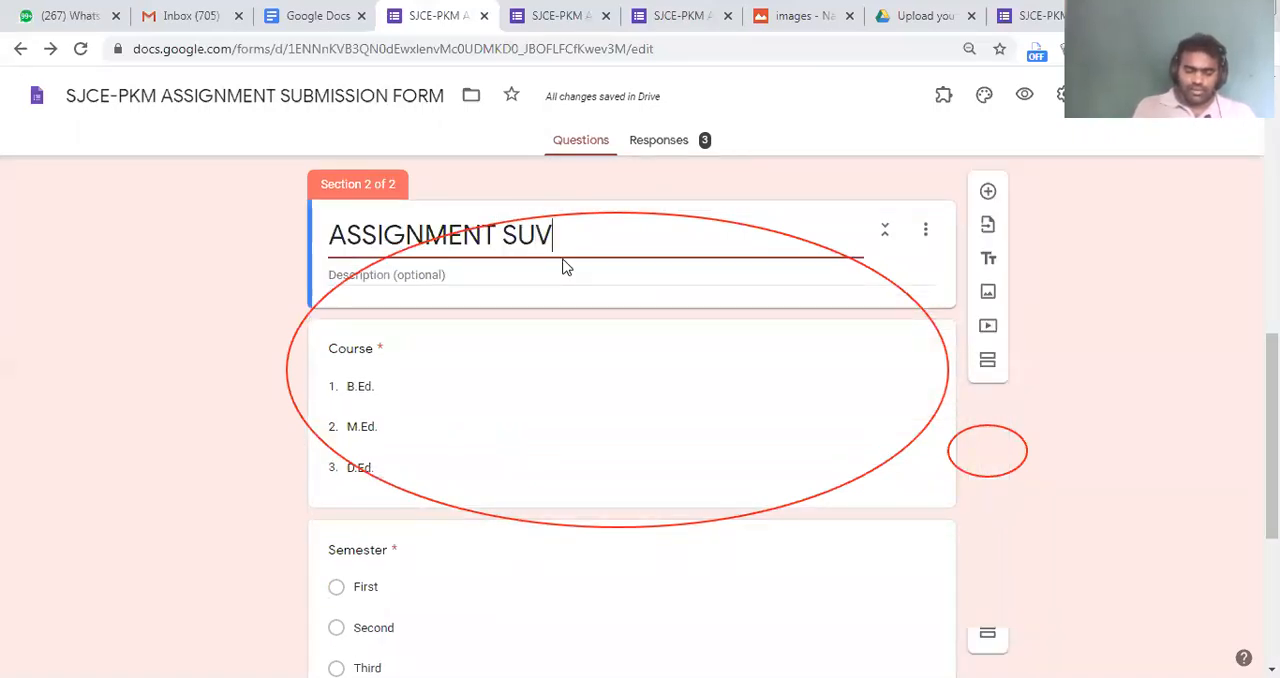
key("BackSpace")
type("BMISSION")
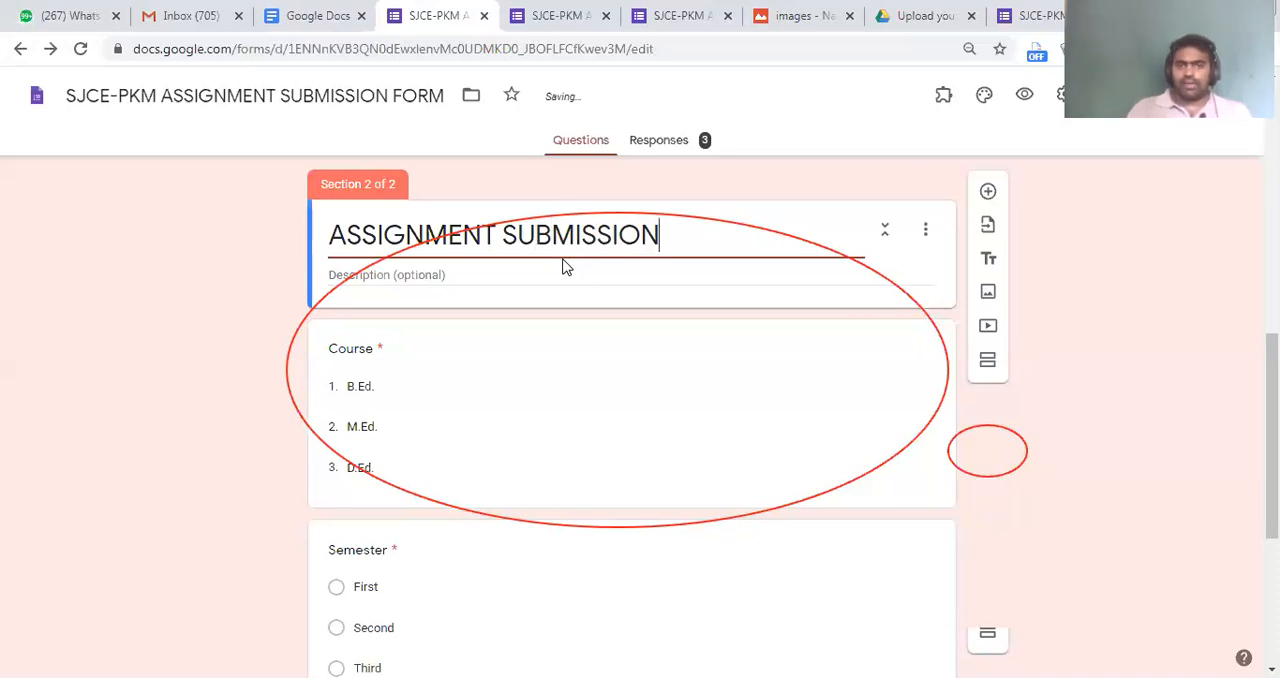
left_click(682, 321)
Open a fresh preview of the two-section form and close the outdated preview page
left_click(1024, 94)
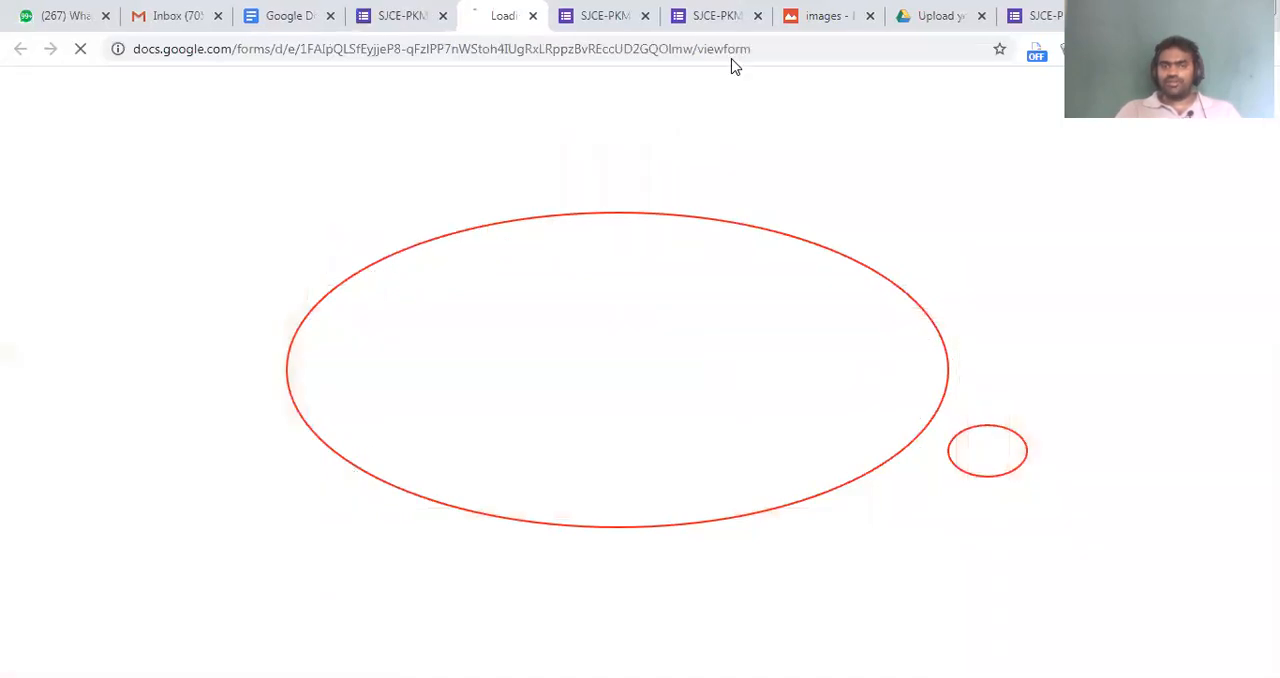
left_click(630, 10)
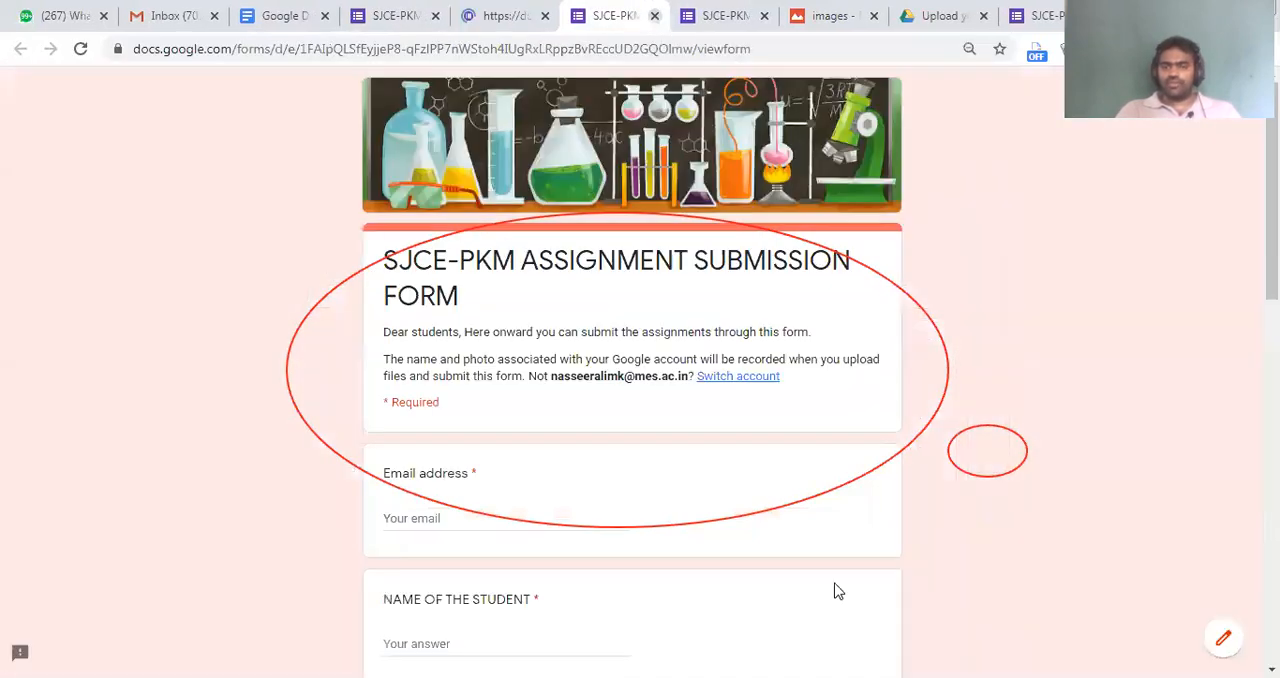
left_click(655, 16)
left_click(720, 150)
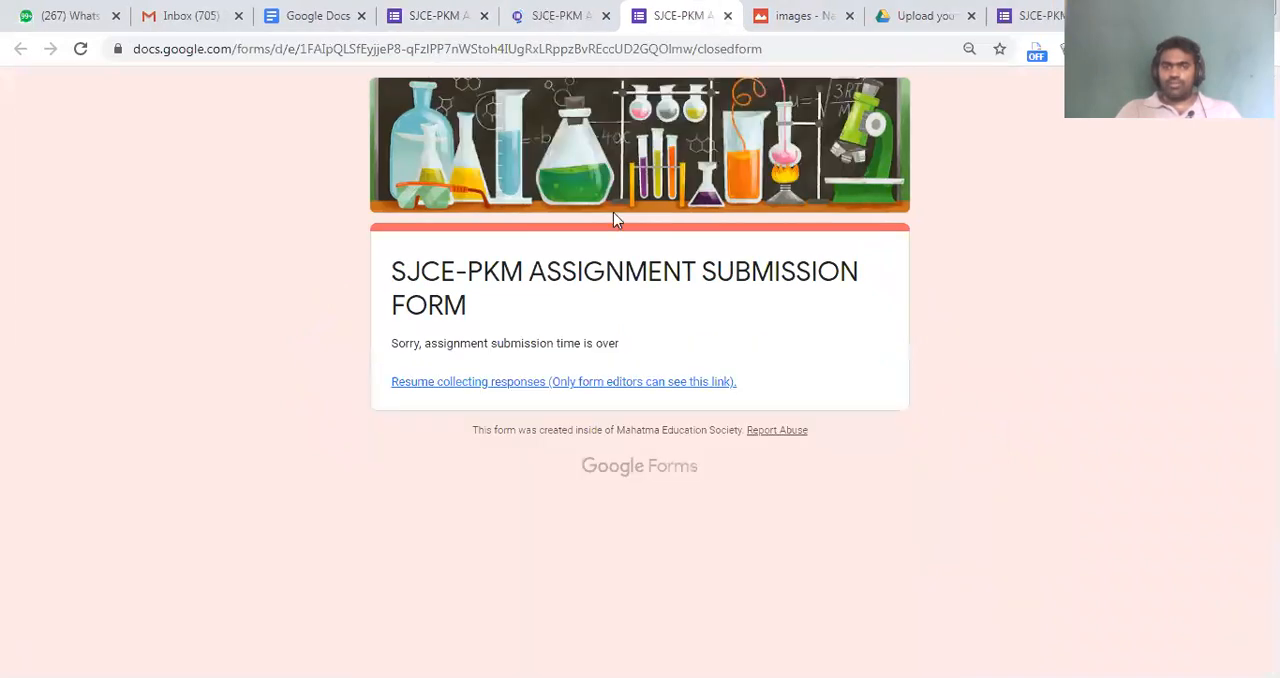
key("ctrl+shift+Tab")
Fill in the required email, student name and roll number in the preview's first section, and continue to look over the ASSIGNMENT SUBMISSION section
scroll(540, 451, "down", 3)
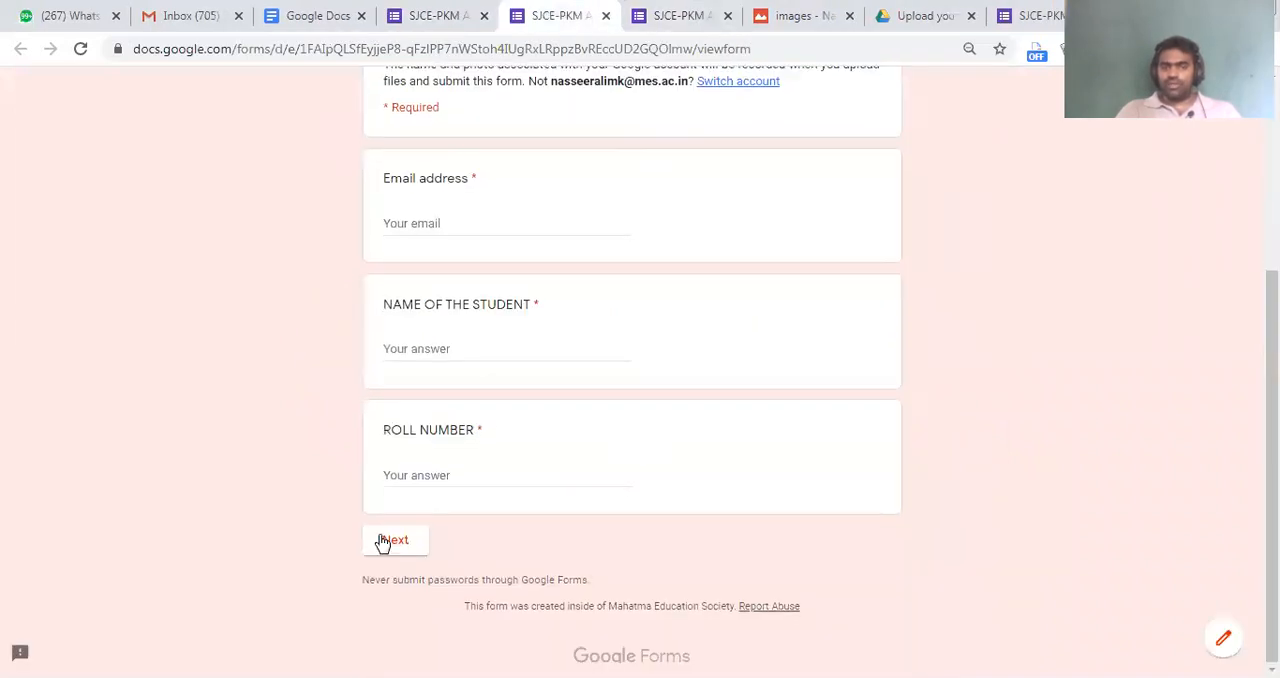
left_click(386, 541)
scroll(410, 347, "up", 2)
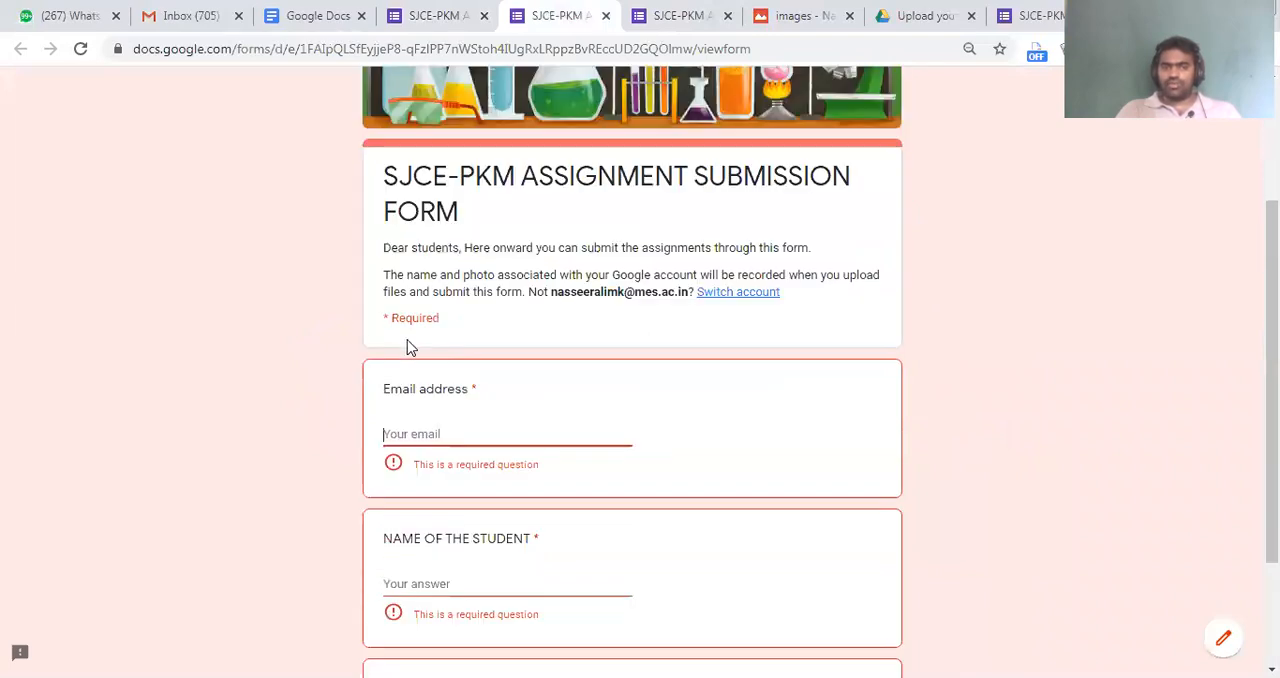
scroll(415, 230, "down", 2)
left_click(421, 238)
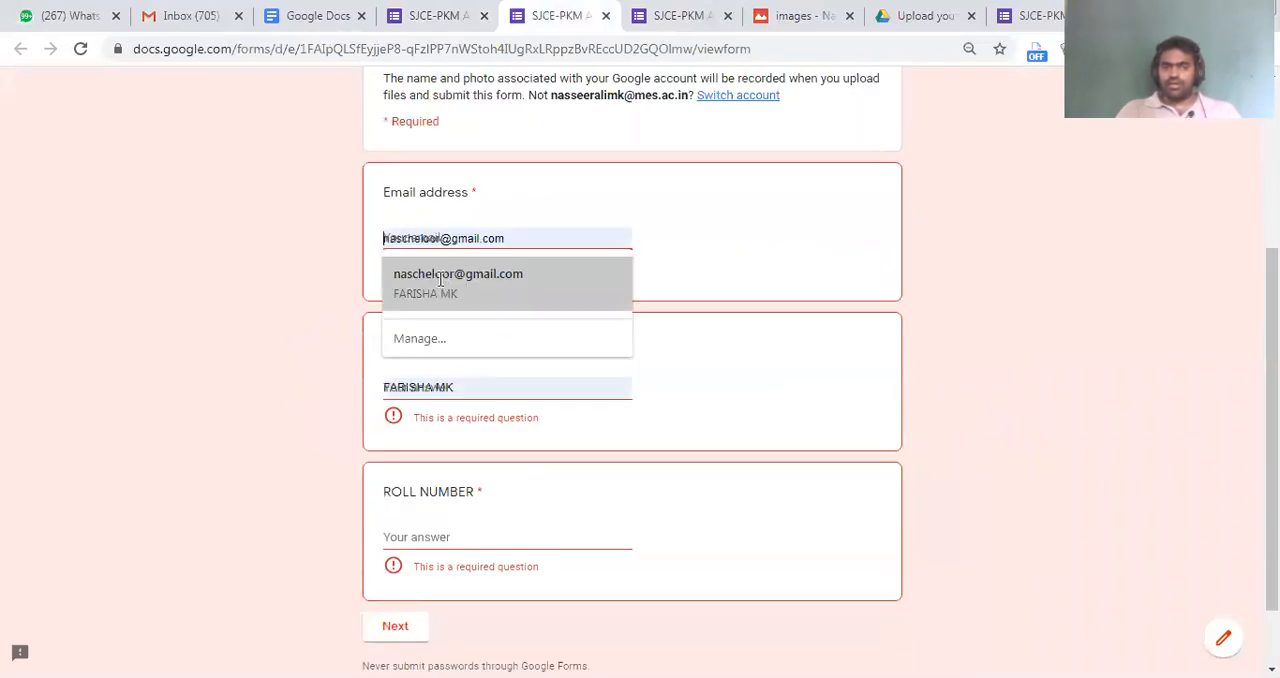
left_click(440, 278)
left_click(434, 486)
type("ee")
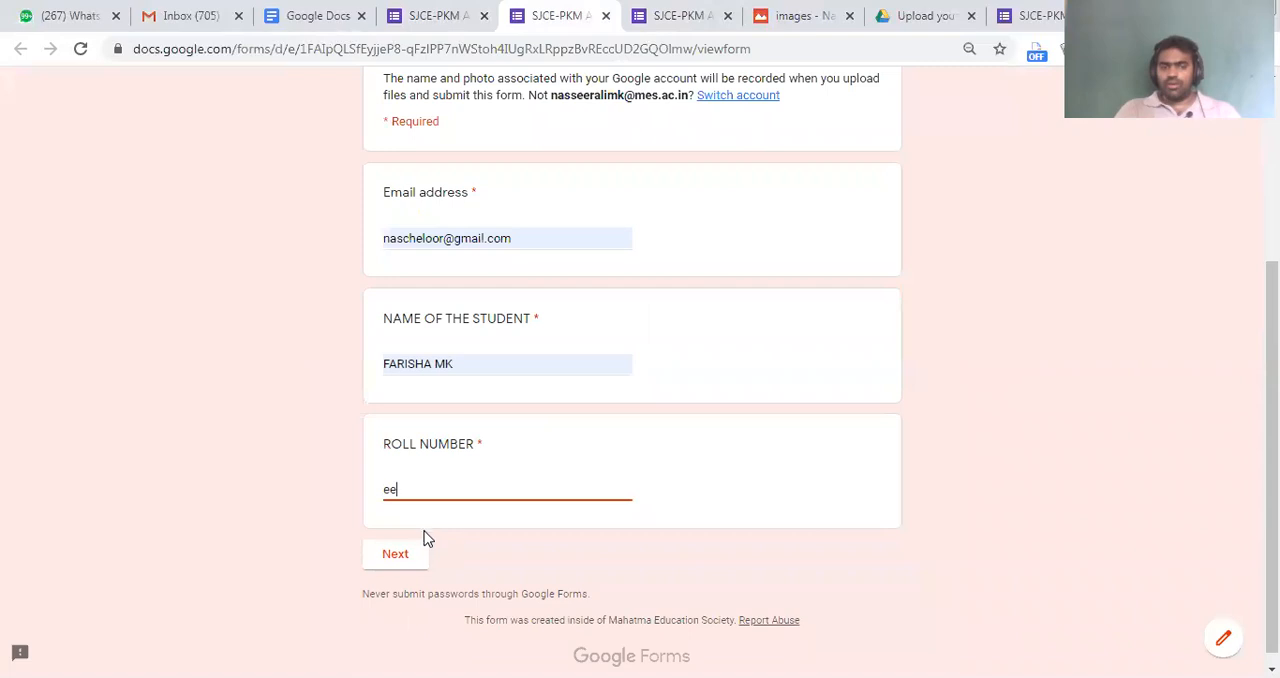
left_click(400, 556)
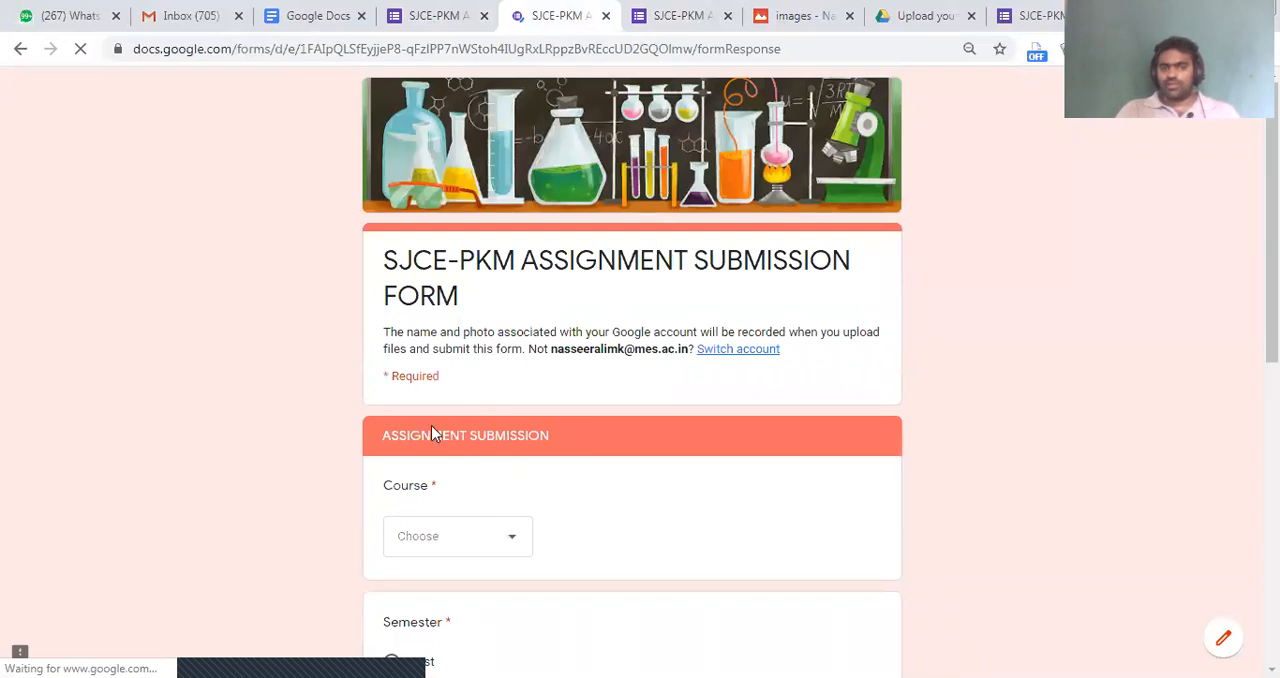
scroll(446, 433, "down", 7)
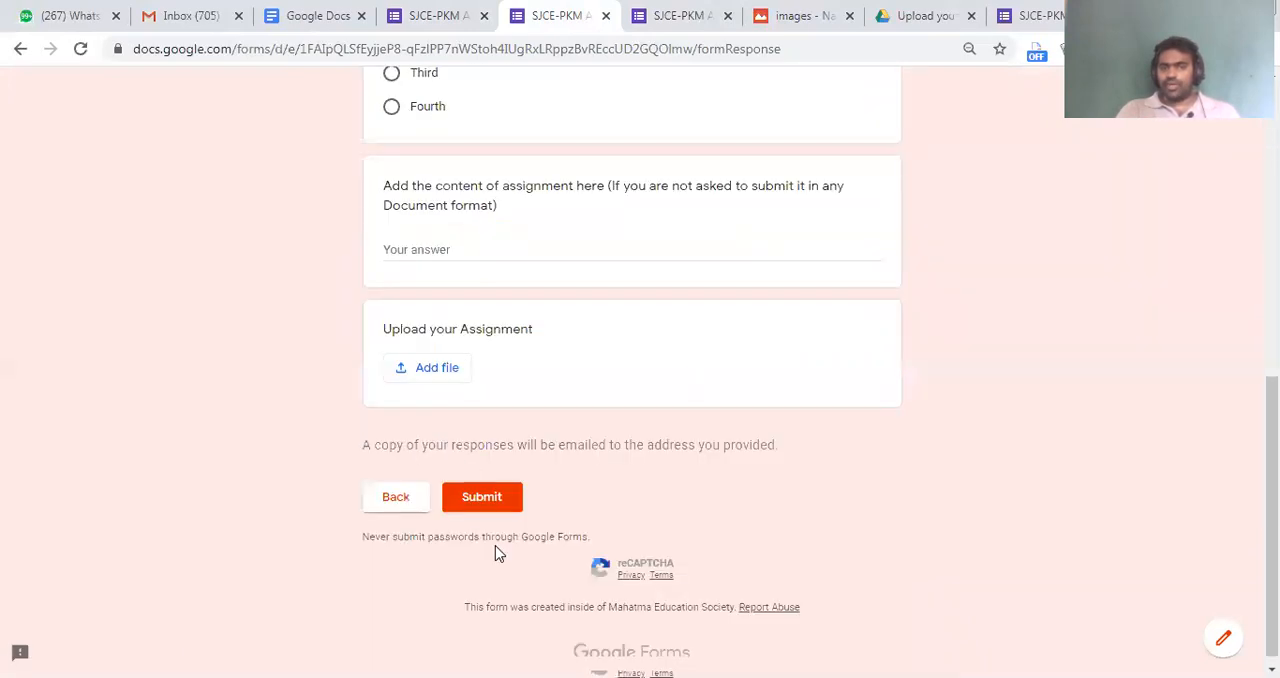
scroll(457, 377, "up", 8)
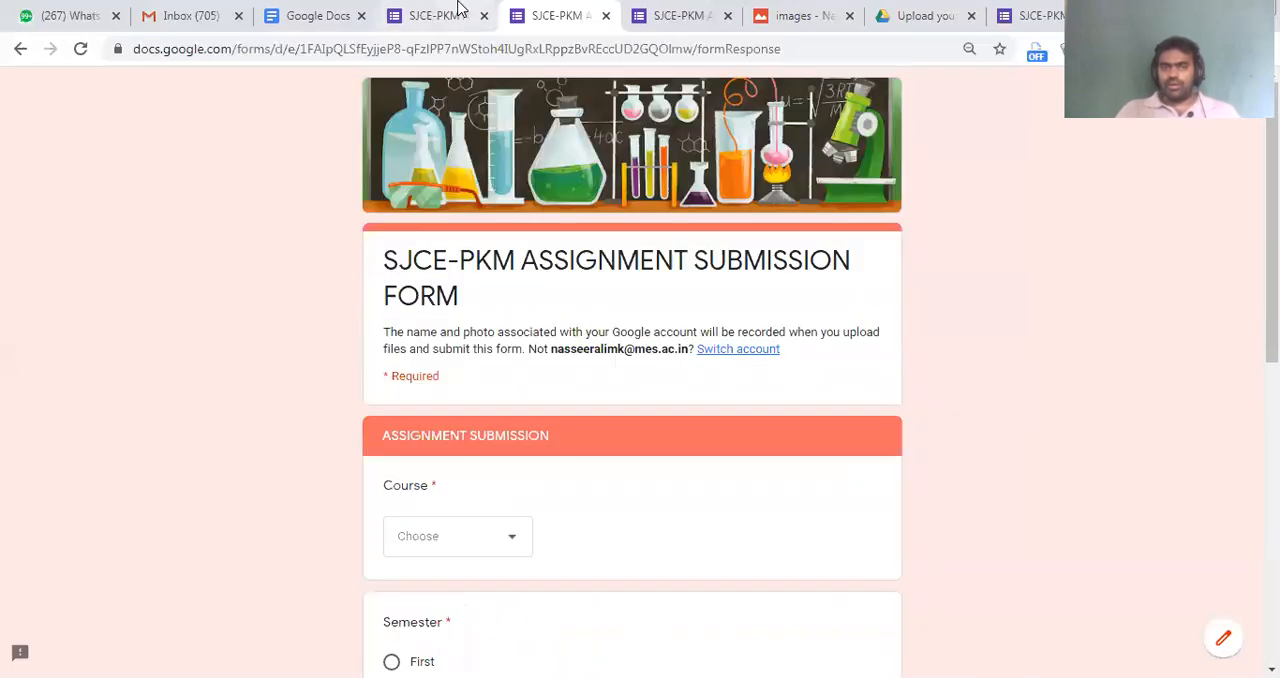
Return to the form editor and review the question types available for the Course question, keeping it as Dropdown
left_click(459, 8)
scroll(760, 400, "up", 2)
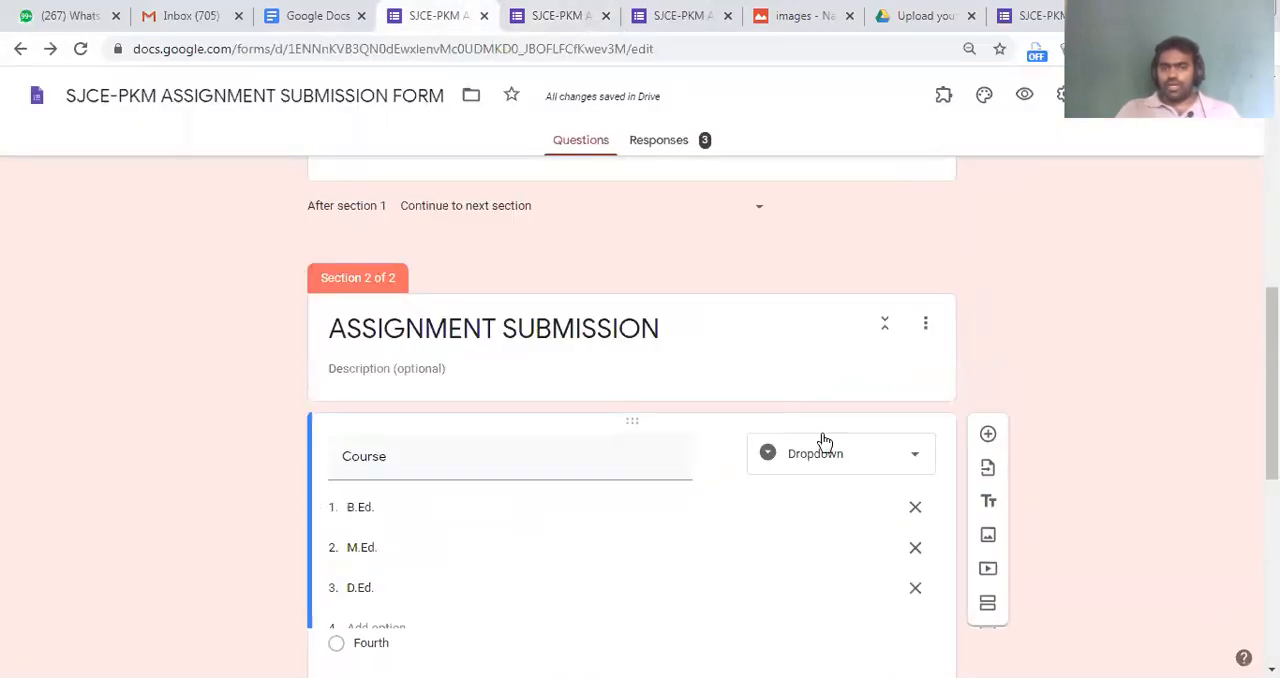
left_click(828, 452)
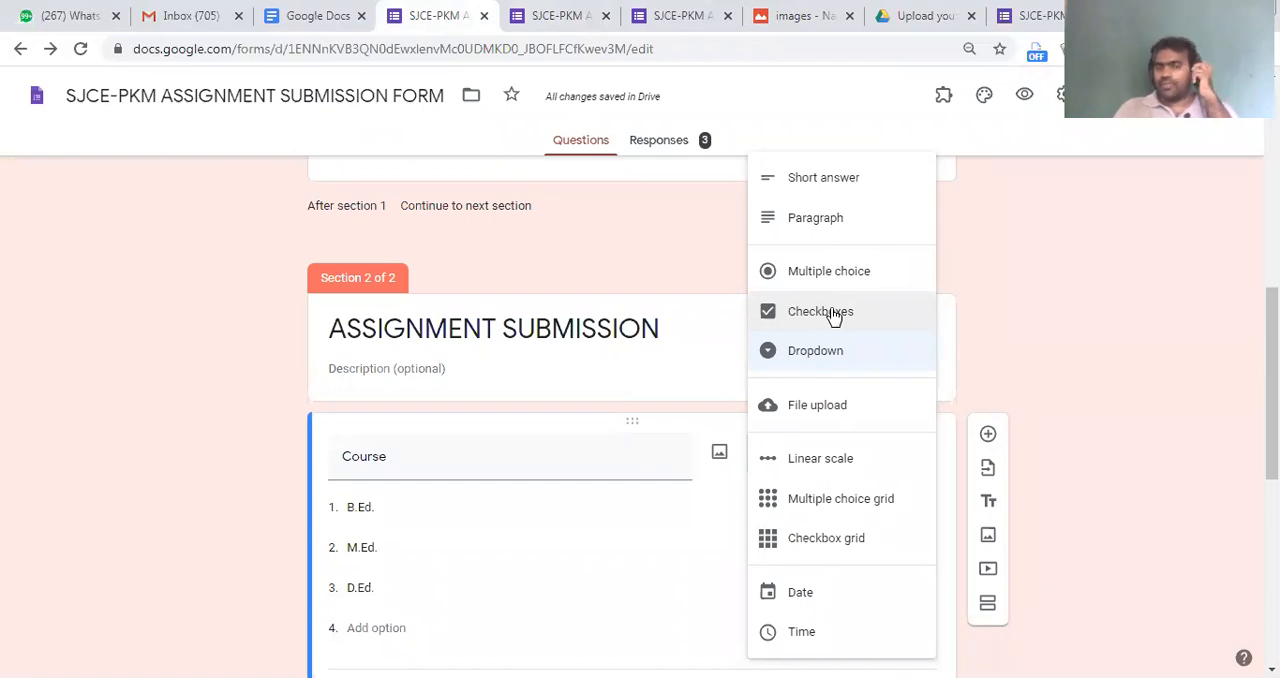
scroll(871, 532, "down", 3)
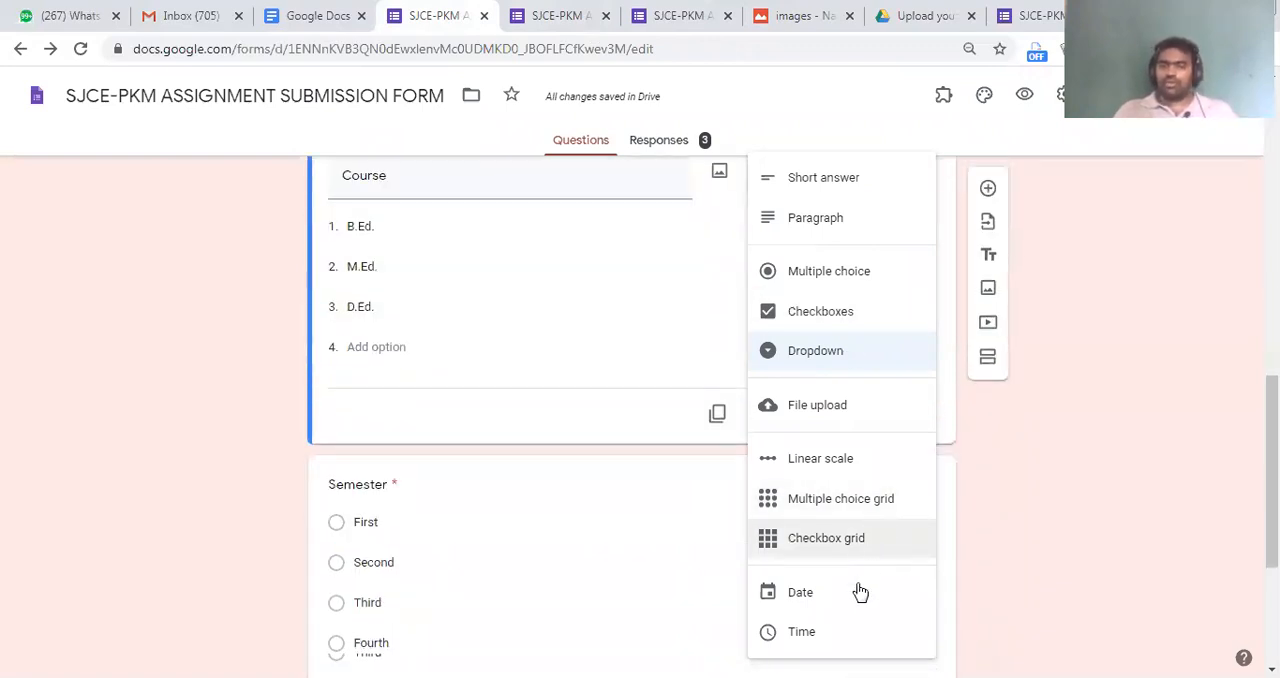
left_click(254, 502)
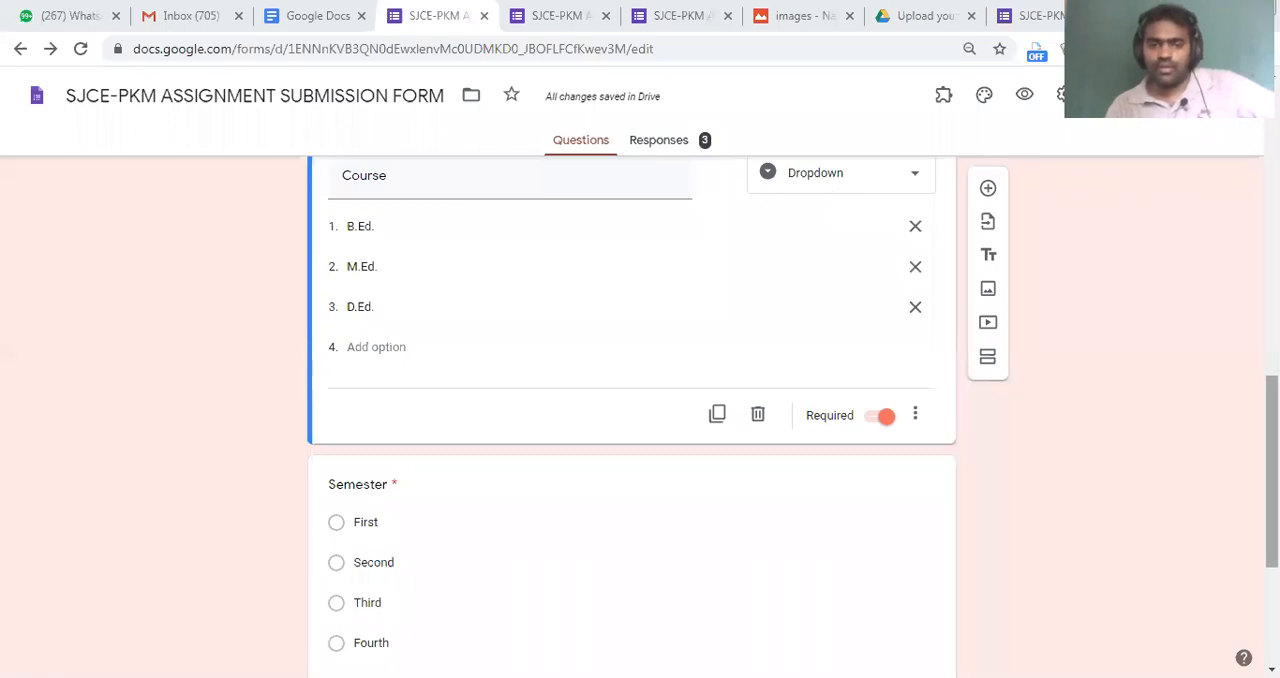
Change the Semester question's type from Multiple choice to Dropdown
scroll(640, 420, "down", 3)
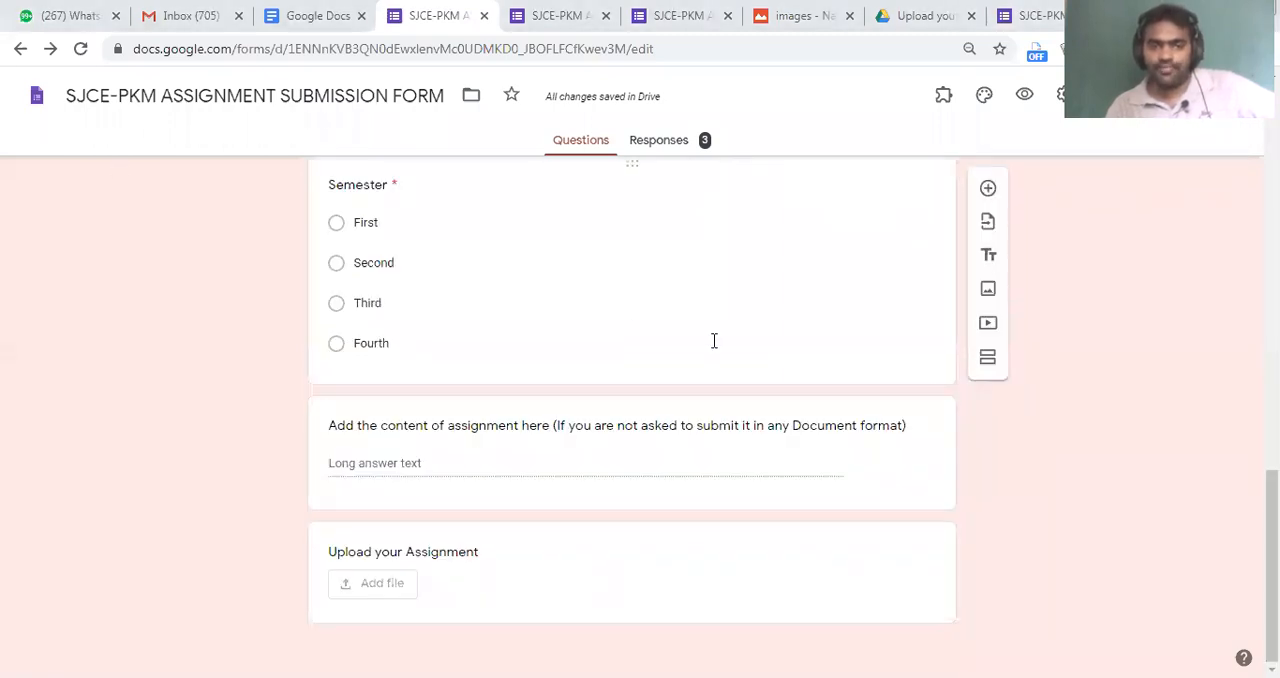
left_click(551, 298)
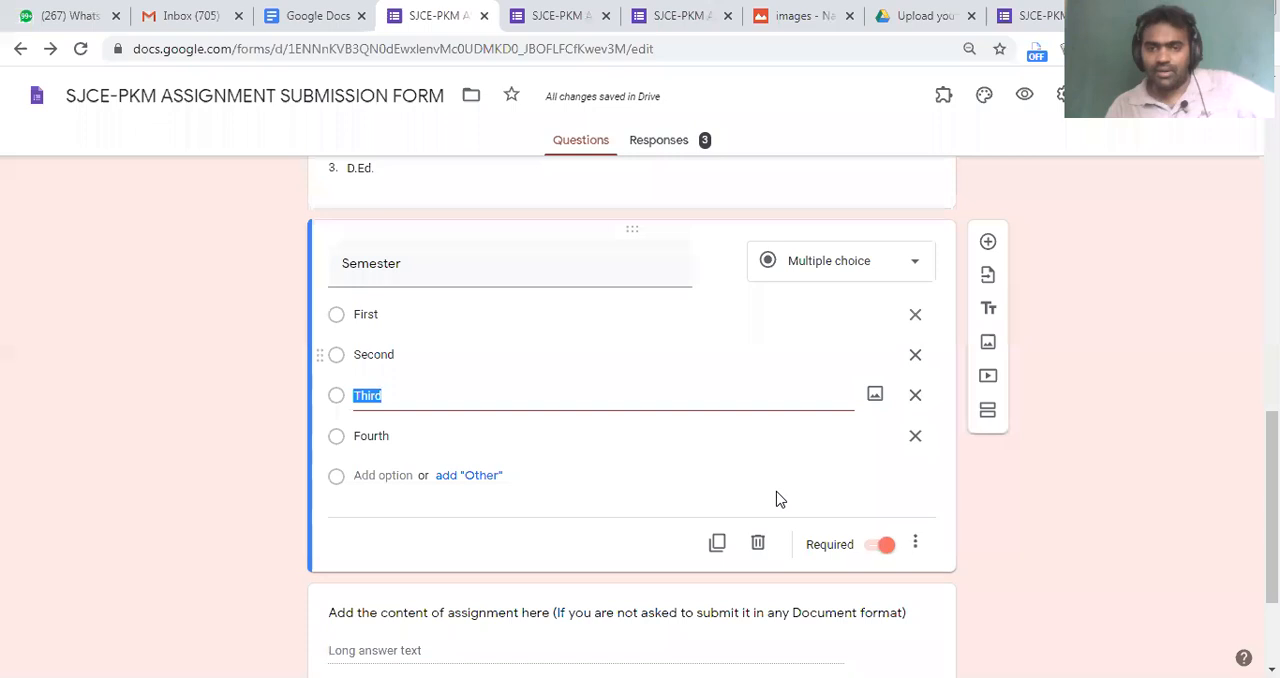
left_click_drag(737, 229, 963, 298)
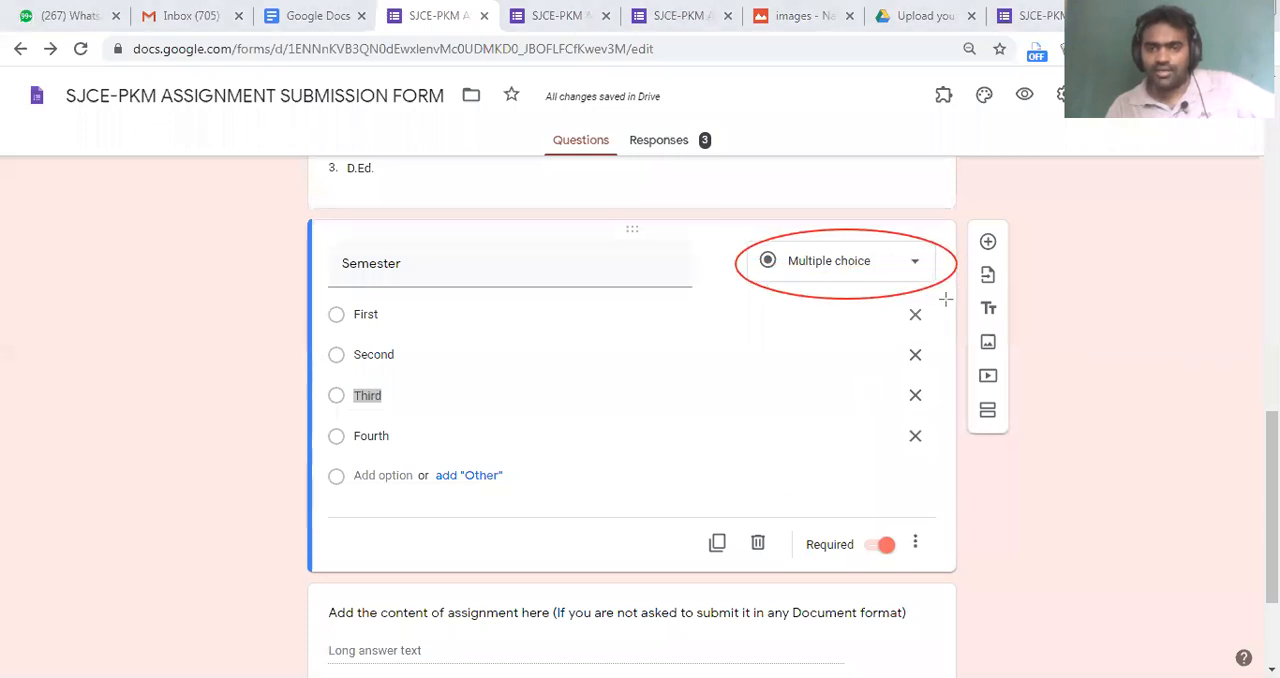
left_click(873, 268)
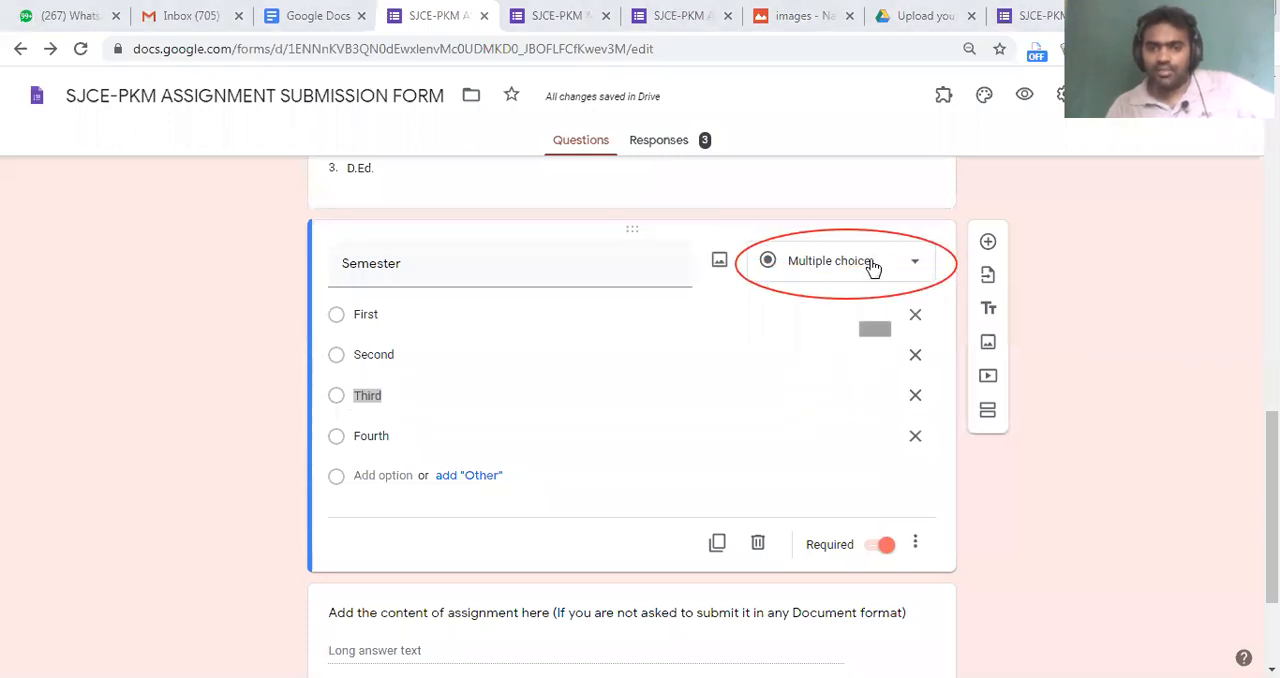
left_click(835, 355)
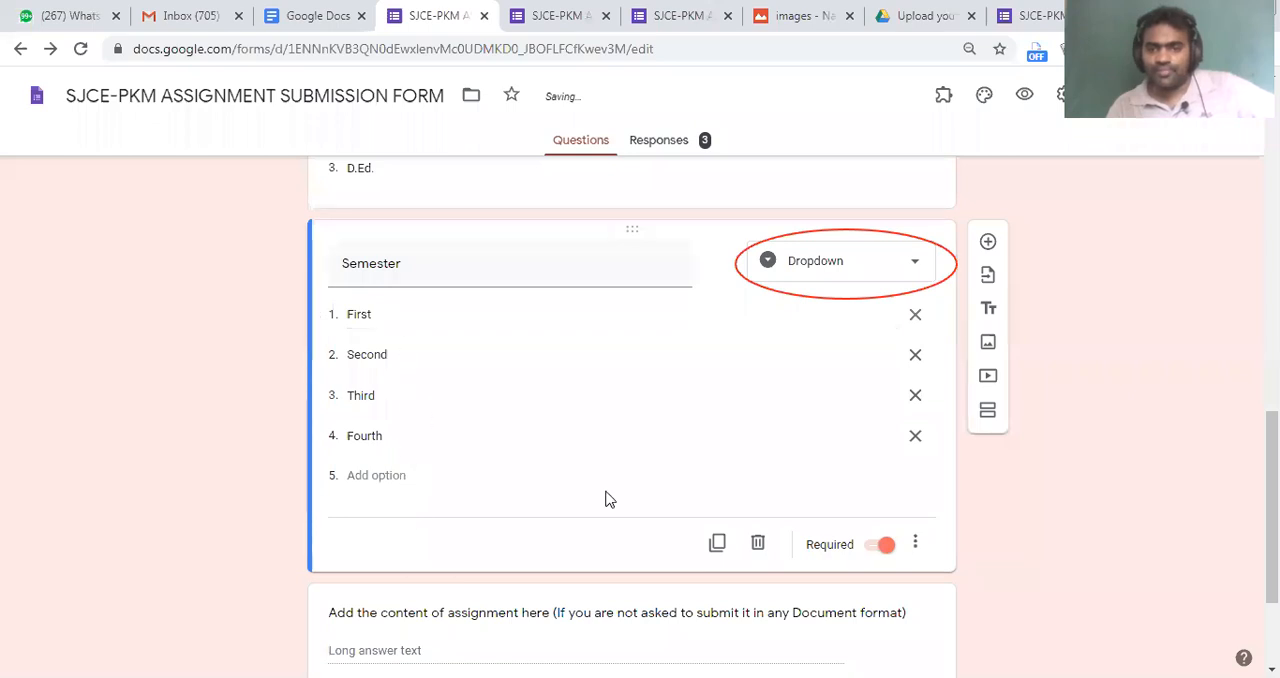
Preview the form with the changed Semester question in place of the outdated preview, and return to the form editor
left_click(1024, 94)
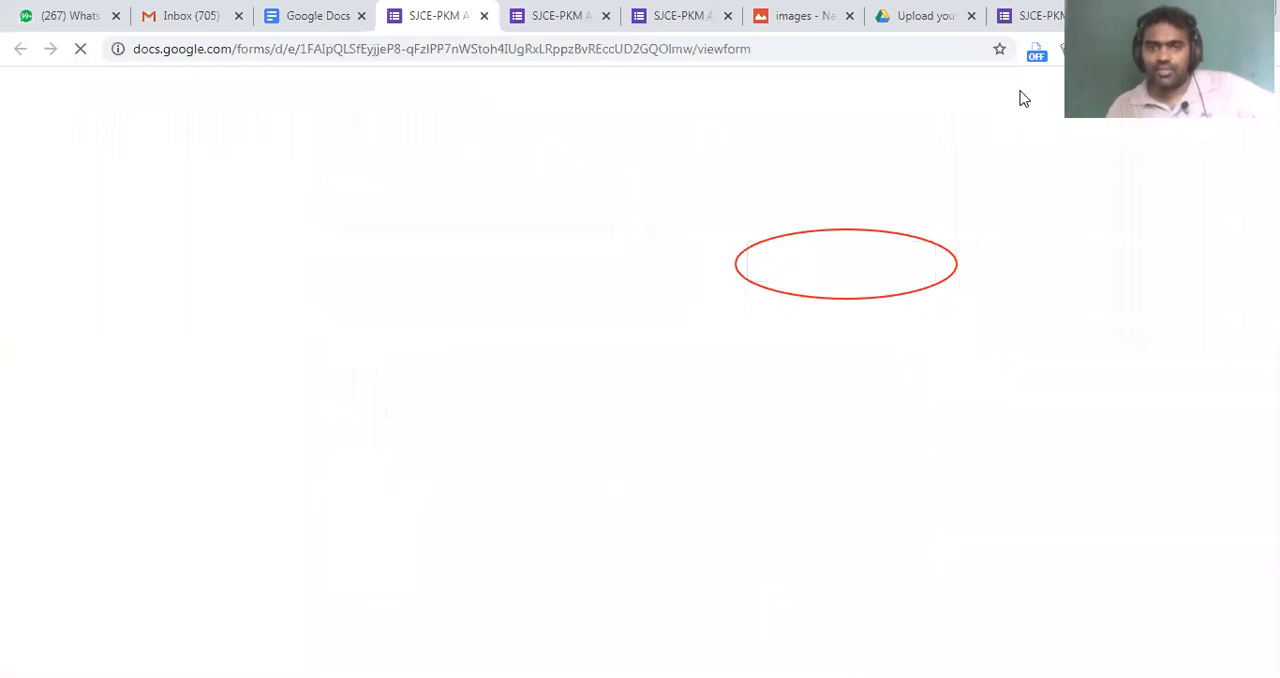
left_click(646, 8)
left_click(653, 15)
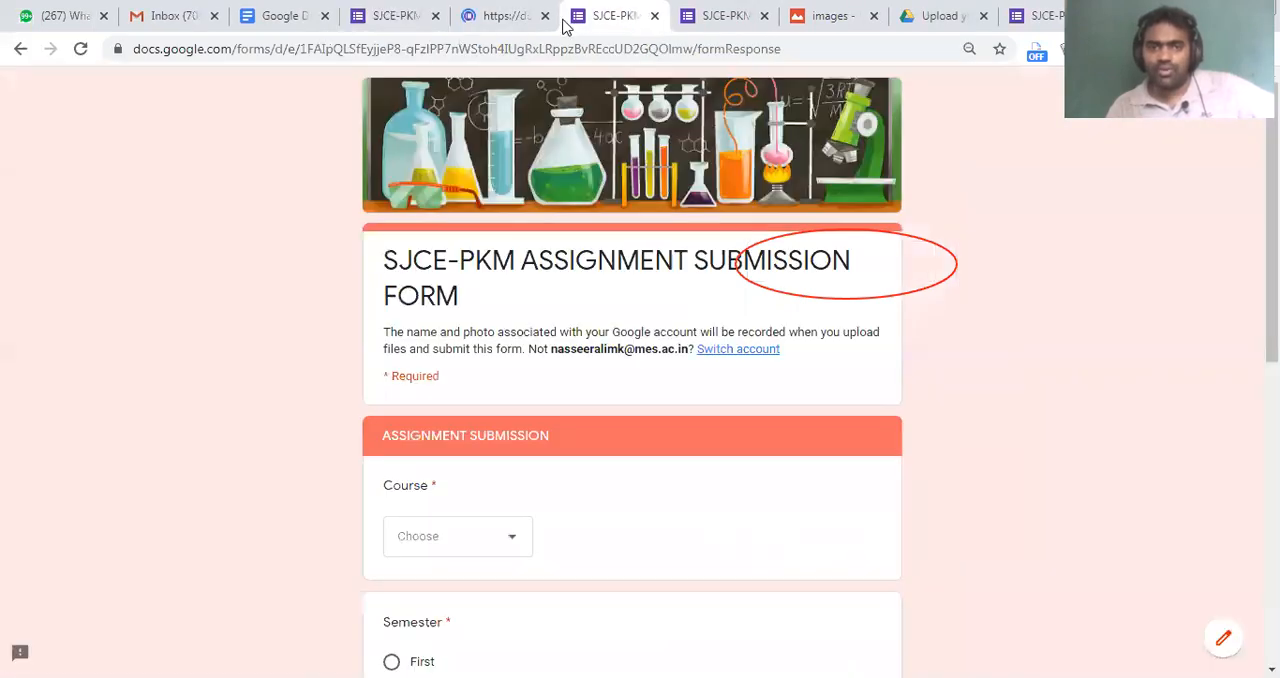
left_click(501, 8)
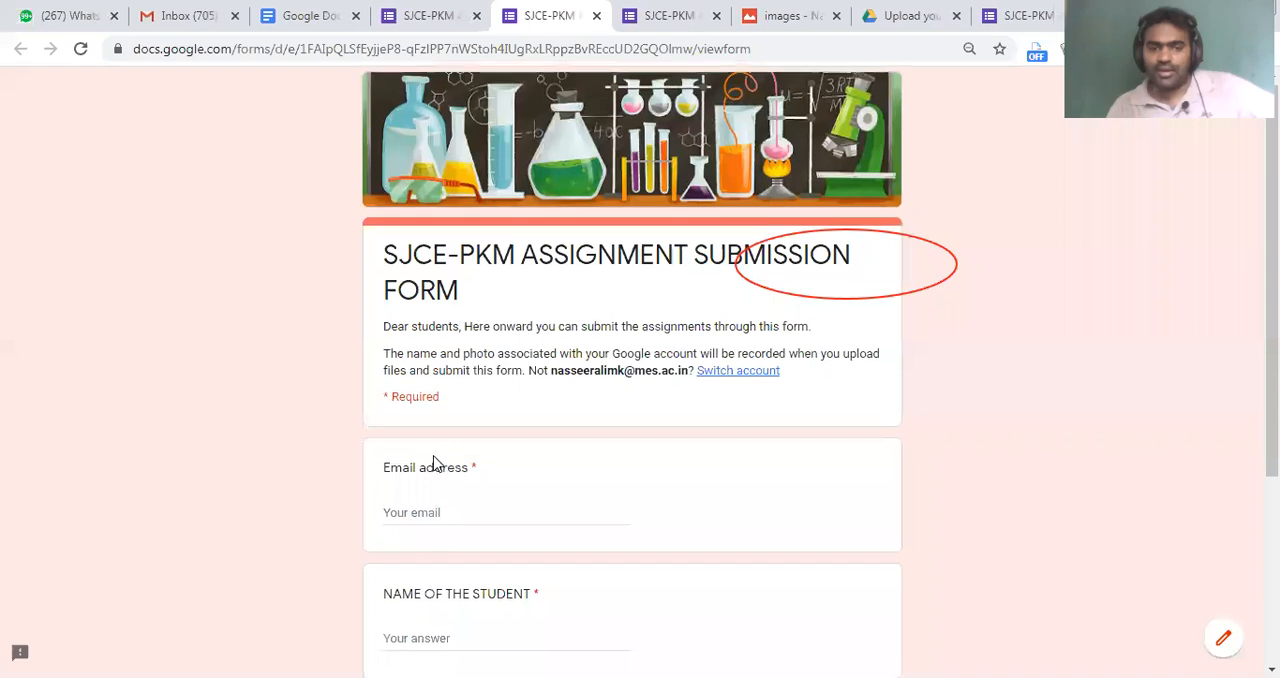
scroll(470, 340, "down", 3)
left_click(471, 220)
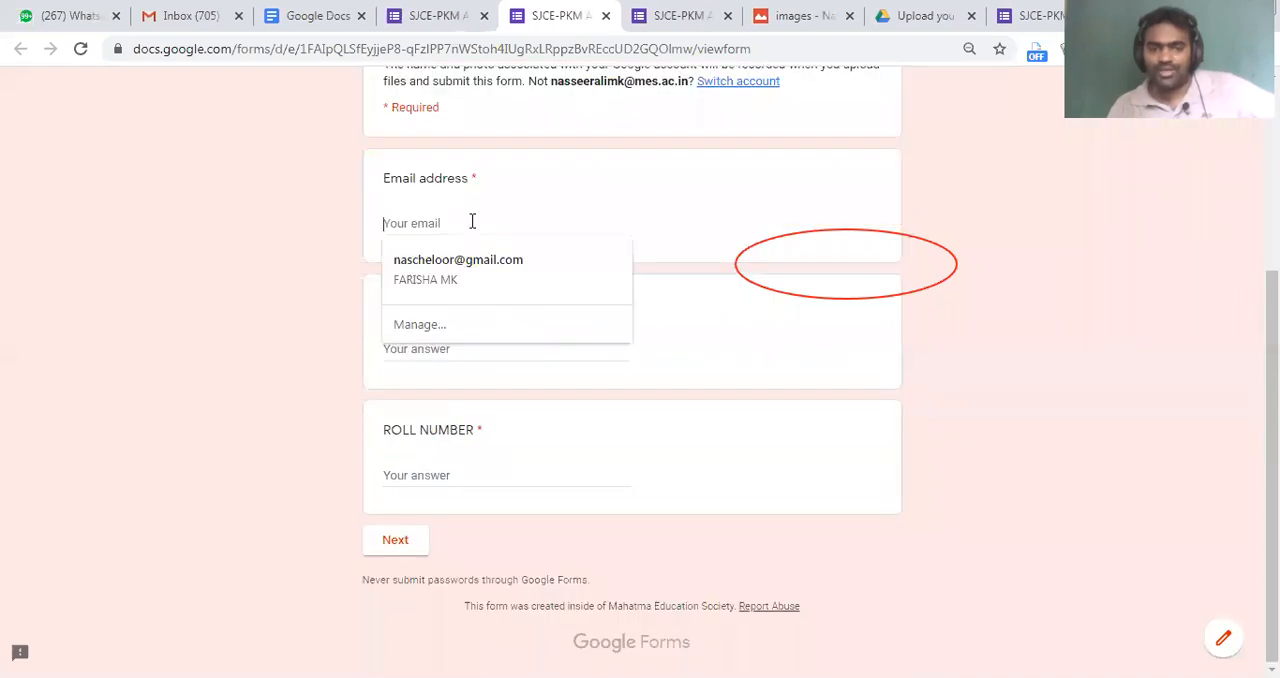
key("ctrl+shift+Tab")
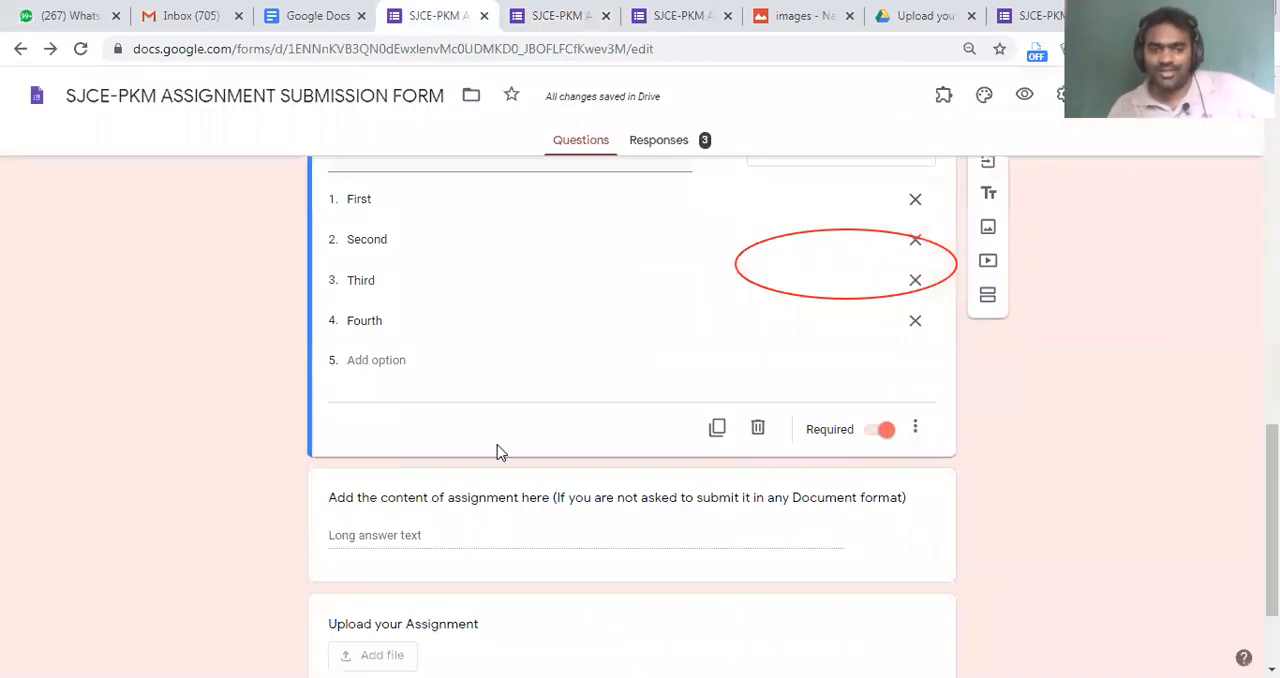
Merge the ASSIGNMENT SUBMISSION section with the section above it
scroll(500, 452, "down", 1)
scroll(503, 459, "up", 5)
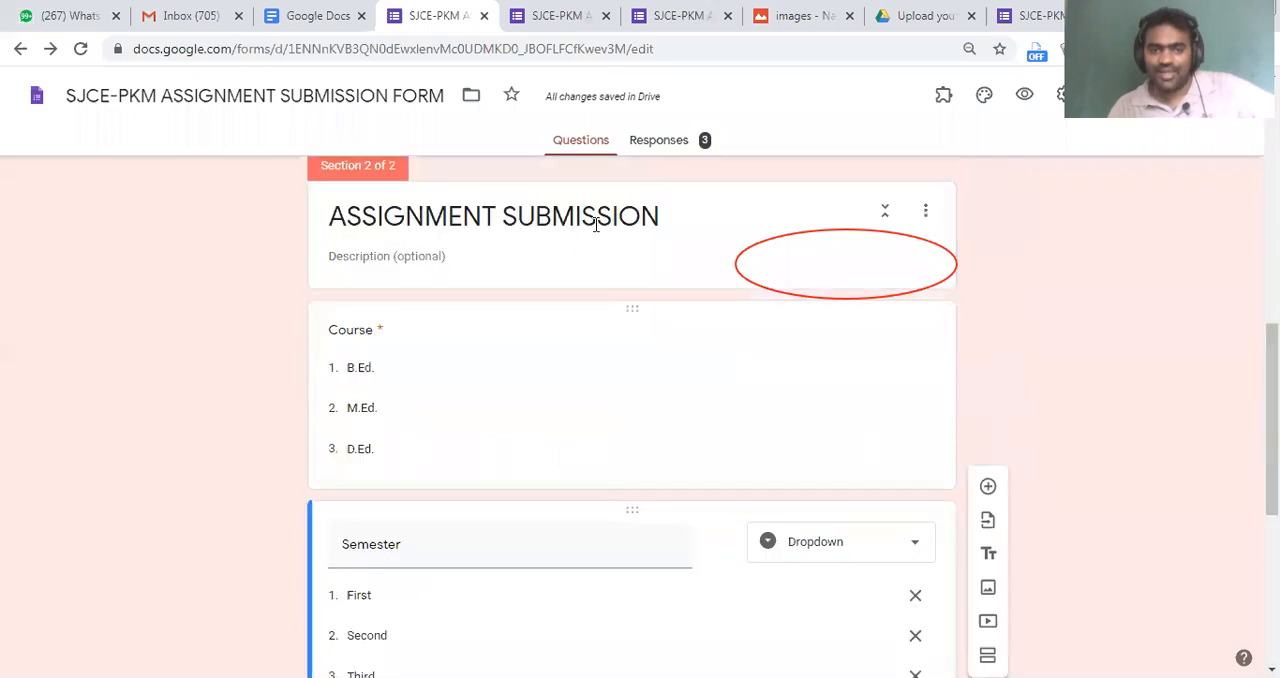
left_click(777, 217)
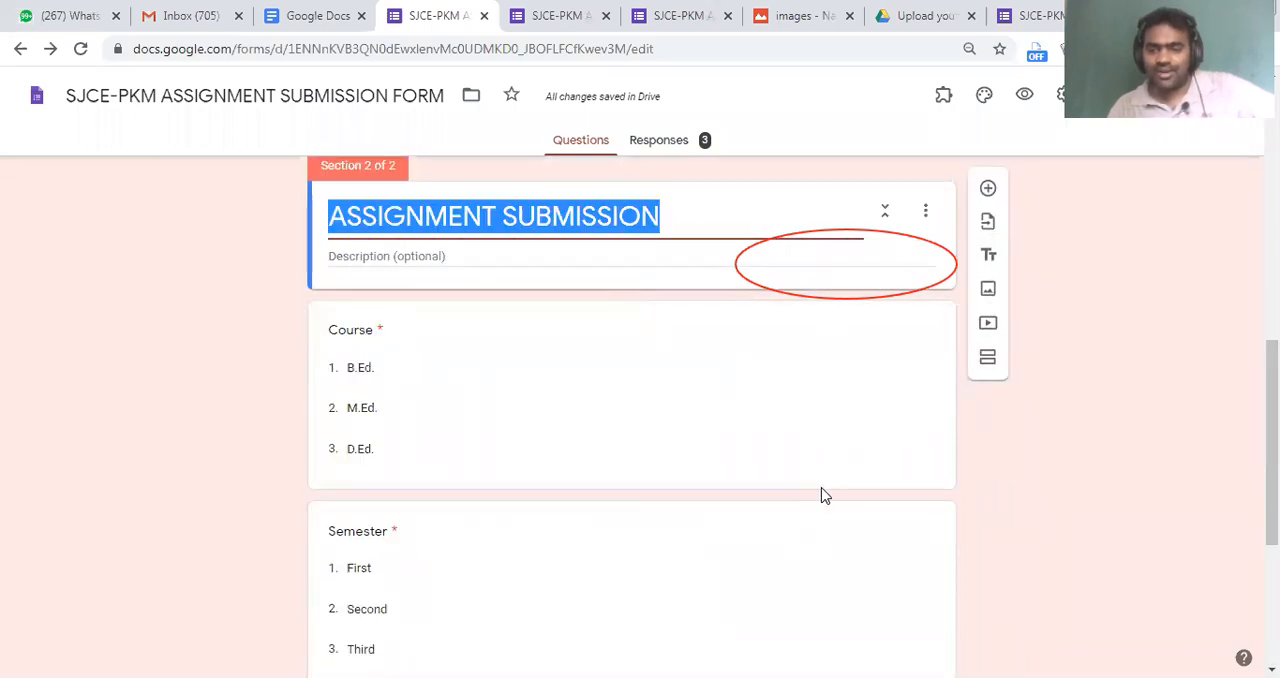
left_click(905, 231)
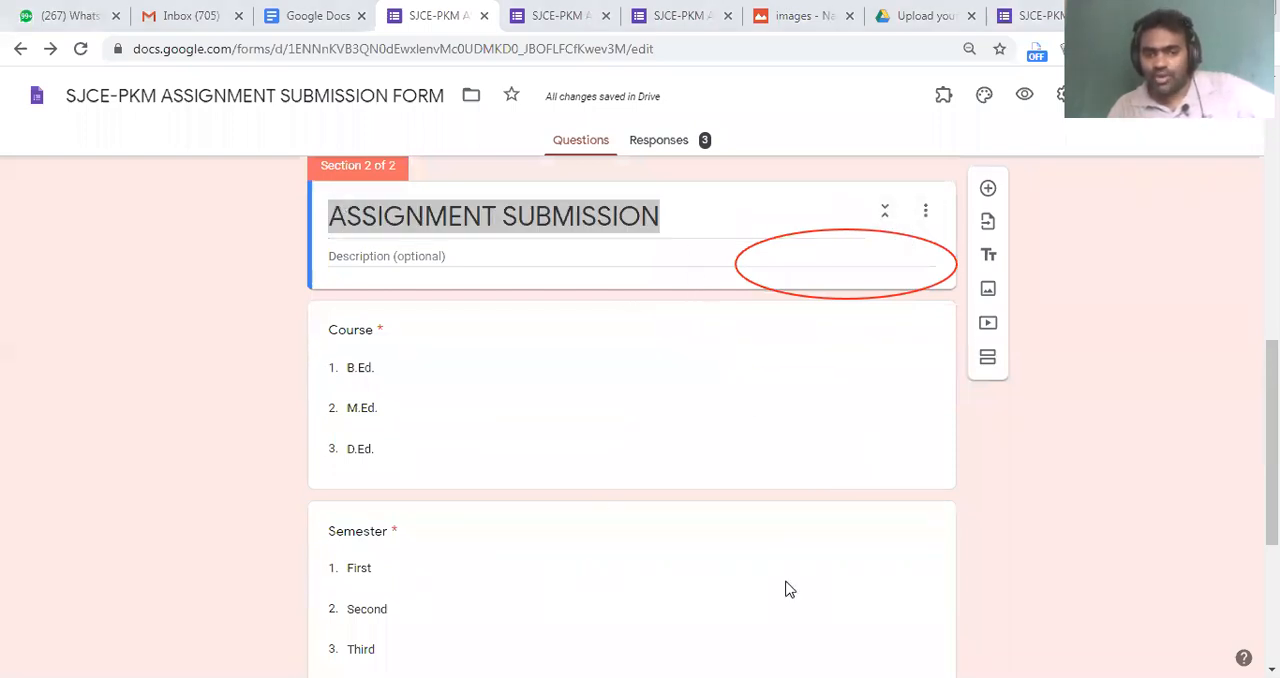
left_click(925, 210)
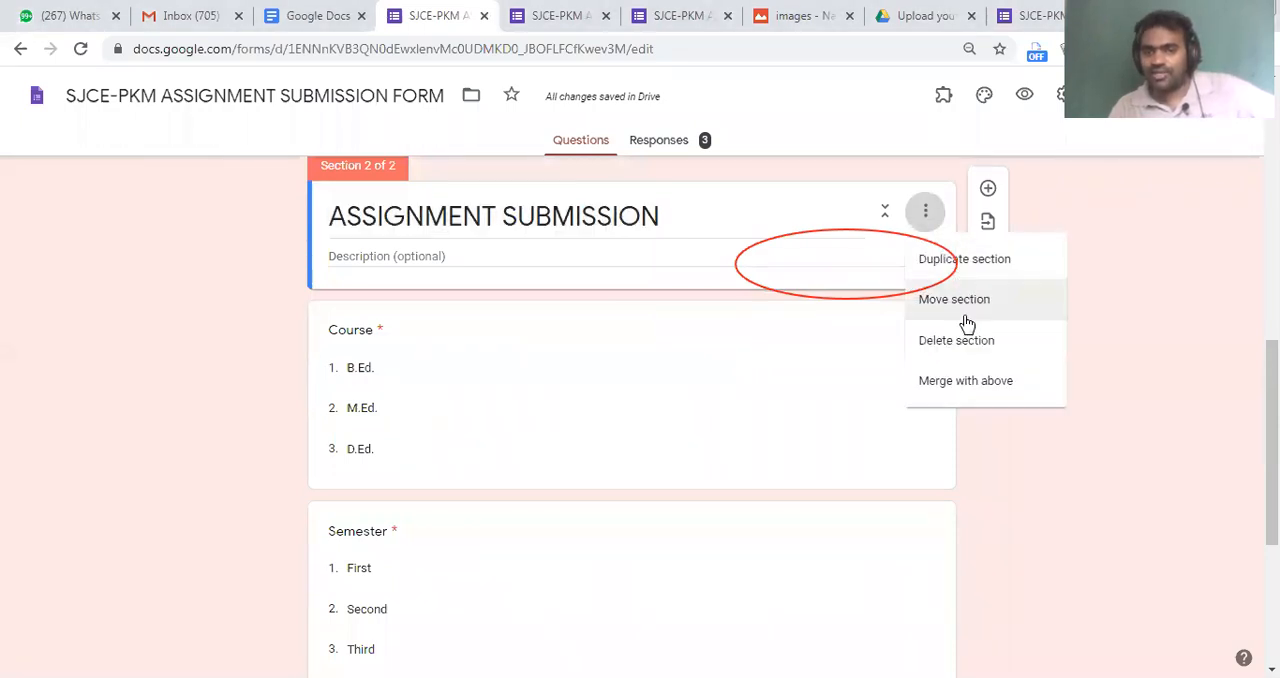
left_click(971, 381)
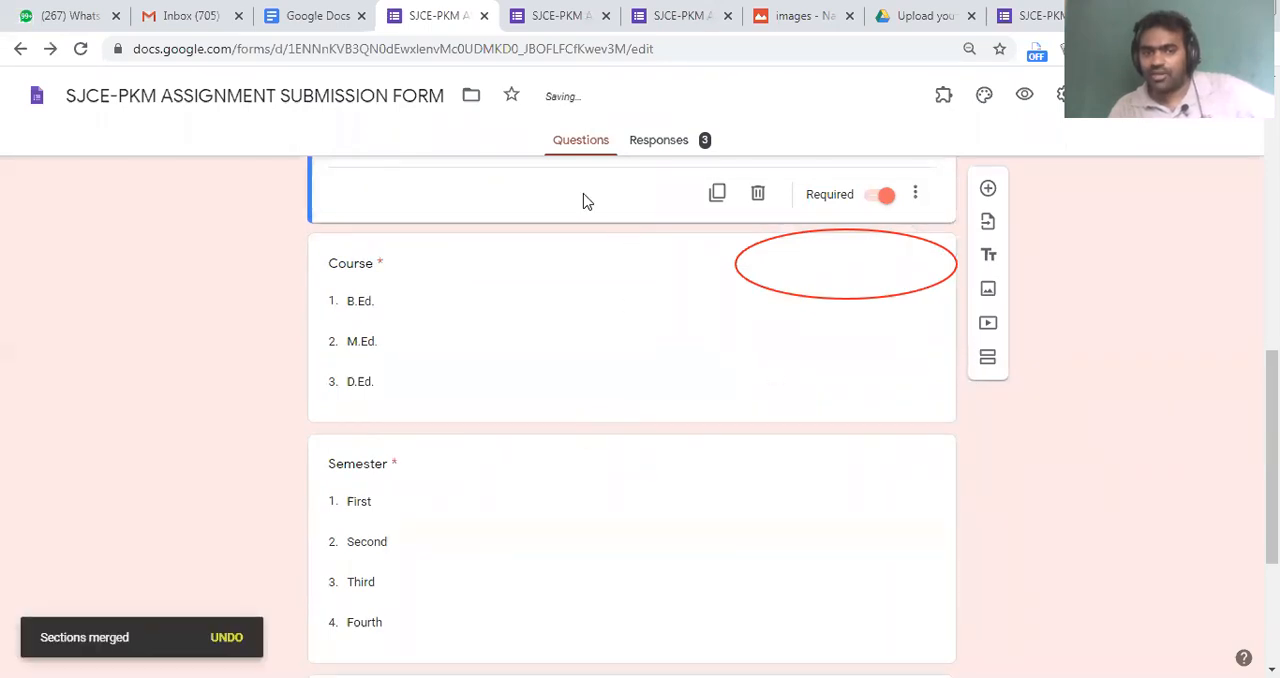
Preview the merged single-page form and check the choices offered by its Course and Semester dropdowns
left_click(1027, 98)
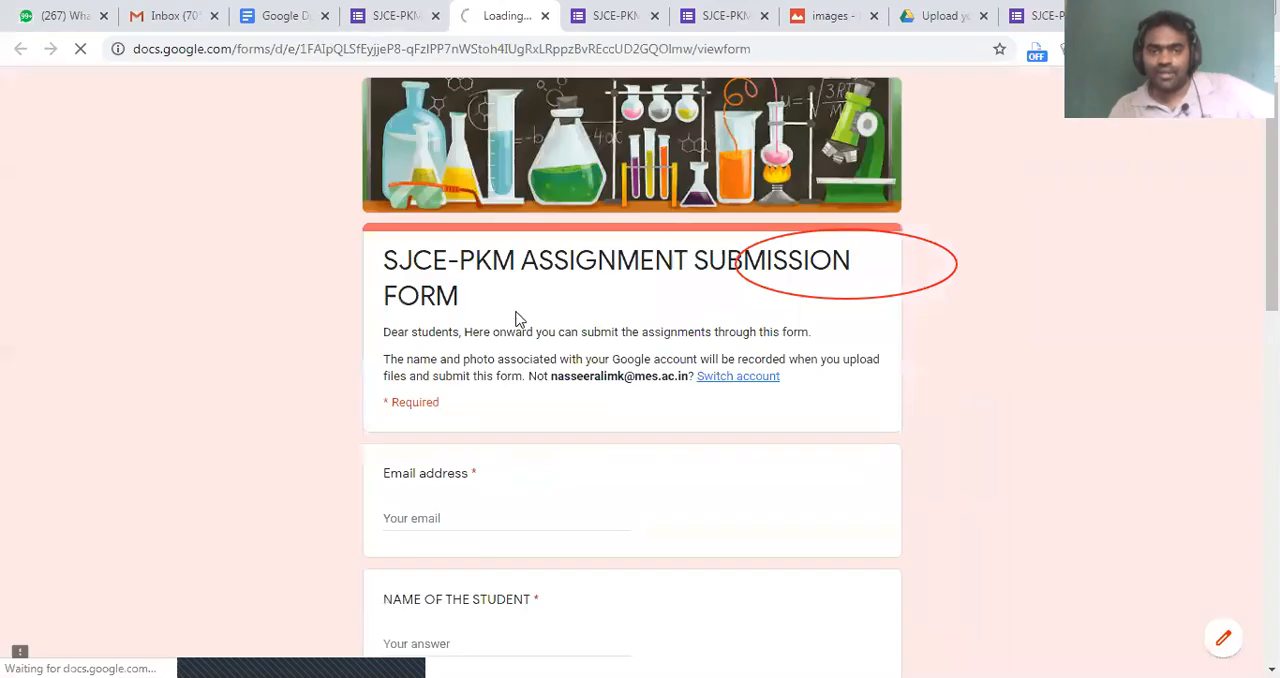
scroll(516, 318, "down", 10)
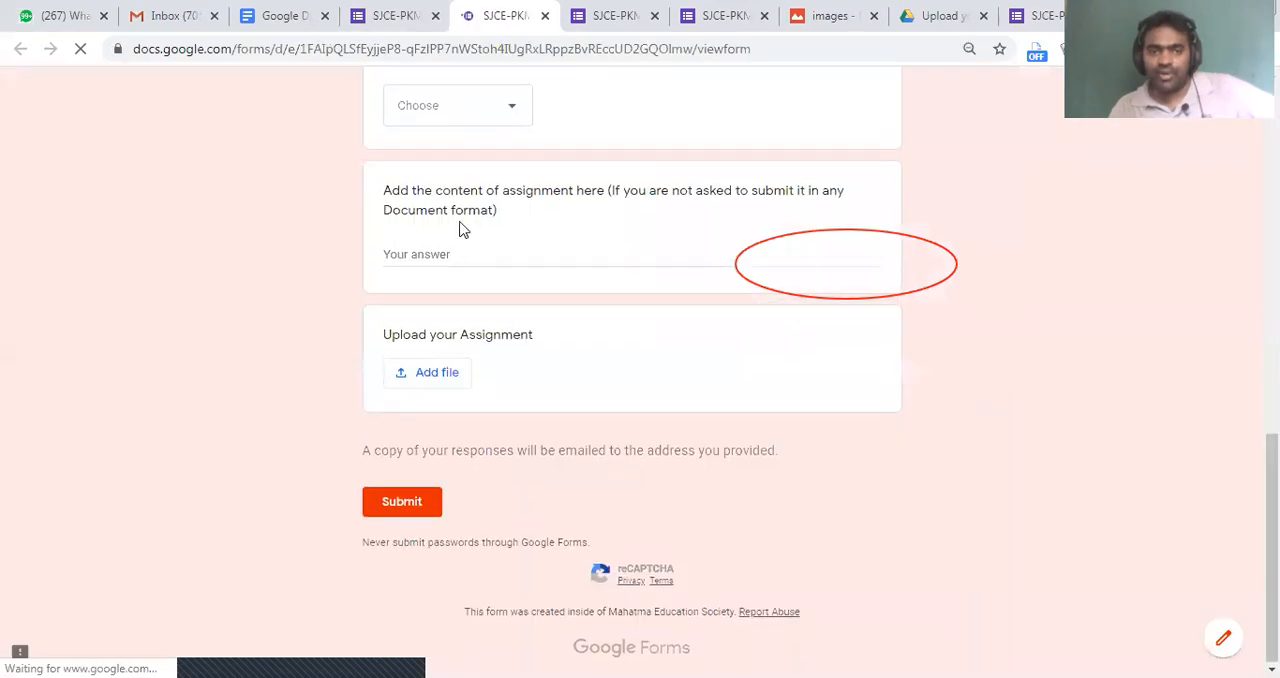
scroll(450, 200, "up", 2)
left_click(440, 163)
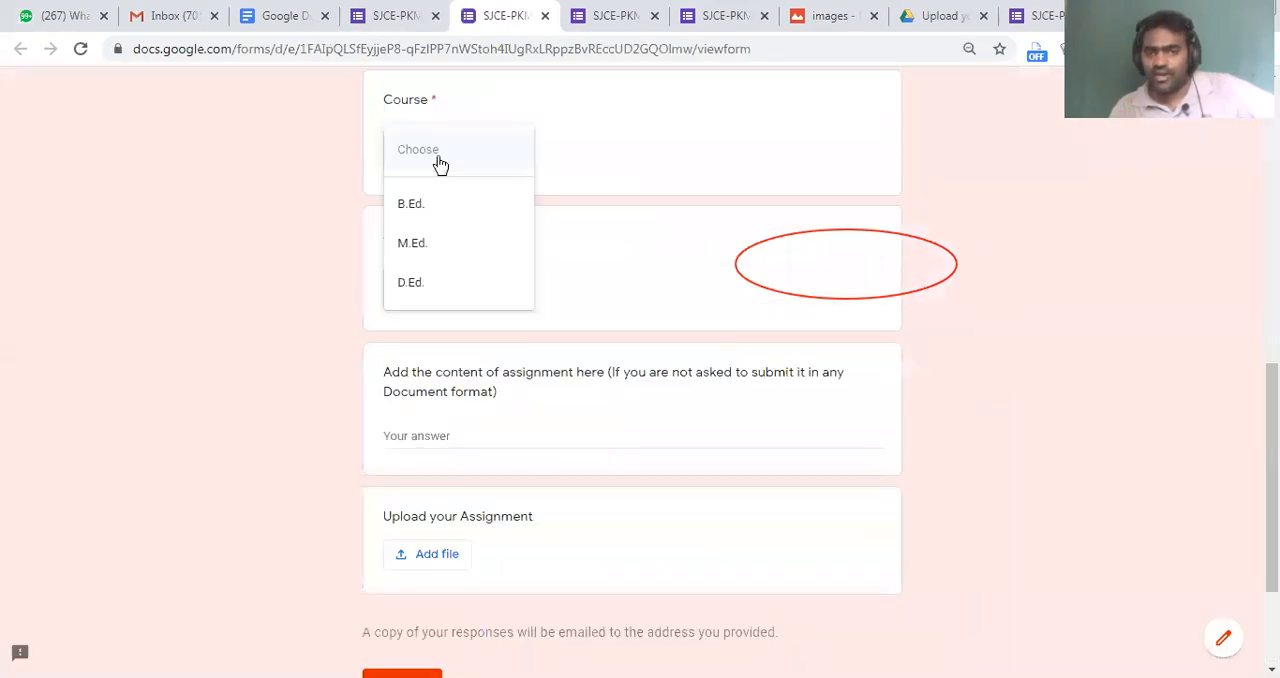
left_click(674, 212)
left_click(446, 282)
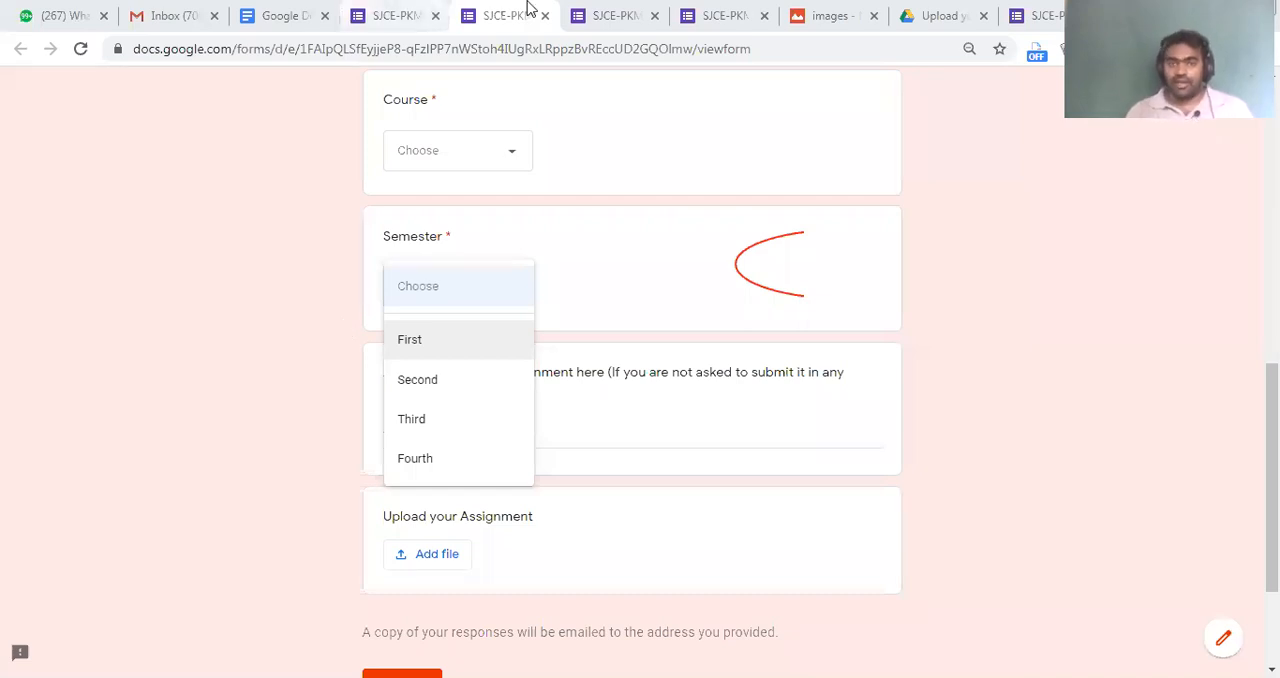
Look at the closed-form page, enter a test roll number in the older sectioned preview, and review its required questions
left_click(705, 15)
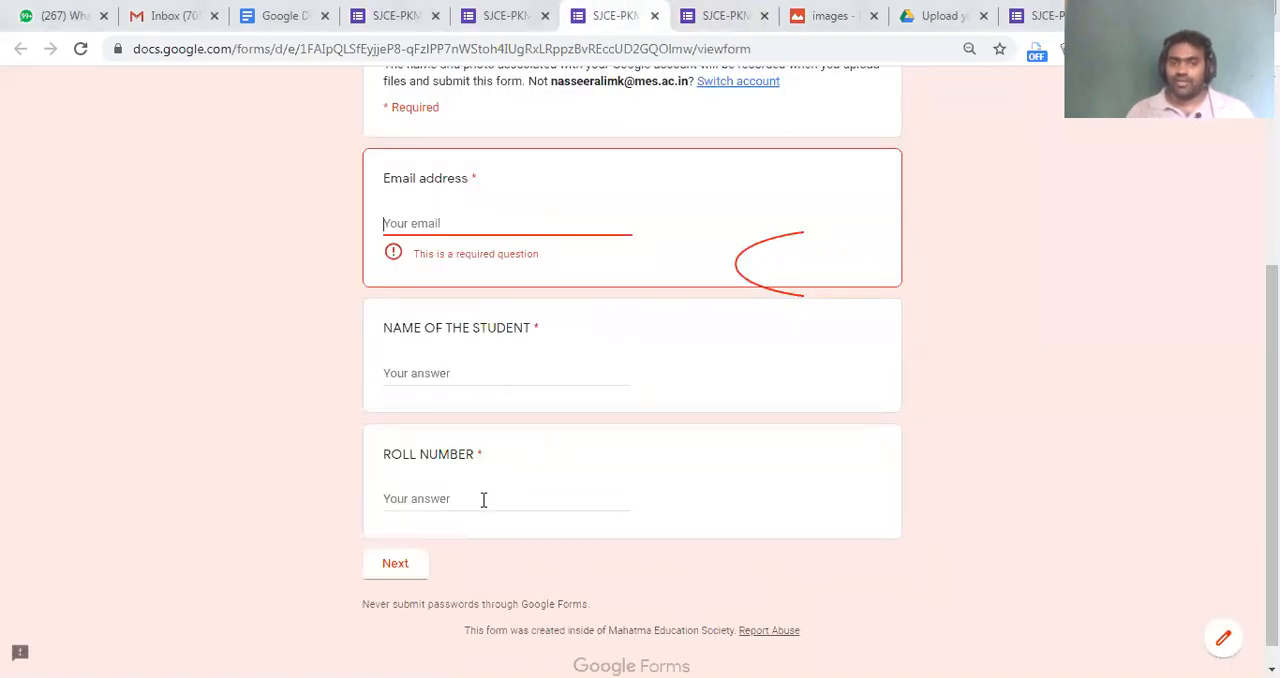
left_click(483, 500)
type("rwrw")
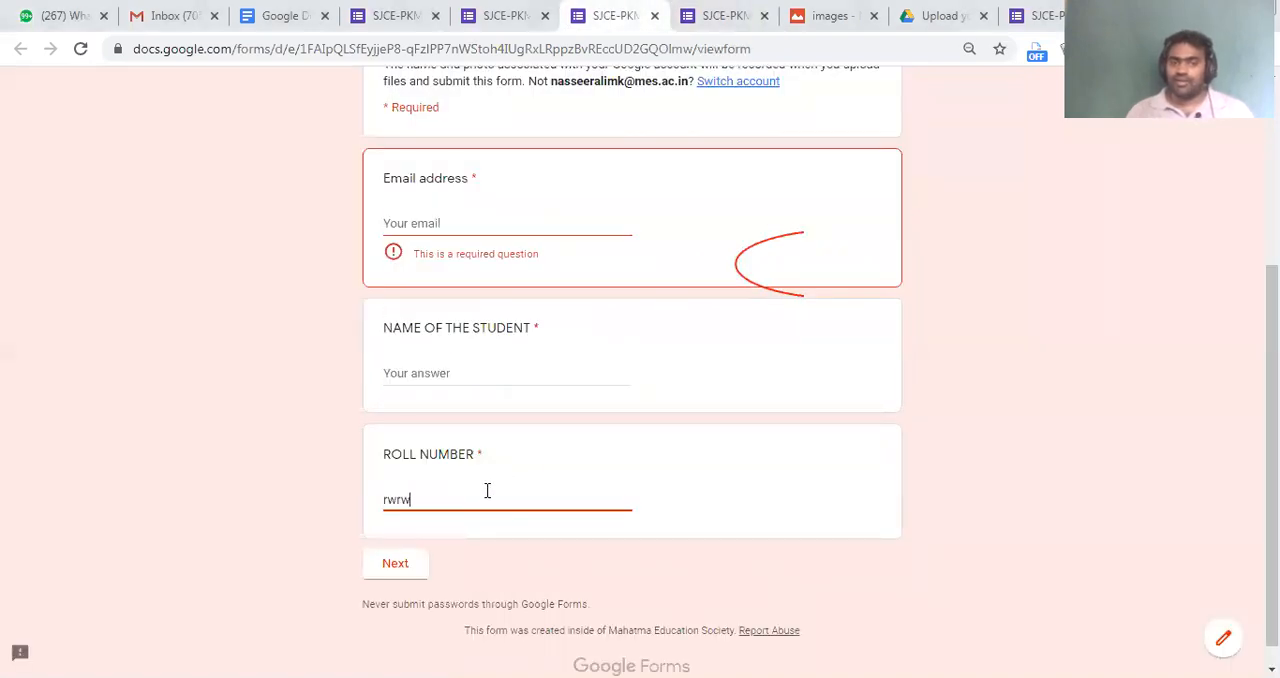
left_click(427, 323)
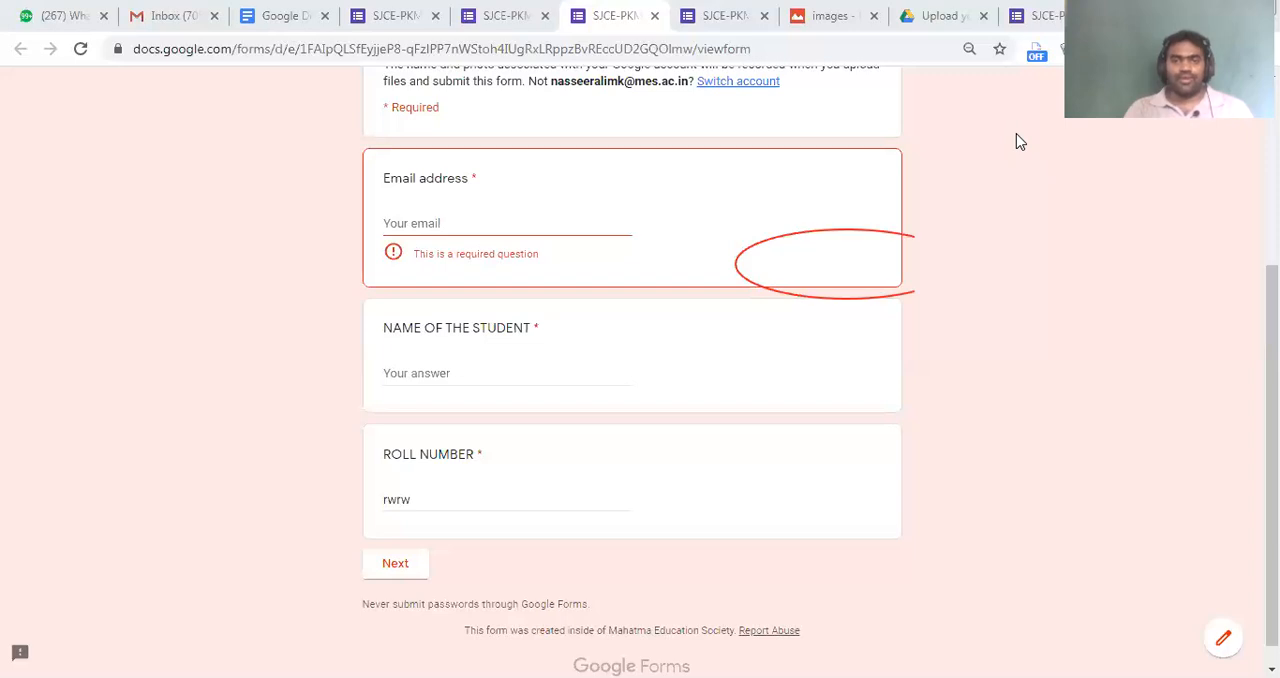
scroll(632, 370, "up", 3)
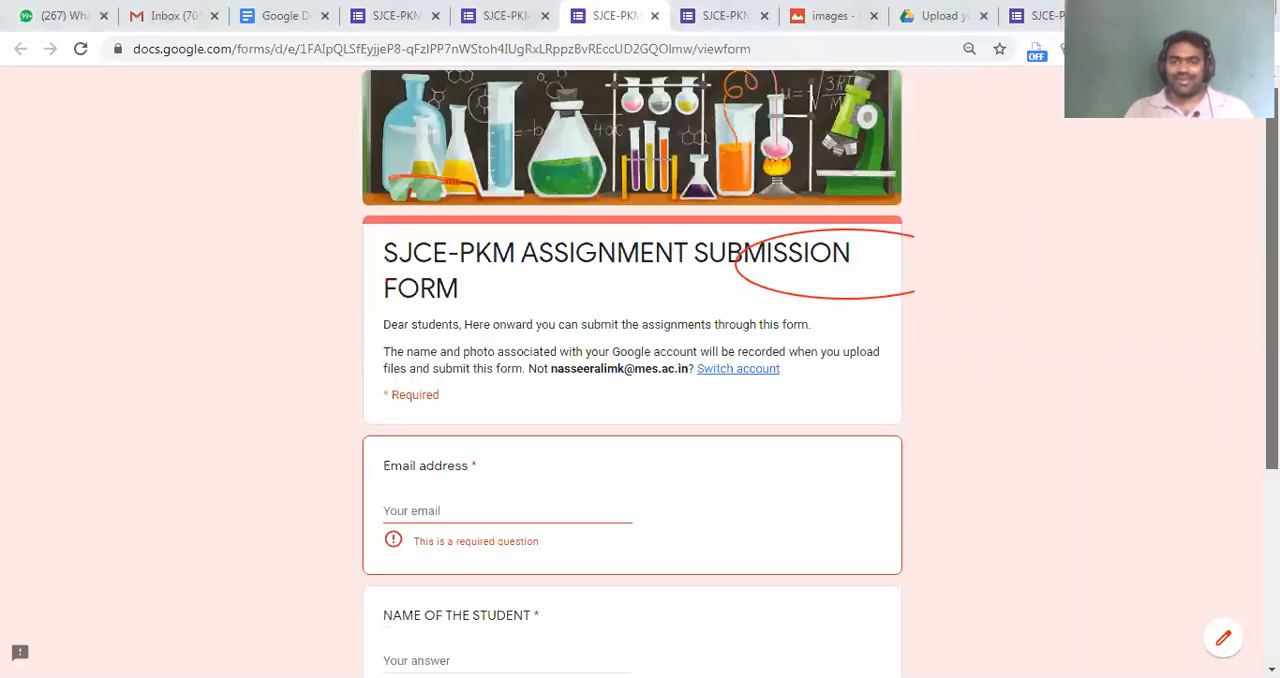
scroll(393, 360, "down", 2)
scroll(393, 360, "down", 2)
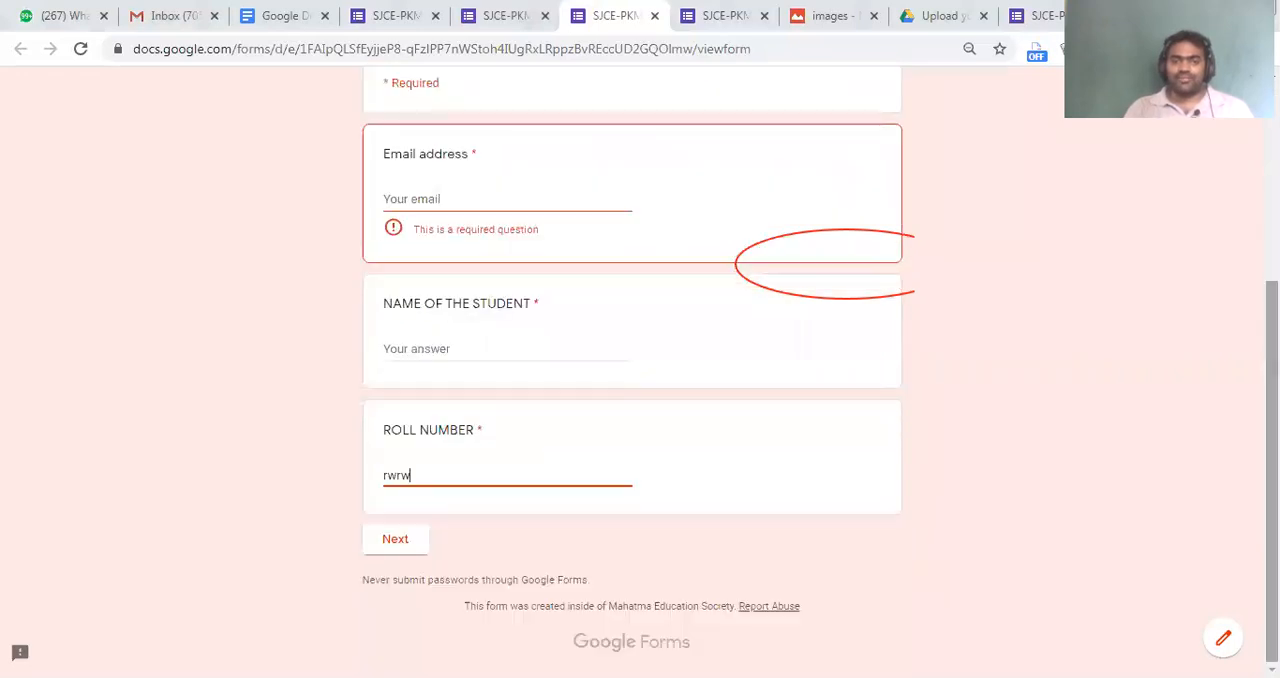
left_click(393, 360)
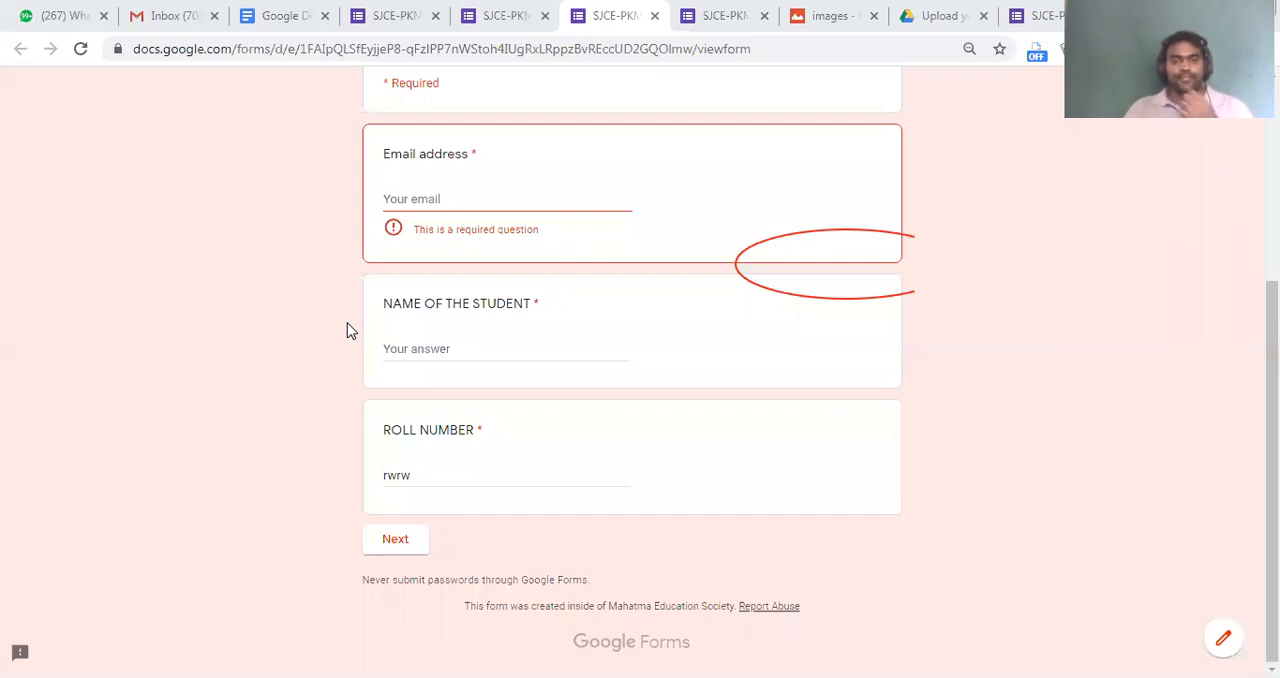
Return to the merged preview, review it from the upload question up to the form header, and go back to the form editor
left_click(516, 12)
left_click(573, 248)
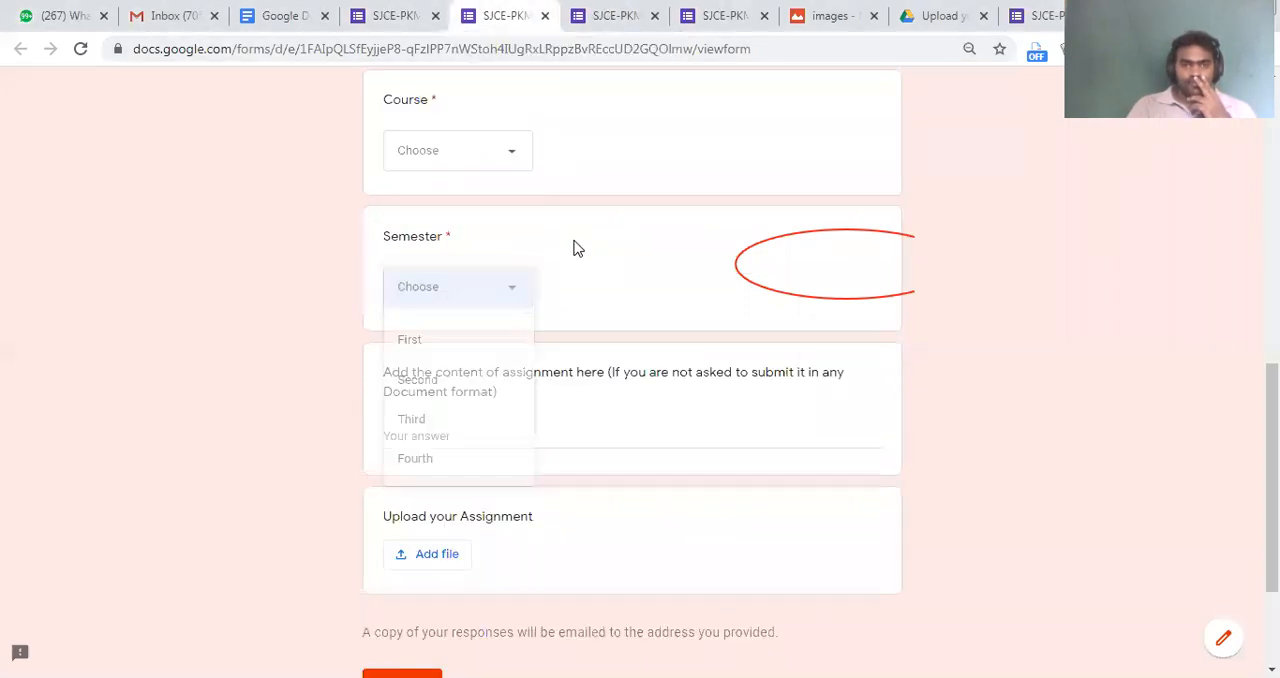
scroll(573, 248, "down", 3)
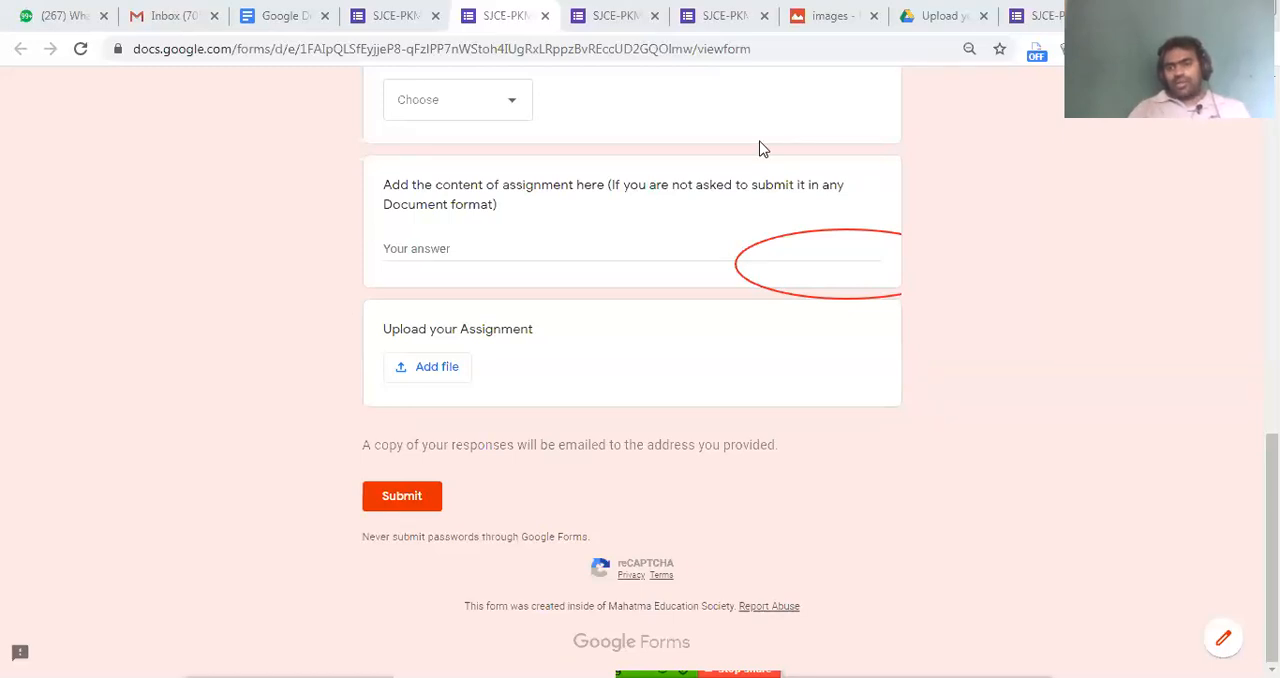
left_click_drag(1272, 548, 1272, 221)
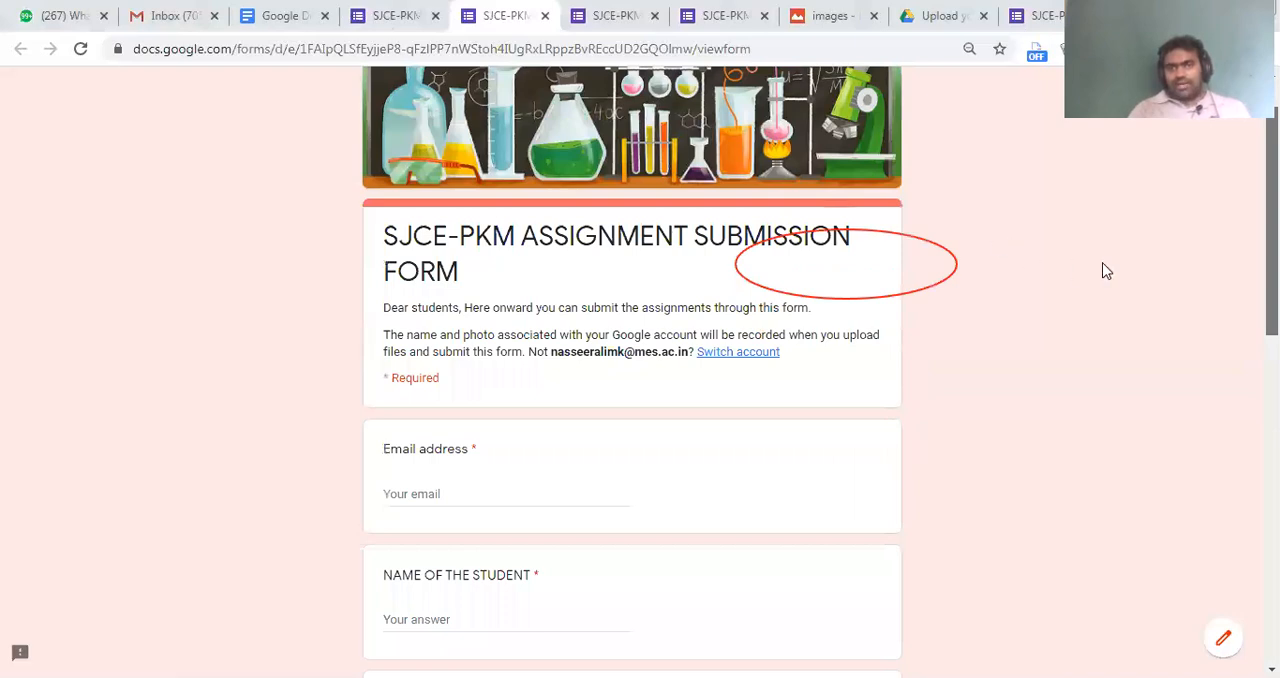
key("ctrl+Page_Up")
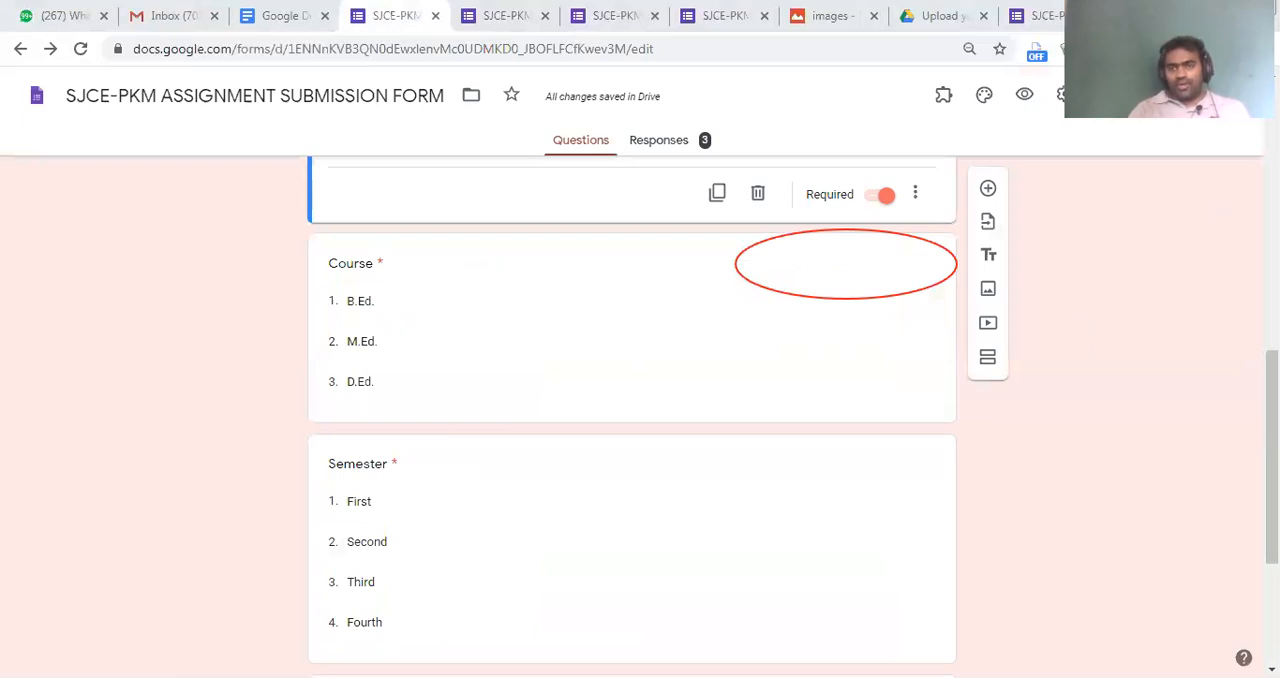
Open the form's add-ons marketplace, look over the add-ons that work with Forms, and close it without installing any
left_click(1192, 95)
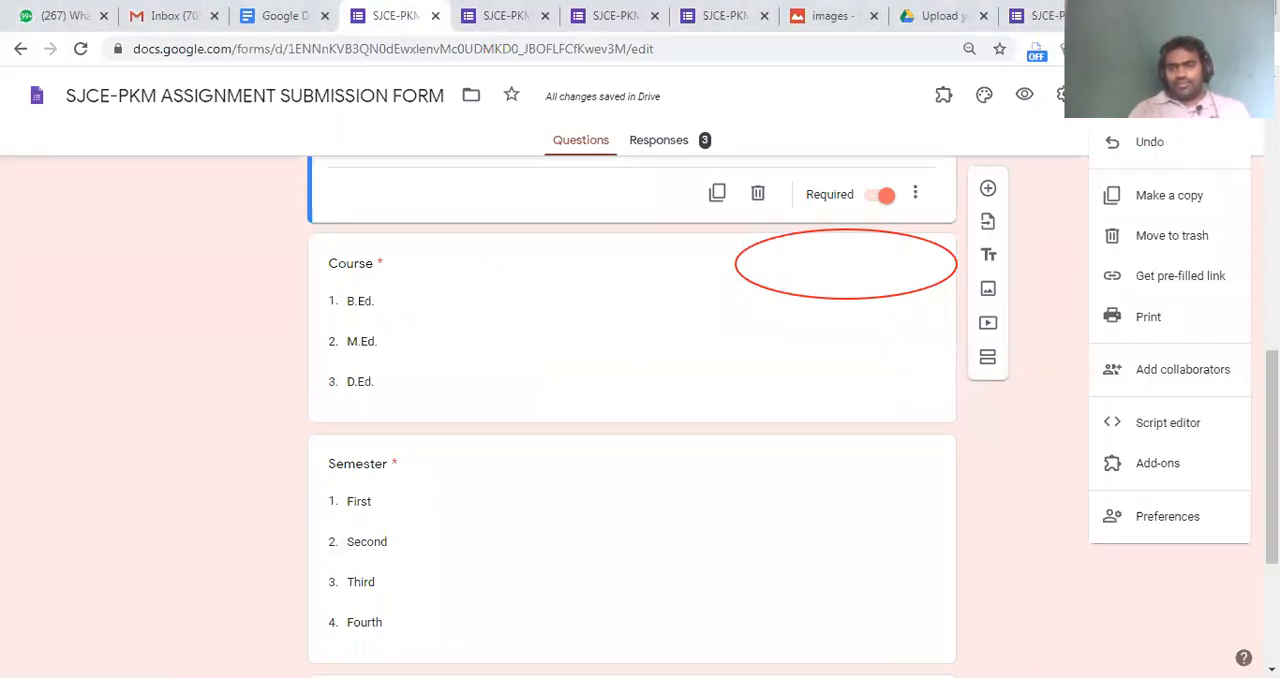
key("Escape")
left_click(1194, 95)
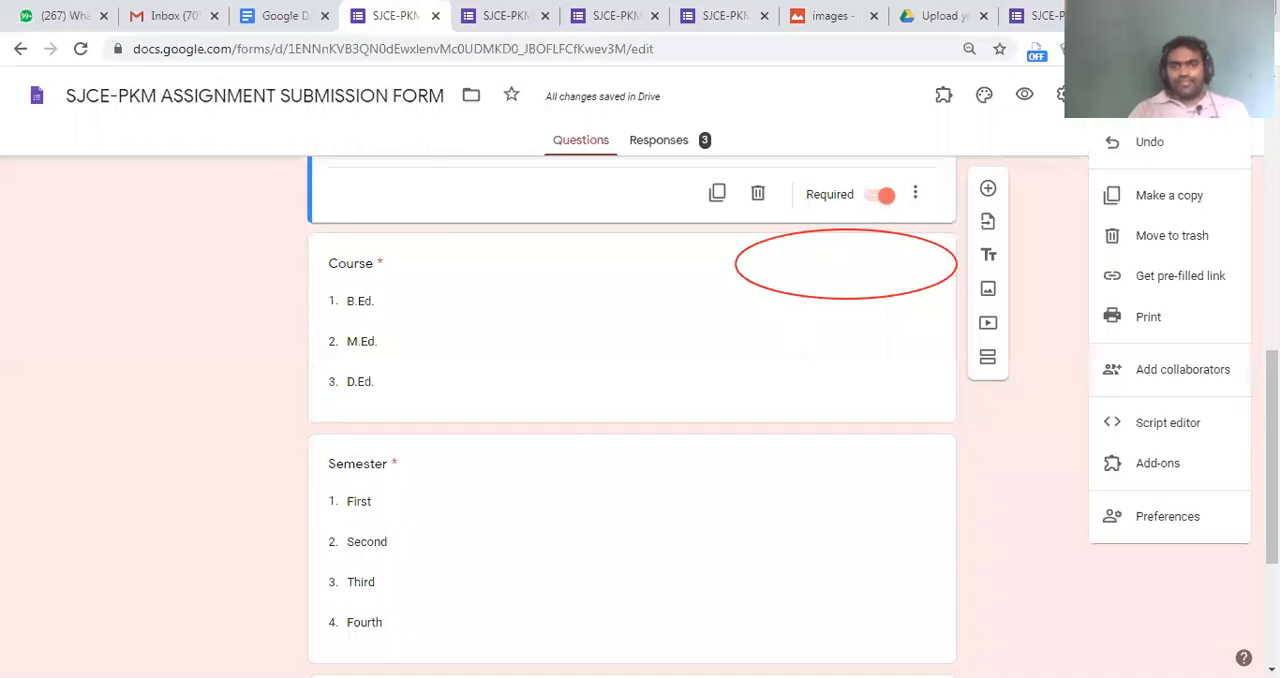
left_click(1194, 95)
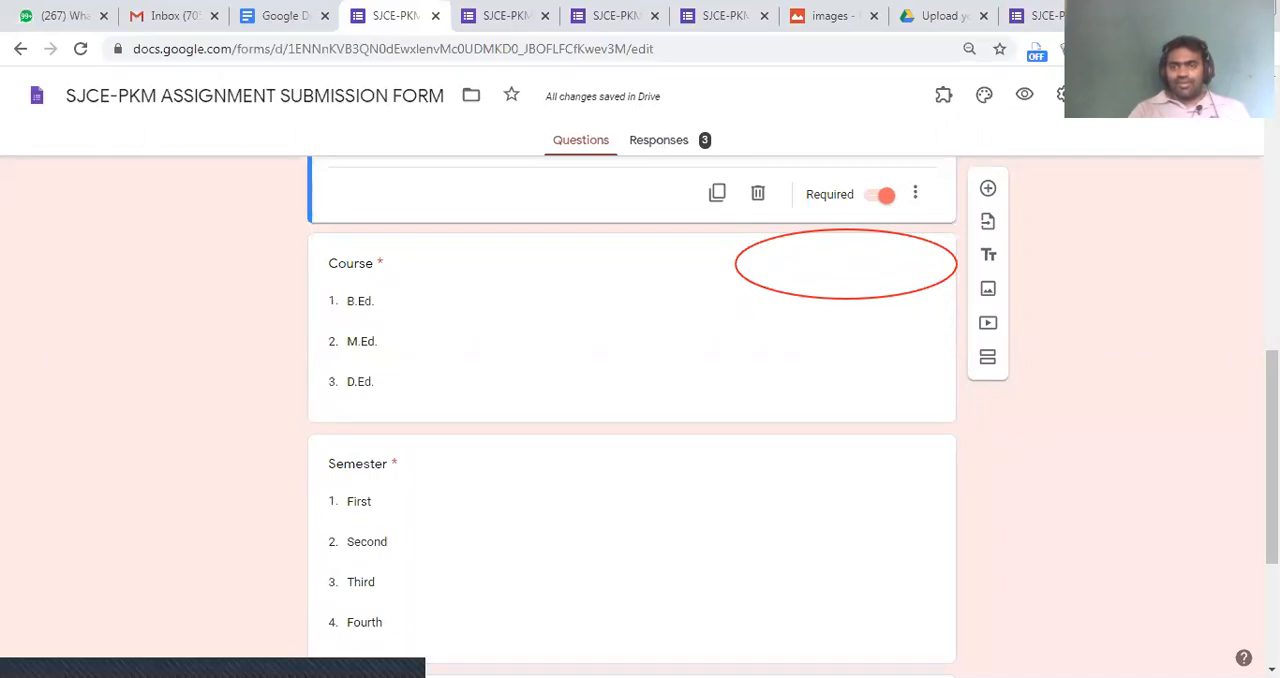
left_click(1194, 95)
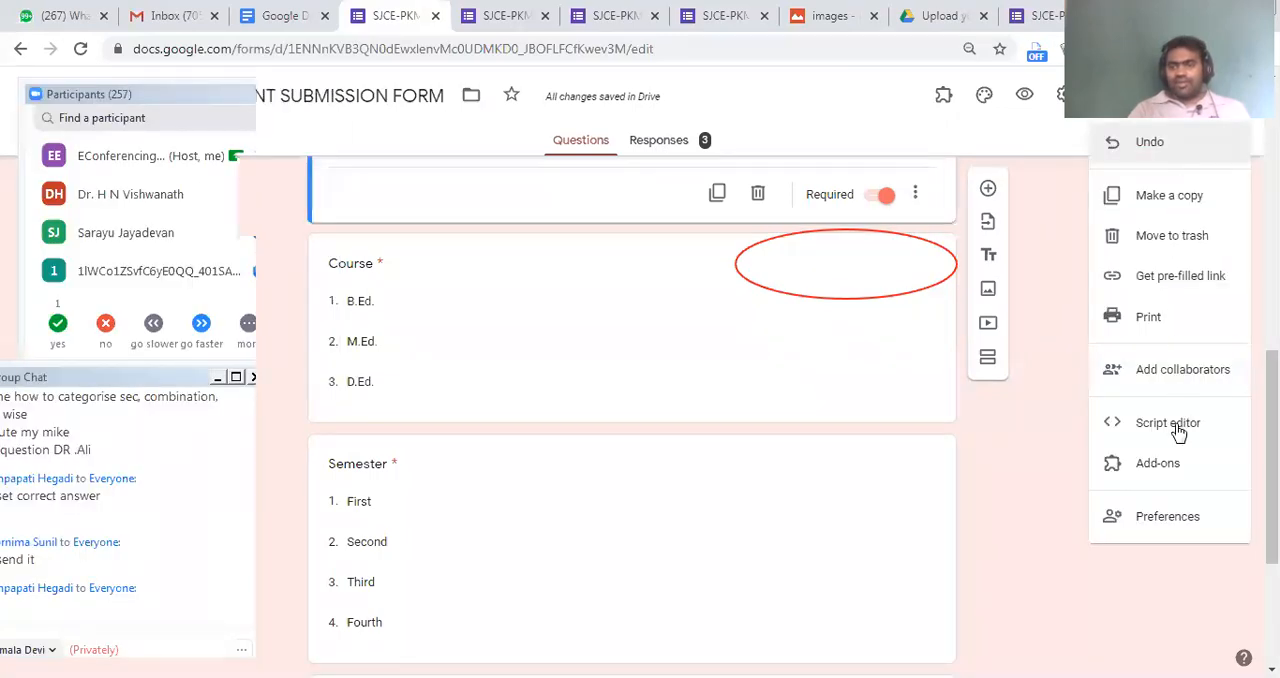
left_click(1160, 463)
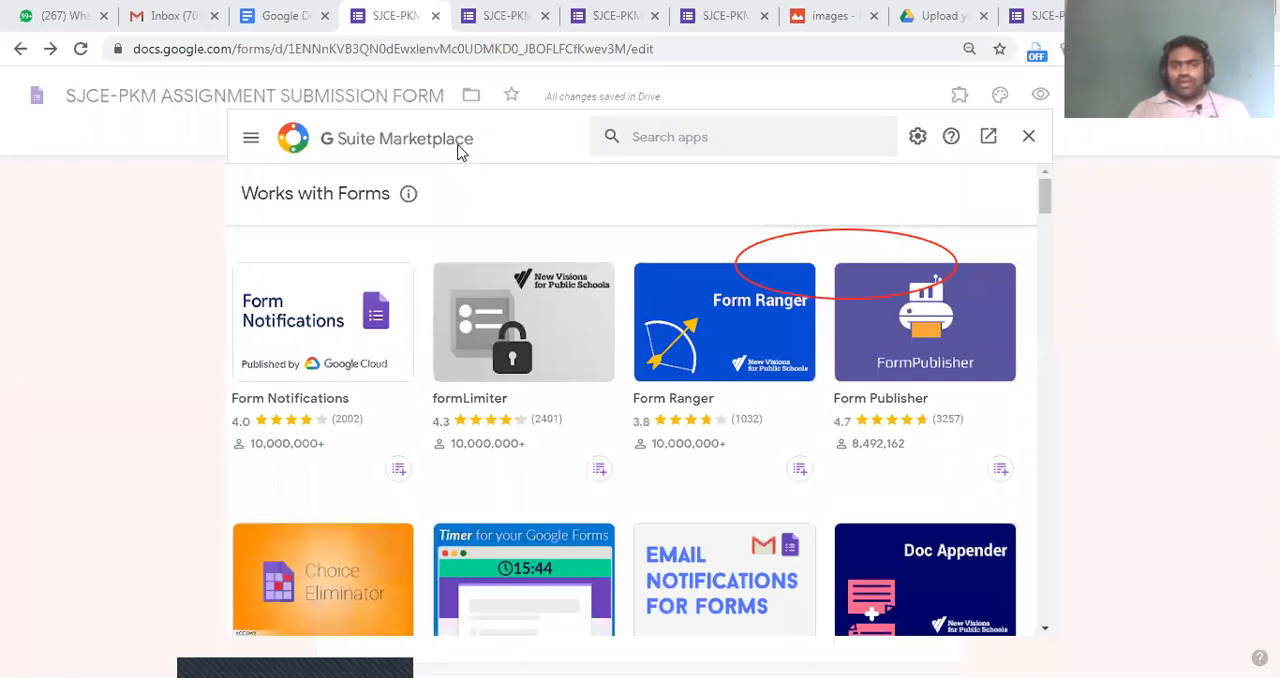
left_click(670, 140)
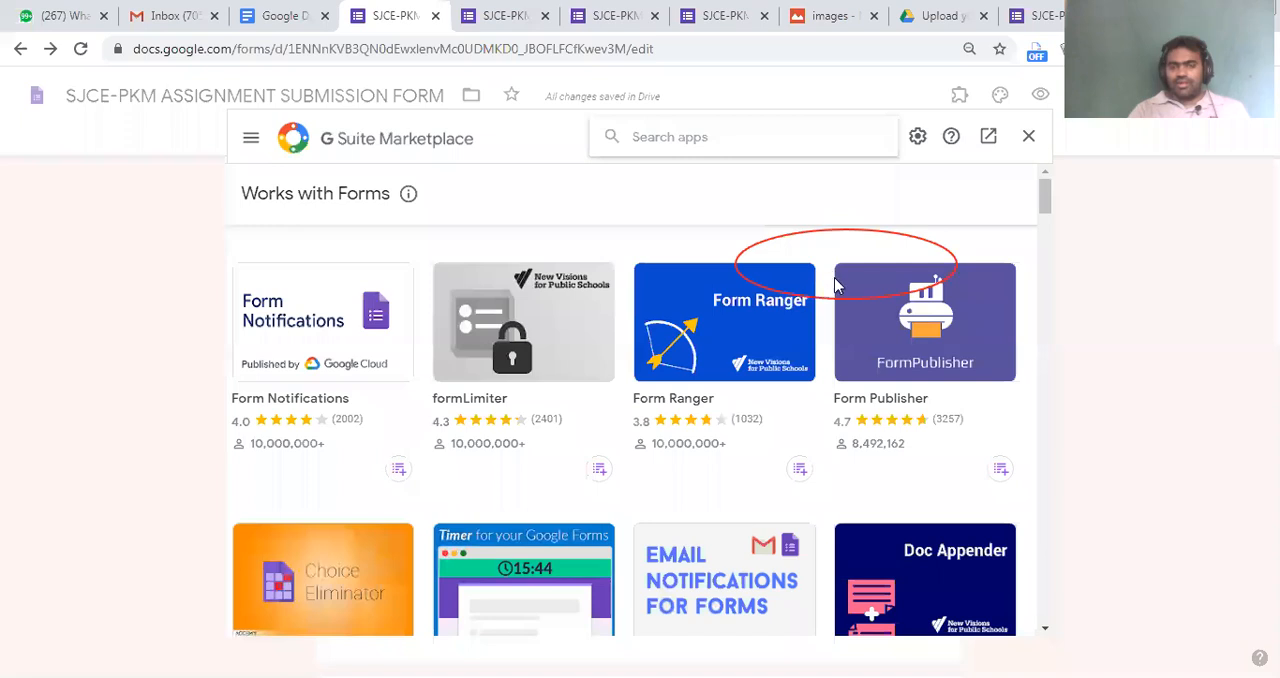
scroll(776, 398, "down", 4)
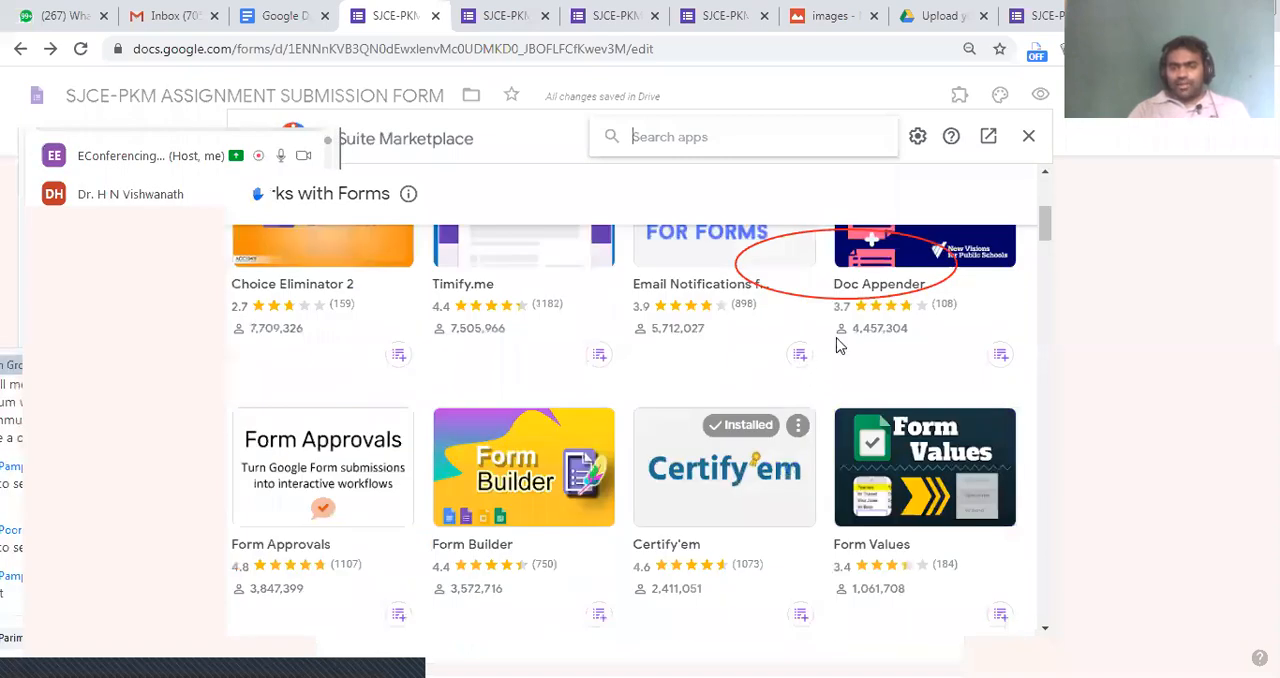
left_click(1030, 143)
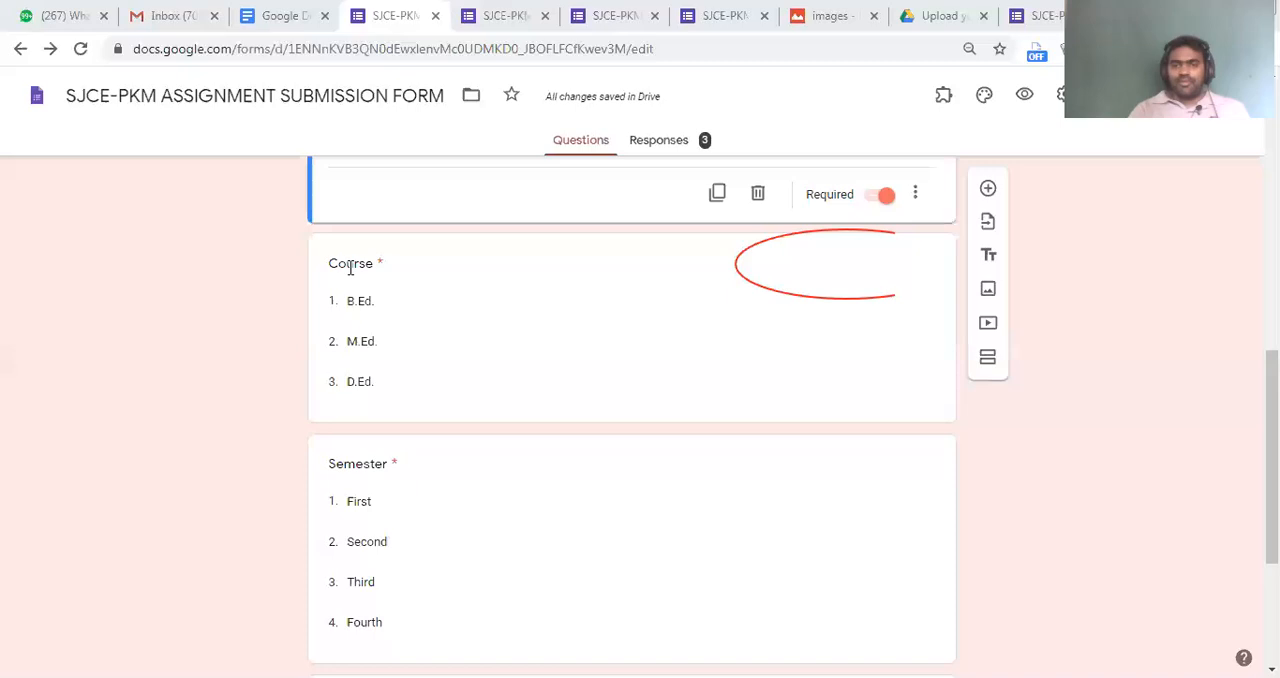
Stop the form from accepting responses and resume accepting them, and repeat this once after briefly viewing the questions
left_click(895, 263)
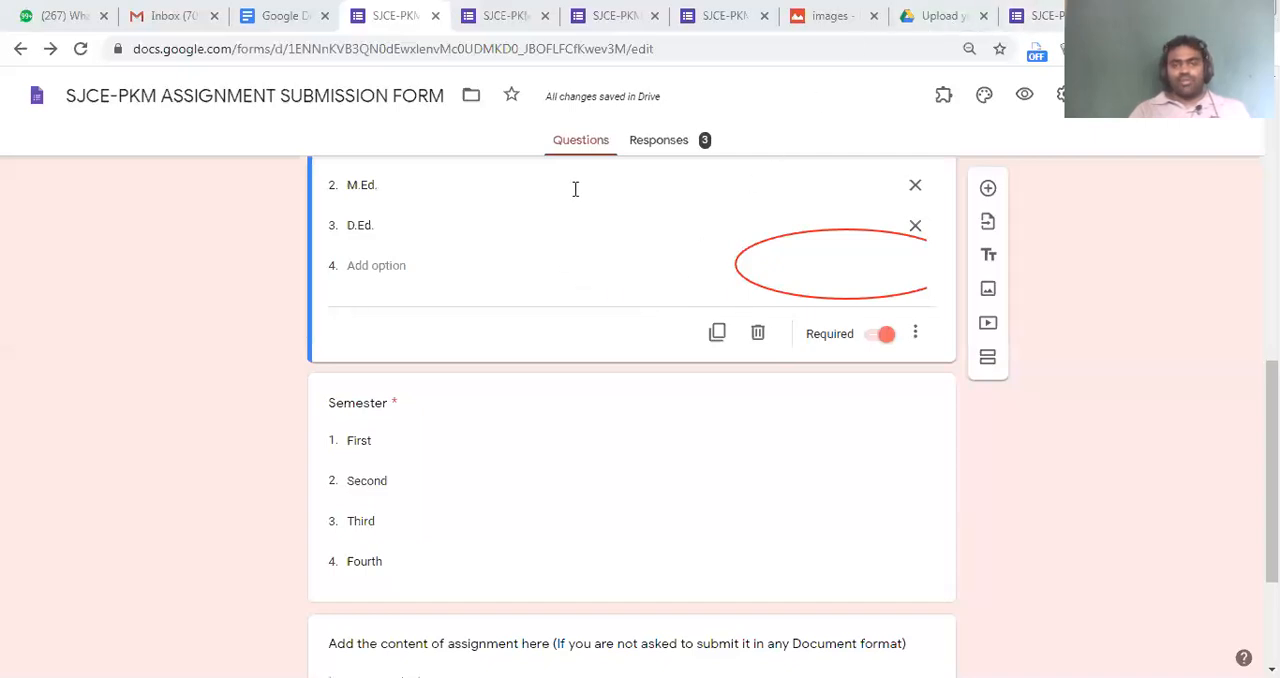
left_click(632, 146)
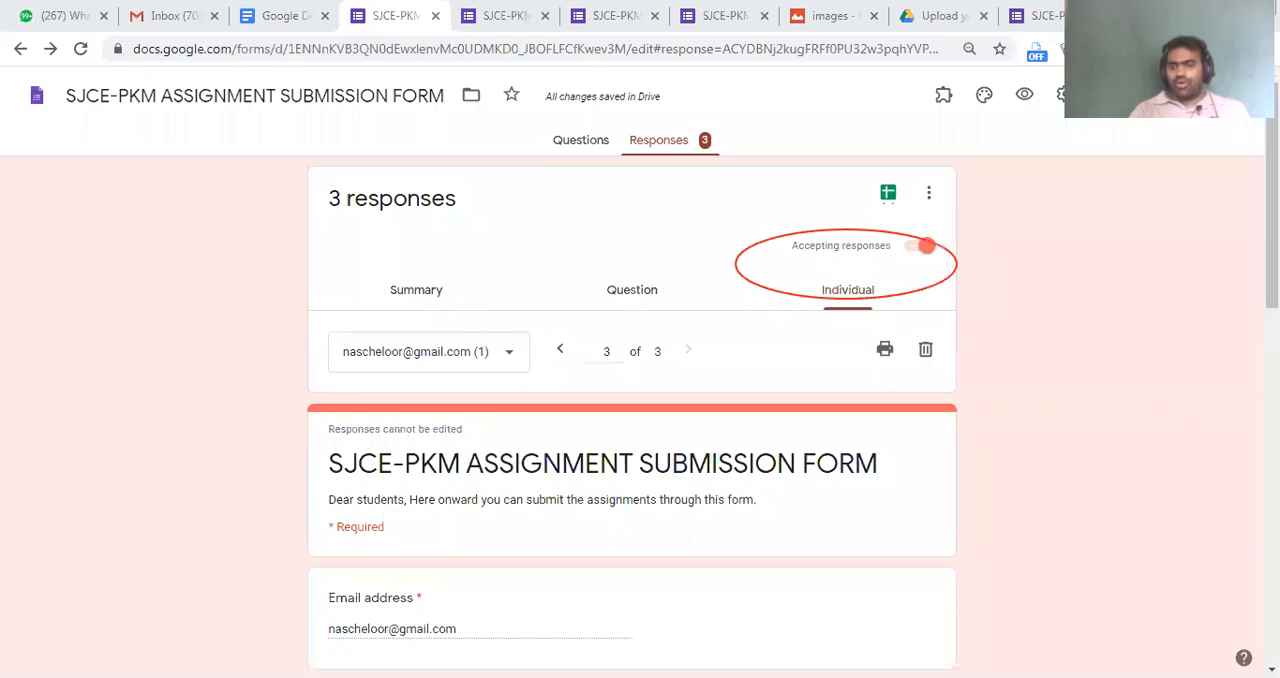
left_click(914, 246)
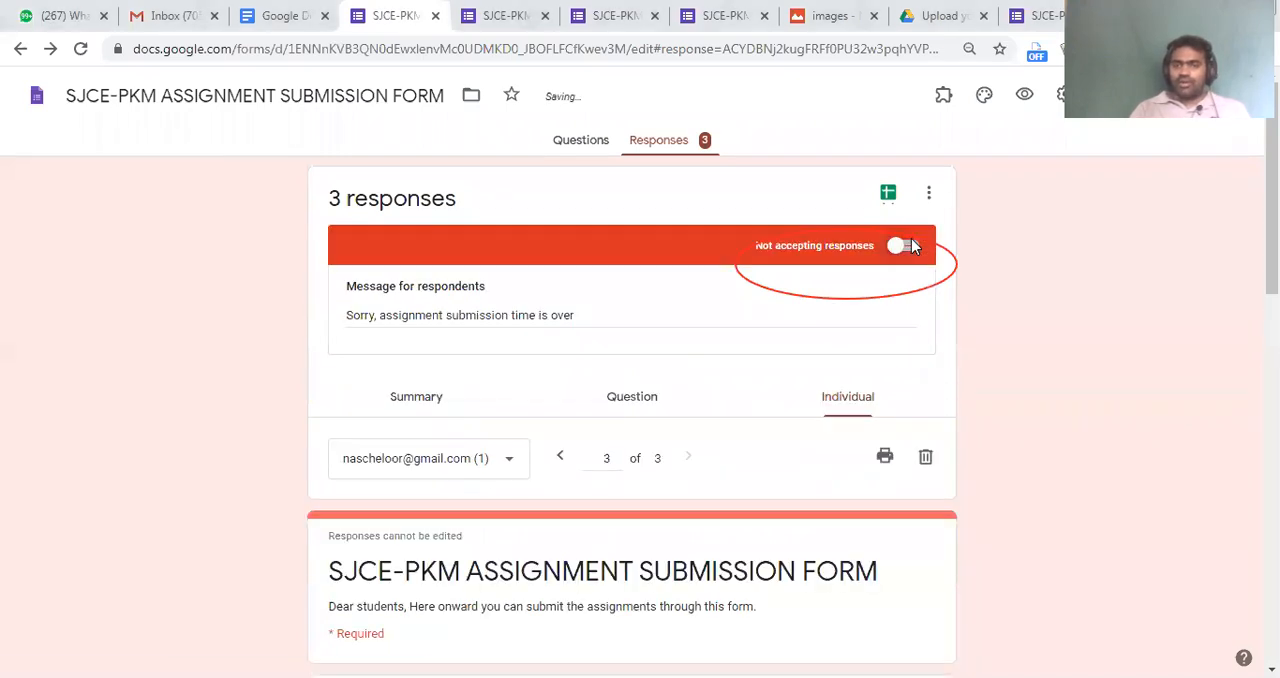
left_click(912, 246)
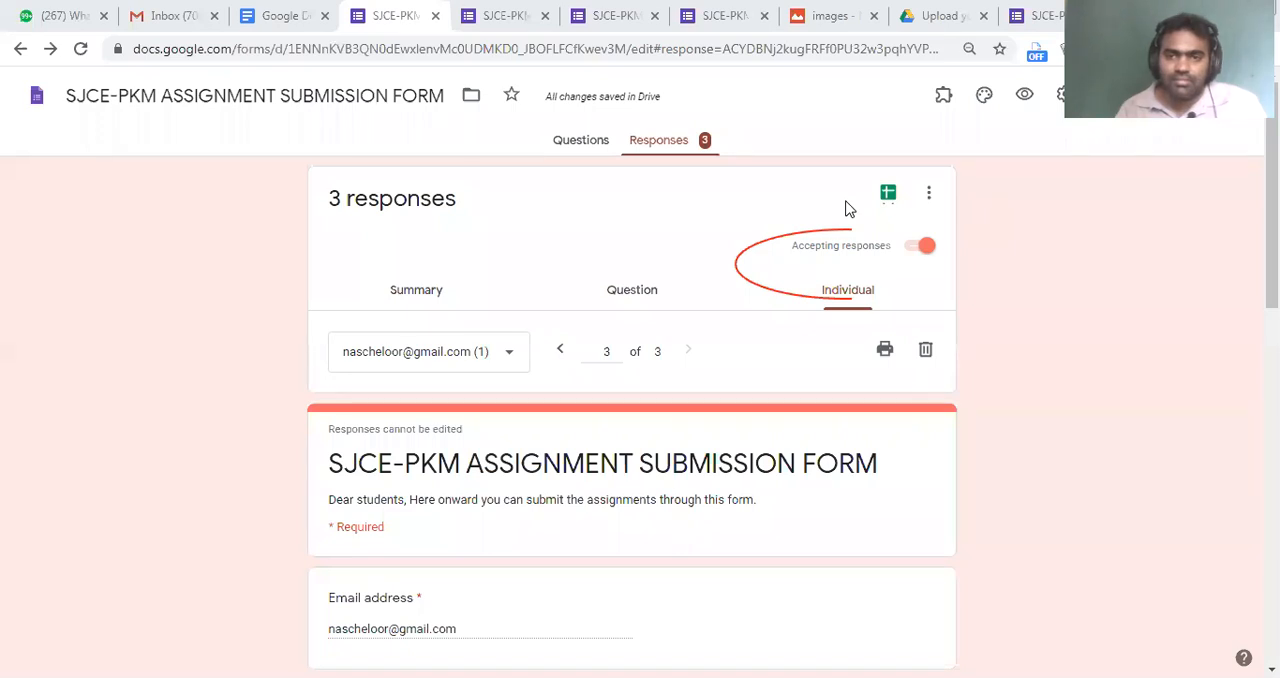
left_click(585, 140)
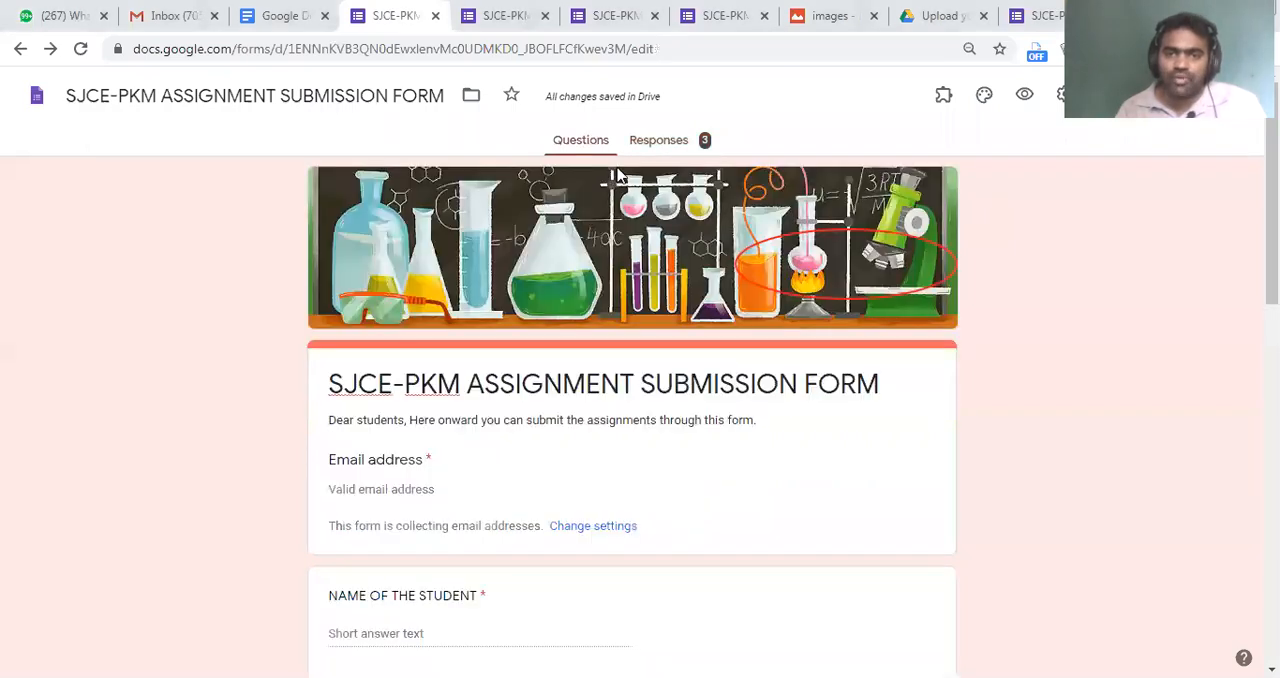
left_click(646, 143)
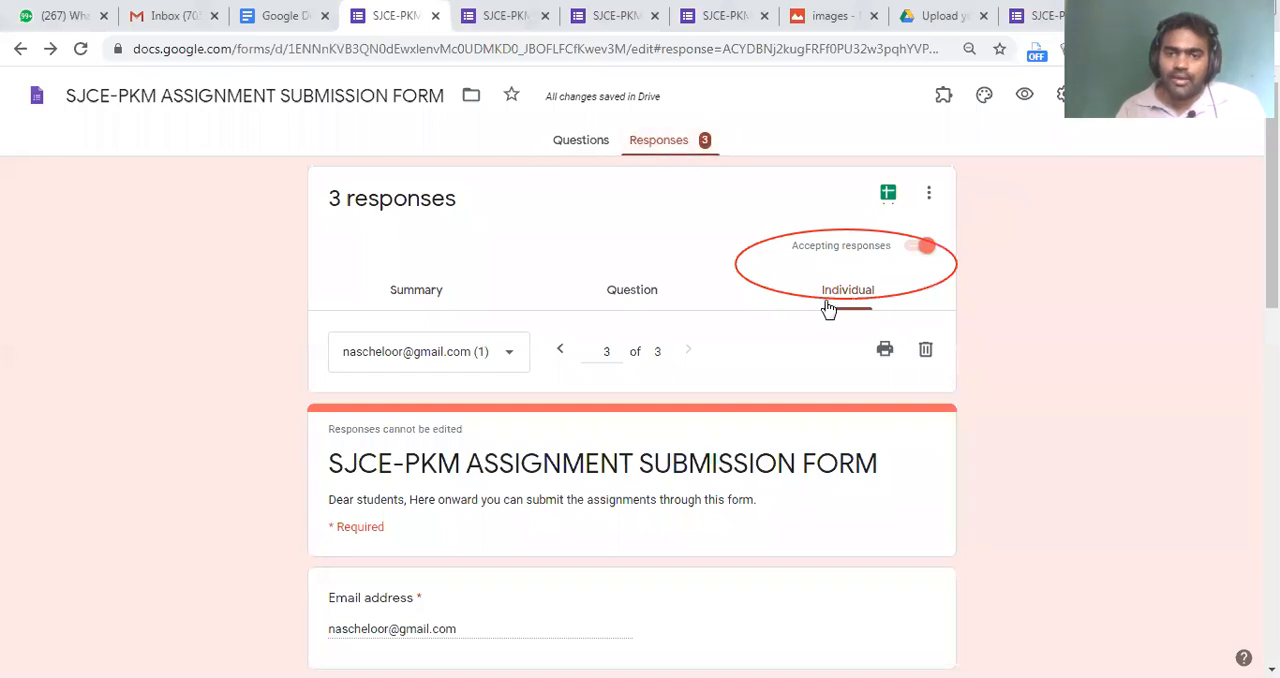
left_click(914, 247)
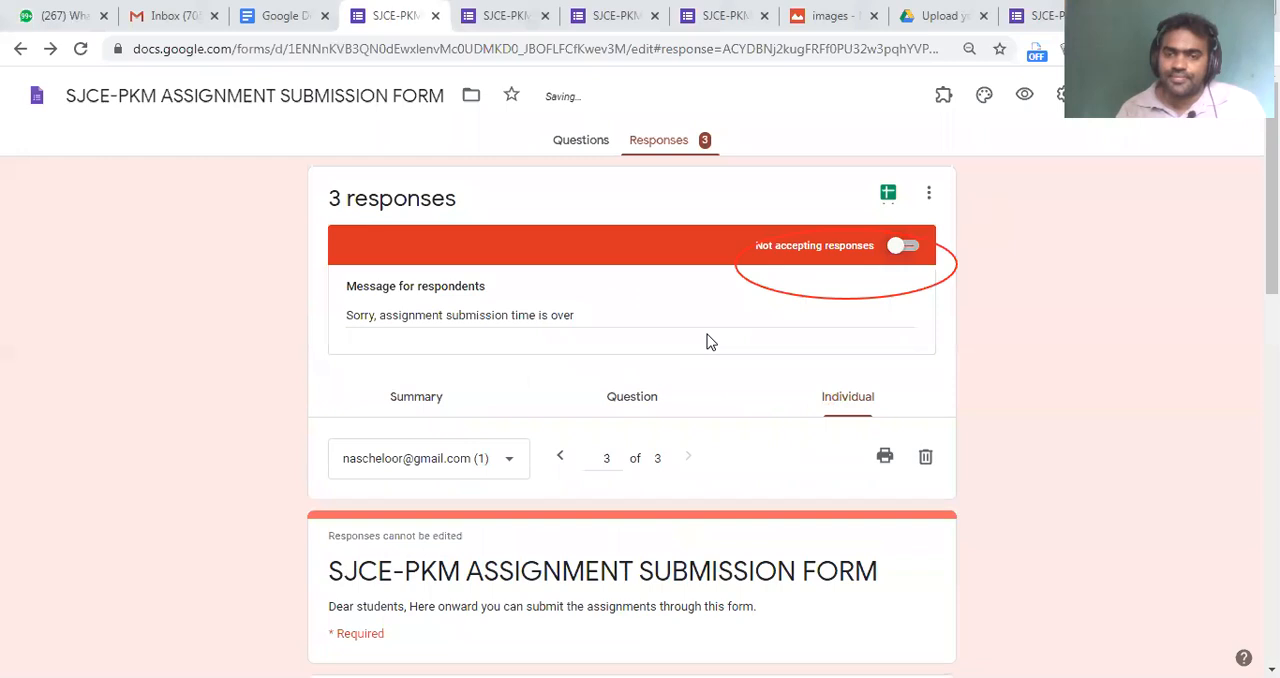
left_click(906, 248)
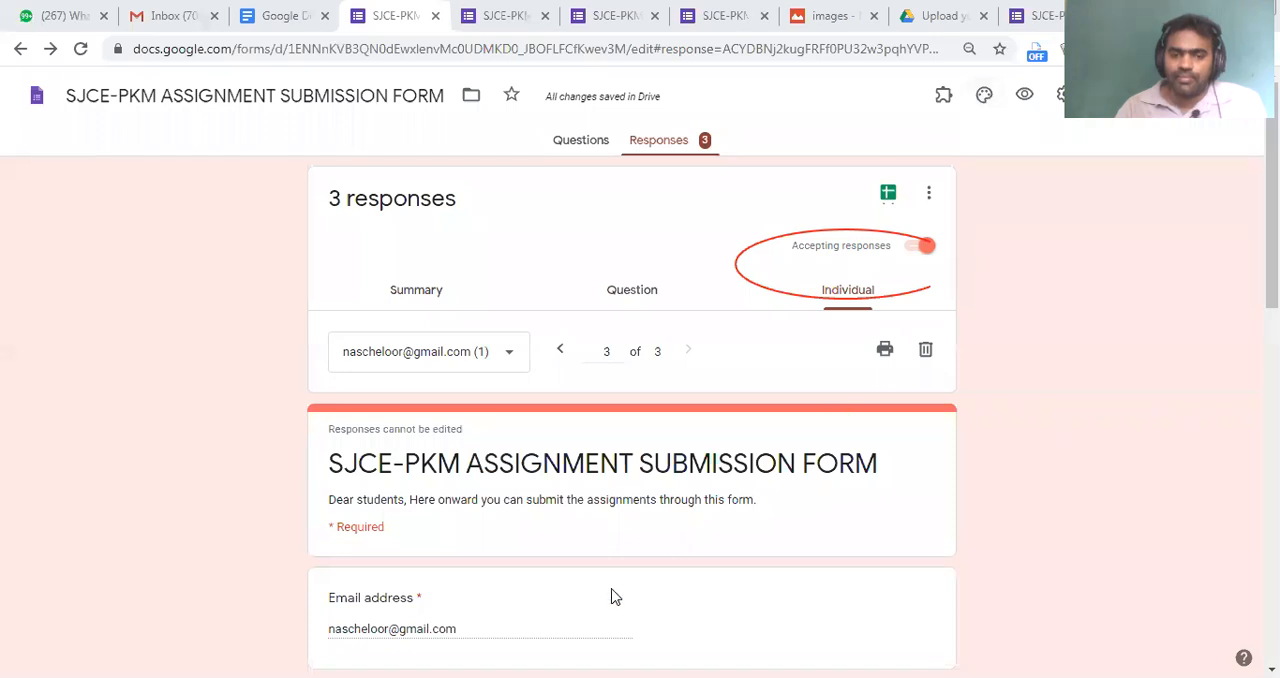
Open the form's theme options, look through the header image choices under themes and photos, and close the header selection without choosing one
left_click_drag(968, 78, 991, 121)
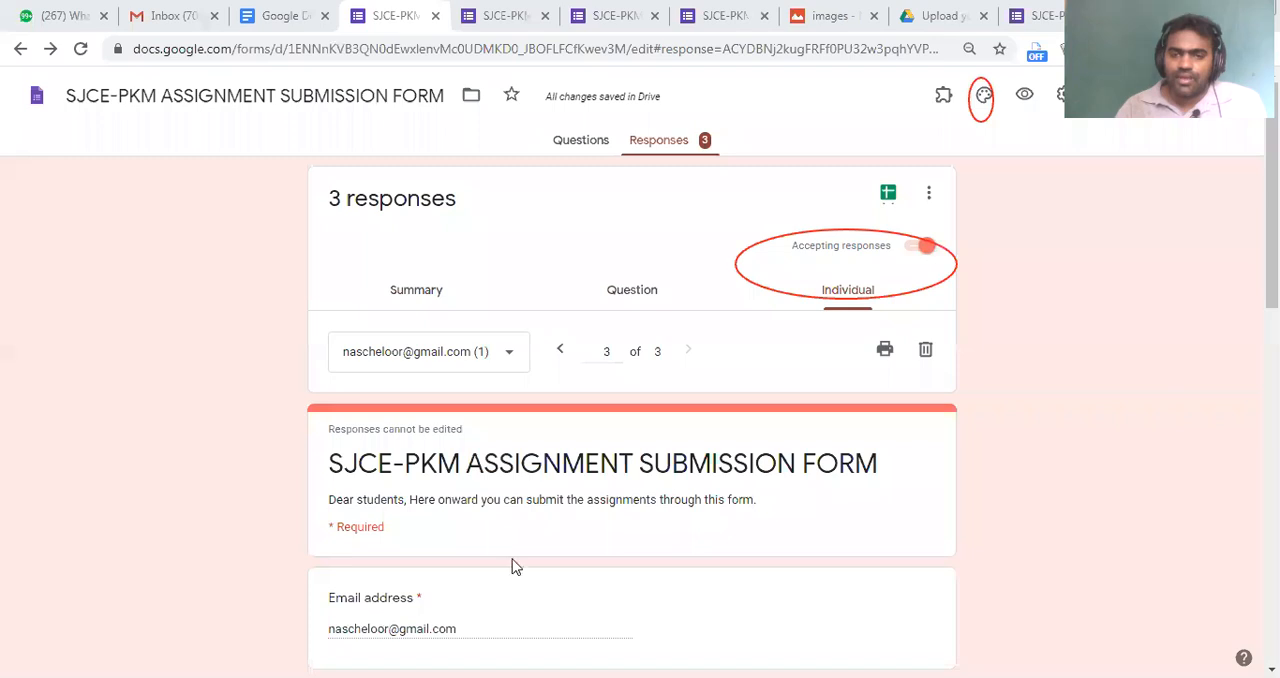
left_click(982, 95)
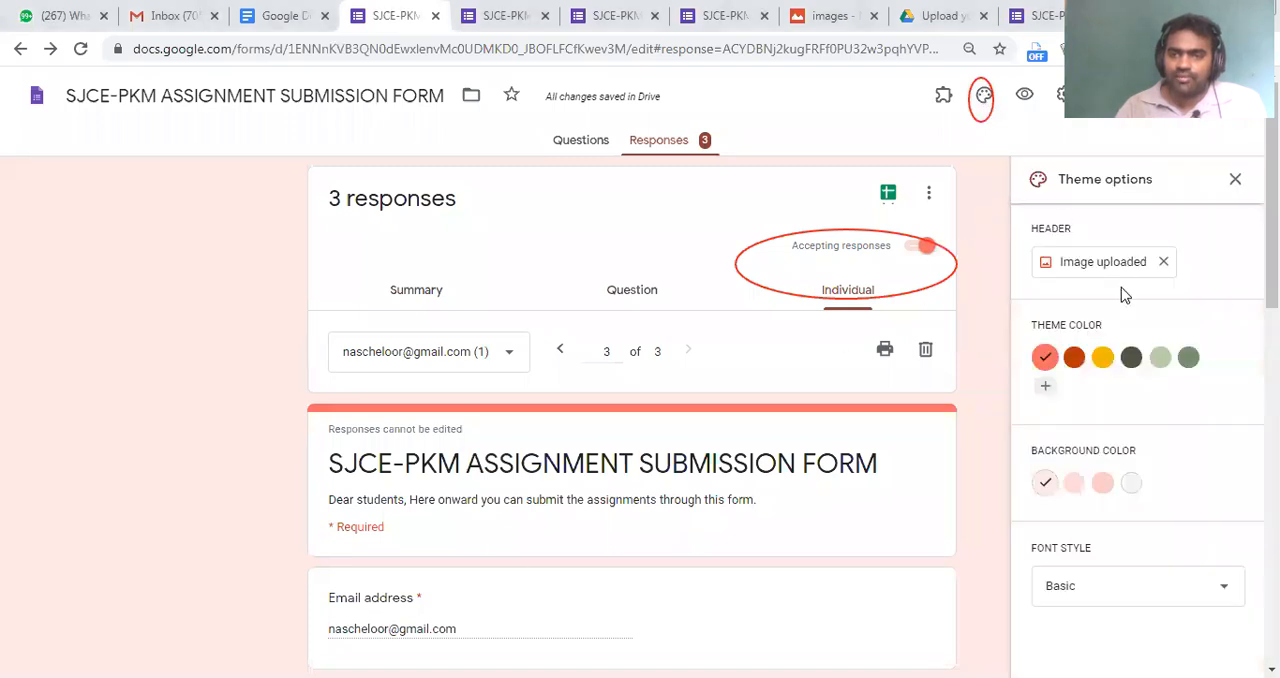
left_click(1066, 265)
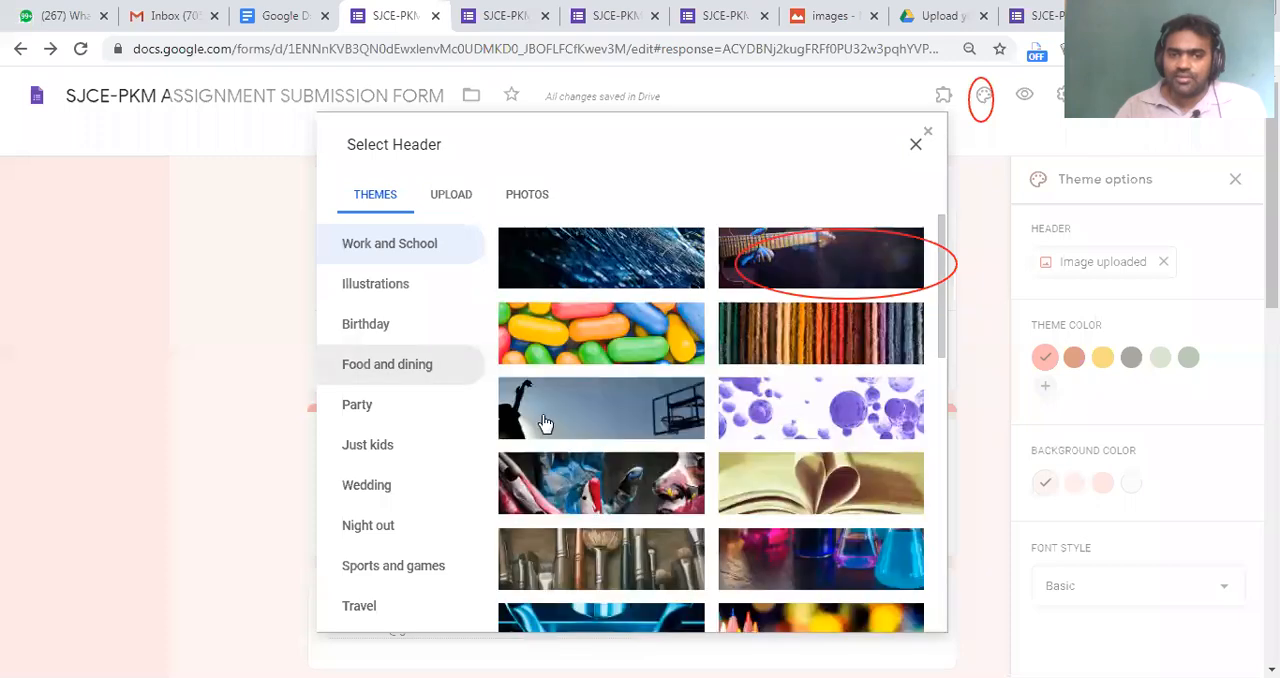
scroll(603, 456, "down", 10)
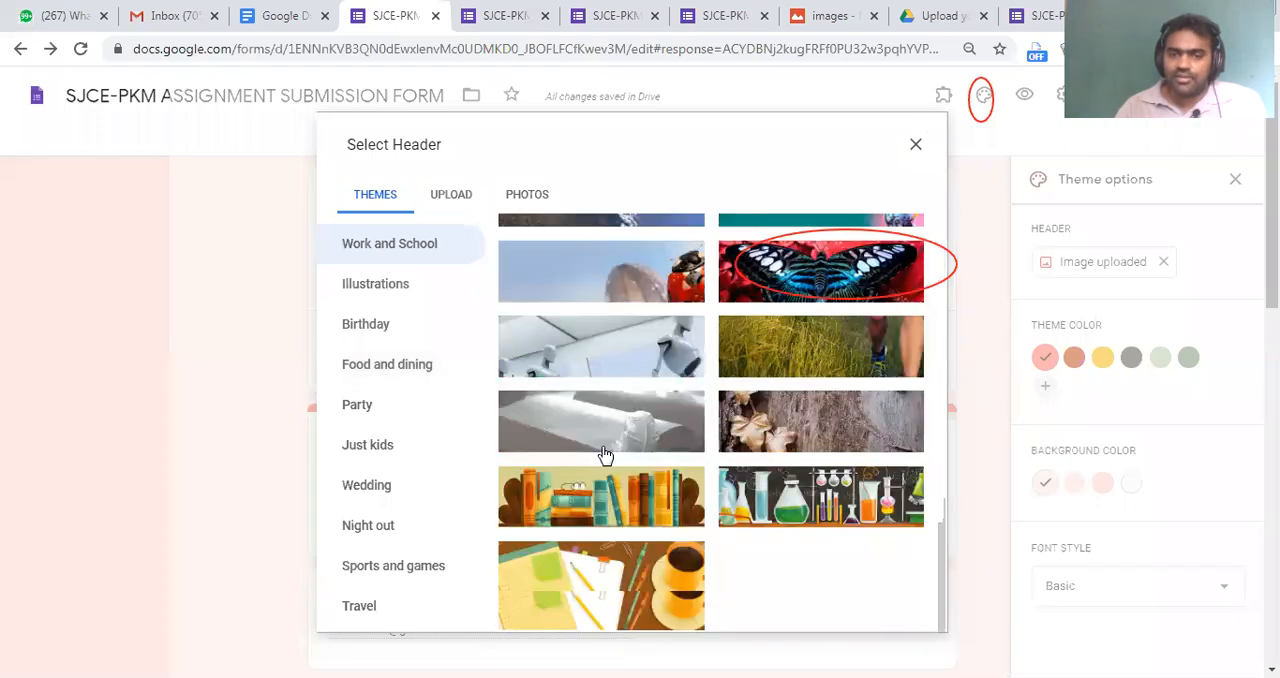
scroll(535, 264, "up", 10)
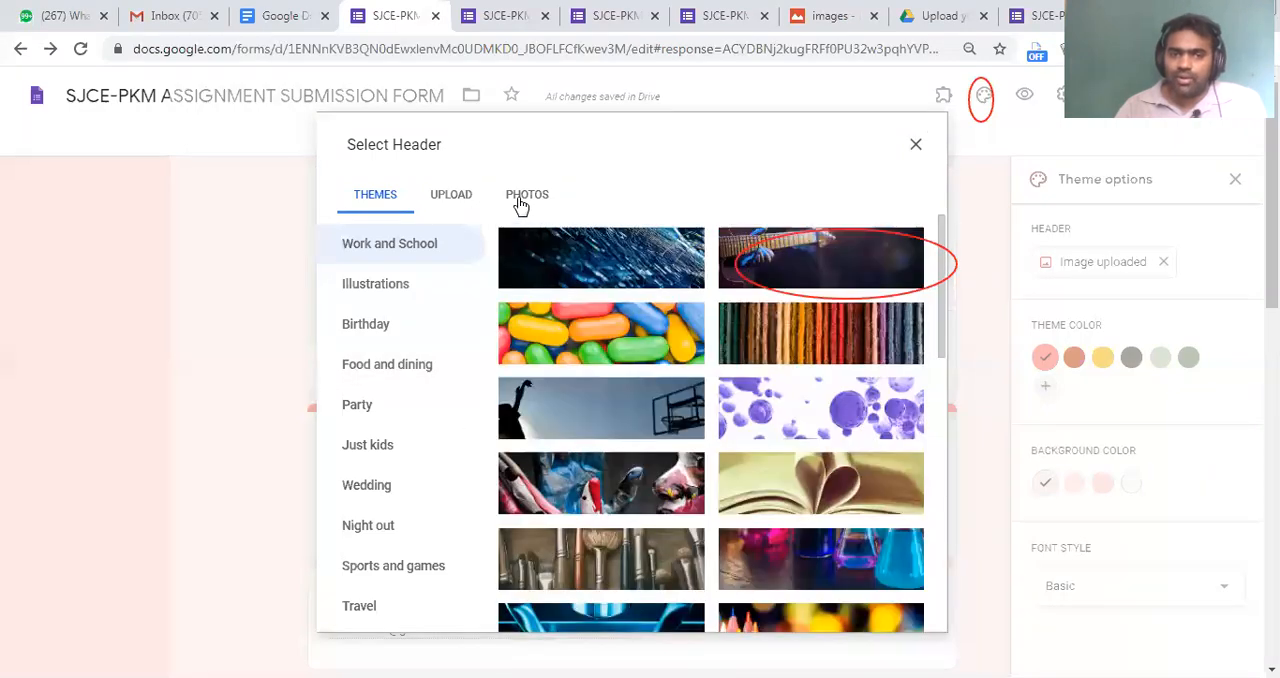
left_click(523, 204)
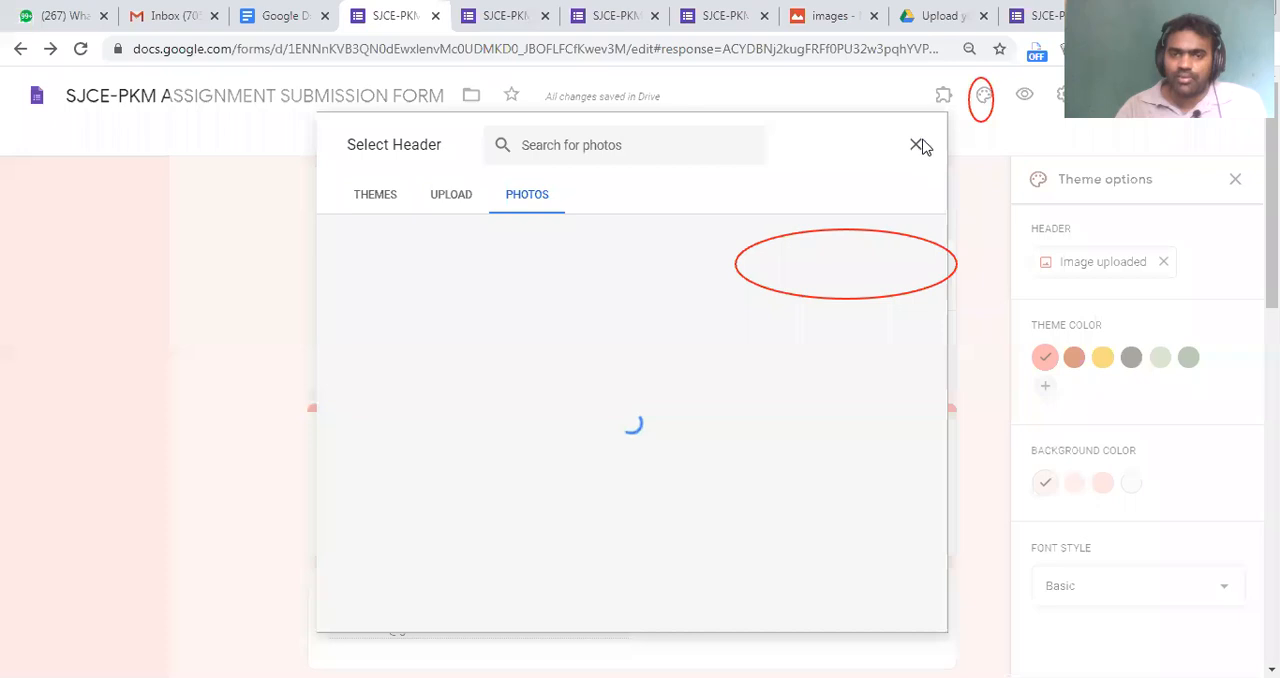
left_click(917, 146)
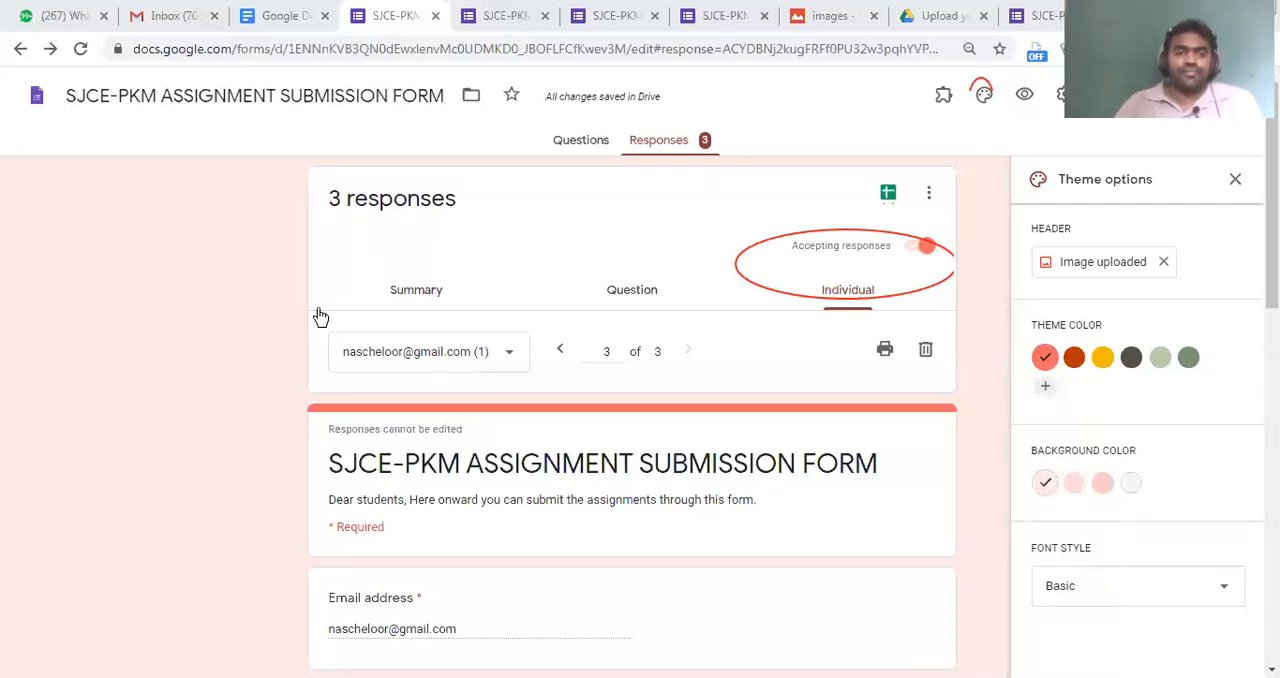
View the submitted image file, return to the form's responses, and review the third individual response
left_click(797, 12)
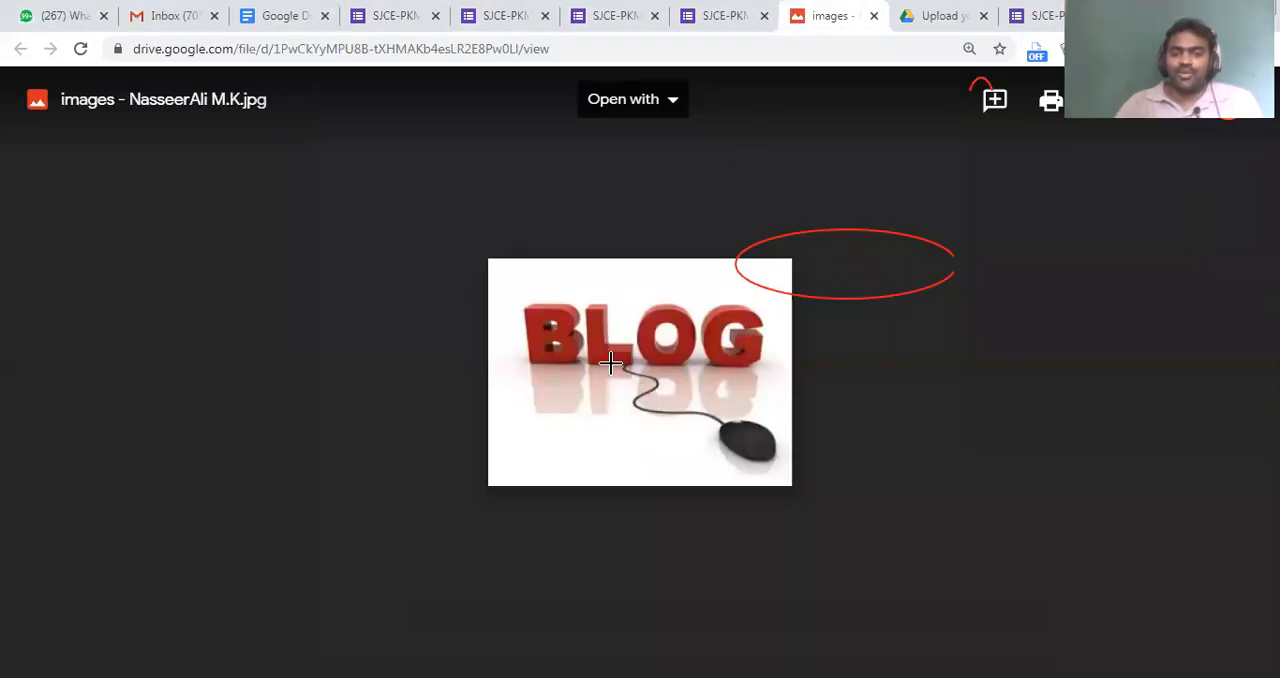
left_click(505, 15)
left_click(380, 12)
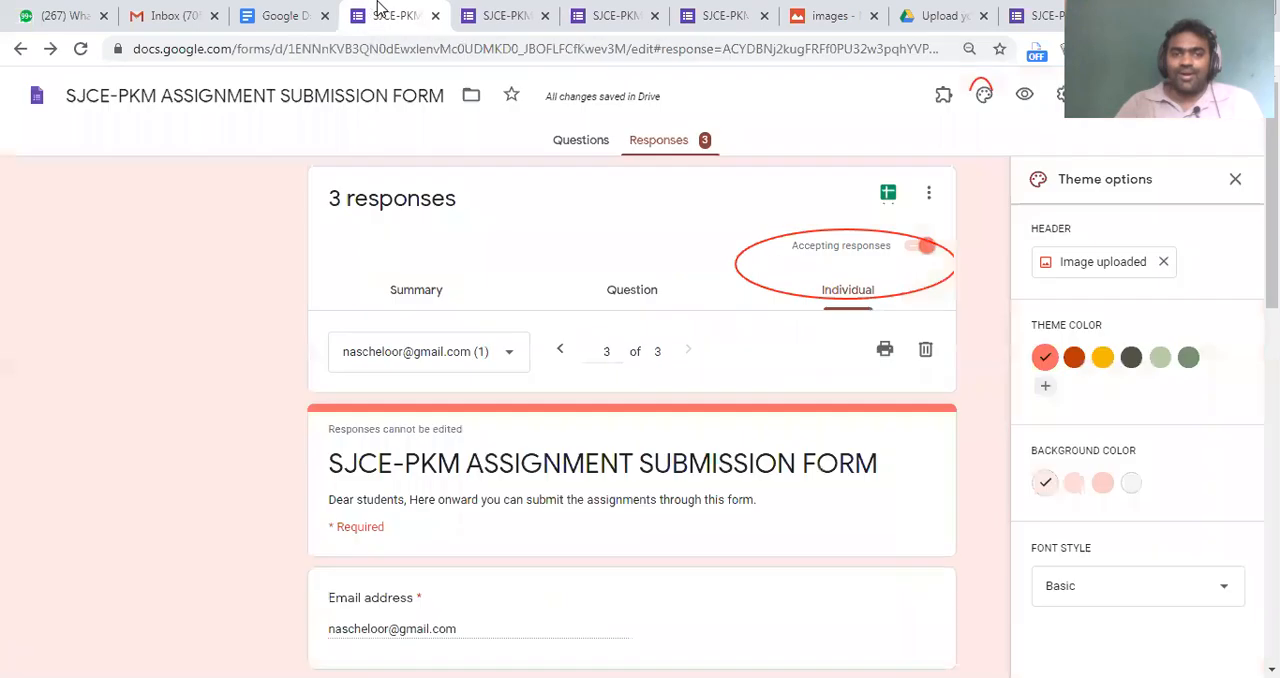
scroll(717, 218, "down", 8)
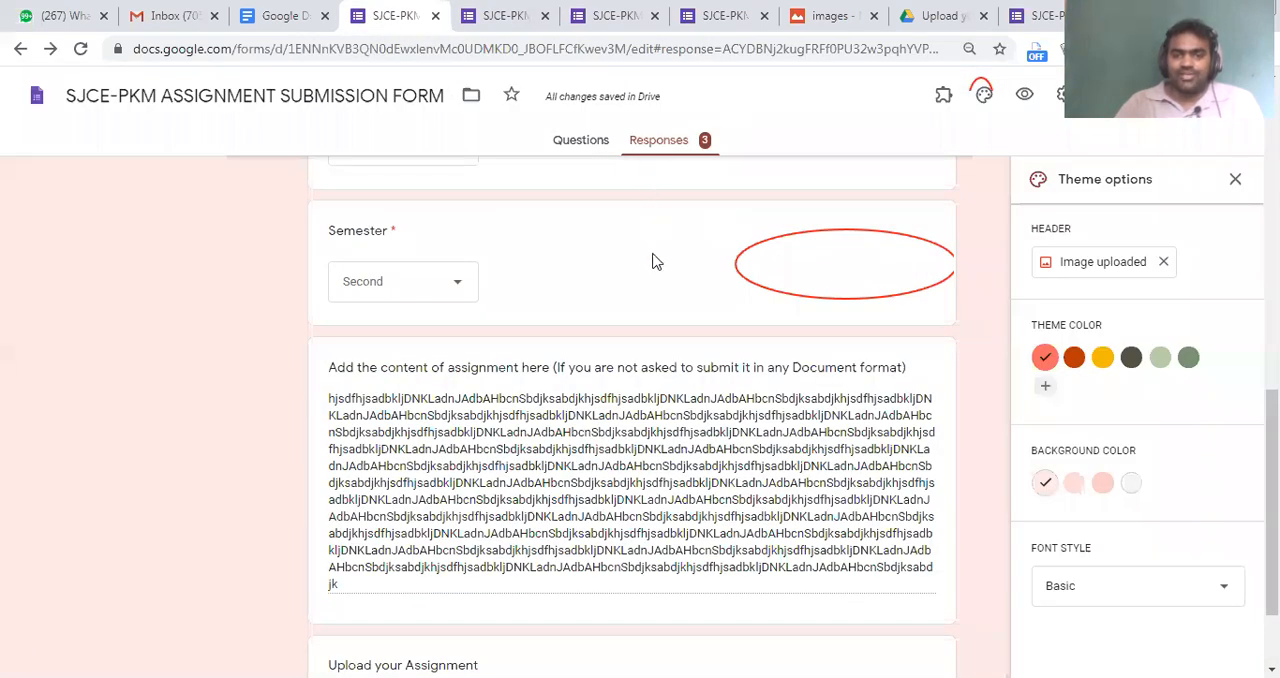
scroll(600, 400, "up", 8)
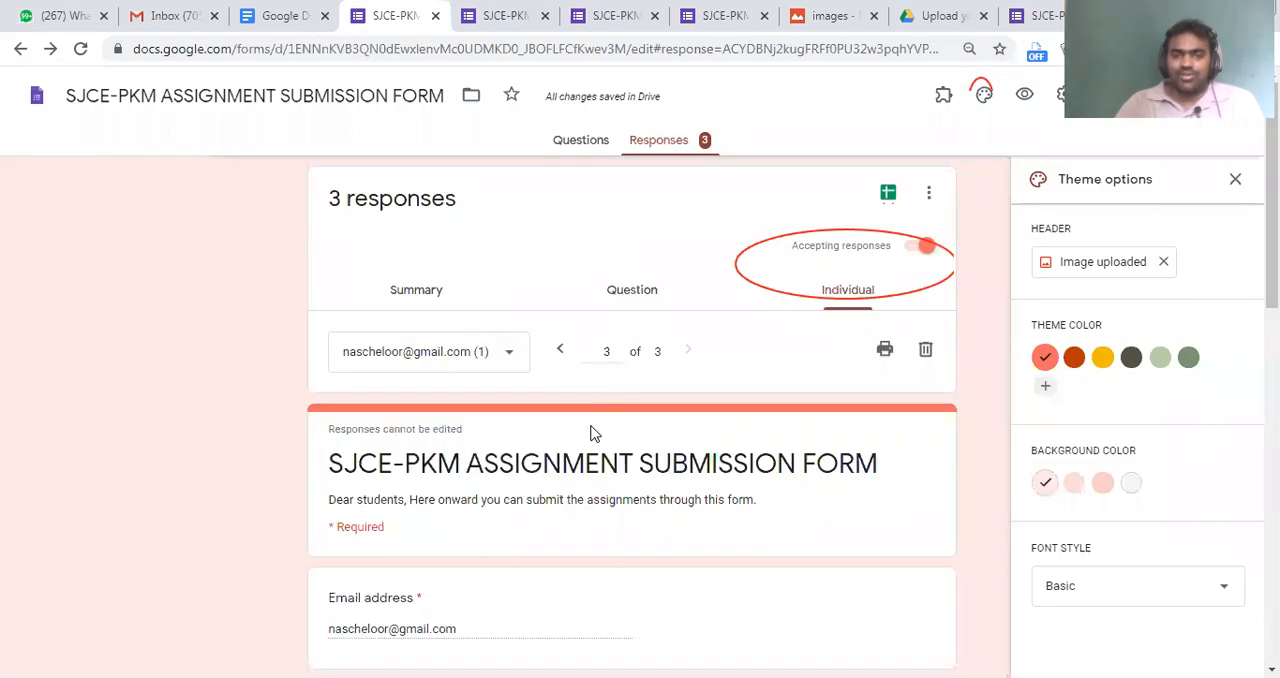
left_click(455, 362)
left_click(470, 386)
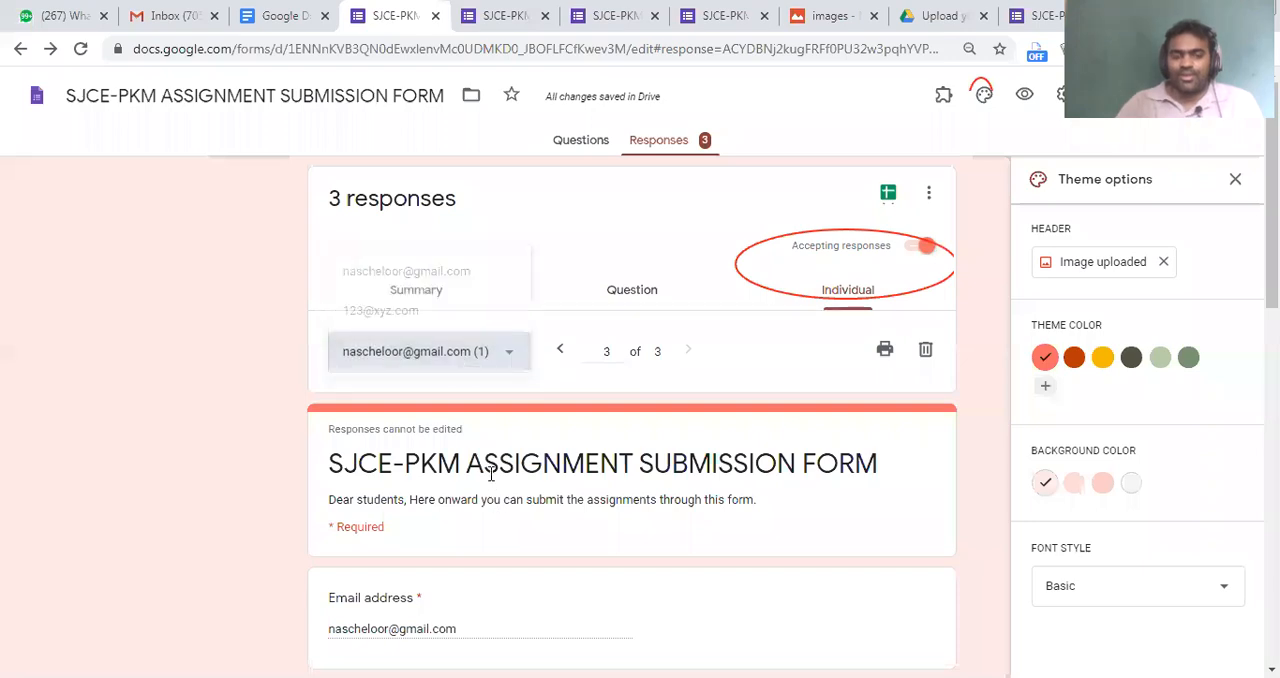
scroll(488, 465, "down", 8)
scroll(446, 470, "up", 6)
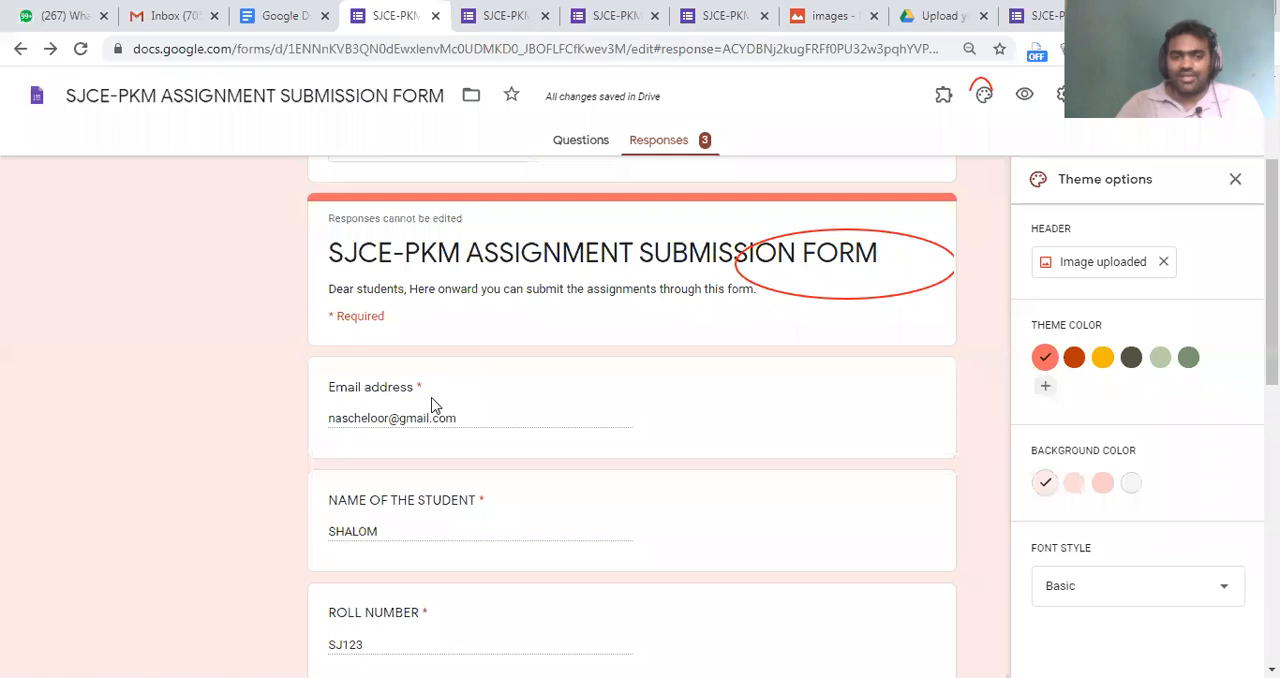
scroll(440, 400, "up", 2)
Show the second respondent's individual response and open the REPORT OF FIRST DAY document uploaded with it
left_click(450, 337)
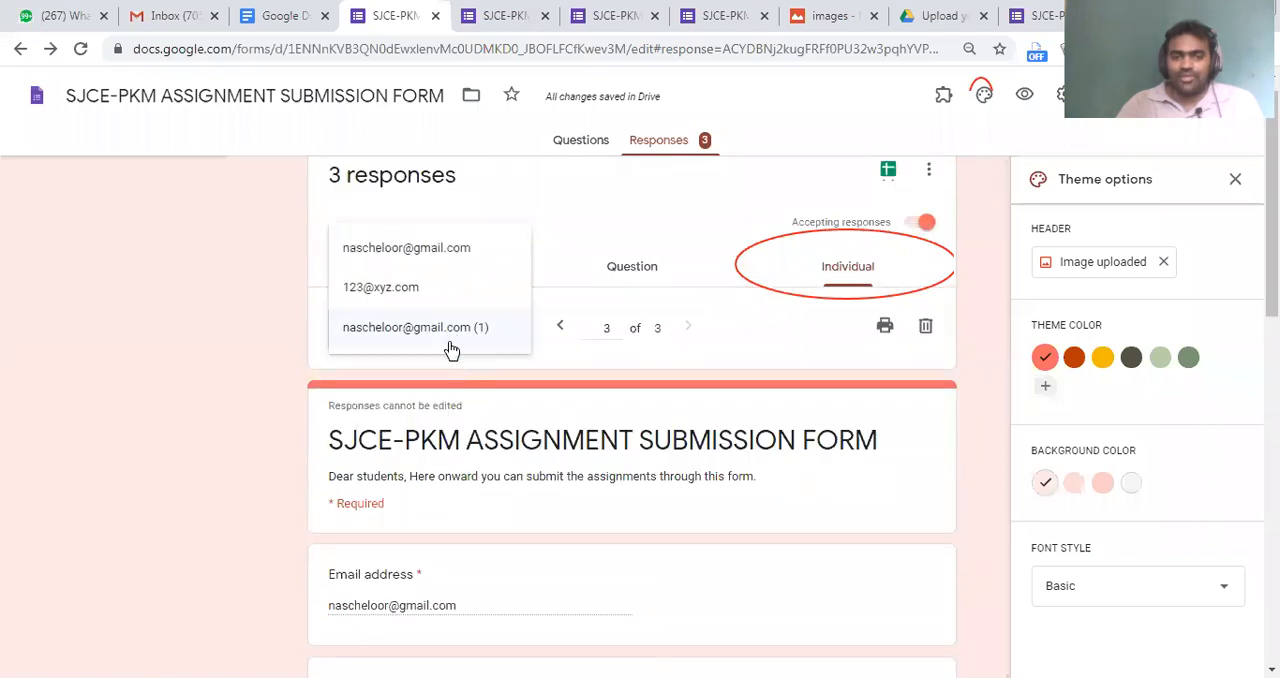
left_click(445, 290)
scroll(515, 445, "down", 10)
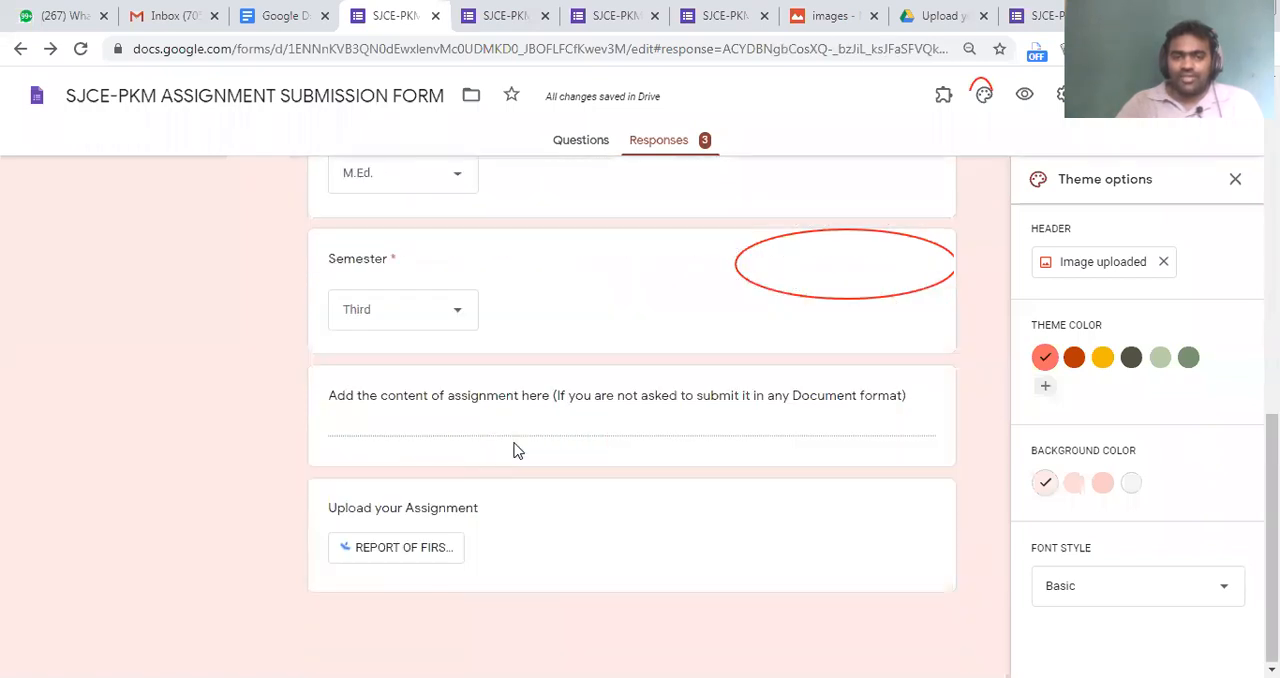
left_click(406, 546)
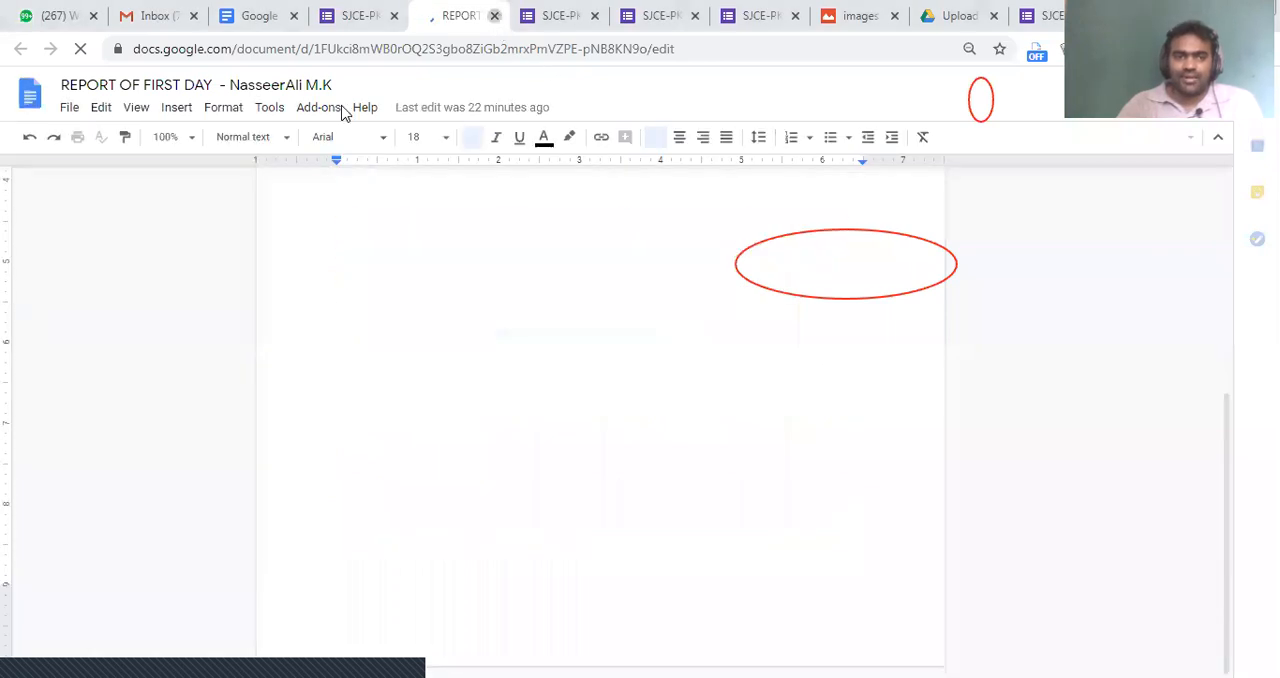
key("ctrl+w")
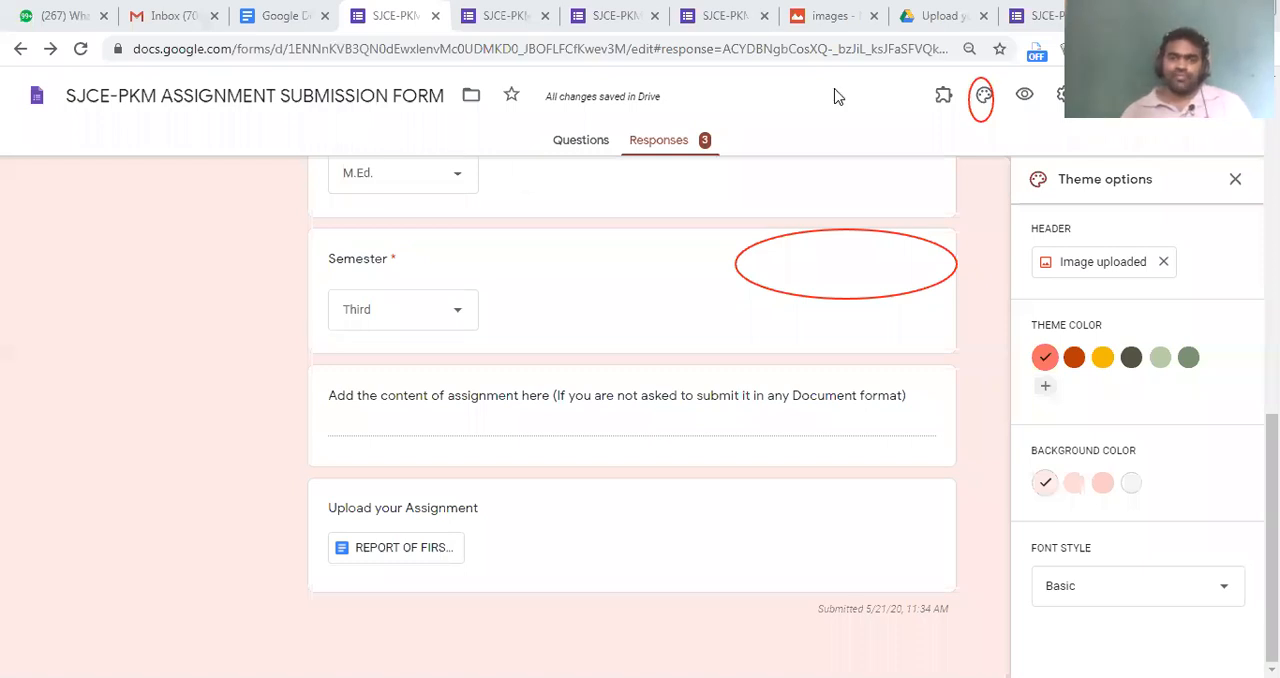
Look over the closed-form page and the two open form previews, and return to the form editor
left_click(714, 12)
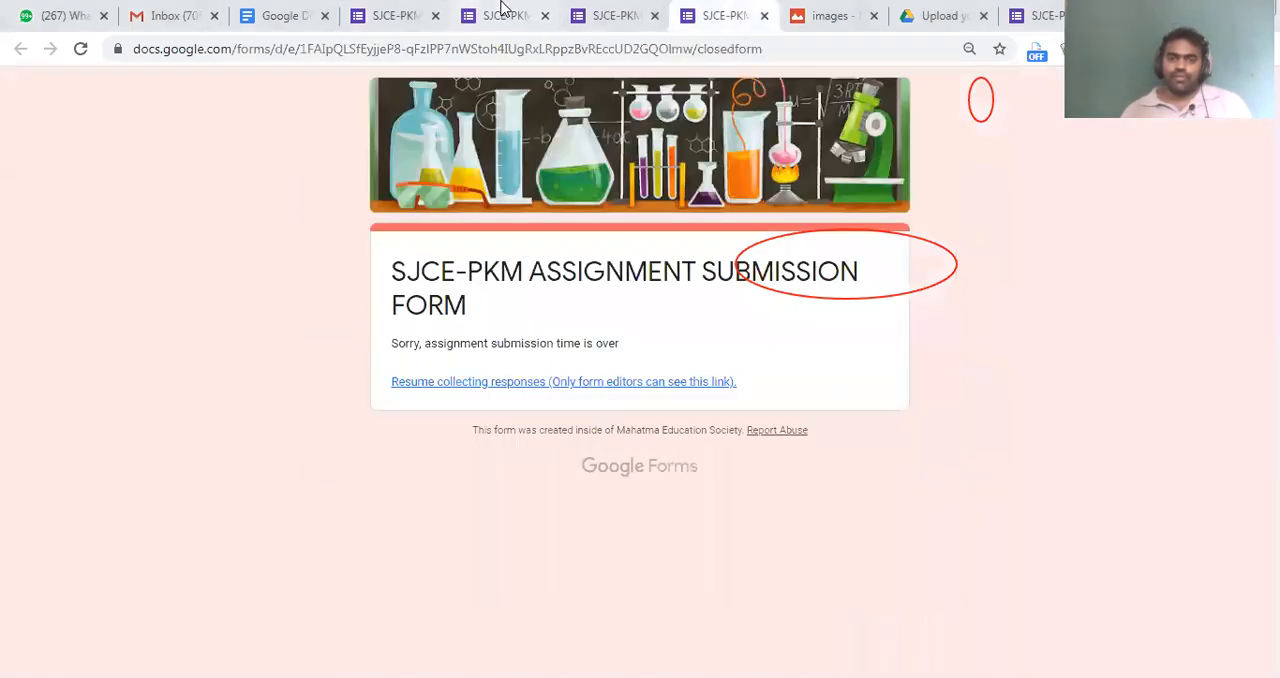
scroll(586, 451, "down", 4)
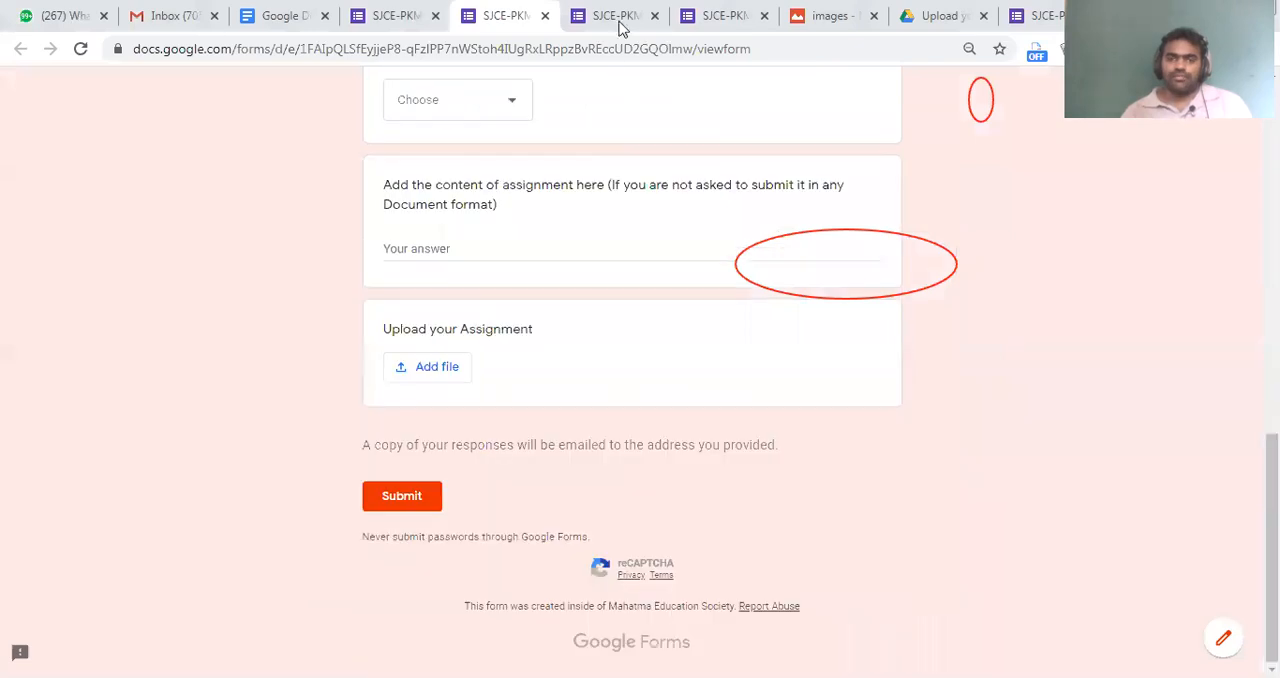
left_click(617, 12)
scroll(462, 436, "up", 4)
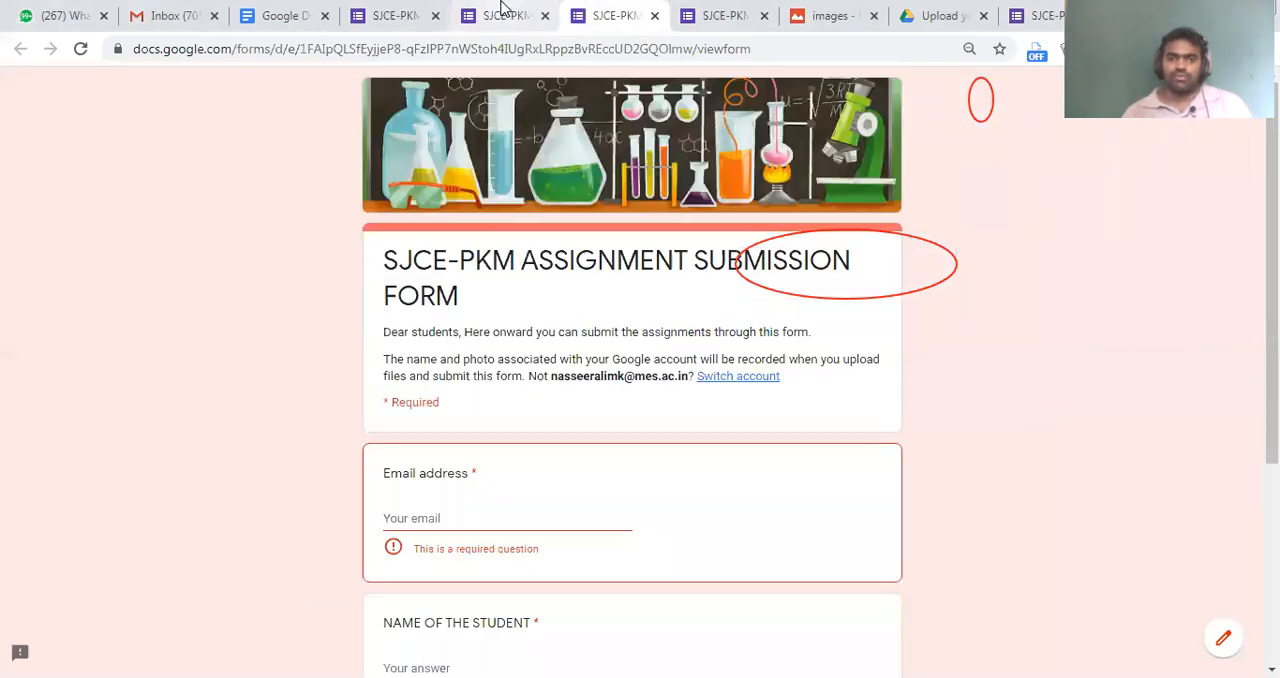
left_click(408, 12)
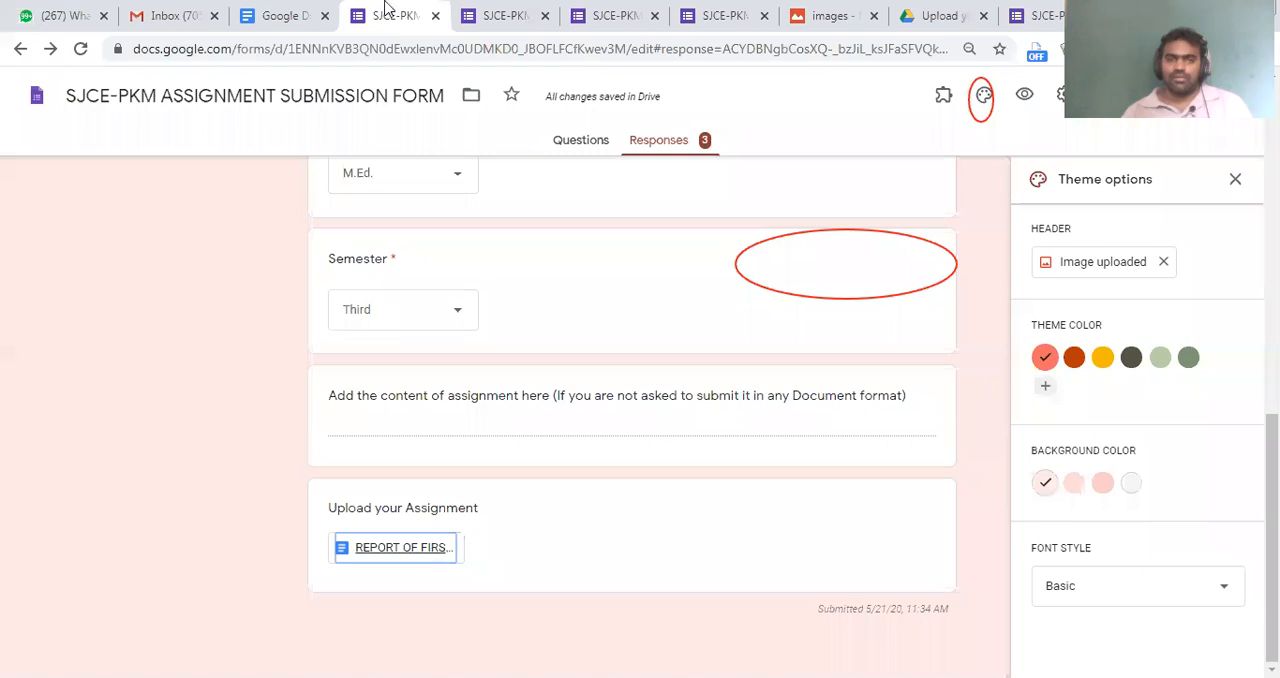
Copy the Malayalam paragraph from the REPORT OF FIRST DAY document to the end of the form's description, and undo the addition
left_click(585, 148)
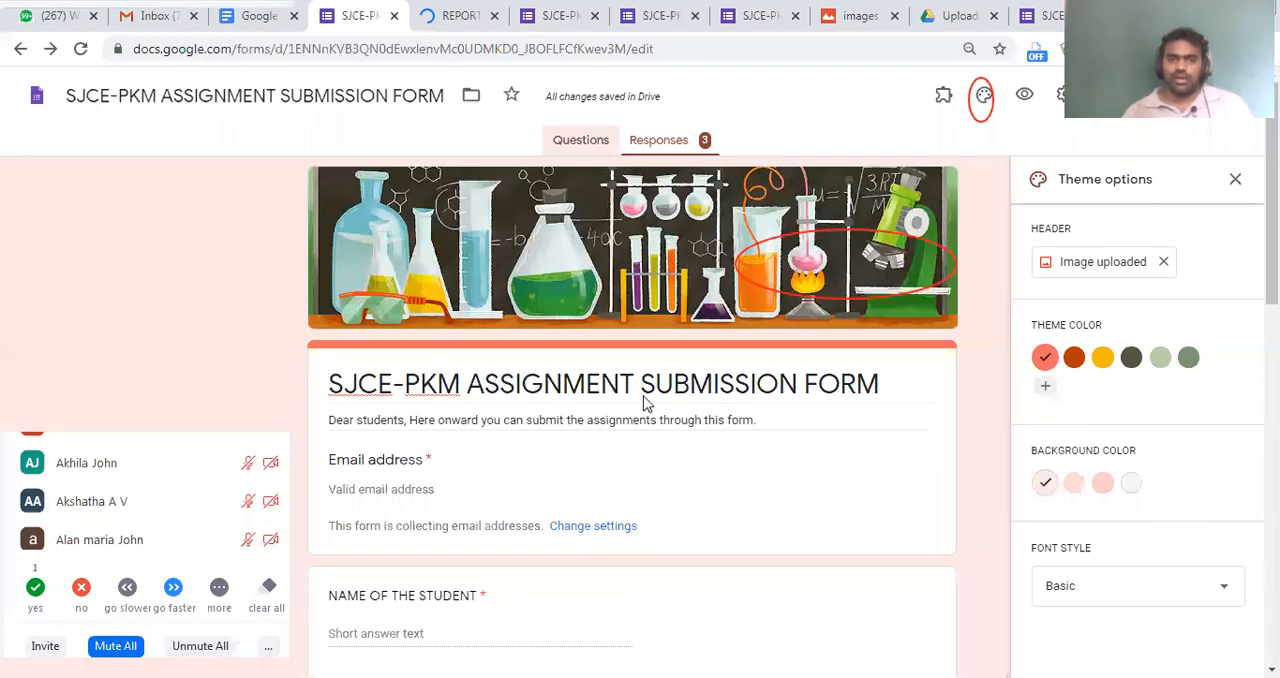
left_click(644, 392)
double_click(680, 385)
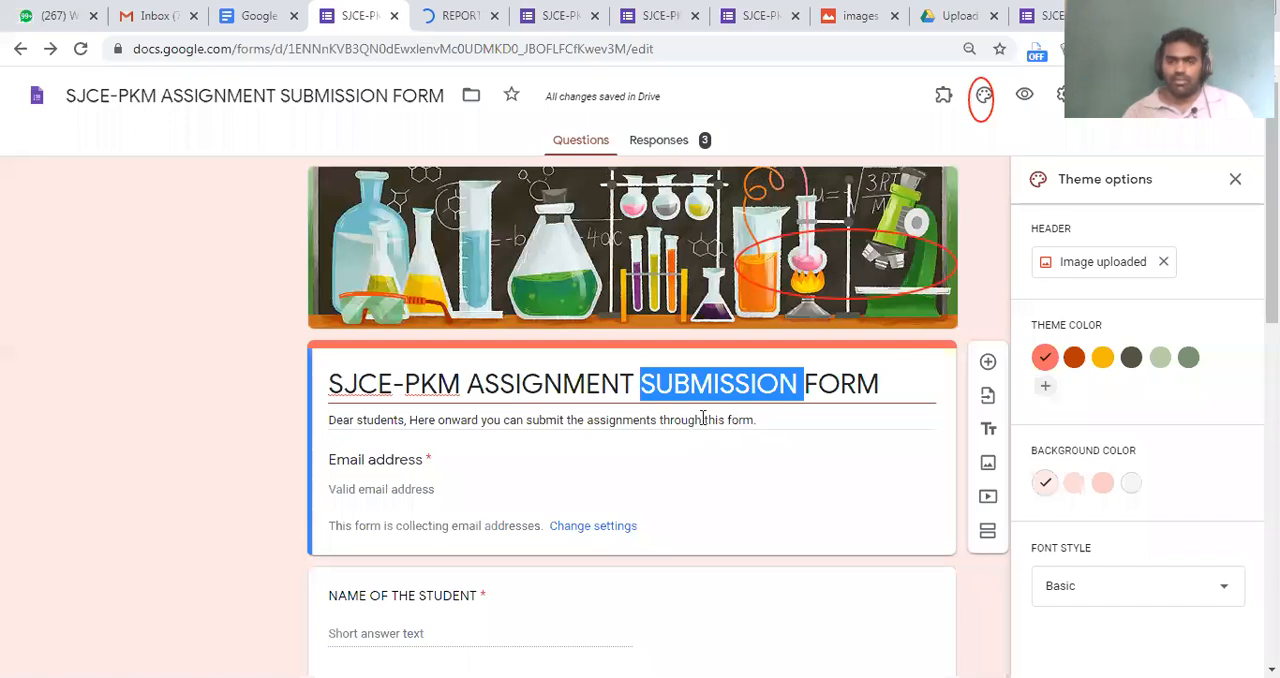
key("End")
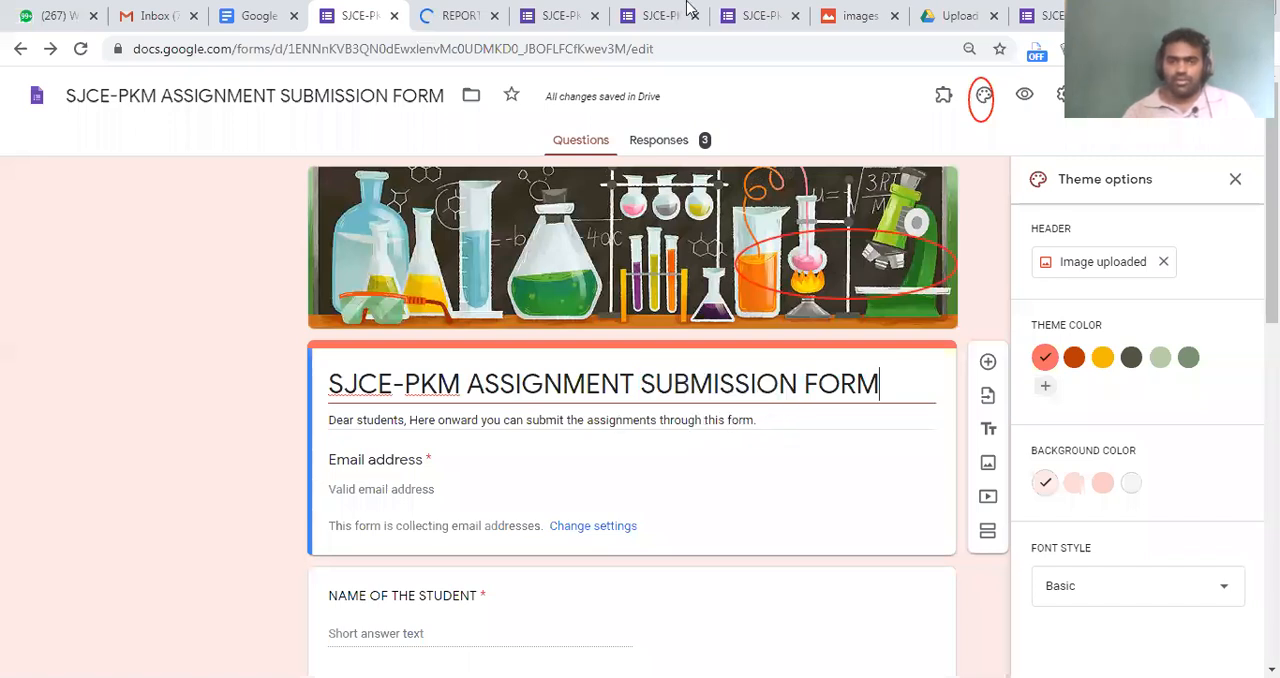
key("Tab")
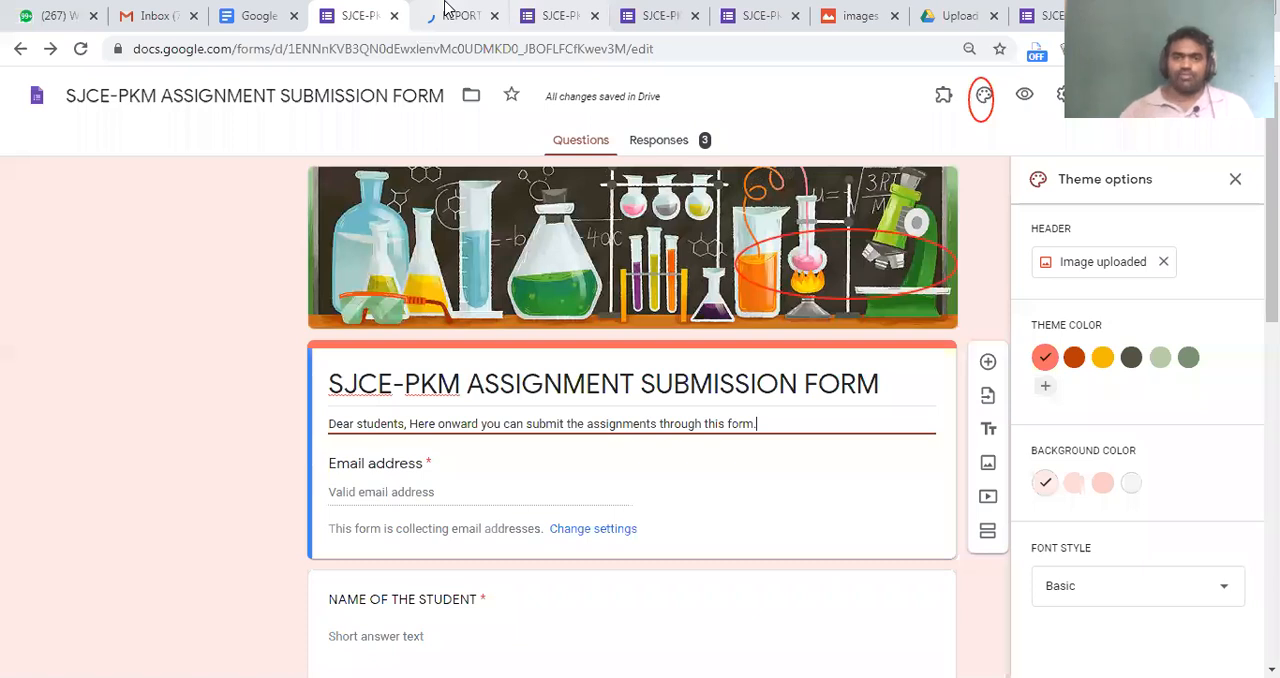
left_click(450, 14)
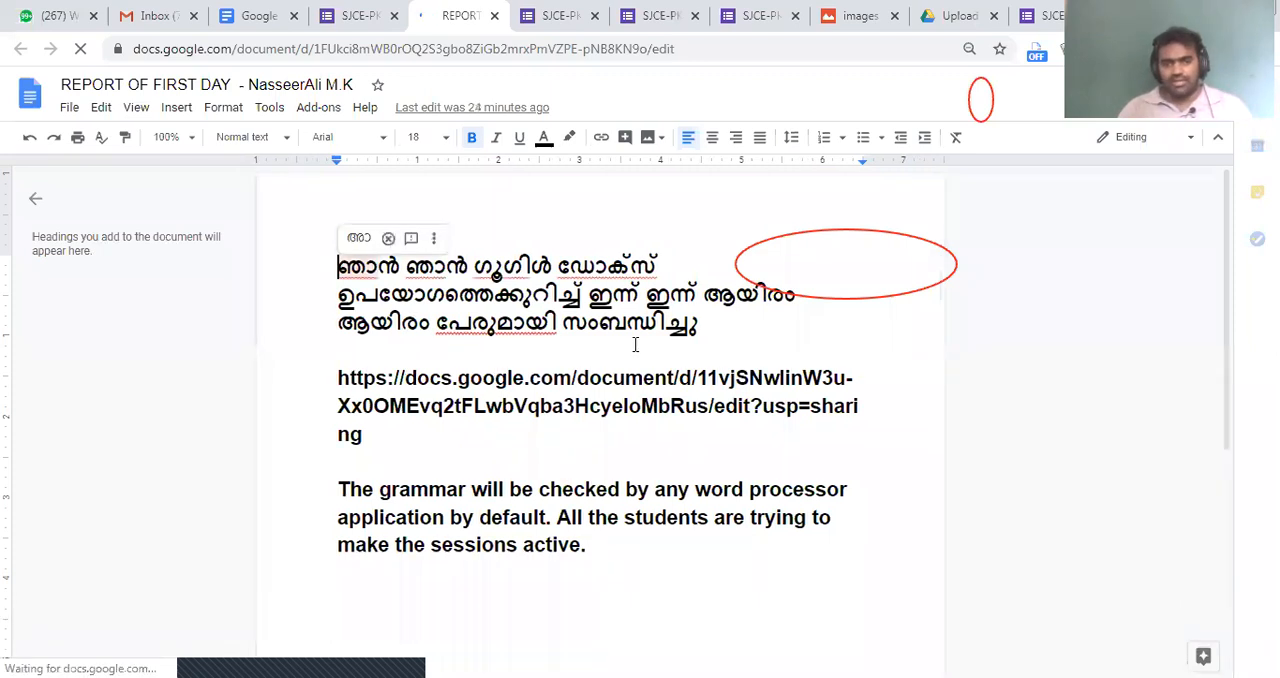
left_click(734, 328)
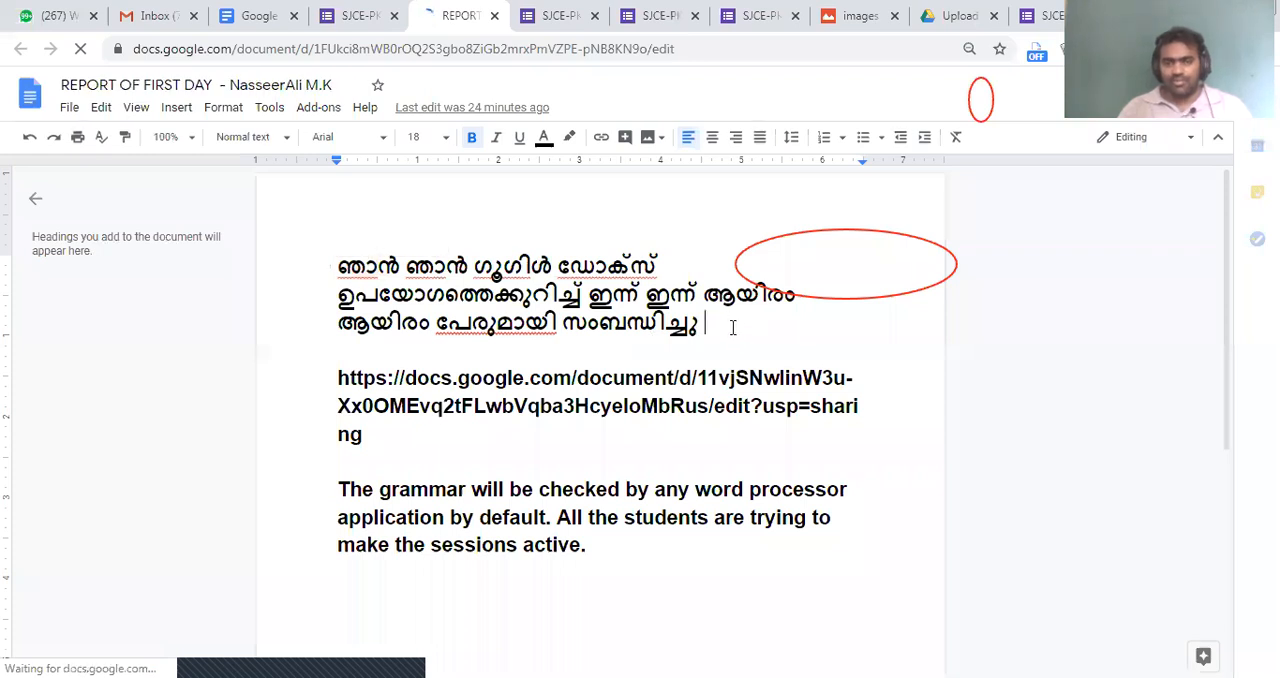
left_click(331, 277, "shift")
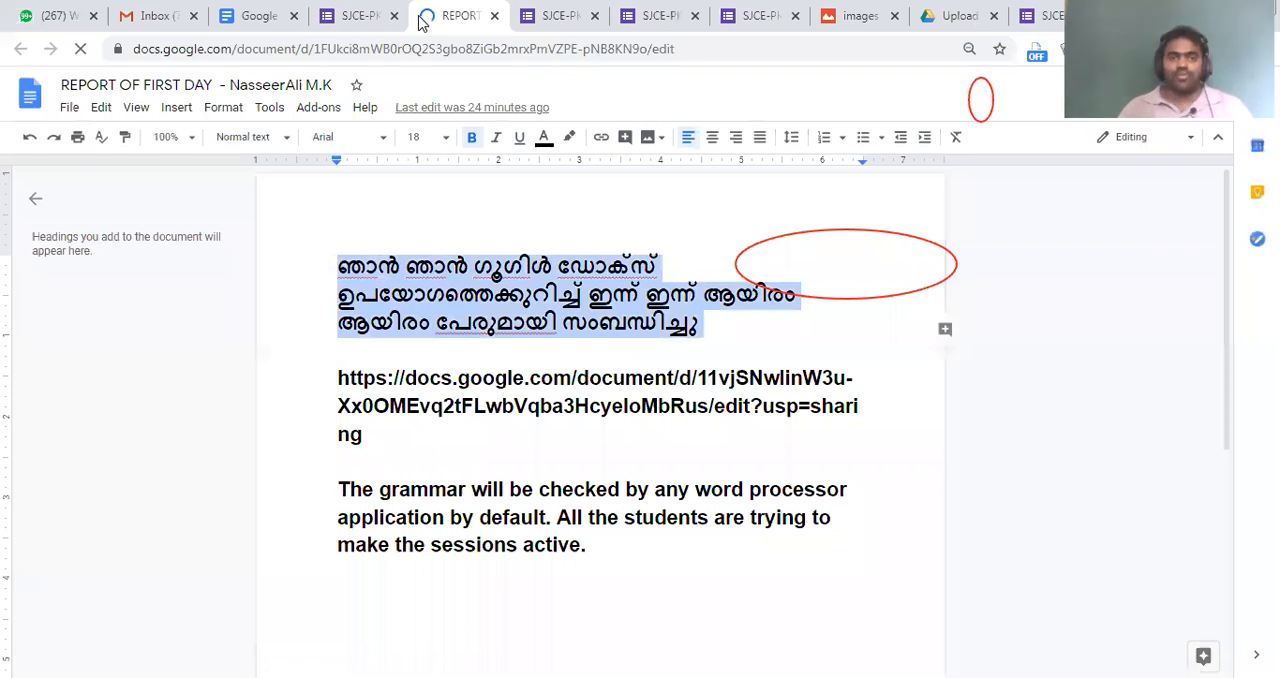
left_click(365, 15)
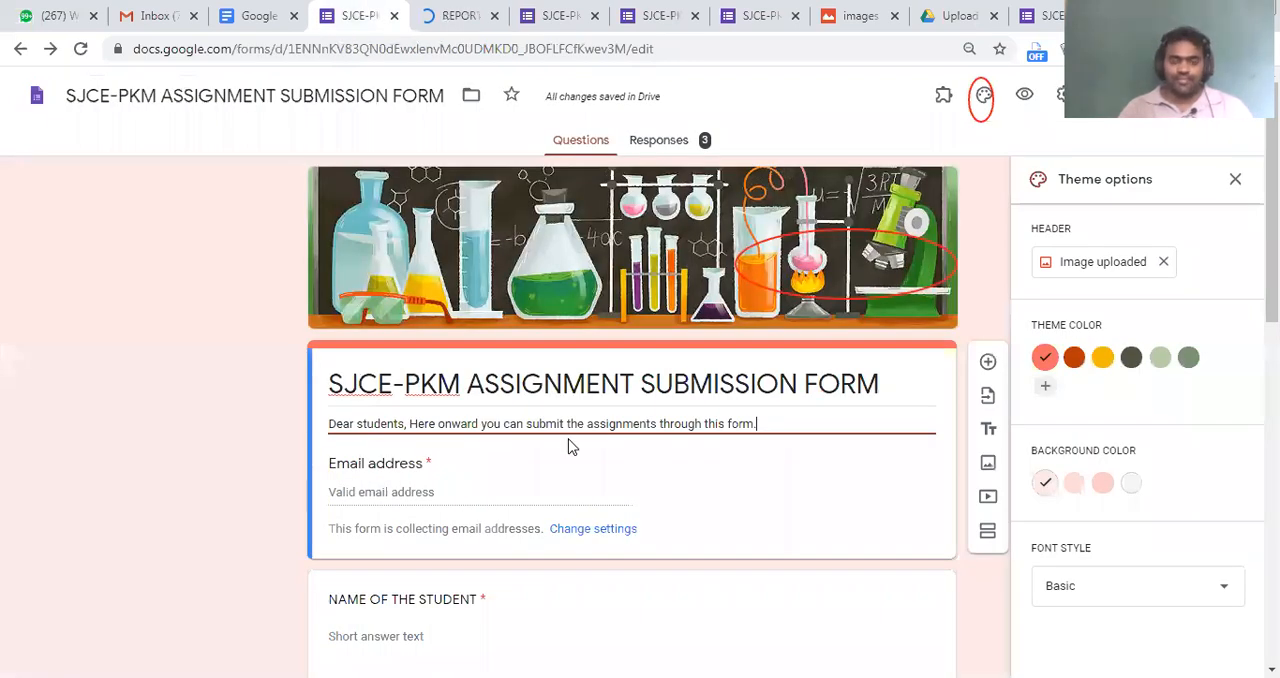
key("ctrl+v")
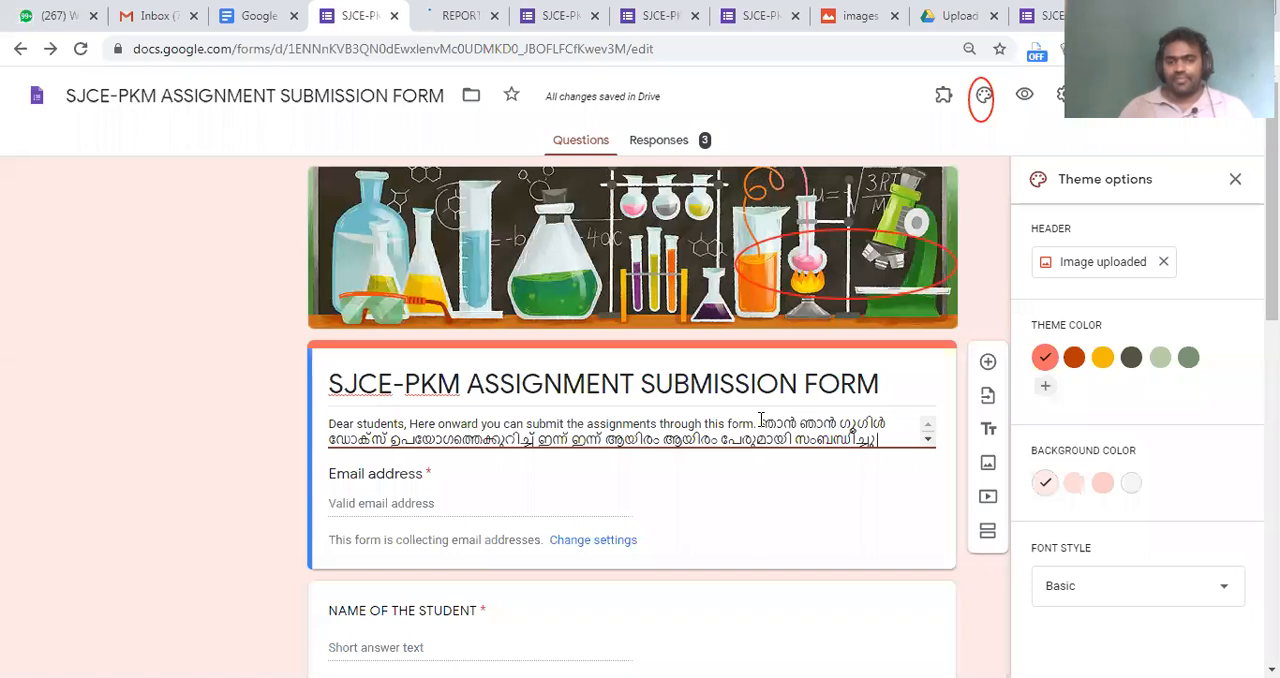
key("ctrl+z")
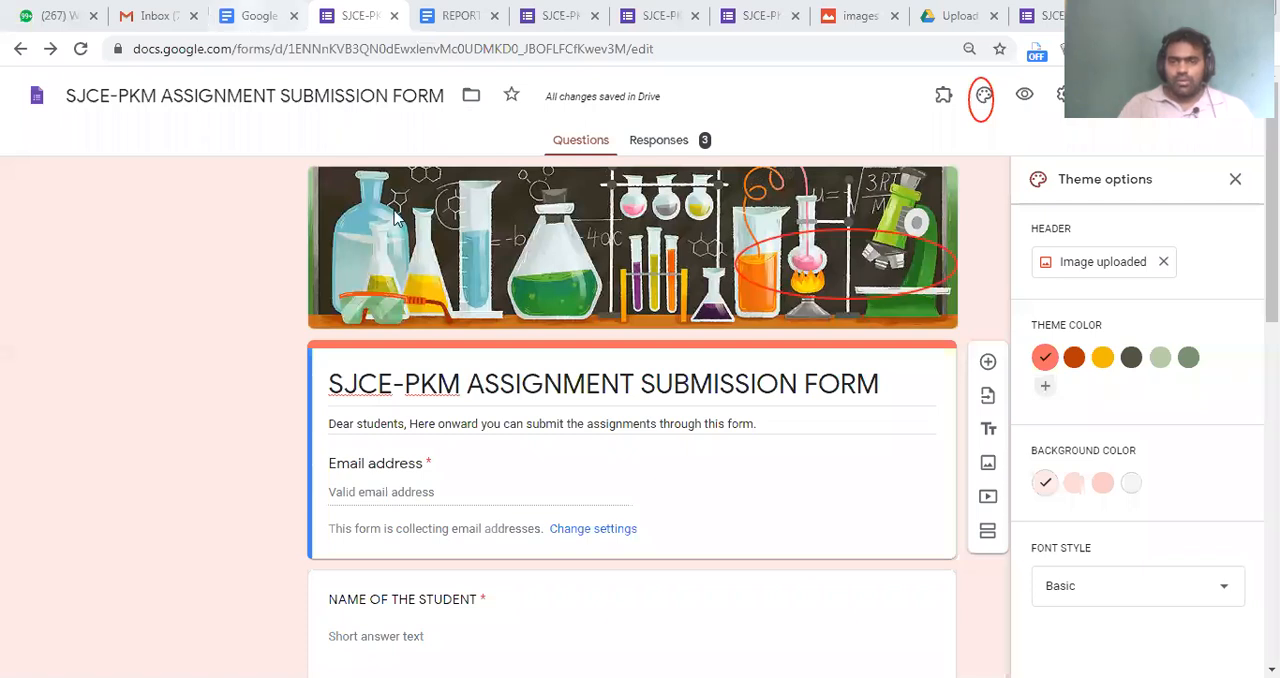
Review the form's questions in the editor, from the header and student name to the assignment upload
left_click(821, 404)
scroll(821, 404, "down", 9)
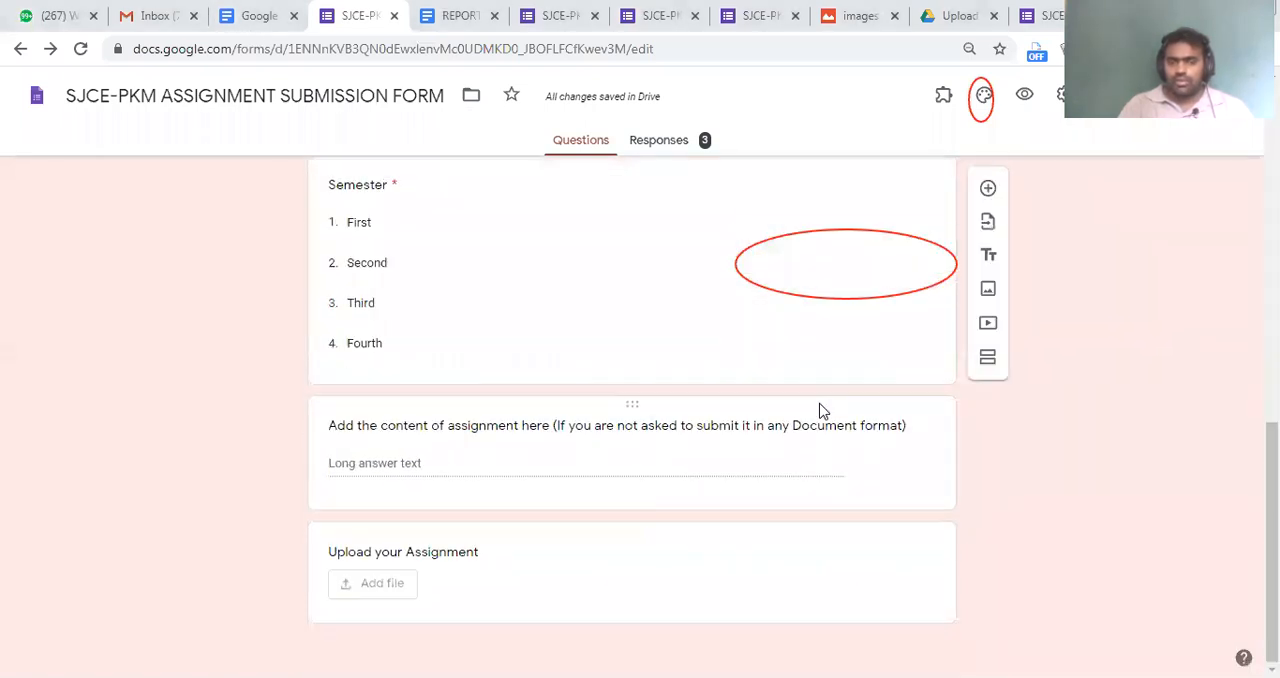
scroll(821, 410, "up", 5)
scroll(830, 420, "down", 2)
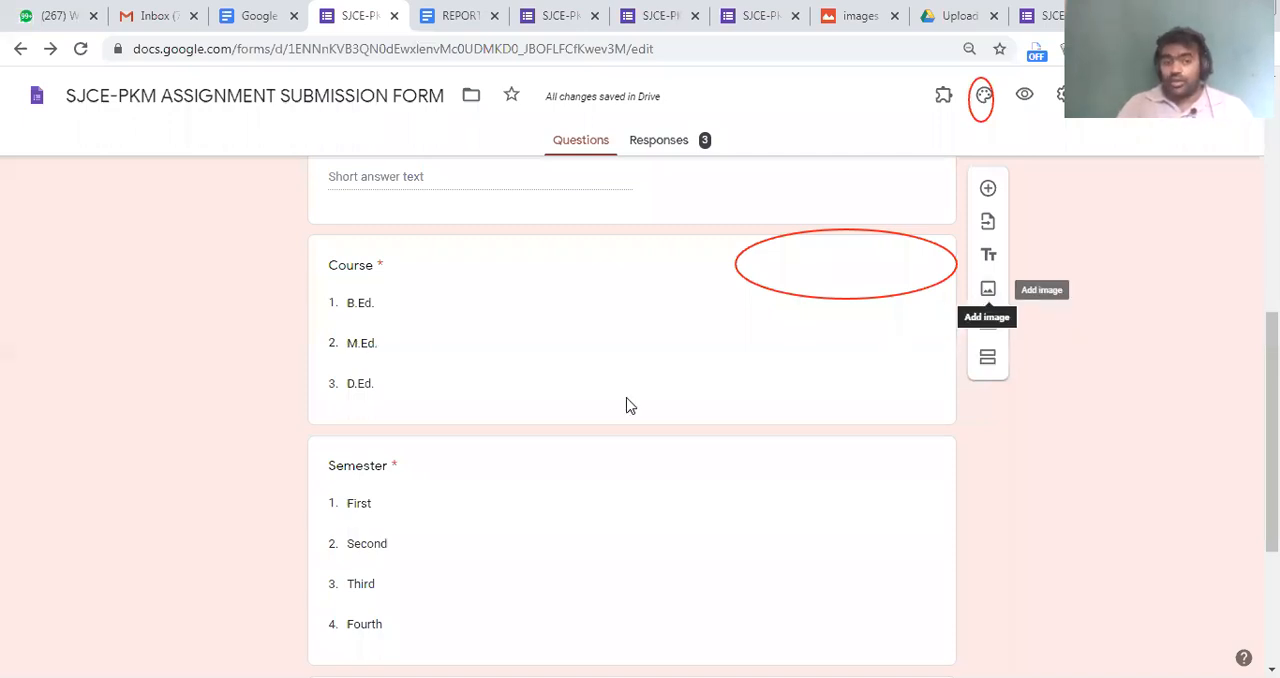
scroll(626, 403, "up", 5)
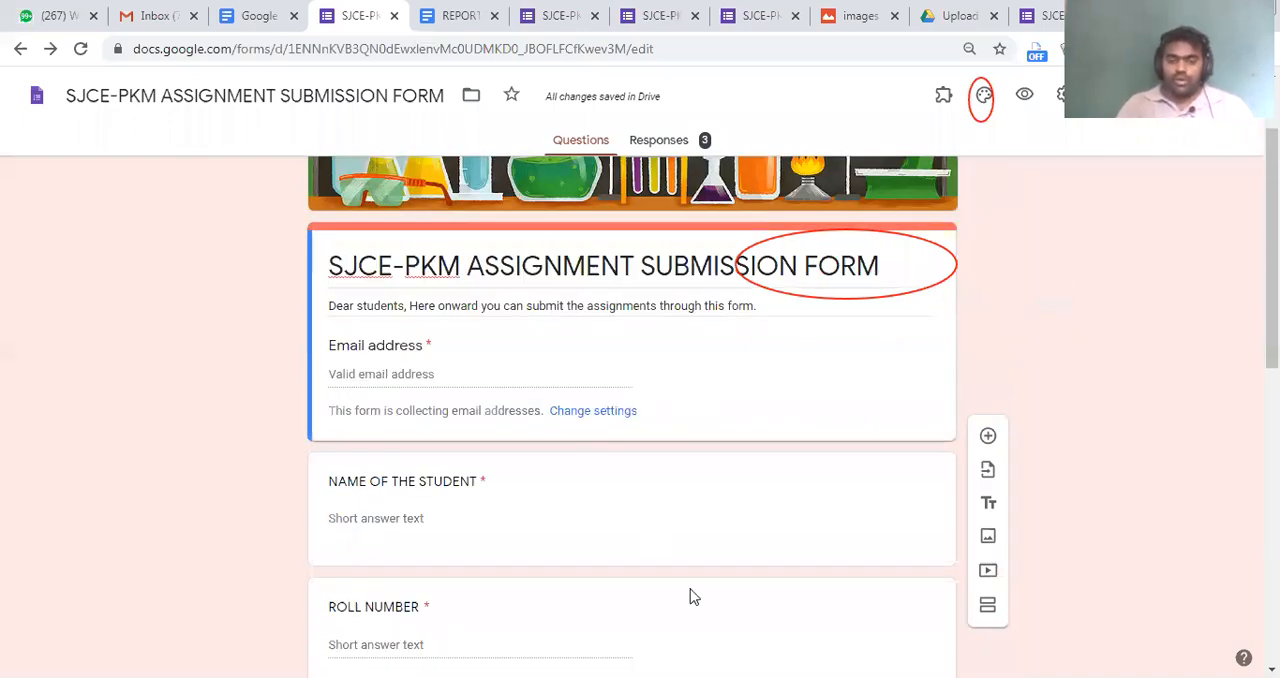
scroll(690, 596, "down", 10)
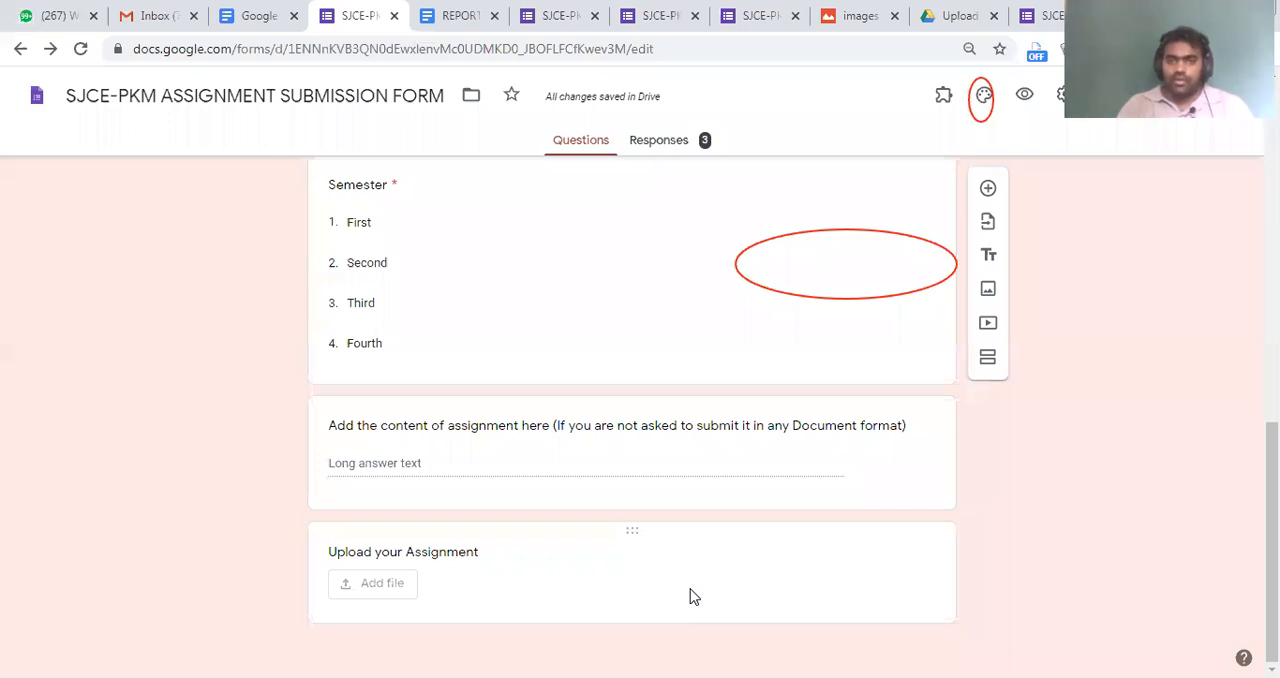
Close the REPORT OF FIRST DAY document, the open form pages and the uploaded images file, leaving the pages without saving
left_click(484, 15)
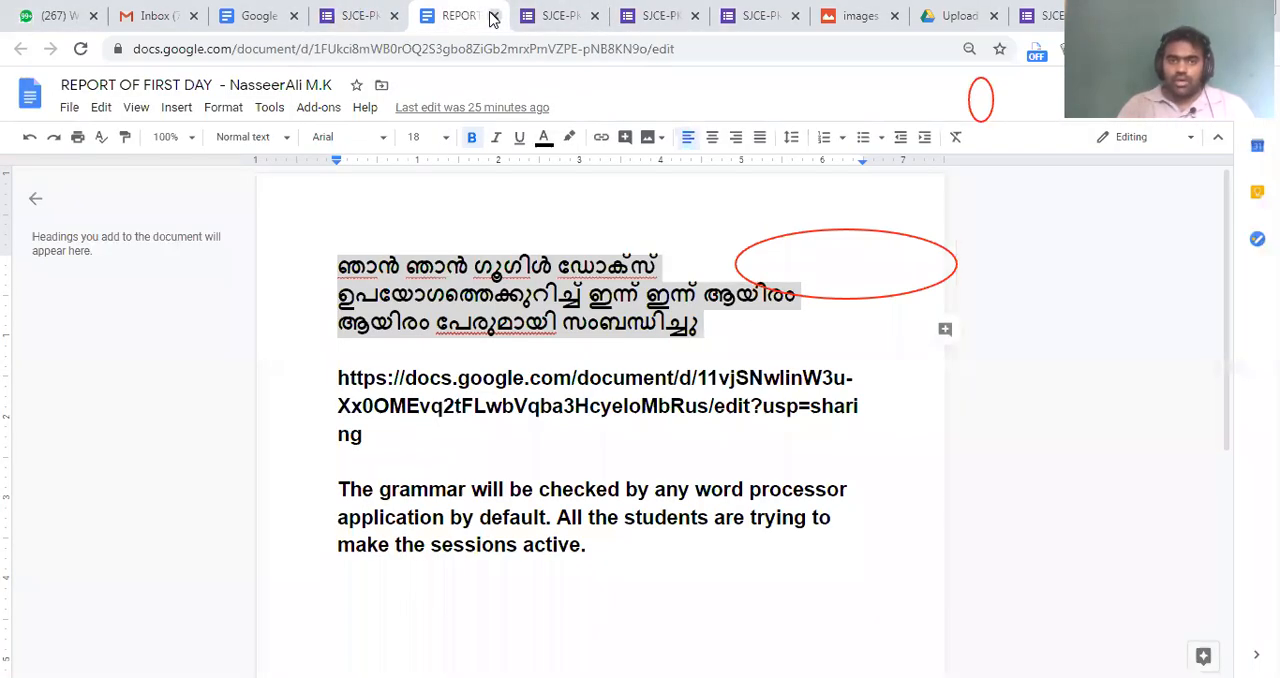
left_click(493, 16)
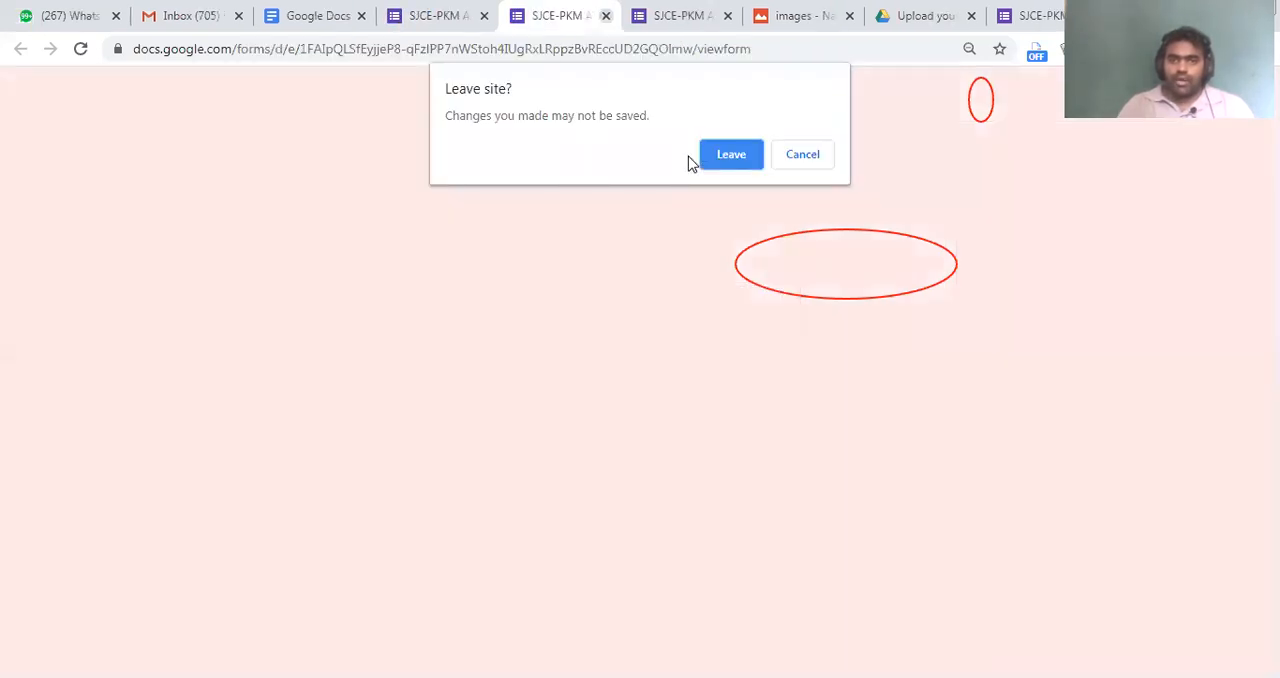
left_click(712, 156)
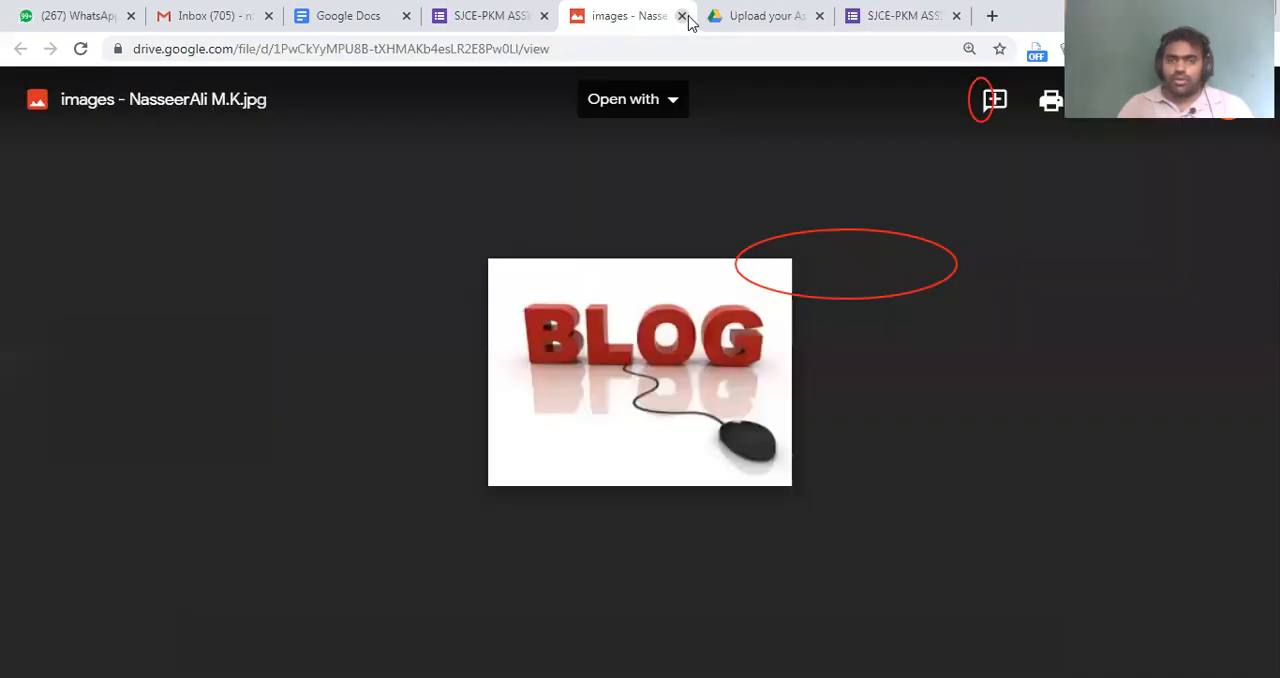
left_click(682, 17)
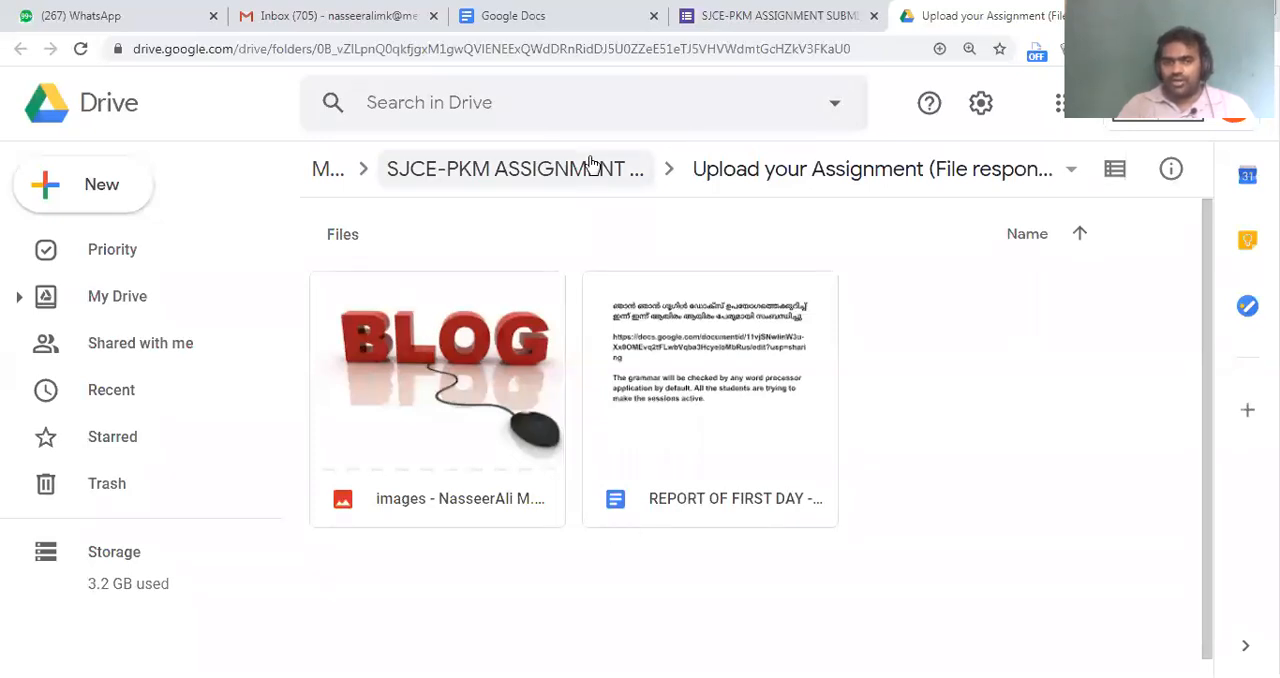
Return to the form editor and retitle the file upload question as "D.Ed. student can Upload your Assignment"
key("ctrl+shift+Tab")
left_click(500, 553)
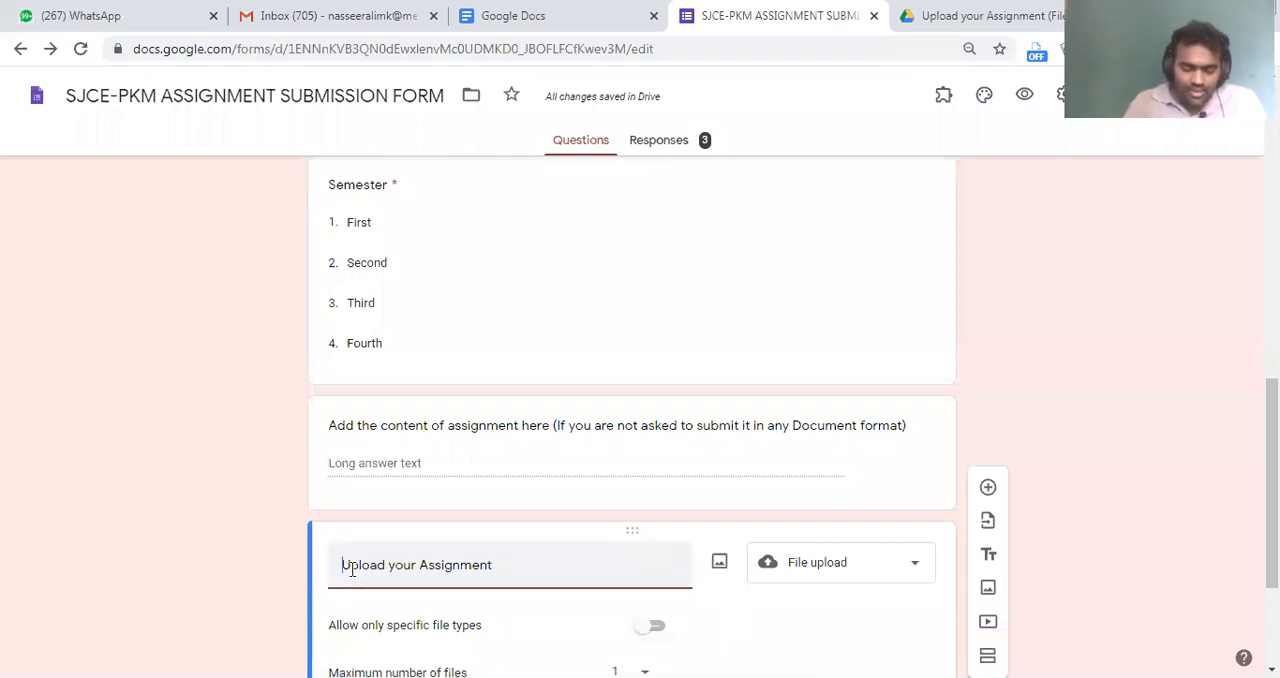
type("D.Ed.")
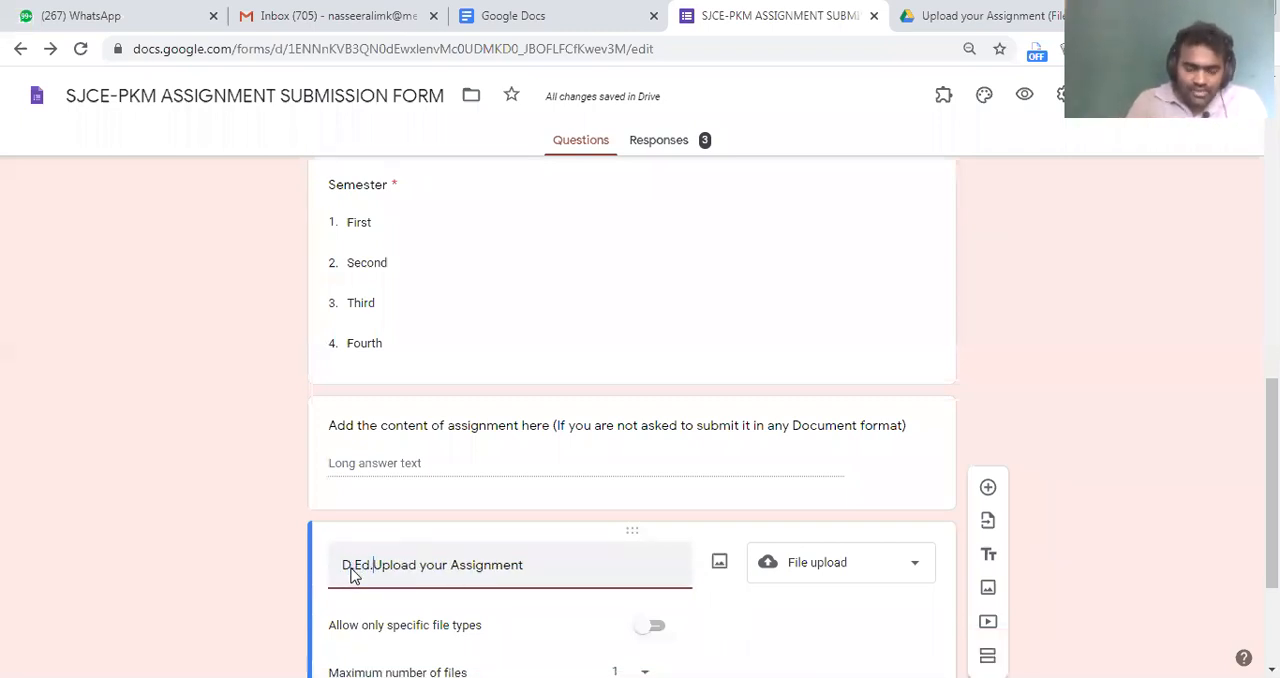
type(" students ")
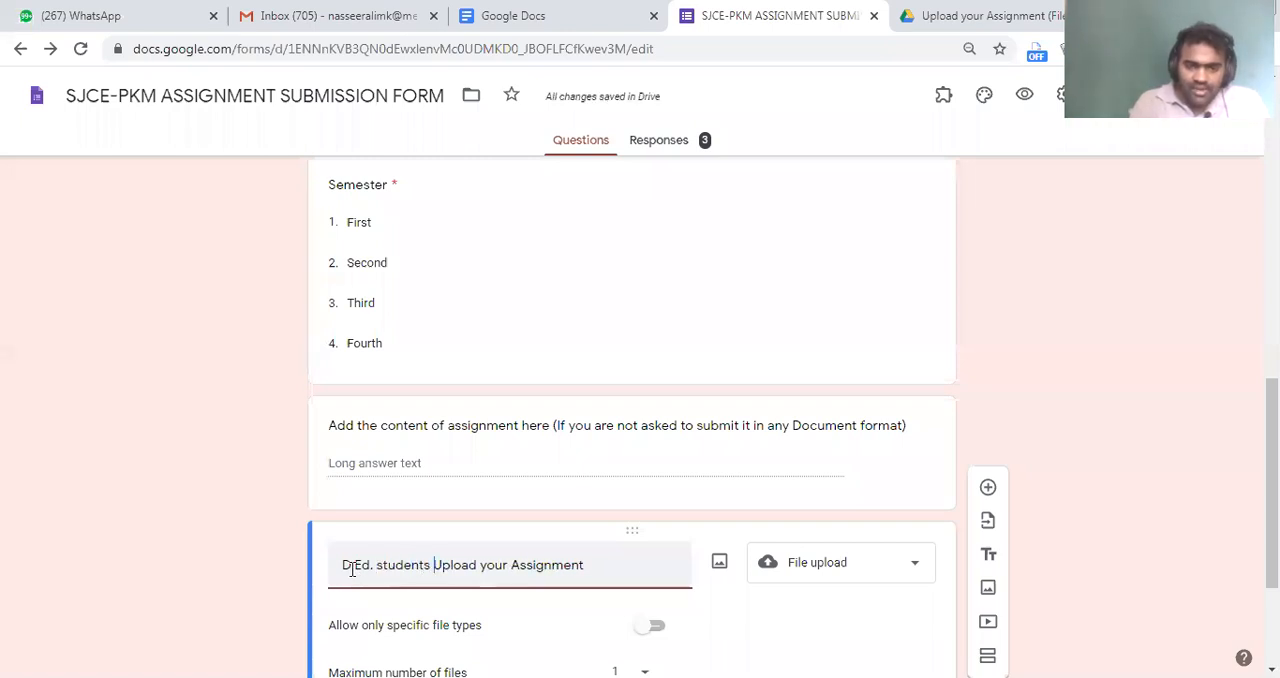
type("can")
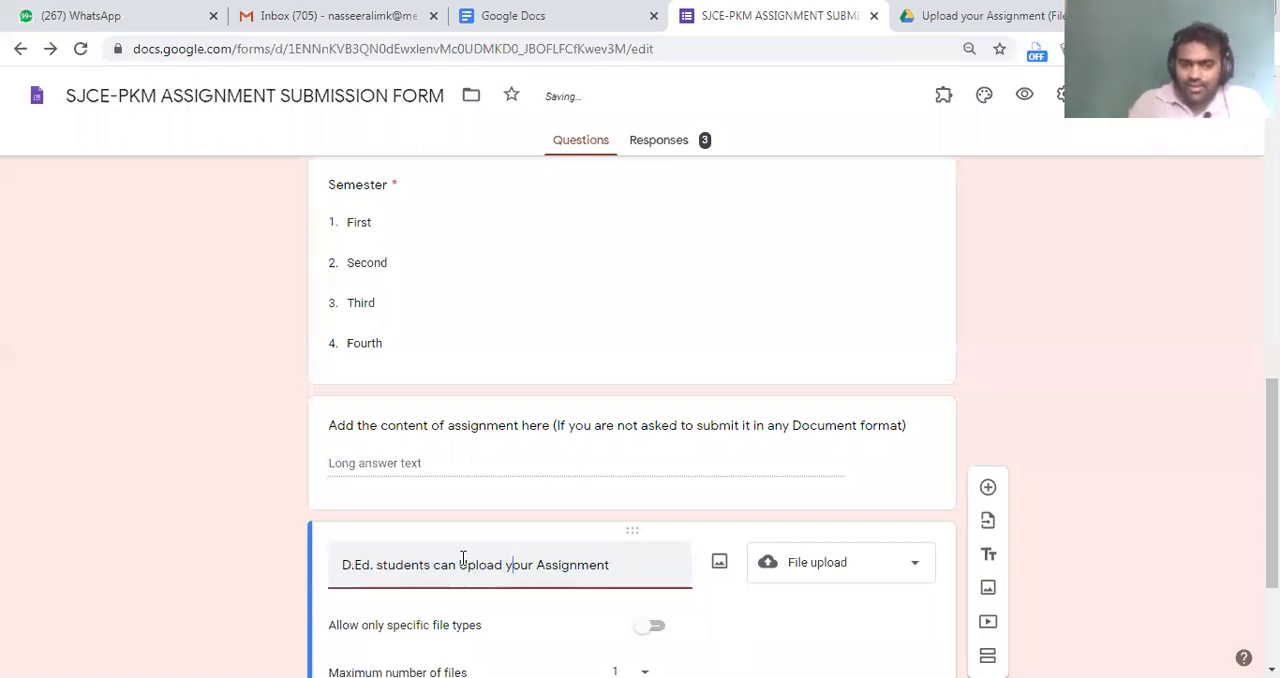
left_click(426, 566)
key("Delete")
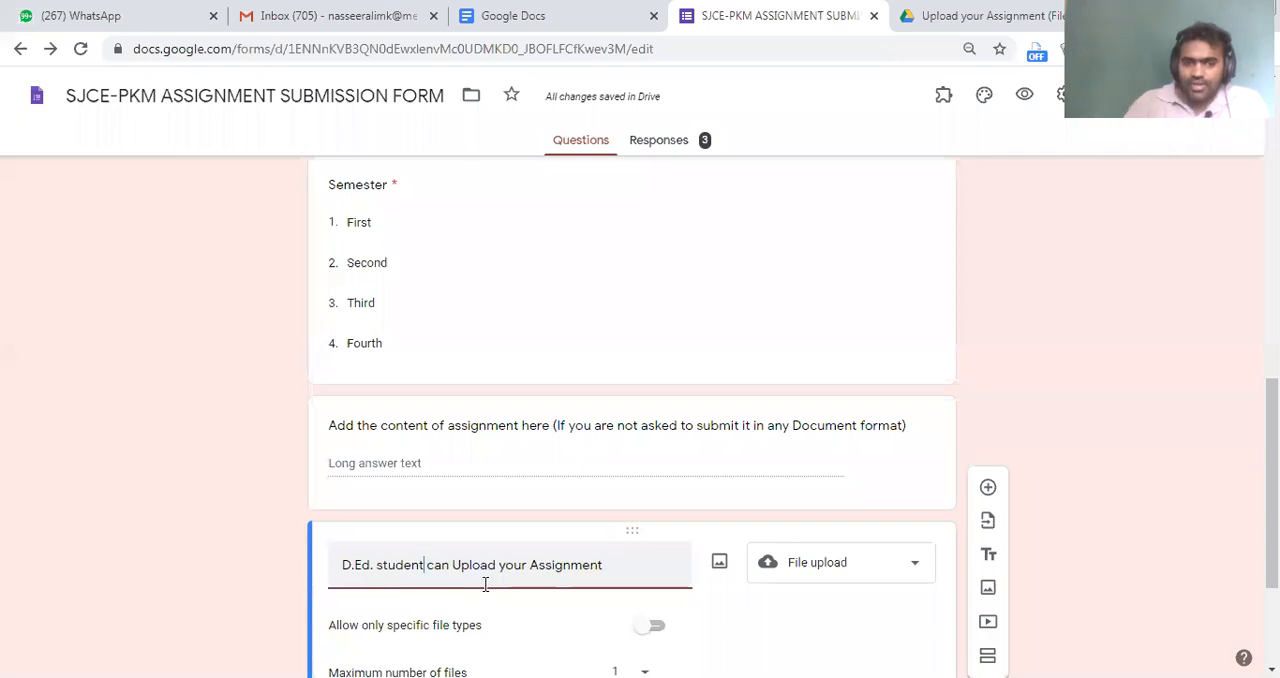
Duplicate the D.Ed. upload question and retitle the copy as "B.Ed. student can Upload your Assignment"
scroll(490, 420, "down", 2)
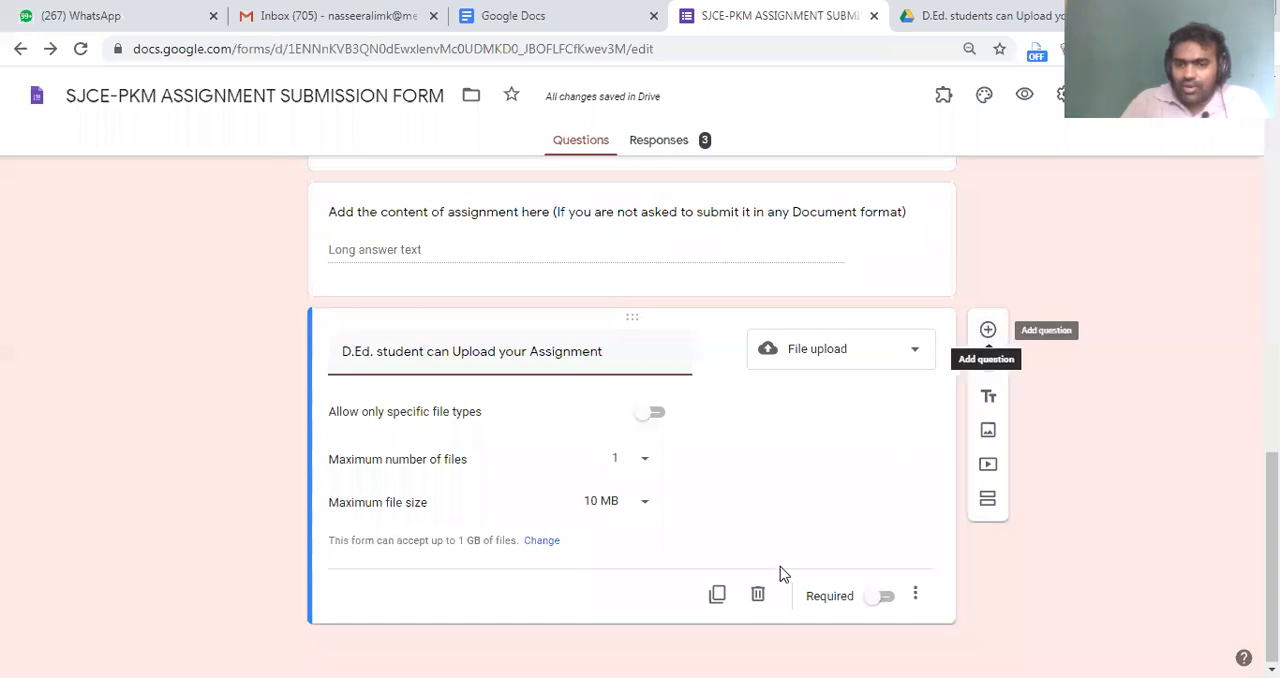
left_click(717, 594)
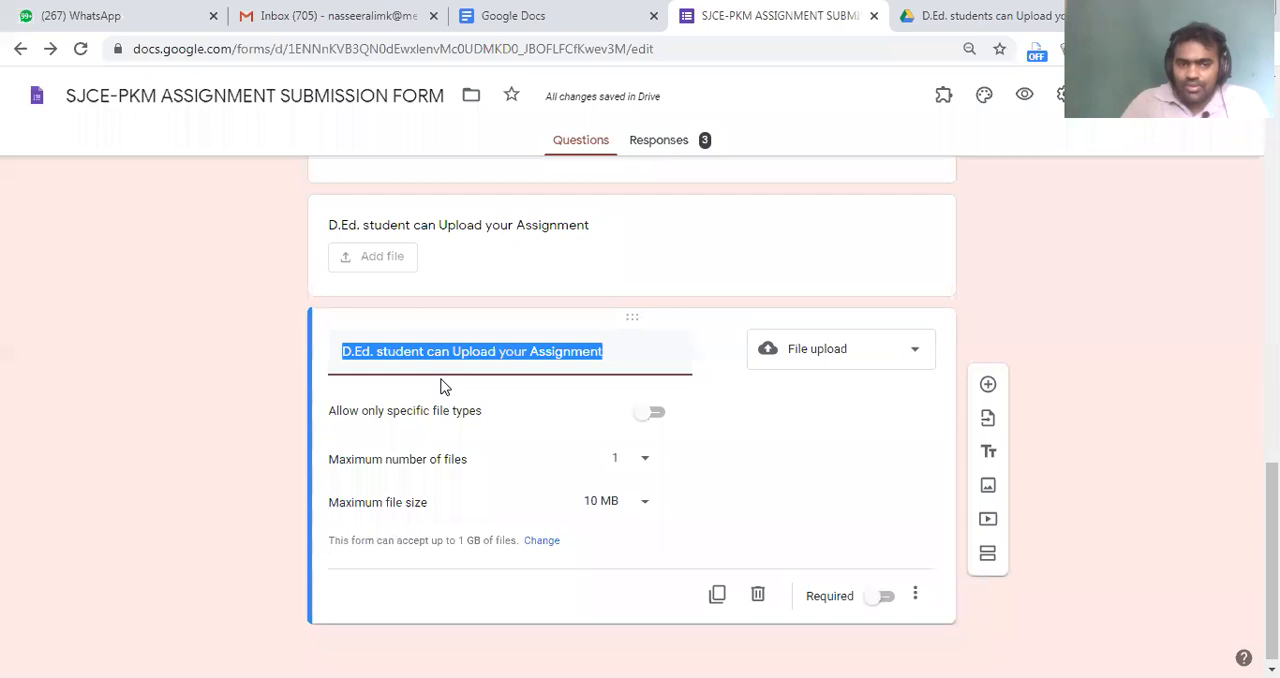
key("Left")
key("Delete")
type("B")
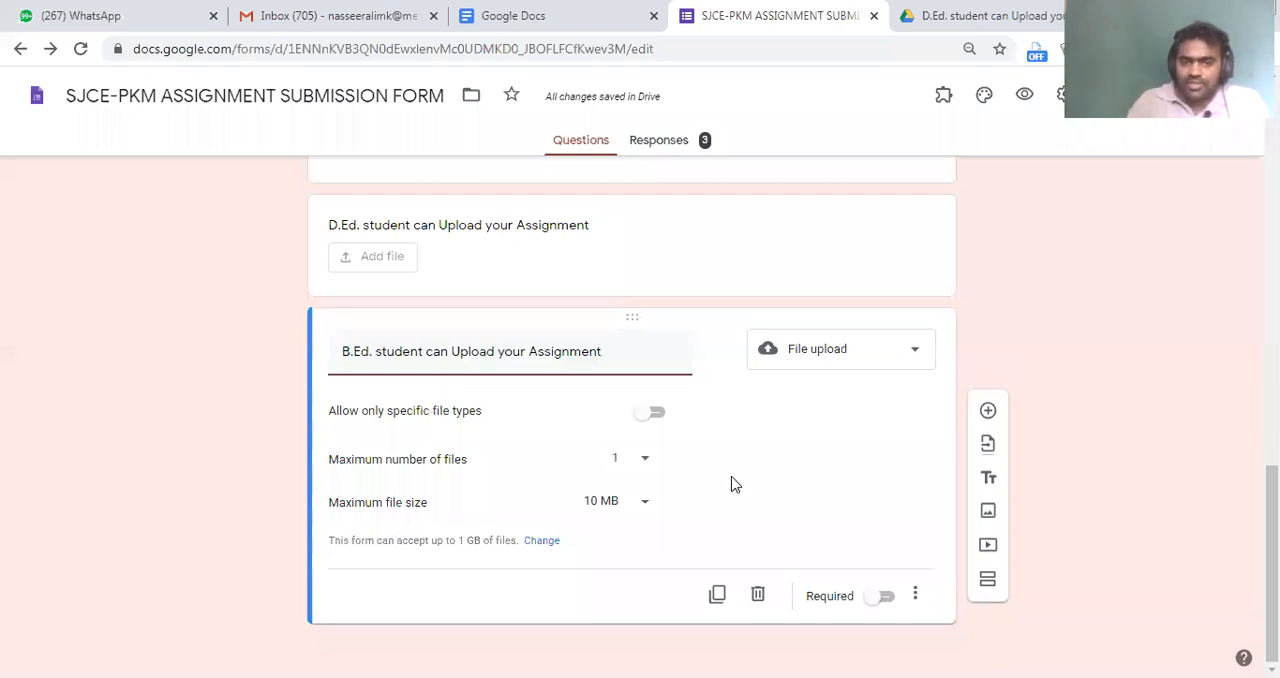
Duplicate the B.Ed. upload question, retitle the copy as "M.Ed. student can Upload your Assignment", and look over the questions
left_click(720, 593)
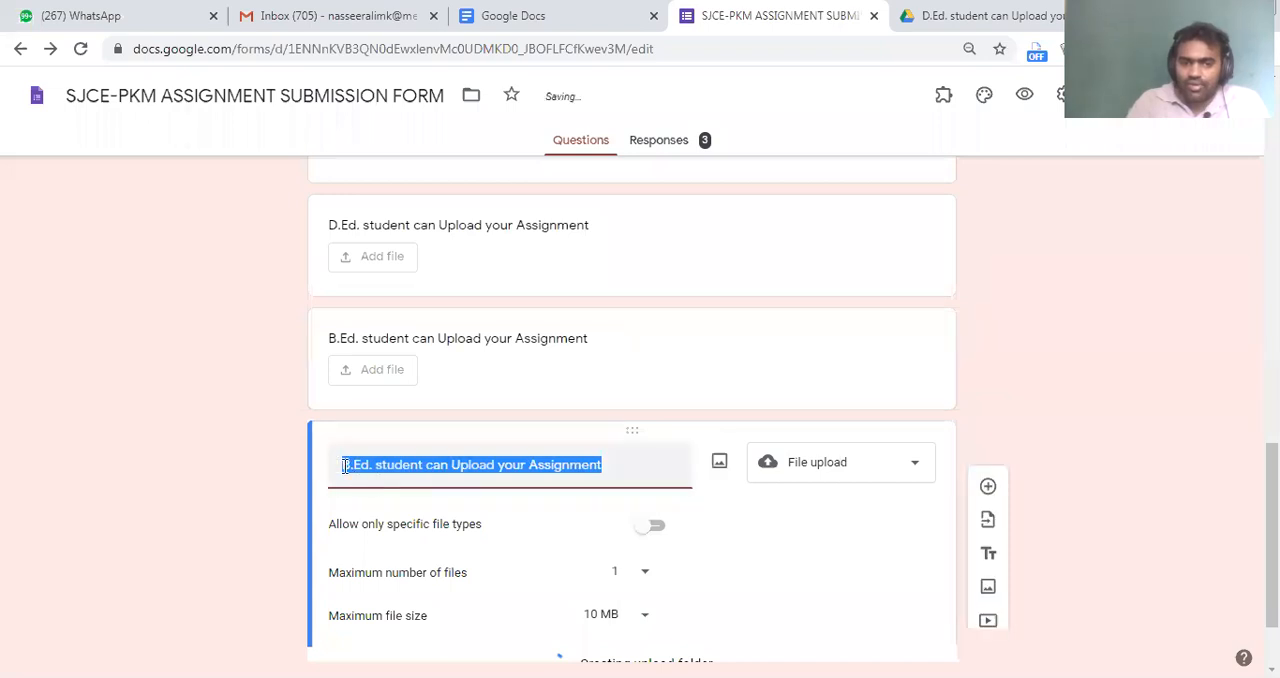
key("Left")
key("Delete")
type("M")
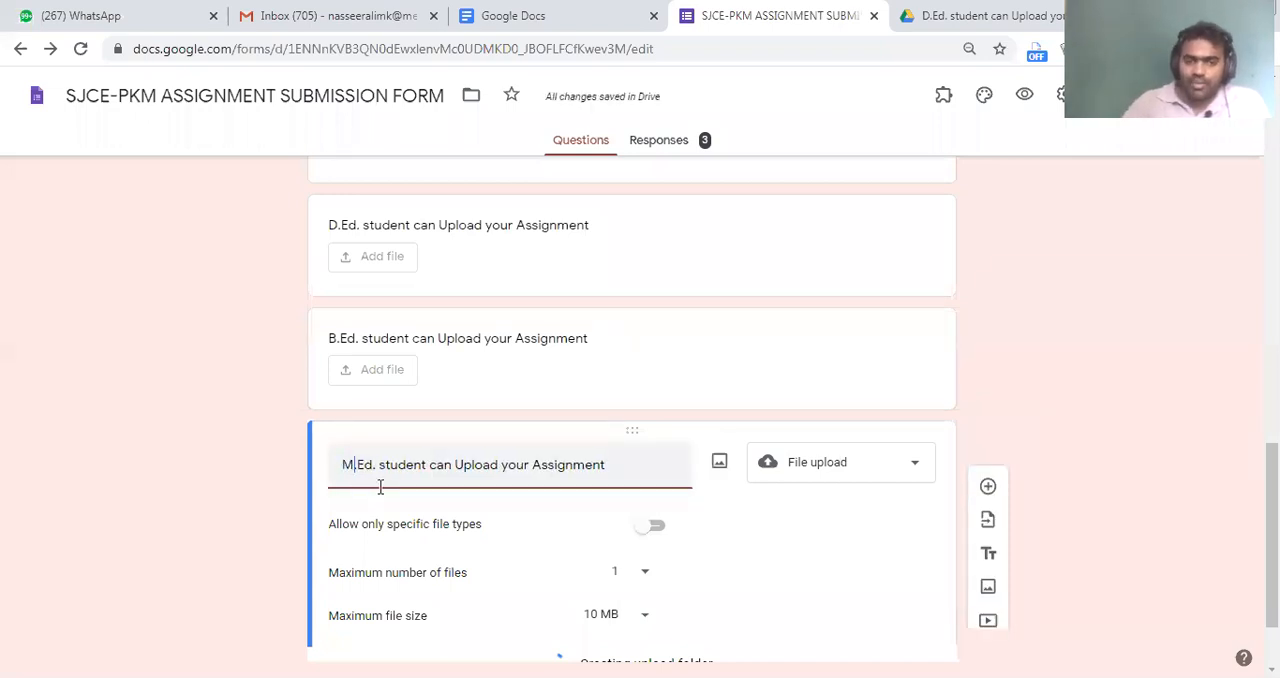
left_click(266, 483)
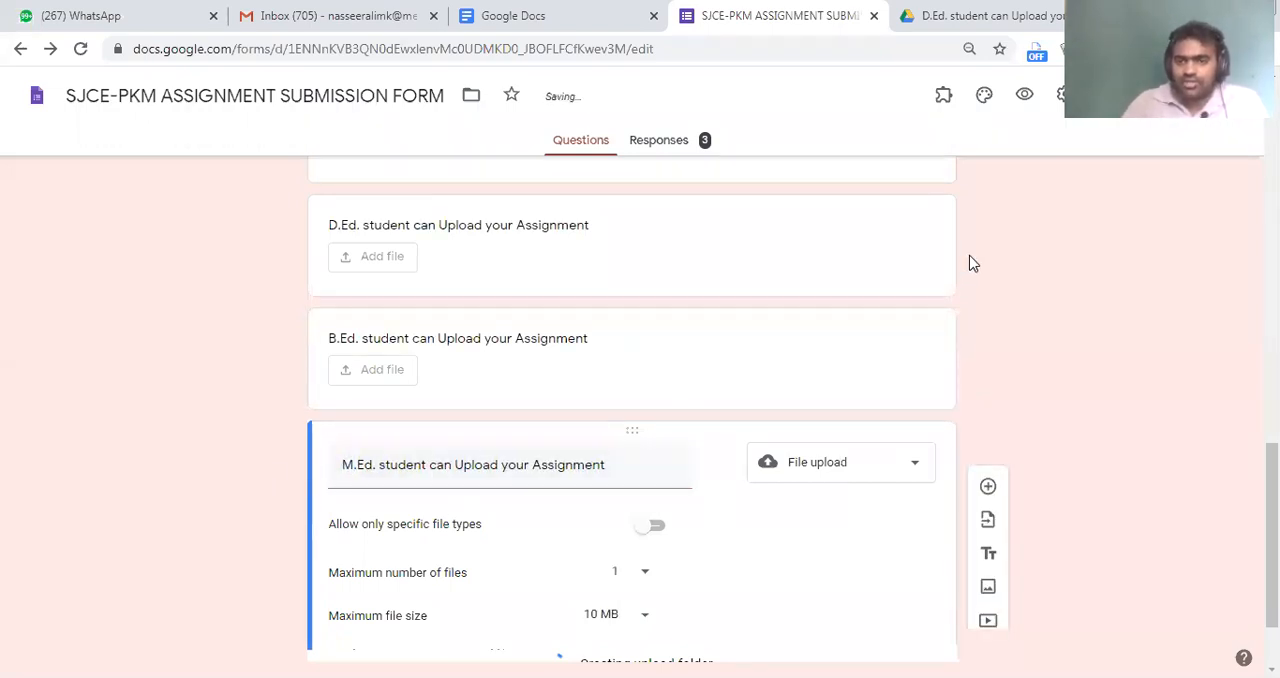
scroll(796, 280, "down", 5)
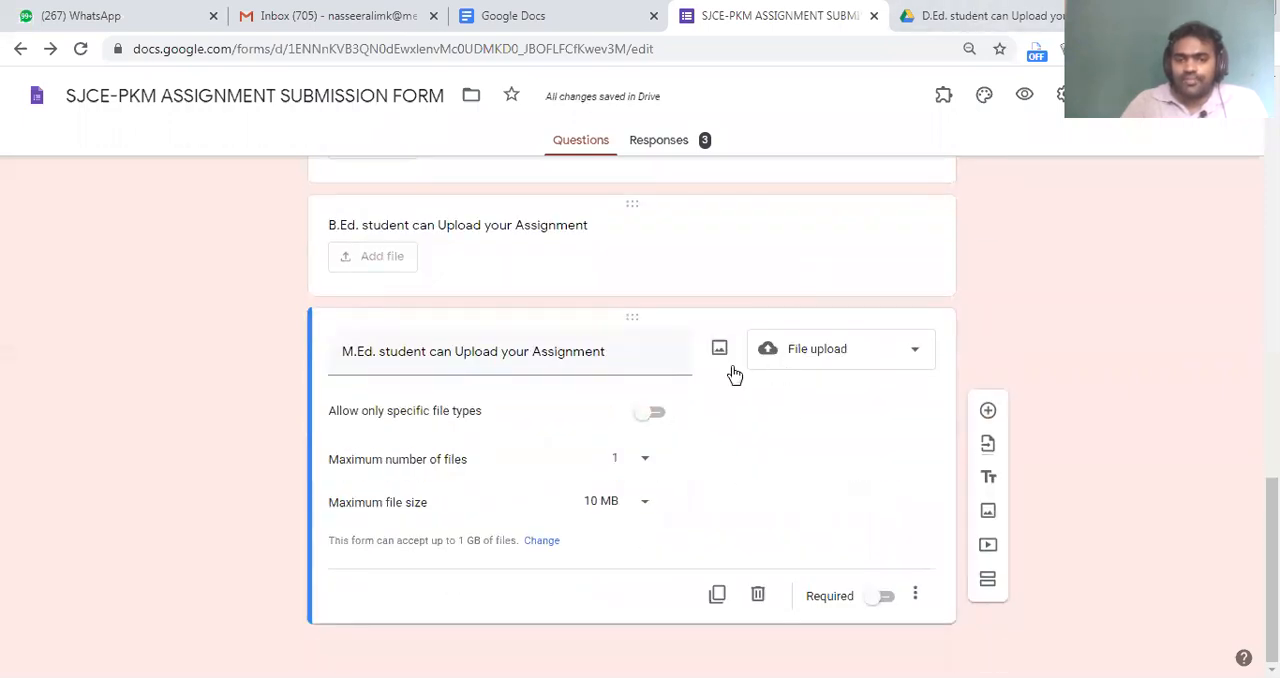
scroll(523, 369, "up", 5)
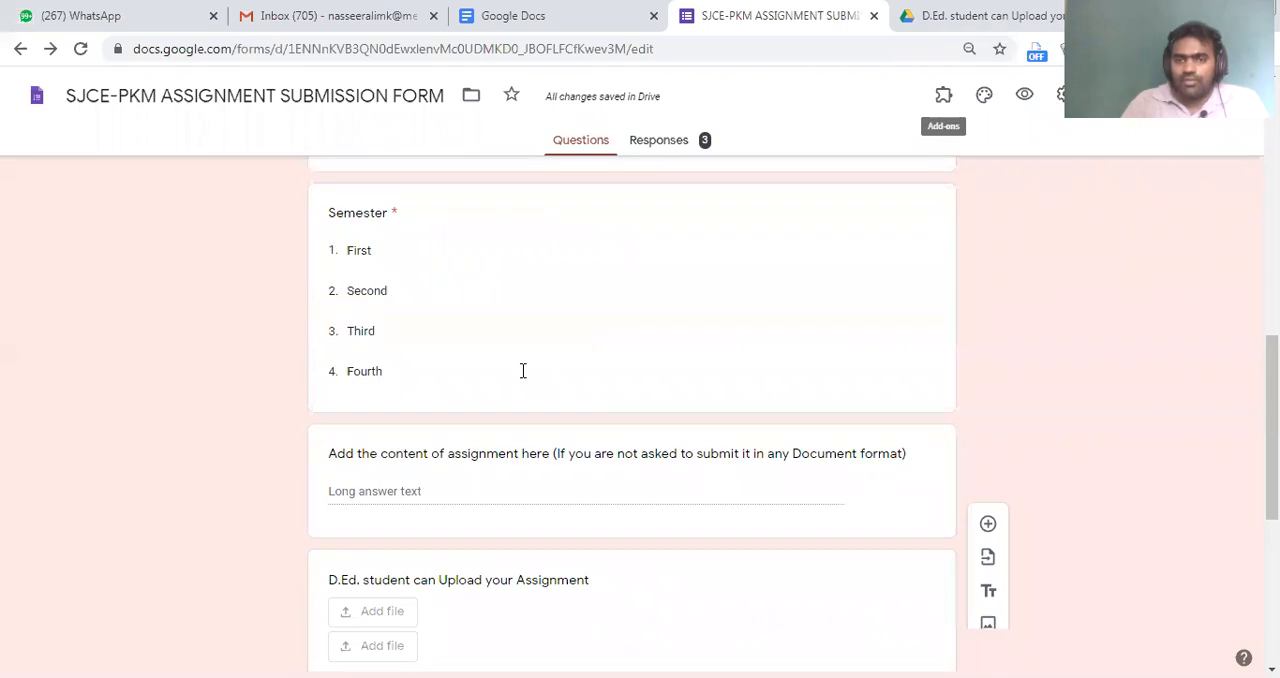
scroll(553, 494, "down", 5)
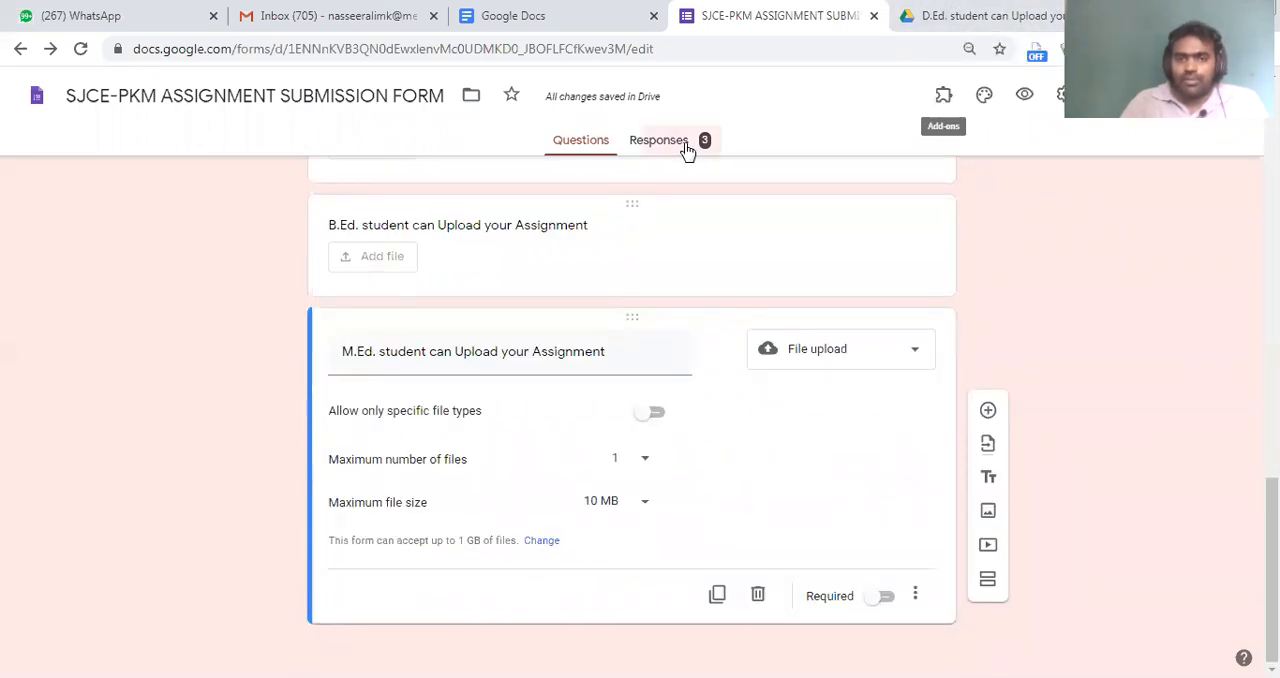
Switch to Google Drive and open the SJCE-PKM ASSIGNMENT SUBMISSION FORM (File responses) folder from My Drive
left_click(1007, 11)
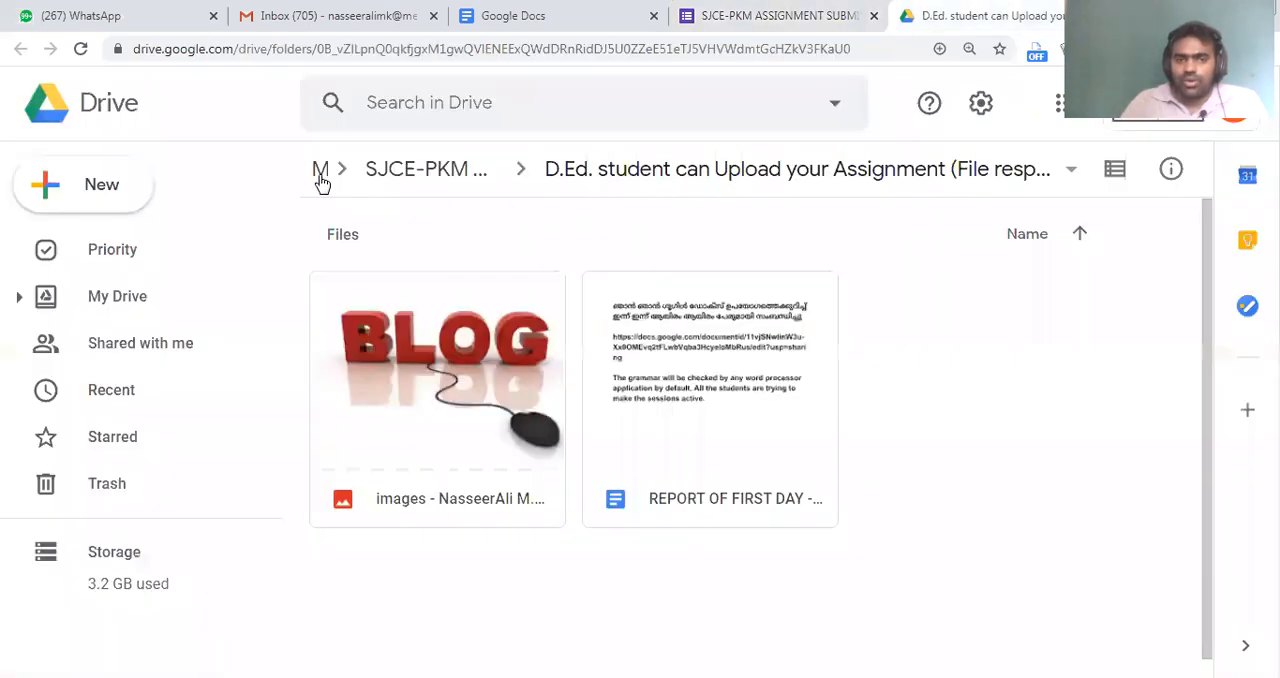
left_click(320, 178)
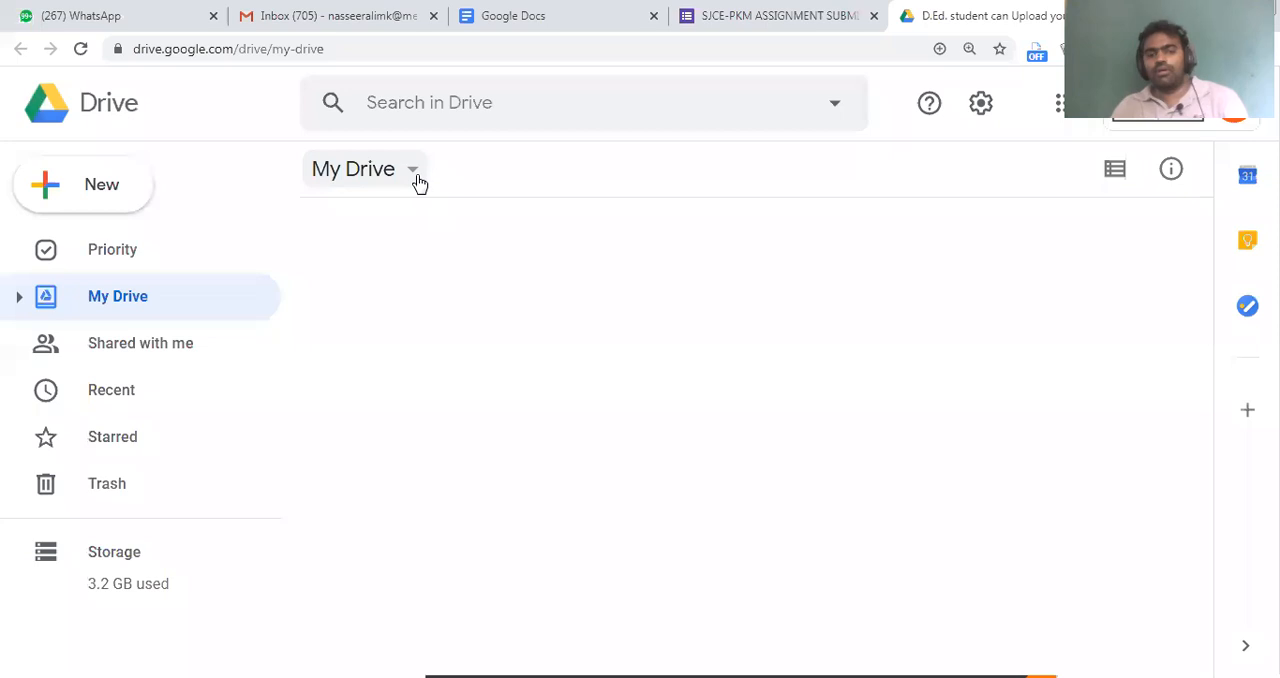
scroll(546, 360, "down", 2)
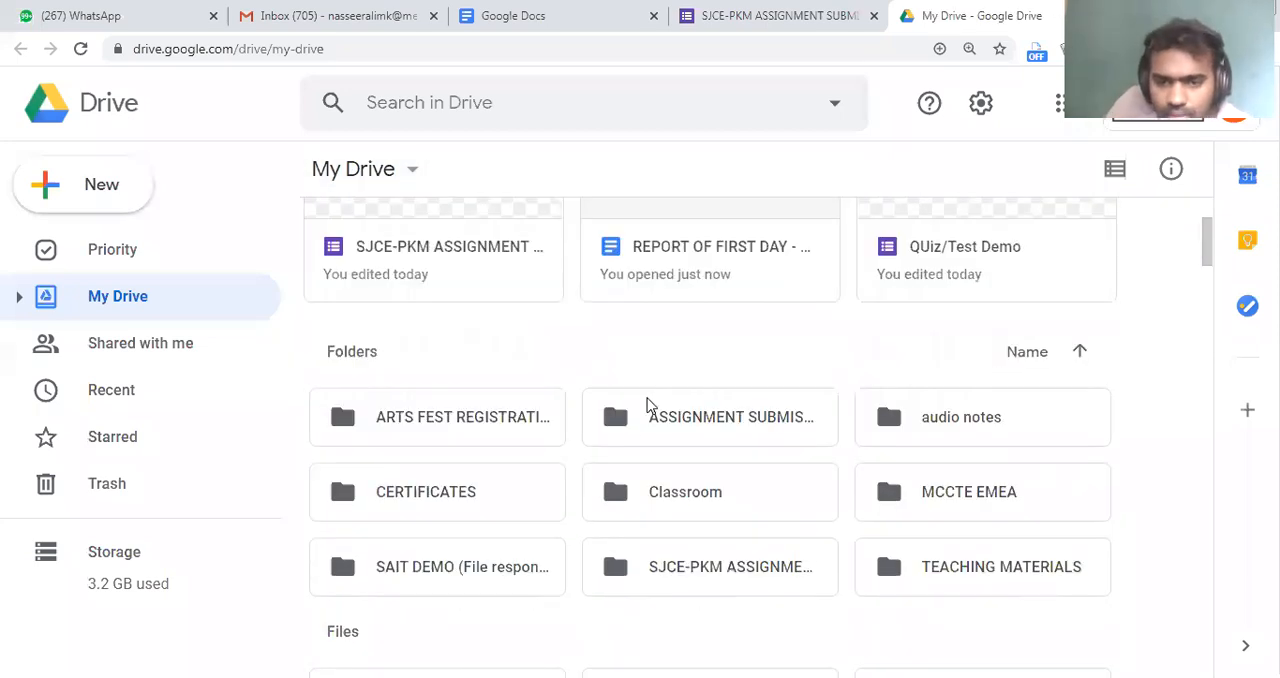
scroll(648, 403, "down", 1)
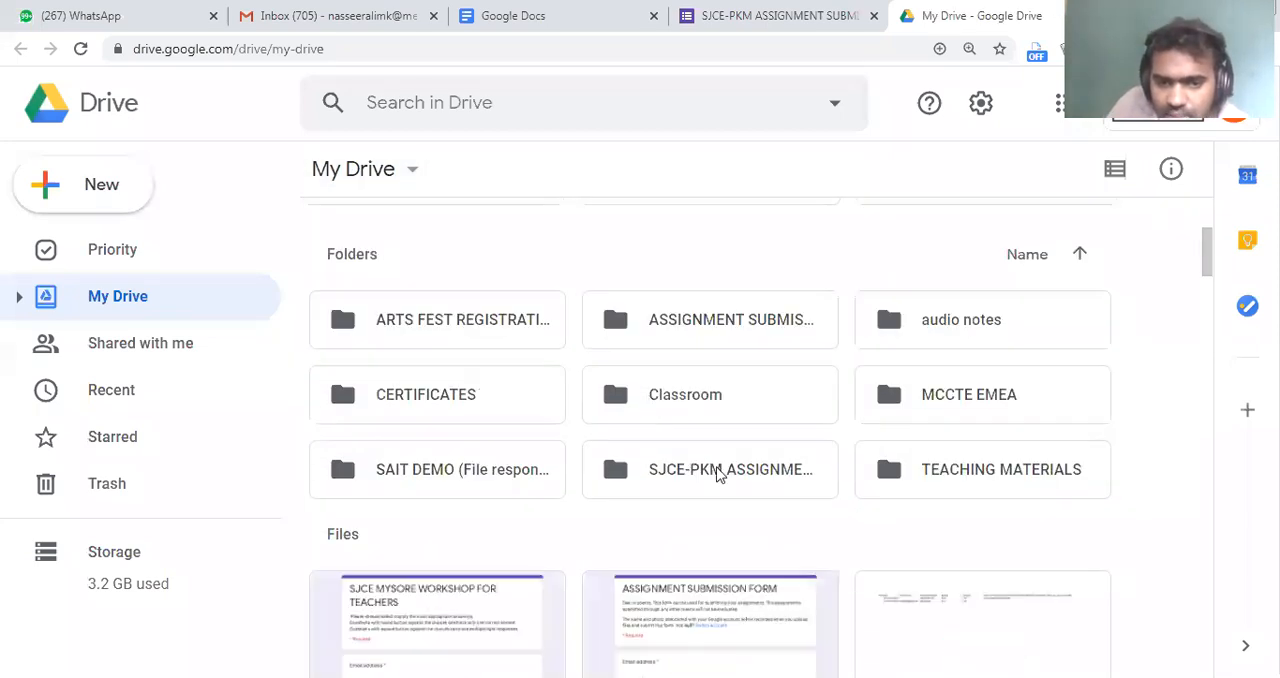
left_click(716, 471)
double_click(716, 471)
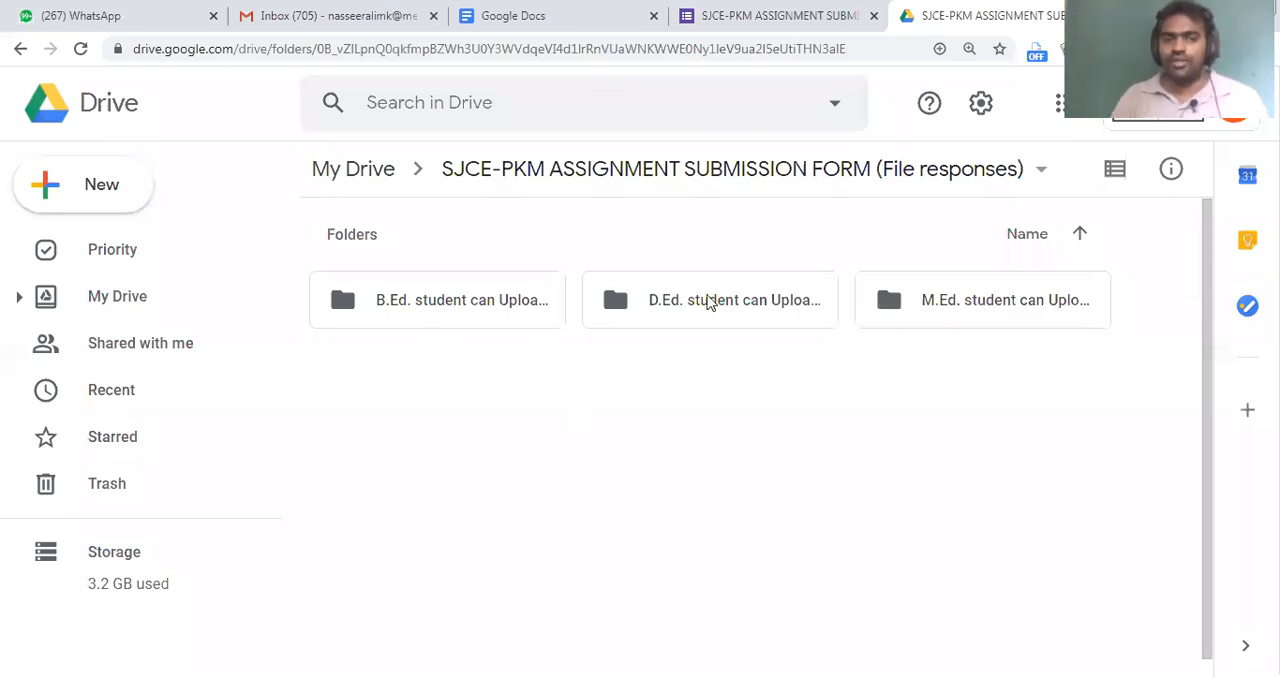
Return to the form editor and show the form's responses, pointing out the option for creating a response spreadsheet
left_click(357, 12)
left_click(765, 6)
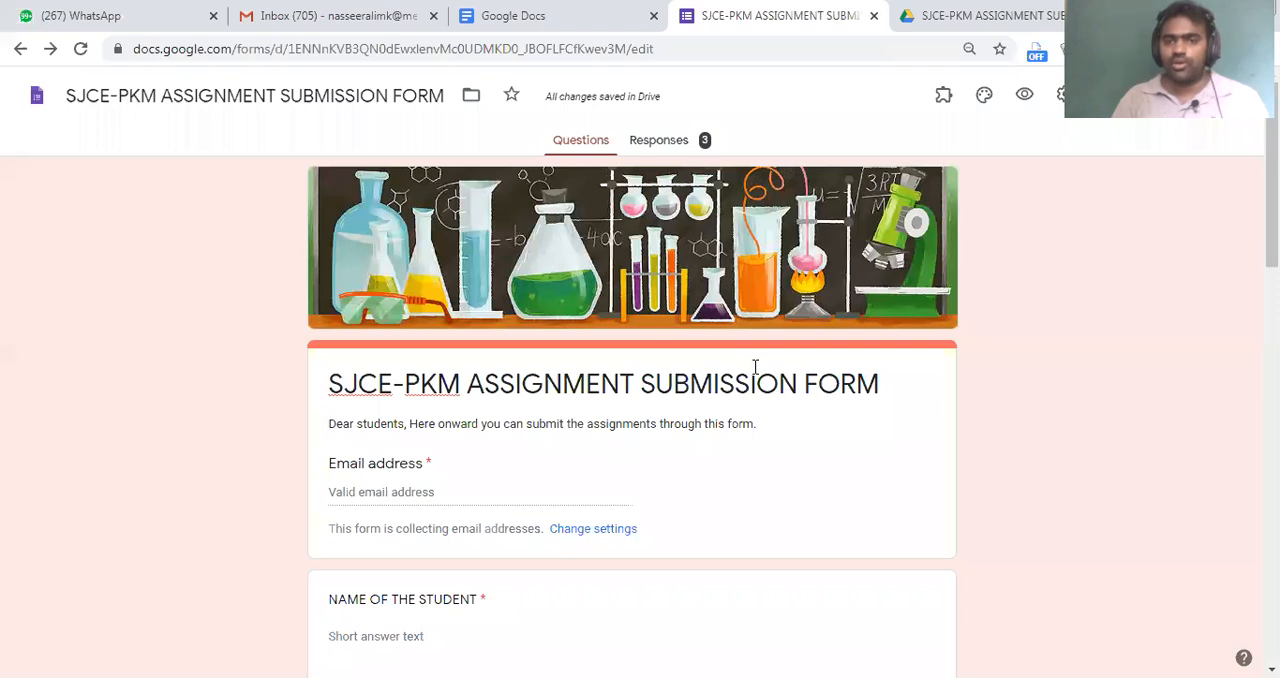
left_click(682, 136)
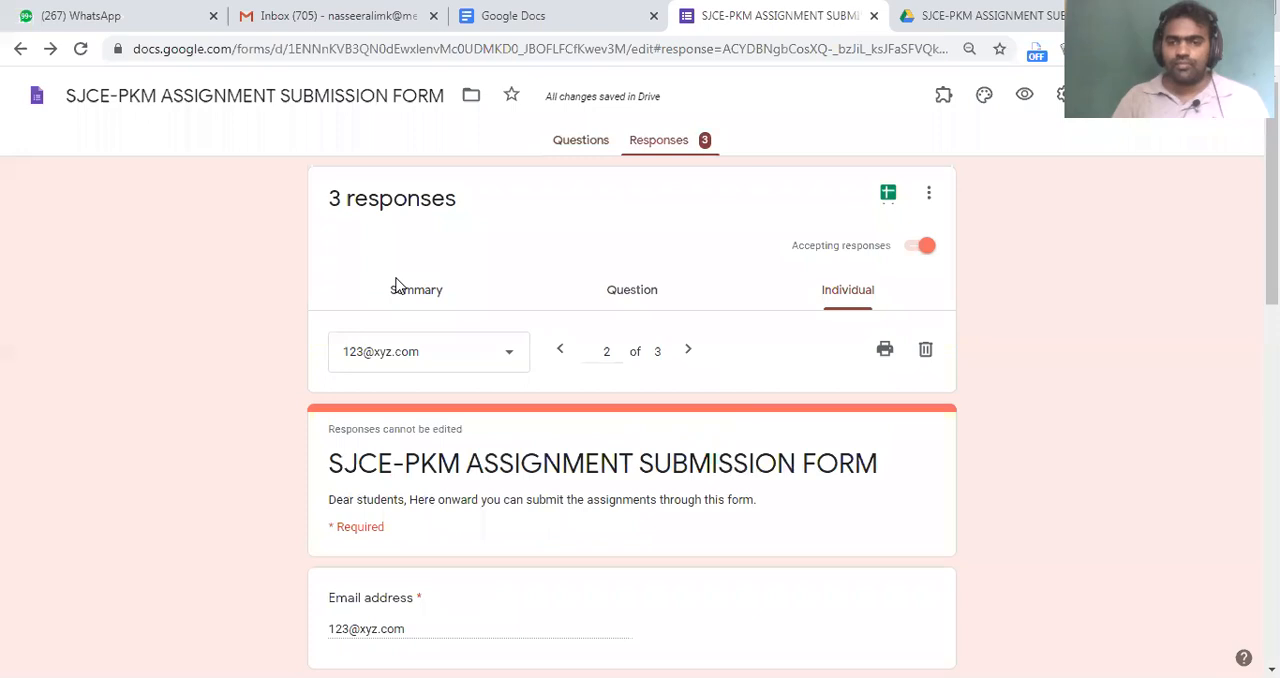
left_click_drag(863, 162, 922, 214)
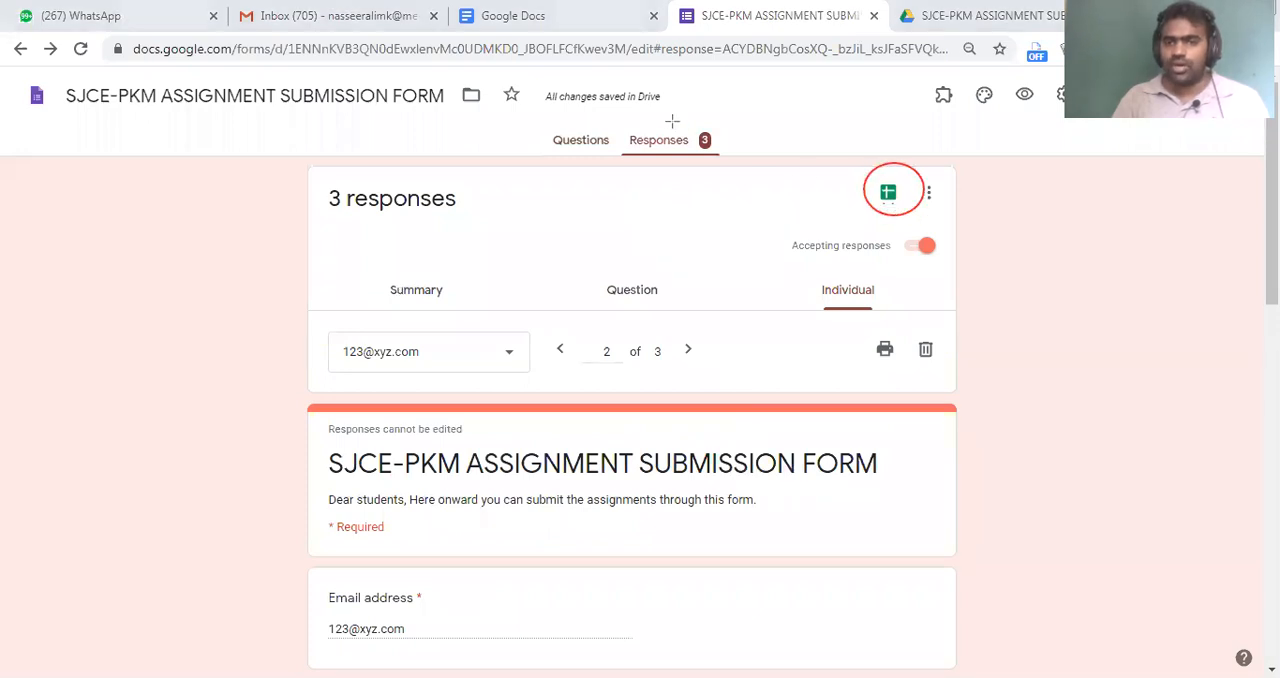
left_click_drag(617, 107, 736, 181)
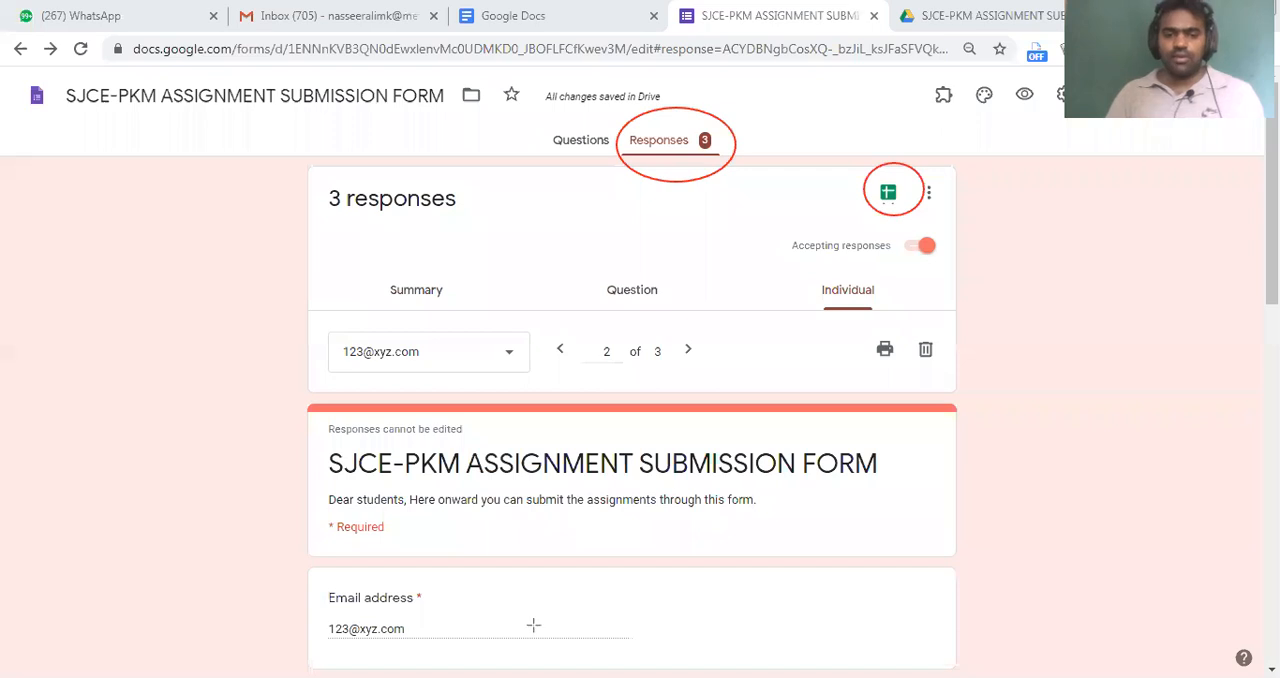
Create a new spreadsheet as the response destination, keeping the suggested name SJCE-PKM ASSIGNMENT SUBMISSION FORM (Responses)
left_click(892, 193)
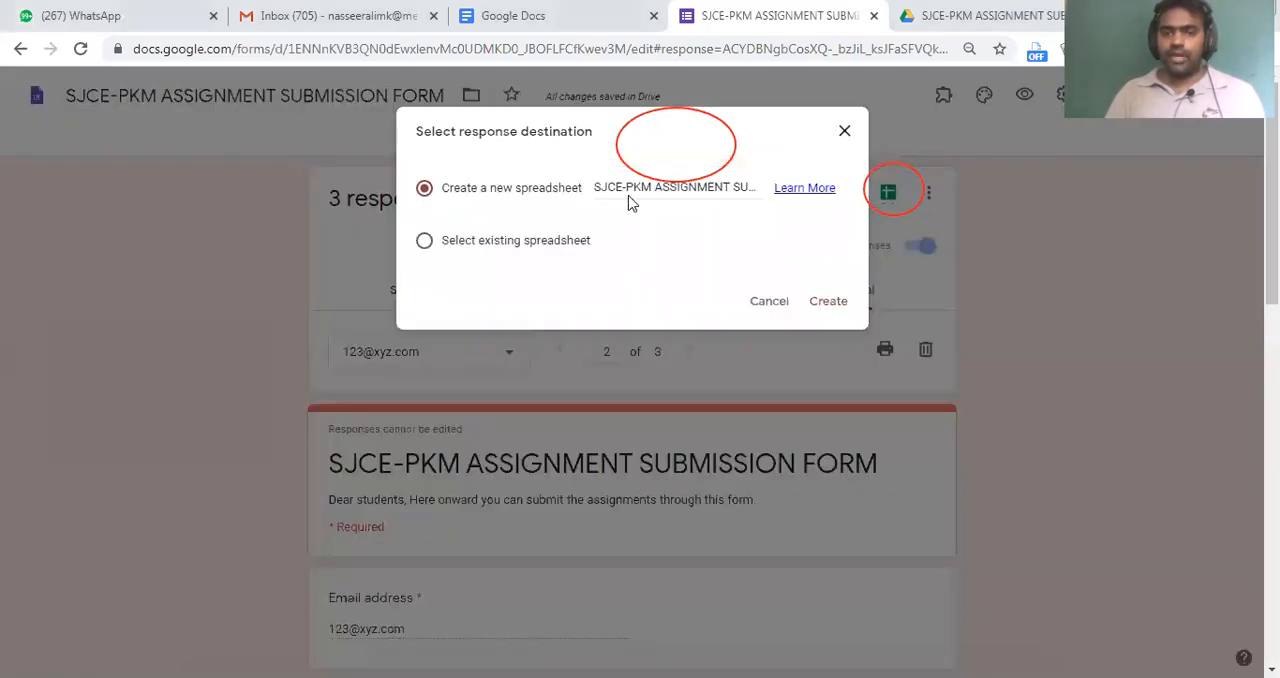
left_click_drag(737, 181, 841, 173)
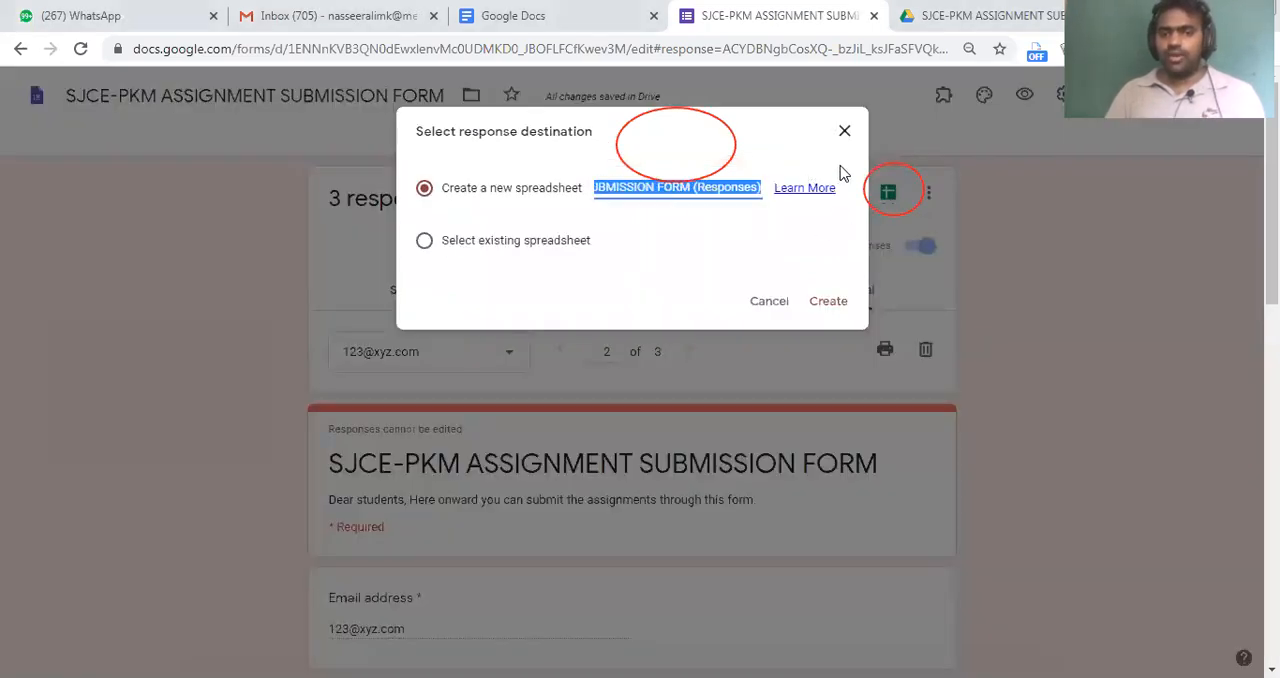
mouse_move(752, 186)
left_mouse_down()
mouse_move(804, 183)
mouse_move(577, 196)
left_mouse_up()
left_click(826, 300)
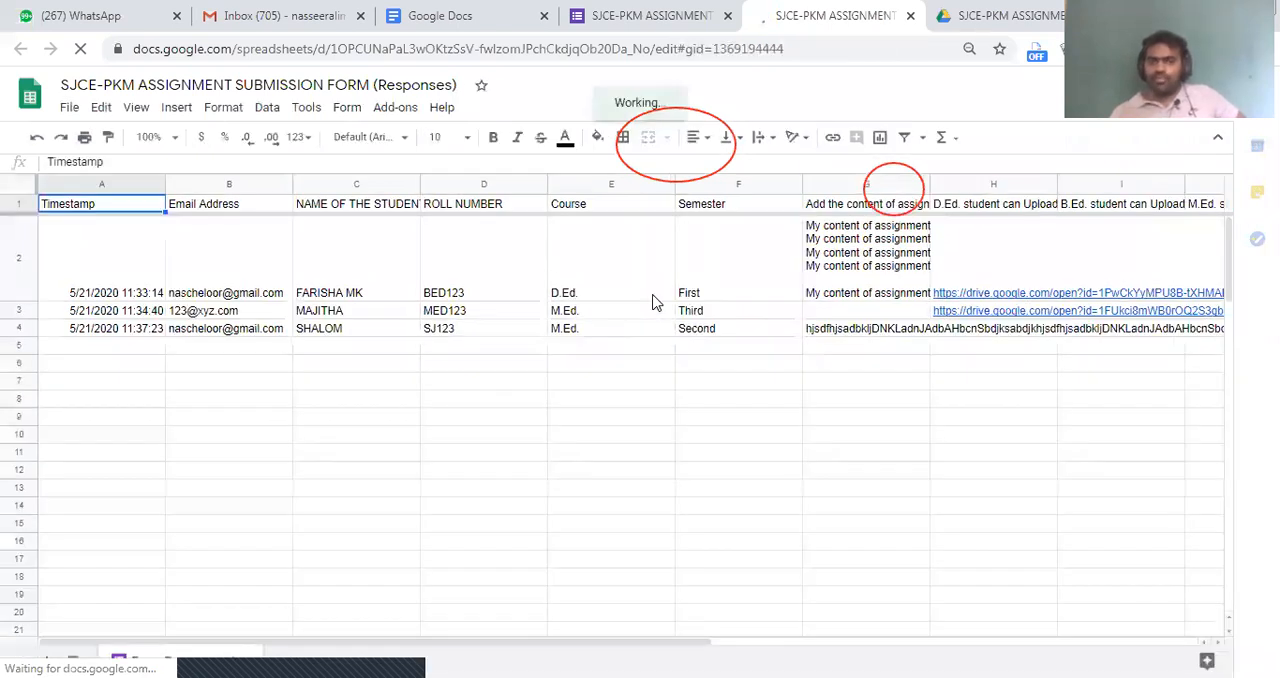
Add a filter to the Course column of the response spreadsheet and show only the M.Ed. entries
left_click(620, 188)
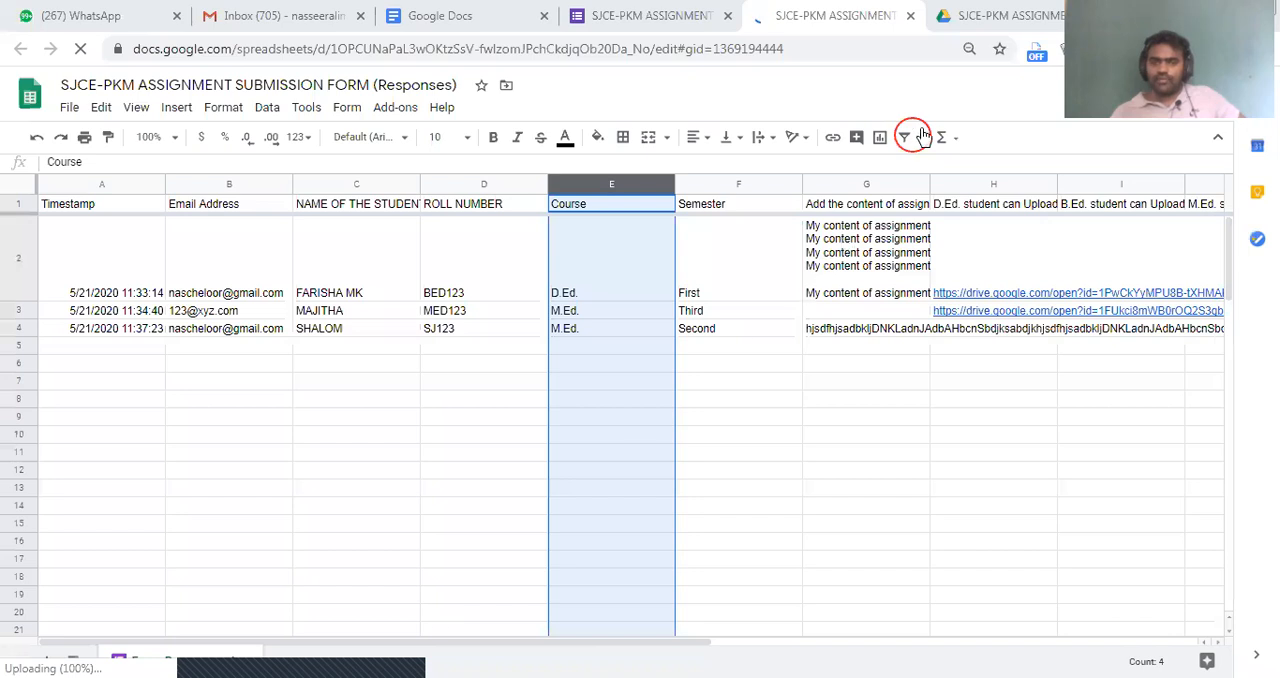
left_click(922, 137)
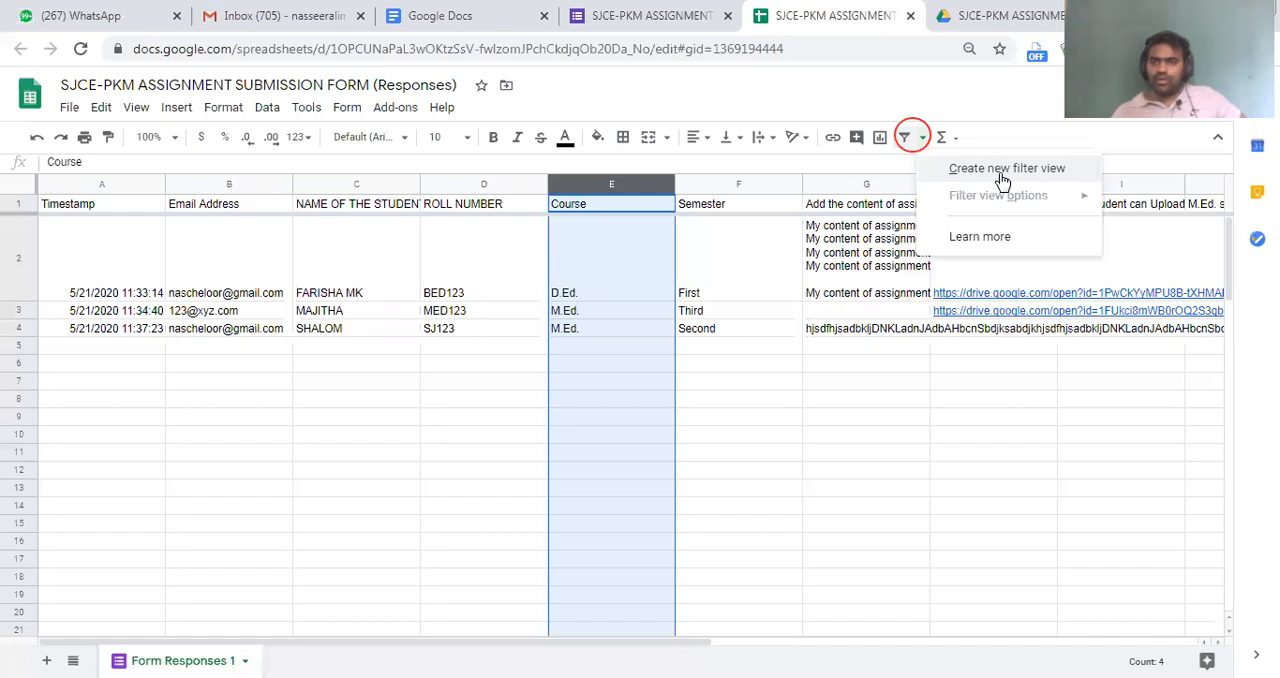
left_click(907, 141)
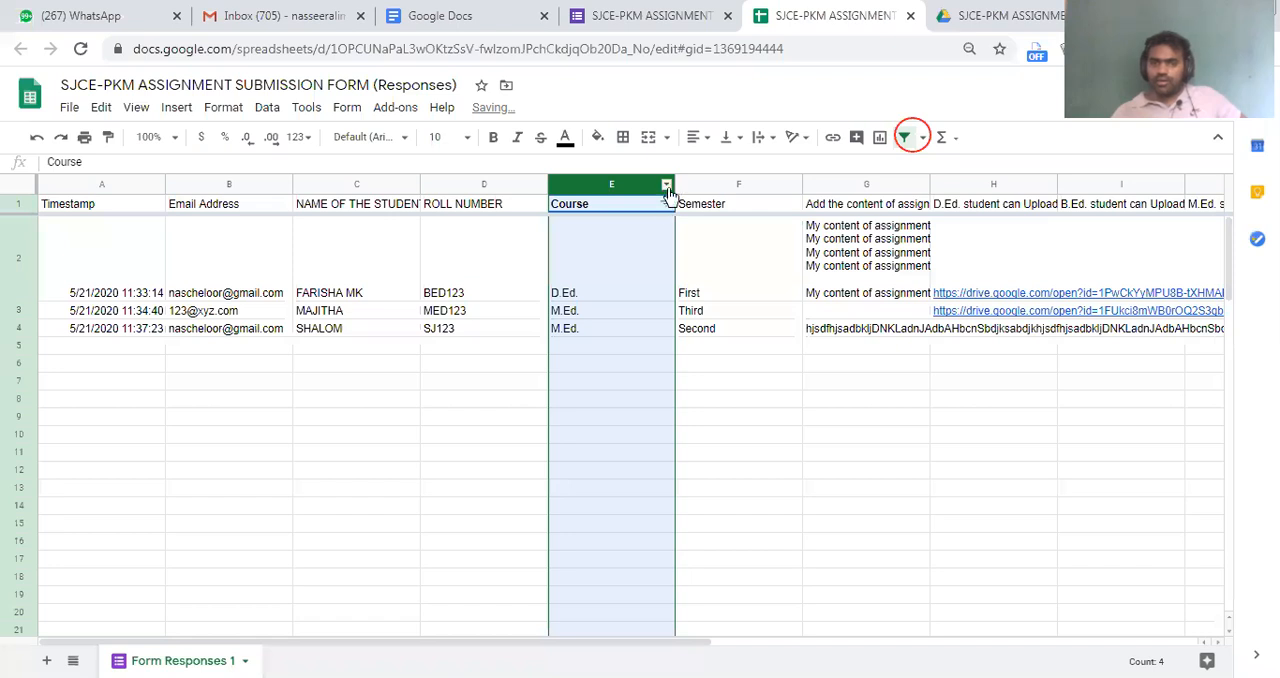
right_click(670, 195)
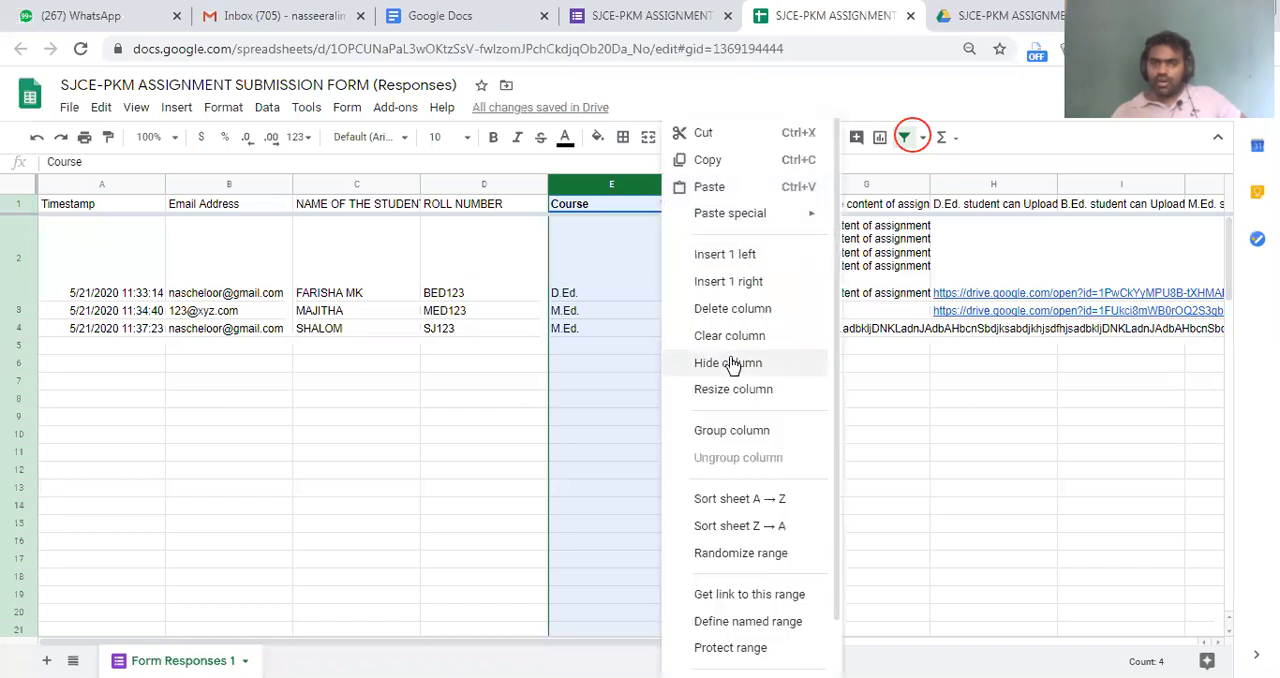
left_click(667, 204)
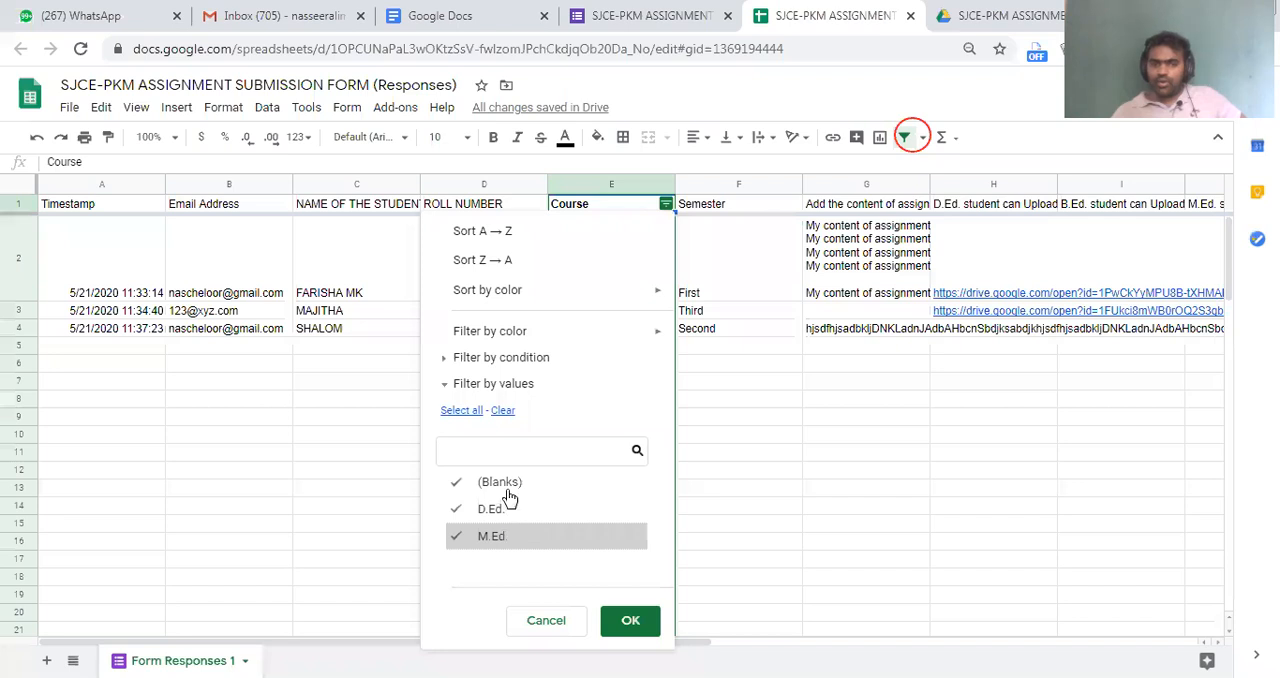
left_click(631, 621)
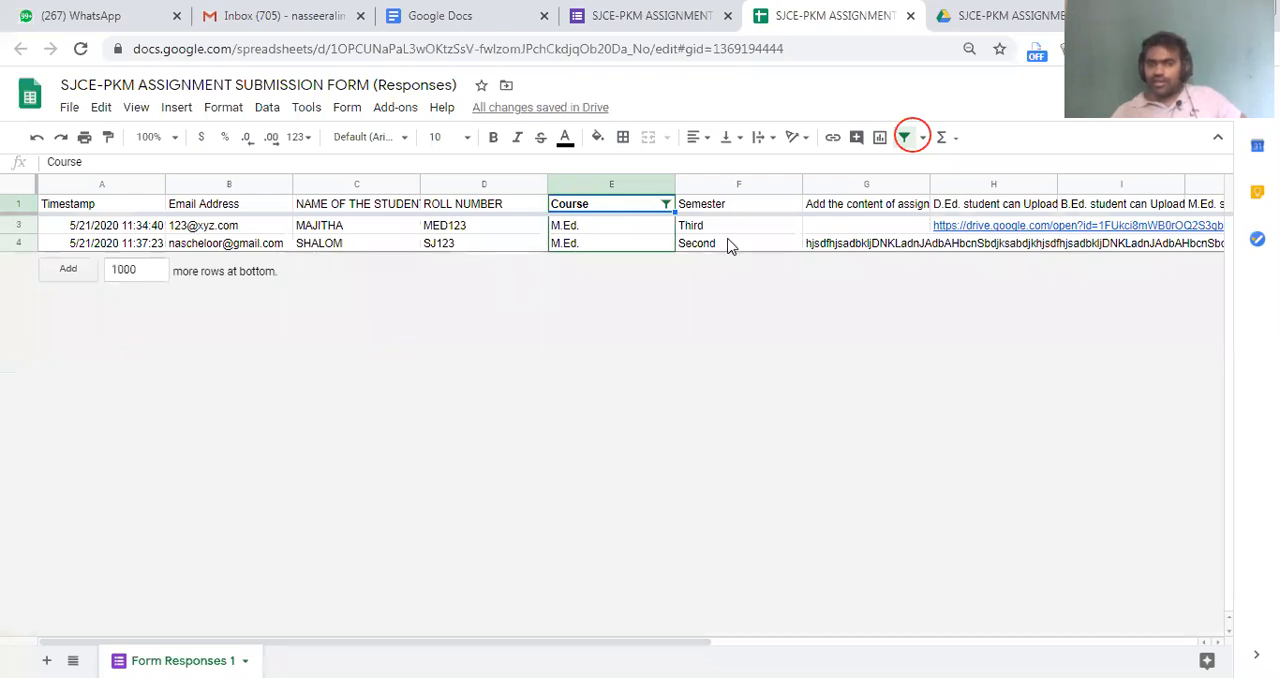
left_click(789, 210)
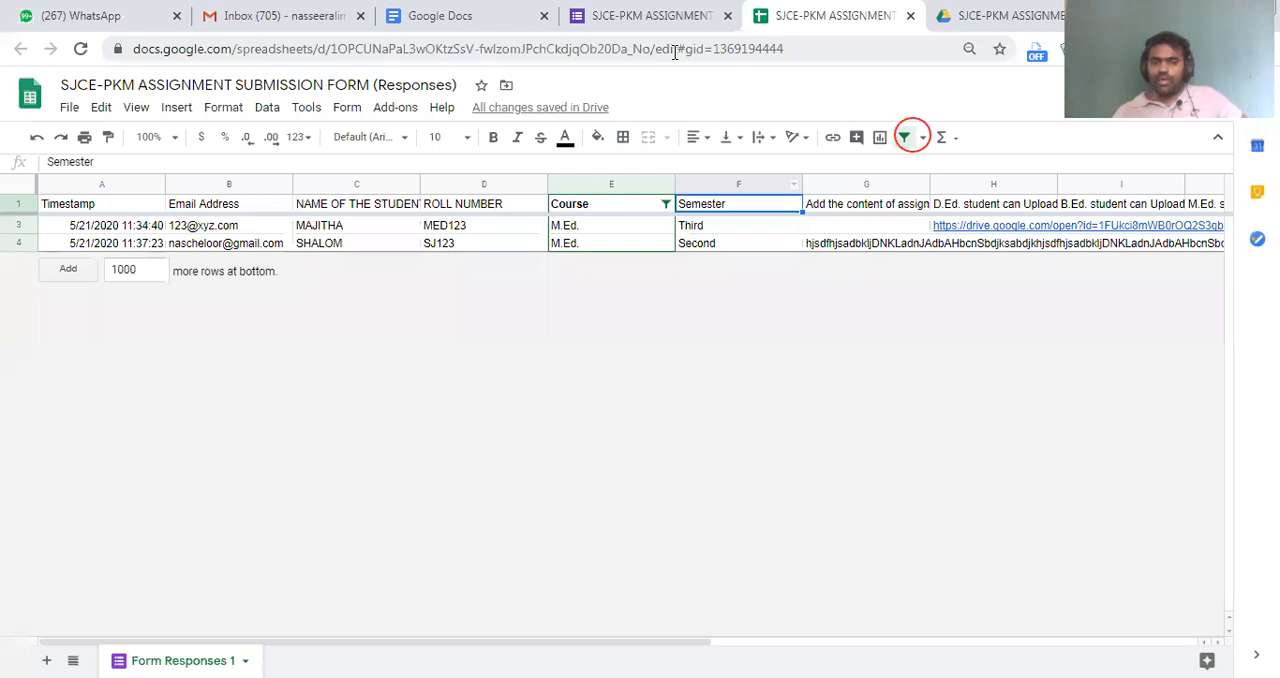
Return to the form, open its settings and show the presentation options
left_click(660, 17)
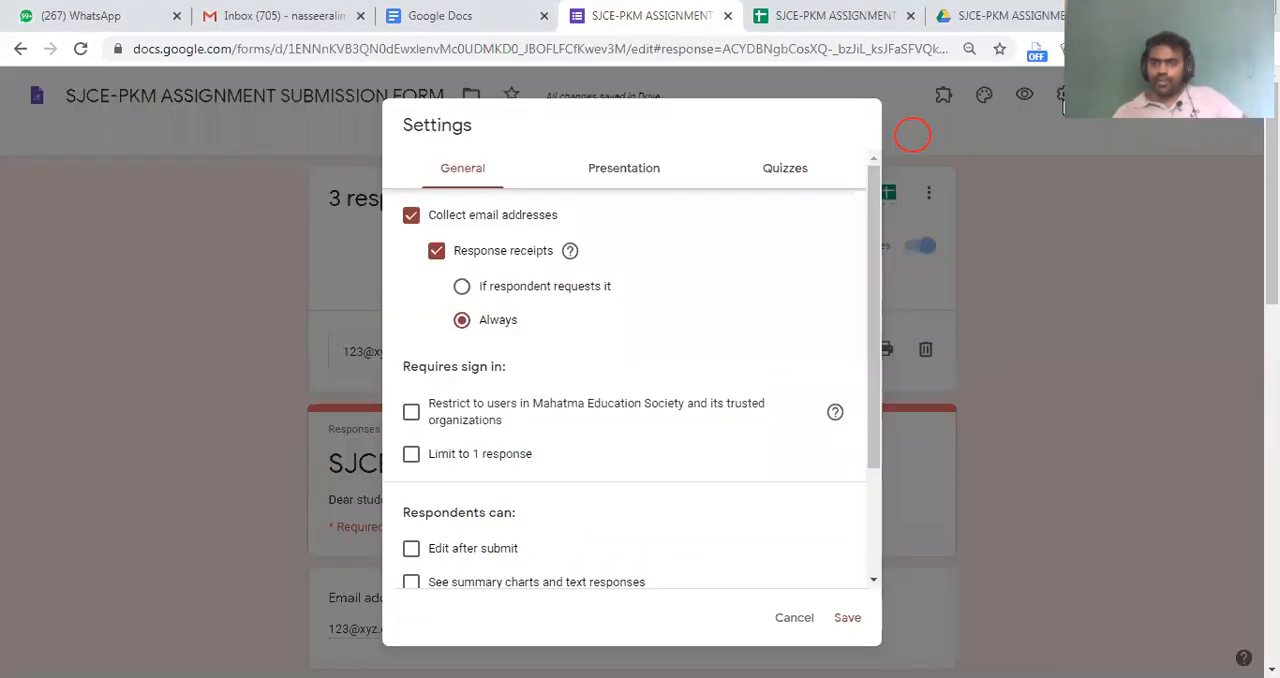
left_click(630, 168)
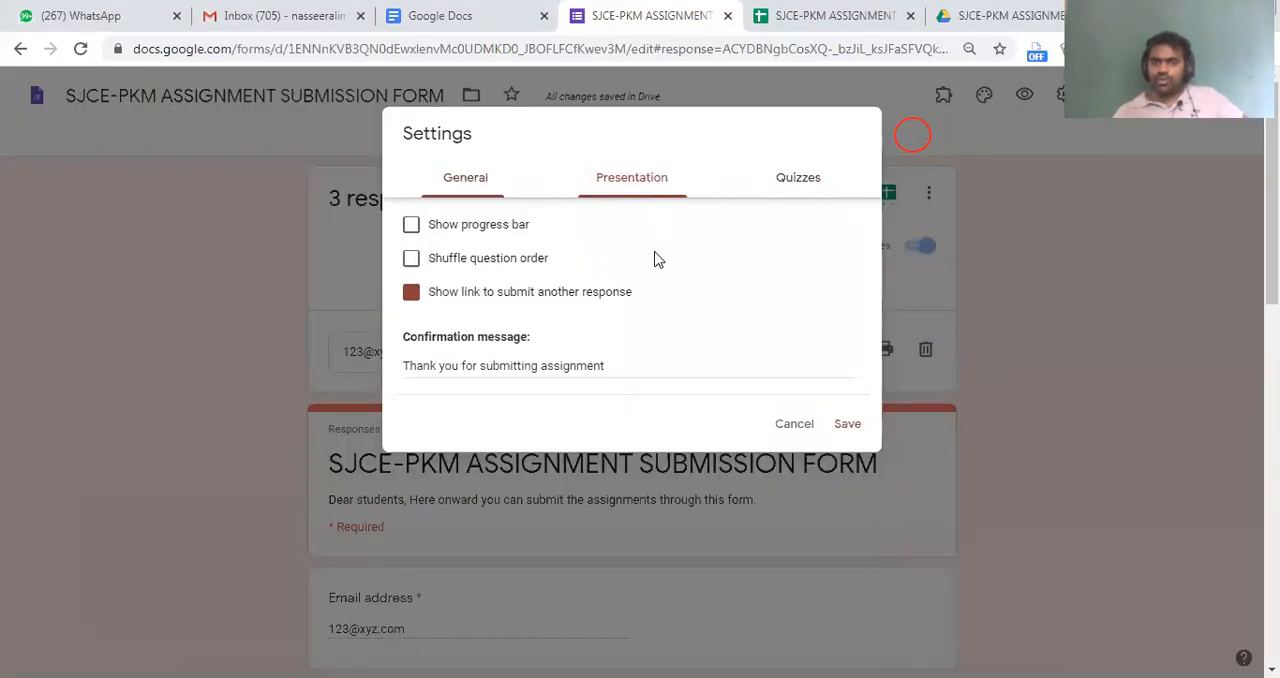